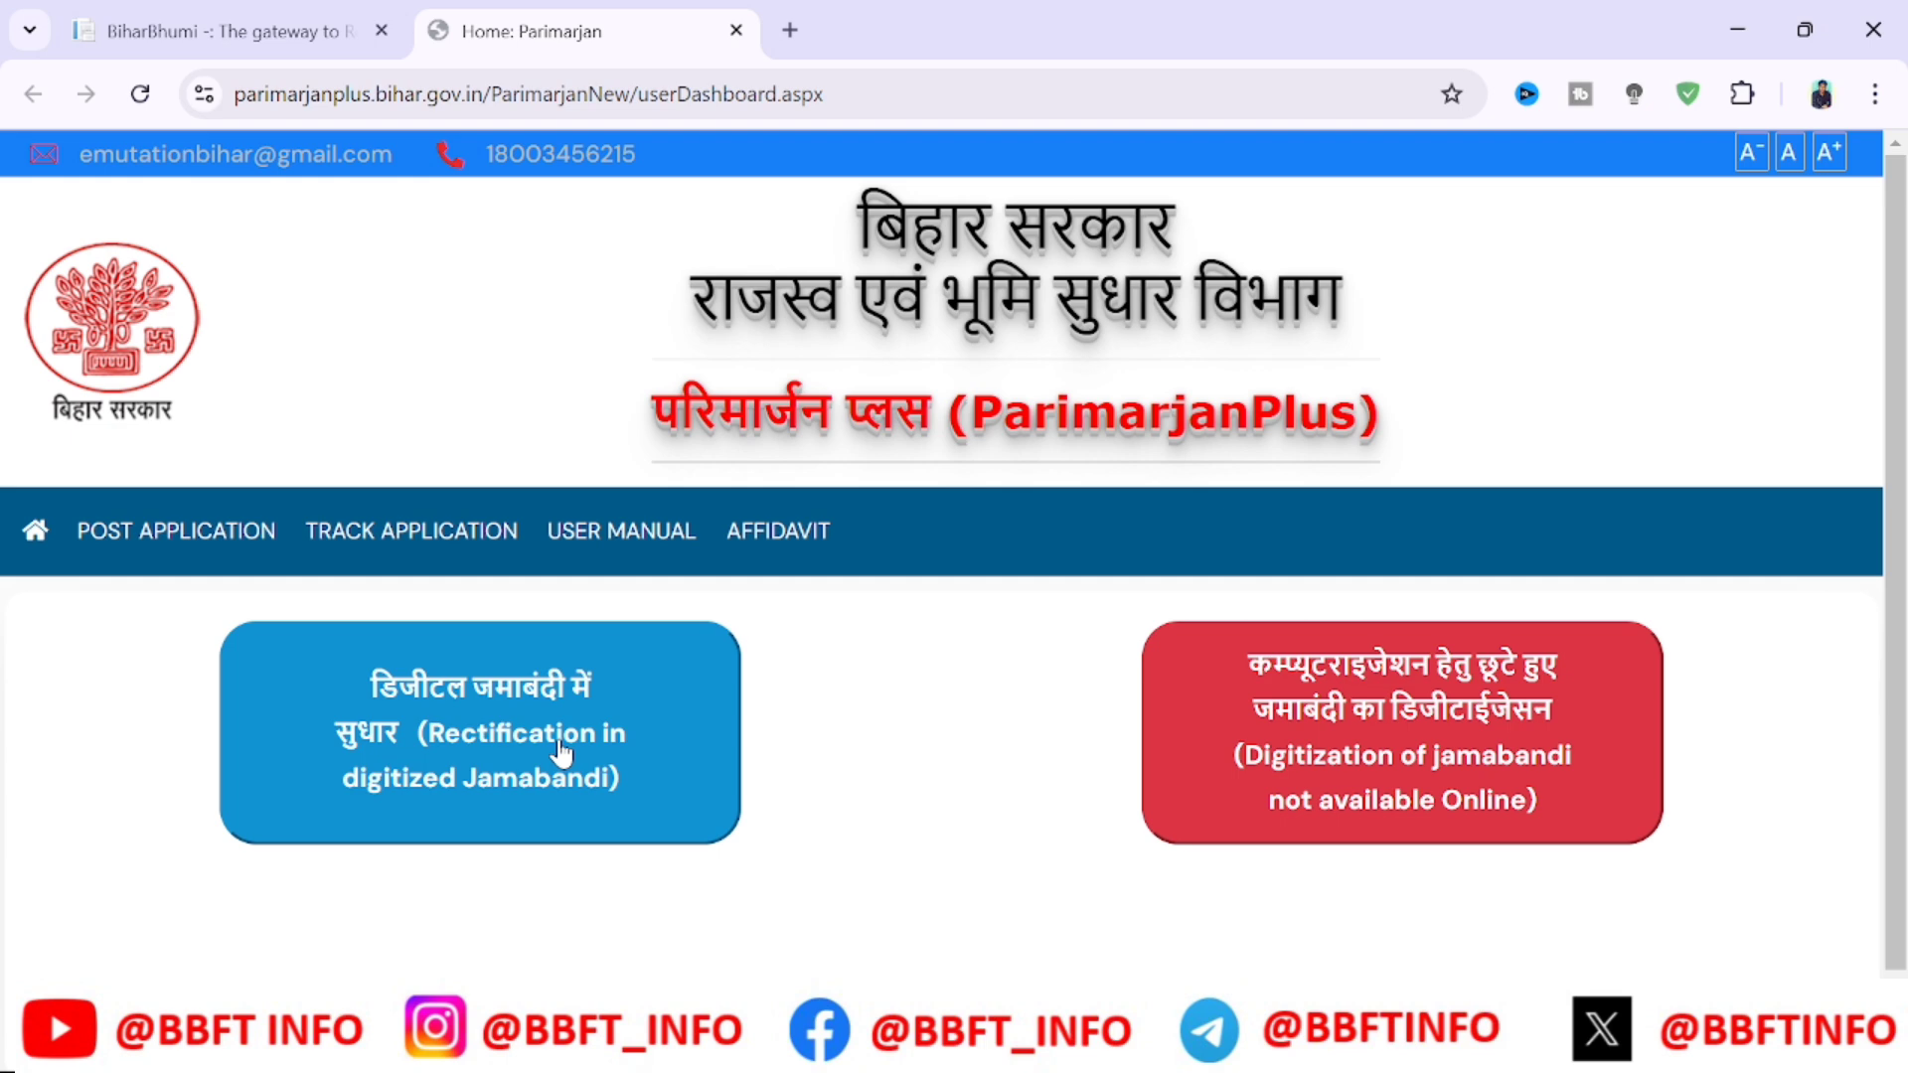
Step: Start Rectification in digitized Jamabandi and accept the notice to log in first
left_click(562, 753)
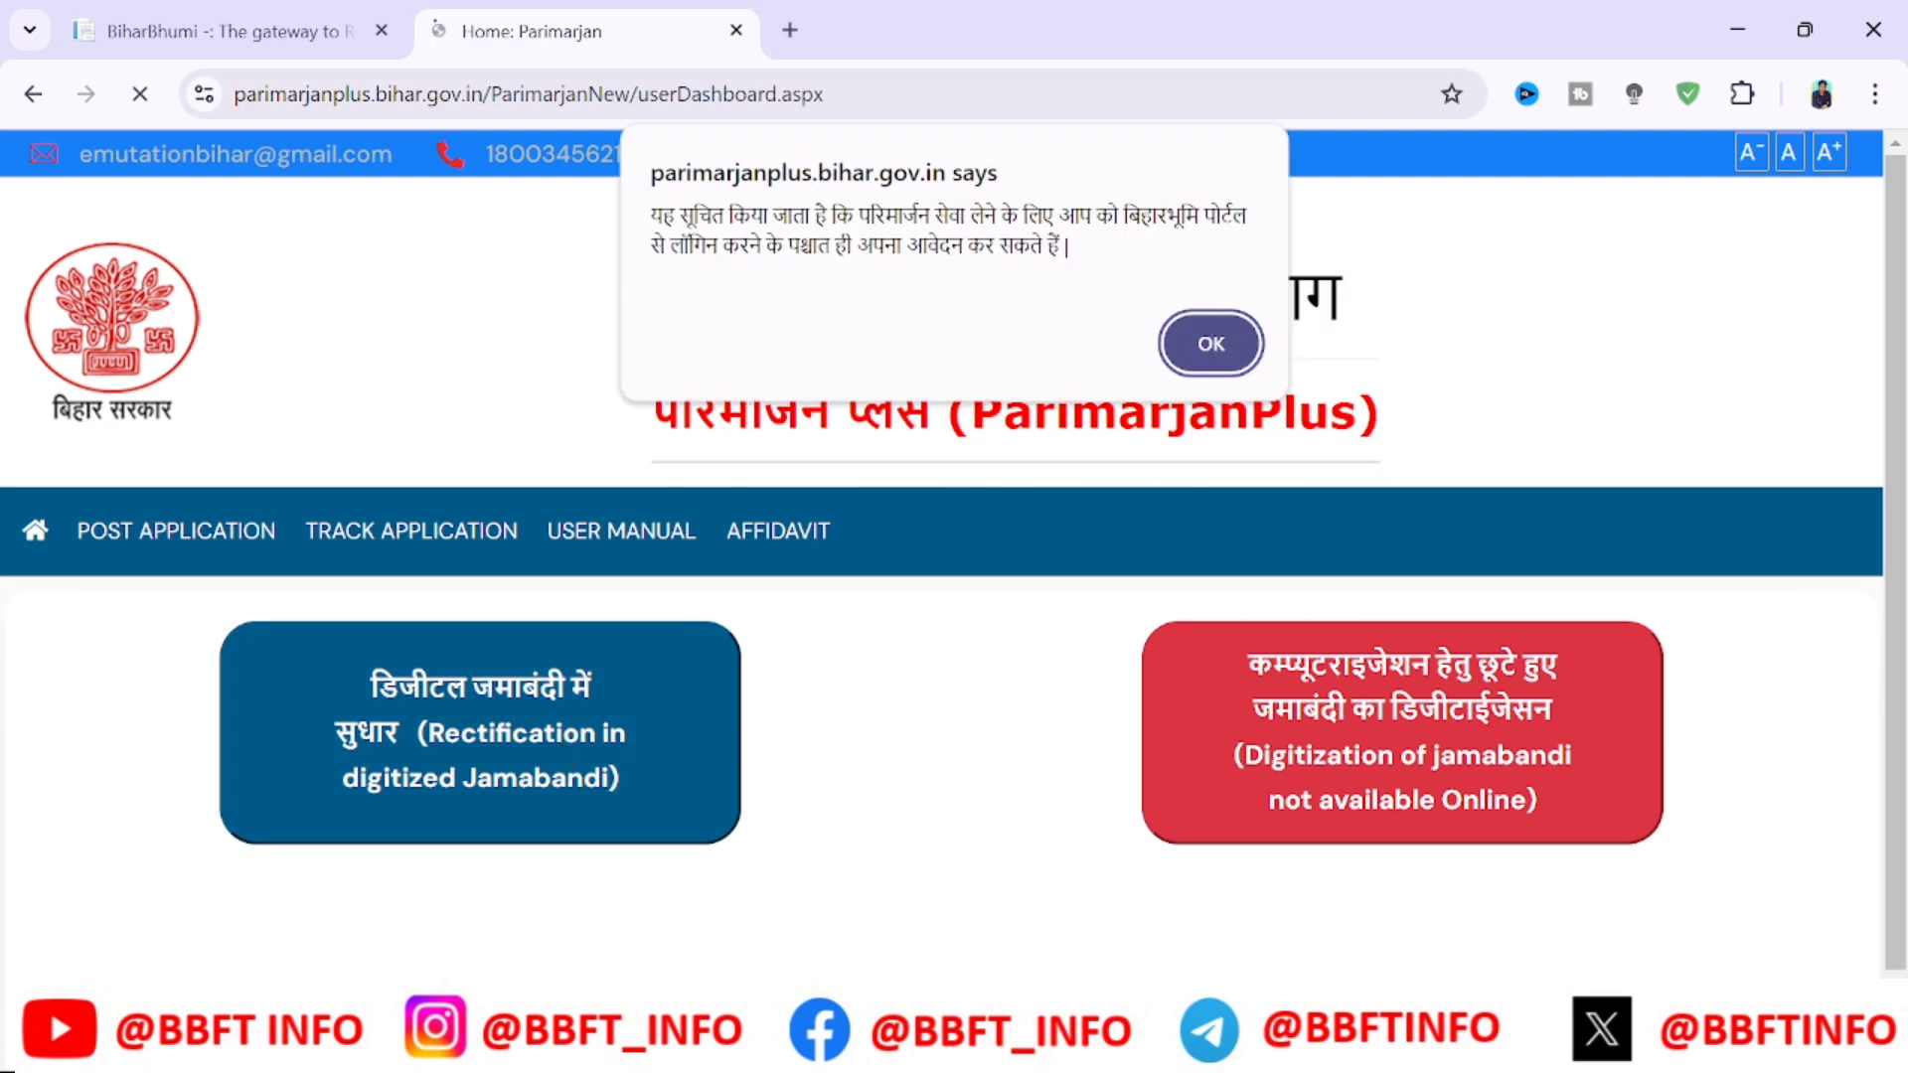
left_click_drag(650, 216, 1139, 277)
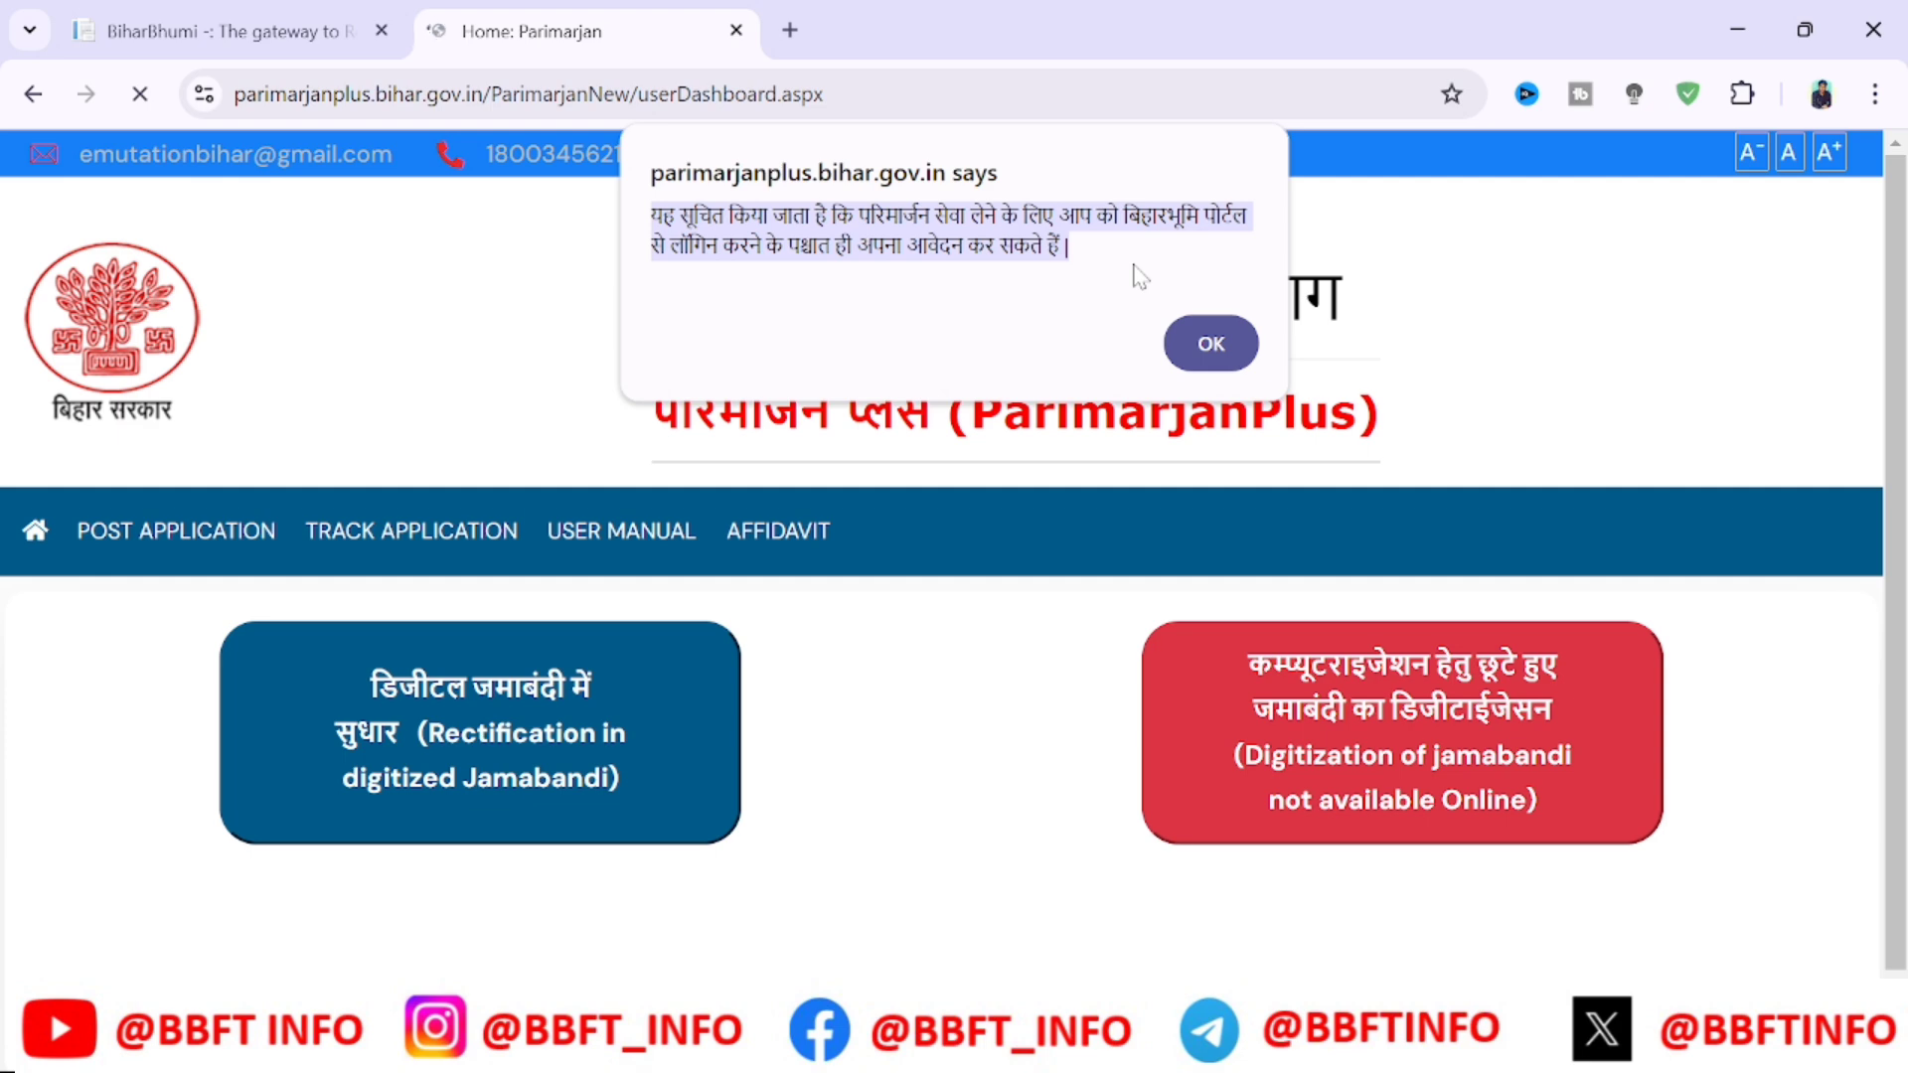
left_click(1235, 344)
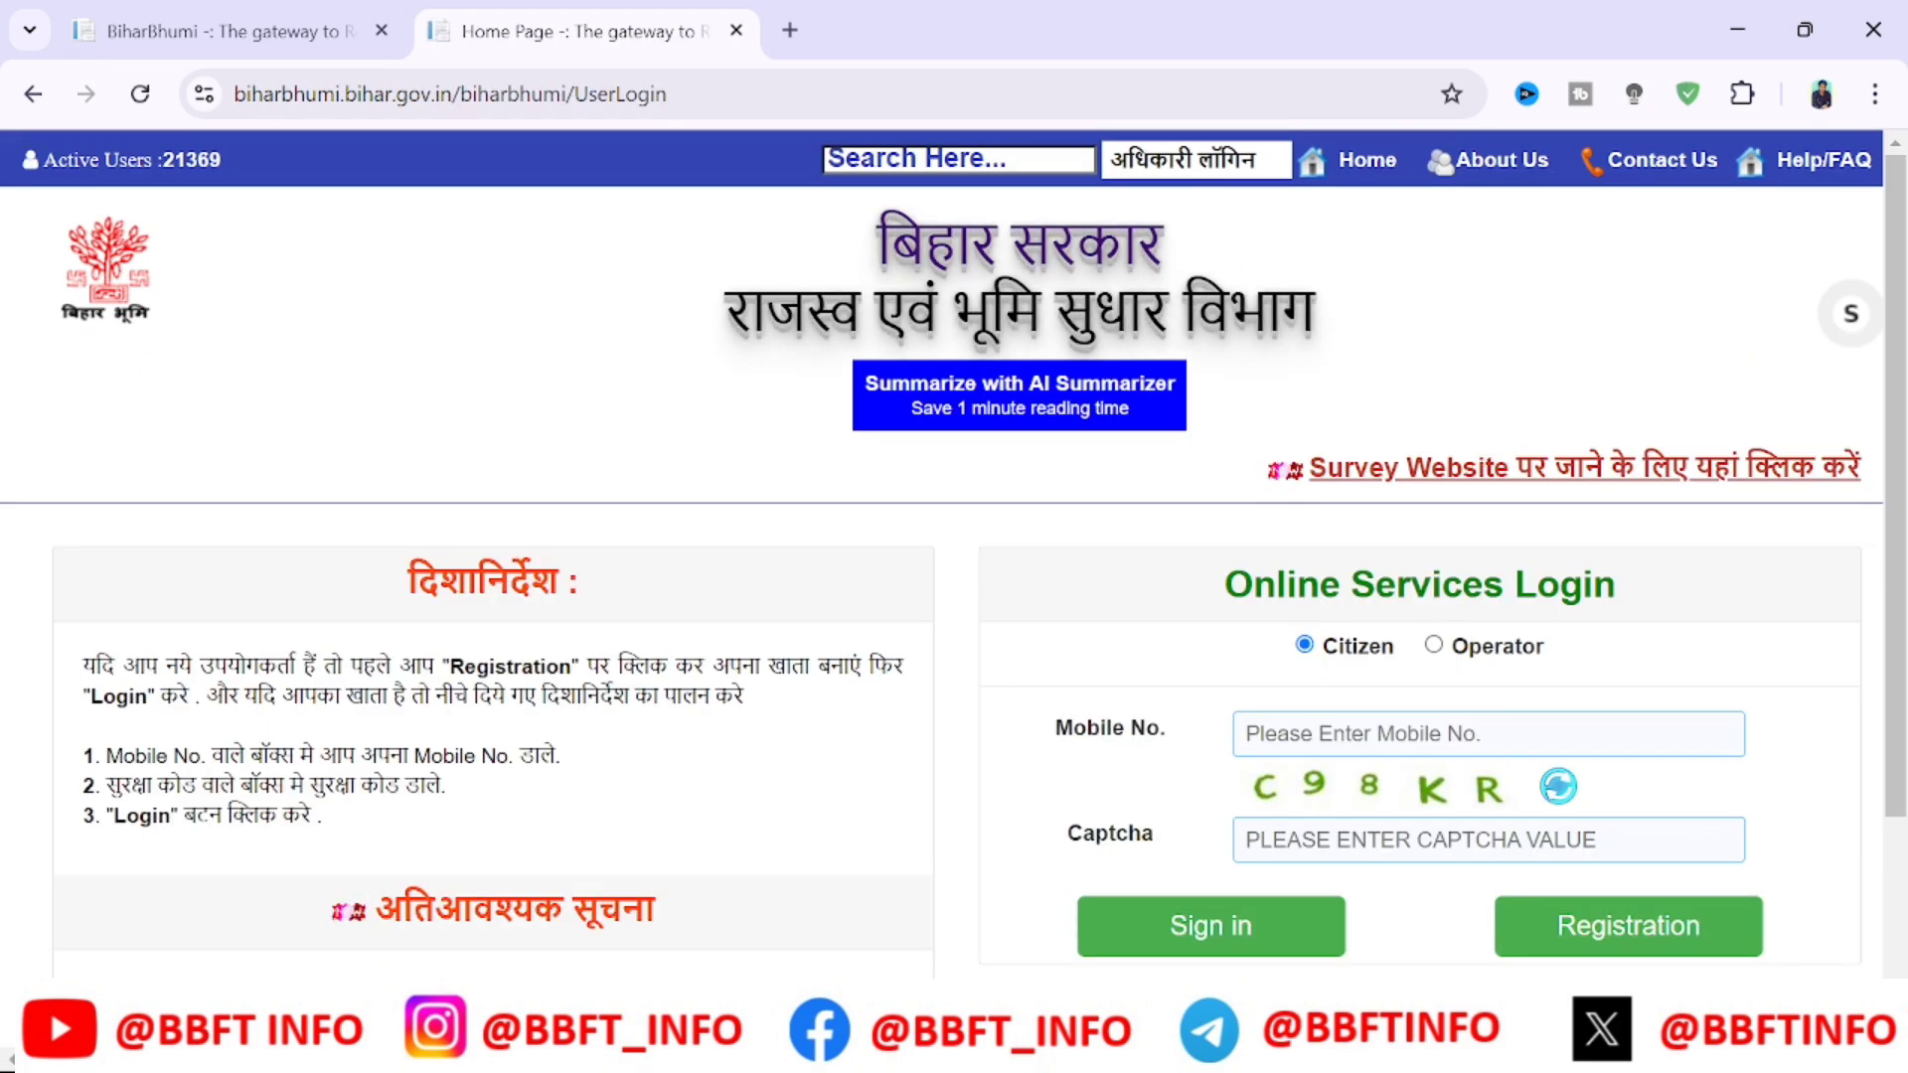
Step: On the BiharBhumi login page, switch to Operator login and back to Citizen login
scroll(954, 557, "down", 1)
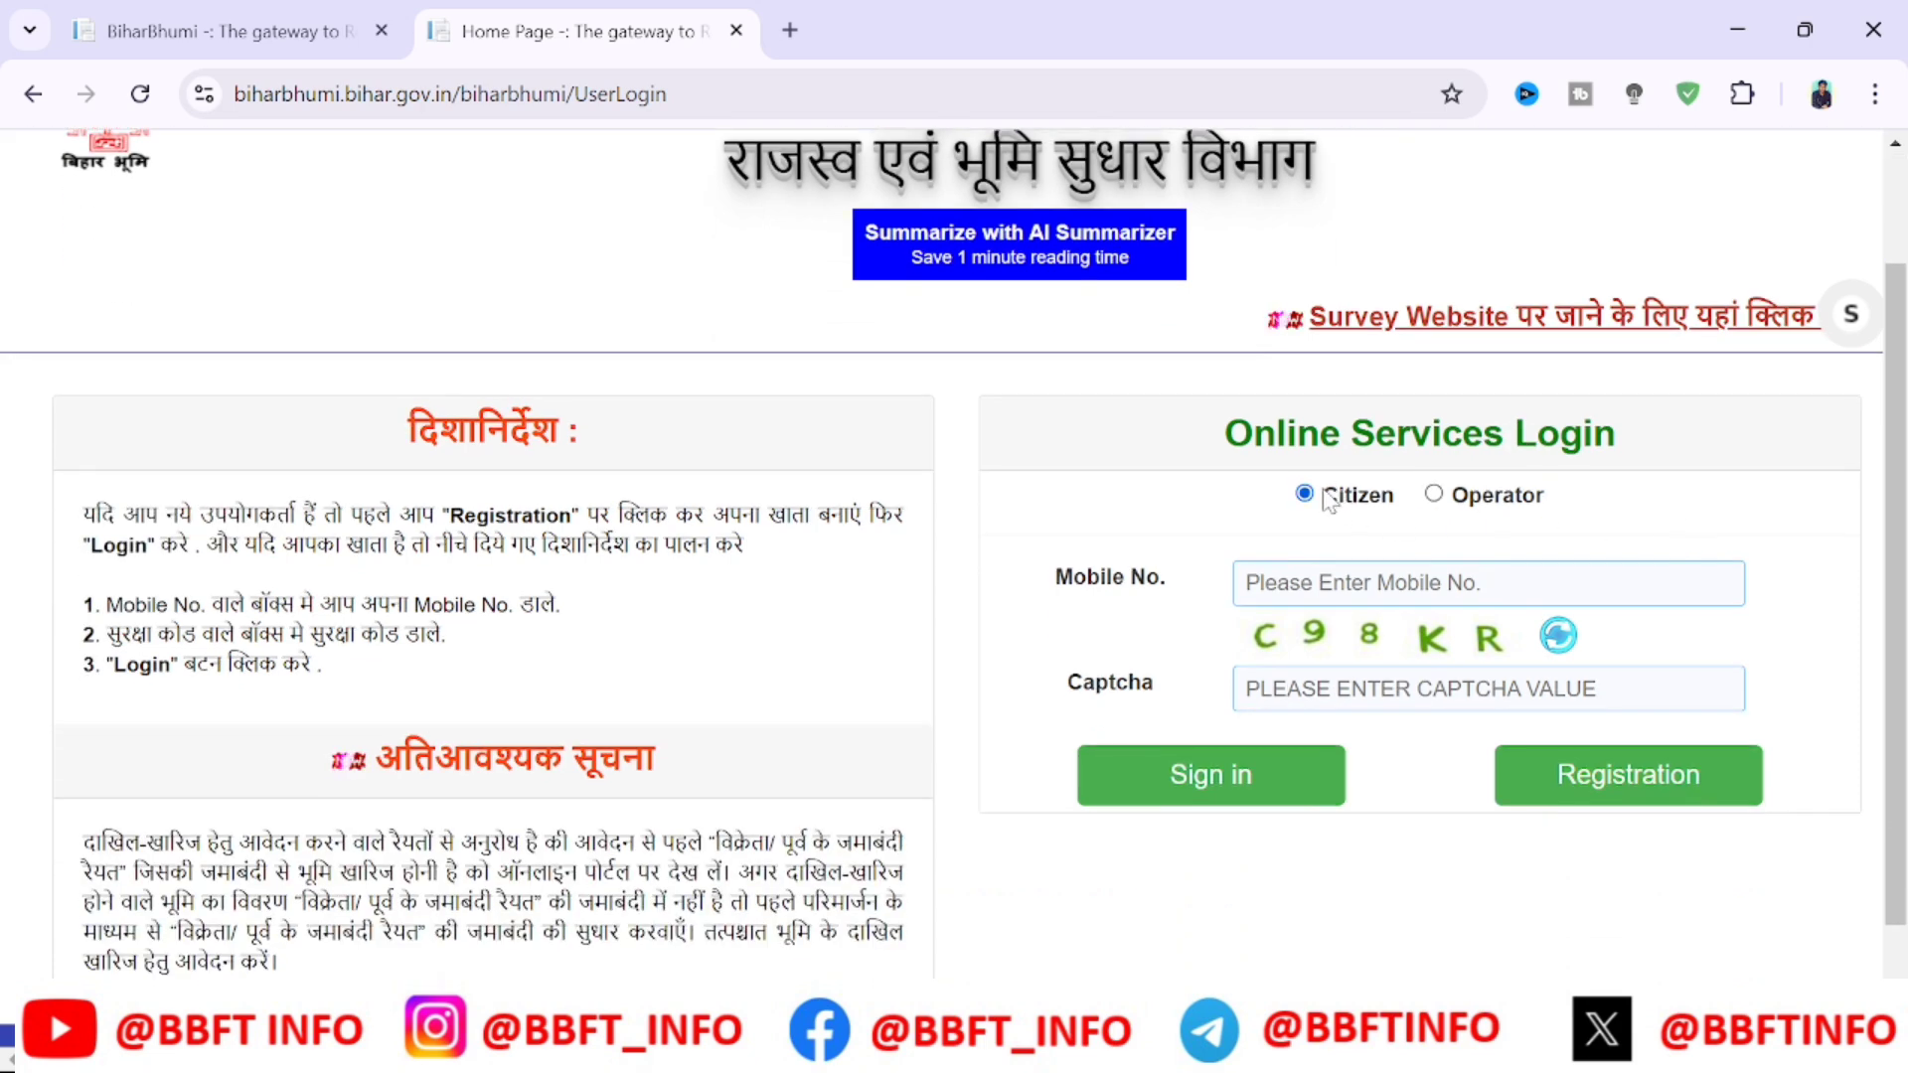
left_click(1434, 497)
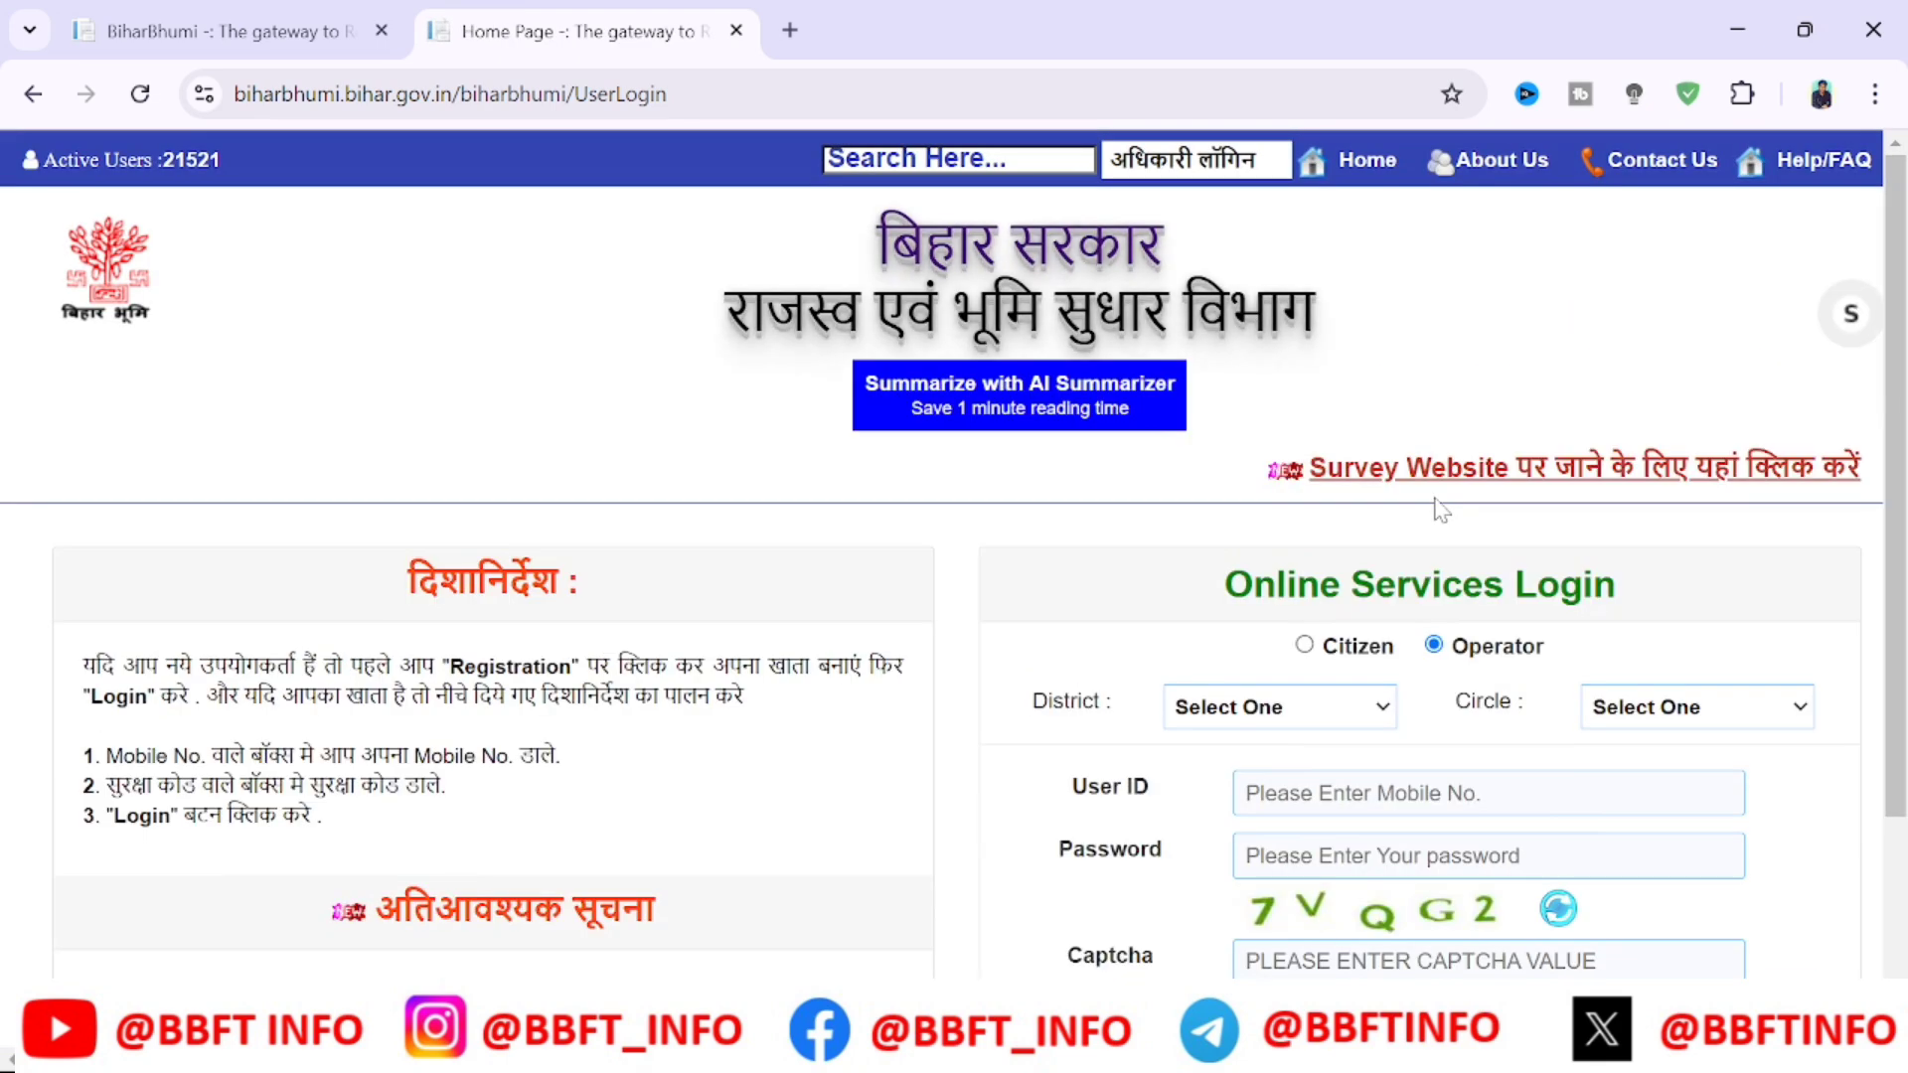
left_click(1302, 646)
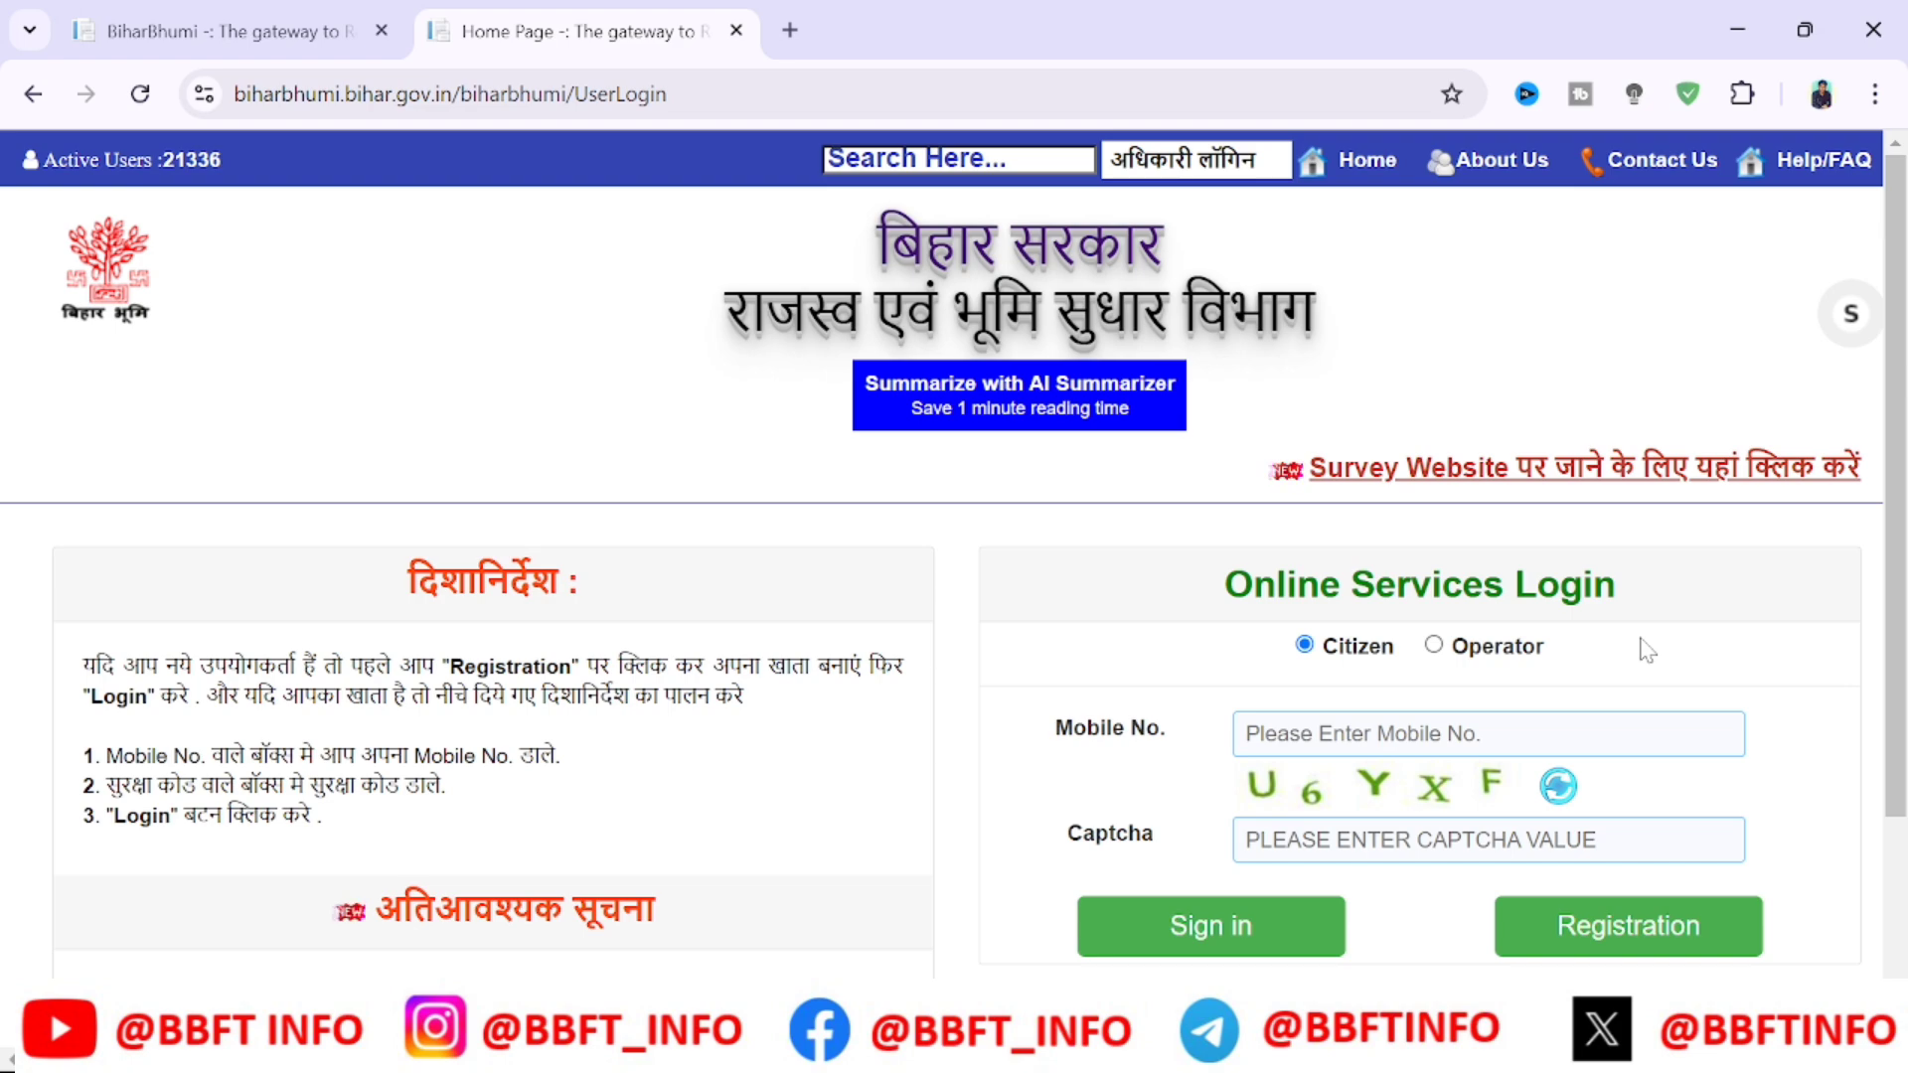
left_click(1587, 932)
scroll(1143, 701, "down", 7)
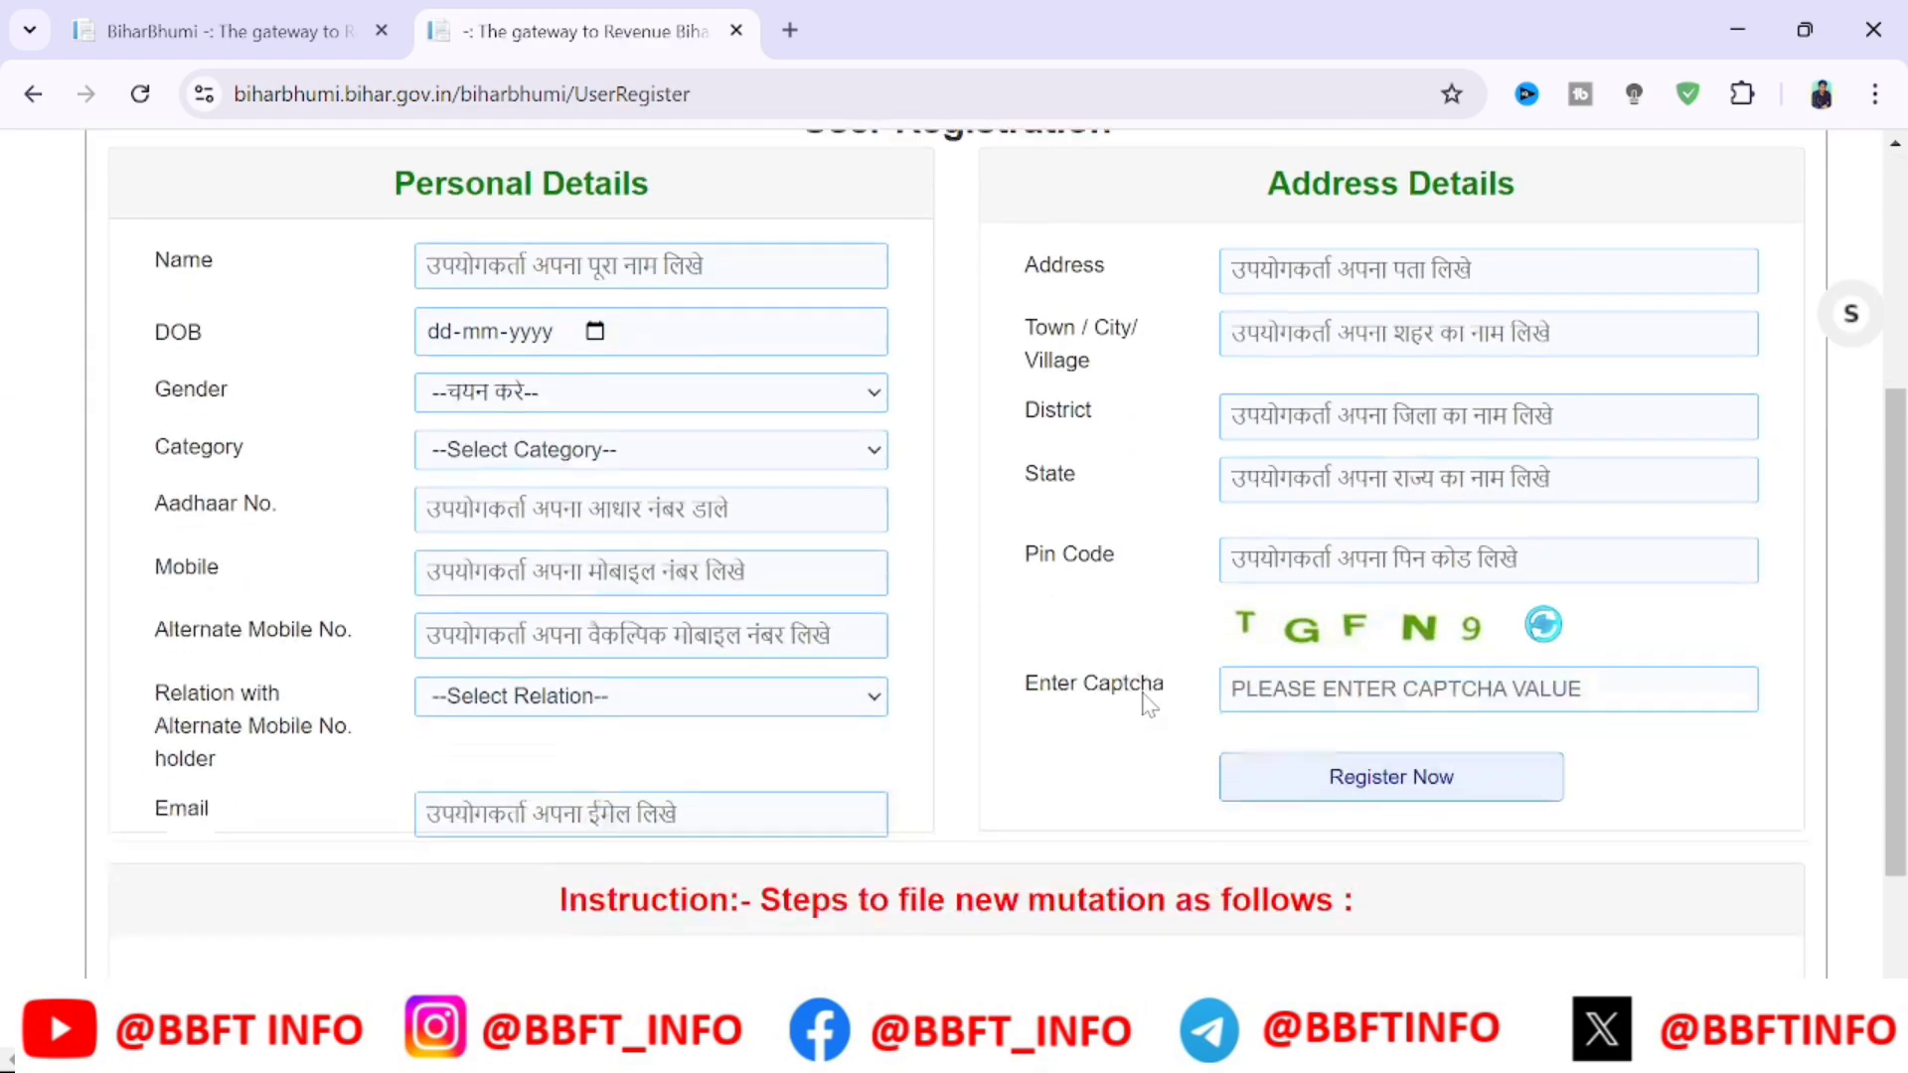
scroll(1147, 703, "up", 3)
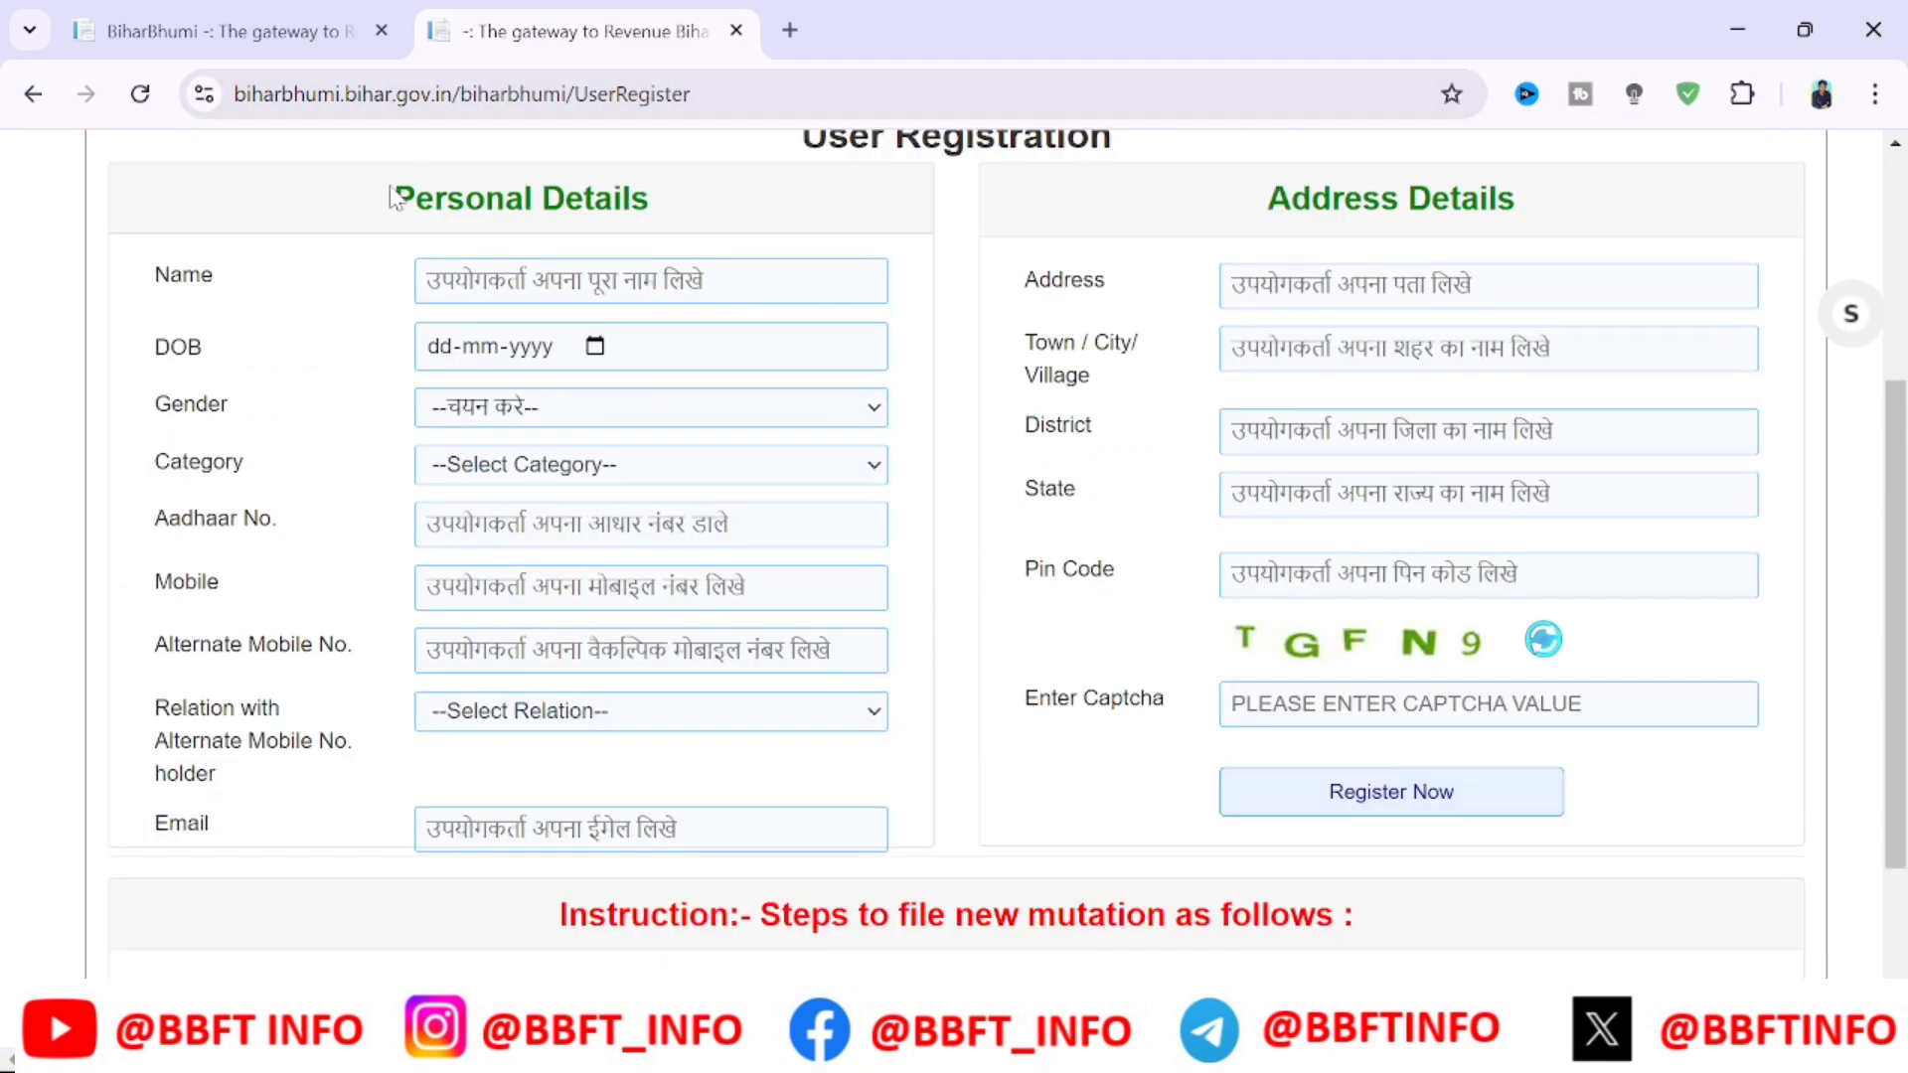
left_click_drag(395, 193, 649, 203)
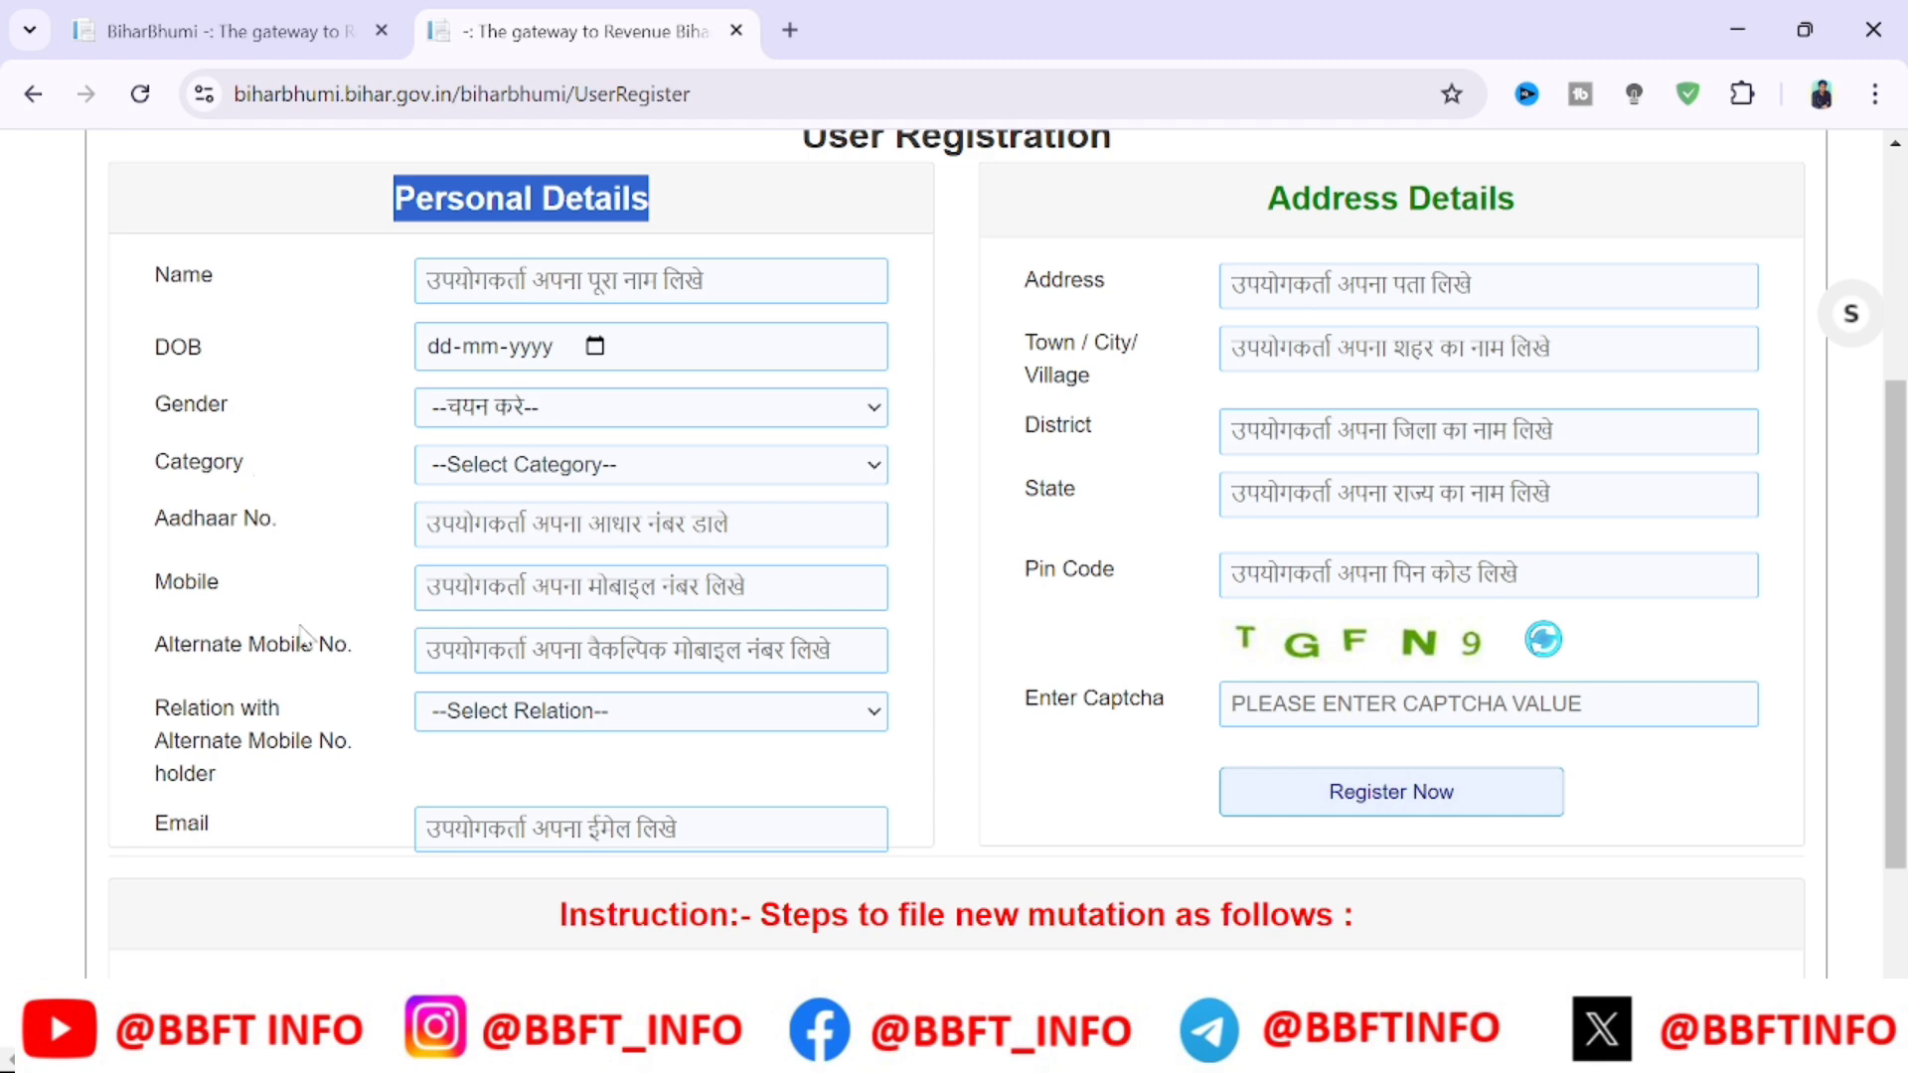
left_click(608, 717)
scroll(660, 507, "down", 5)
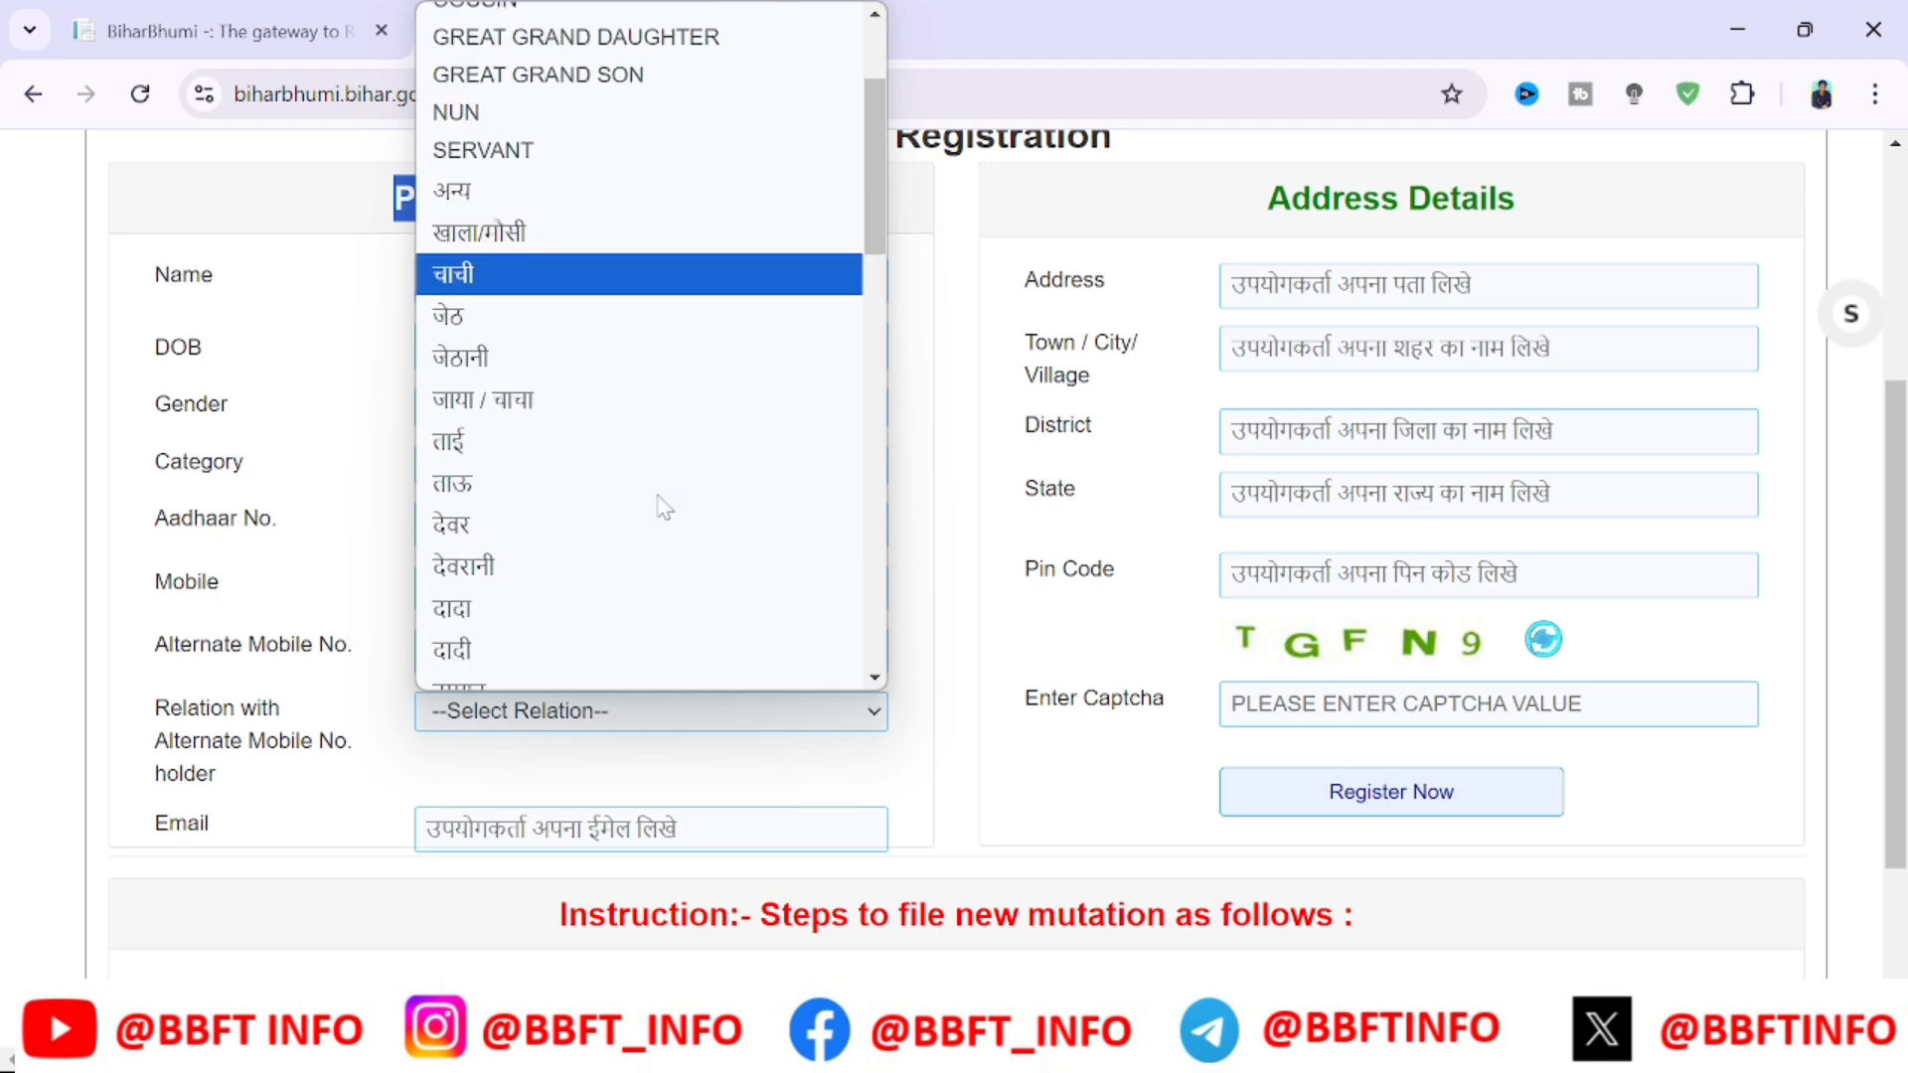
scroll(661, 507, "up", 5)
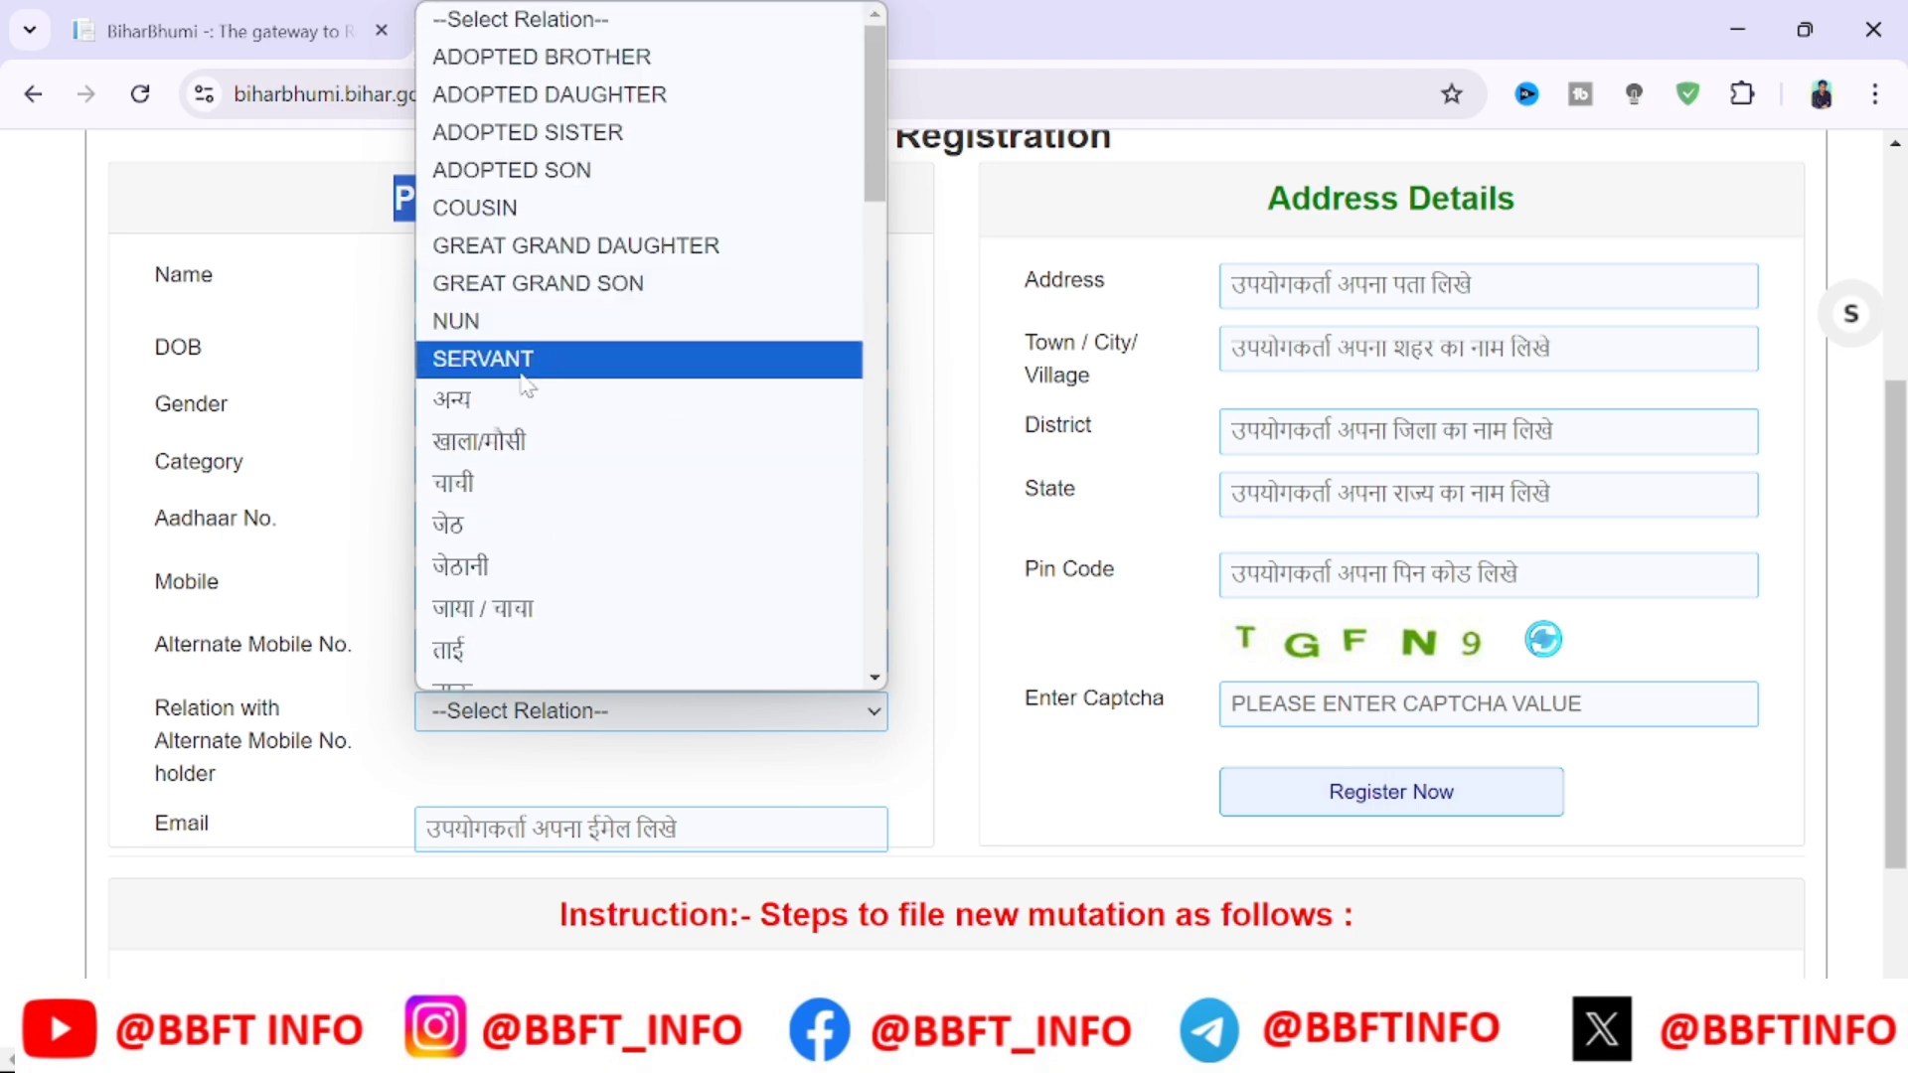
scroll(564, 428, "down", 8)
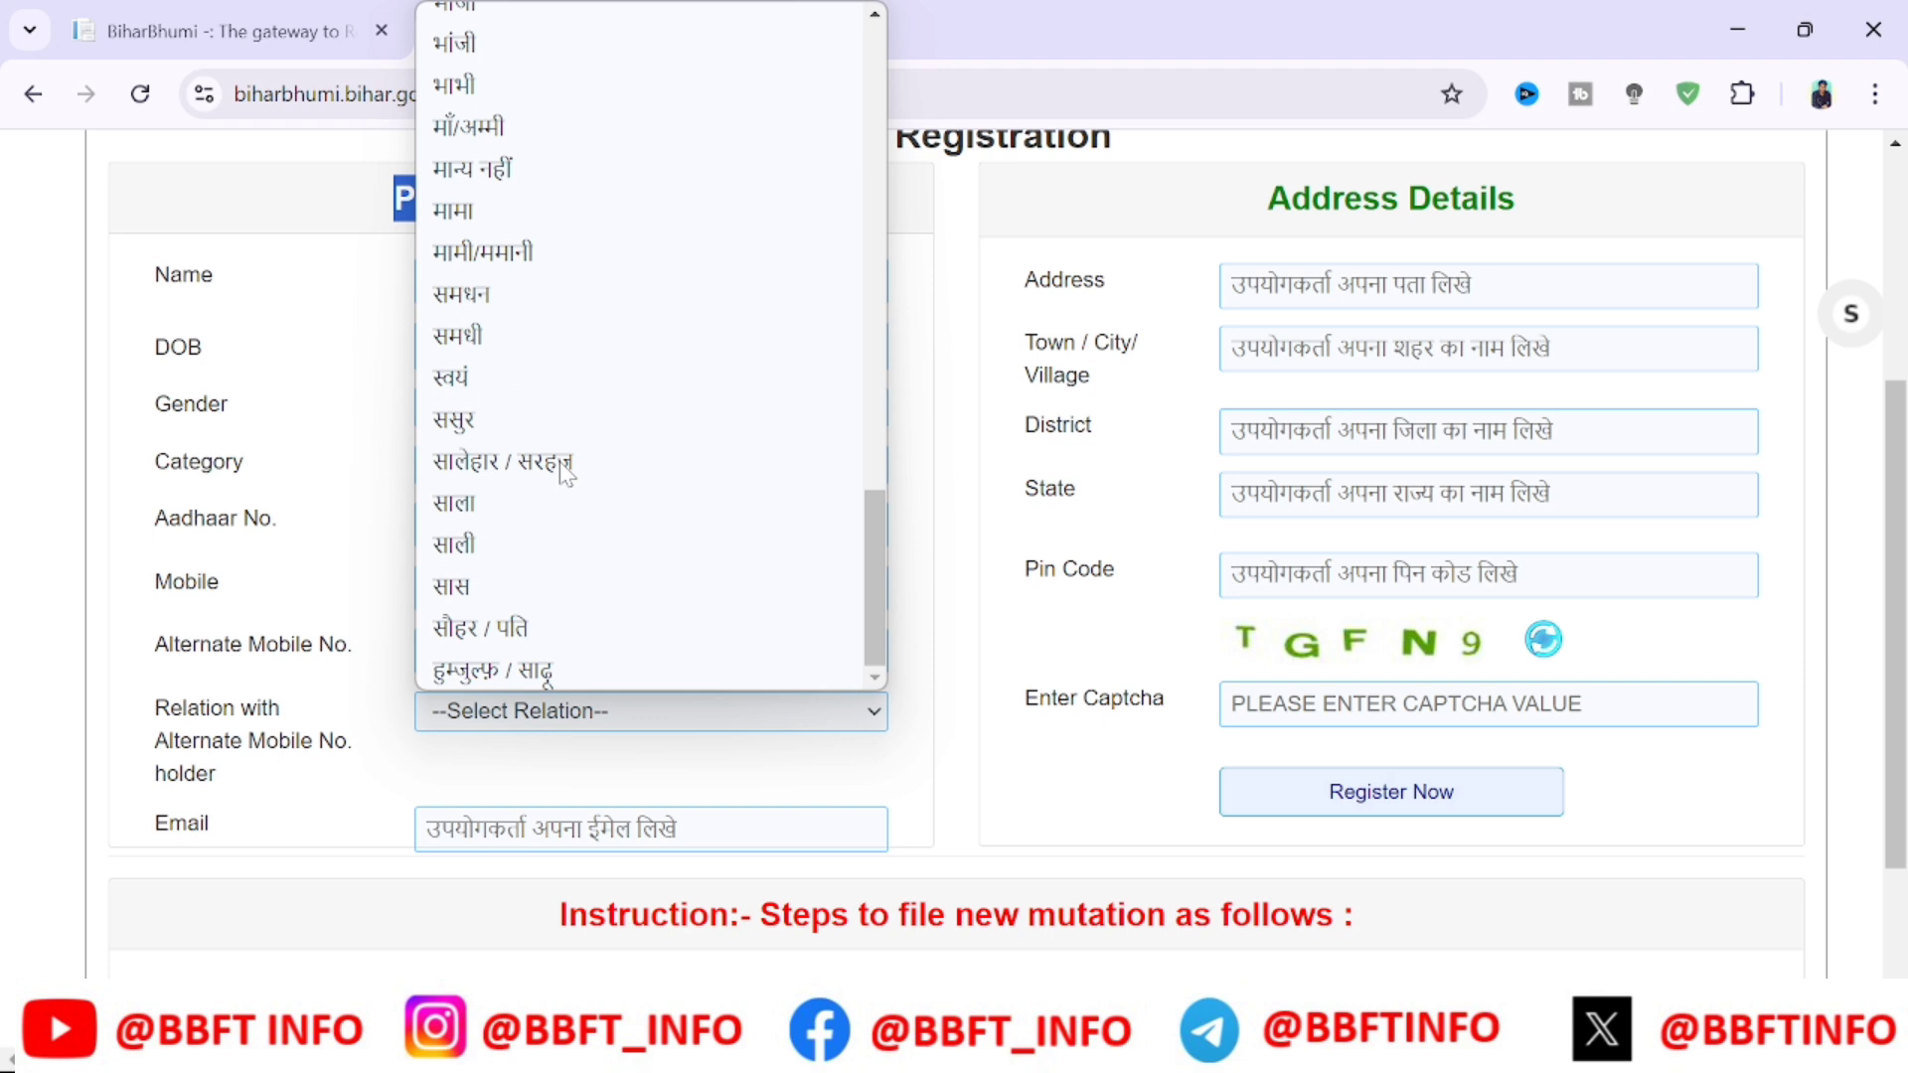
scroll(634, 434, "up", 8)
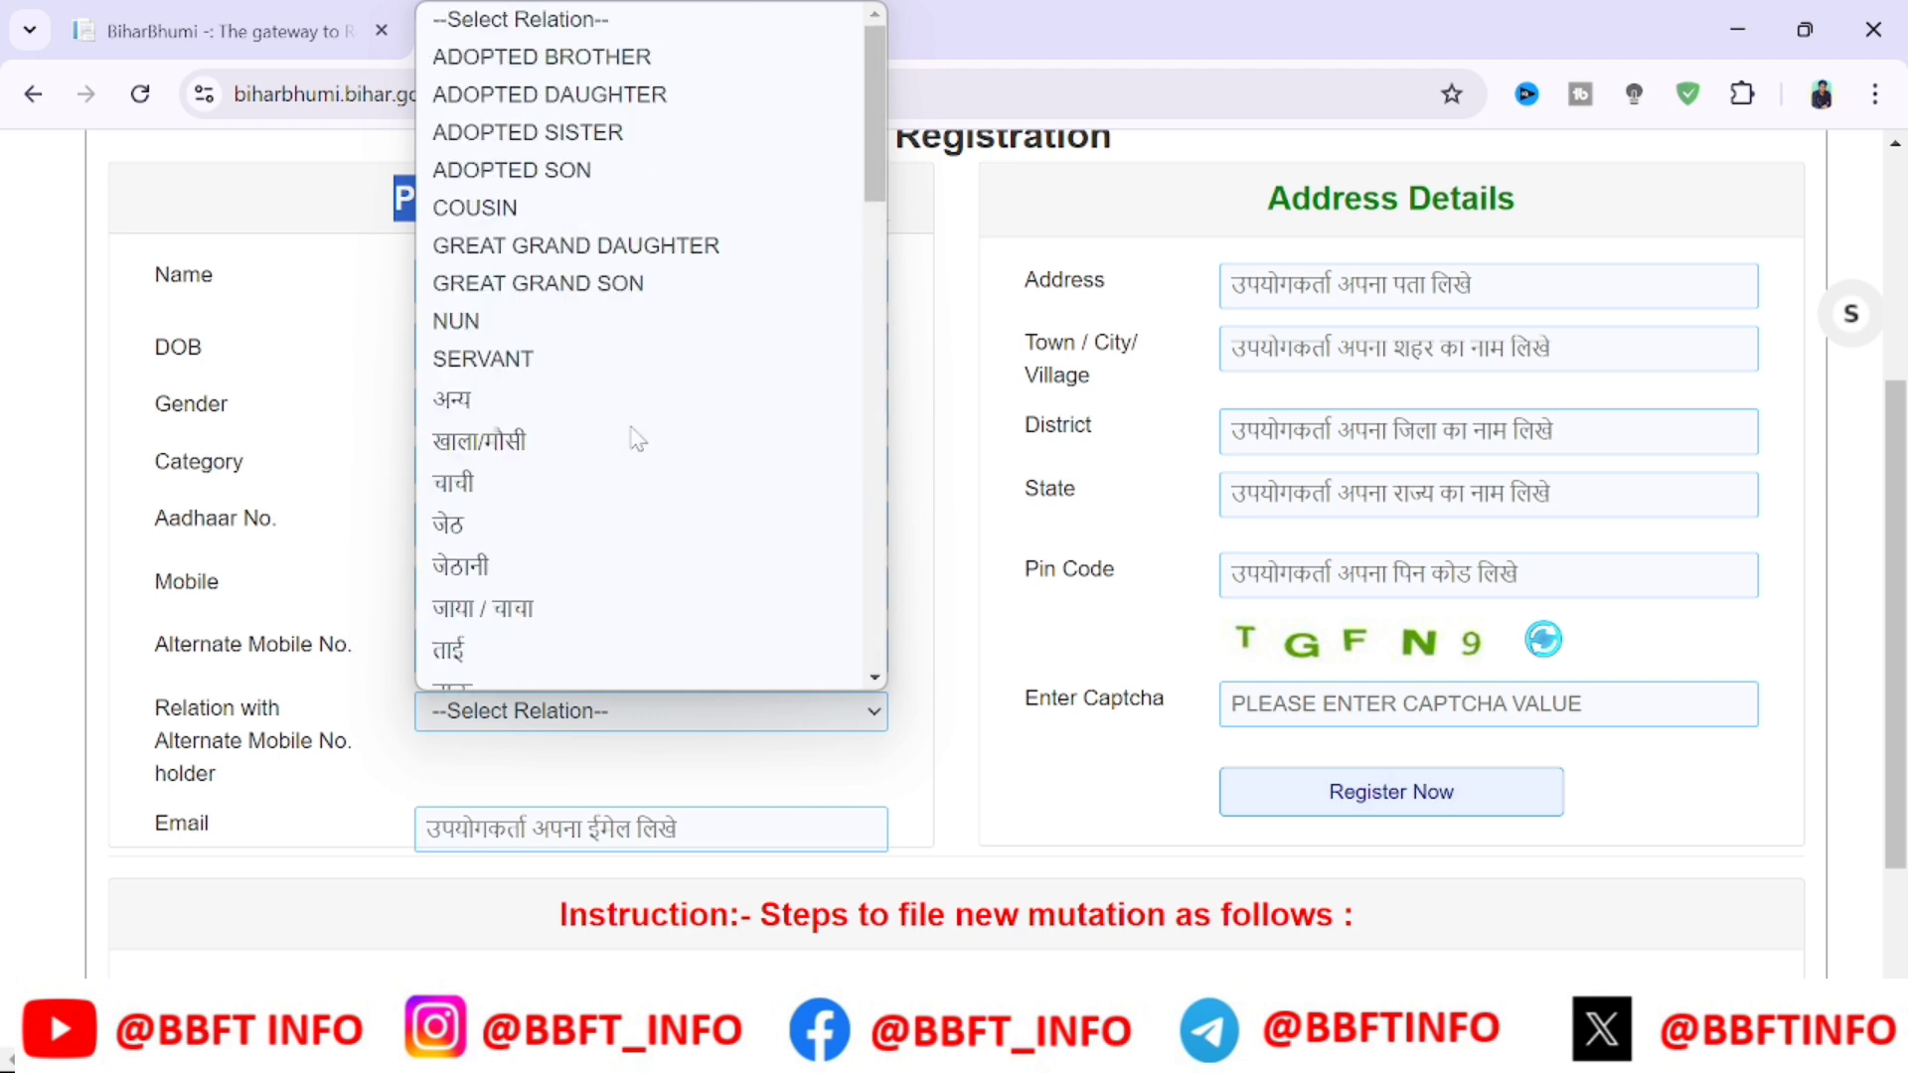
left_click(1004, 787)
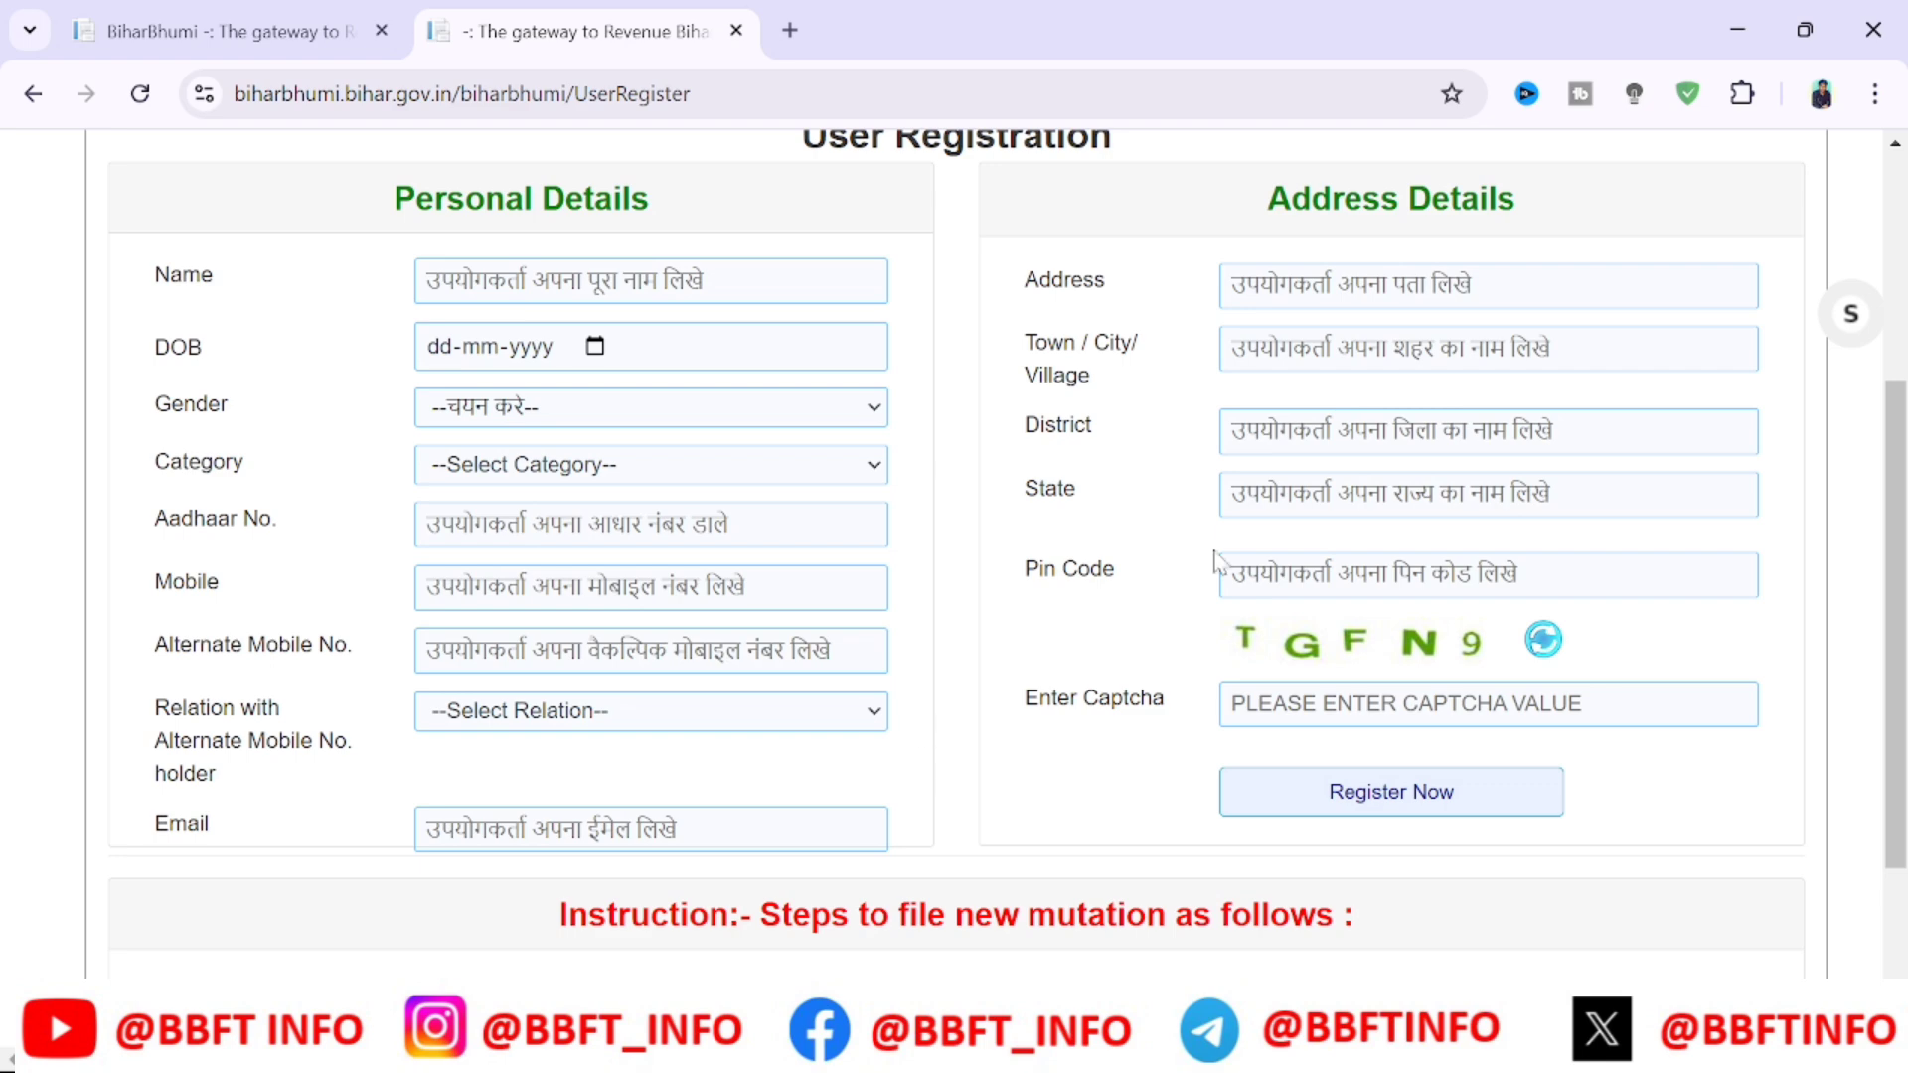
left_click_drag(1023, 280, 1108, 283)
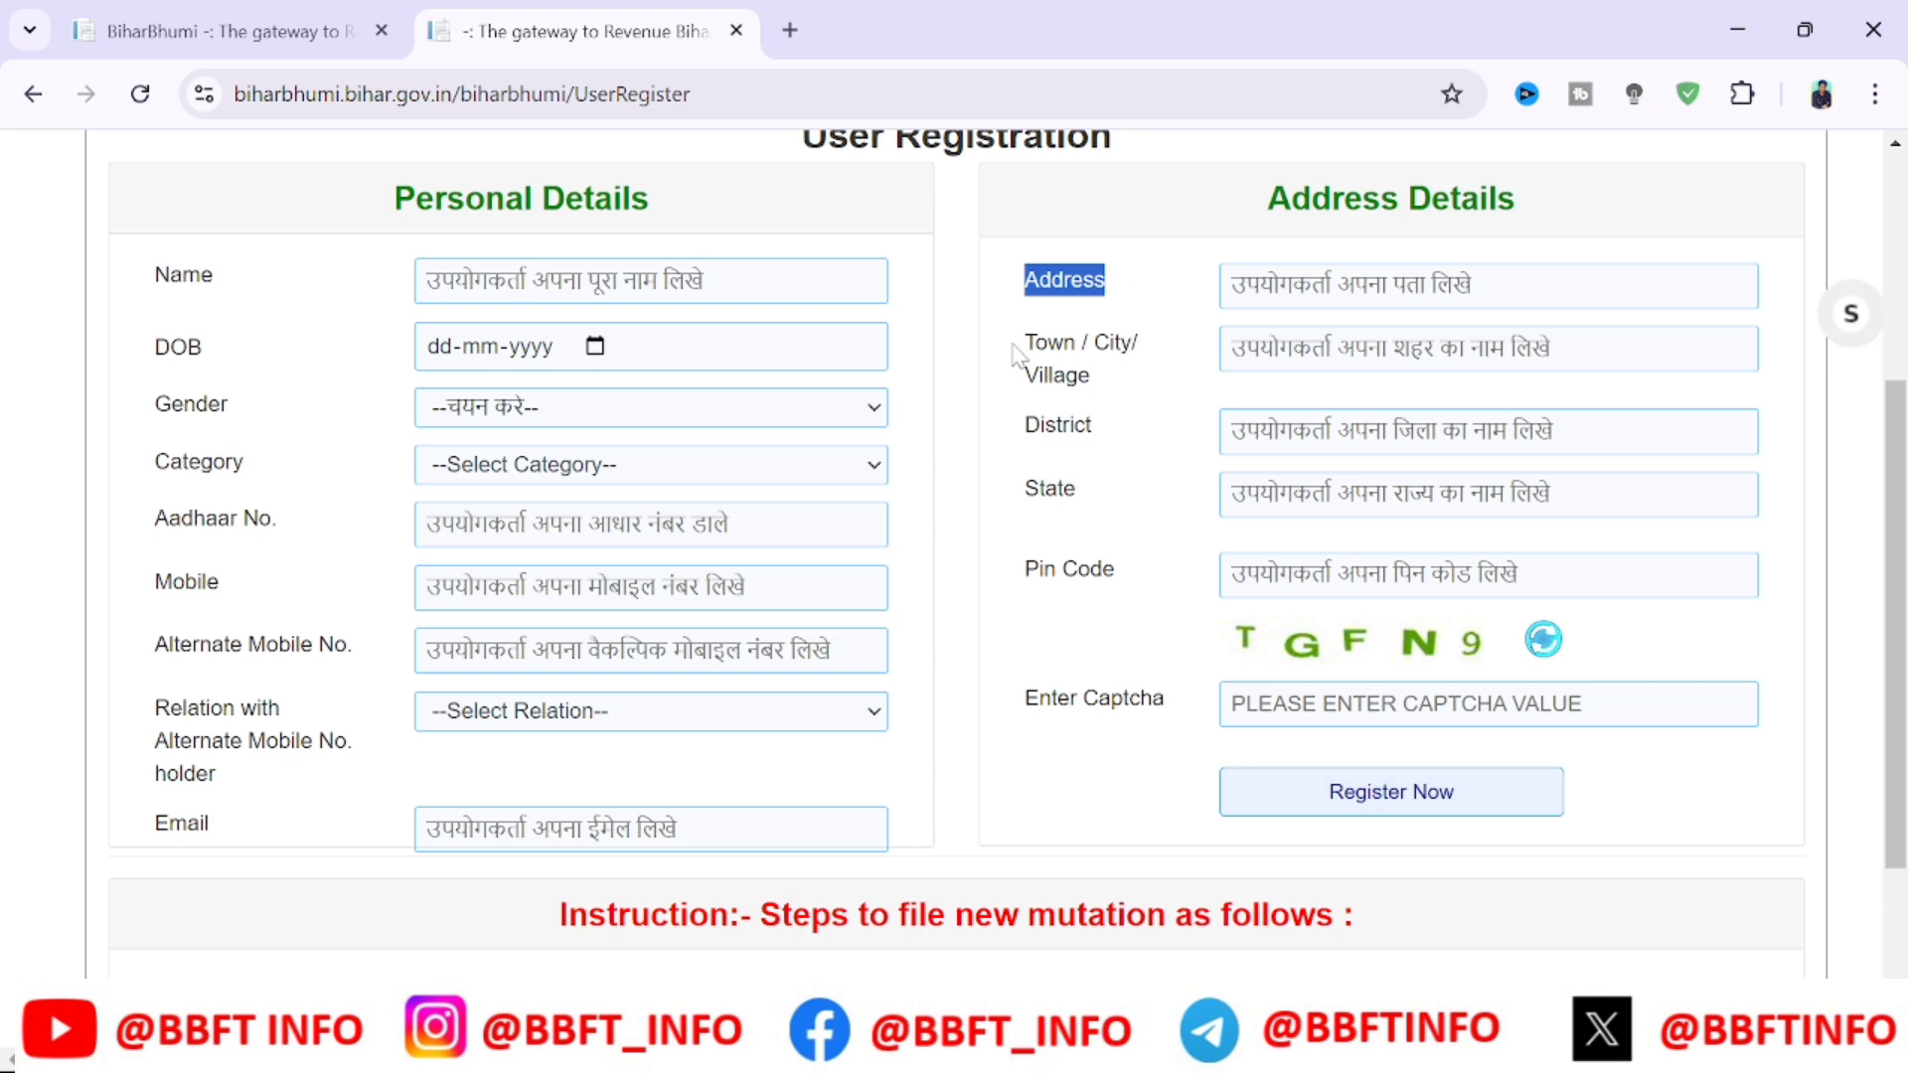
left_click_drag(1024, 342, 1332, 710)
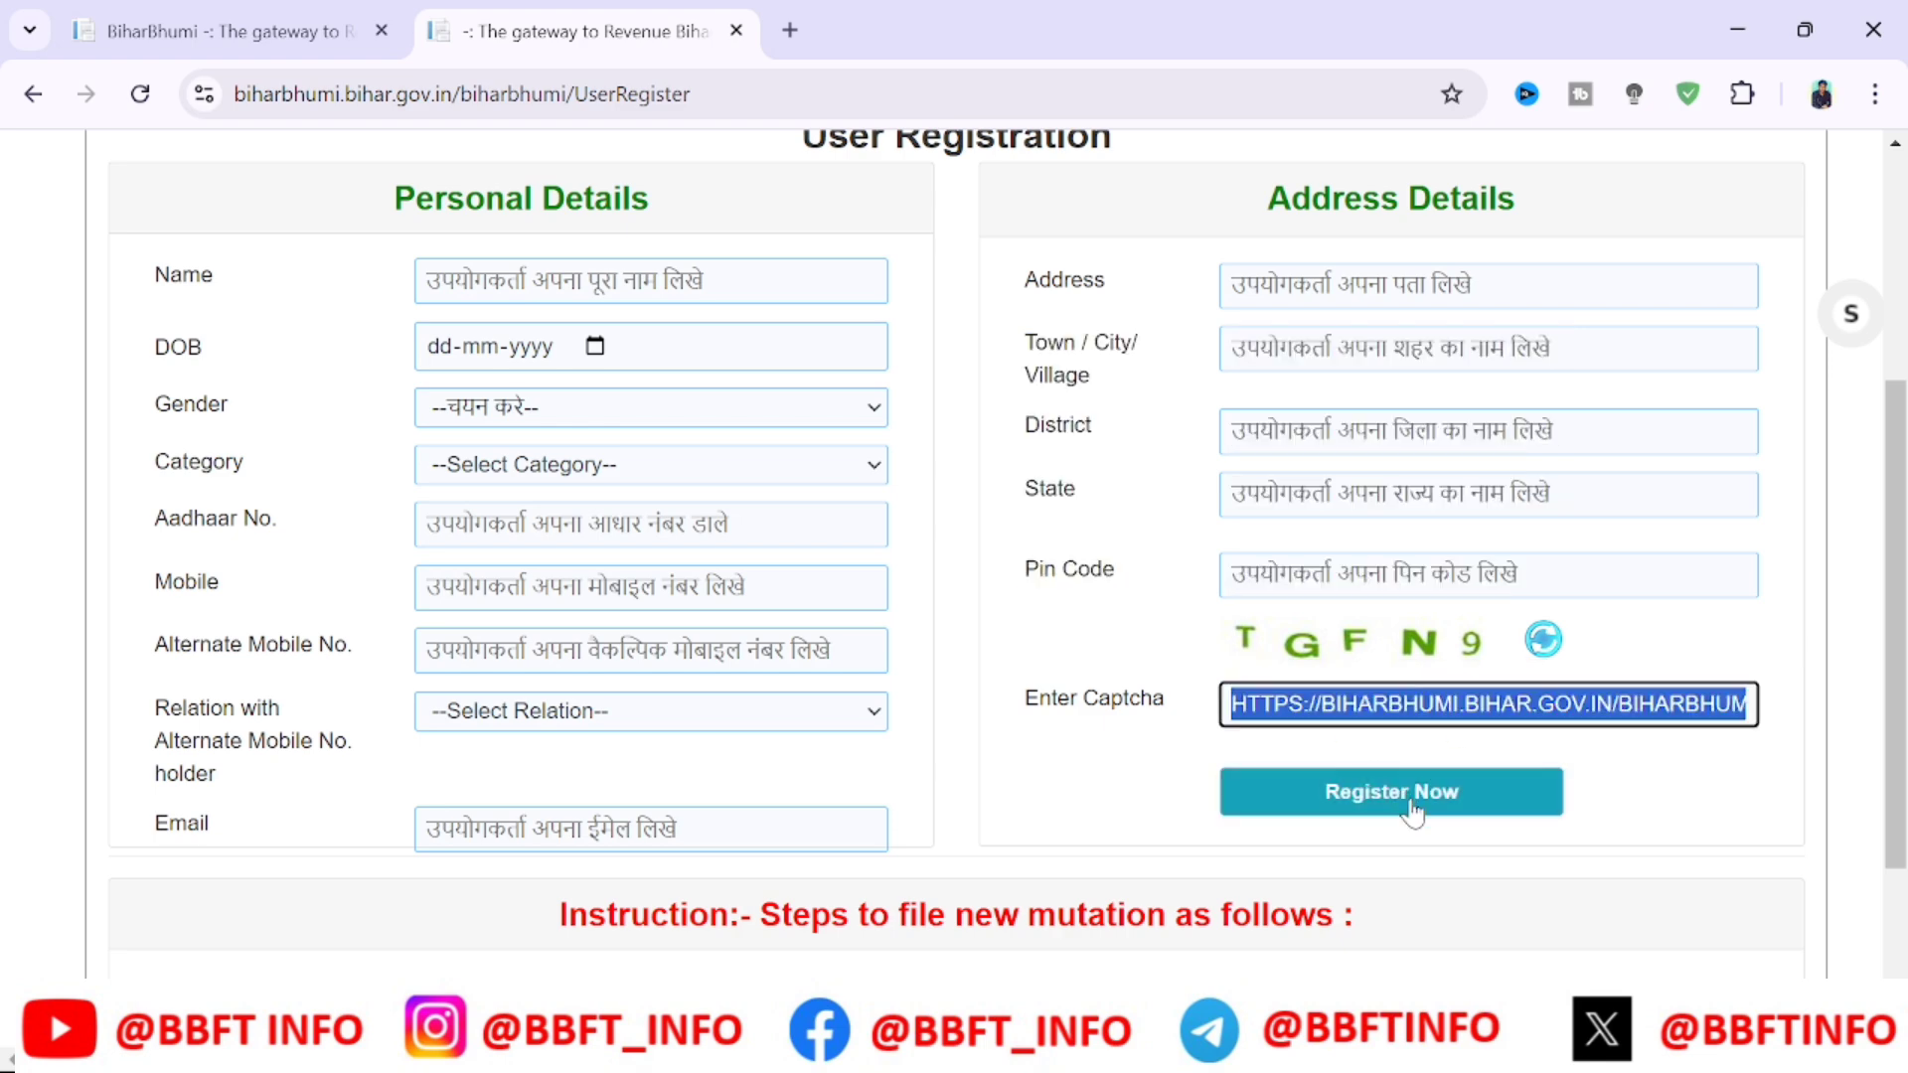
scroll(1411, 813, "down", 3)
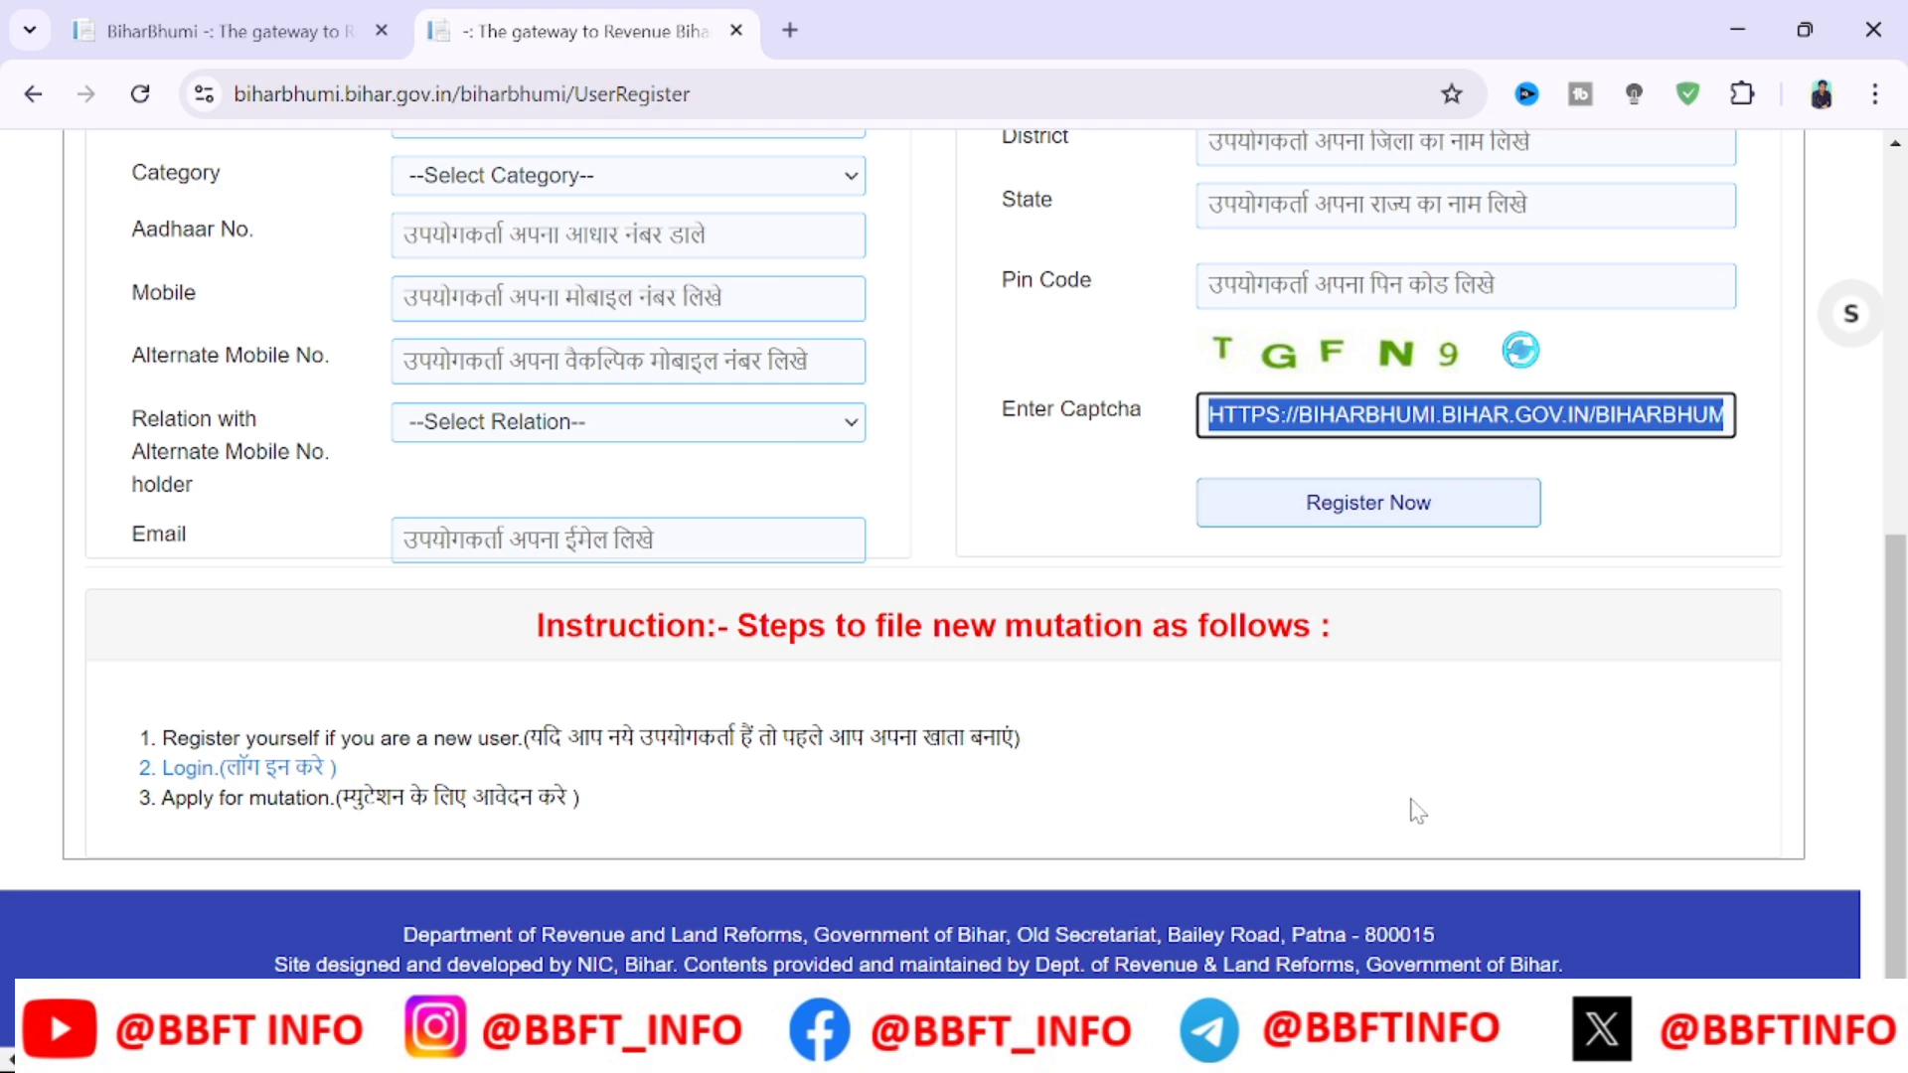
scroll(939, 516, "up", 7)
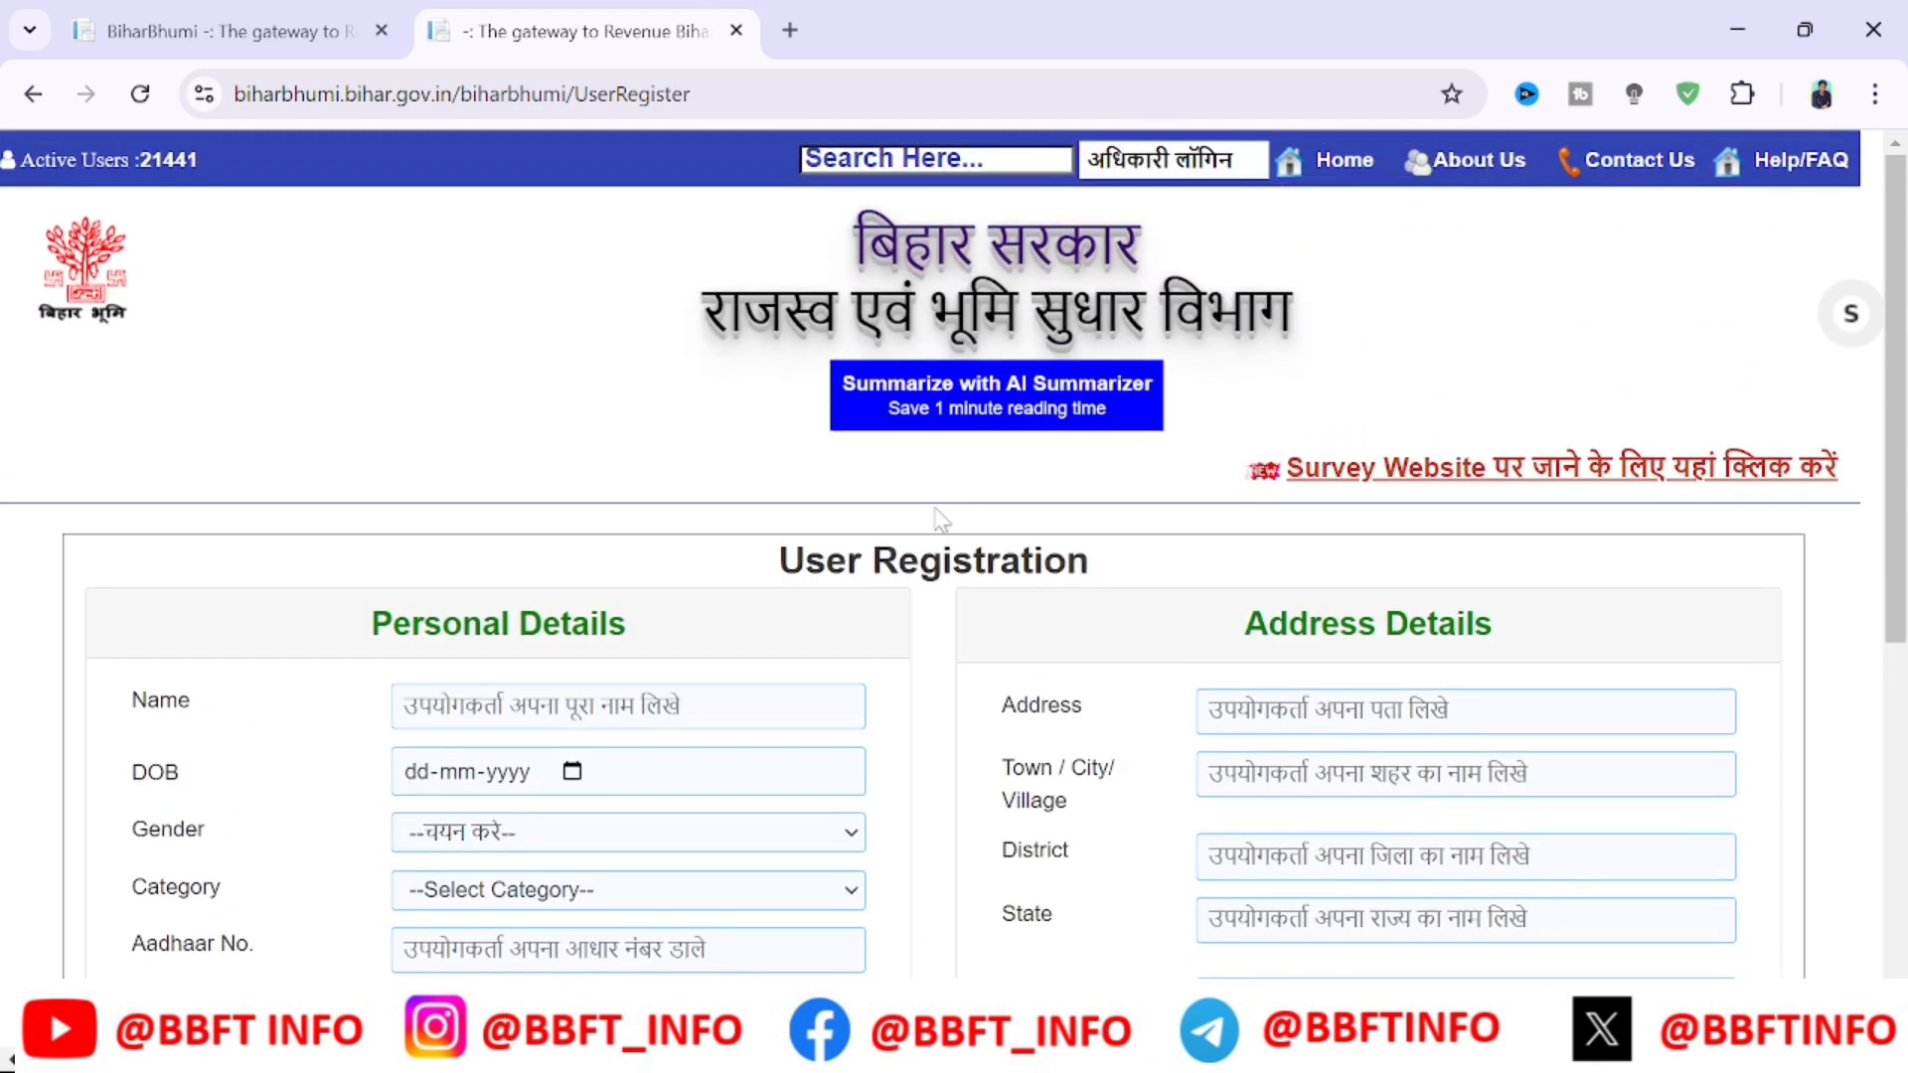
scroll(1507, 274, "down", 7)
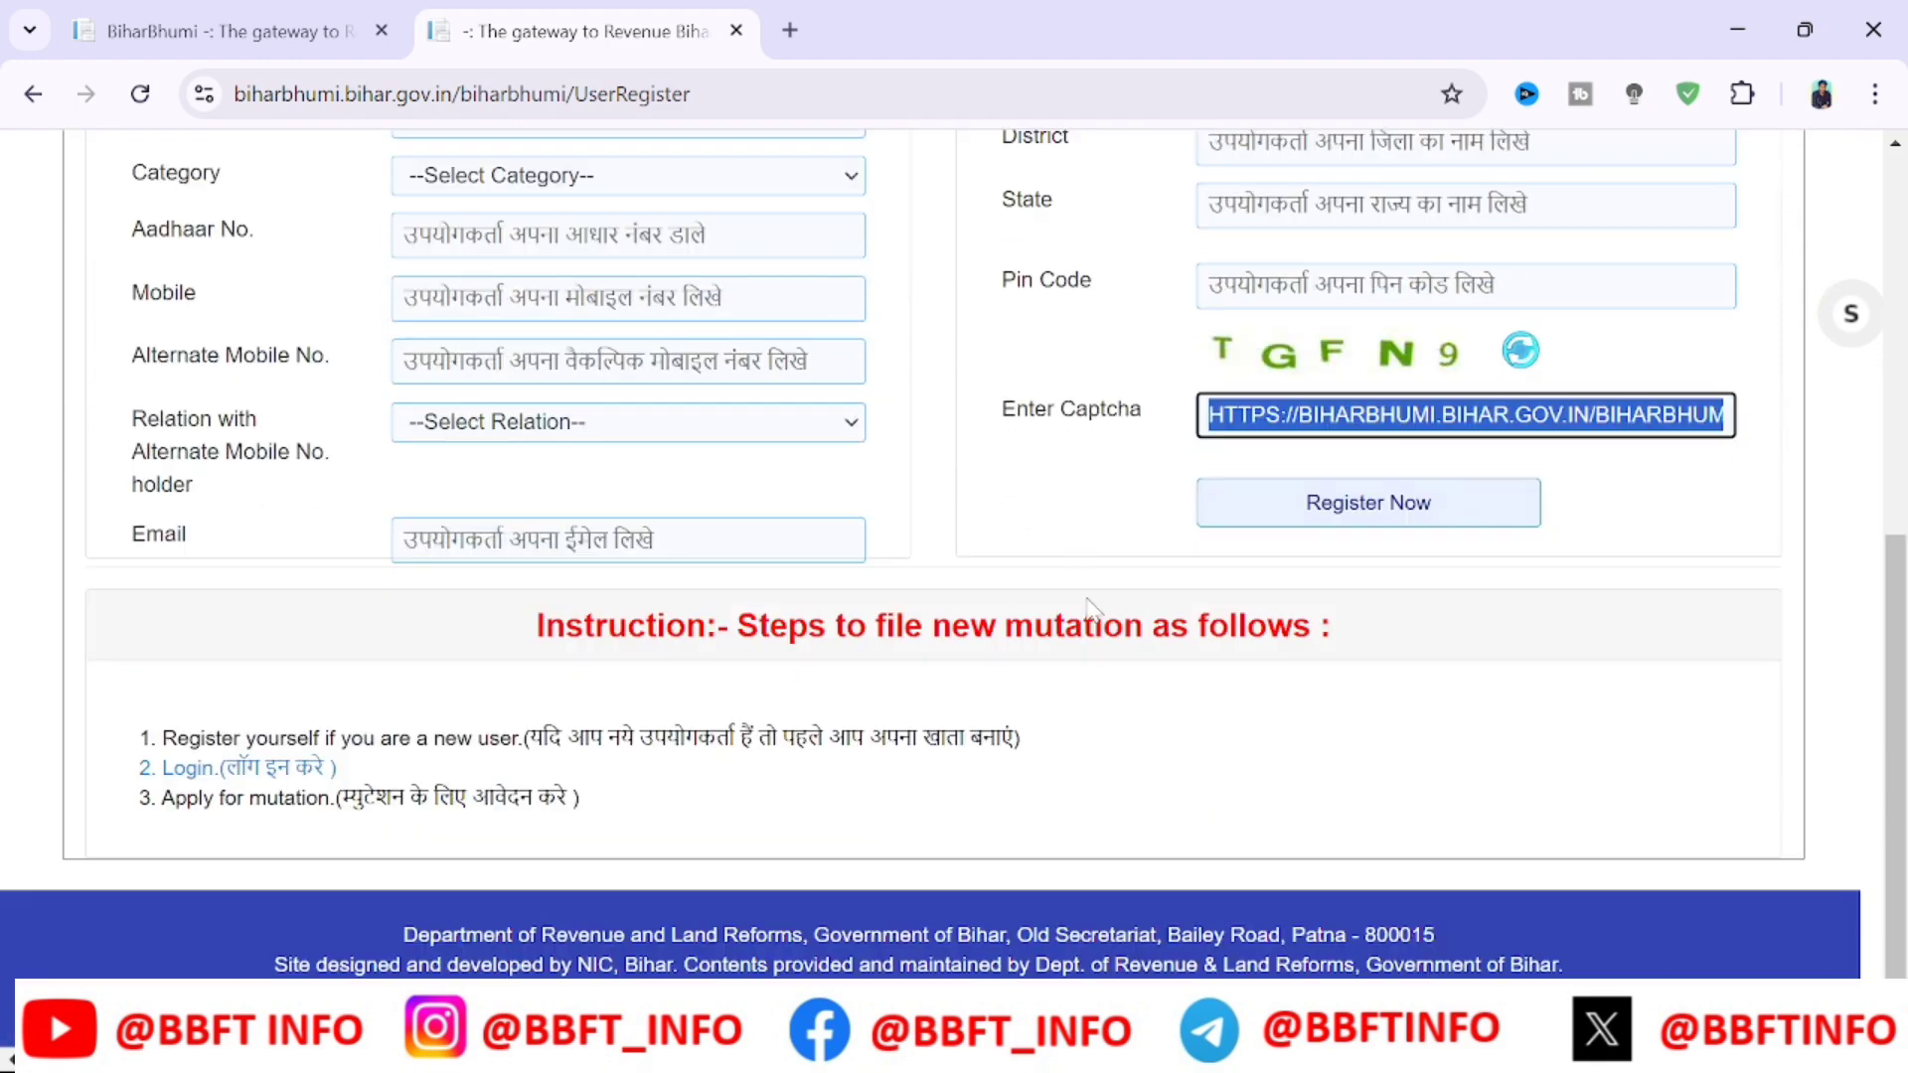
left_click(246, 777)
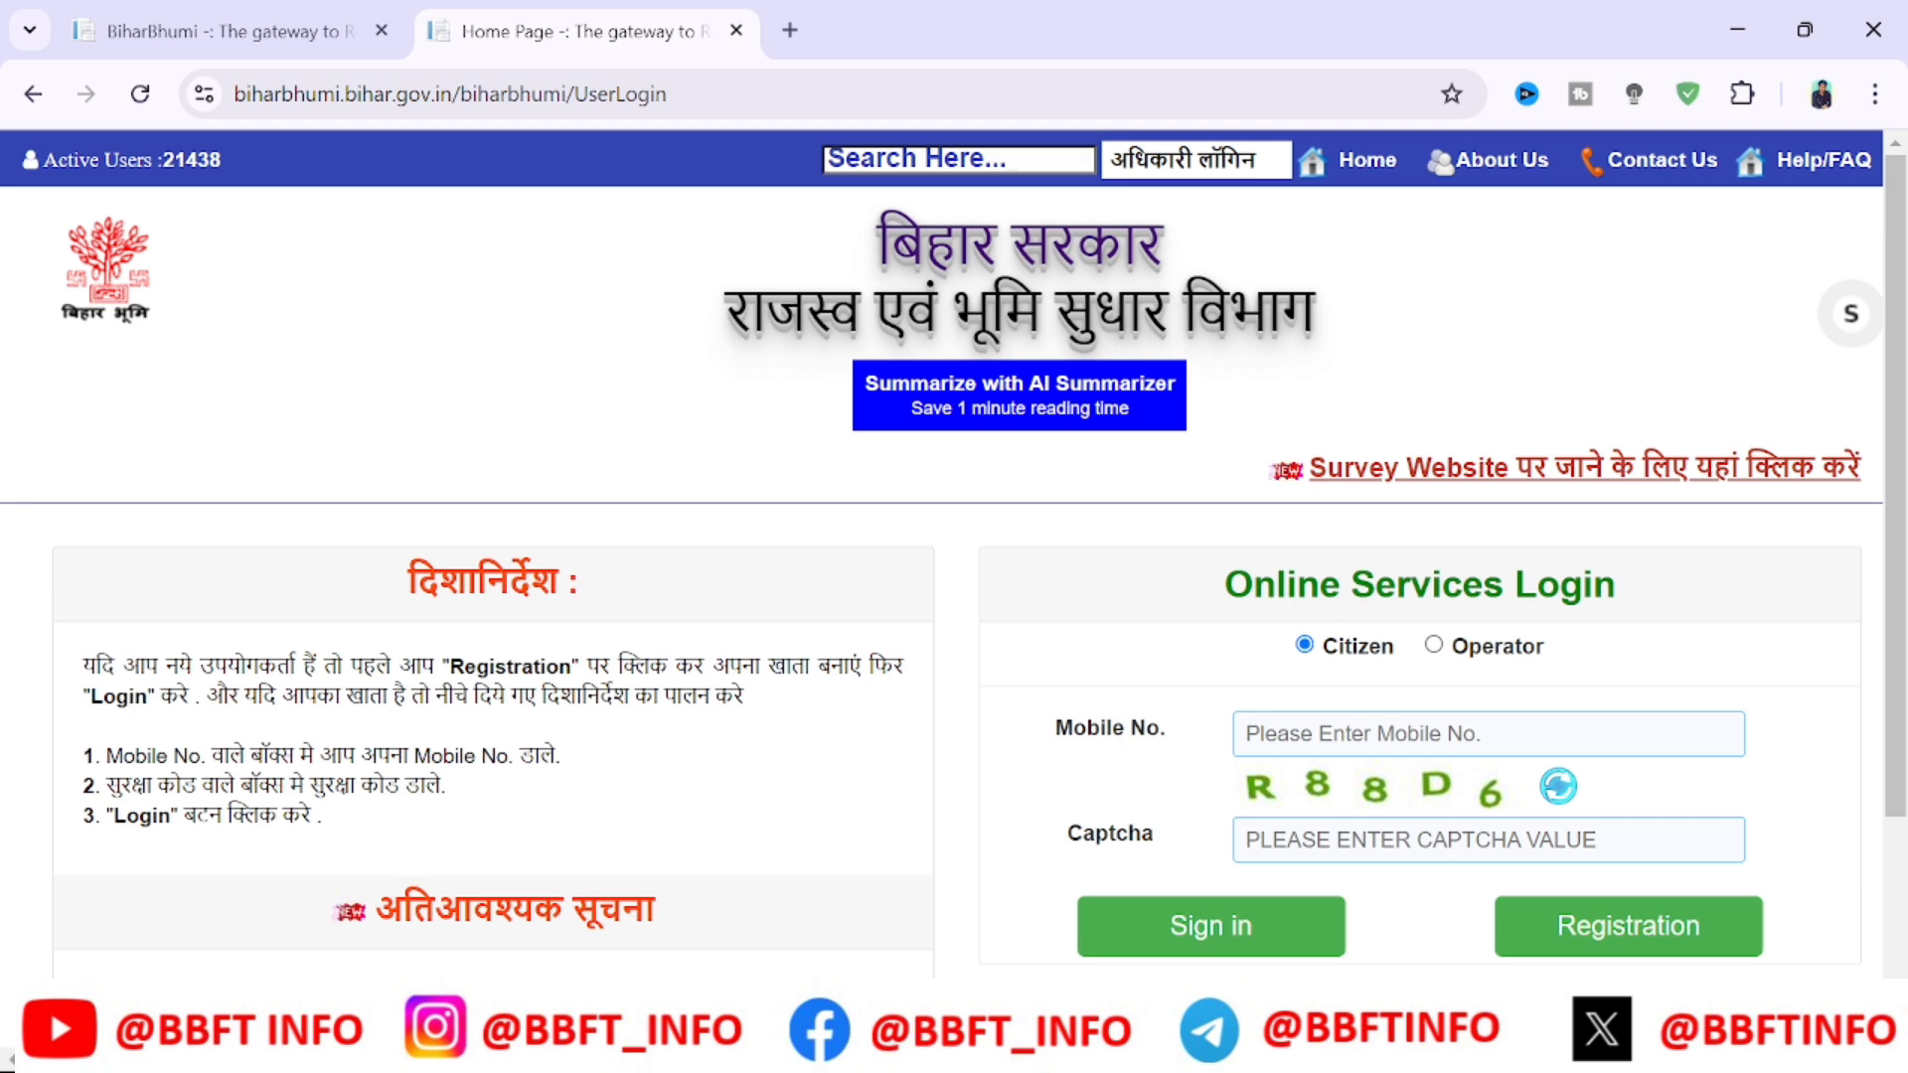
Step: Correct the captcha entry, sign in, and confirm the OTP to reach the citizen dashboard
left_click_drag(1333, 788, 1332, 837)
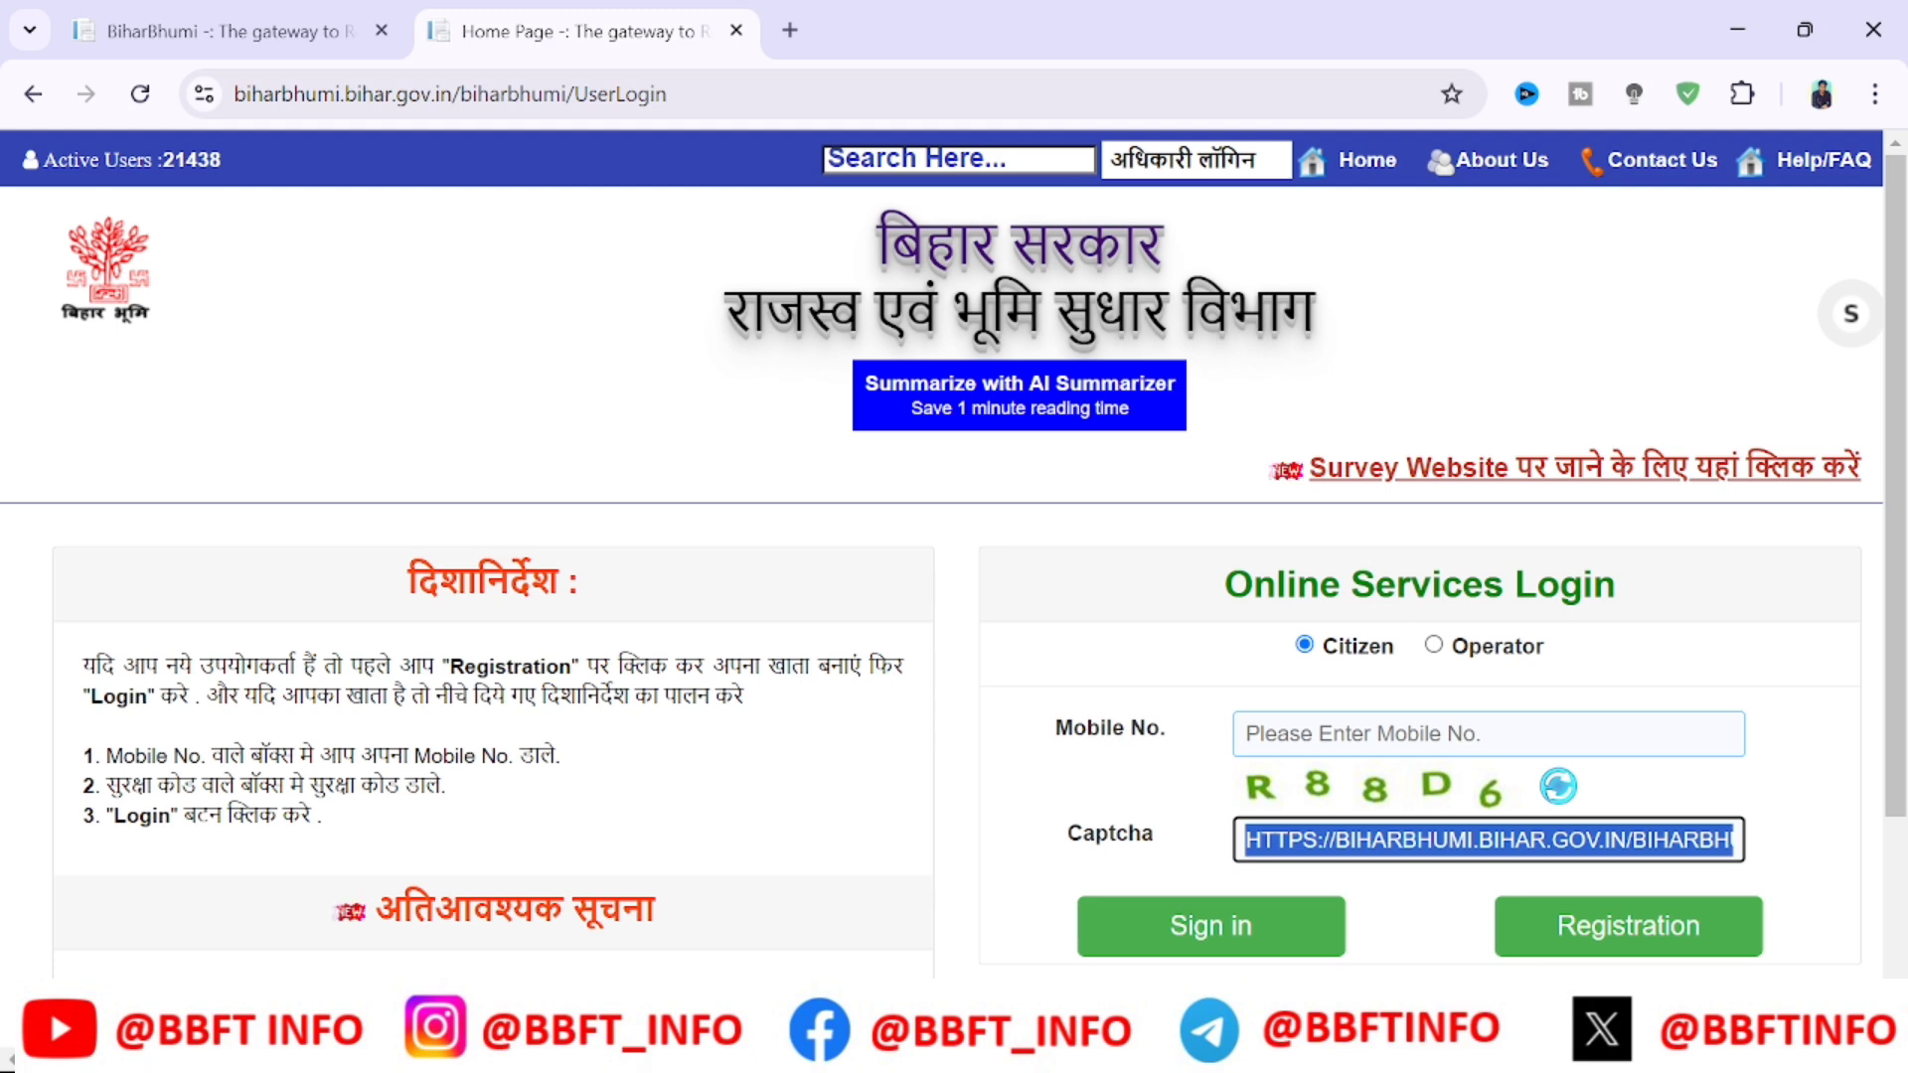
key("BackSpace")
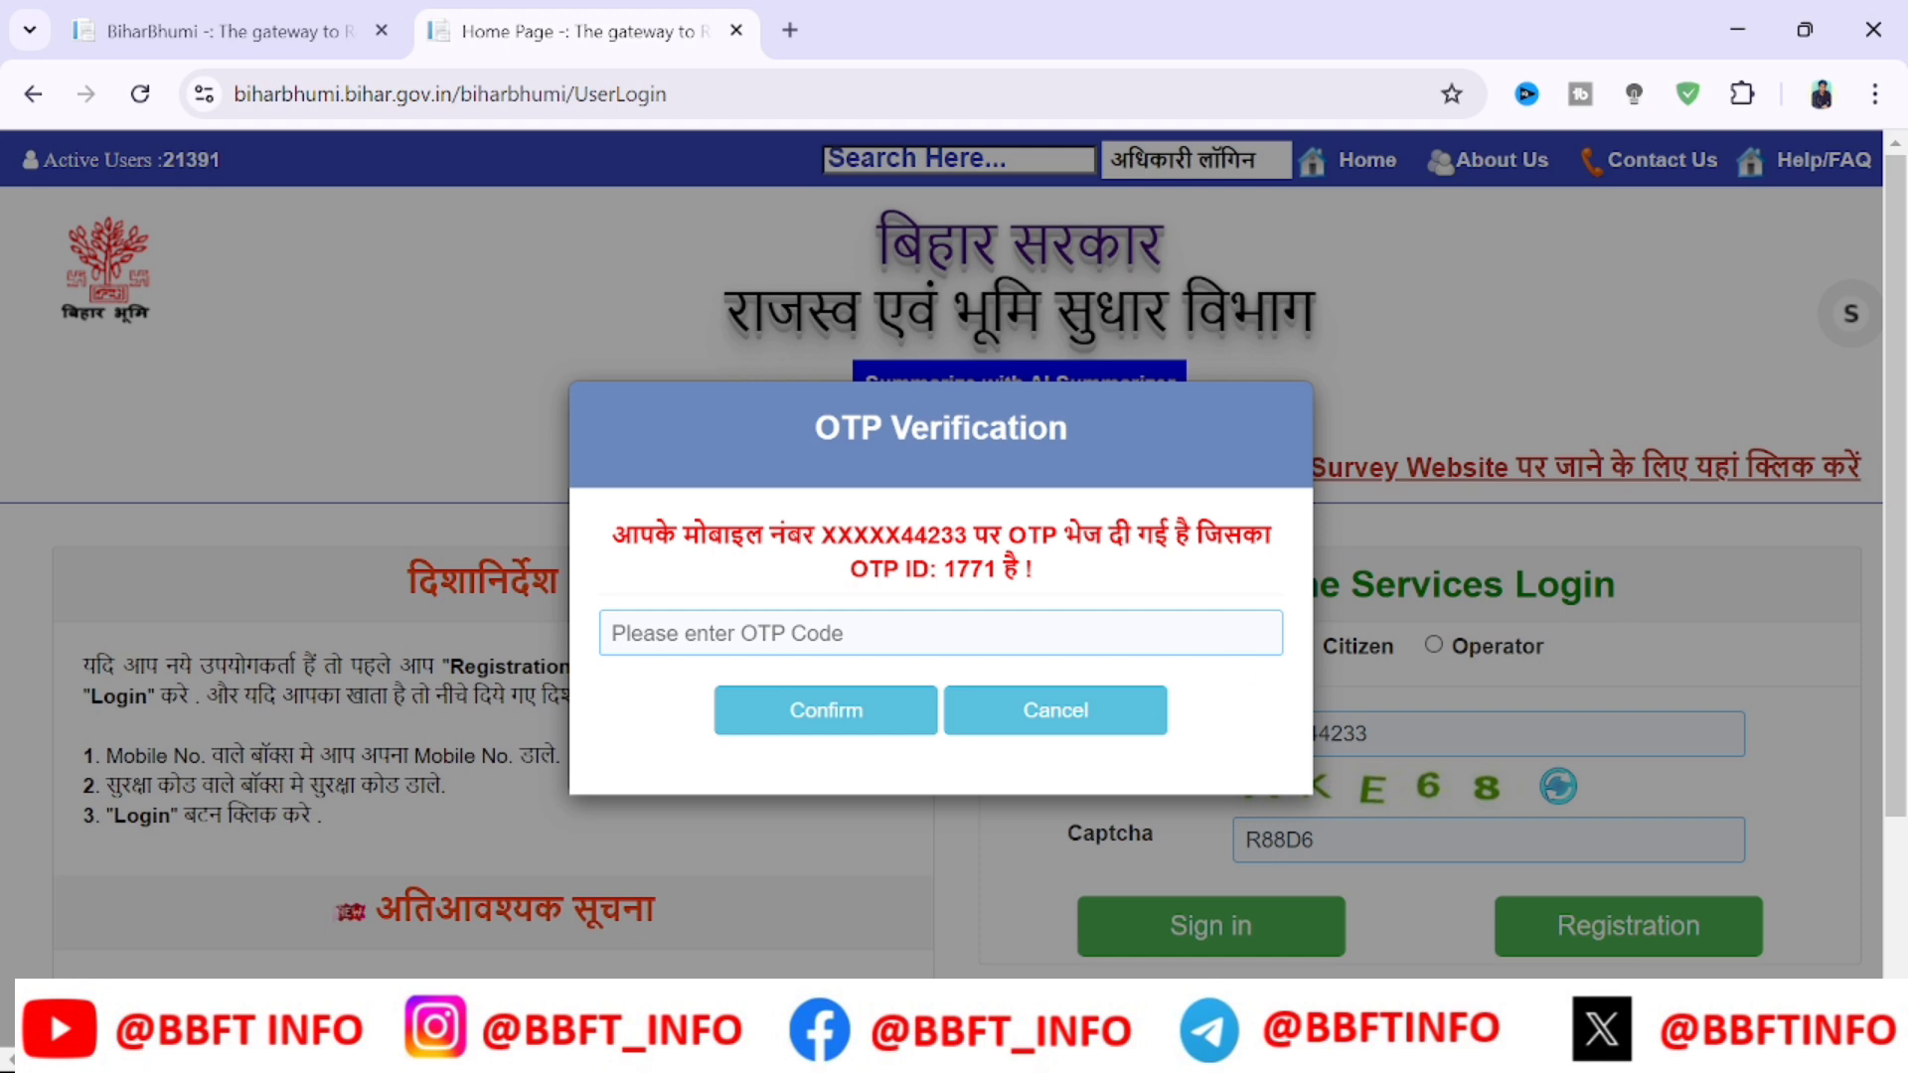
left_click(941, 633)
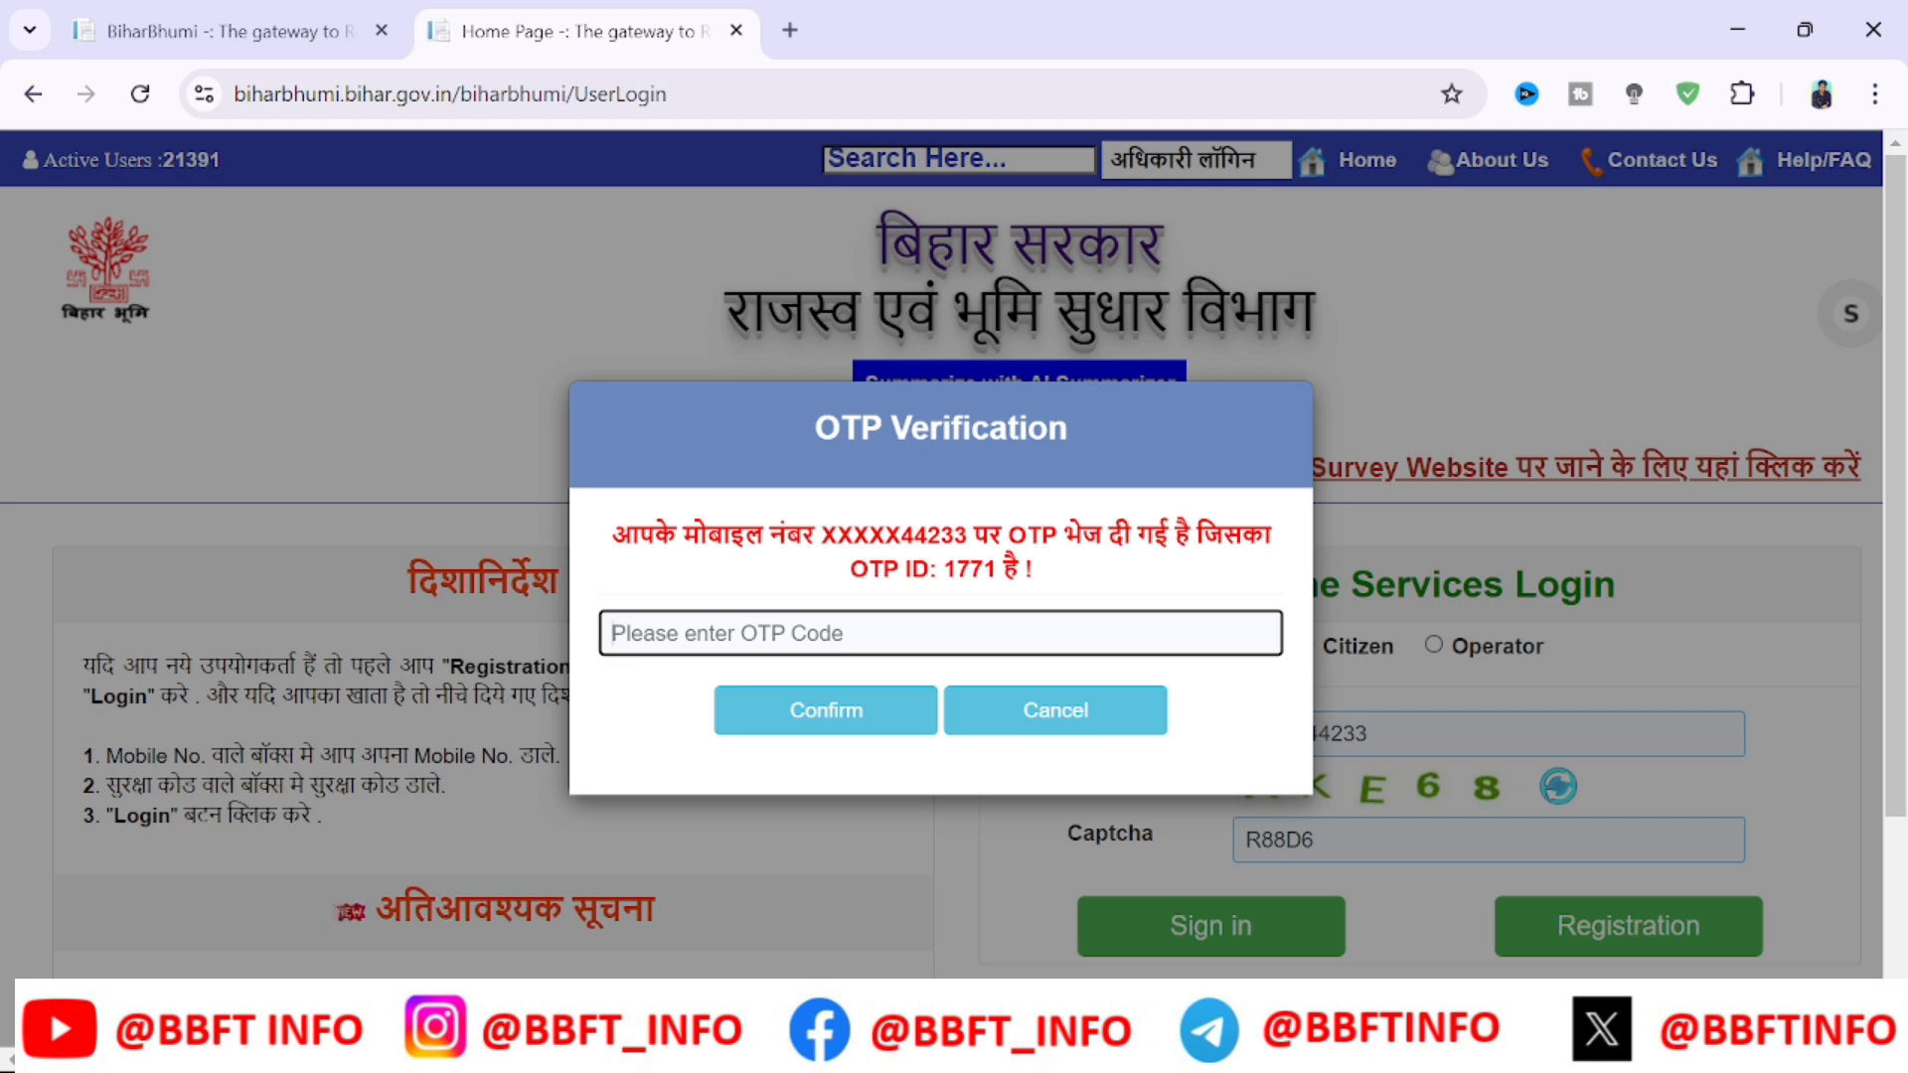
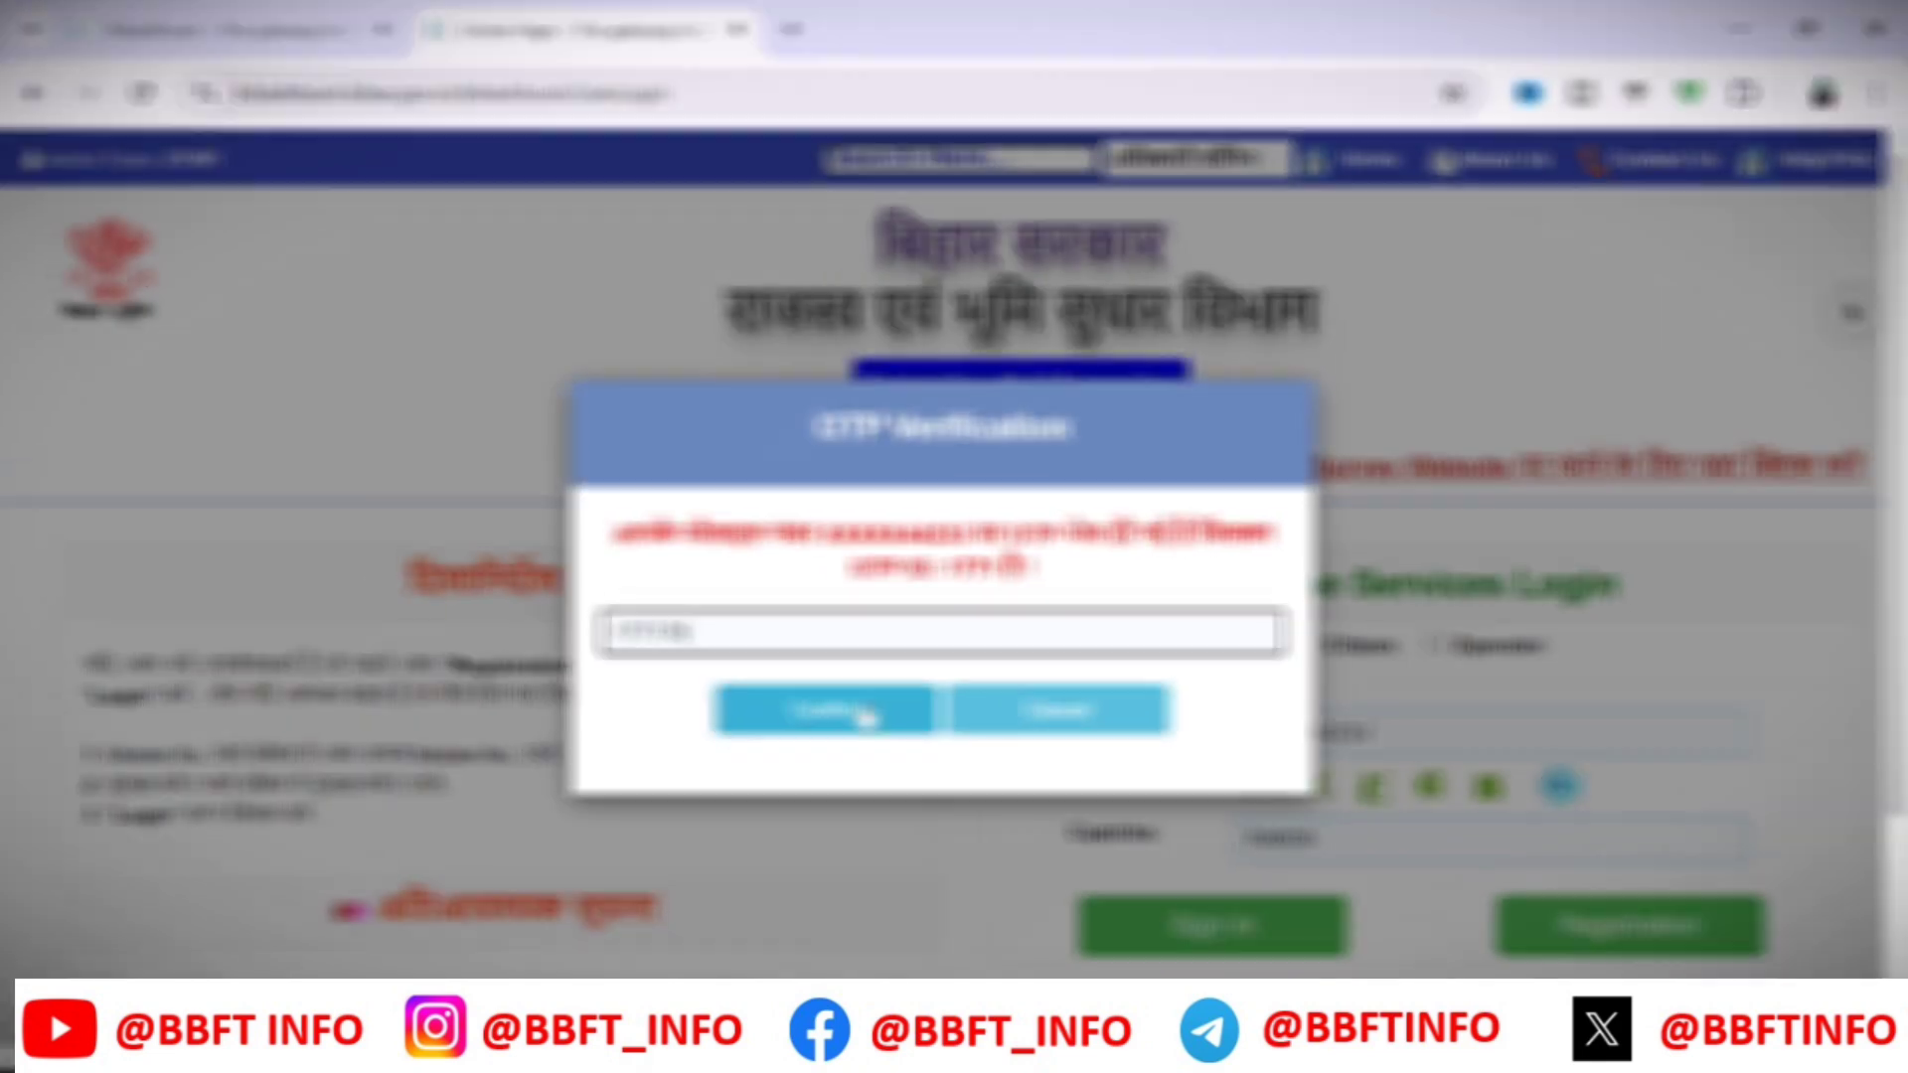
left_click(847, 733)
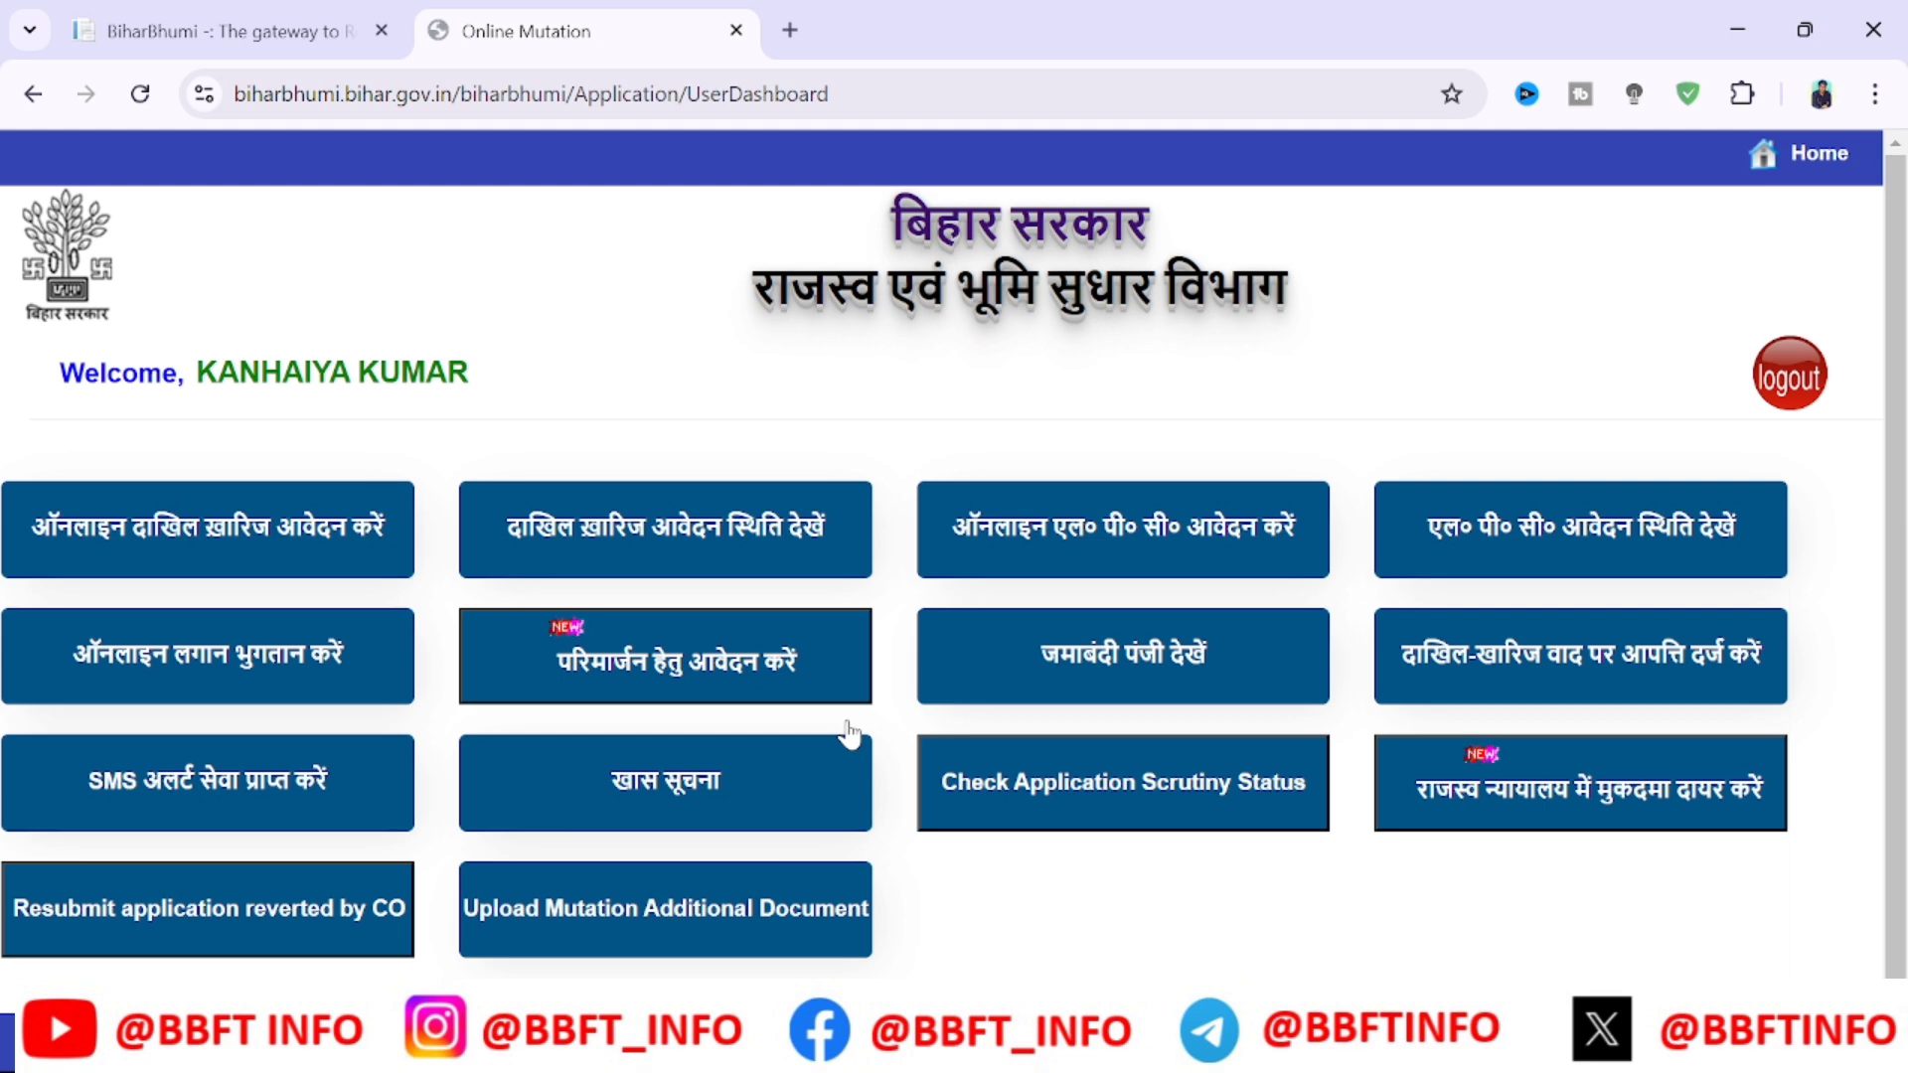
Step: Open 'परिमार्जन हेतु आवेदन करें' and scroll the new Parimarjan Plus dashboard tab
scroll(849, 734, "down", 1)
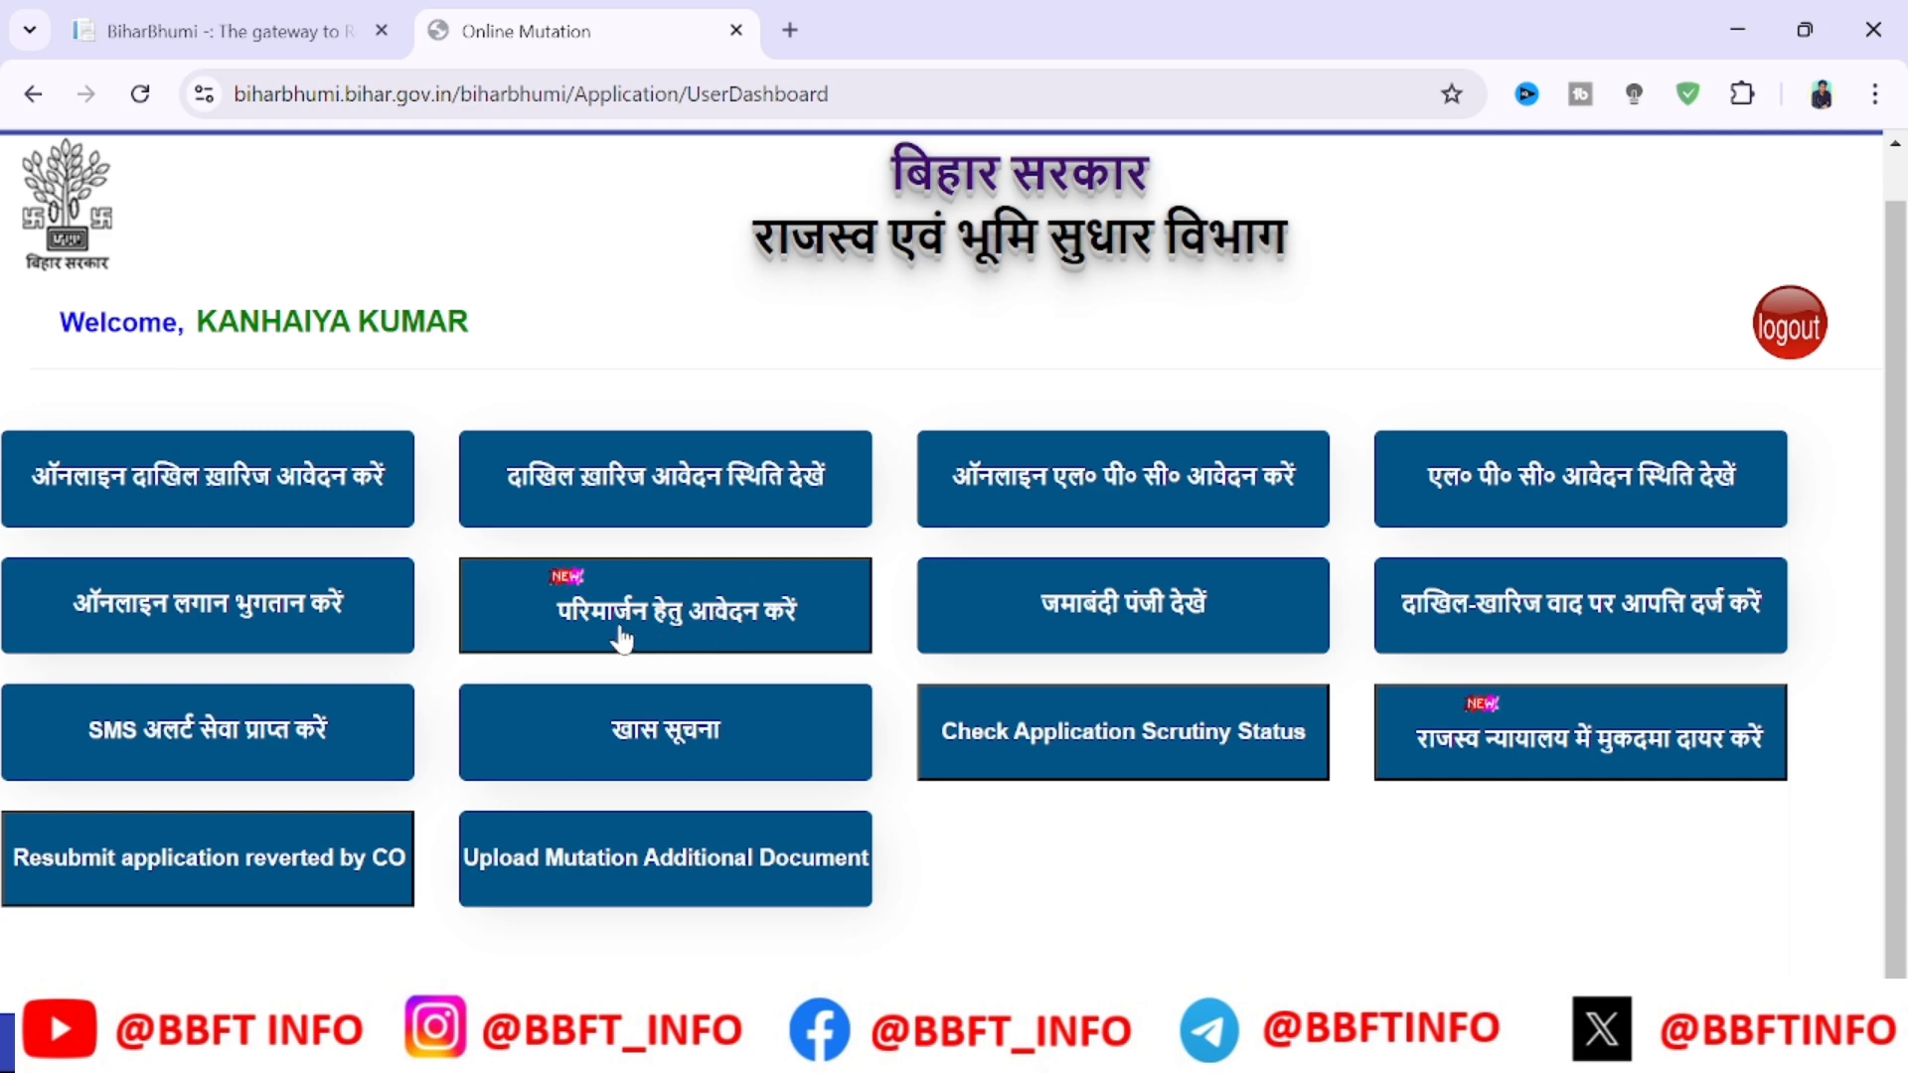
left_click(696, 638)
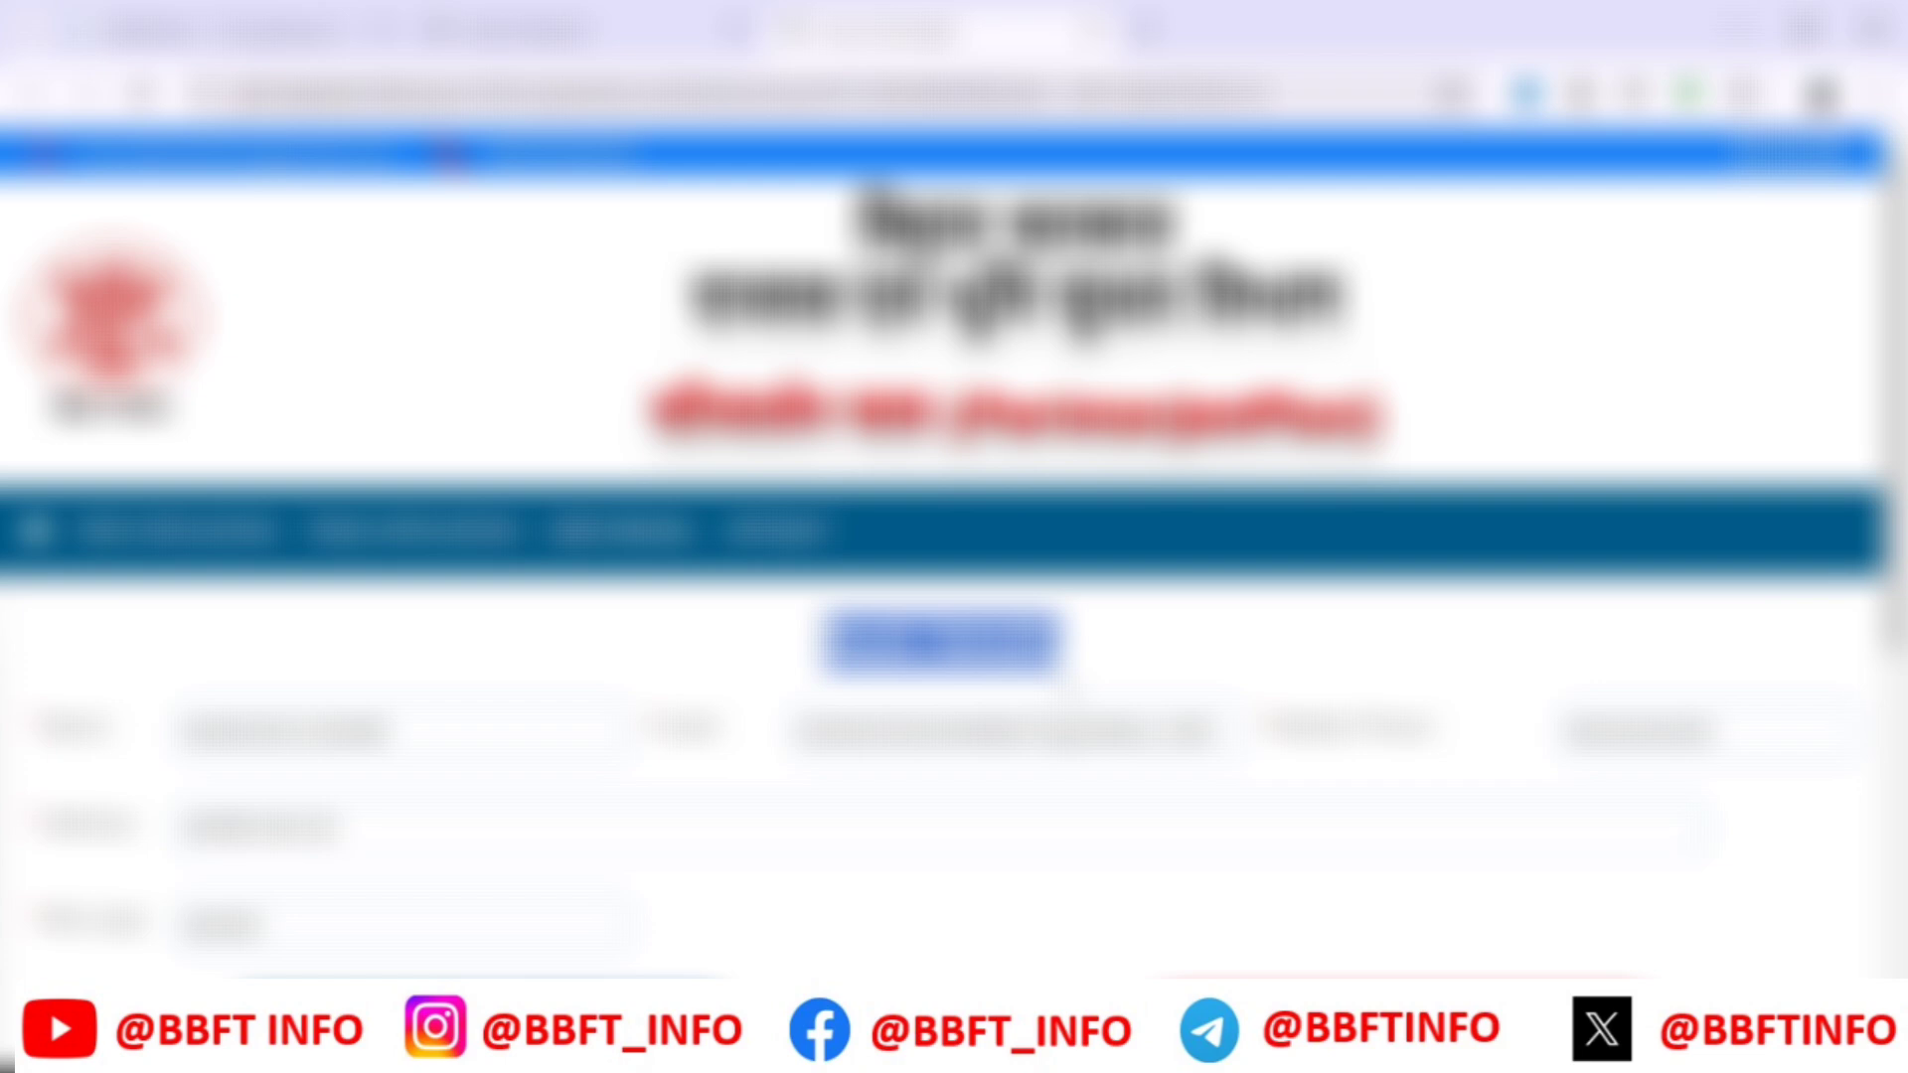
scroll(954, 546, "down", 4)
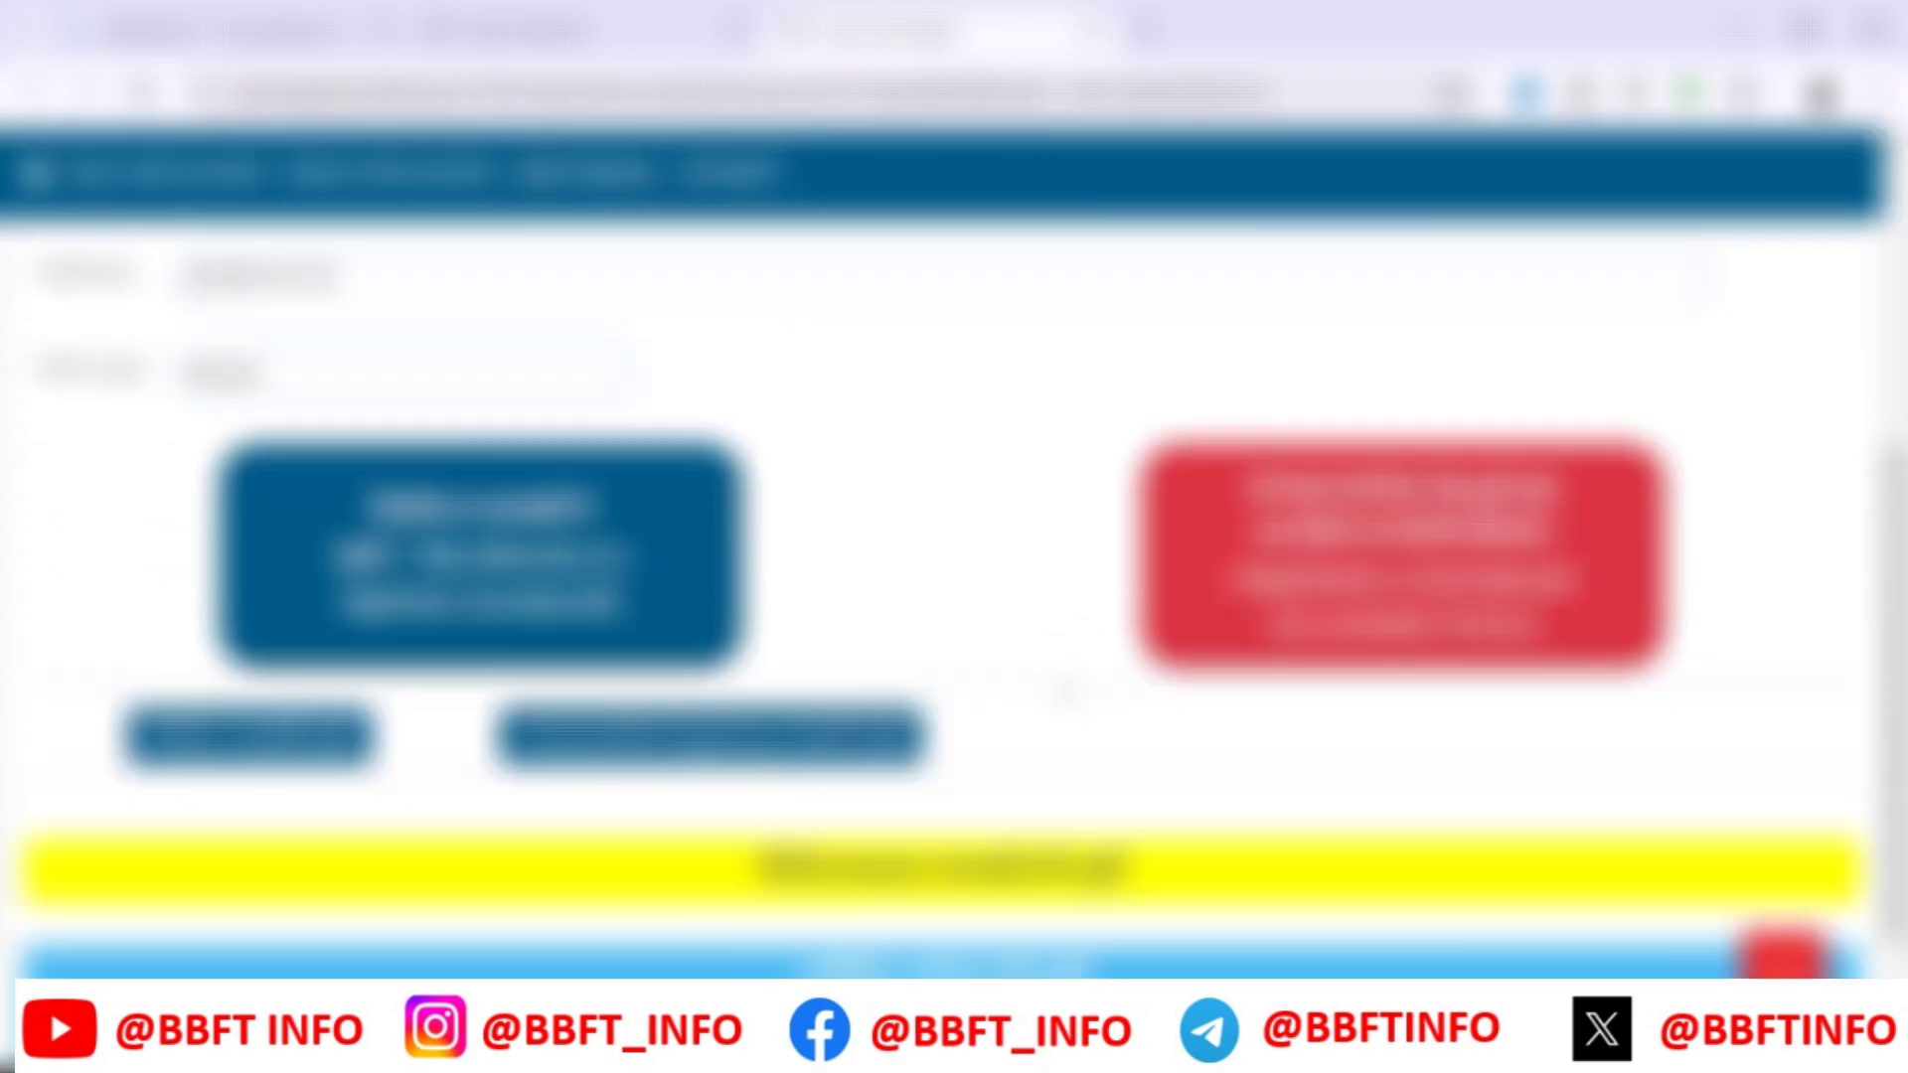
scroll(1065, 693, "down", 2)
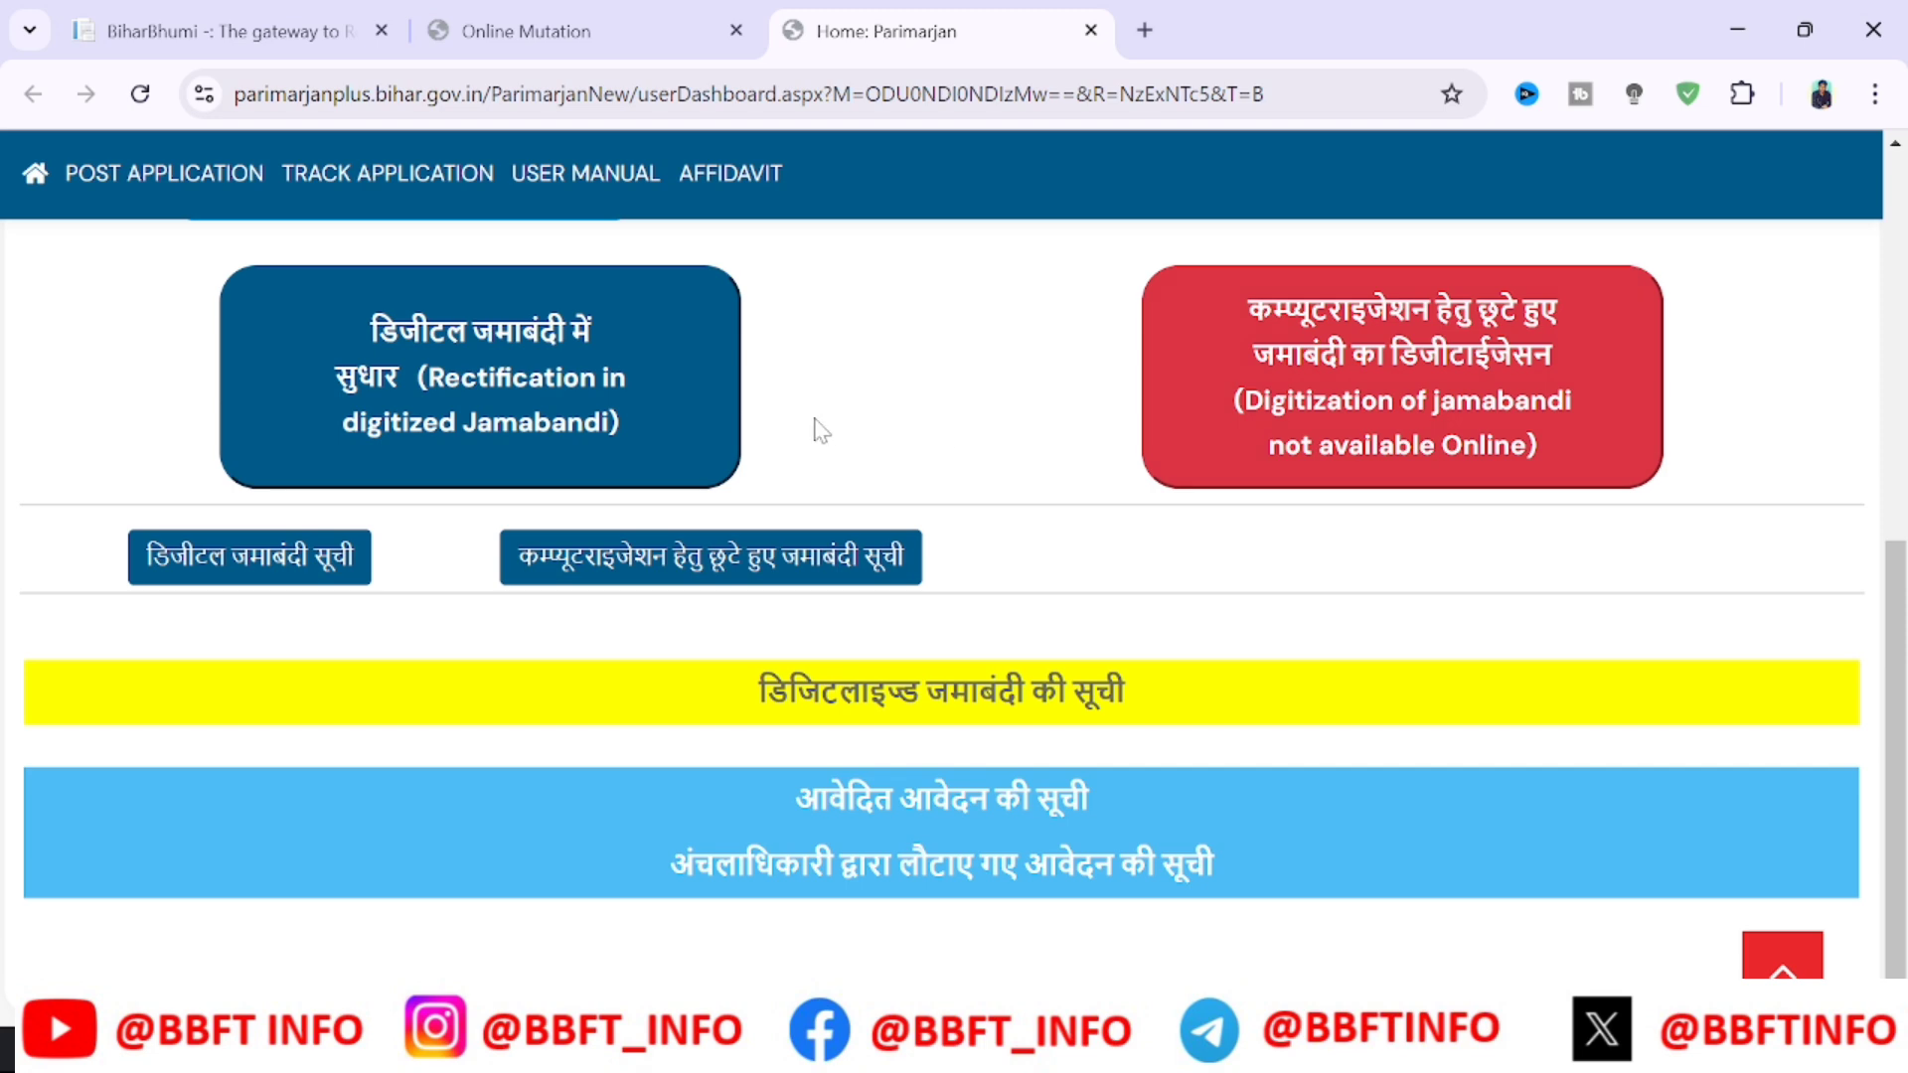
Step: Compare the two rectification options and select Rectification in Old Jamabandi
left_click(453, 383)
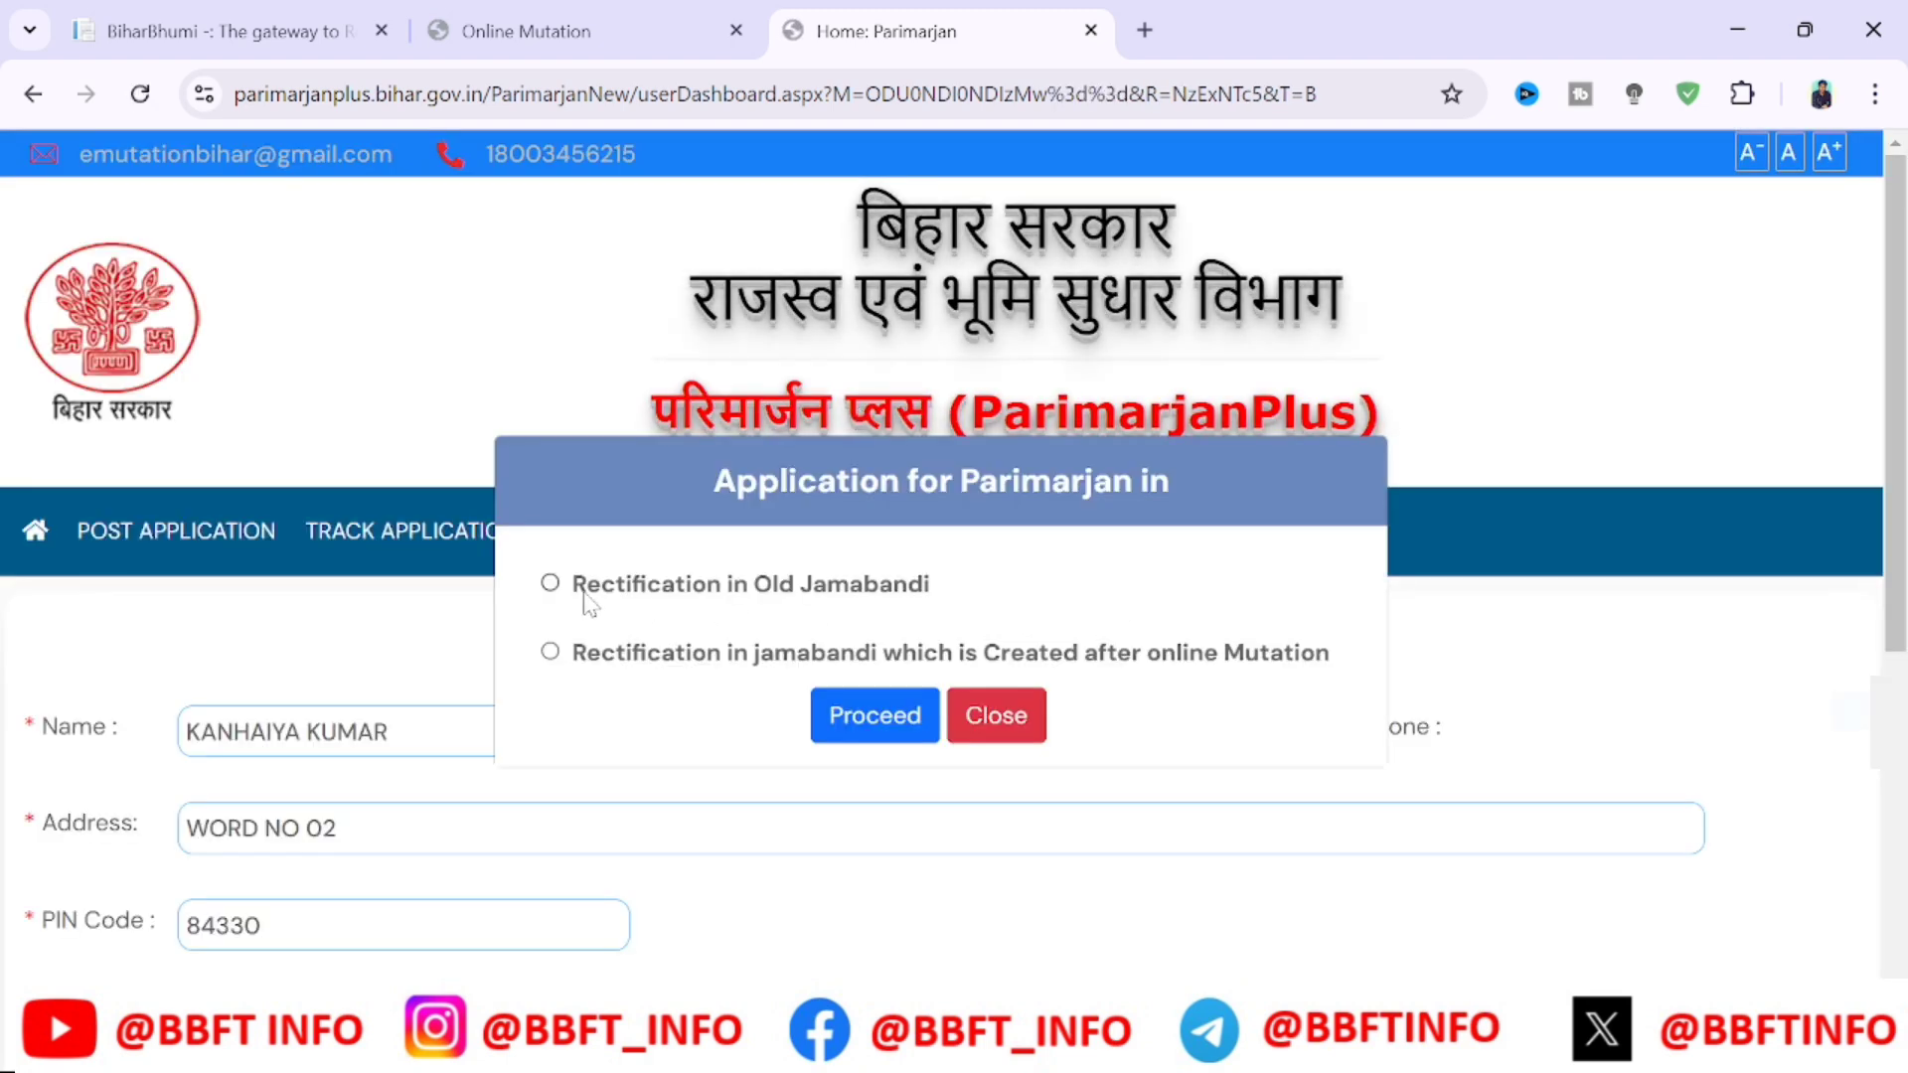
left_click_drag(575, 589, 946, 590)
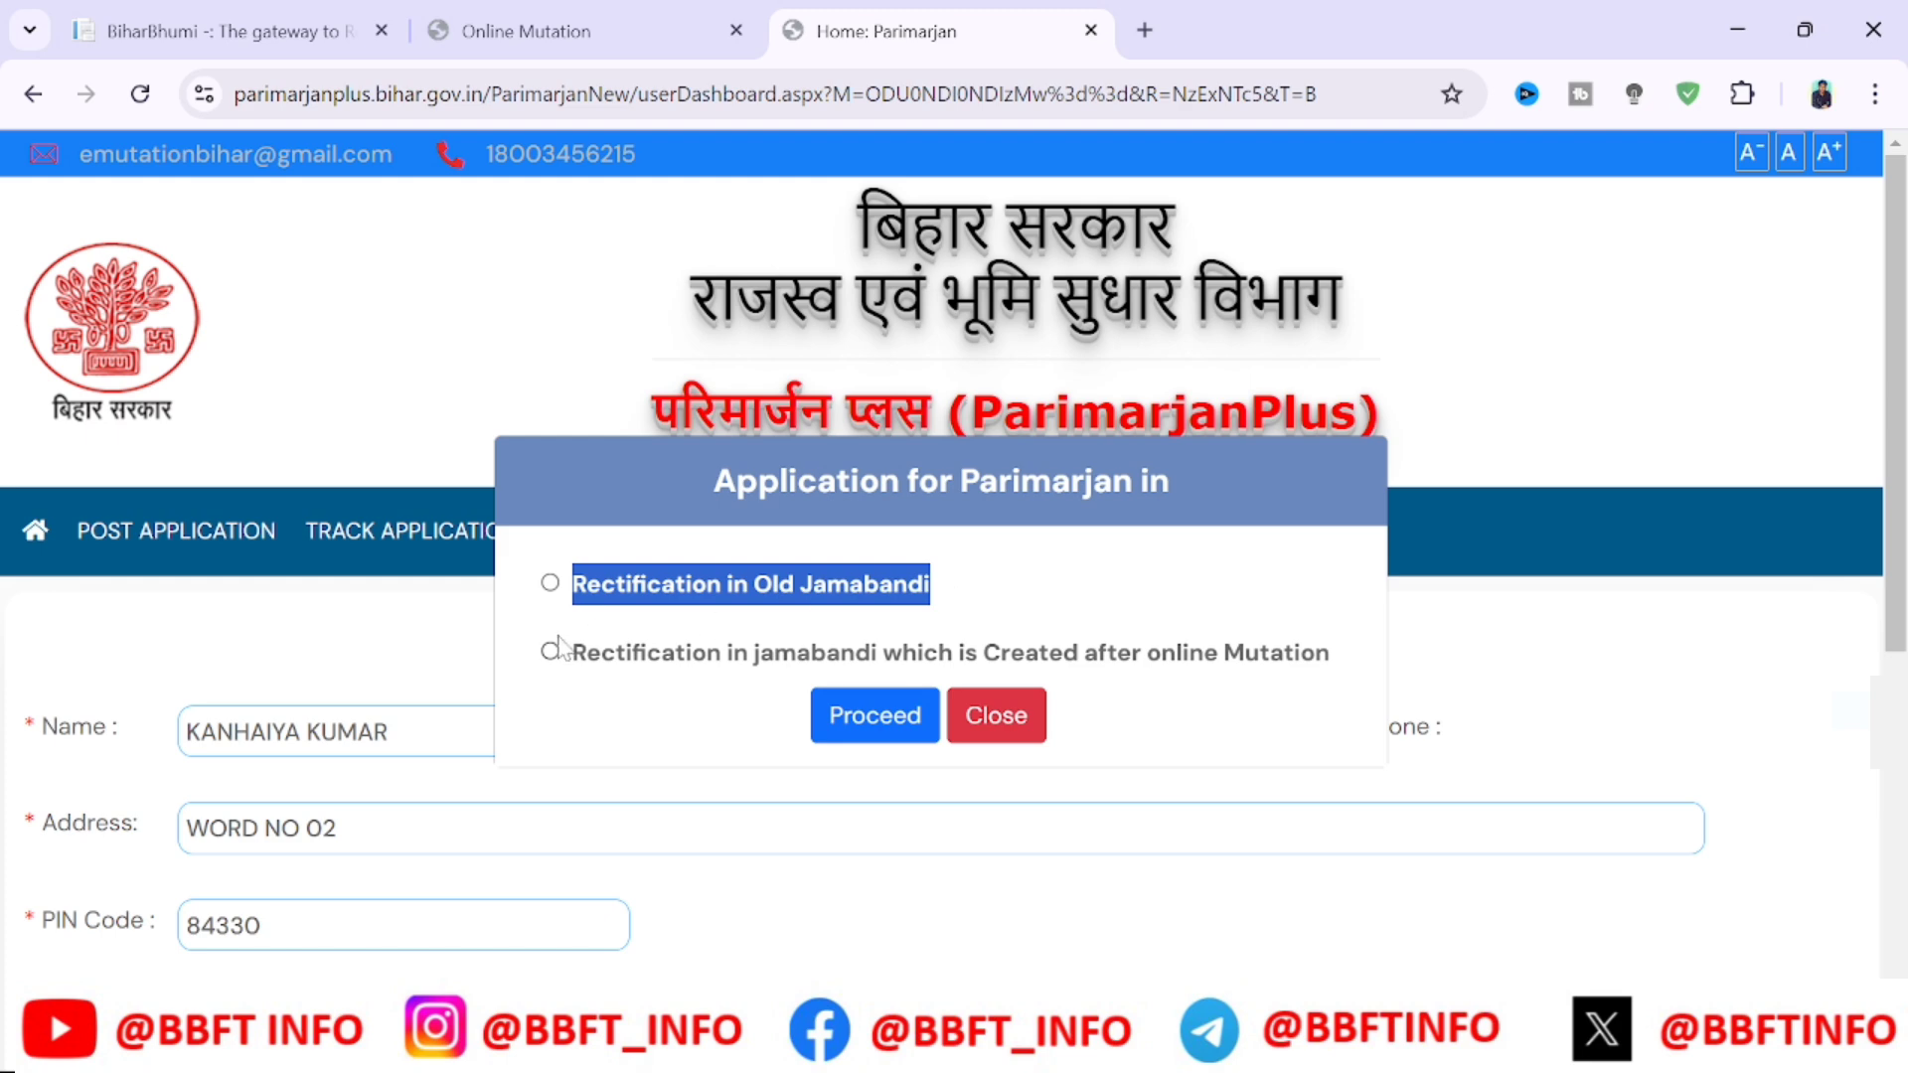
left_click_drag(633, 664, 1338, 666)
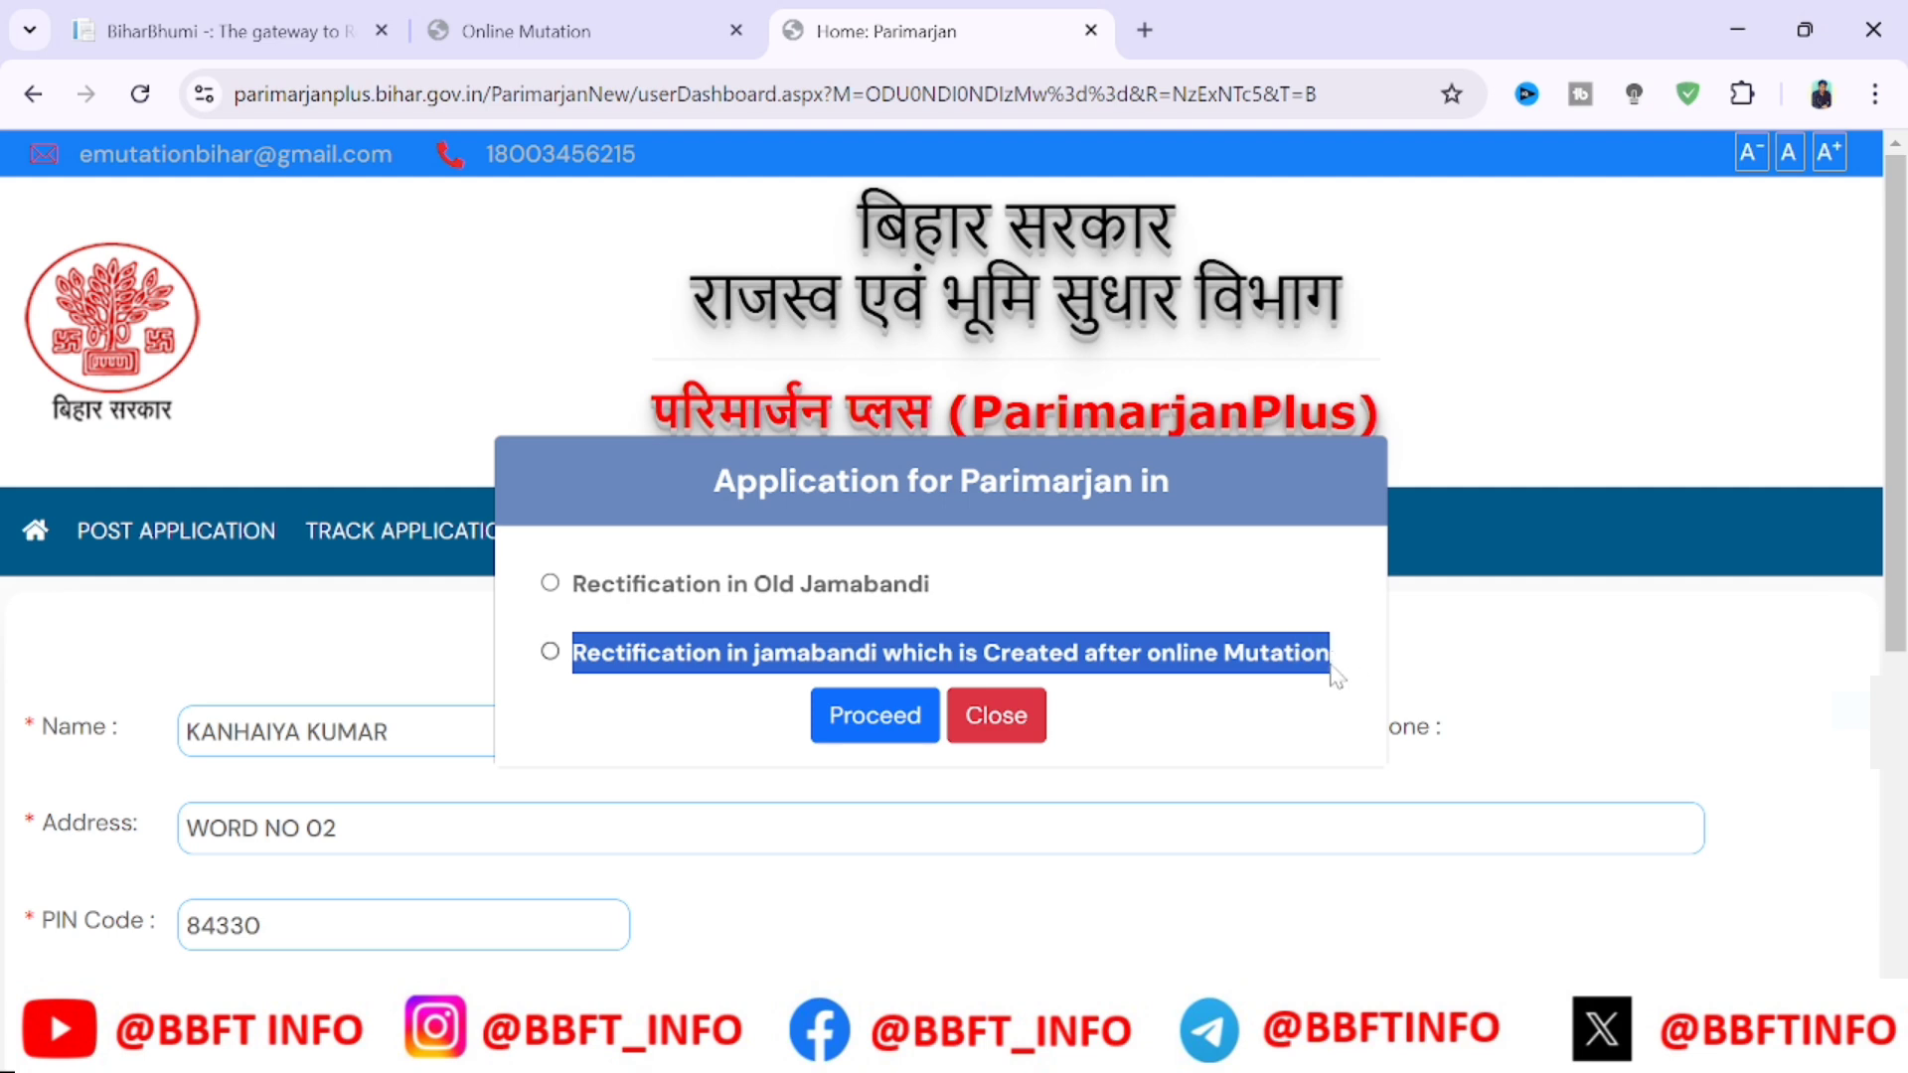
left_click(1336, 676)
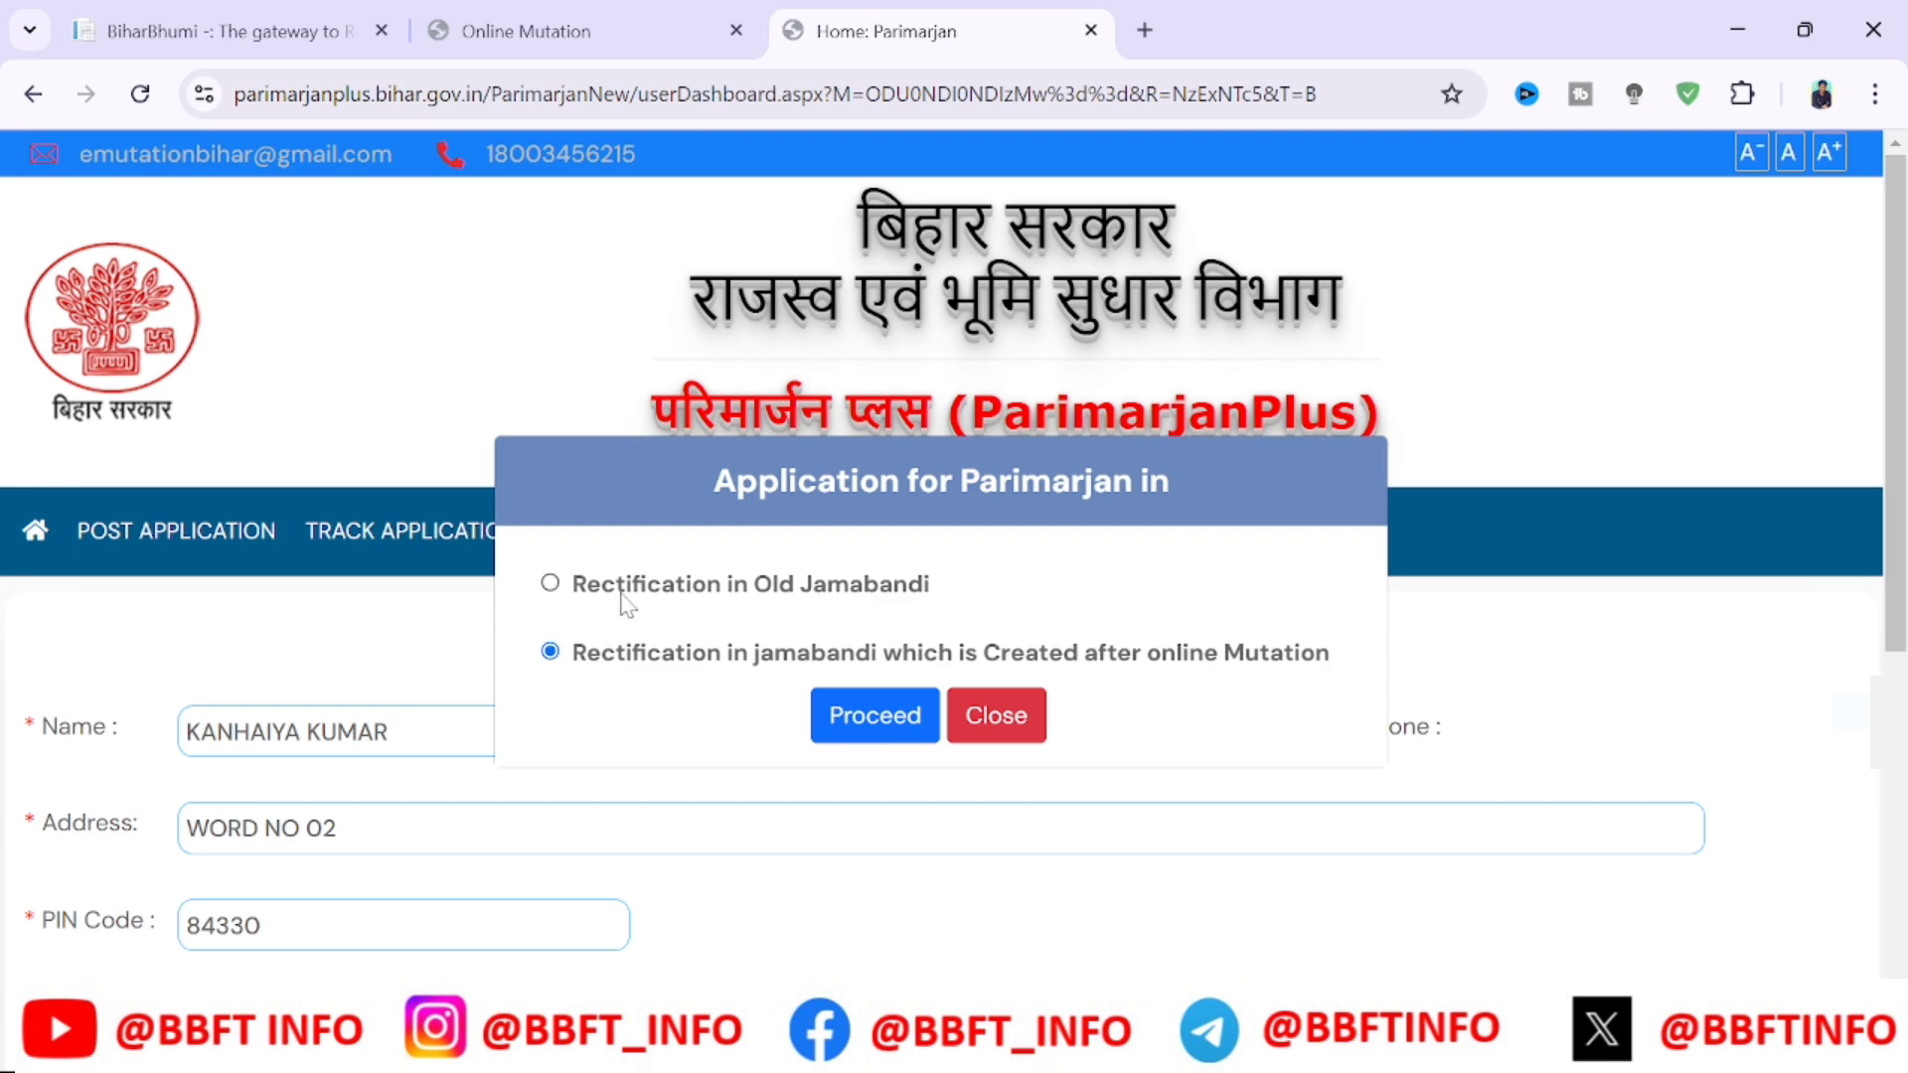
left_click(550, 584)
Step: Proceed to the rectification form and set district Sitamarhi and circle Sursand
left_click(862, 734)
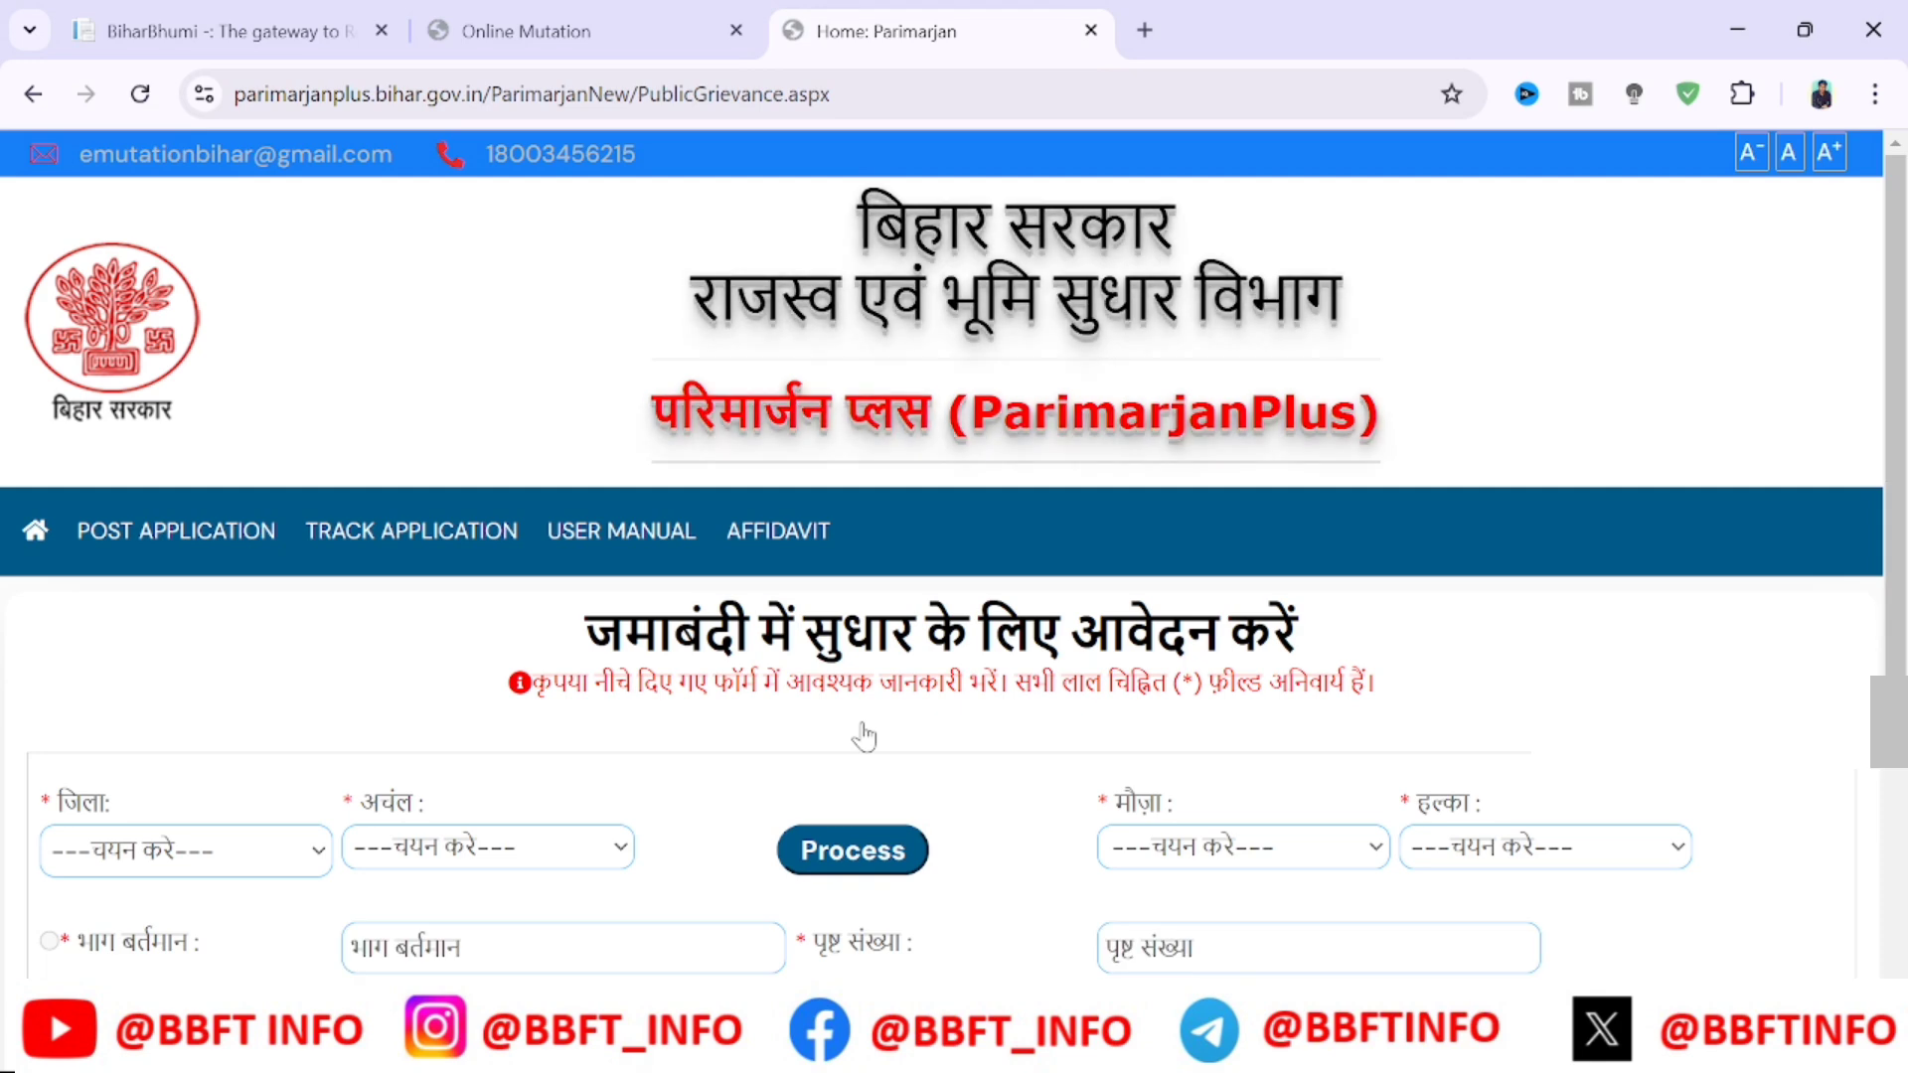
scroll(1044, 815, "down", 3)
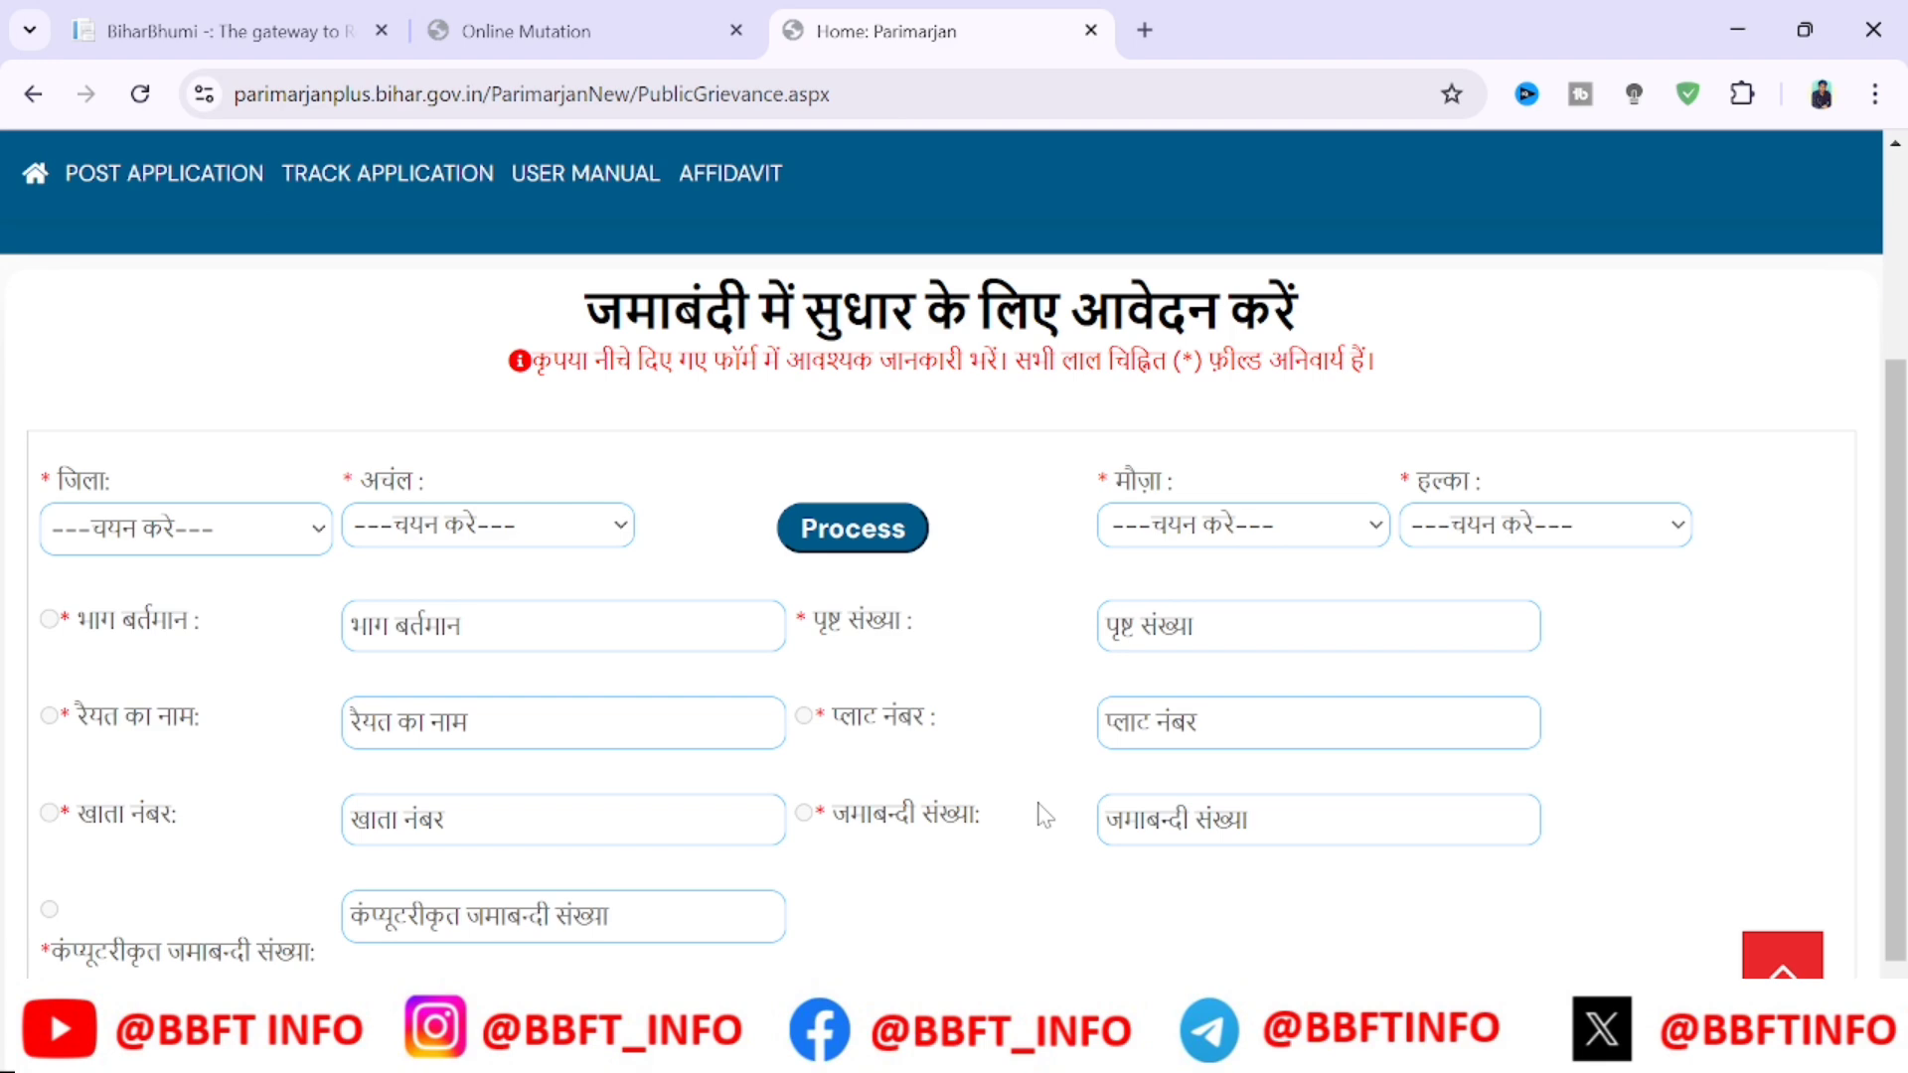
left_click(183, 546)
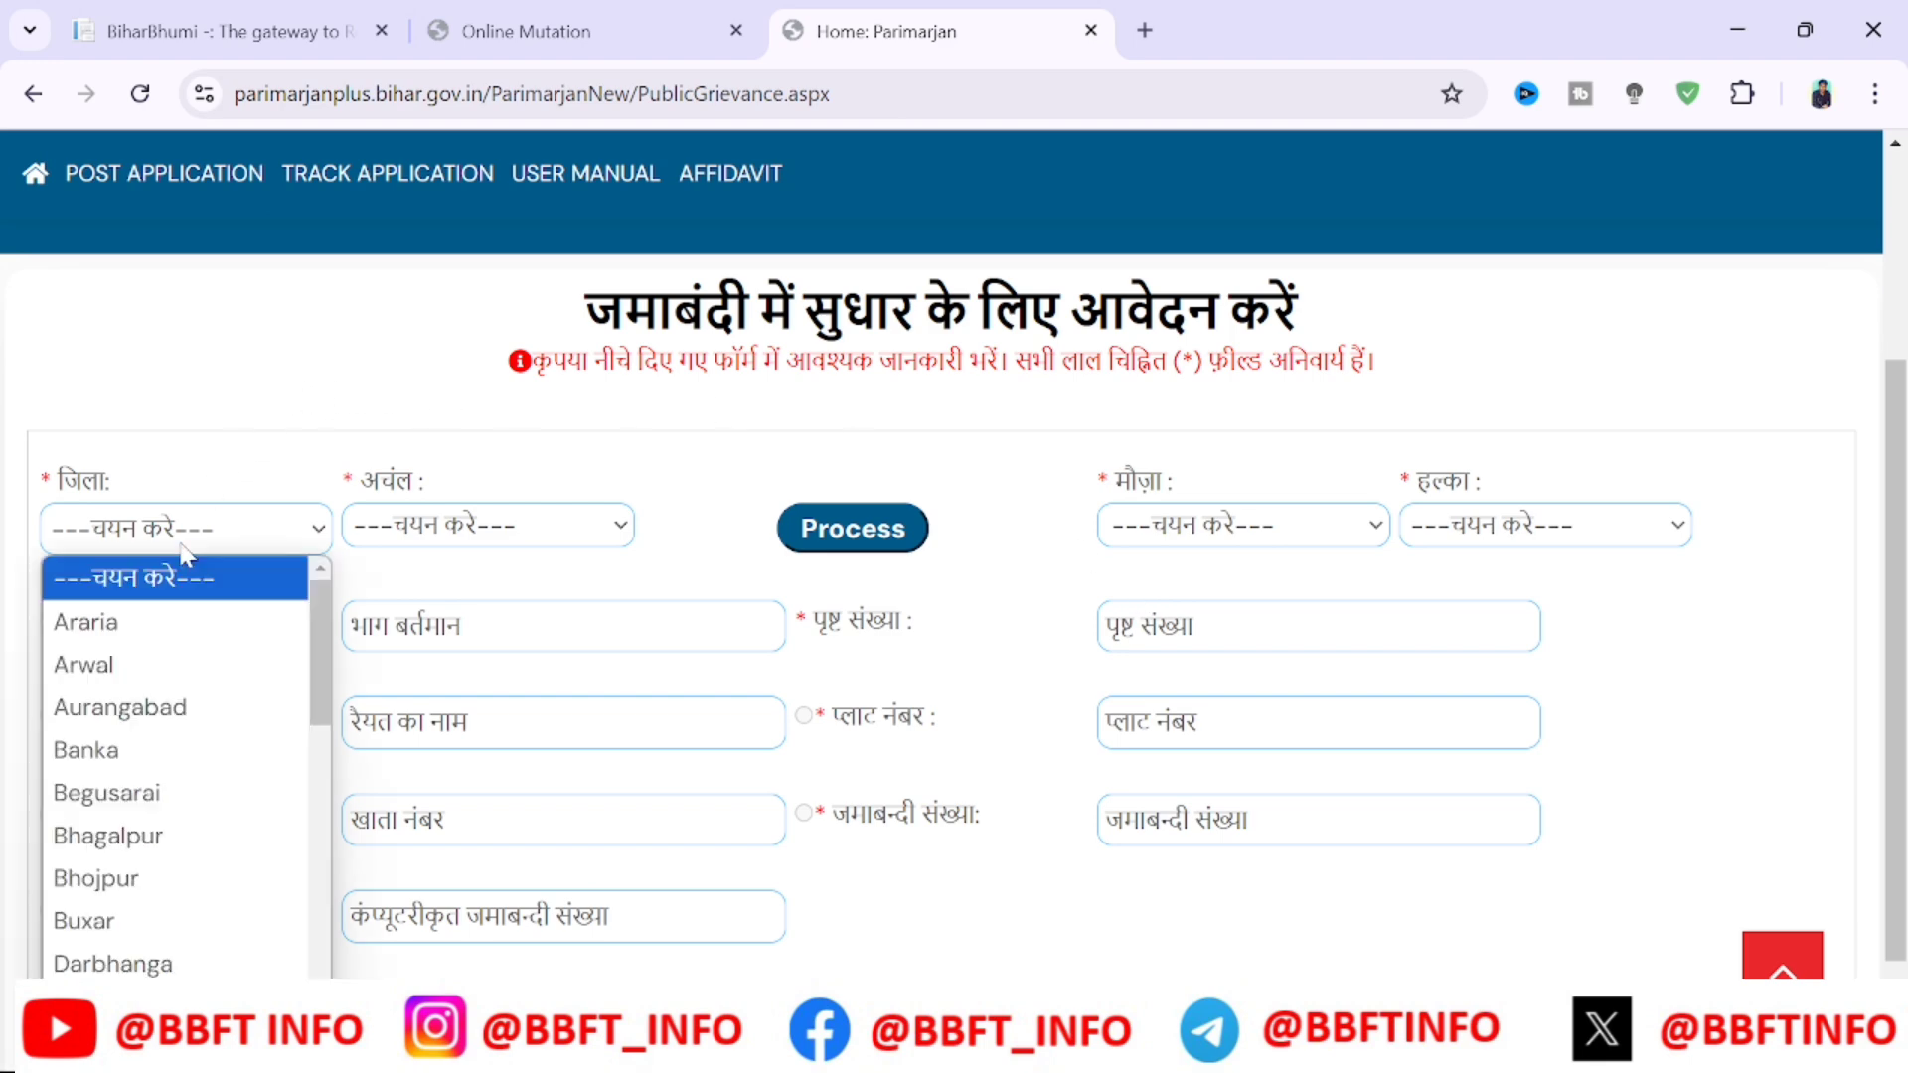
scroll(191, 759, "down", 10)
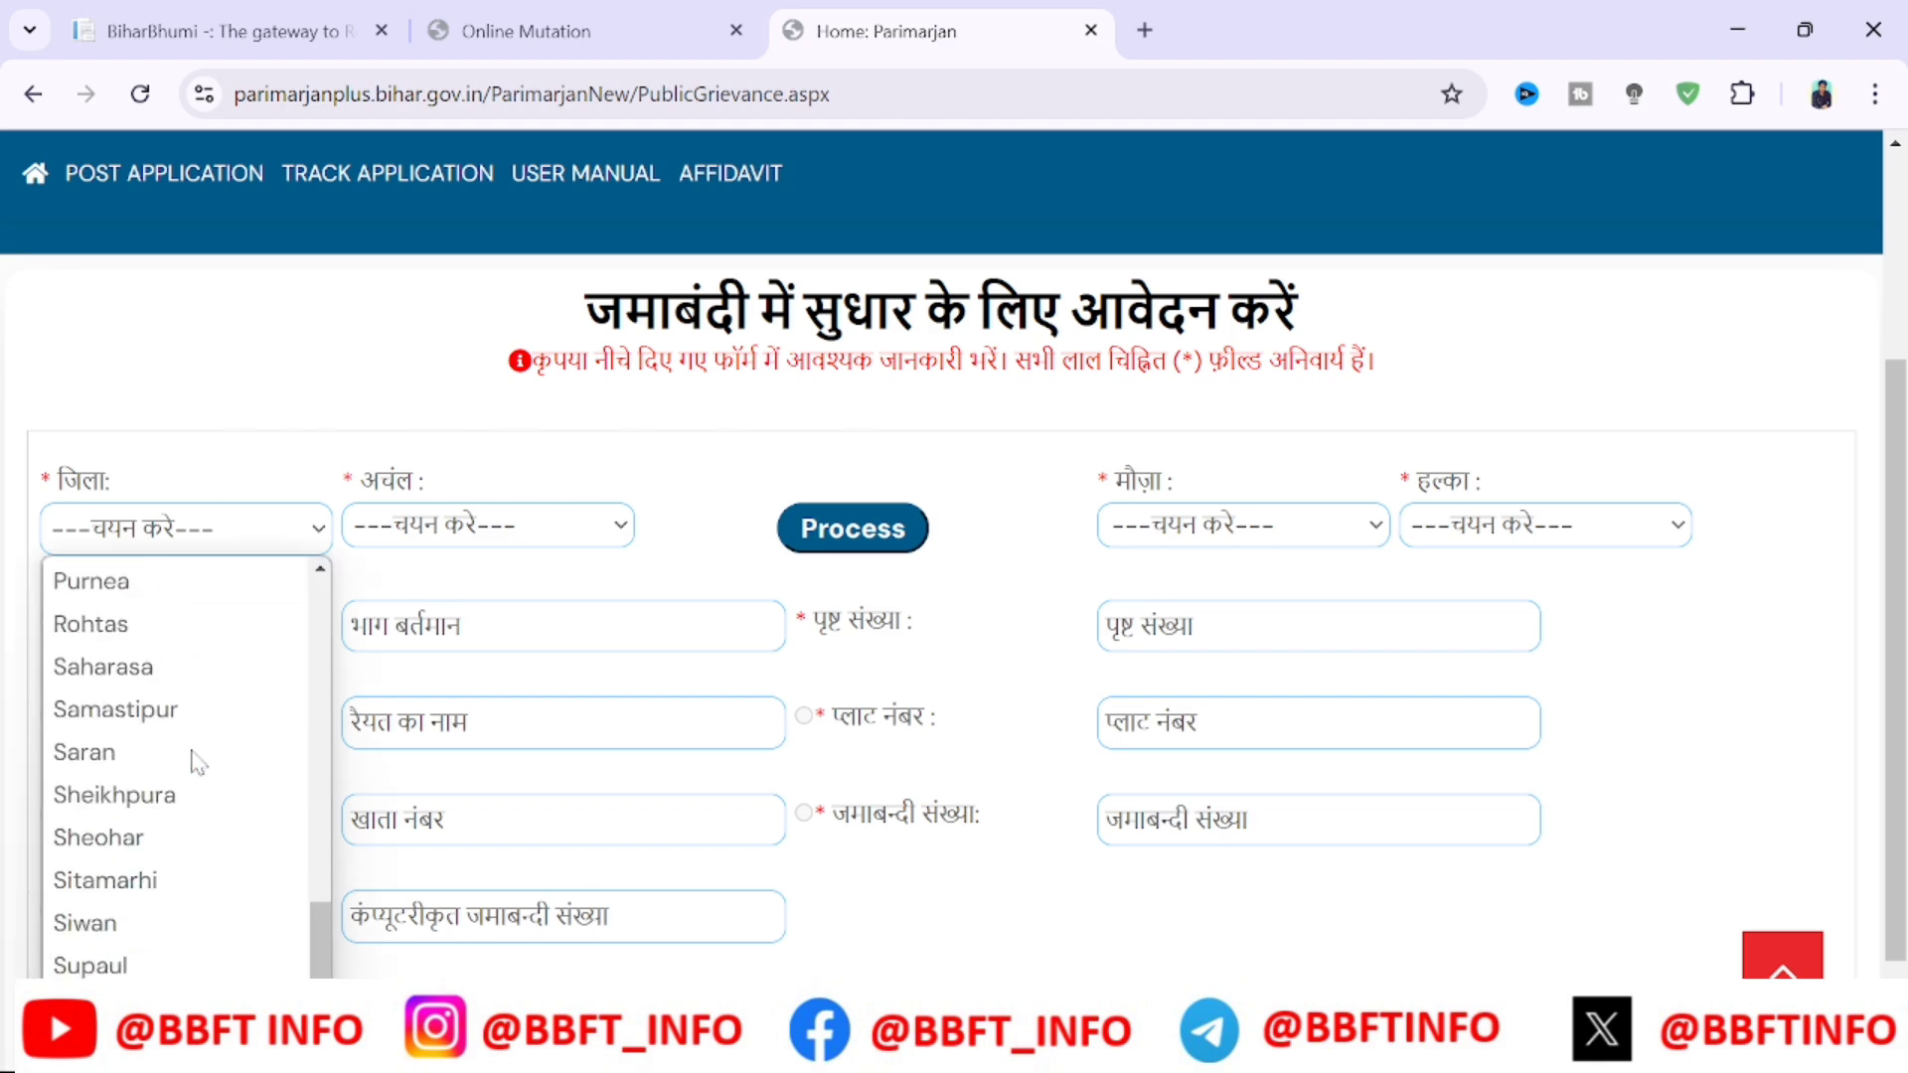
left_click(145, 874)
left_click(486, 527)
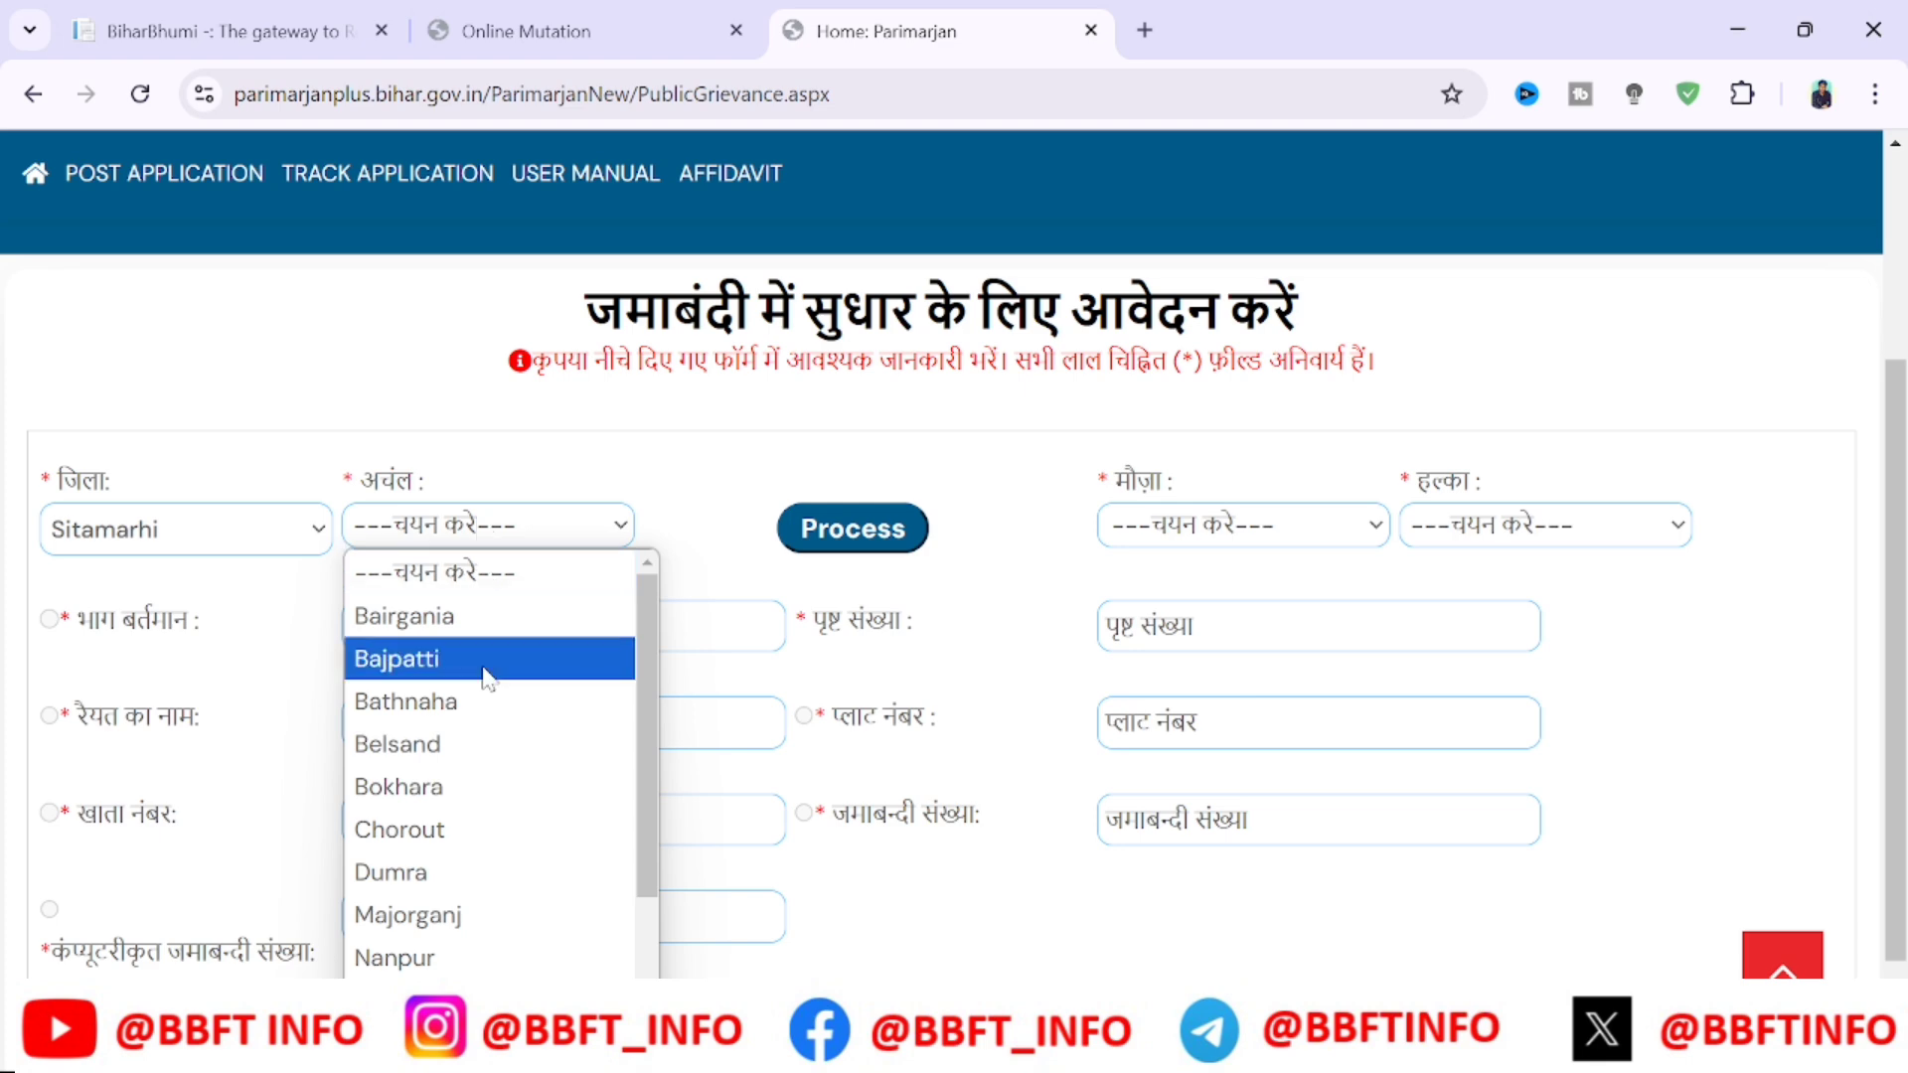
scroll(486, 675, "down", 2)
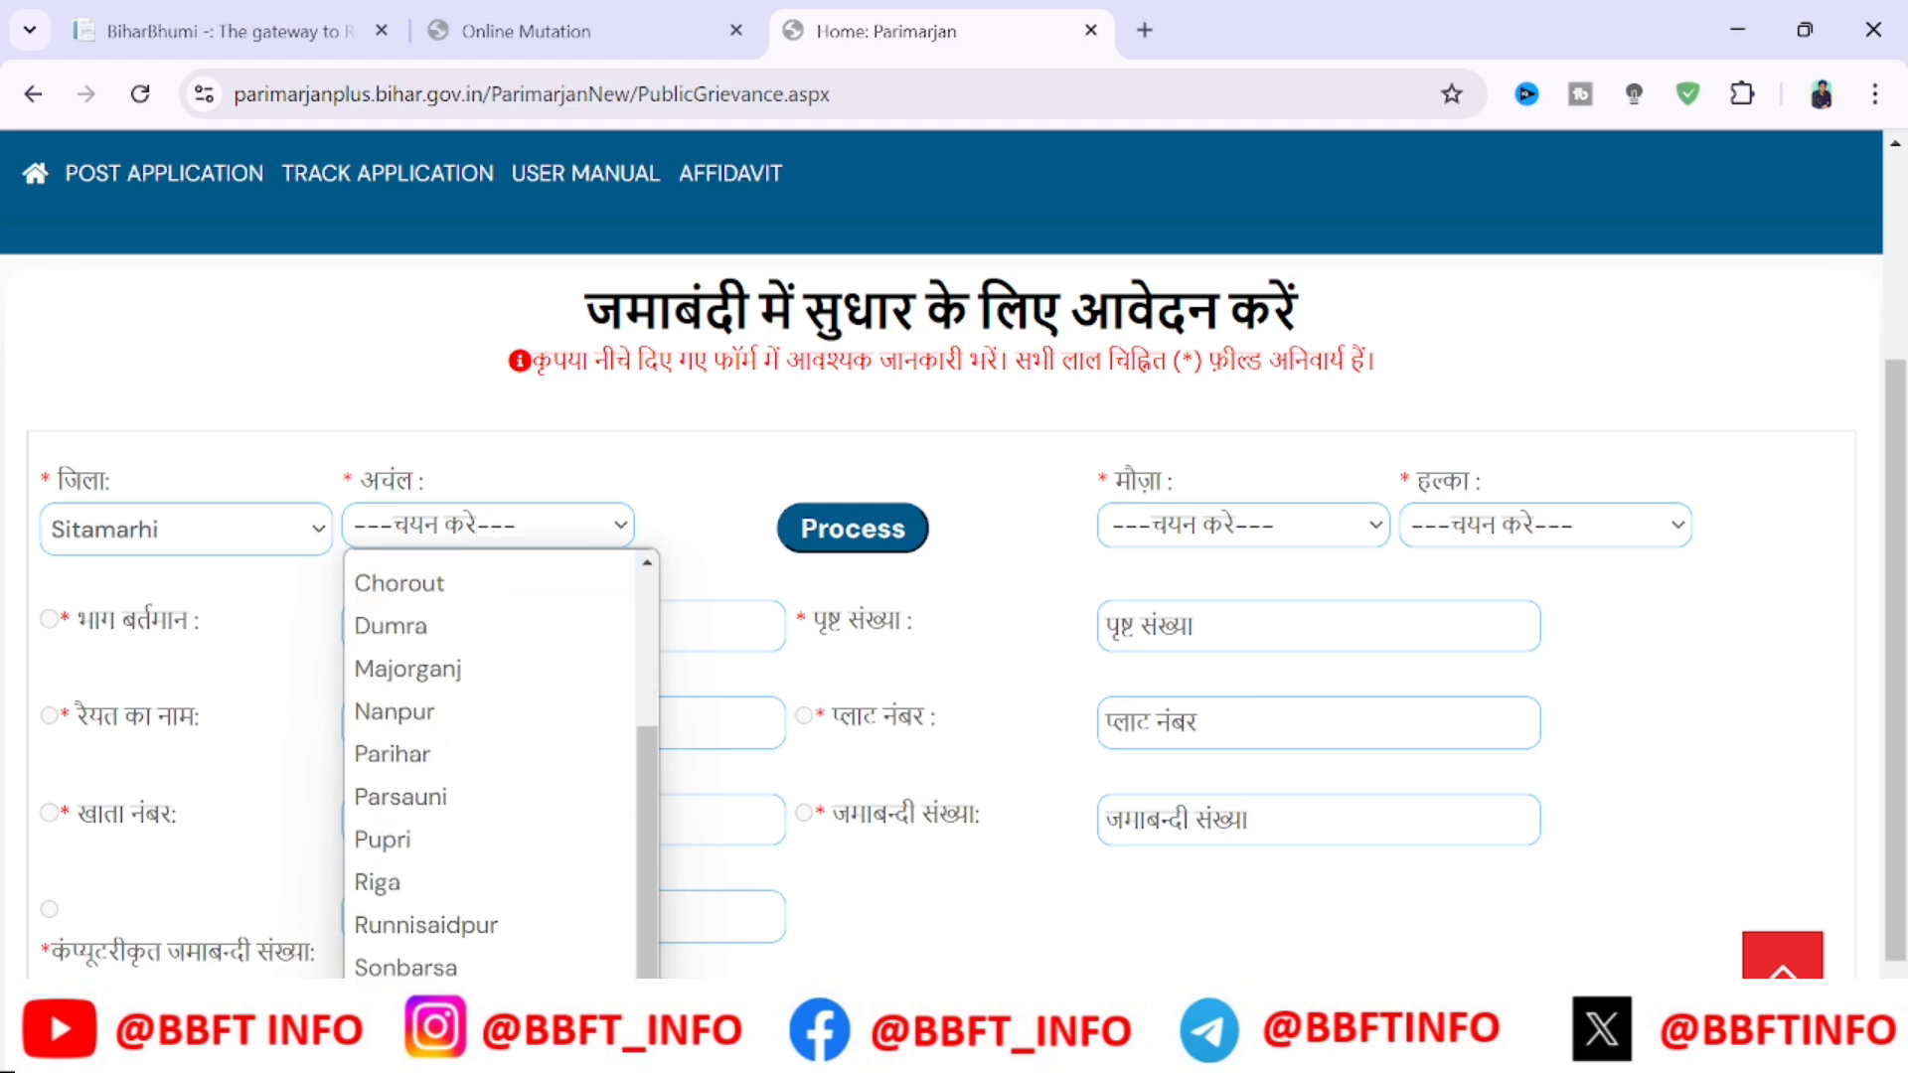
left_click(486, 1010)
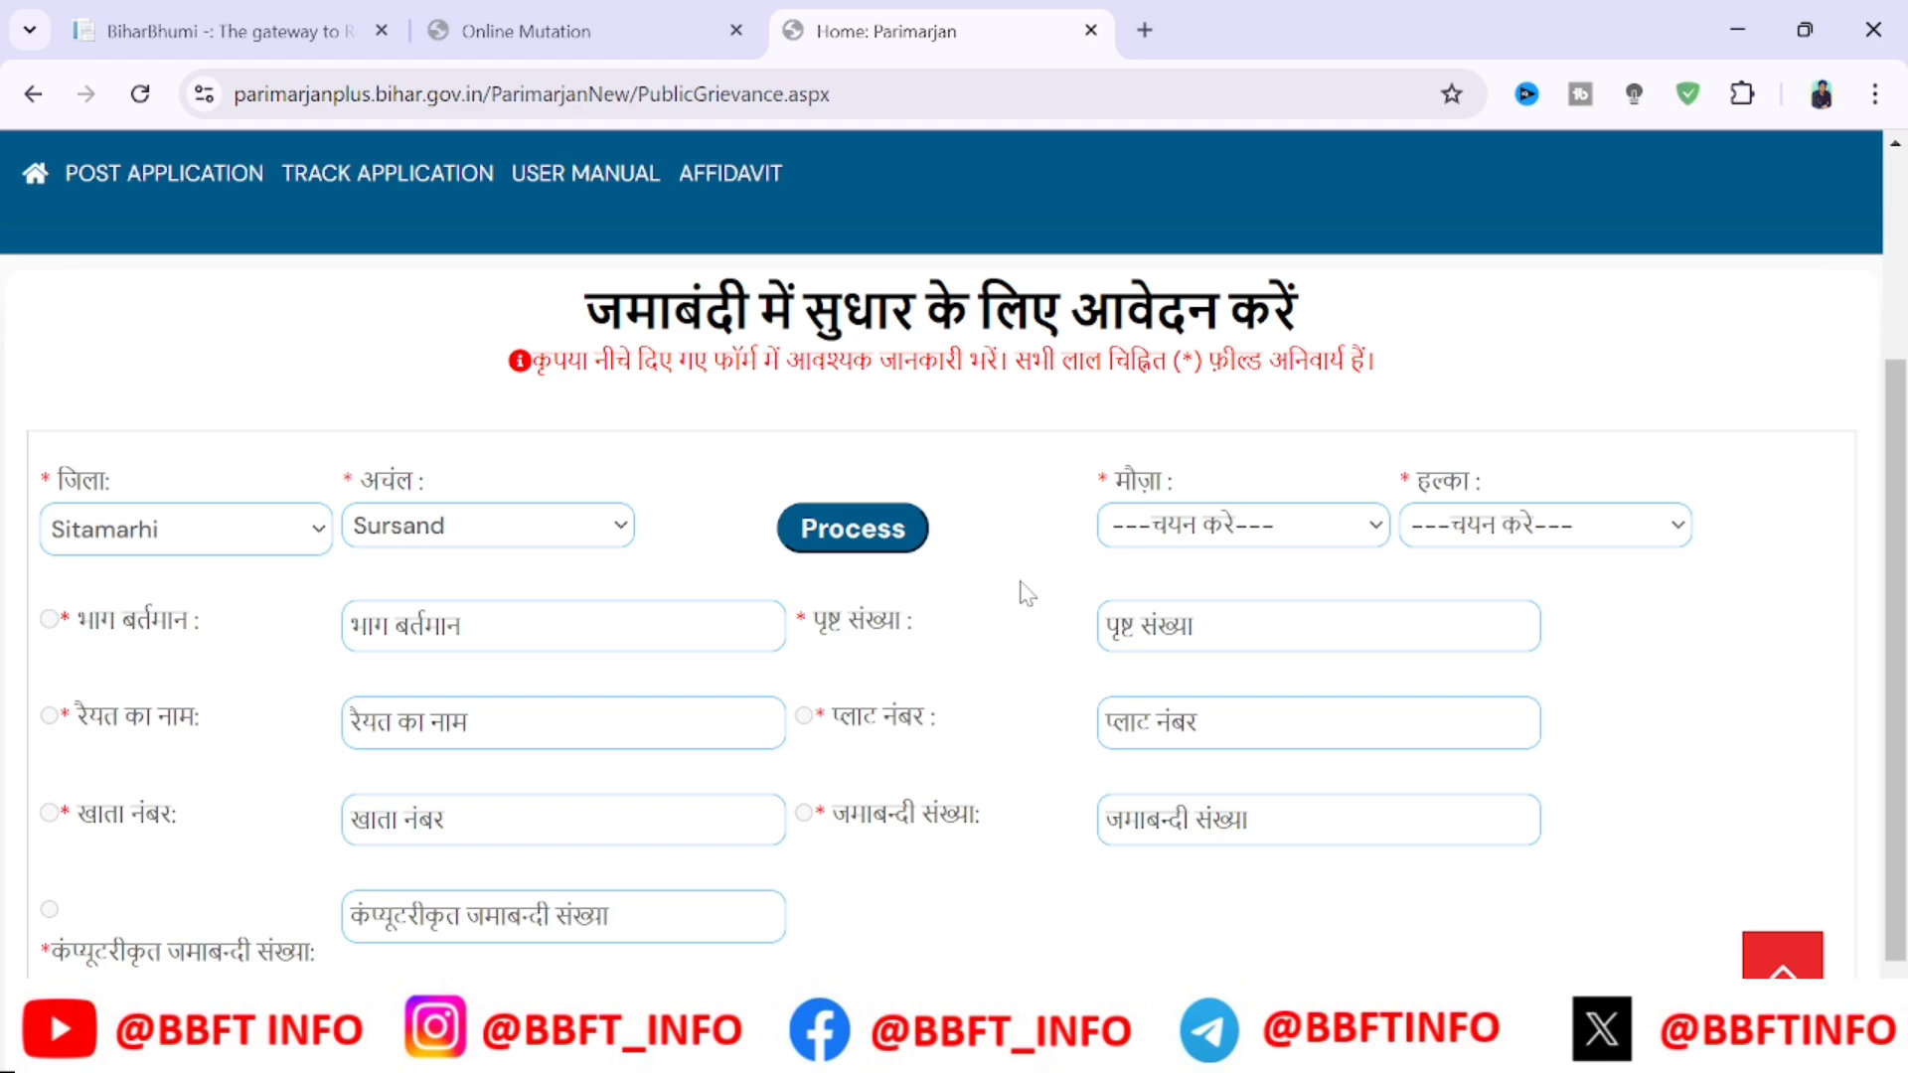
Step: Choose सुन्दरपुर - 1 from the मौज़ा list
left_click(1209, 541)
scroll(1252, 715, "down", 15)
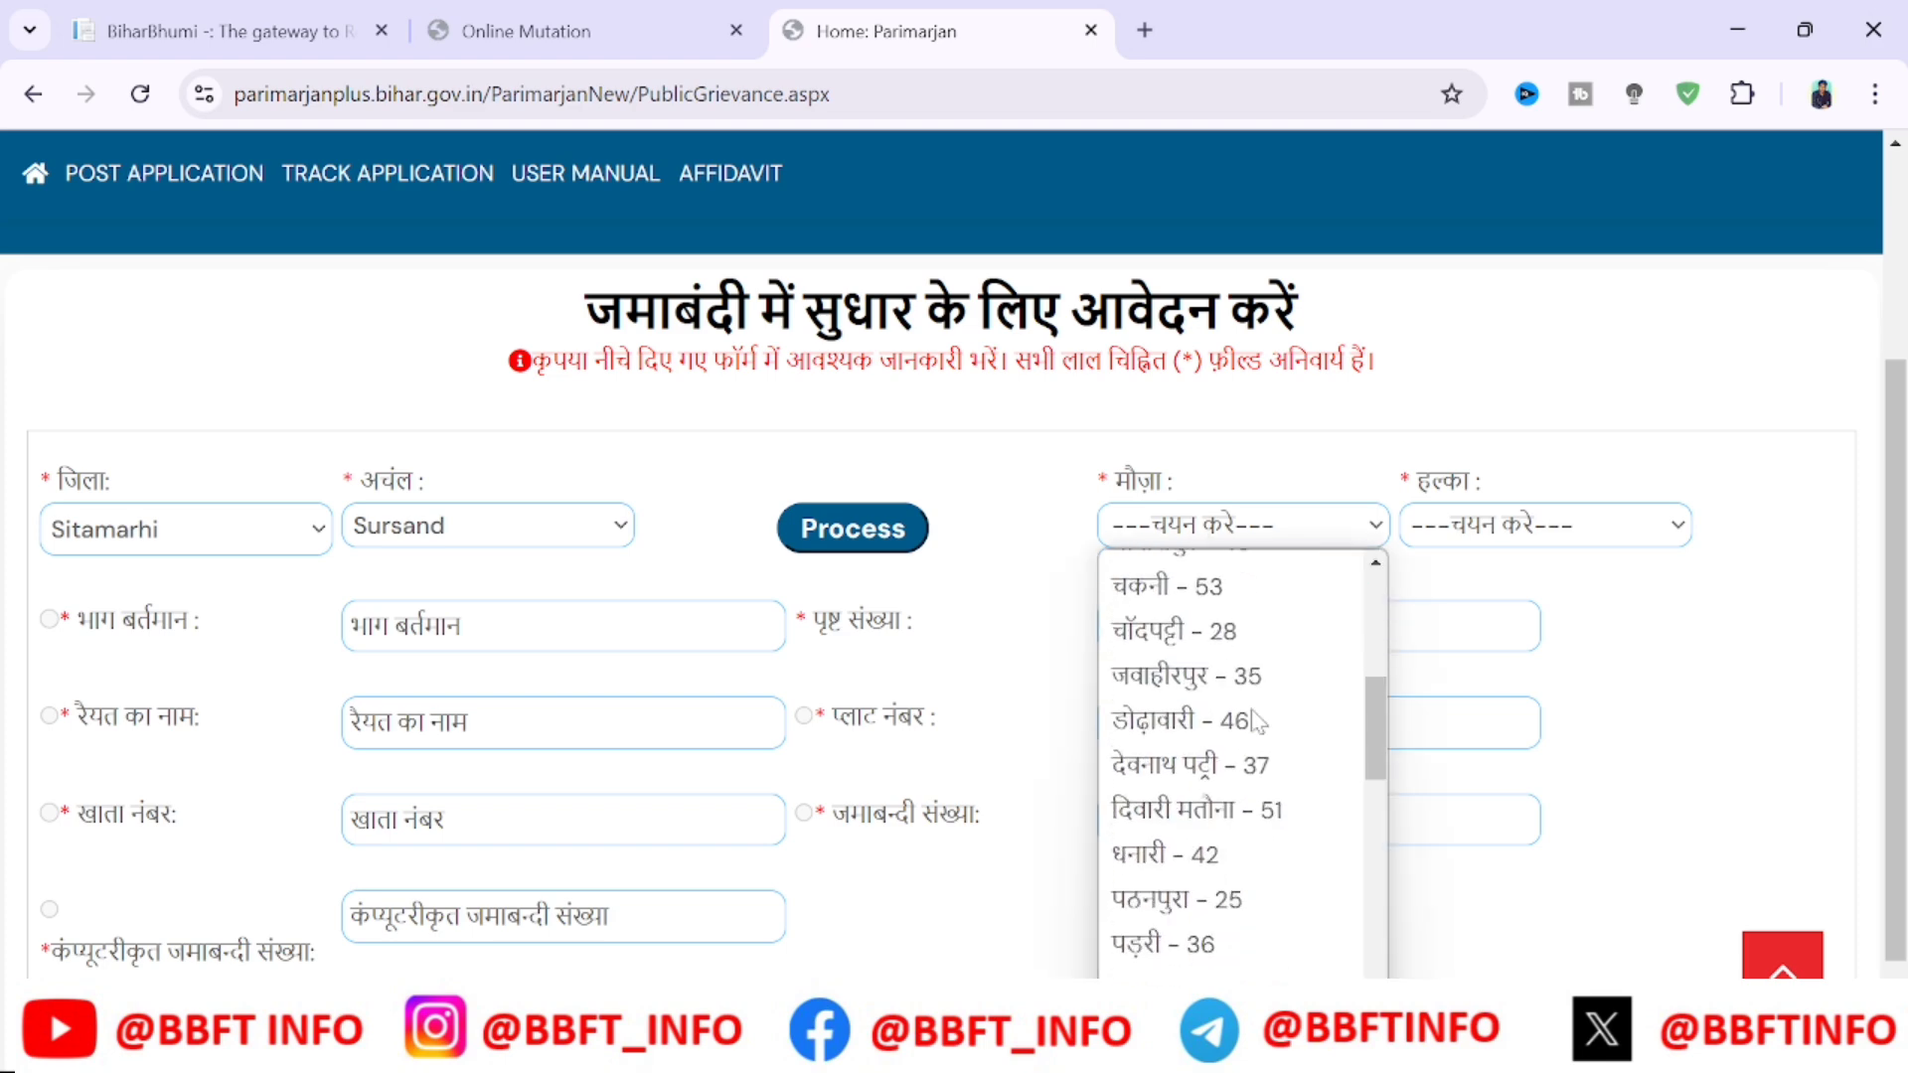
scroll(1254, 720, "down", 1)
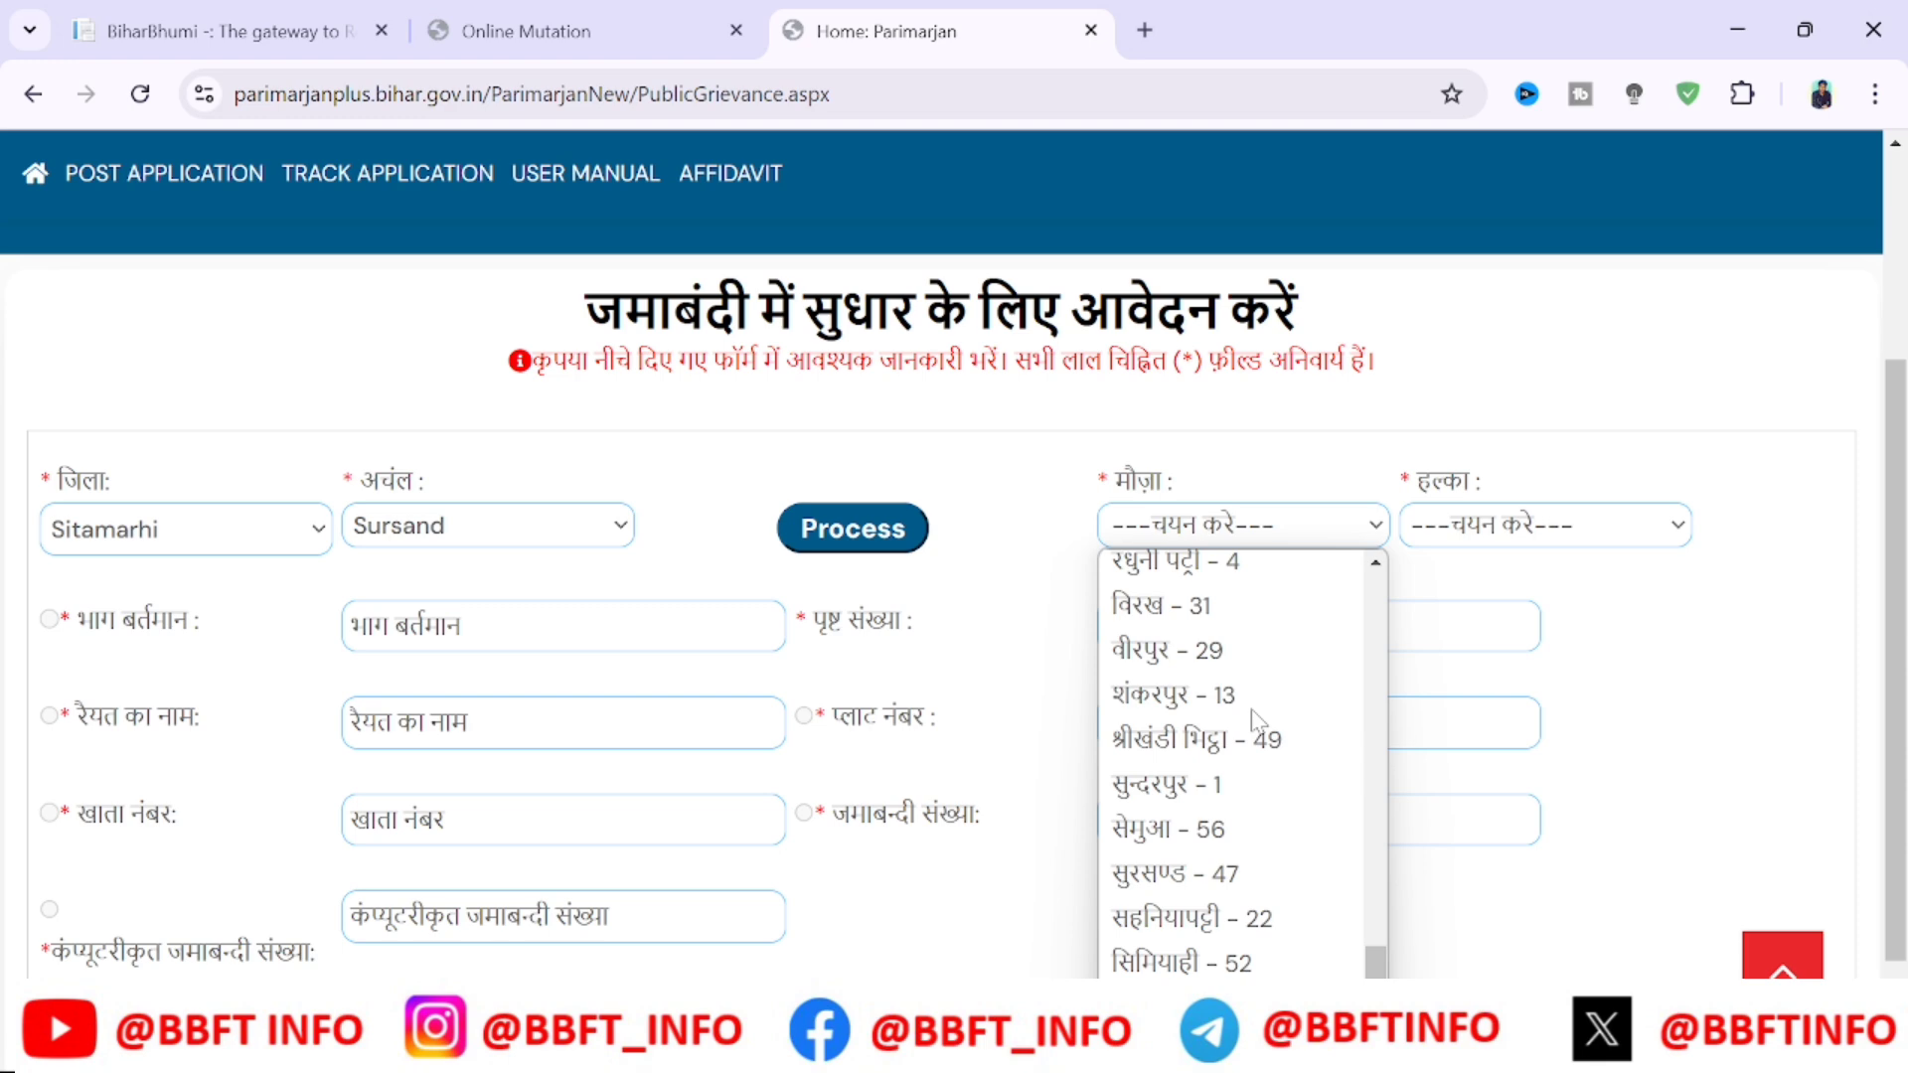
scroll(1254, 718, "up", 5)
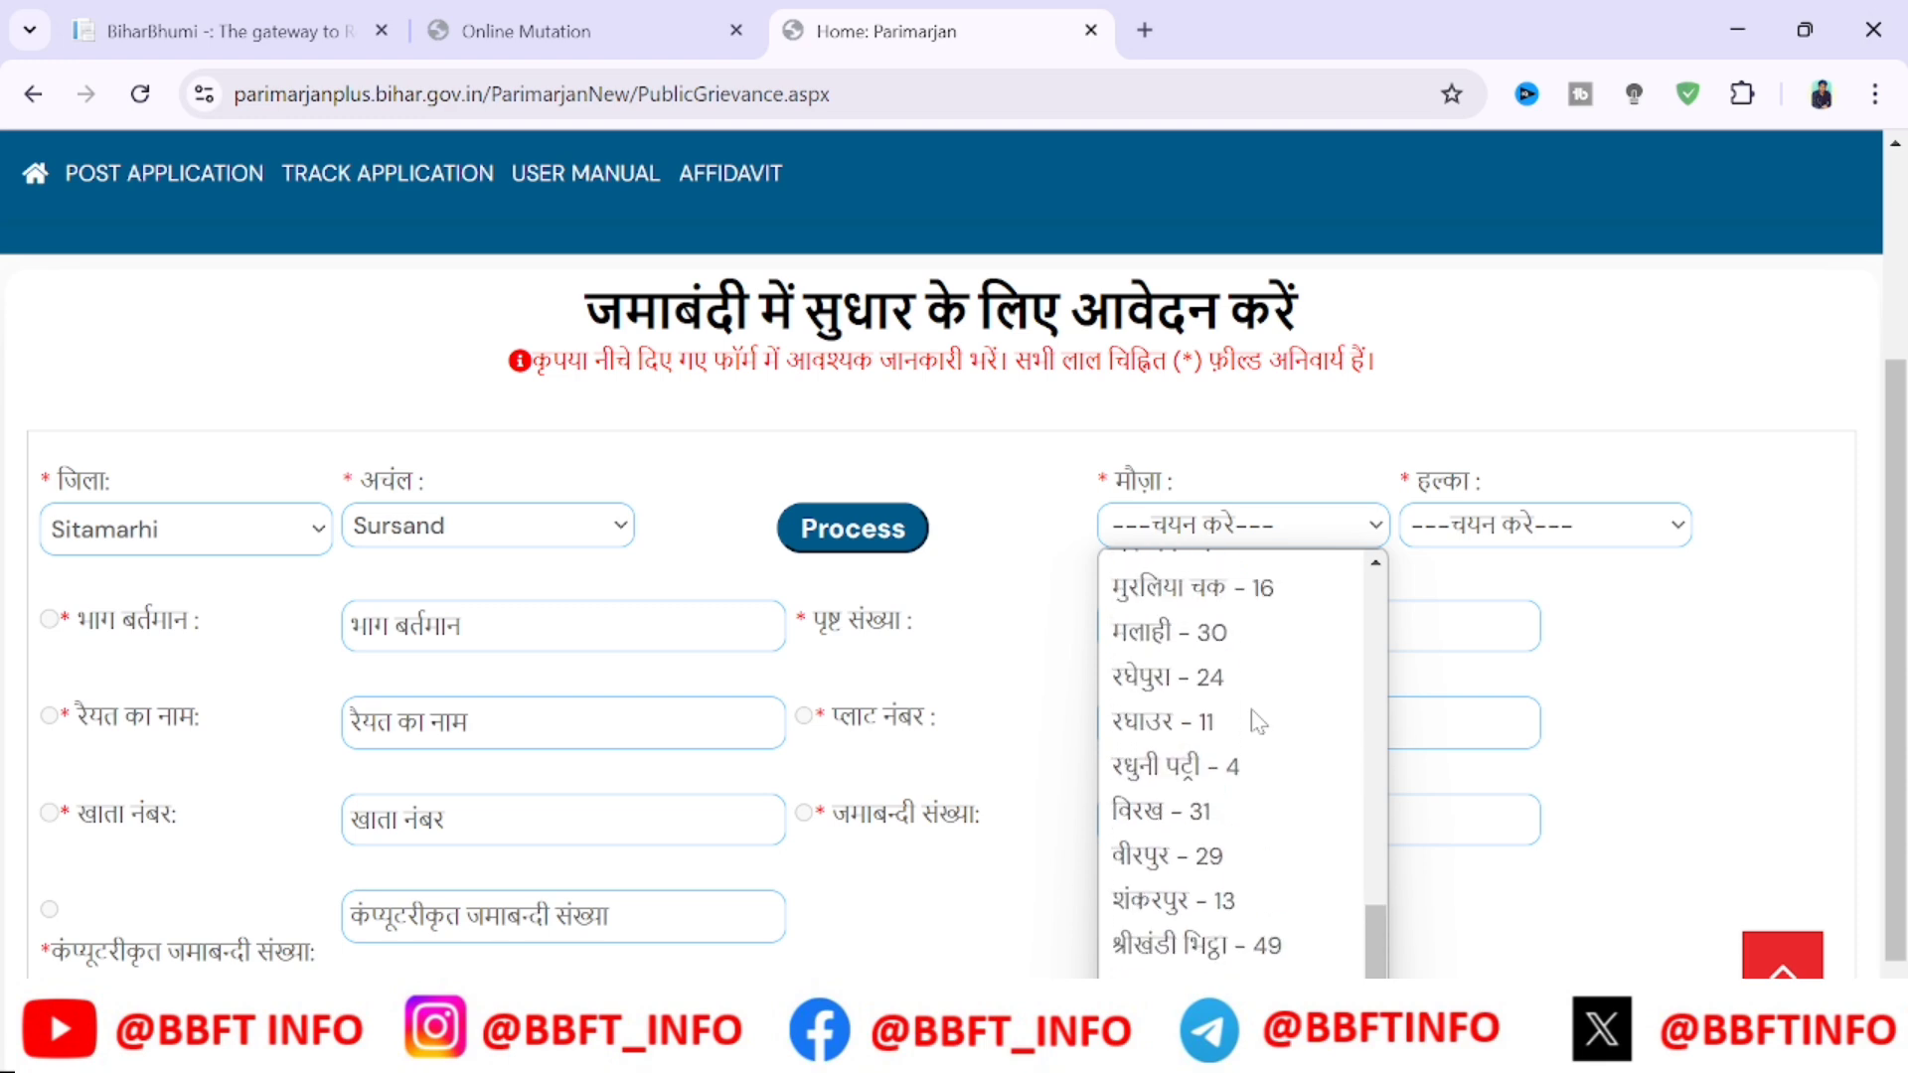
scroll(1254, 717, "up", 5)
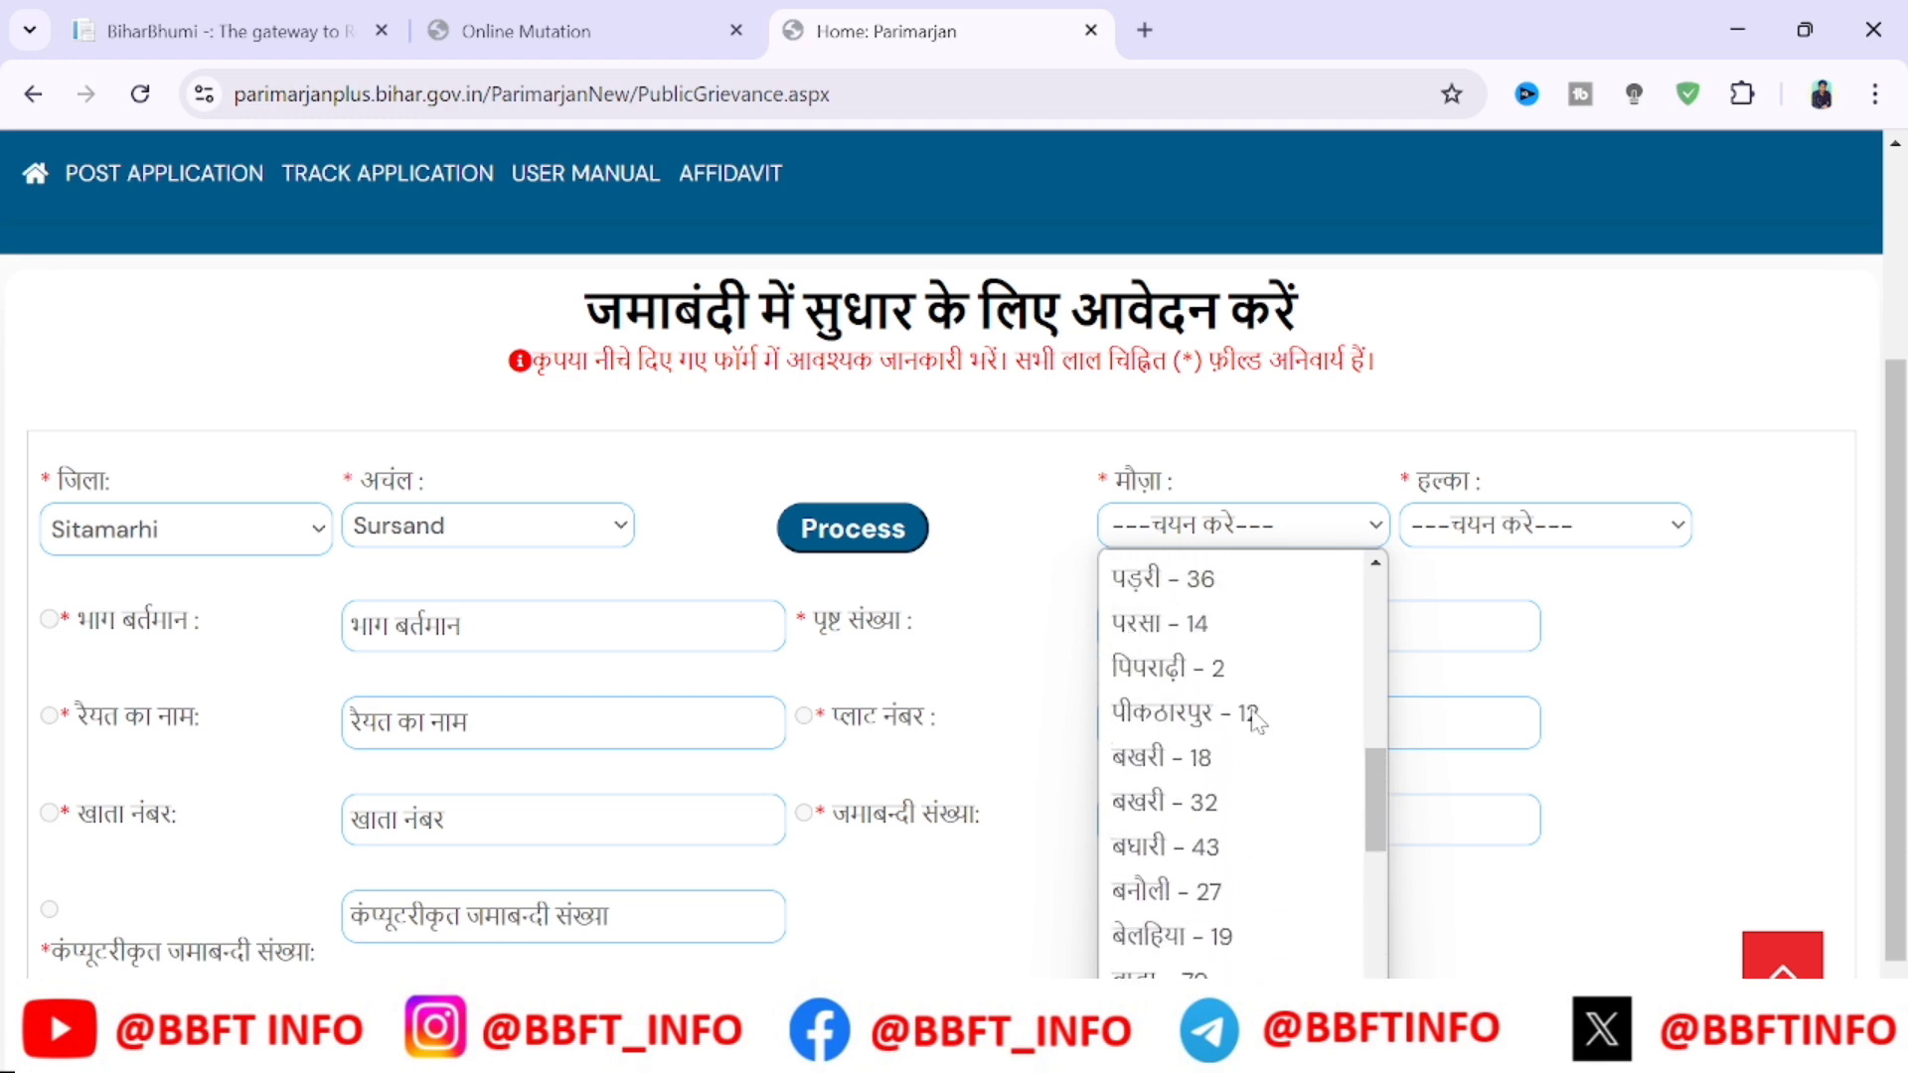
scroll(1257, 722, "up", 2)
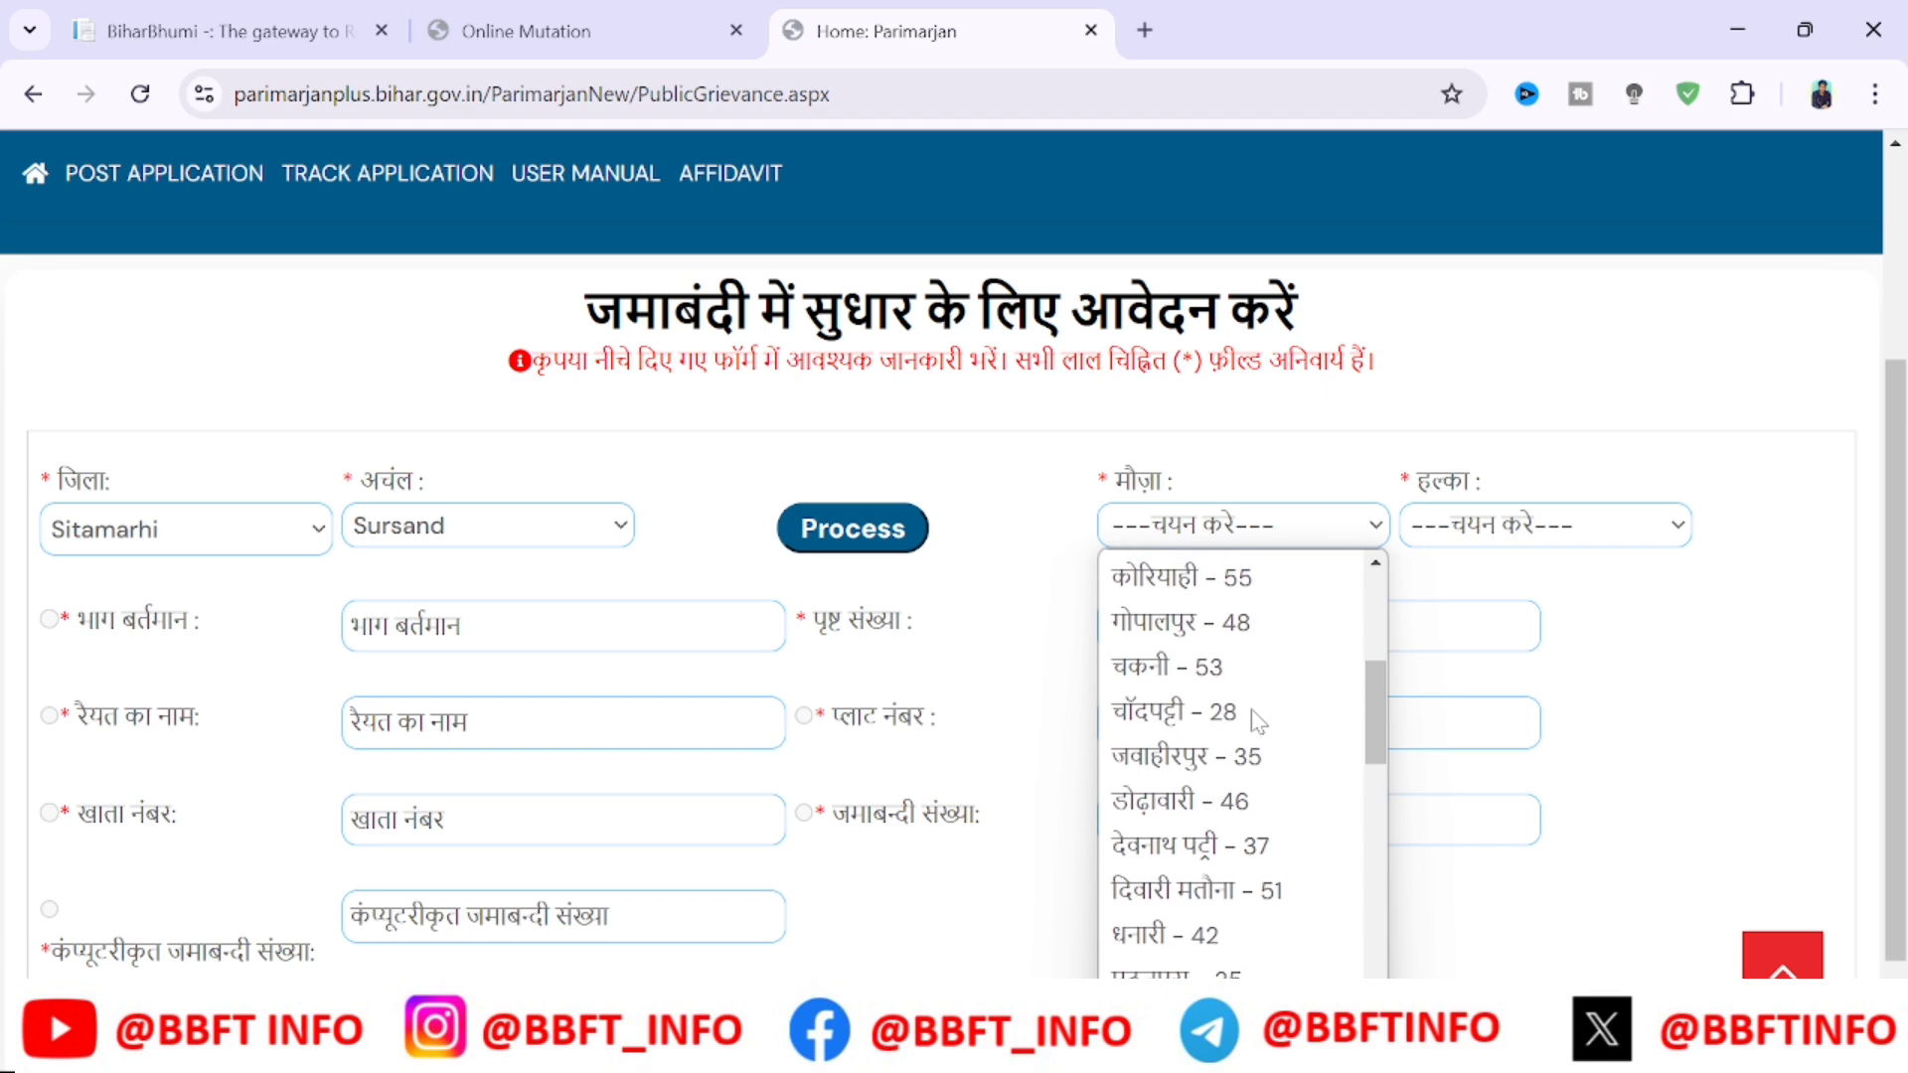
scroll(1257, 722, "up", 3)
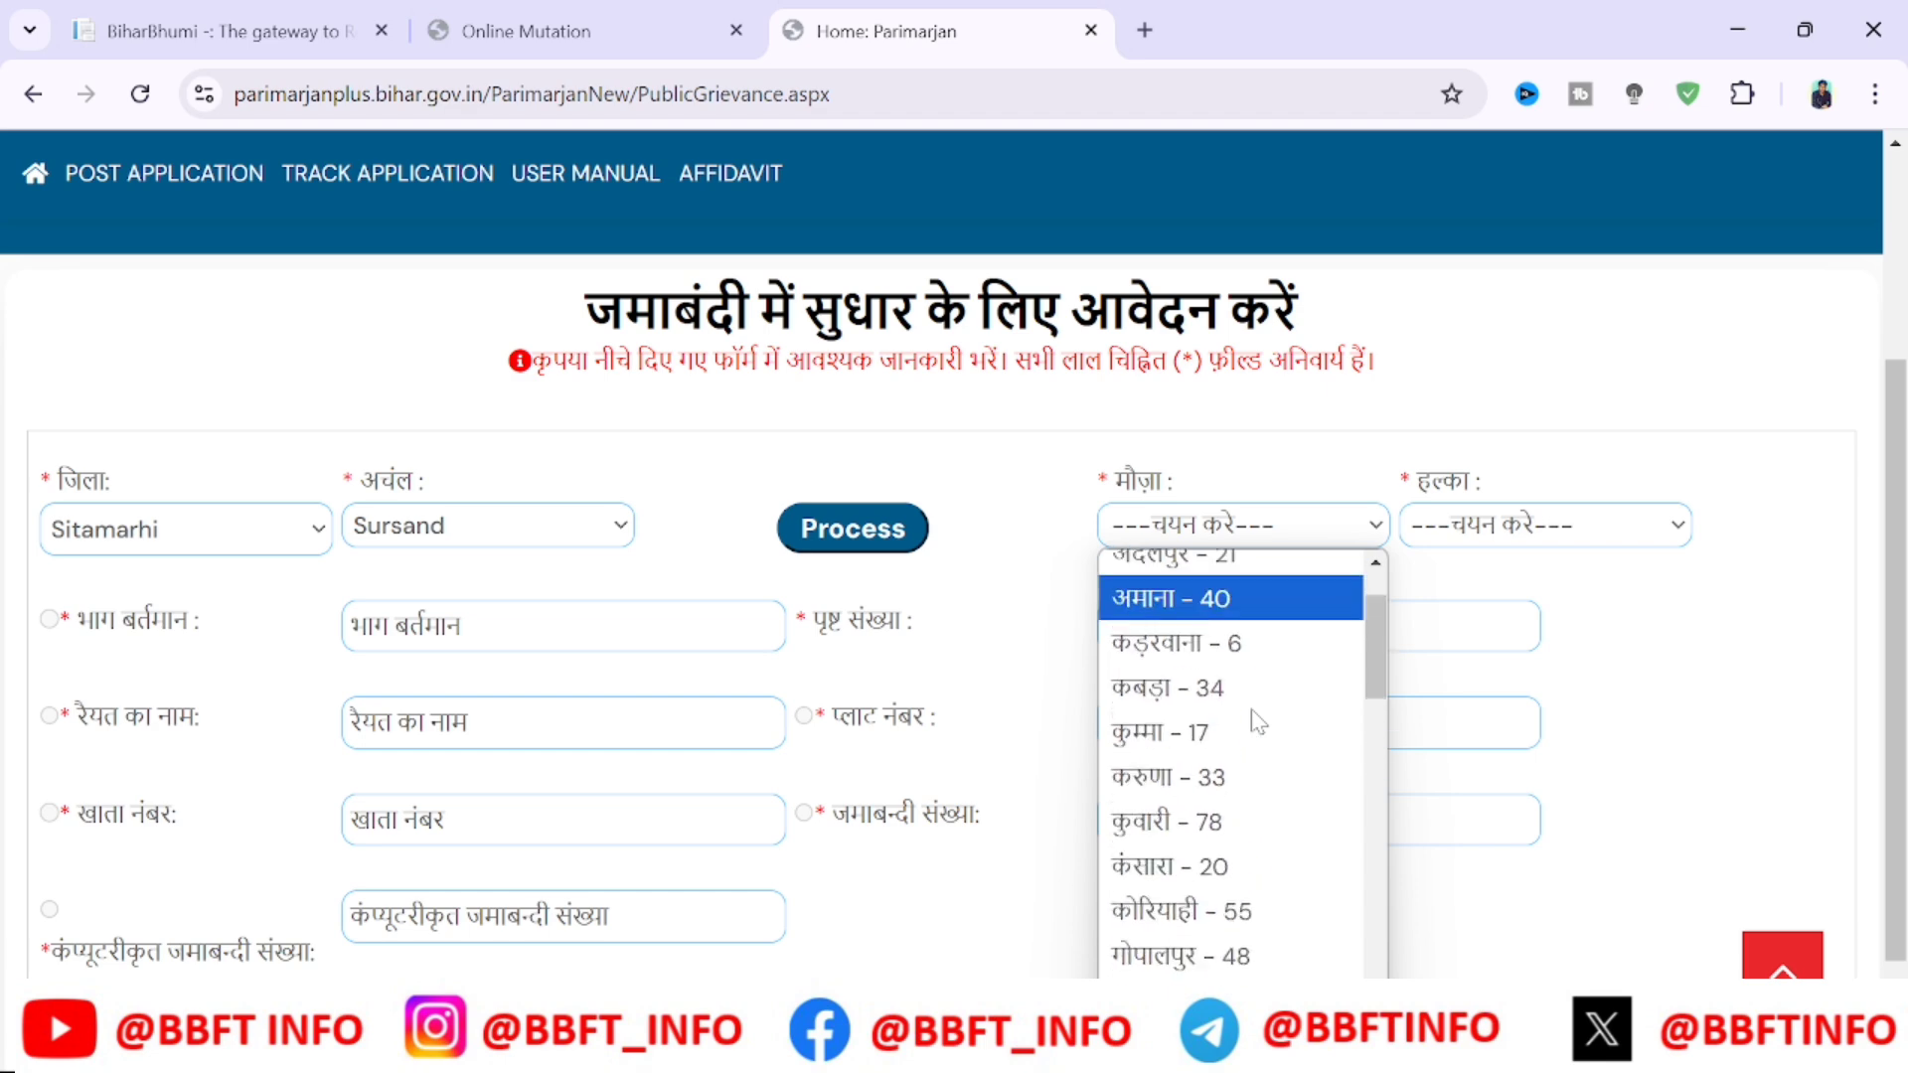
scroll(1257, 722, "up", 1)
scroll(1257, 722, "down", 15)
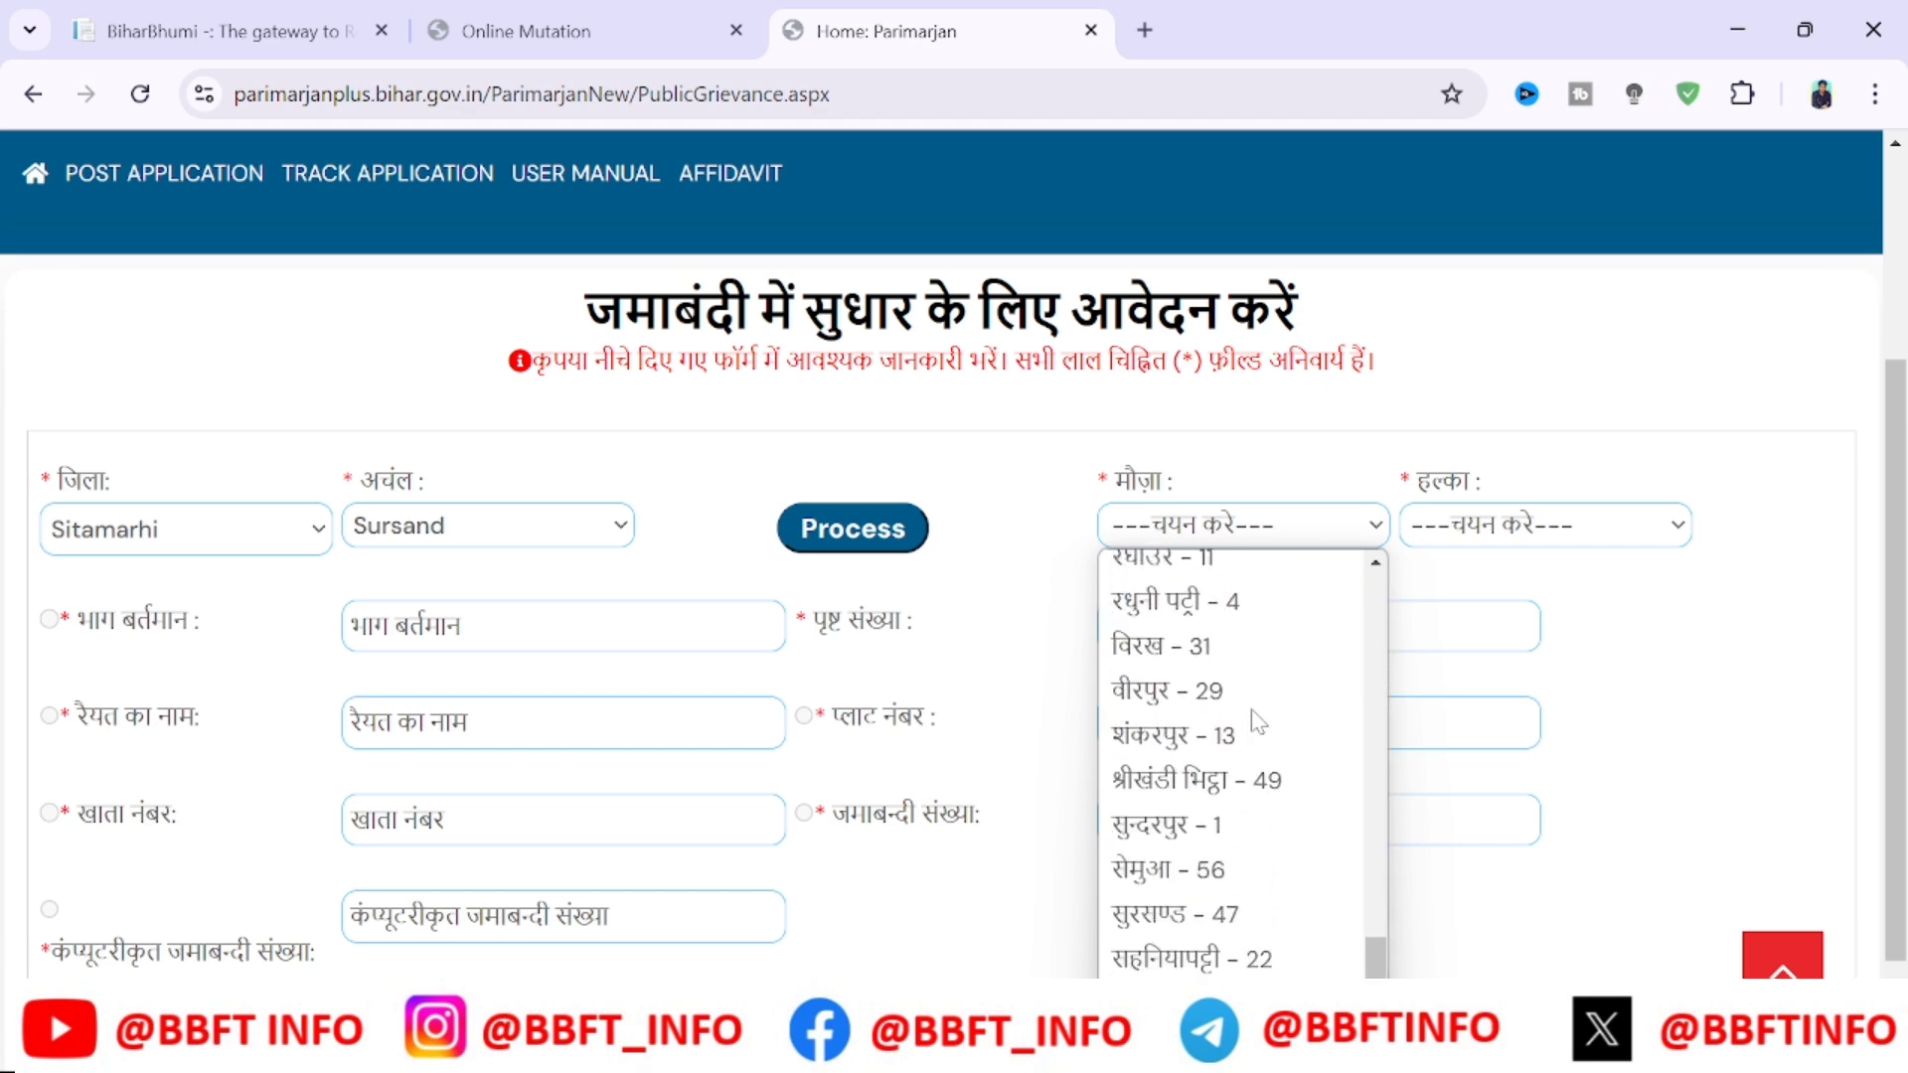
scroll(1258, 723, "down", 1)
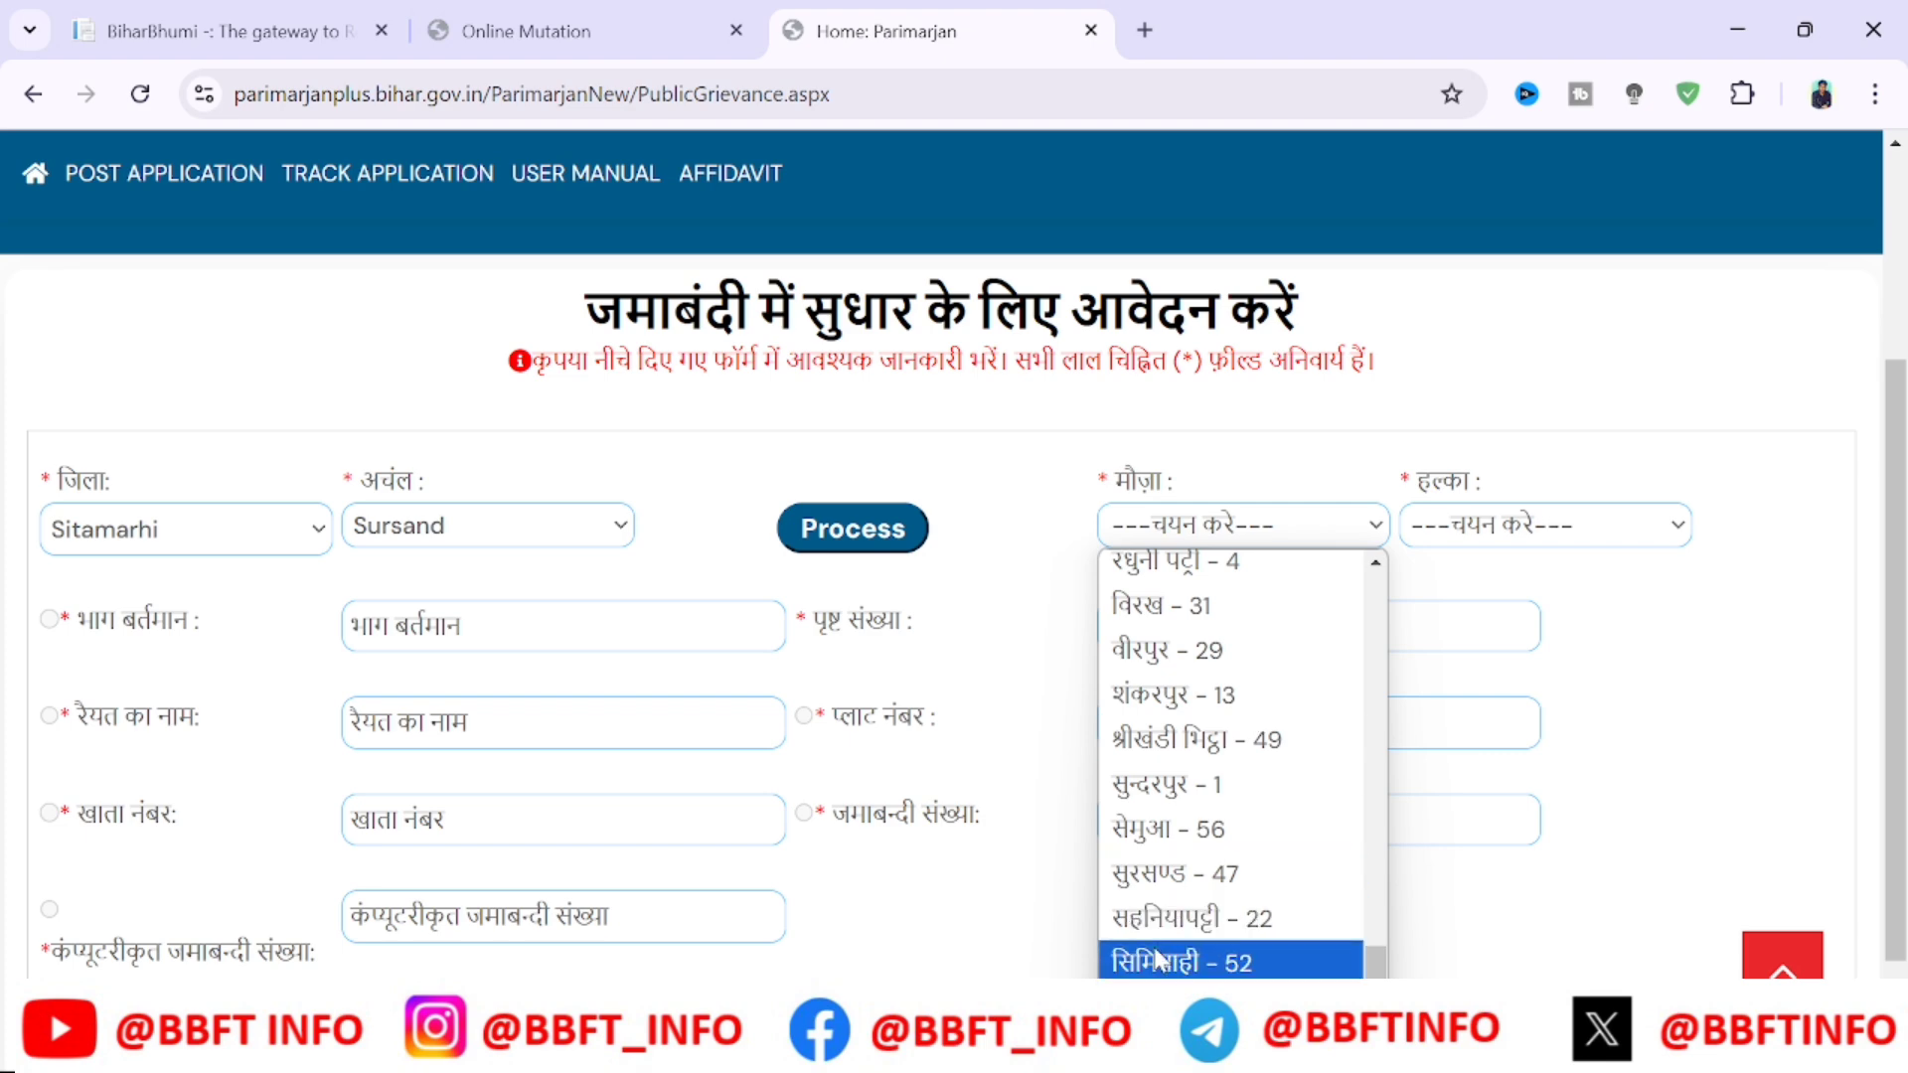
left_click(1189, 787)
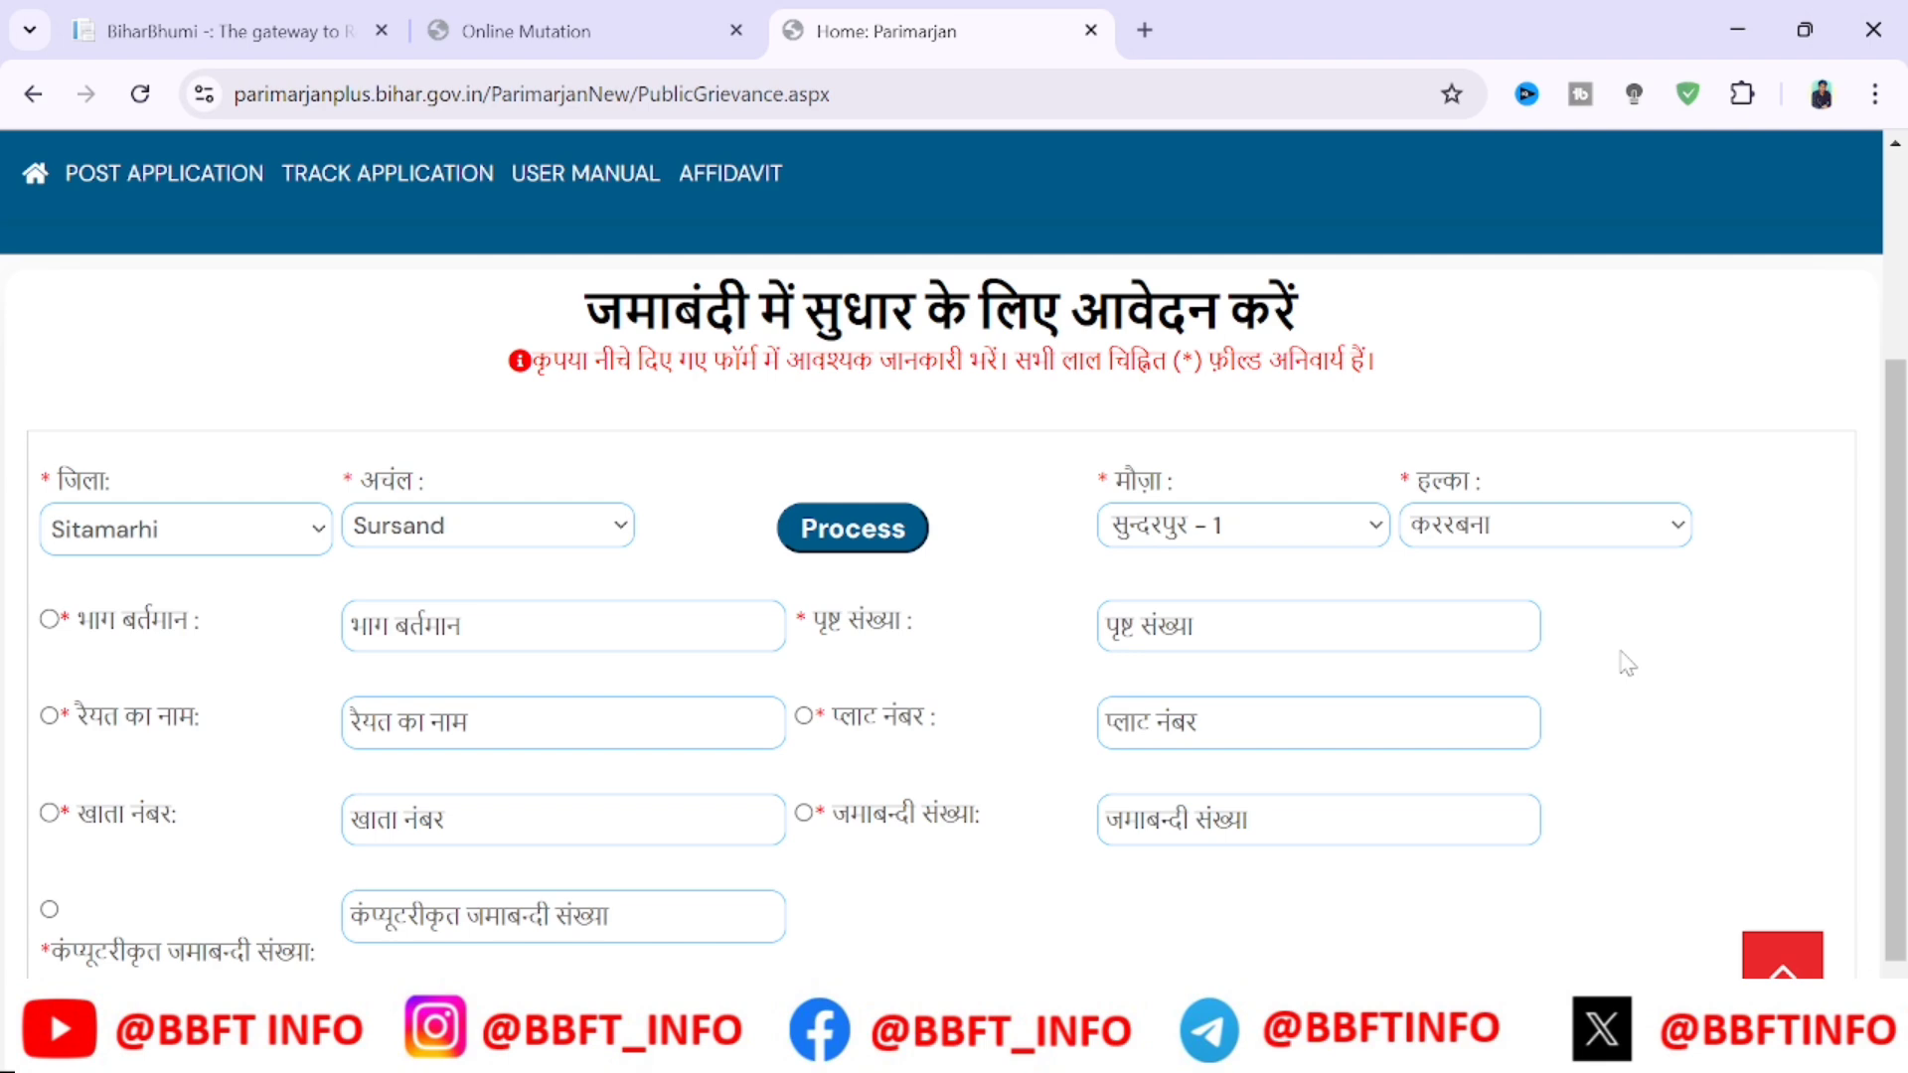
Step: Search jamabandis by खाता नंबर 23
scroll(835, 611, "down", 1)
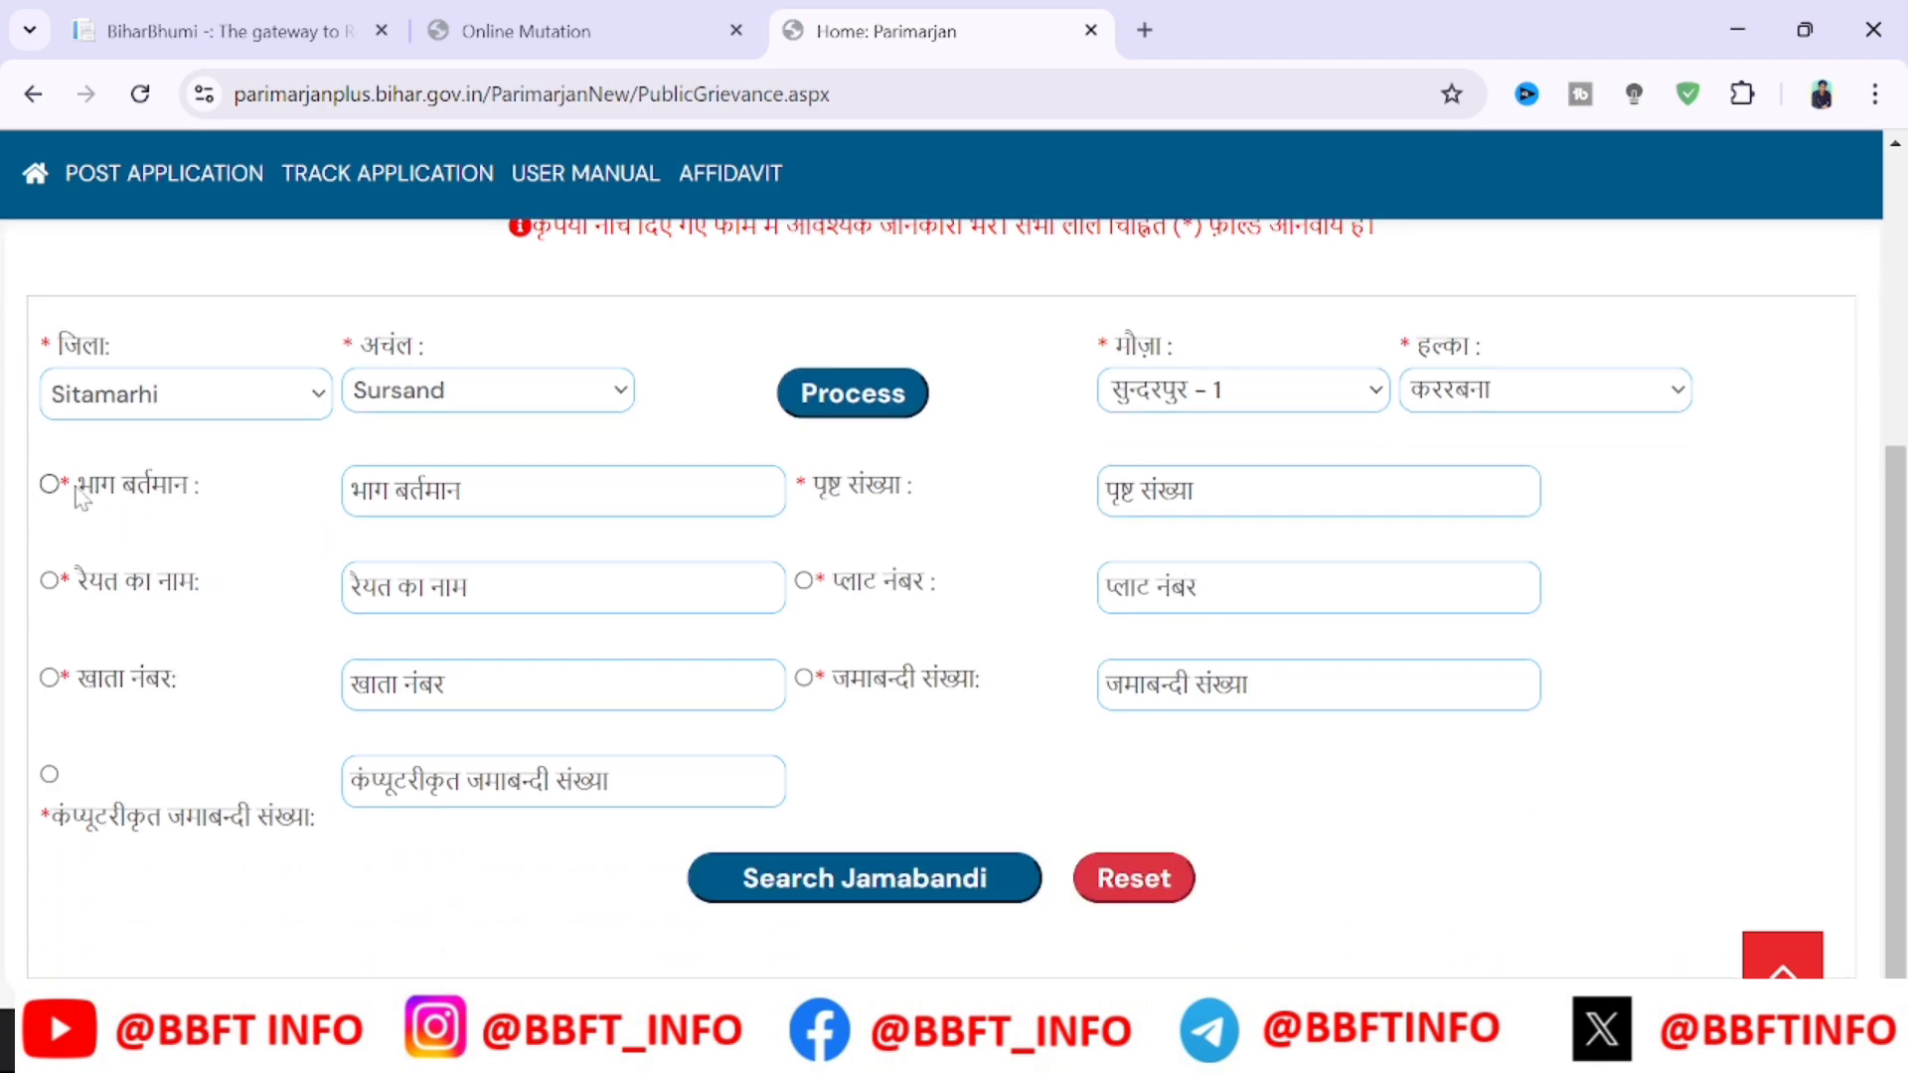
left_click_drag(96, 489, 201, 487)
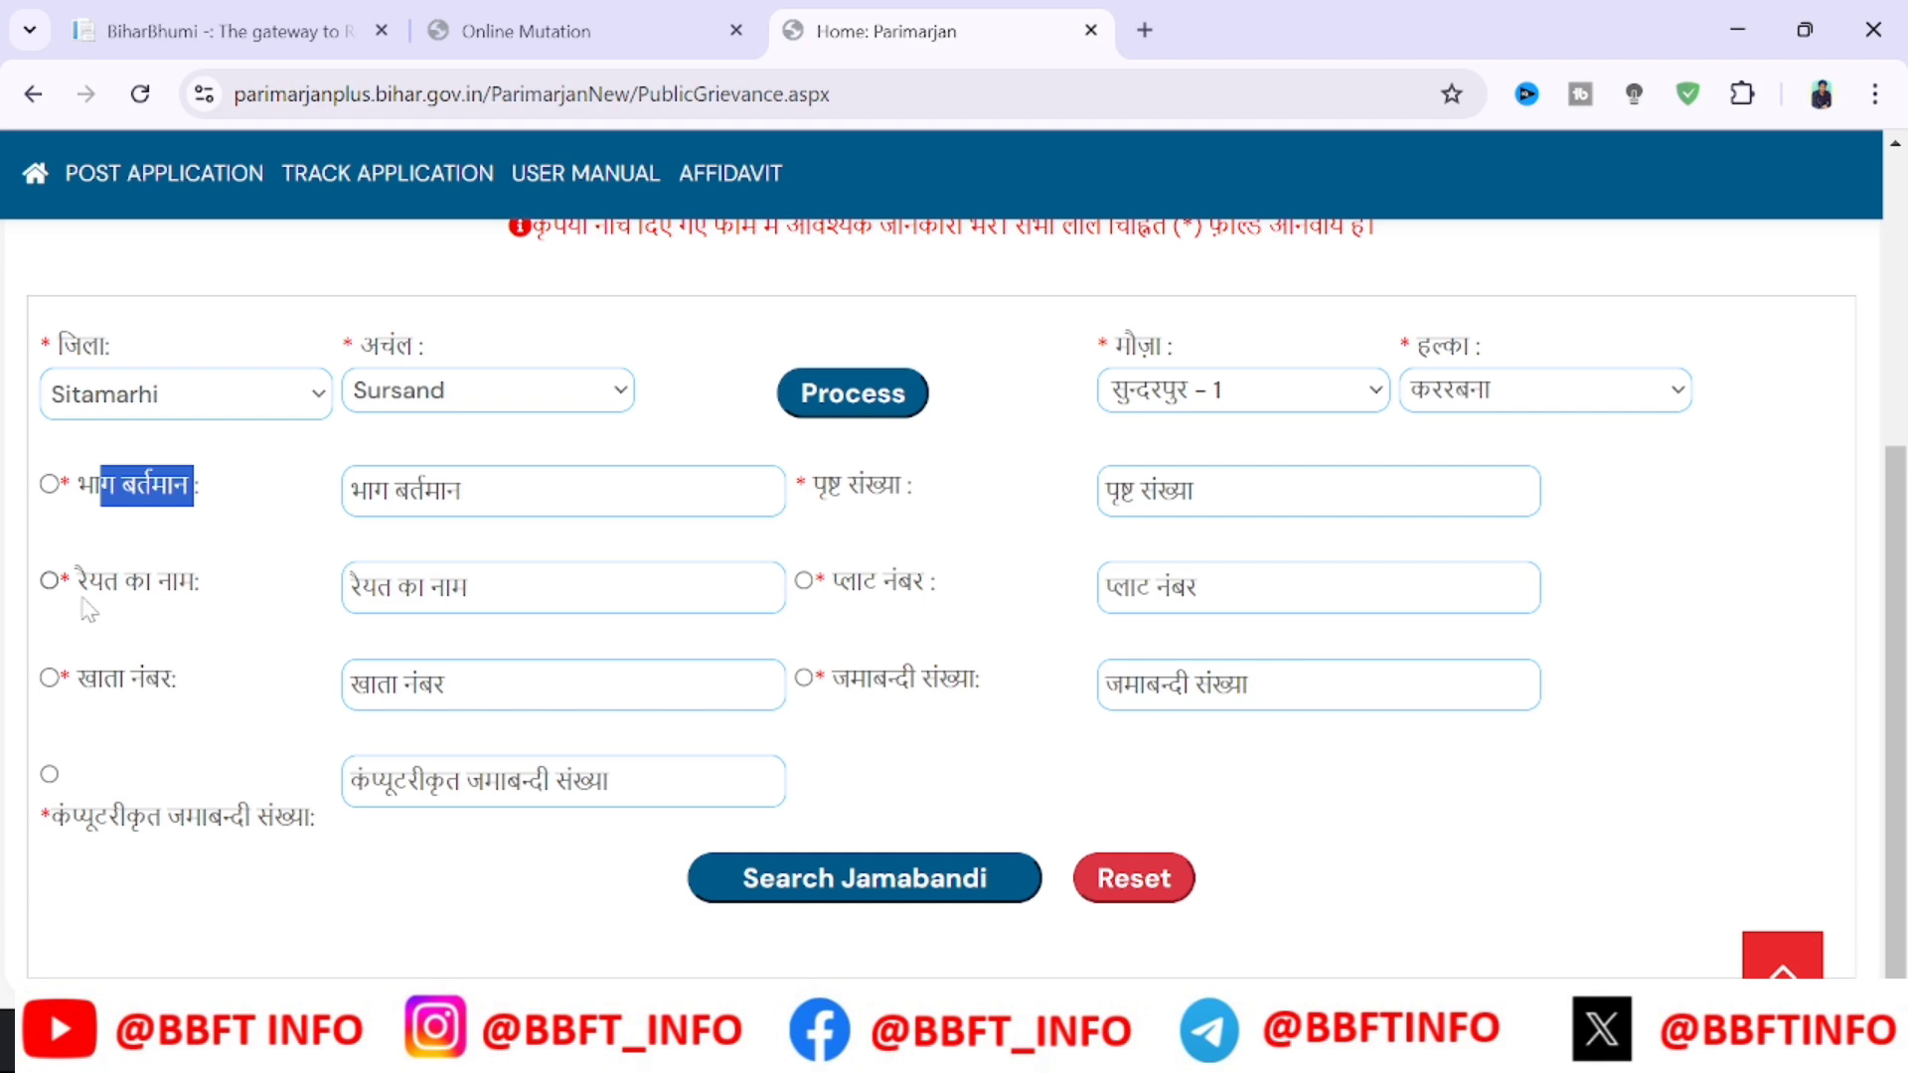
left_click(50, 680)
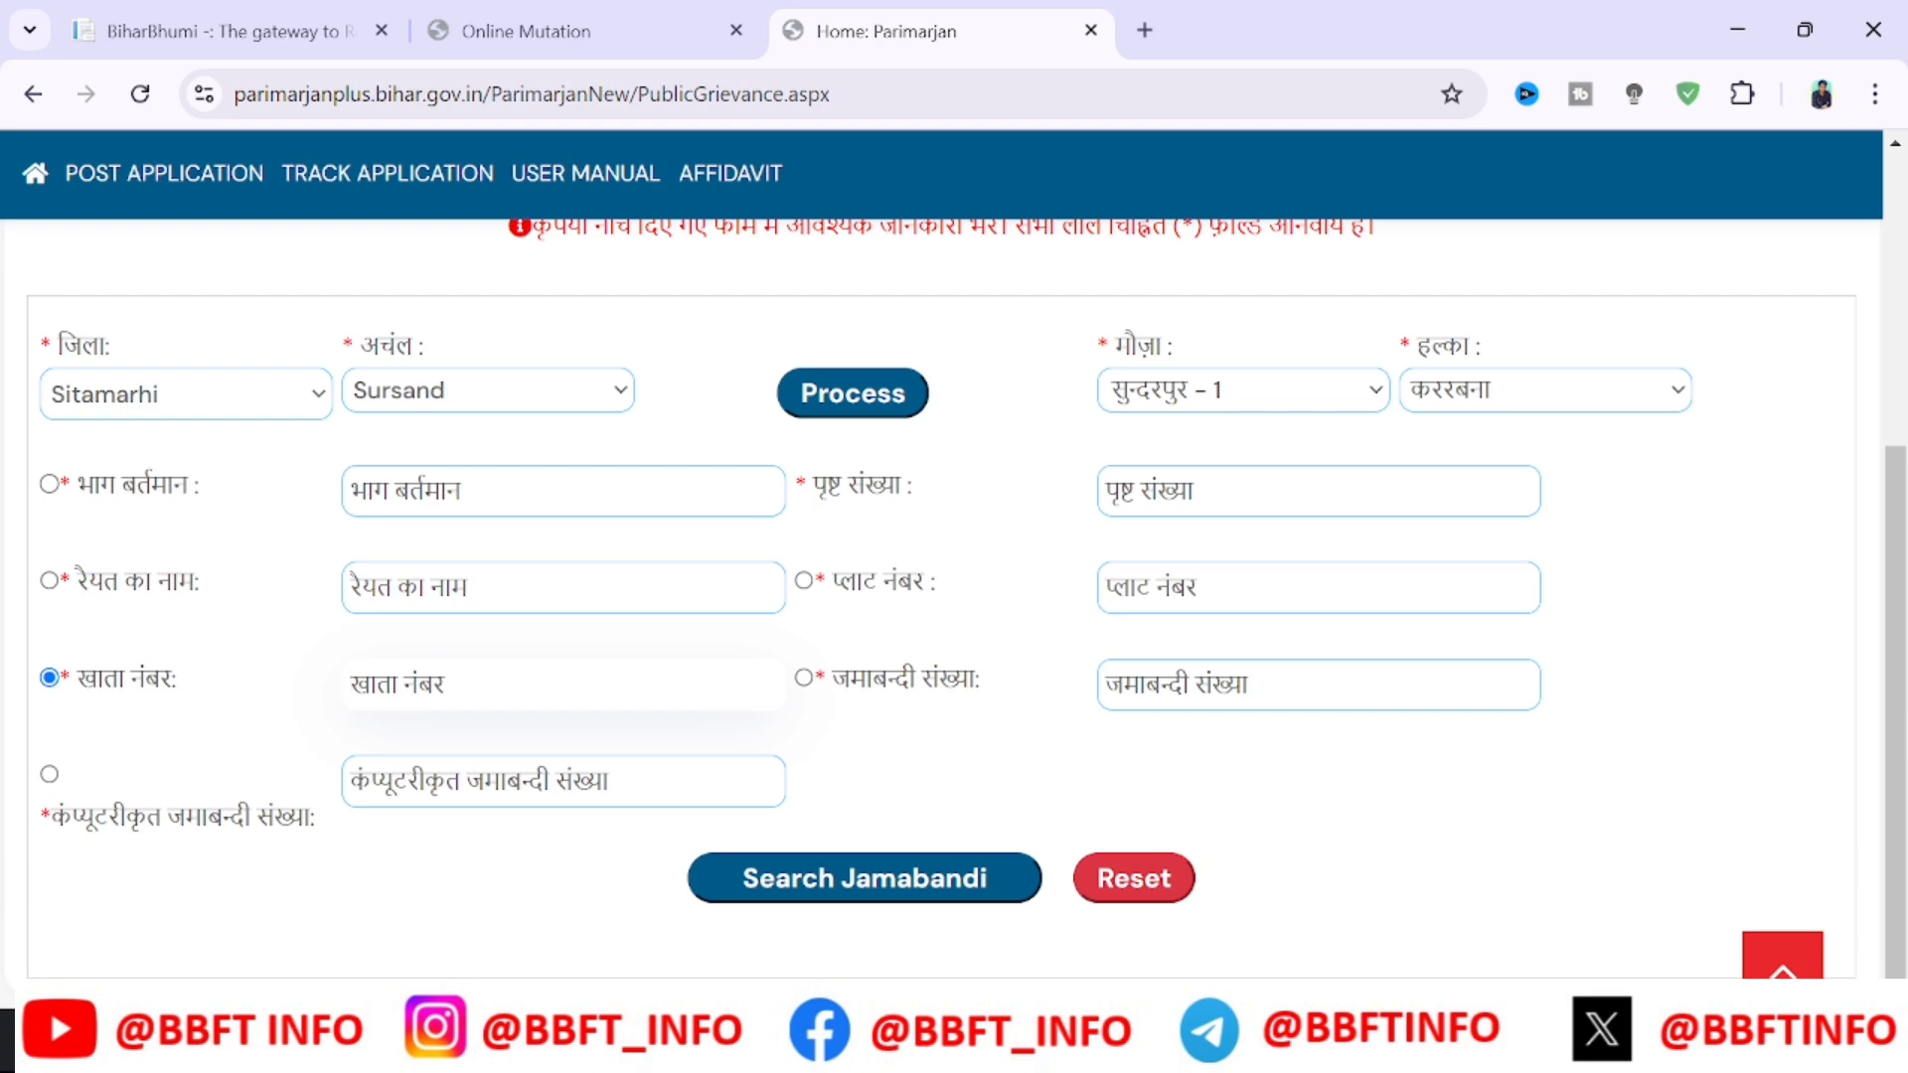
left_click_drag(41, 819, 308, 820)
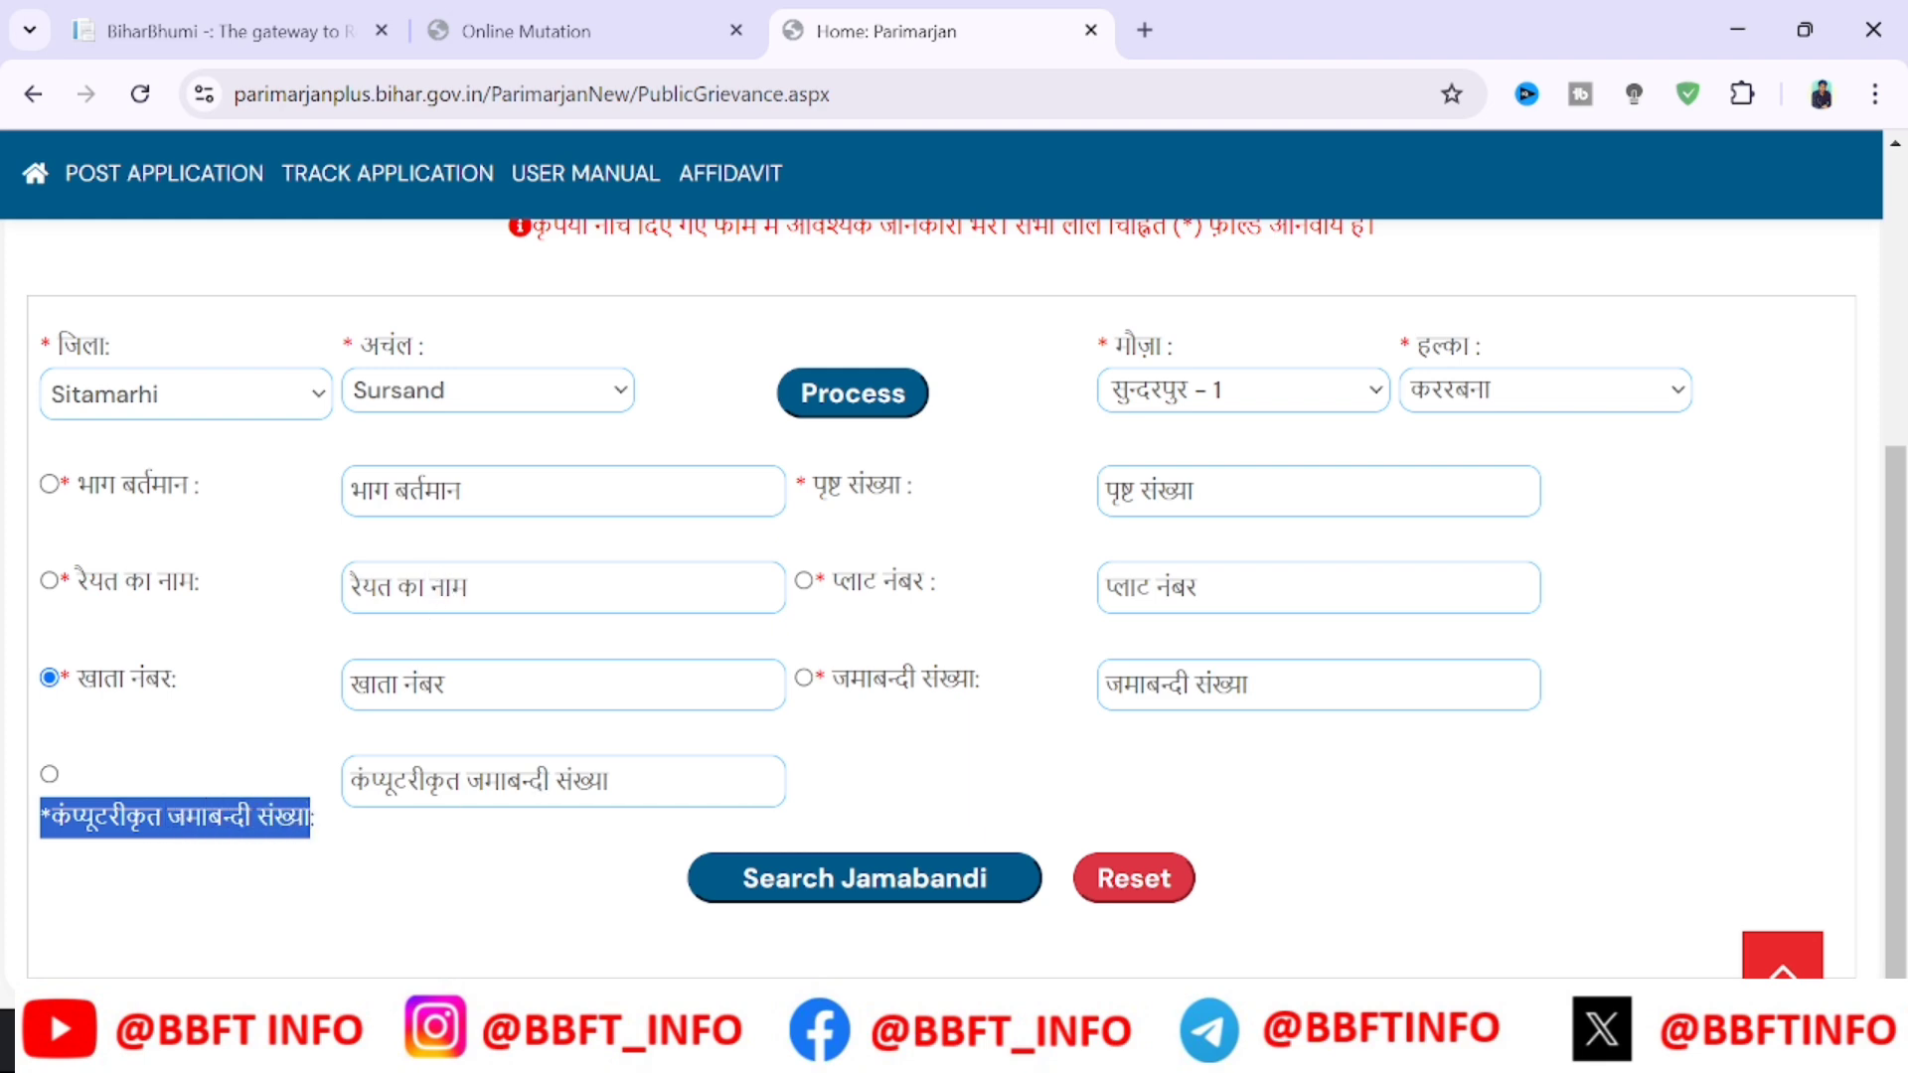
left_click(427, 685)
type("23")
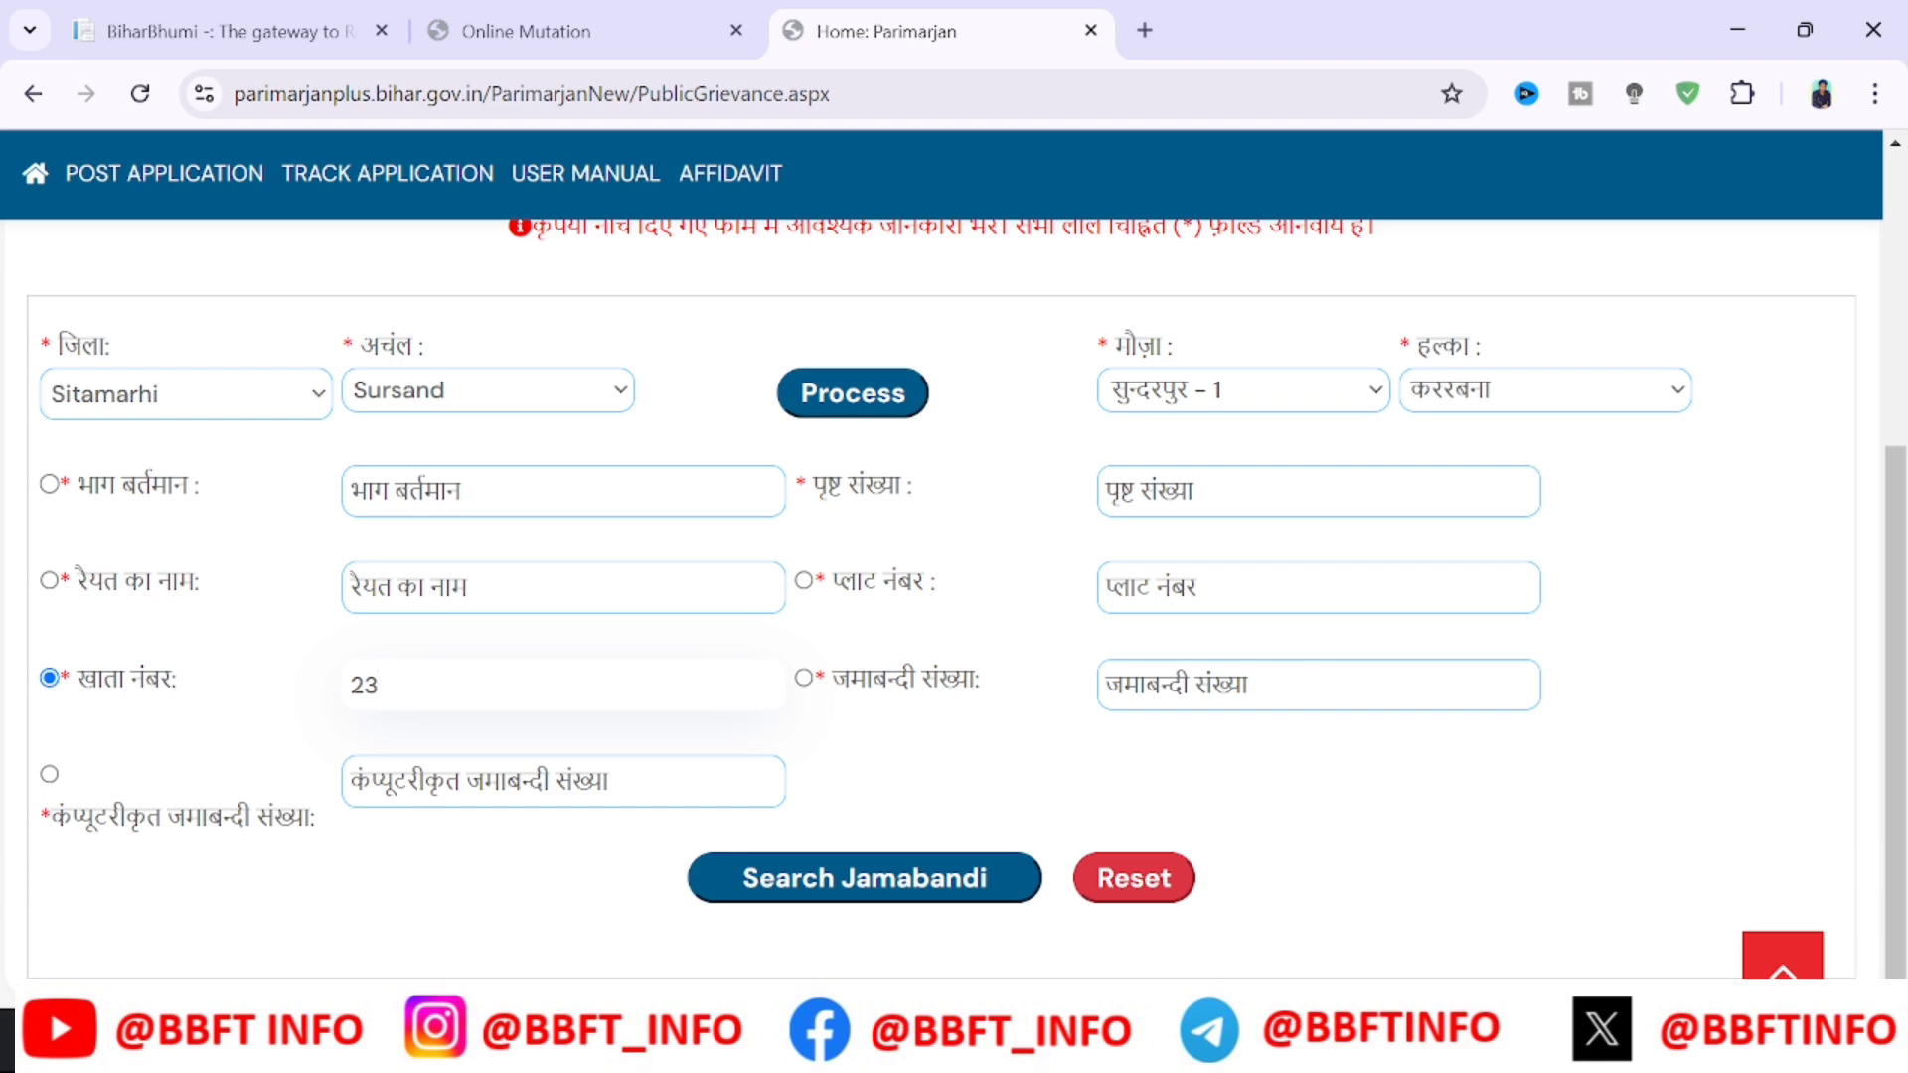
left_click(804, 874)
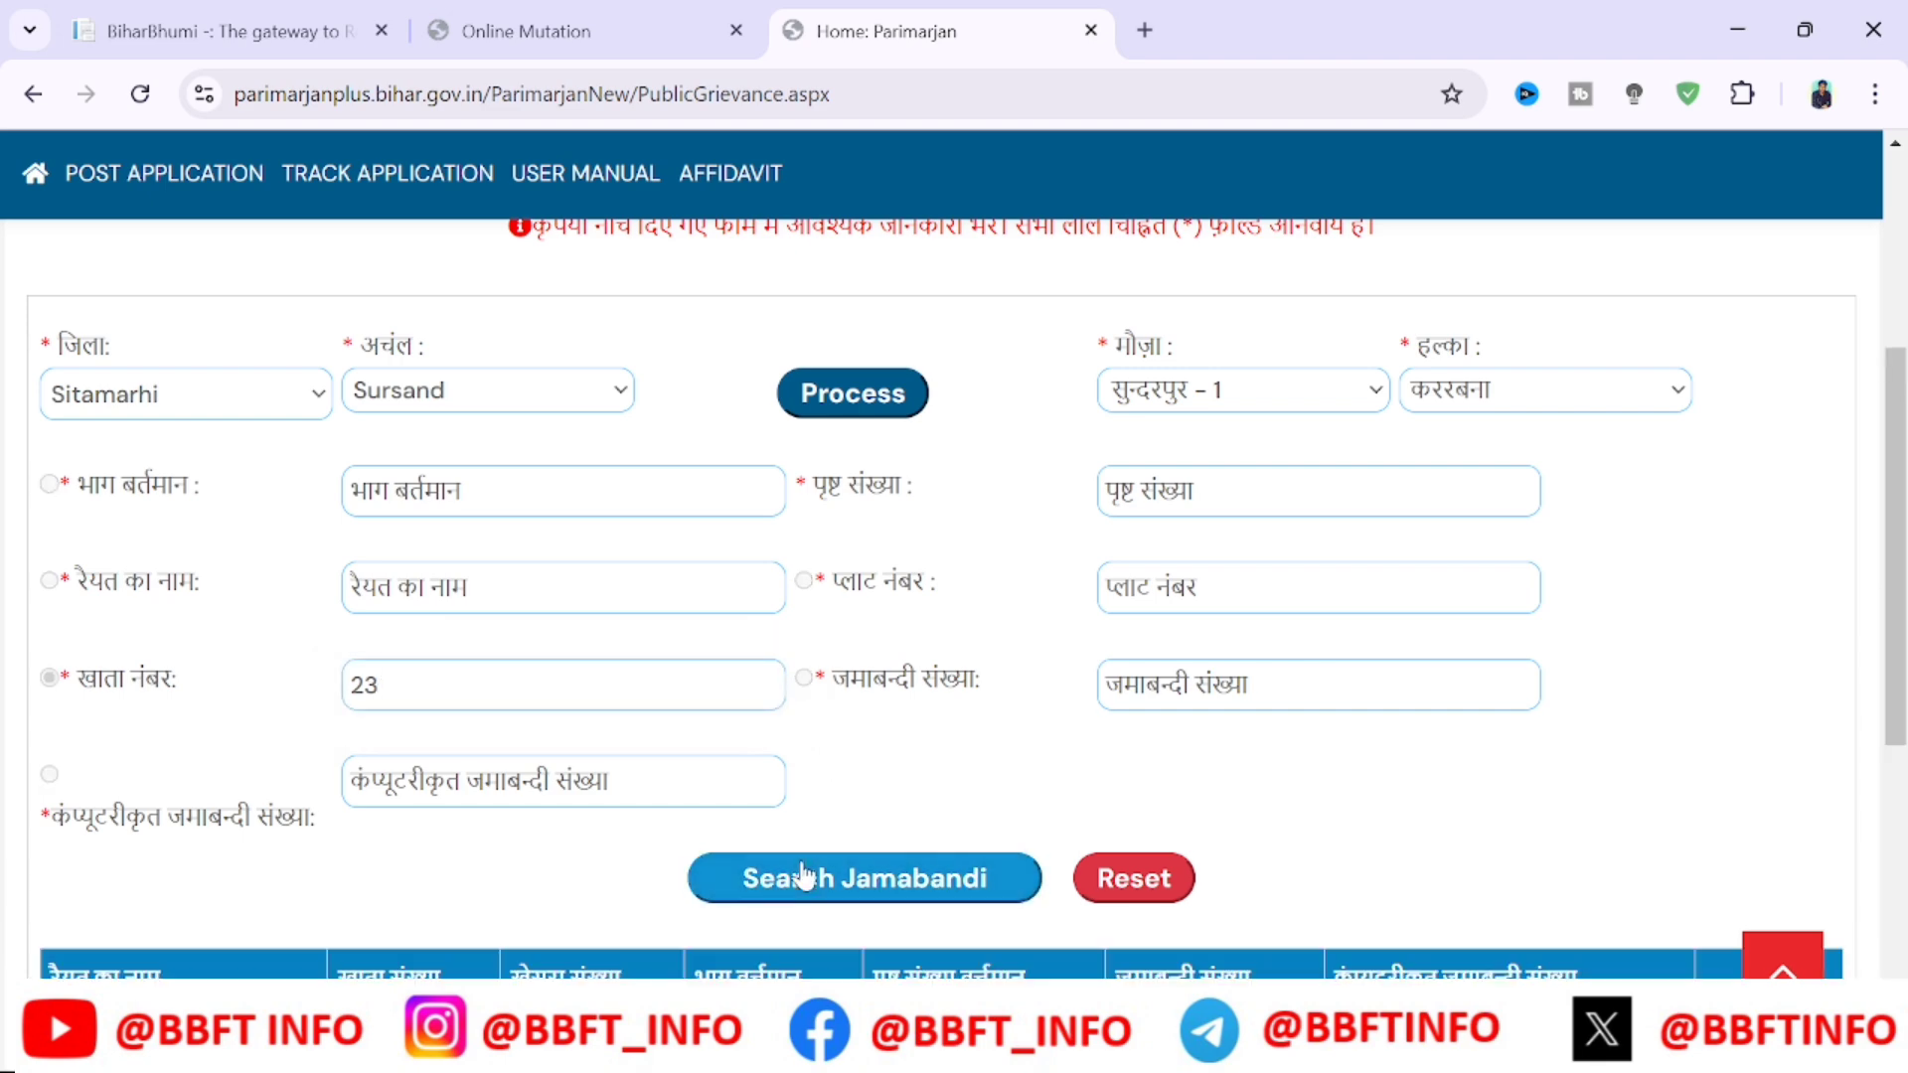
Step: Review the khata 23 results and open the fourth row, jamabandi 195 (khesra 1728)
scroll(1319, 766, "down", 4)
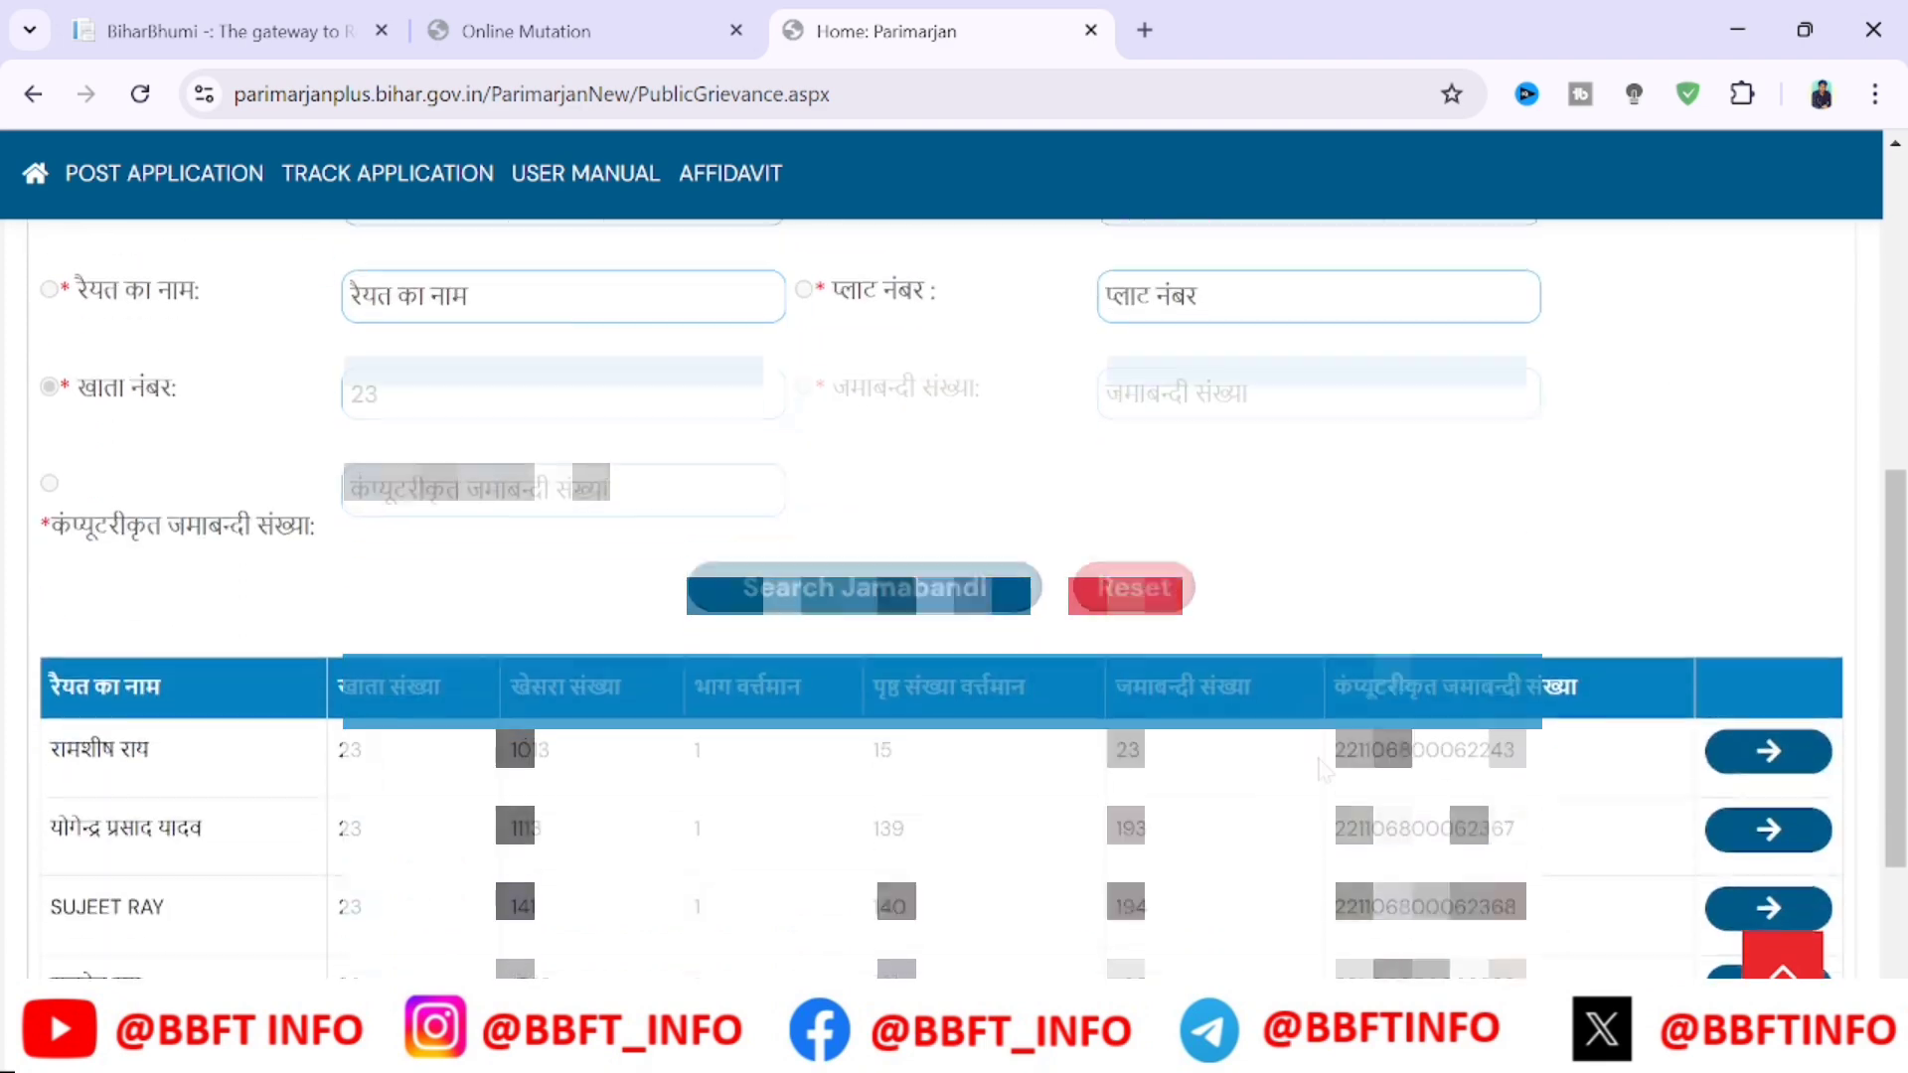
scroll(1322, 768, "down", 2)
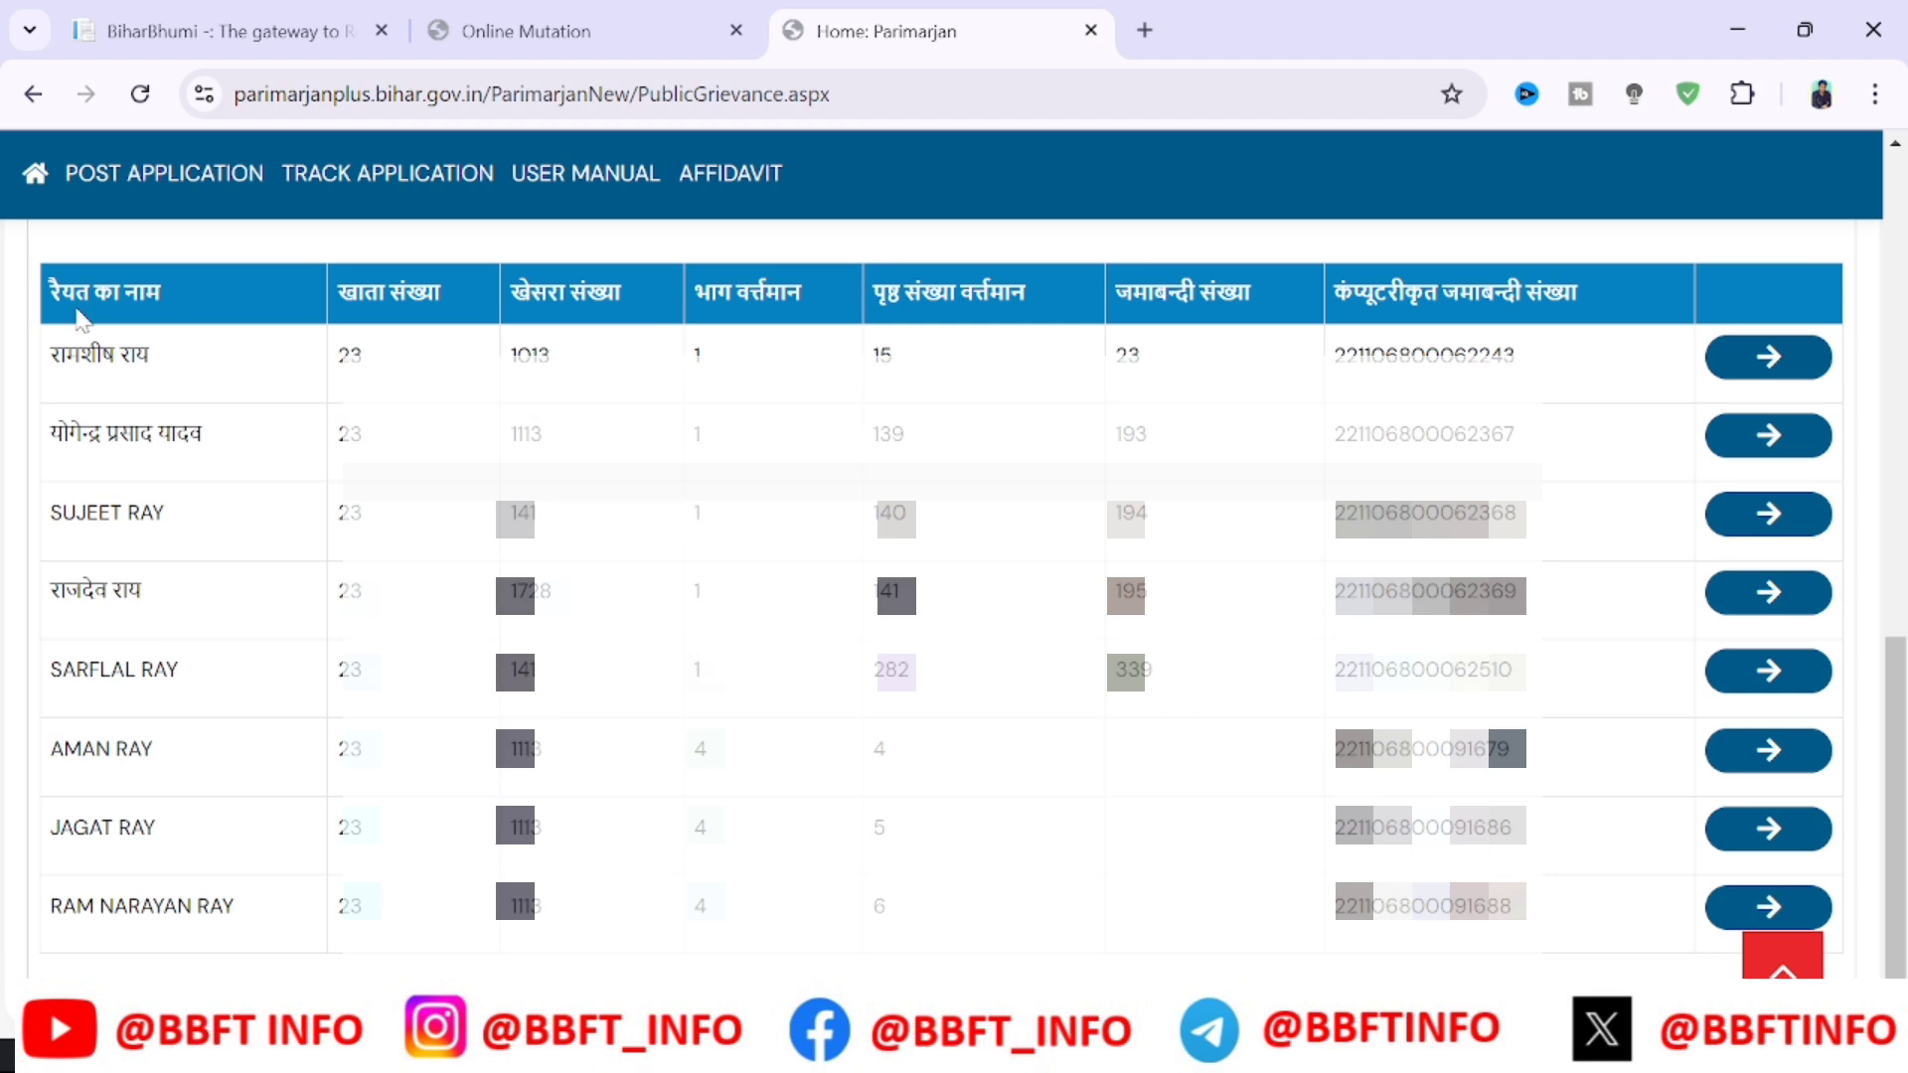
left_click_drag(49, 290, 271, 923)
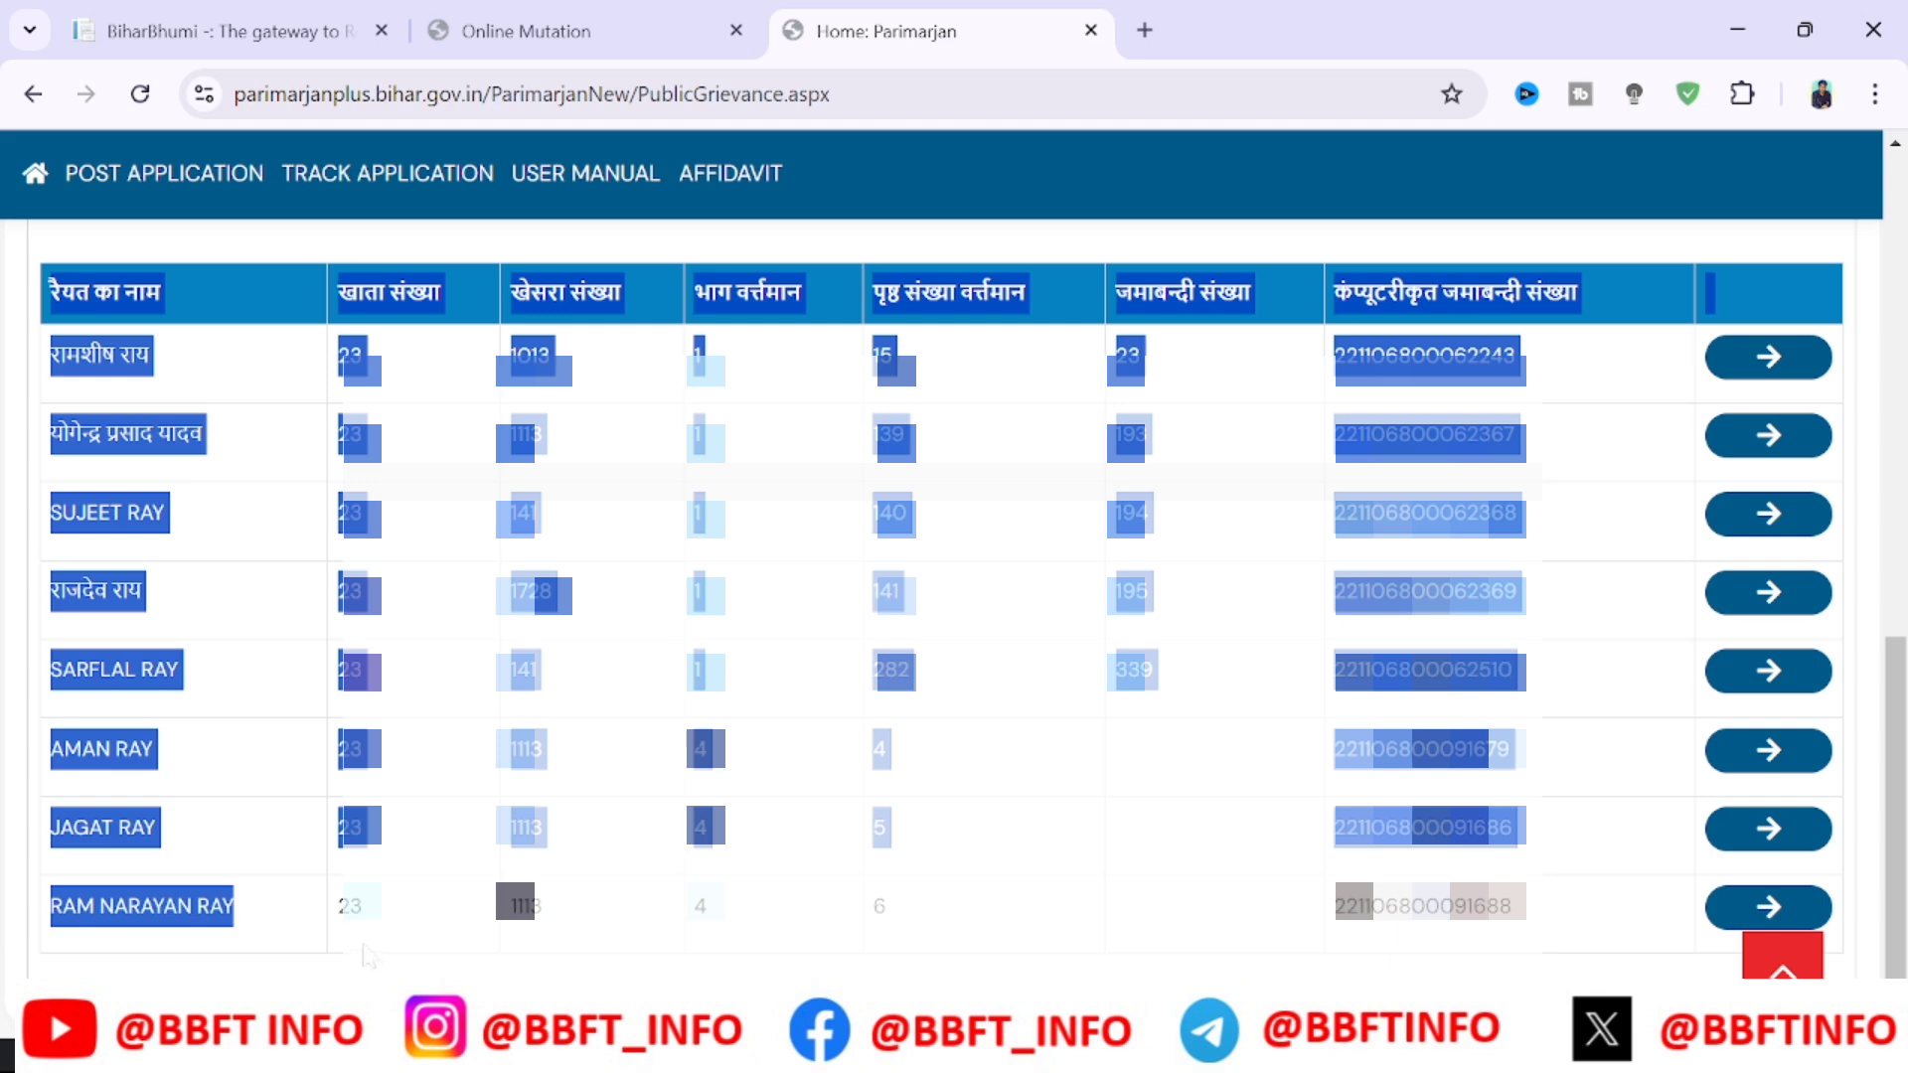
left_click(392, 977)
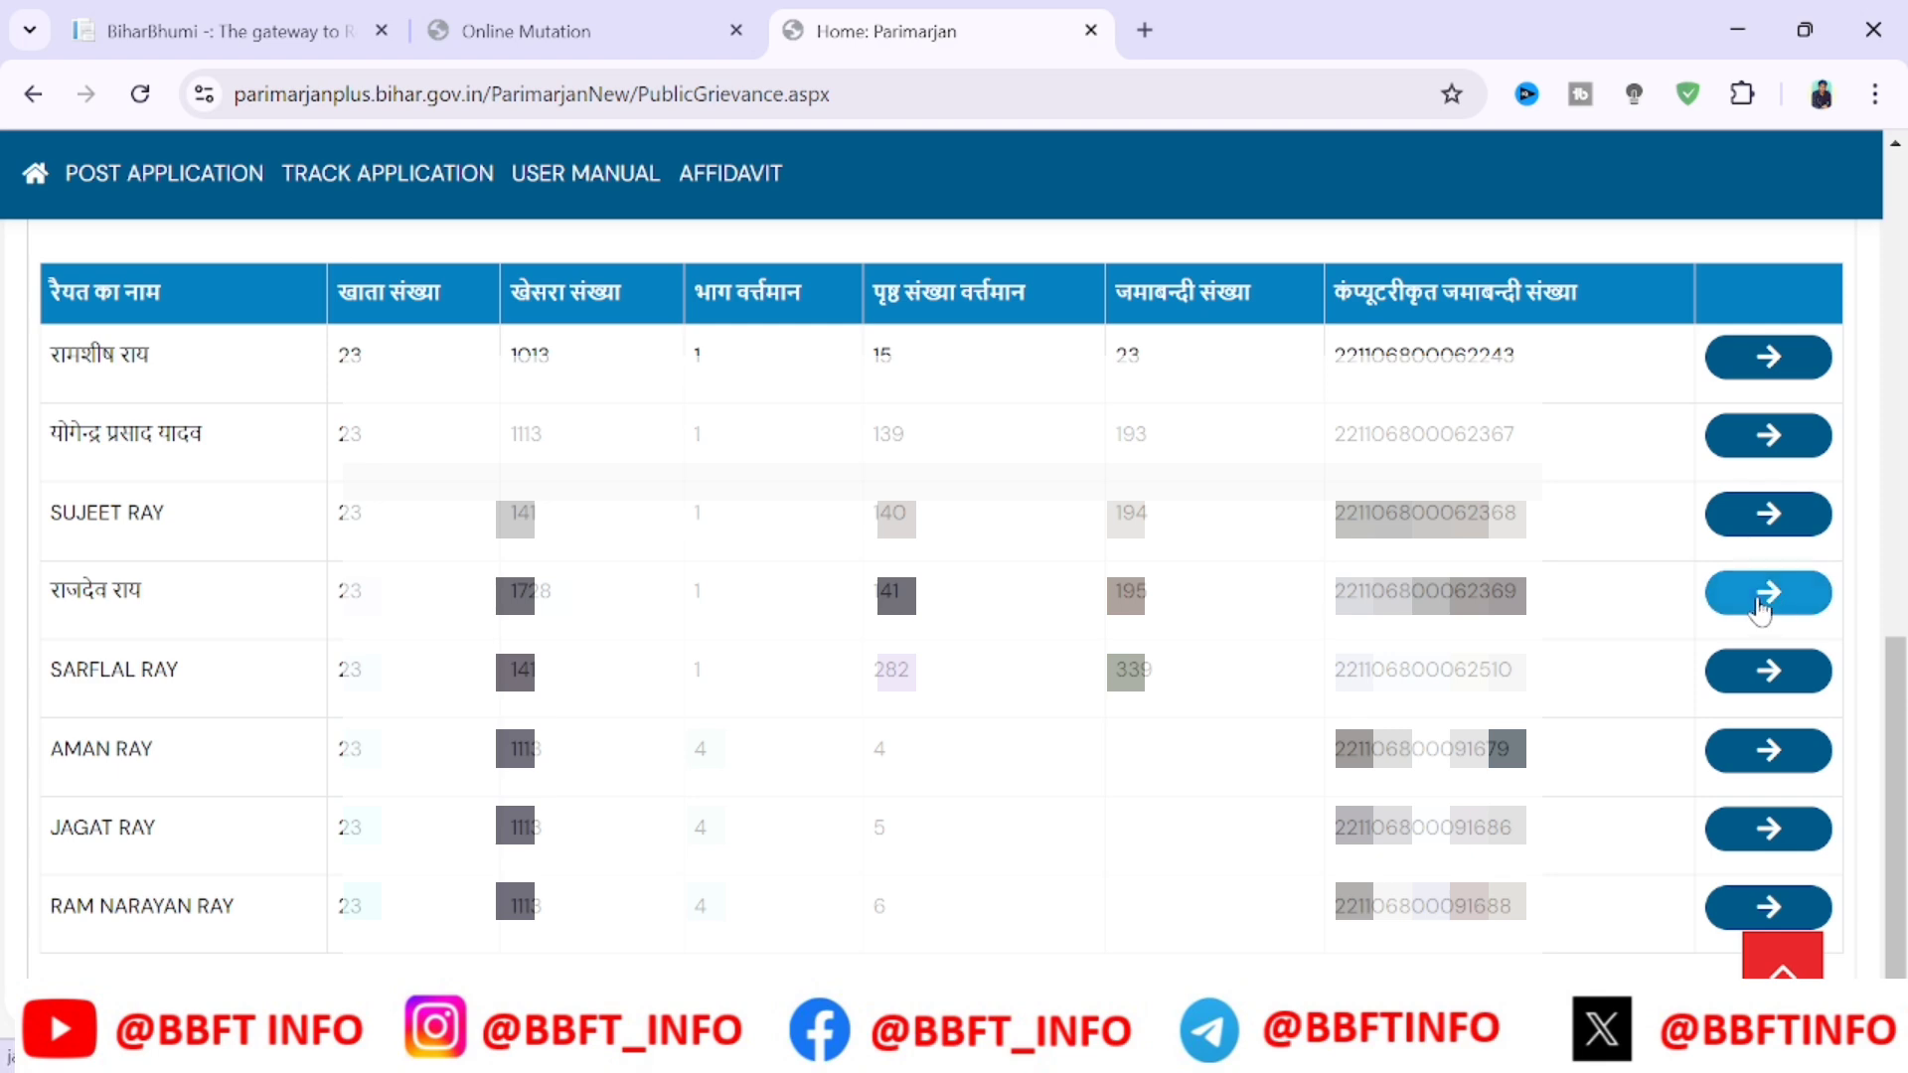
left_click(1759, 601)
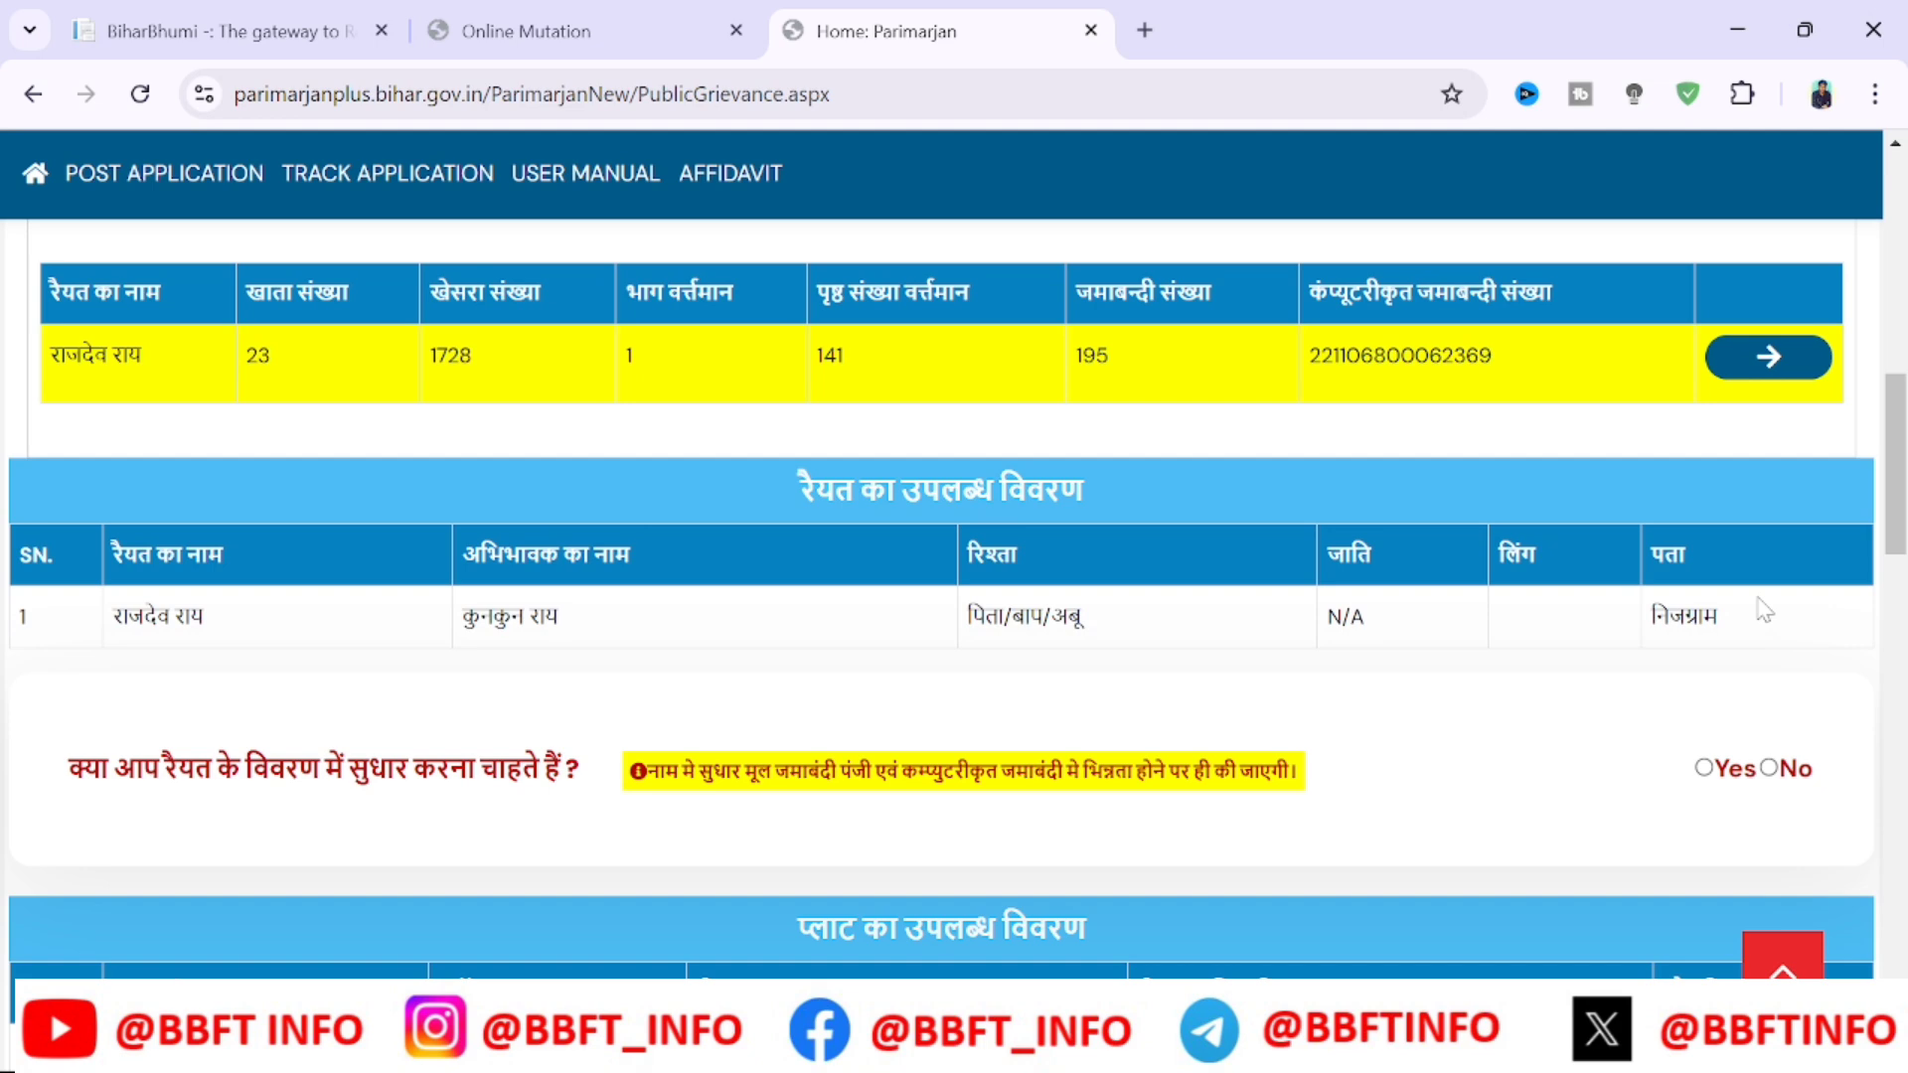
scroll(1764, 611, "down", 2)
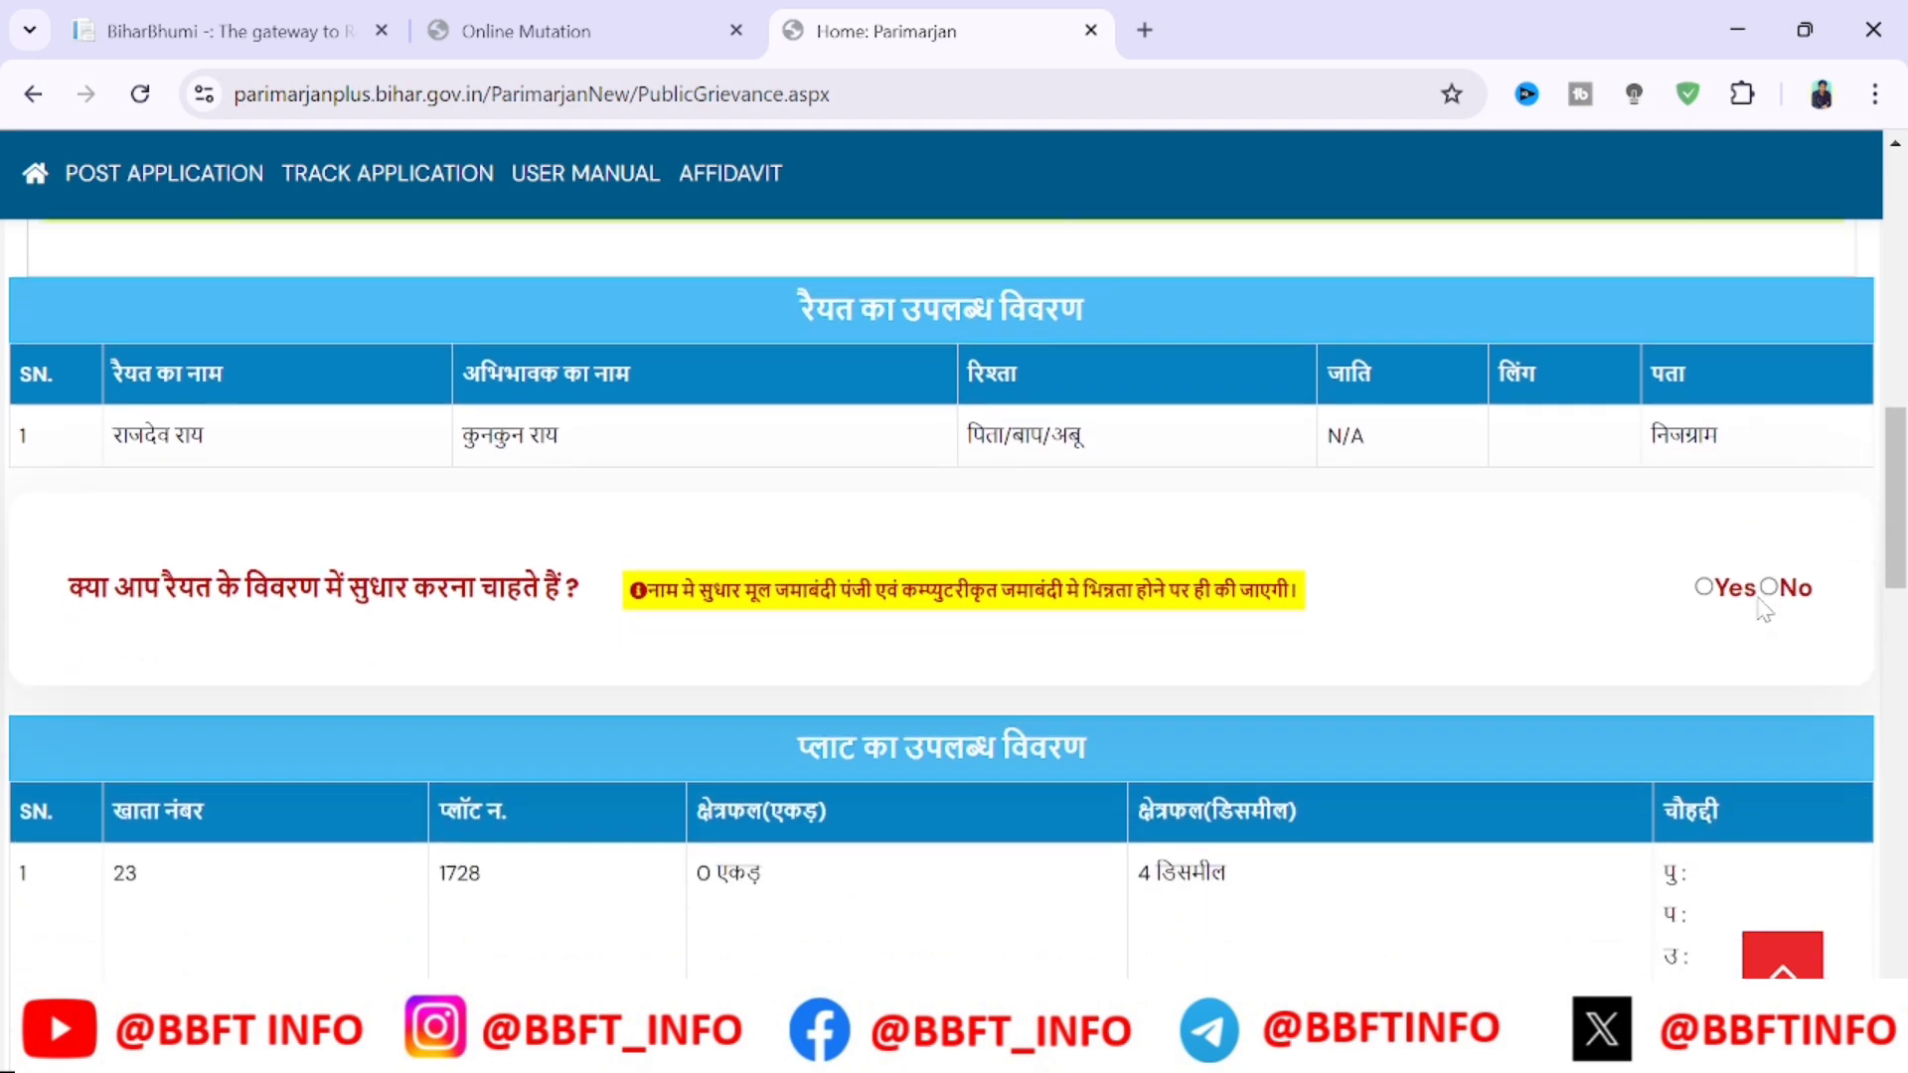
scroll(1764, 610, "up", 2)
scroll(1764, 610, "up", 2)
scroll(1764, 610, "down", 2)
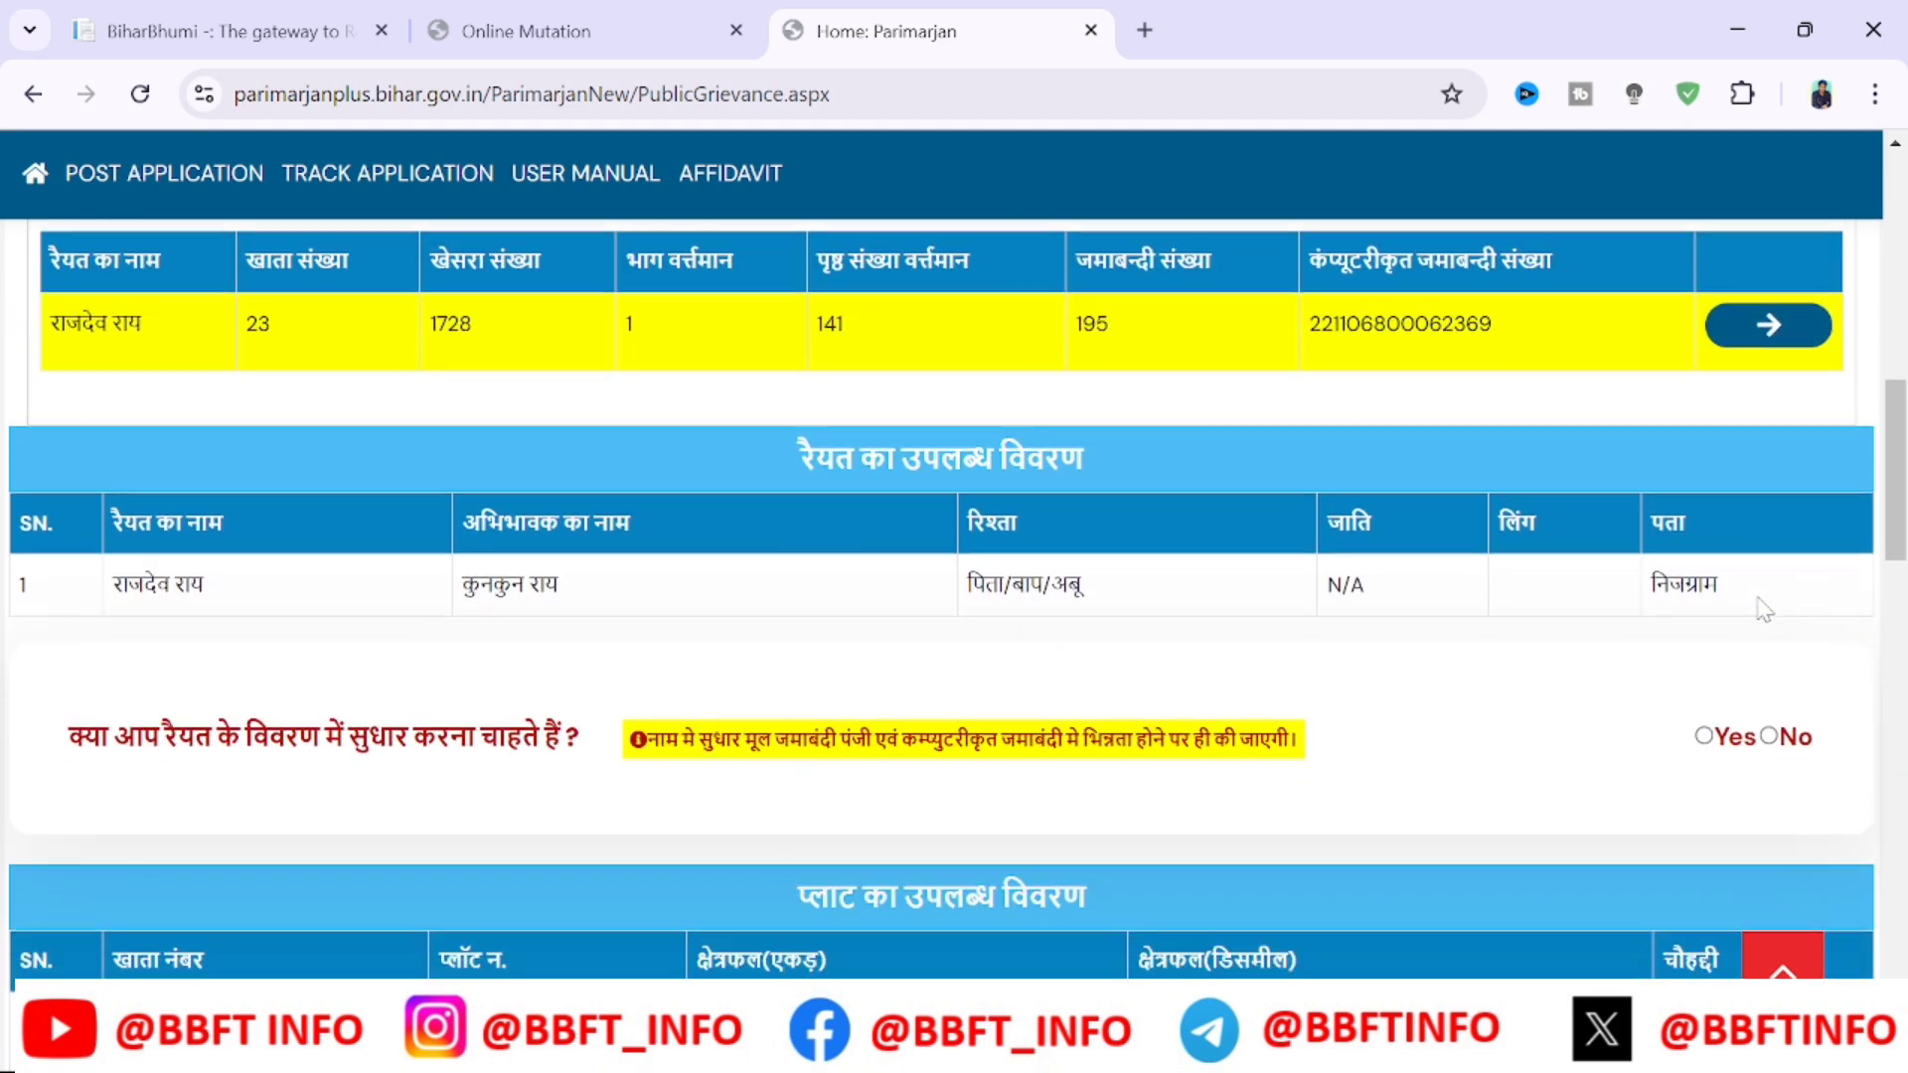
scroll(1764, 610, "down", 1)
scroll(1119, 480, "down", 1)
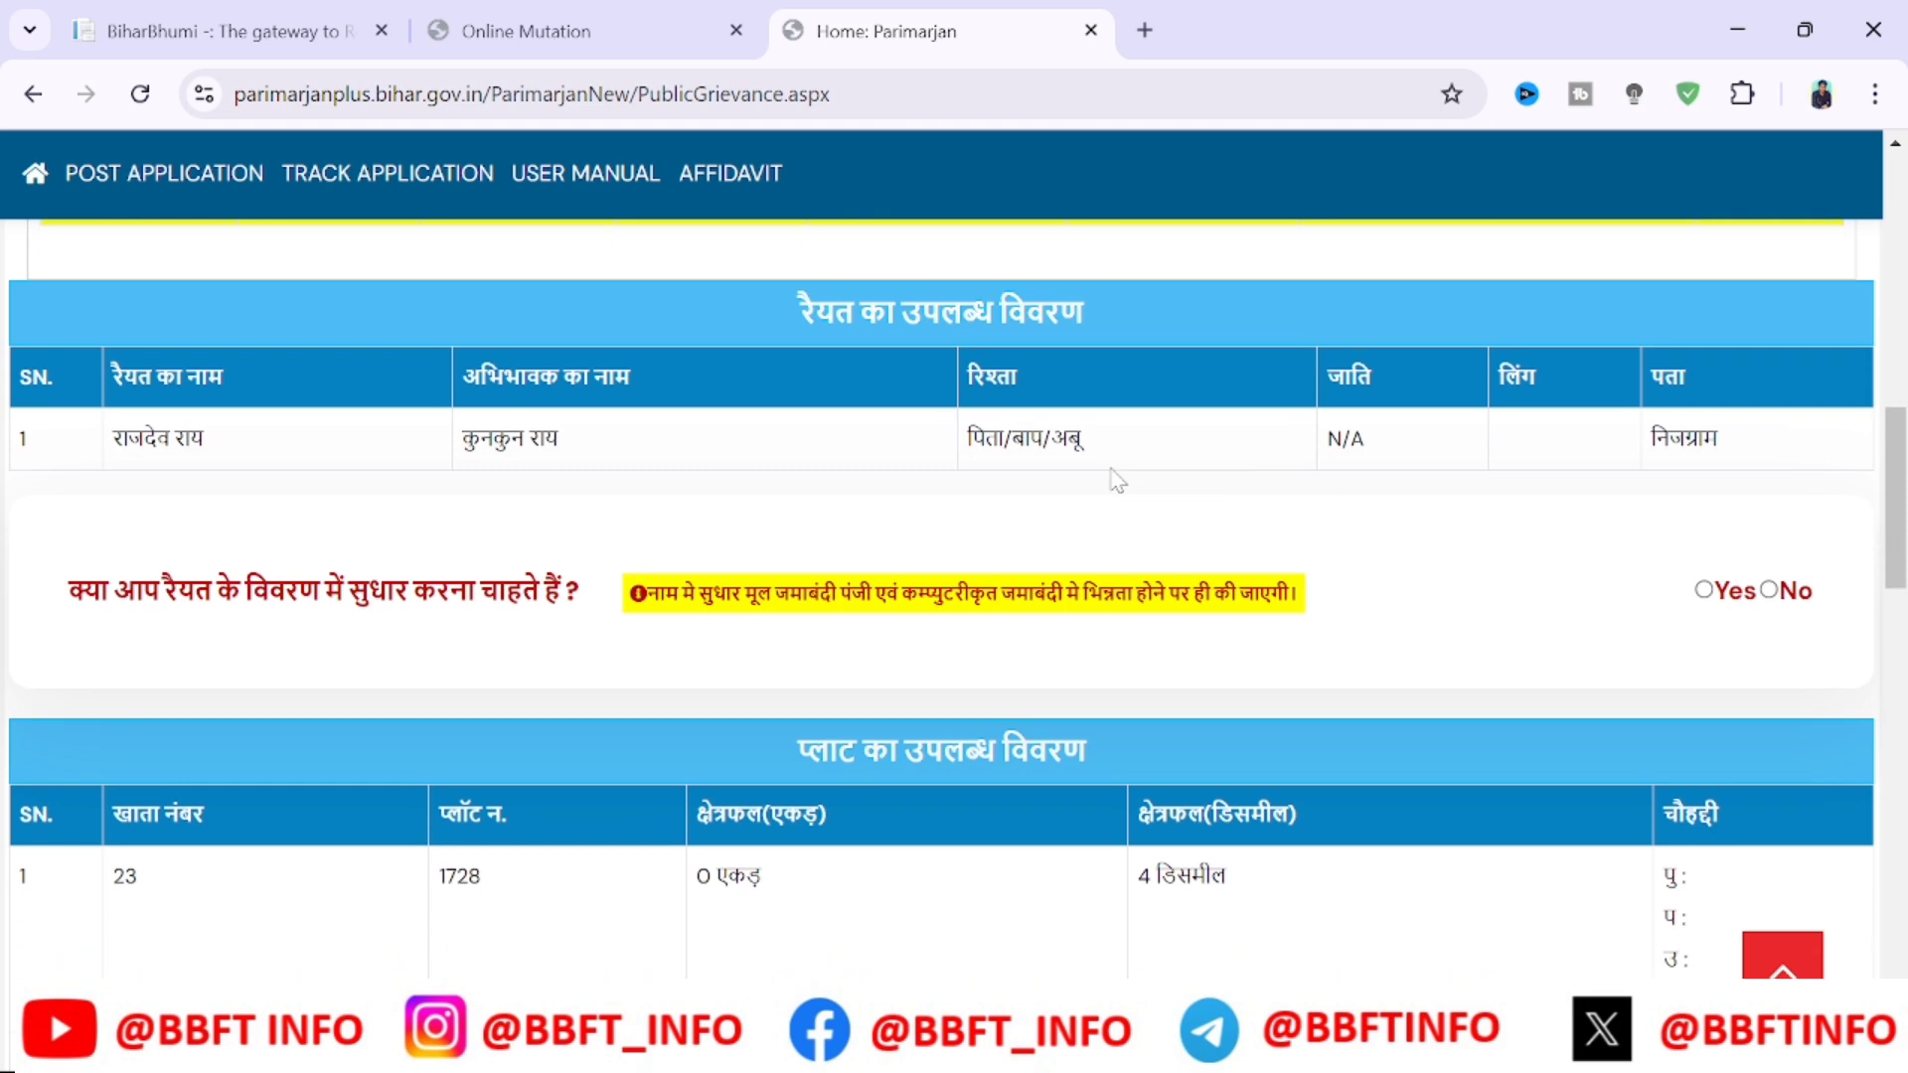
left_click_drag(789, 300, 1103, 310)
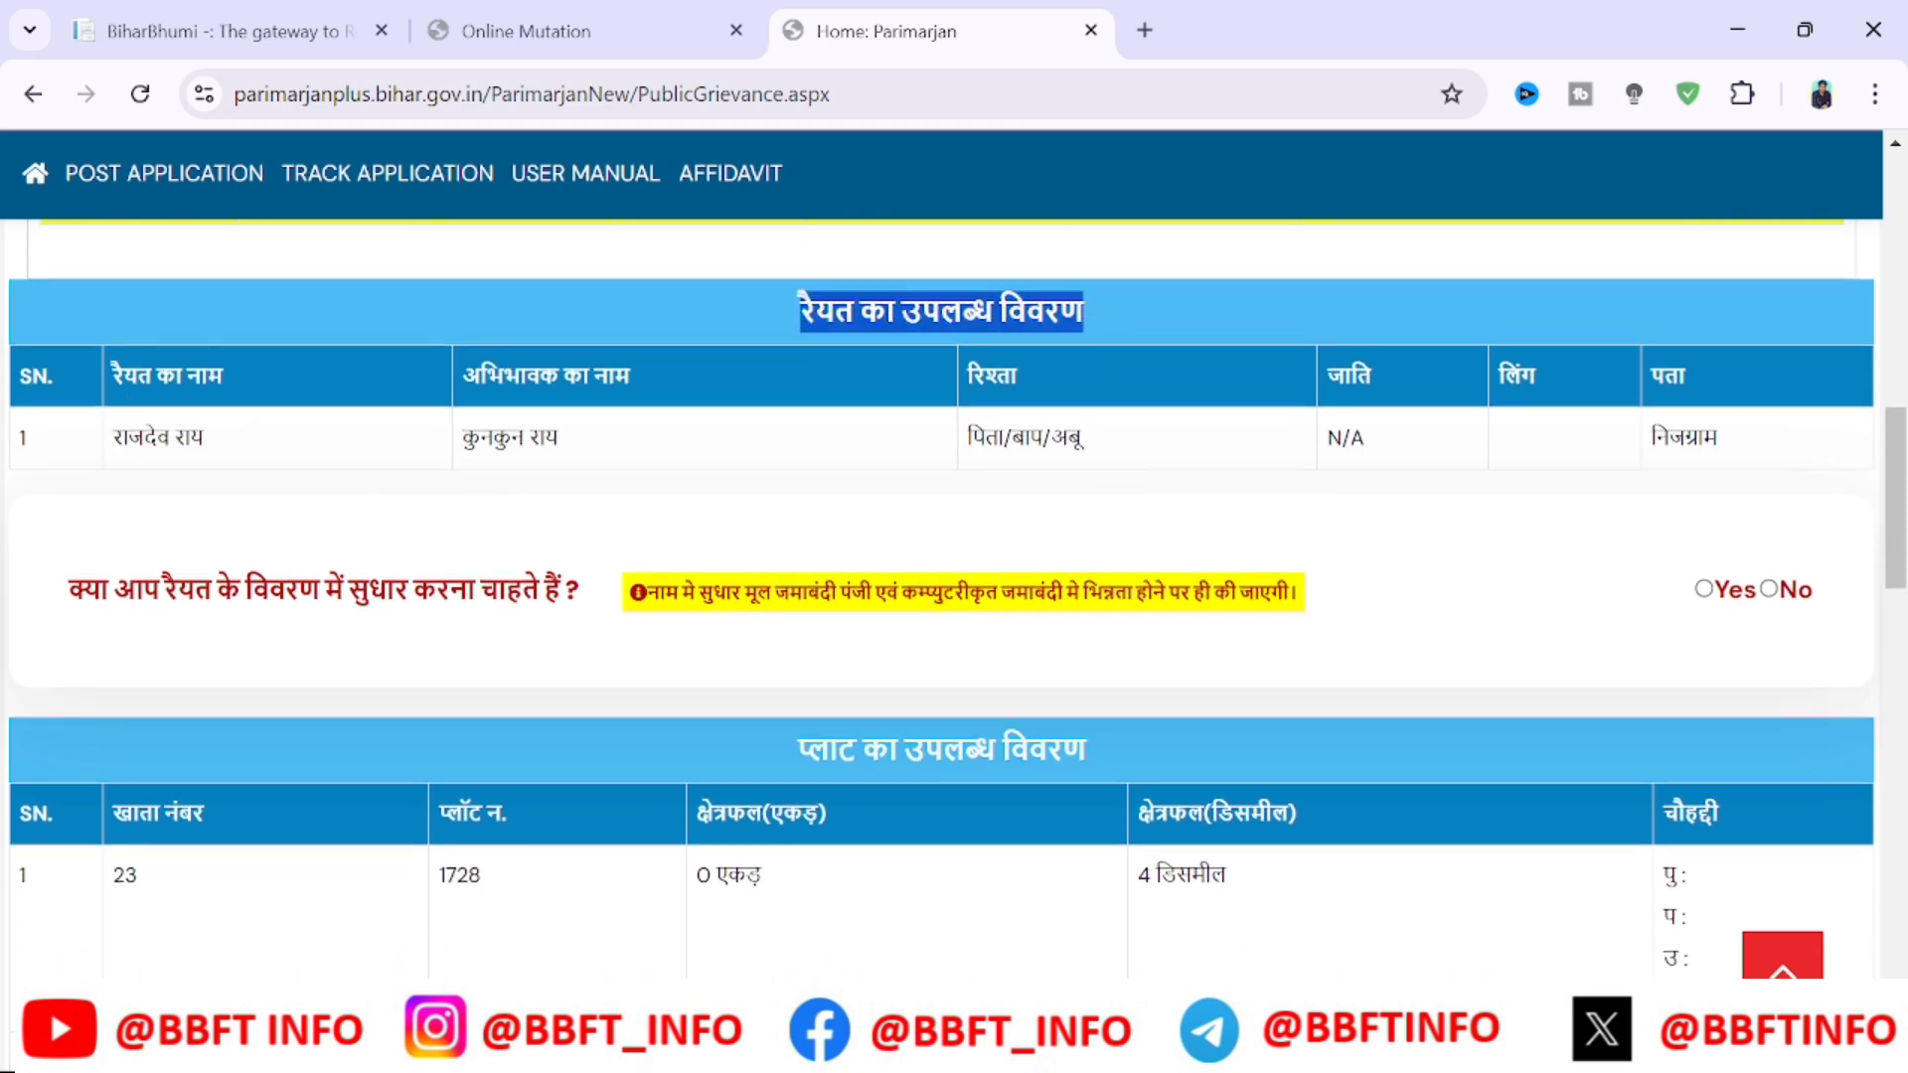
left_click_drag(107, 379, 243, 381)
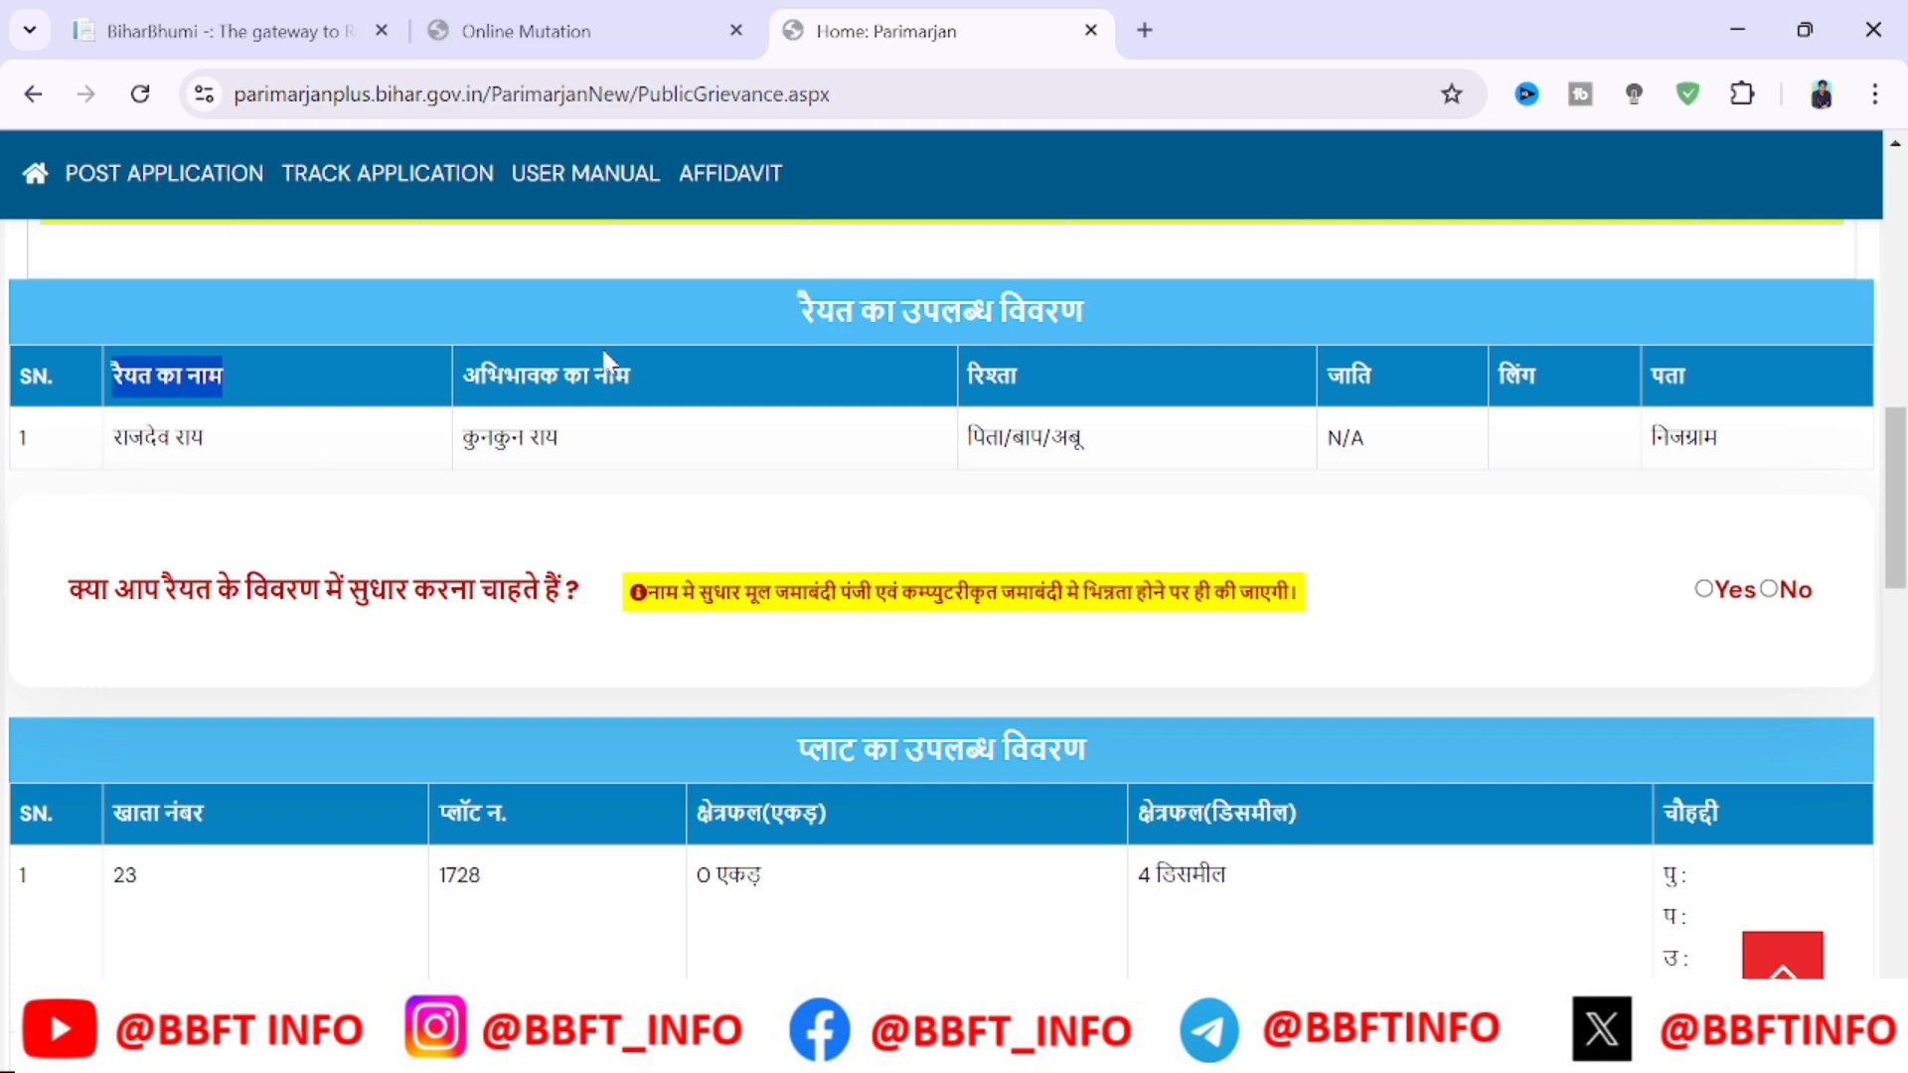
left_click(461, 379)
left_click_drag(460, 378, 679, 409)
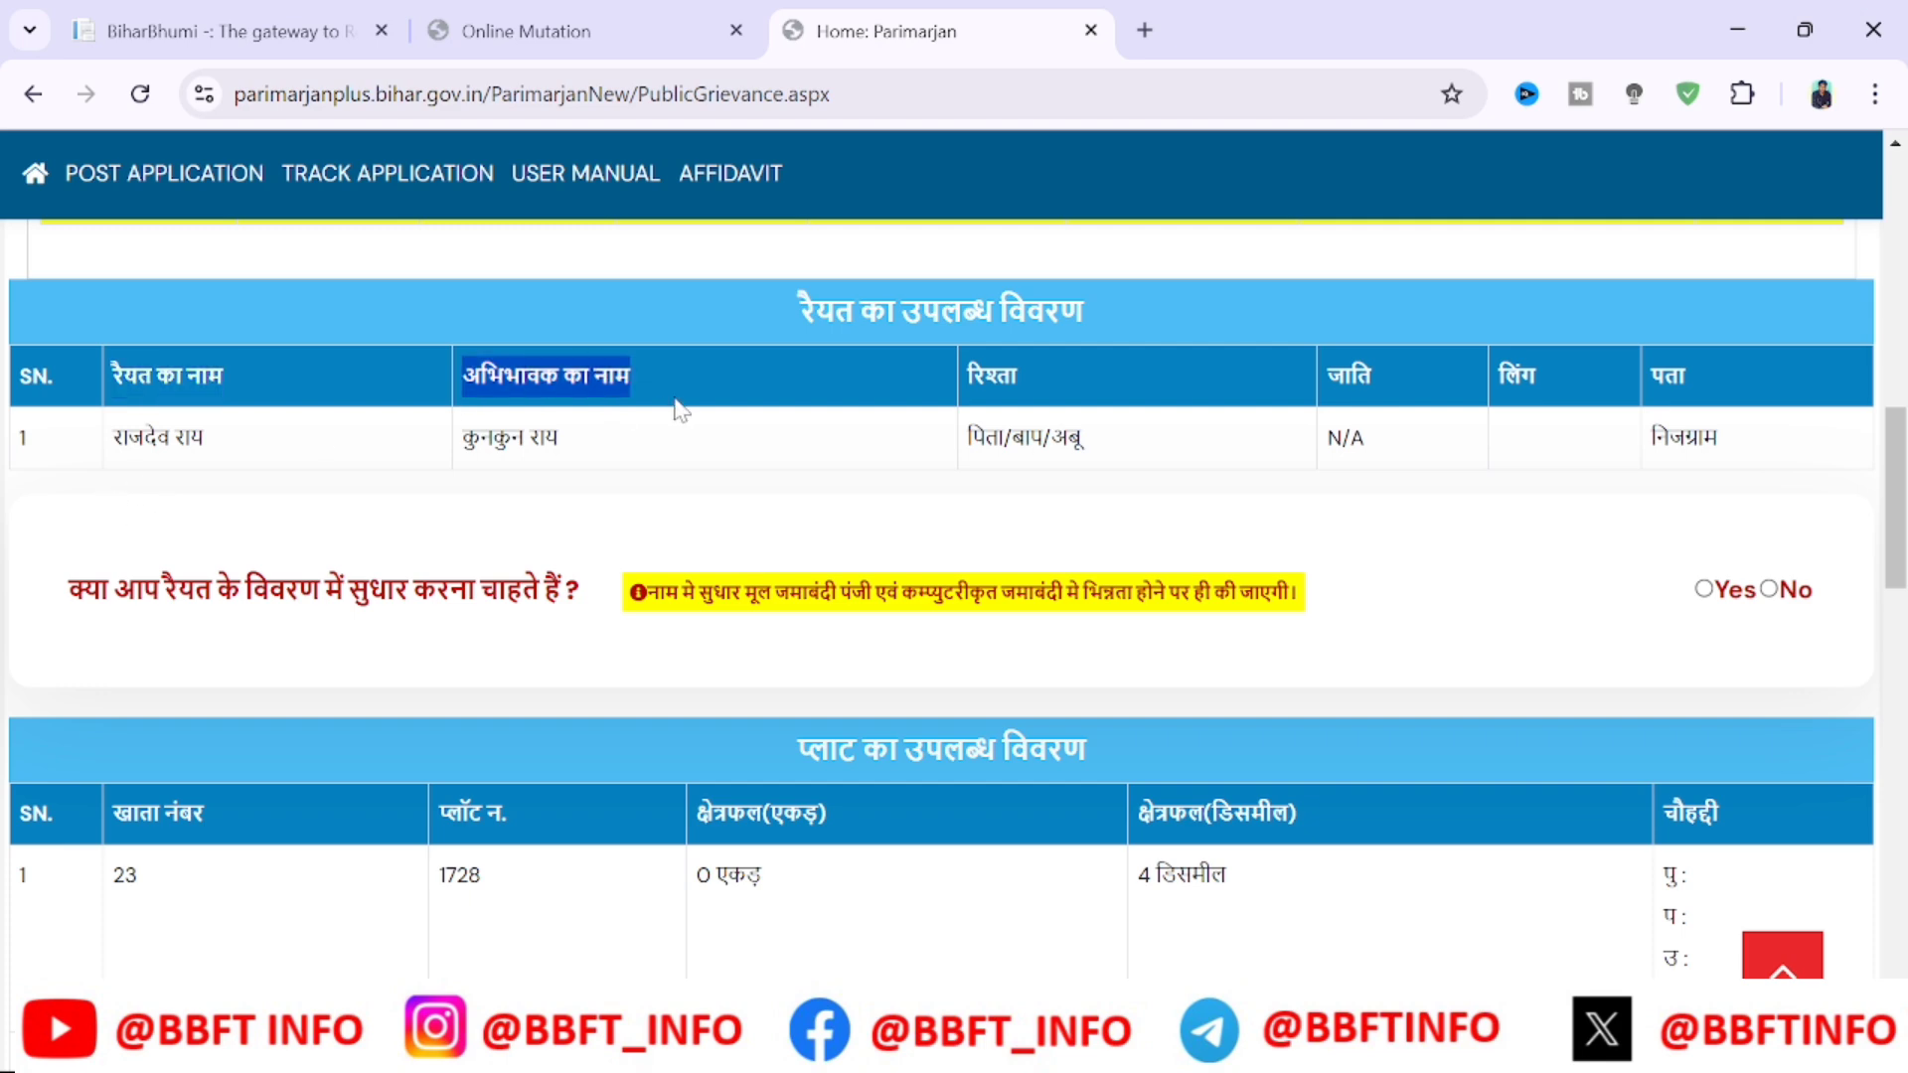
left_click_drag(964, 383, 1536, 383)
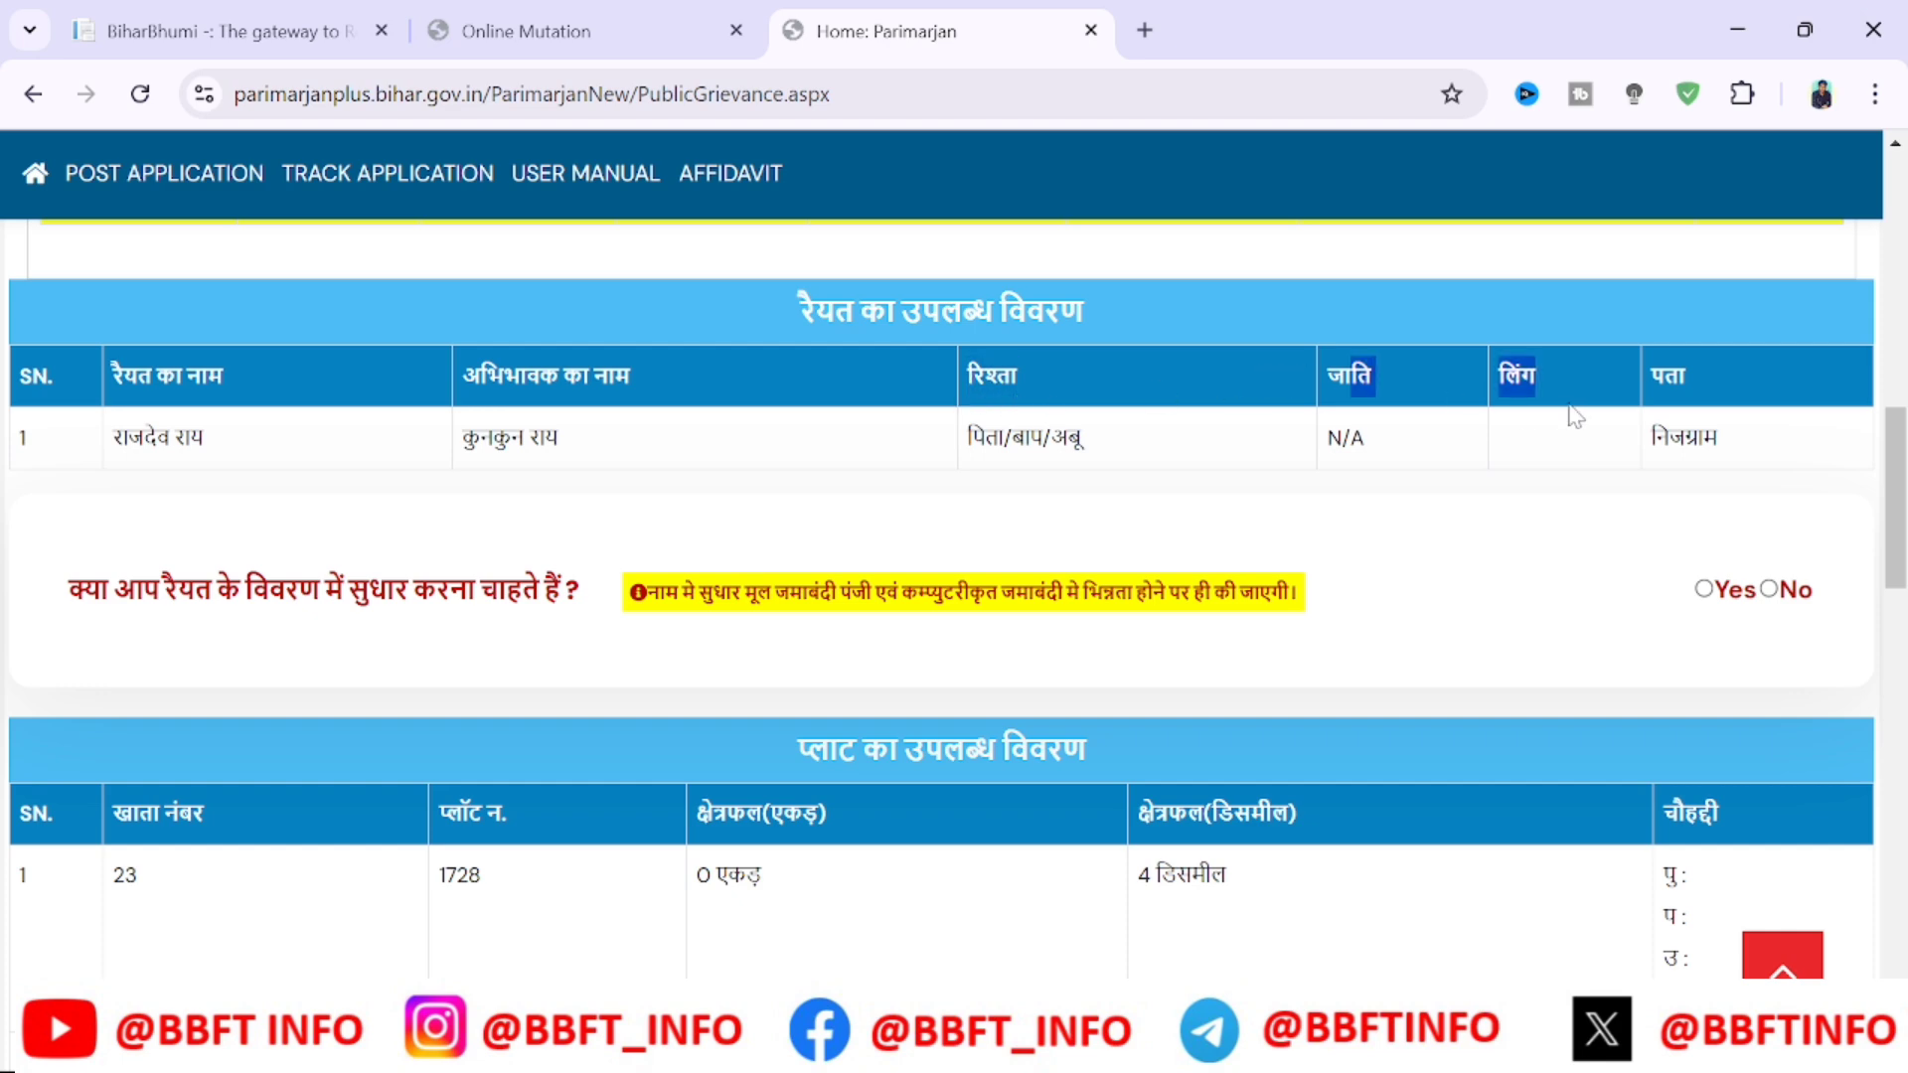
left_click(1699, 396)
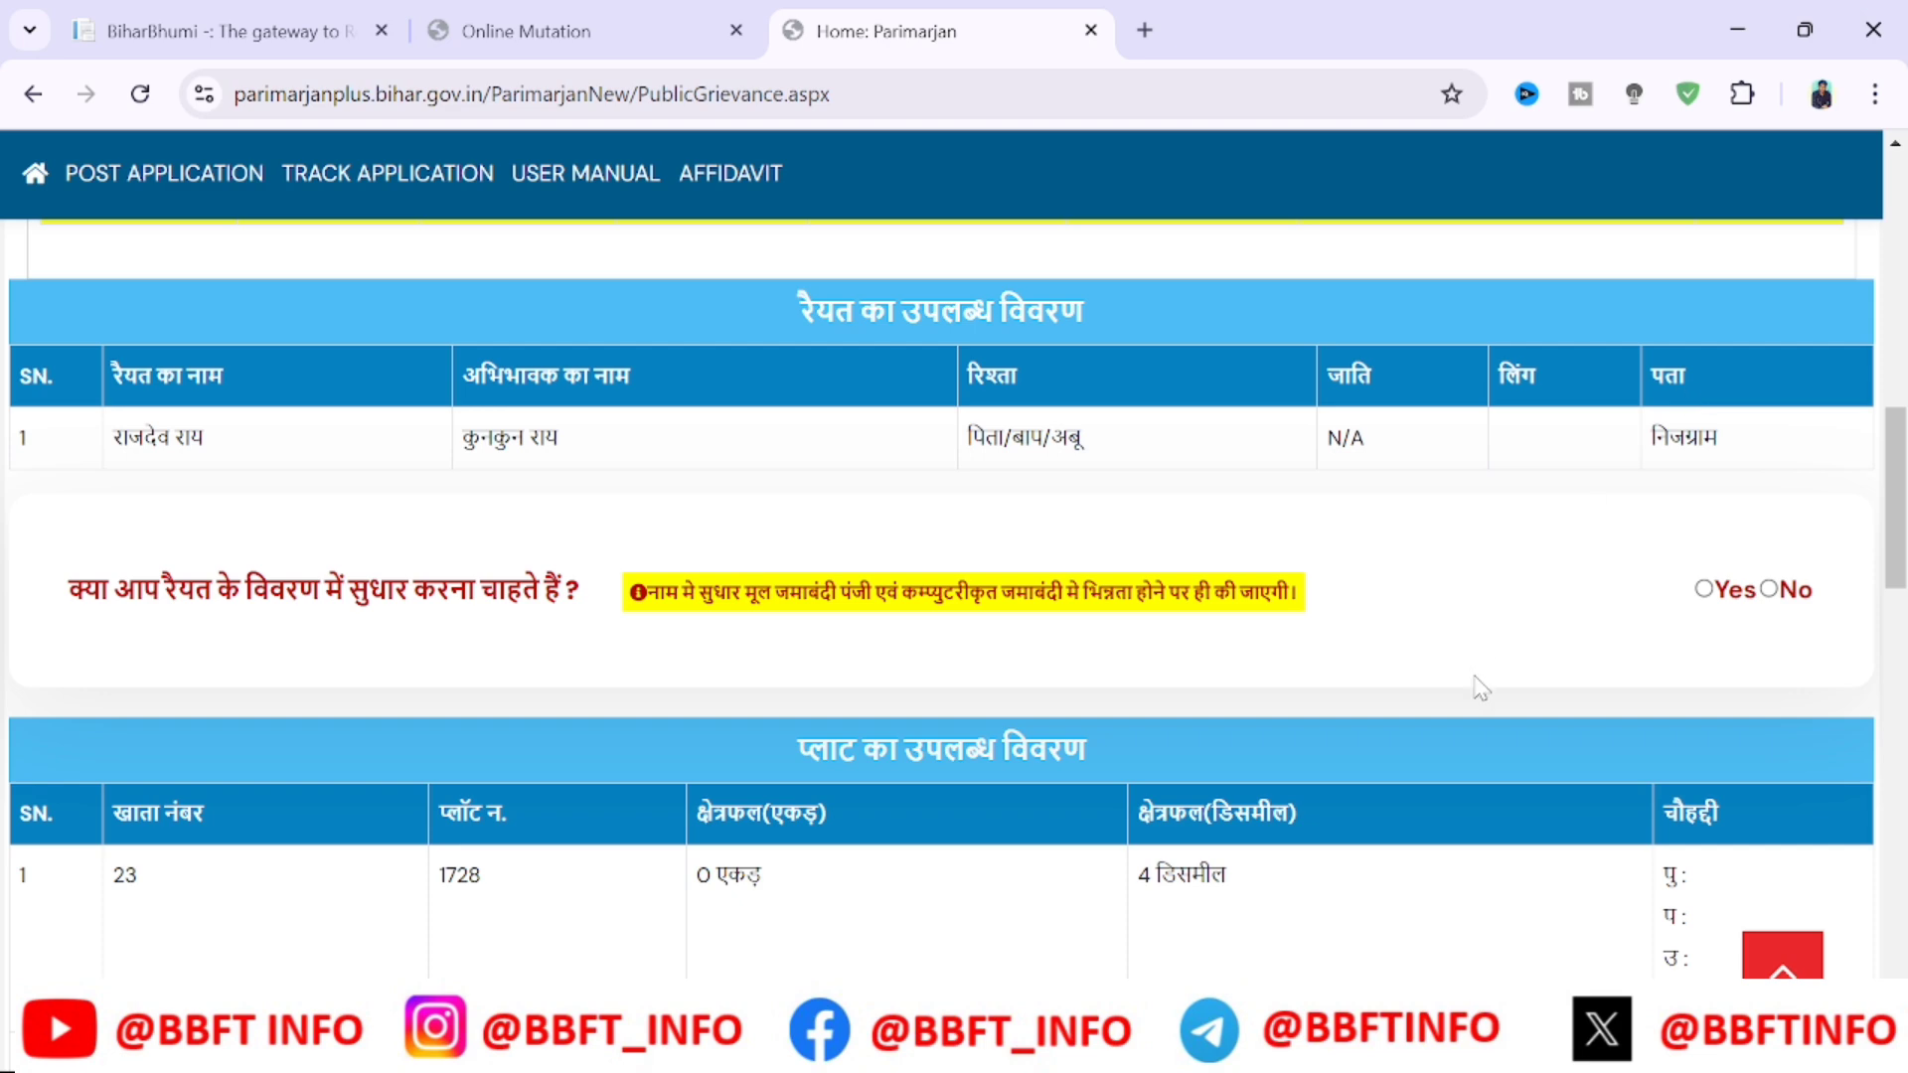
scroll(1475, 683, "down", 1)
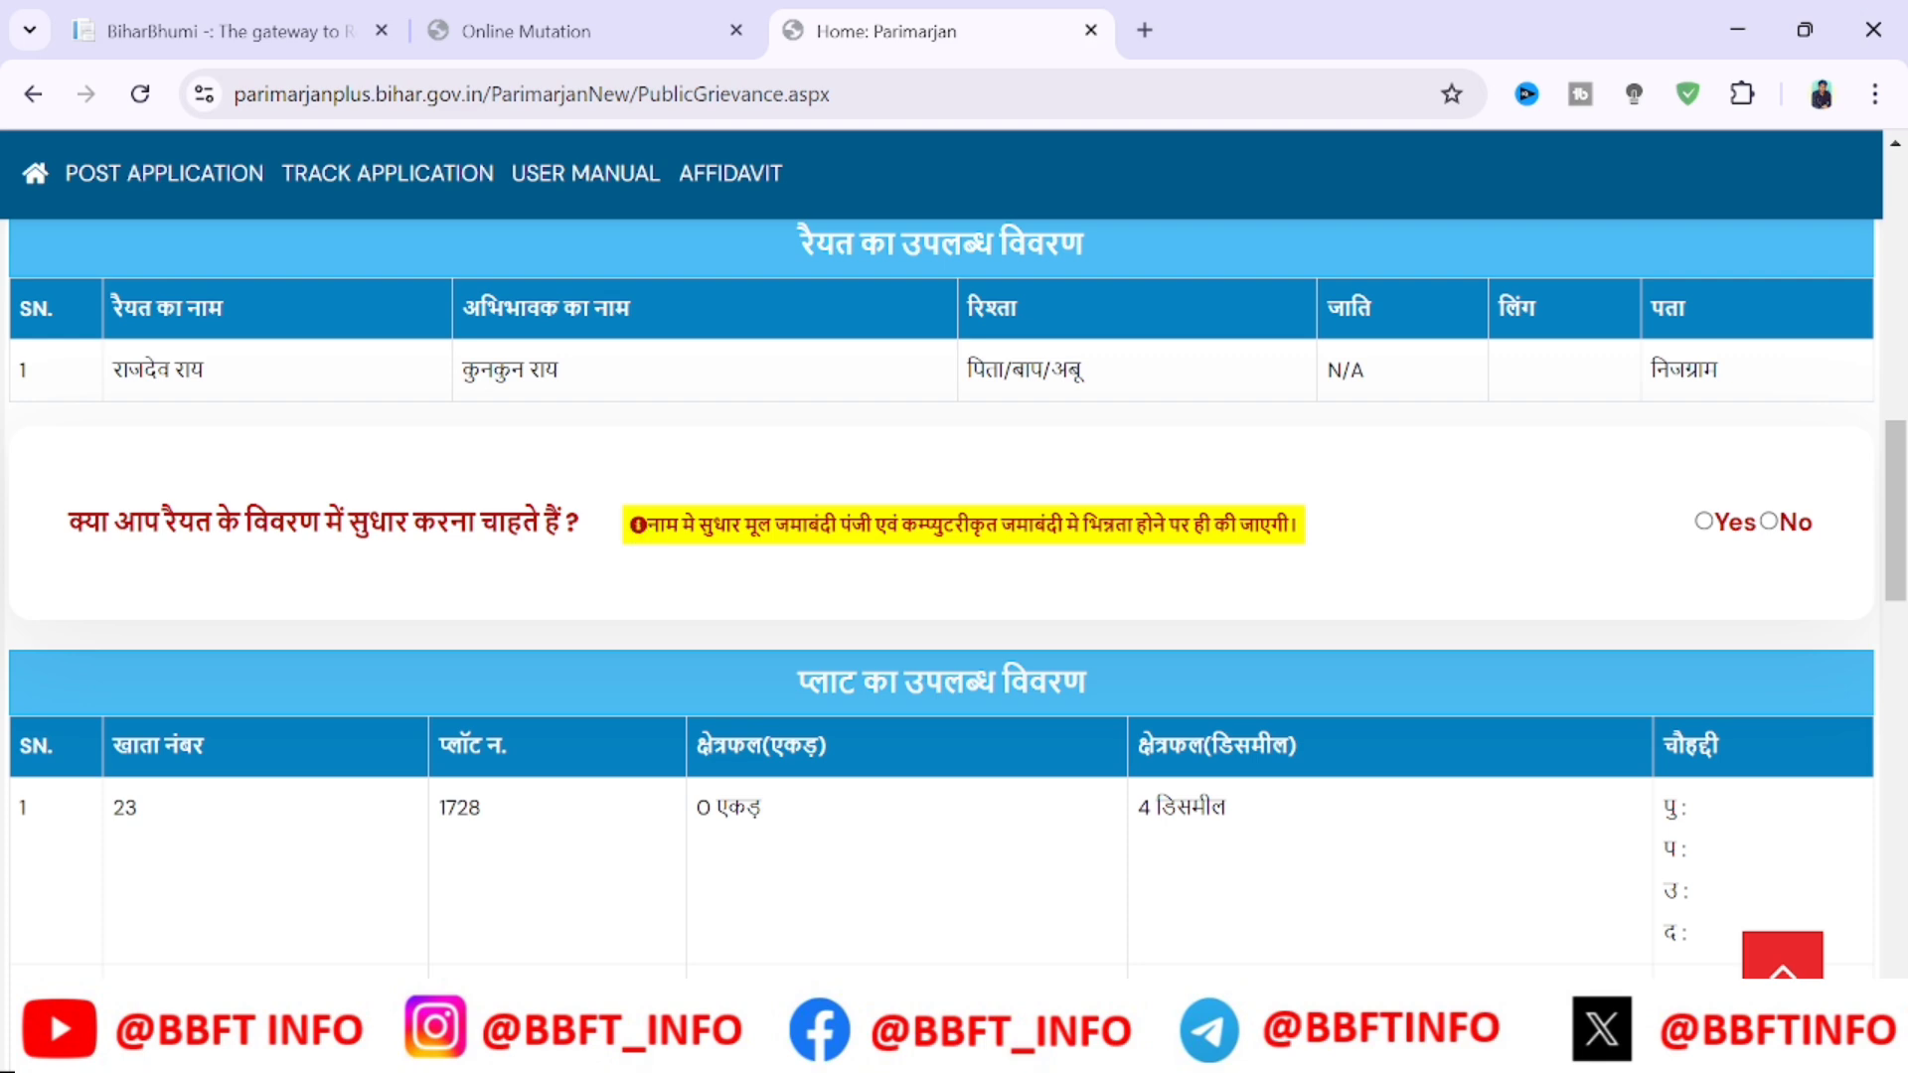
left_click_drag(647, 523, 1291, 524)
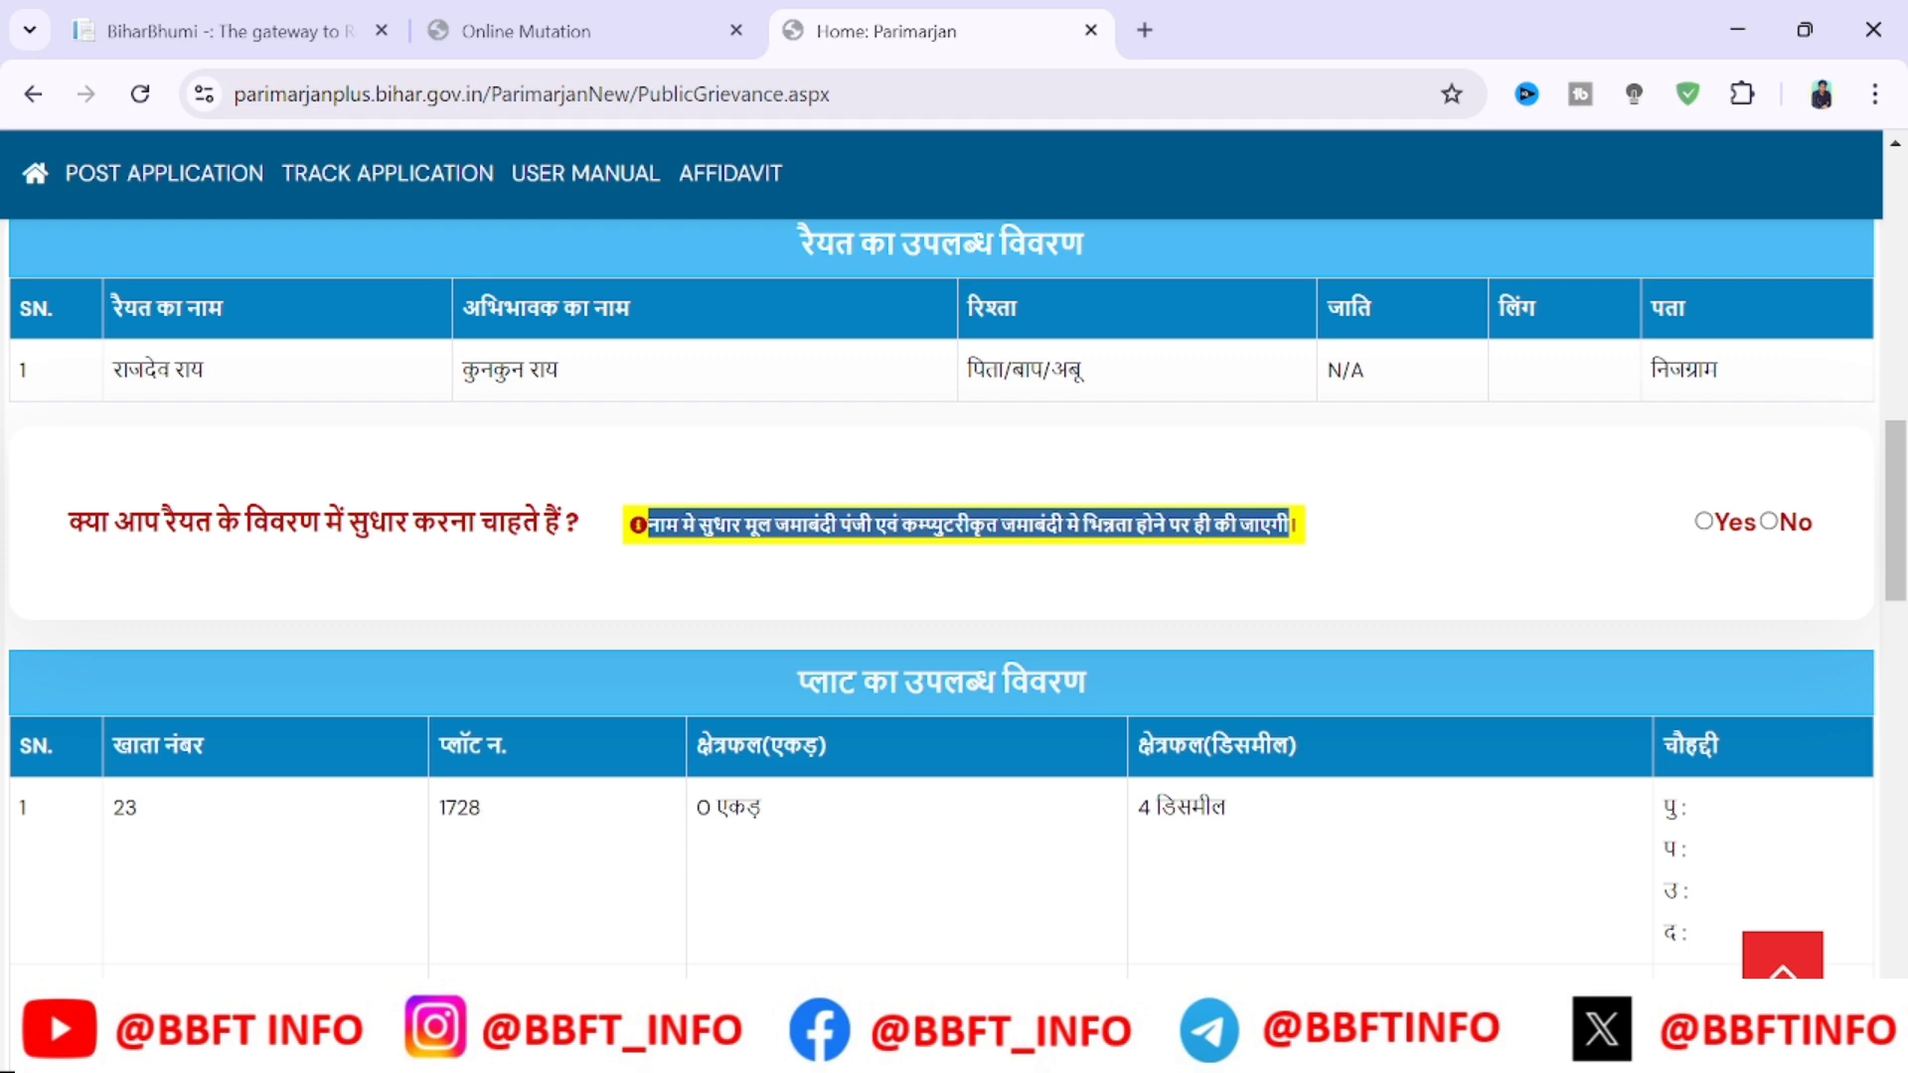
Step: Choose to correct raiyat details and request a change on the raiyat's row
left_click(1705, 524)
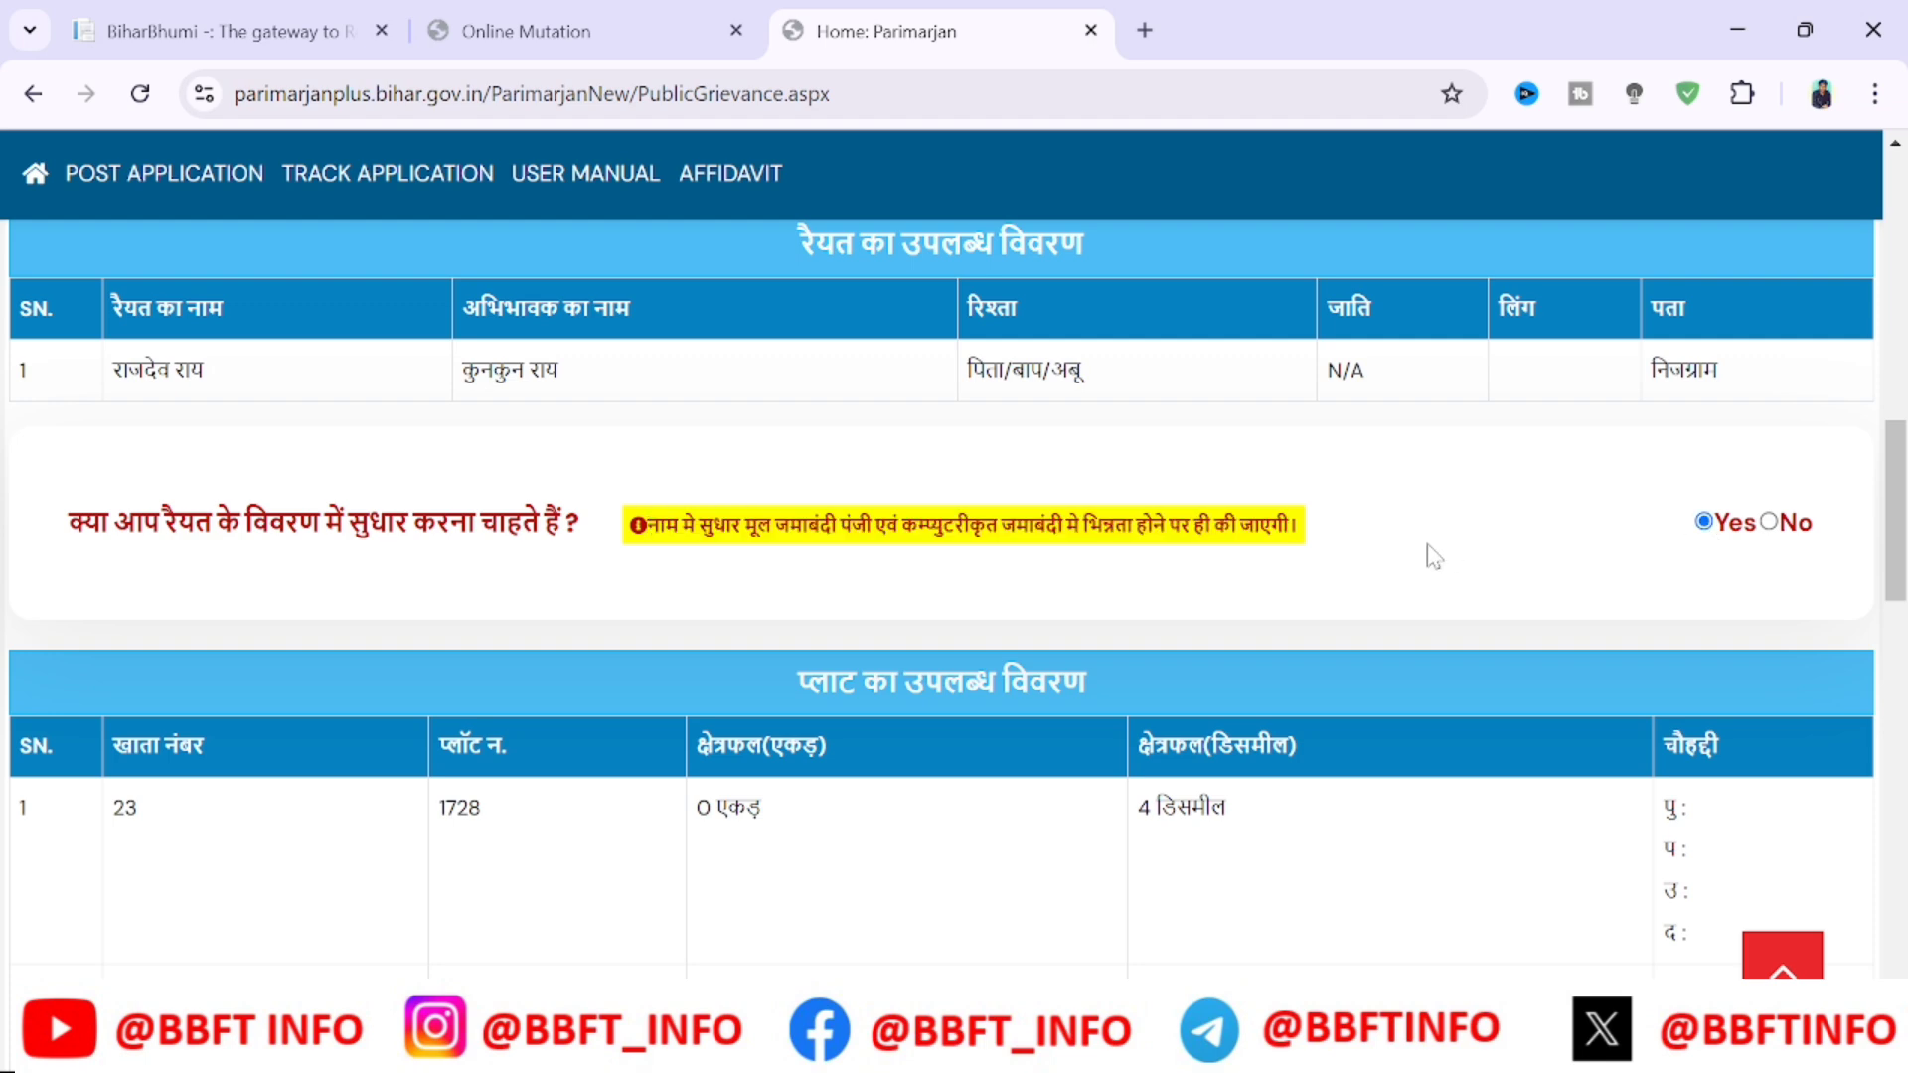
scroll(1431, 557, "down", 5)
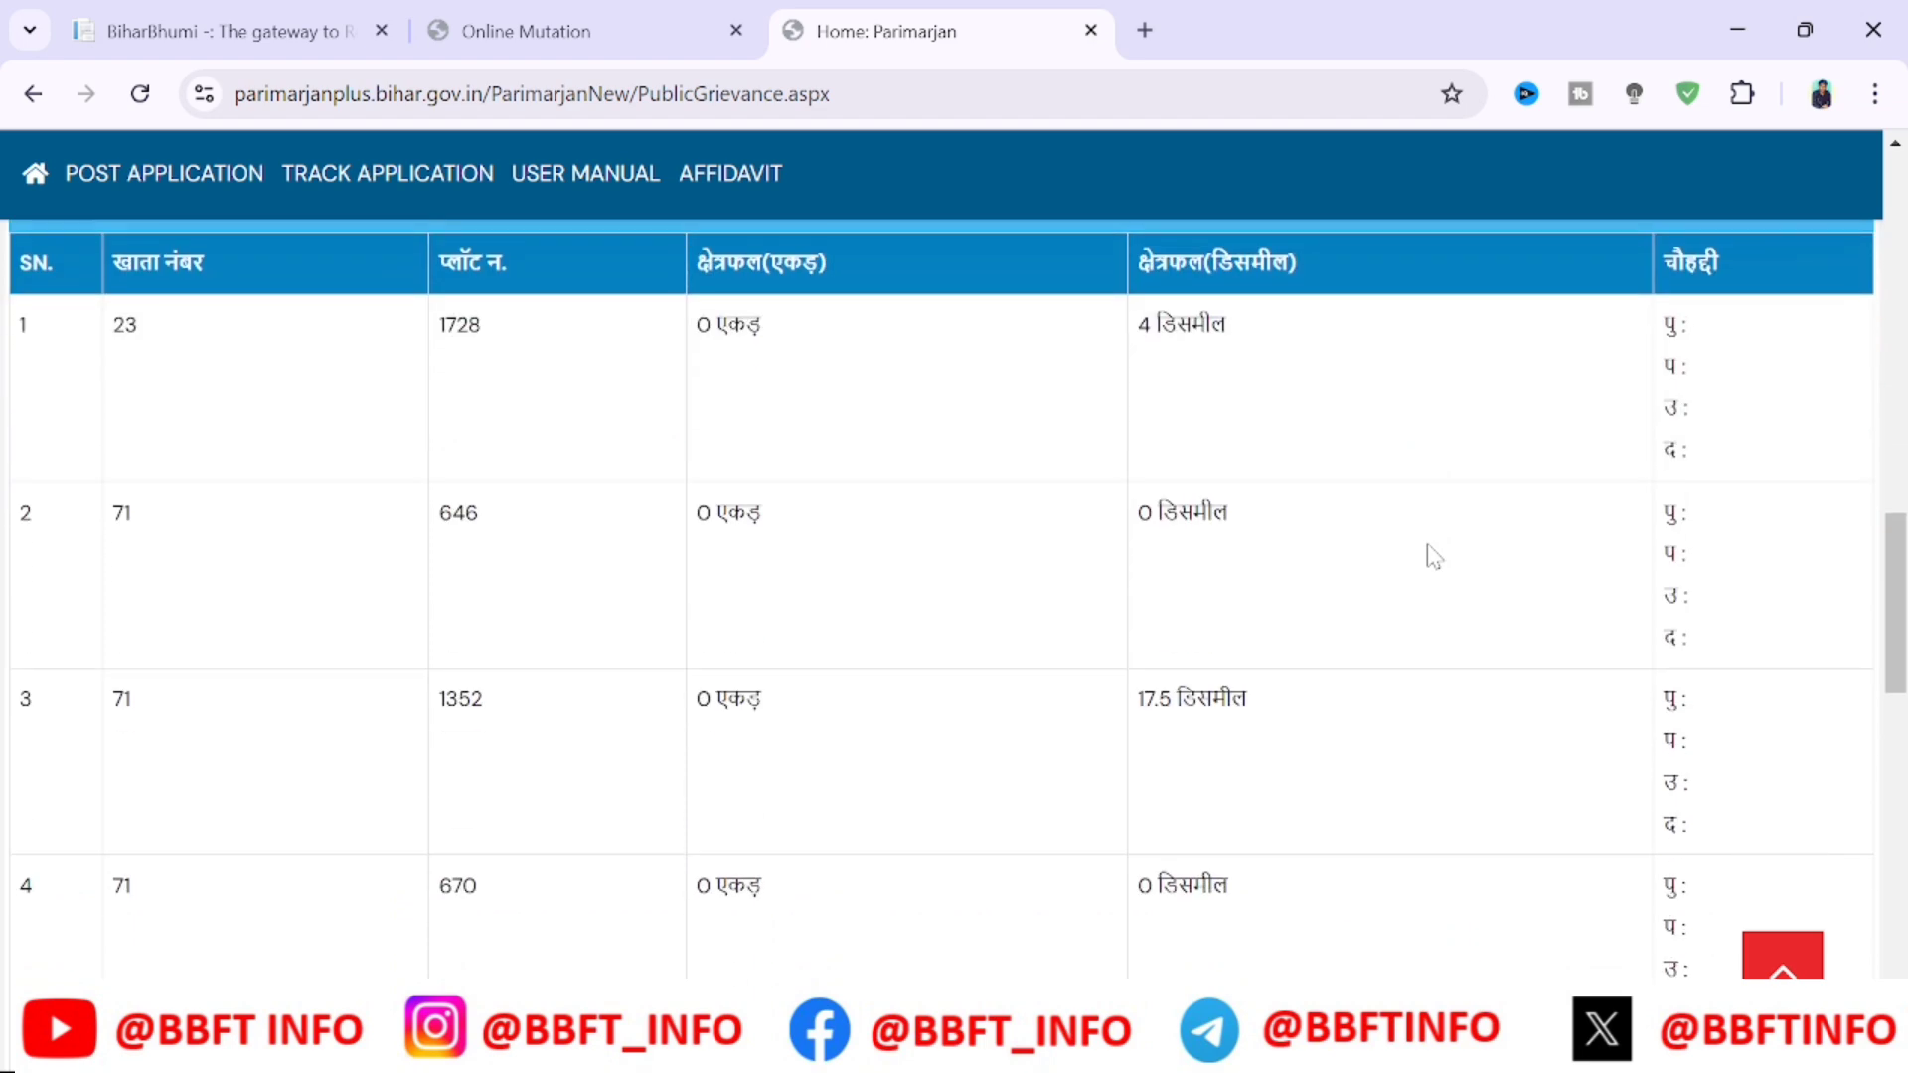
scroll(1431, 556, "down", 3)
scroll(1431, 557, "up", 10)
scroll(1431, 557, "down", 3)
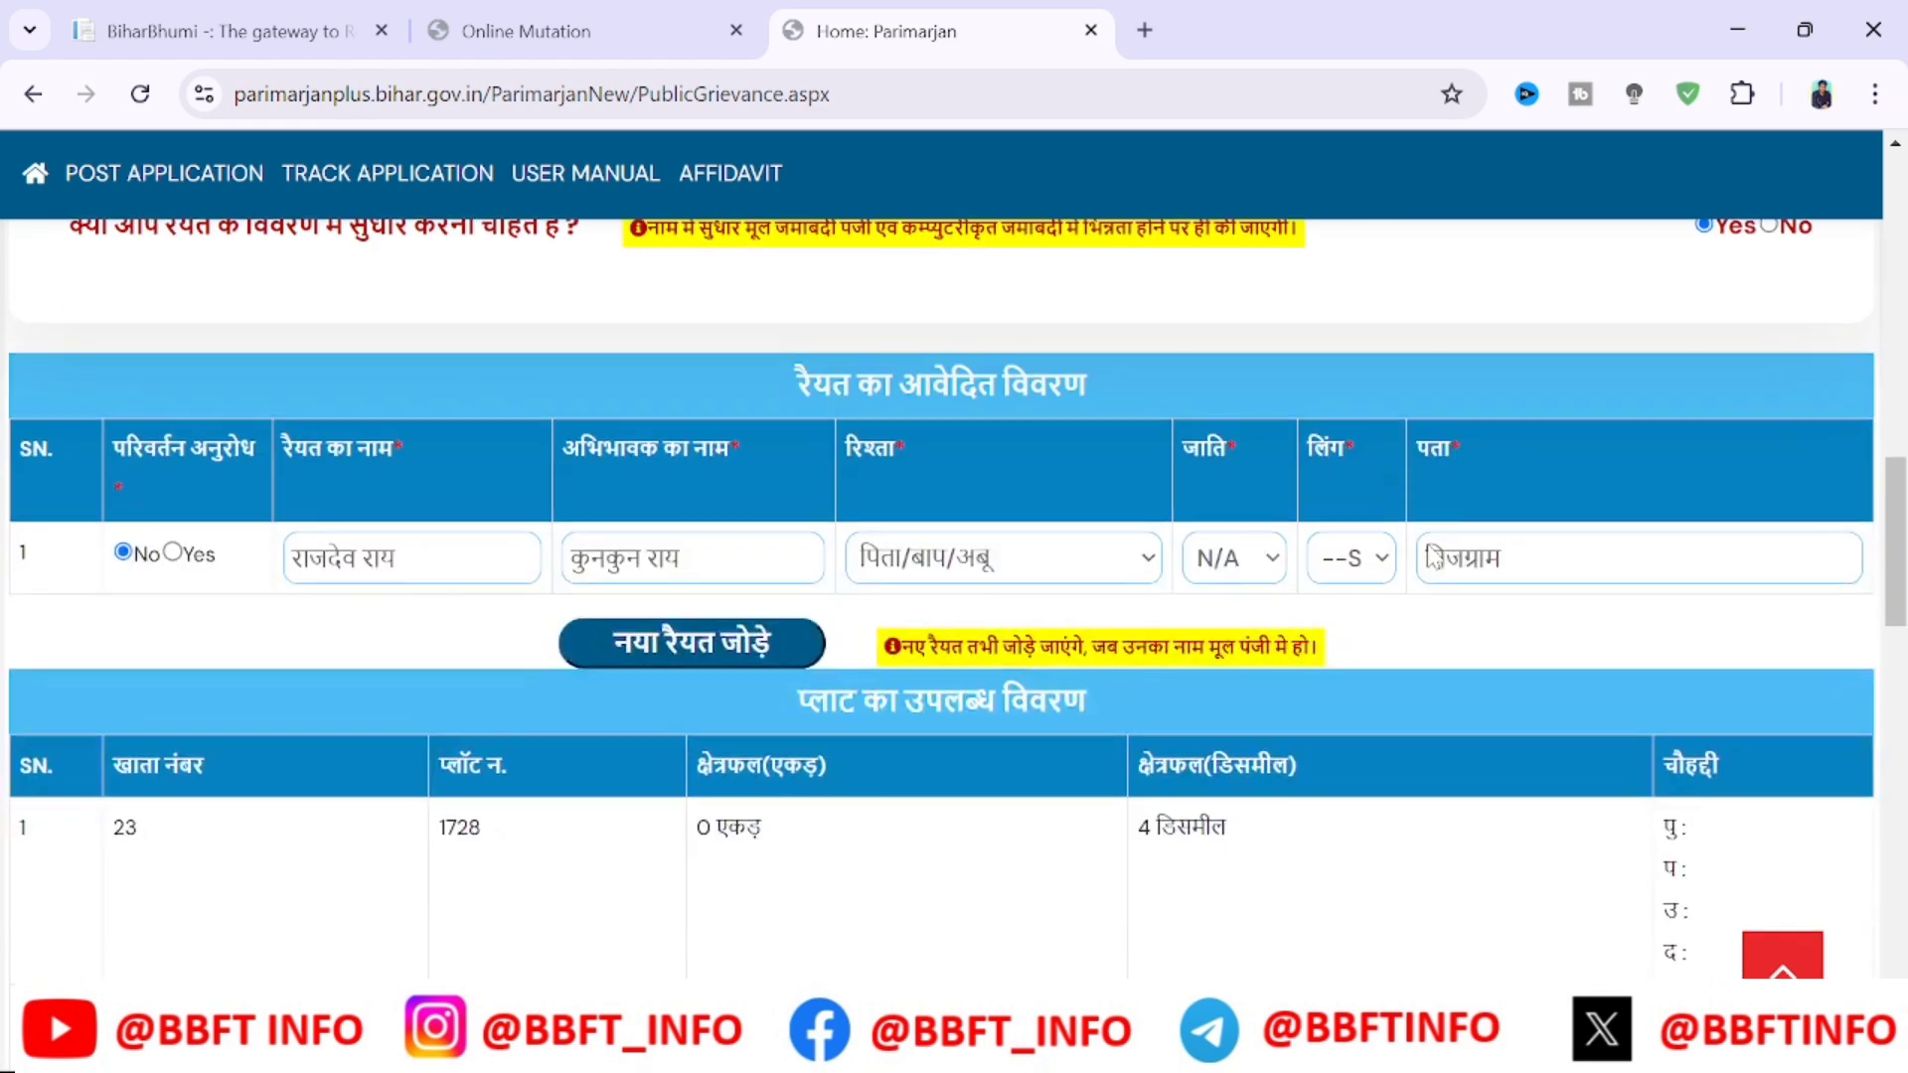
scroll(1431, 557, "up", 1)
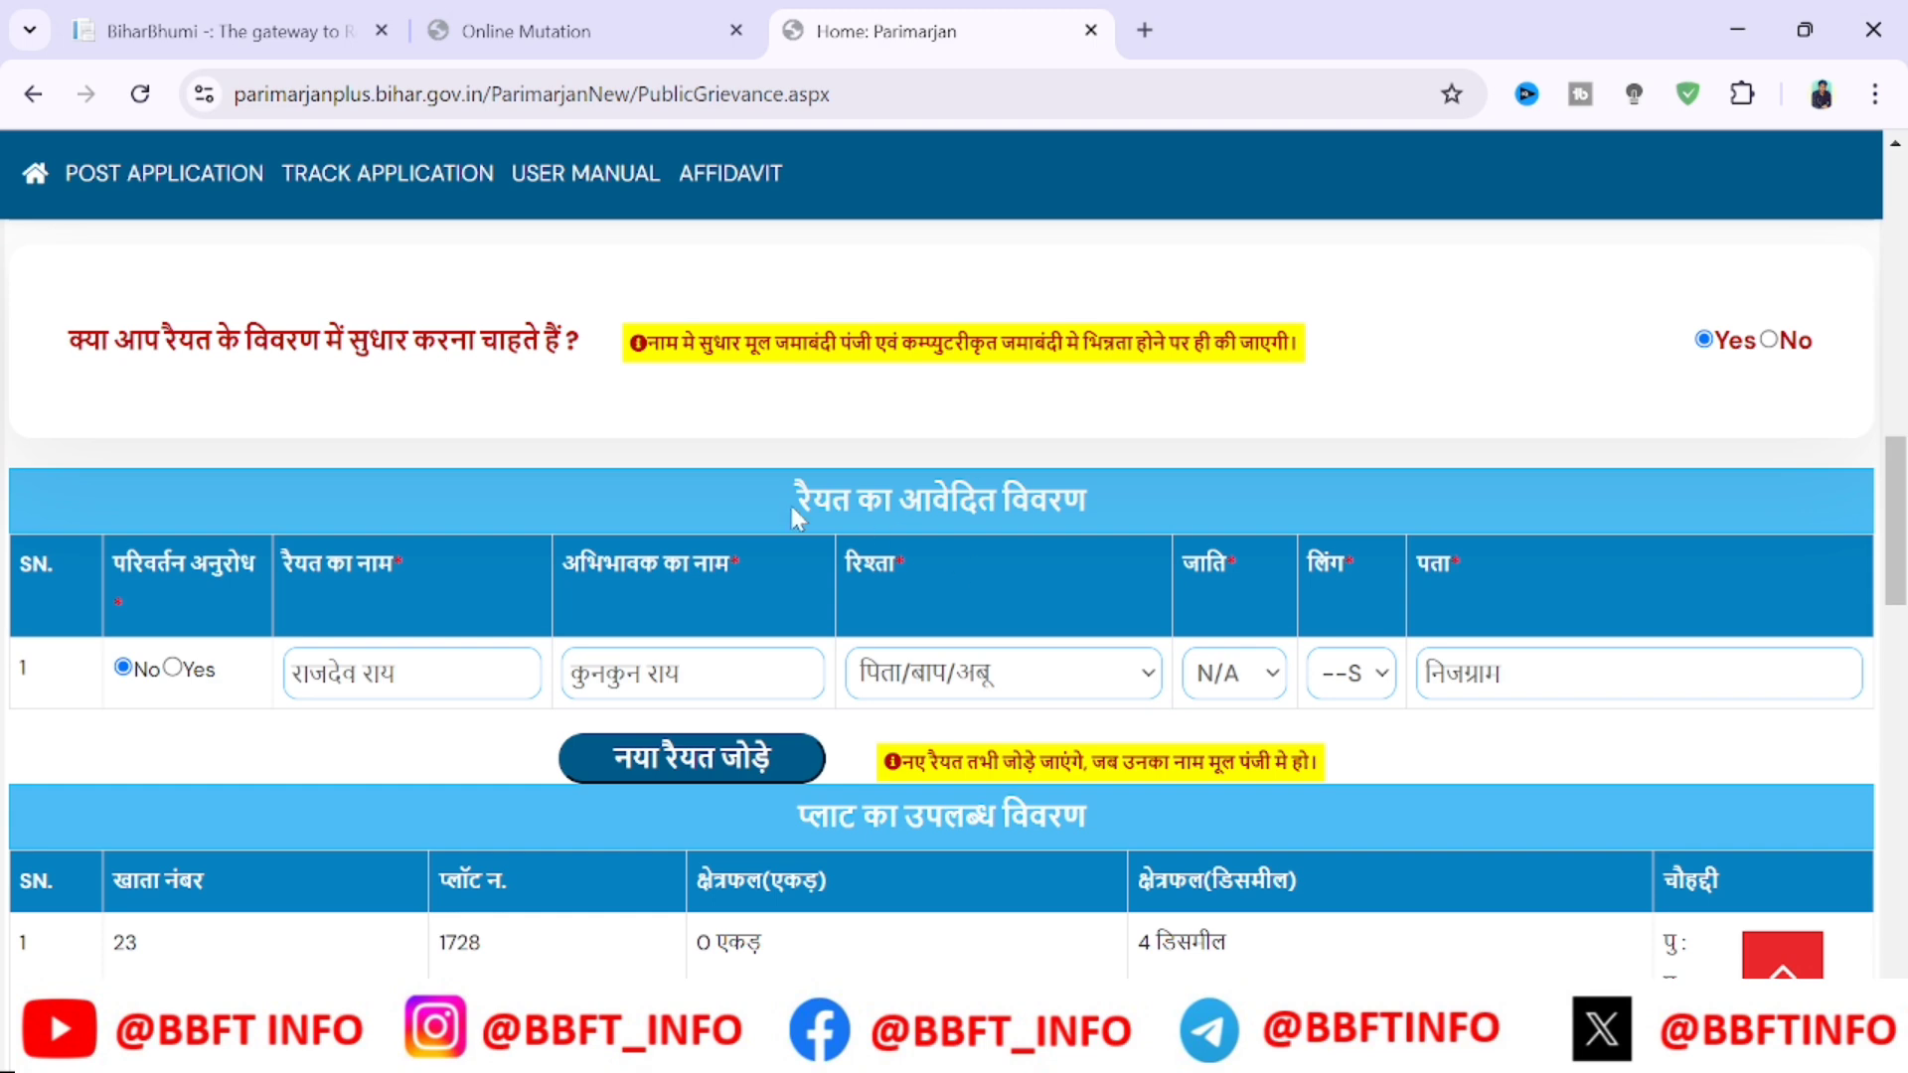
left_click_drag(795, 502, 1093, 507)
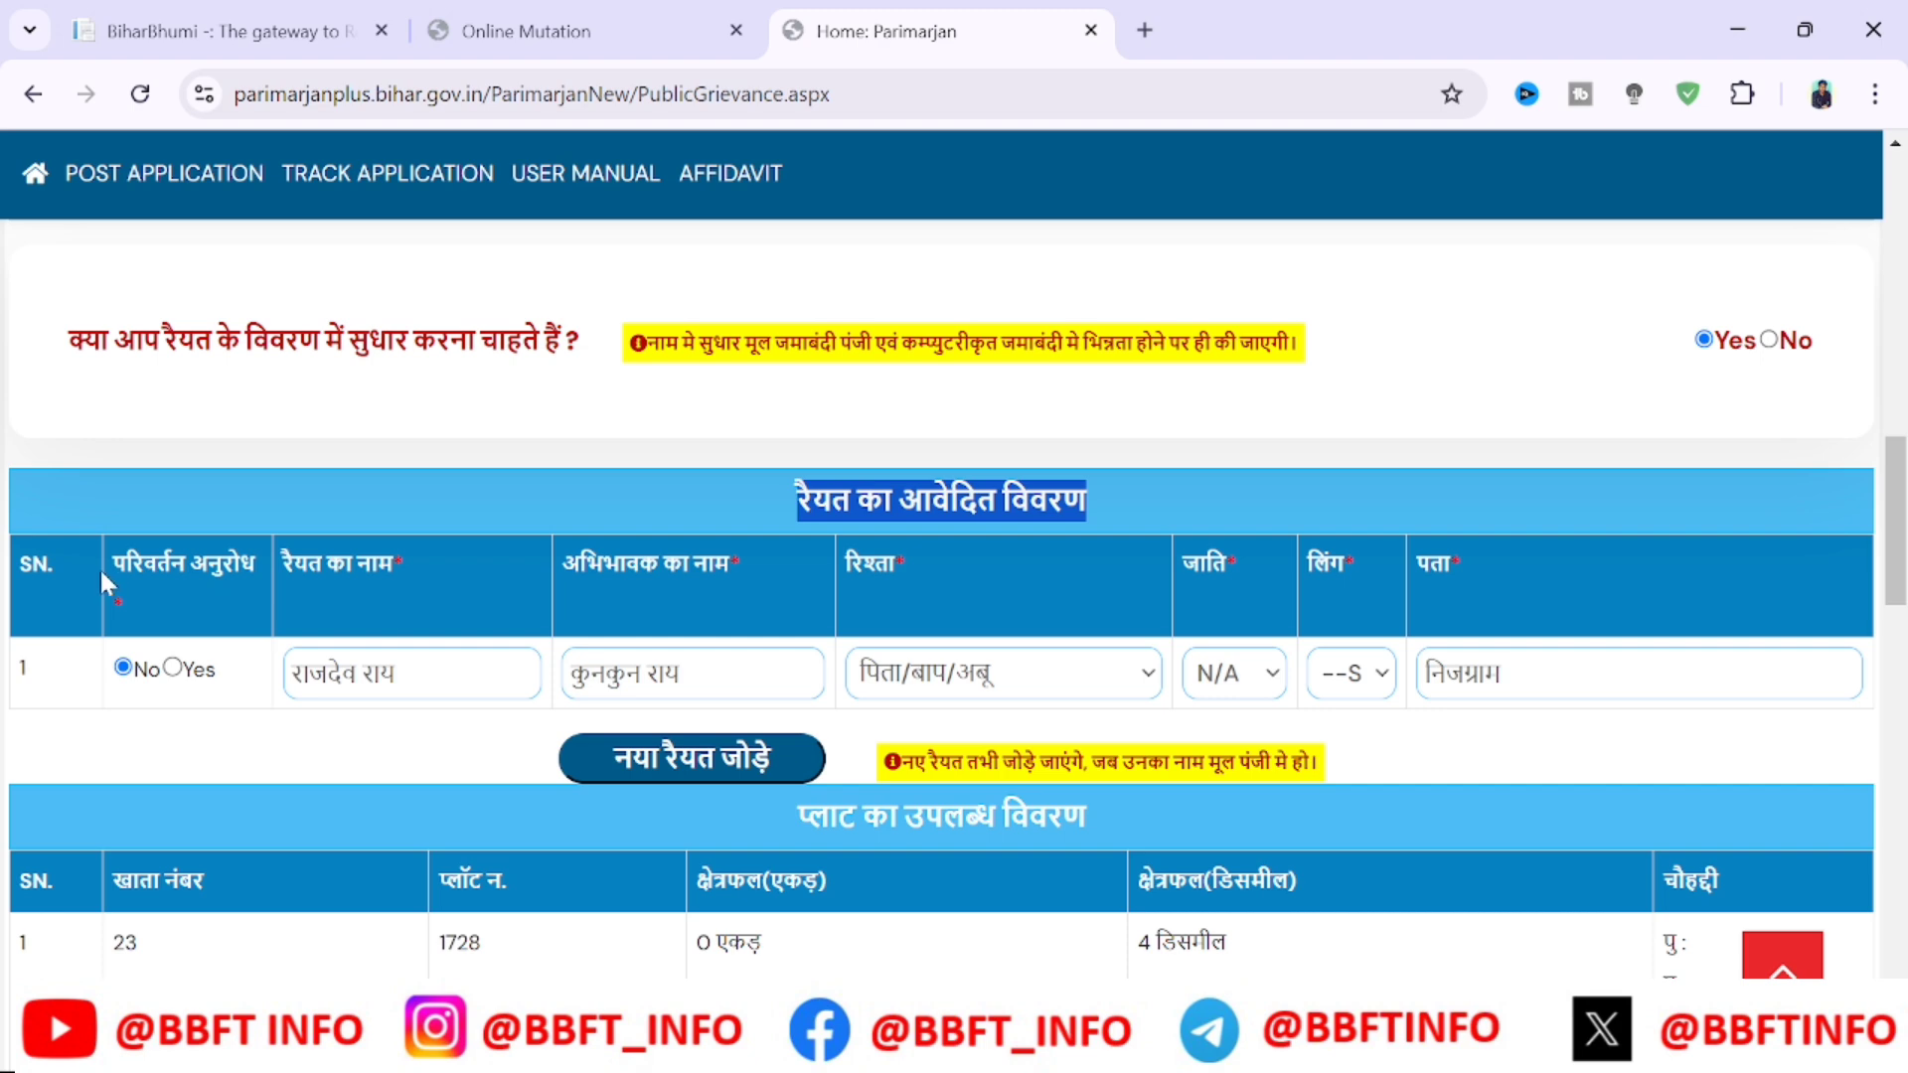
left_click_drag(101, 568, 246, 587)
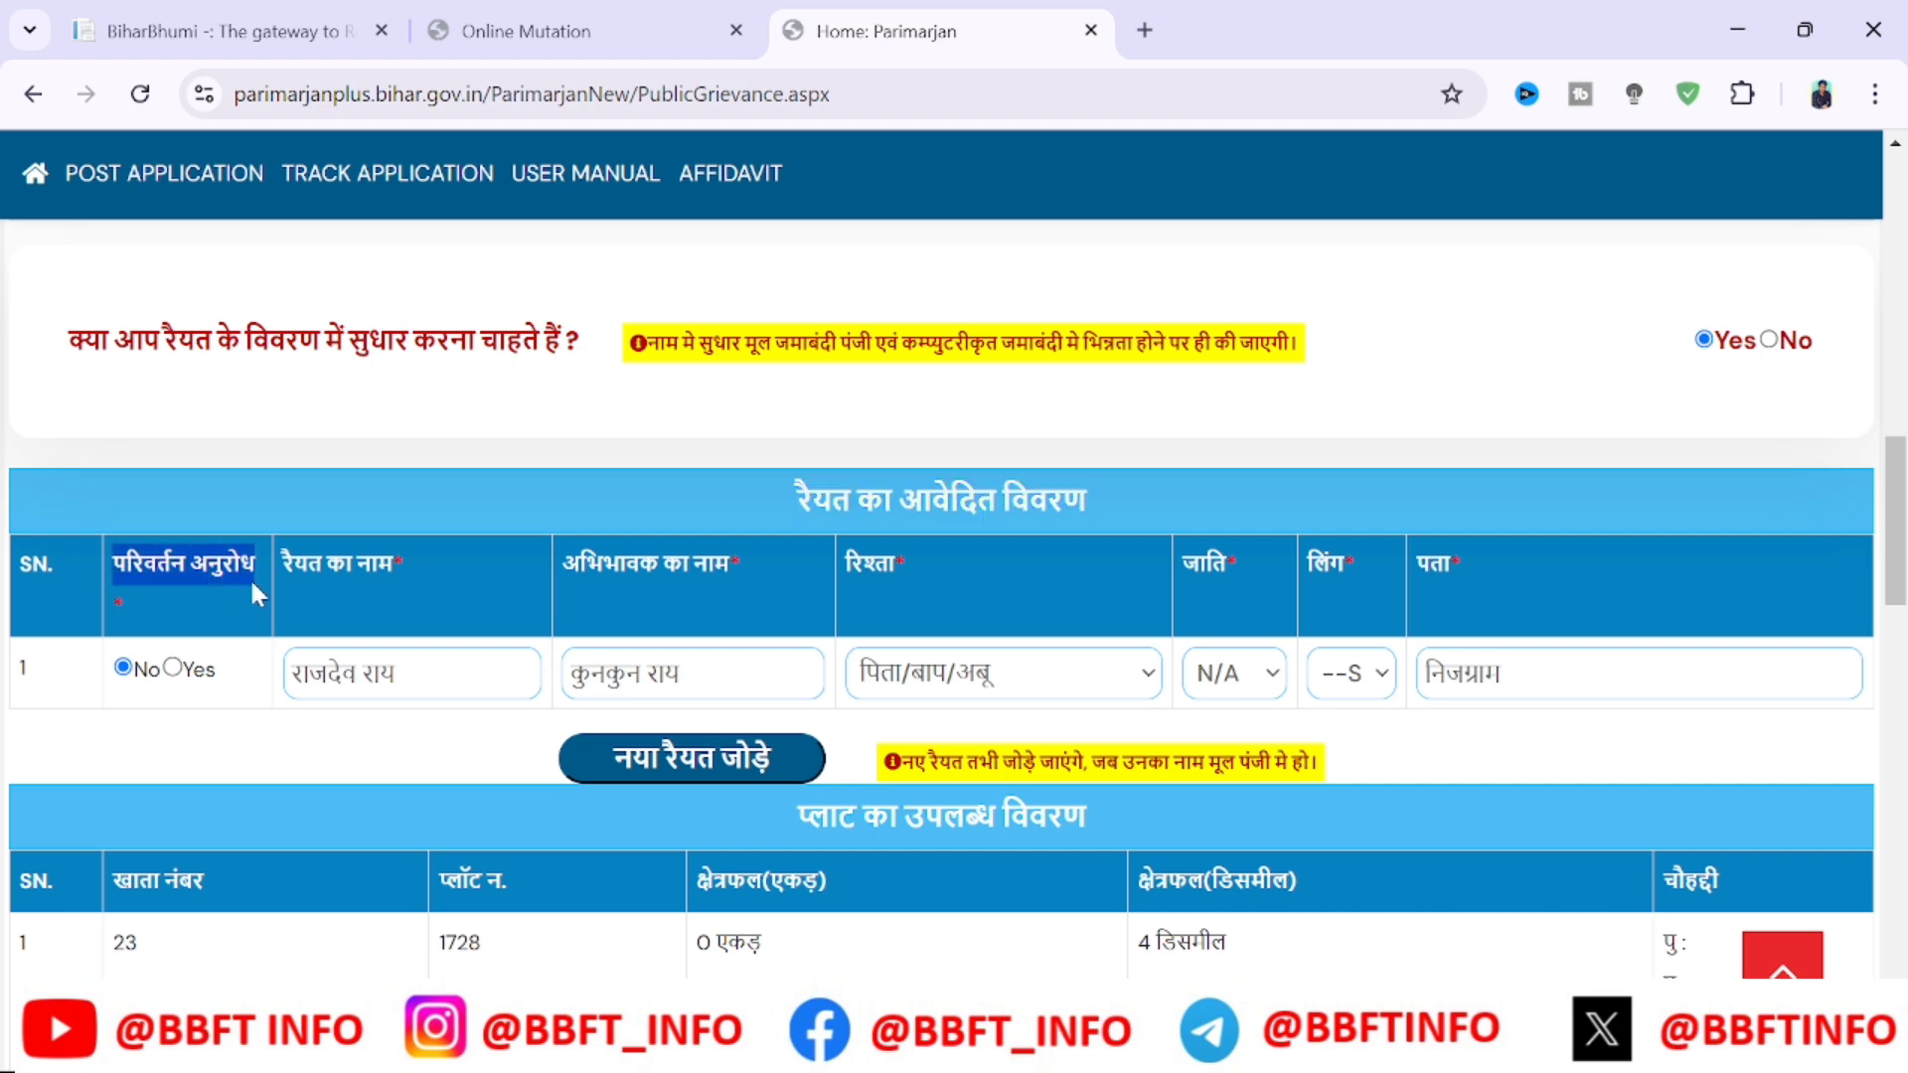
left_click(173, 668)
left_click_drag(270, 562, 431, 568)
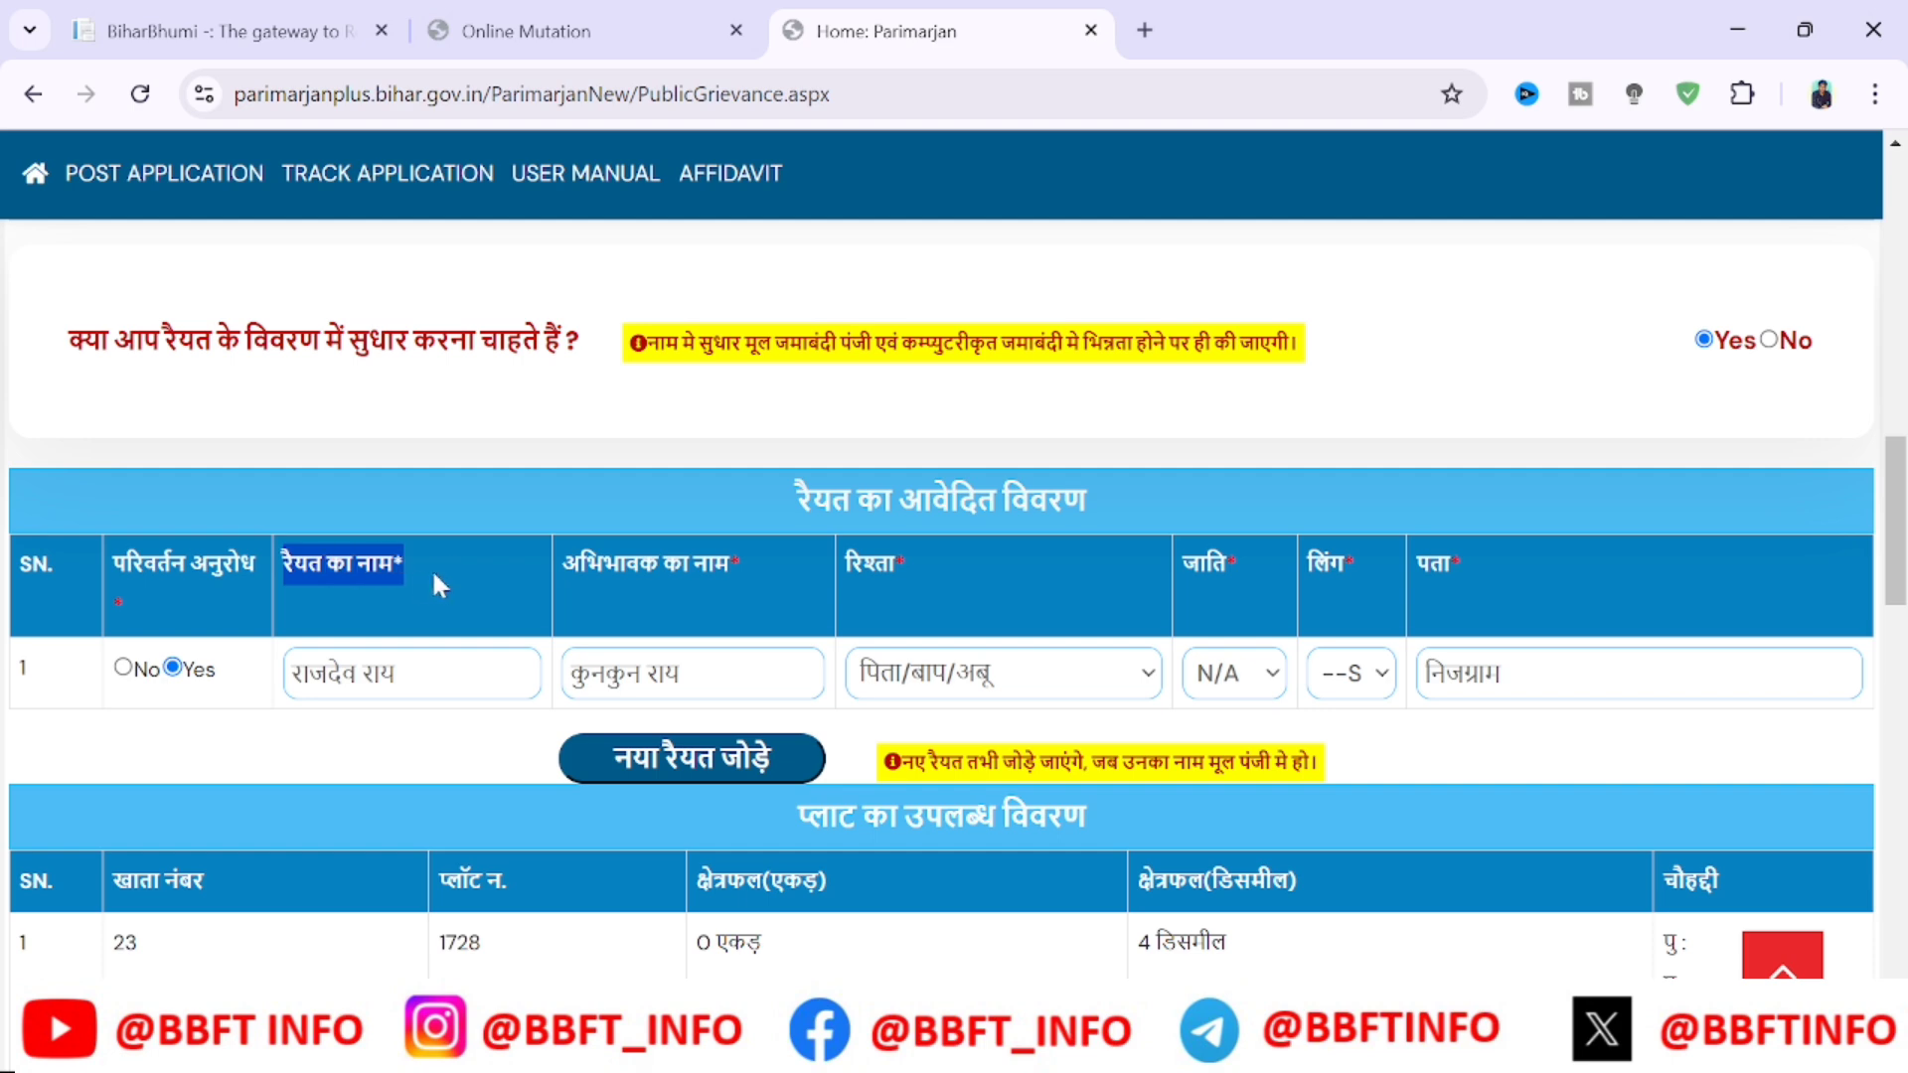
left_click(445, 675)
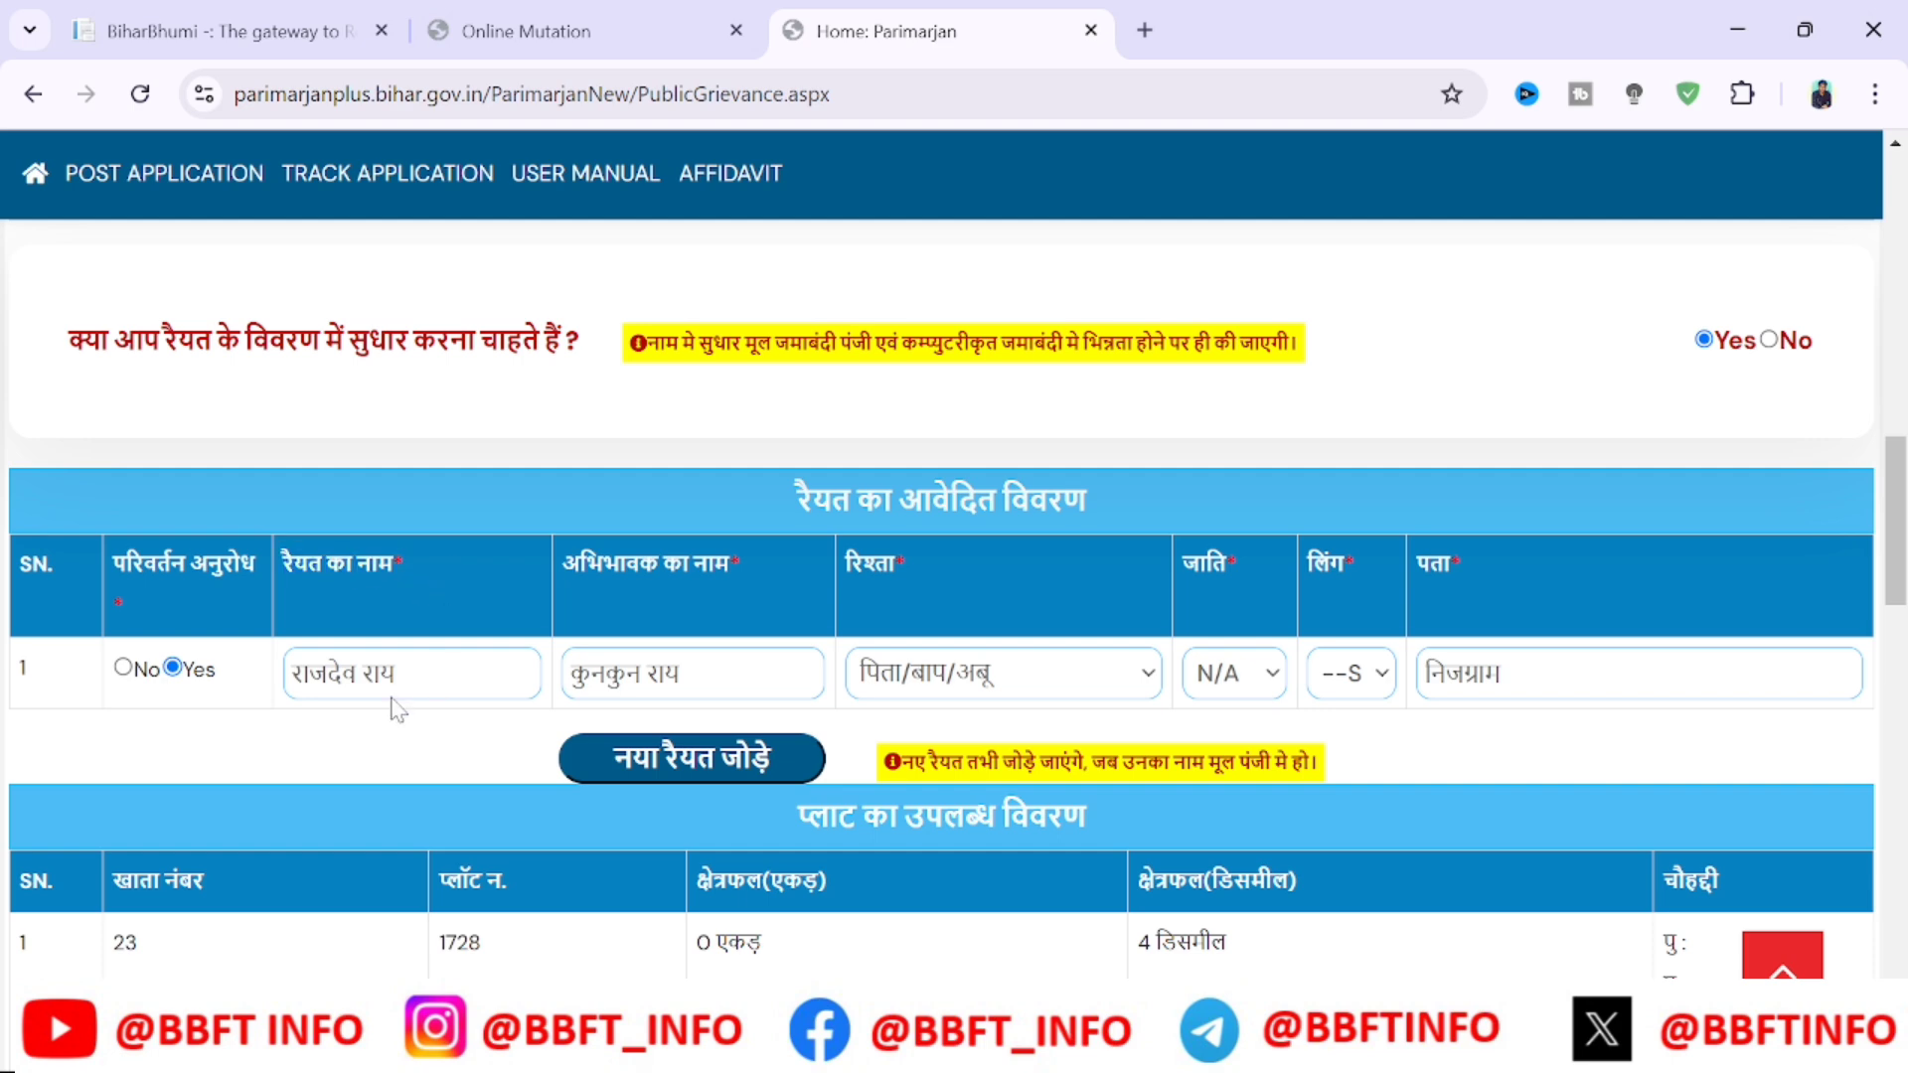
Step: Erase the guardian's partial surname and type RAY in its place
left_click(398, 683)
scroll(666, 667, "up", 3)
scroll(815, 773, "down", 3)
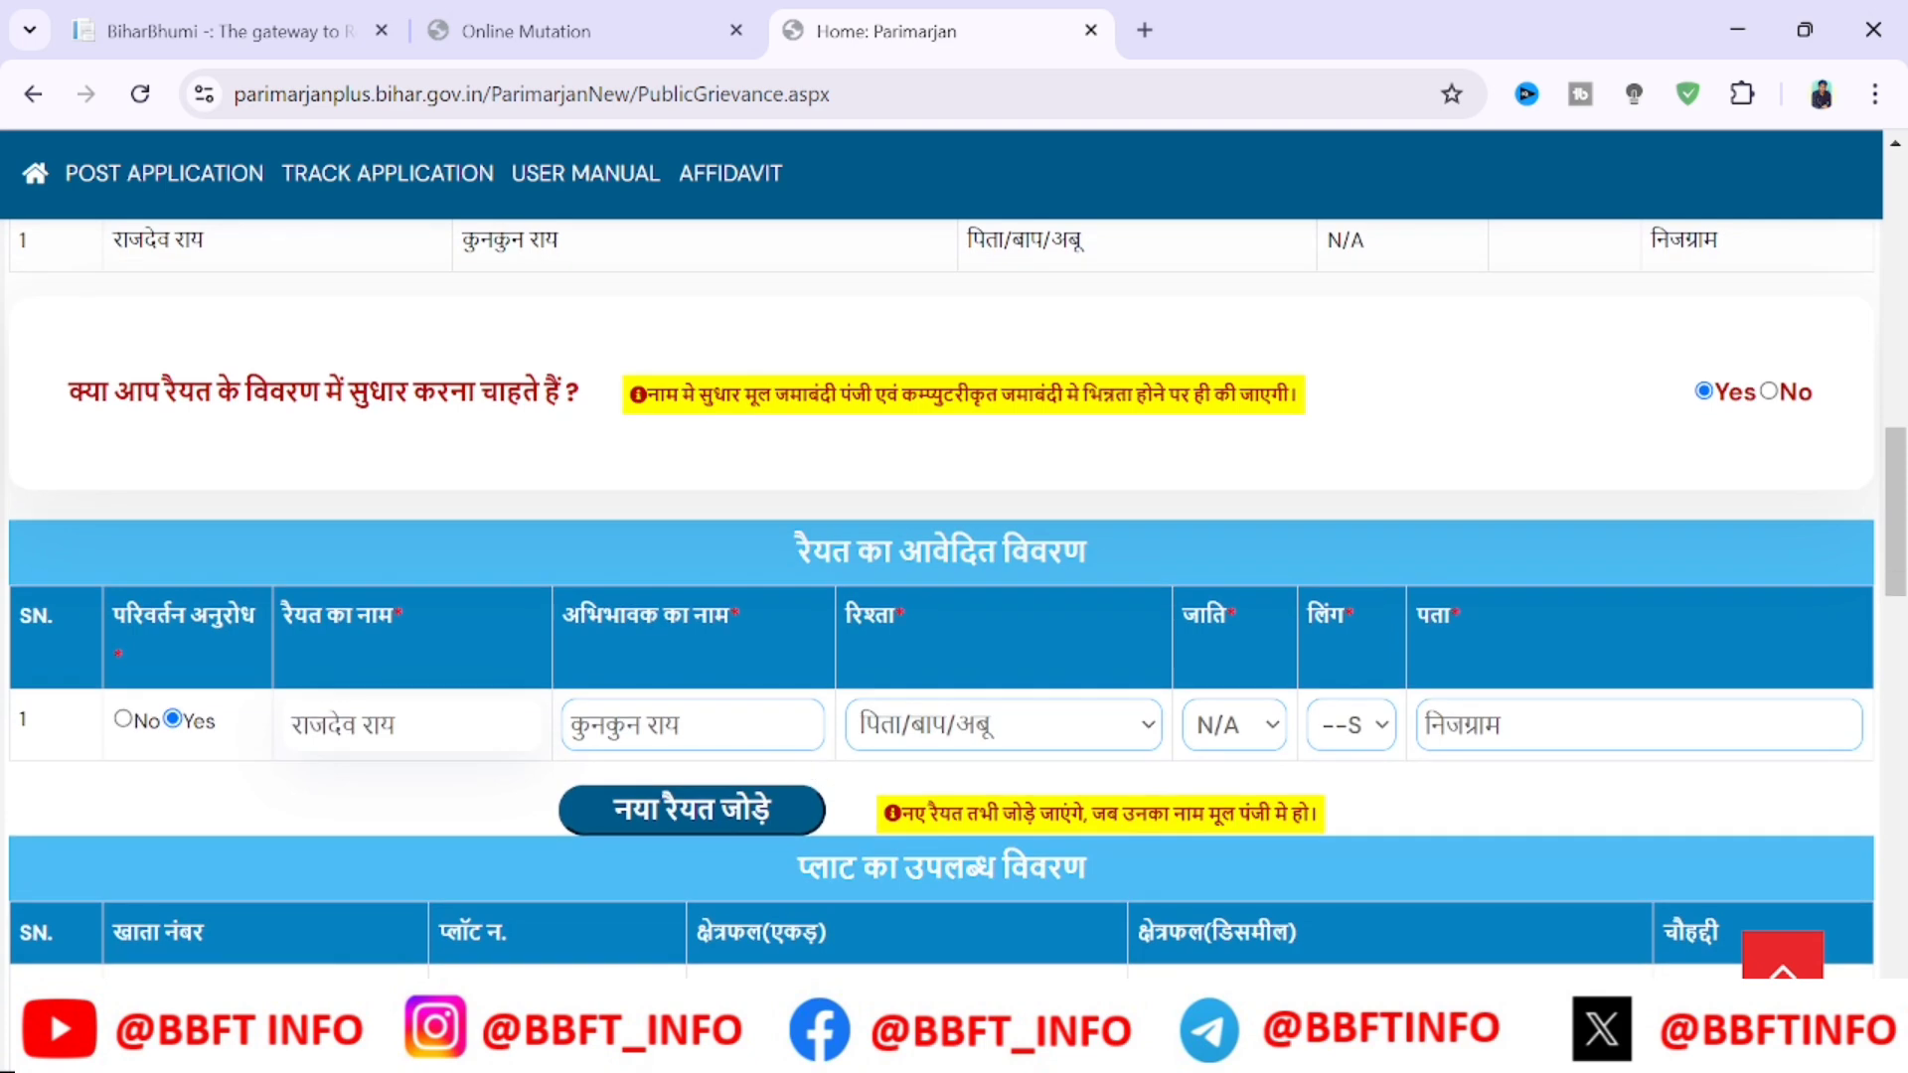
left_click(733, 727)
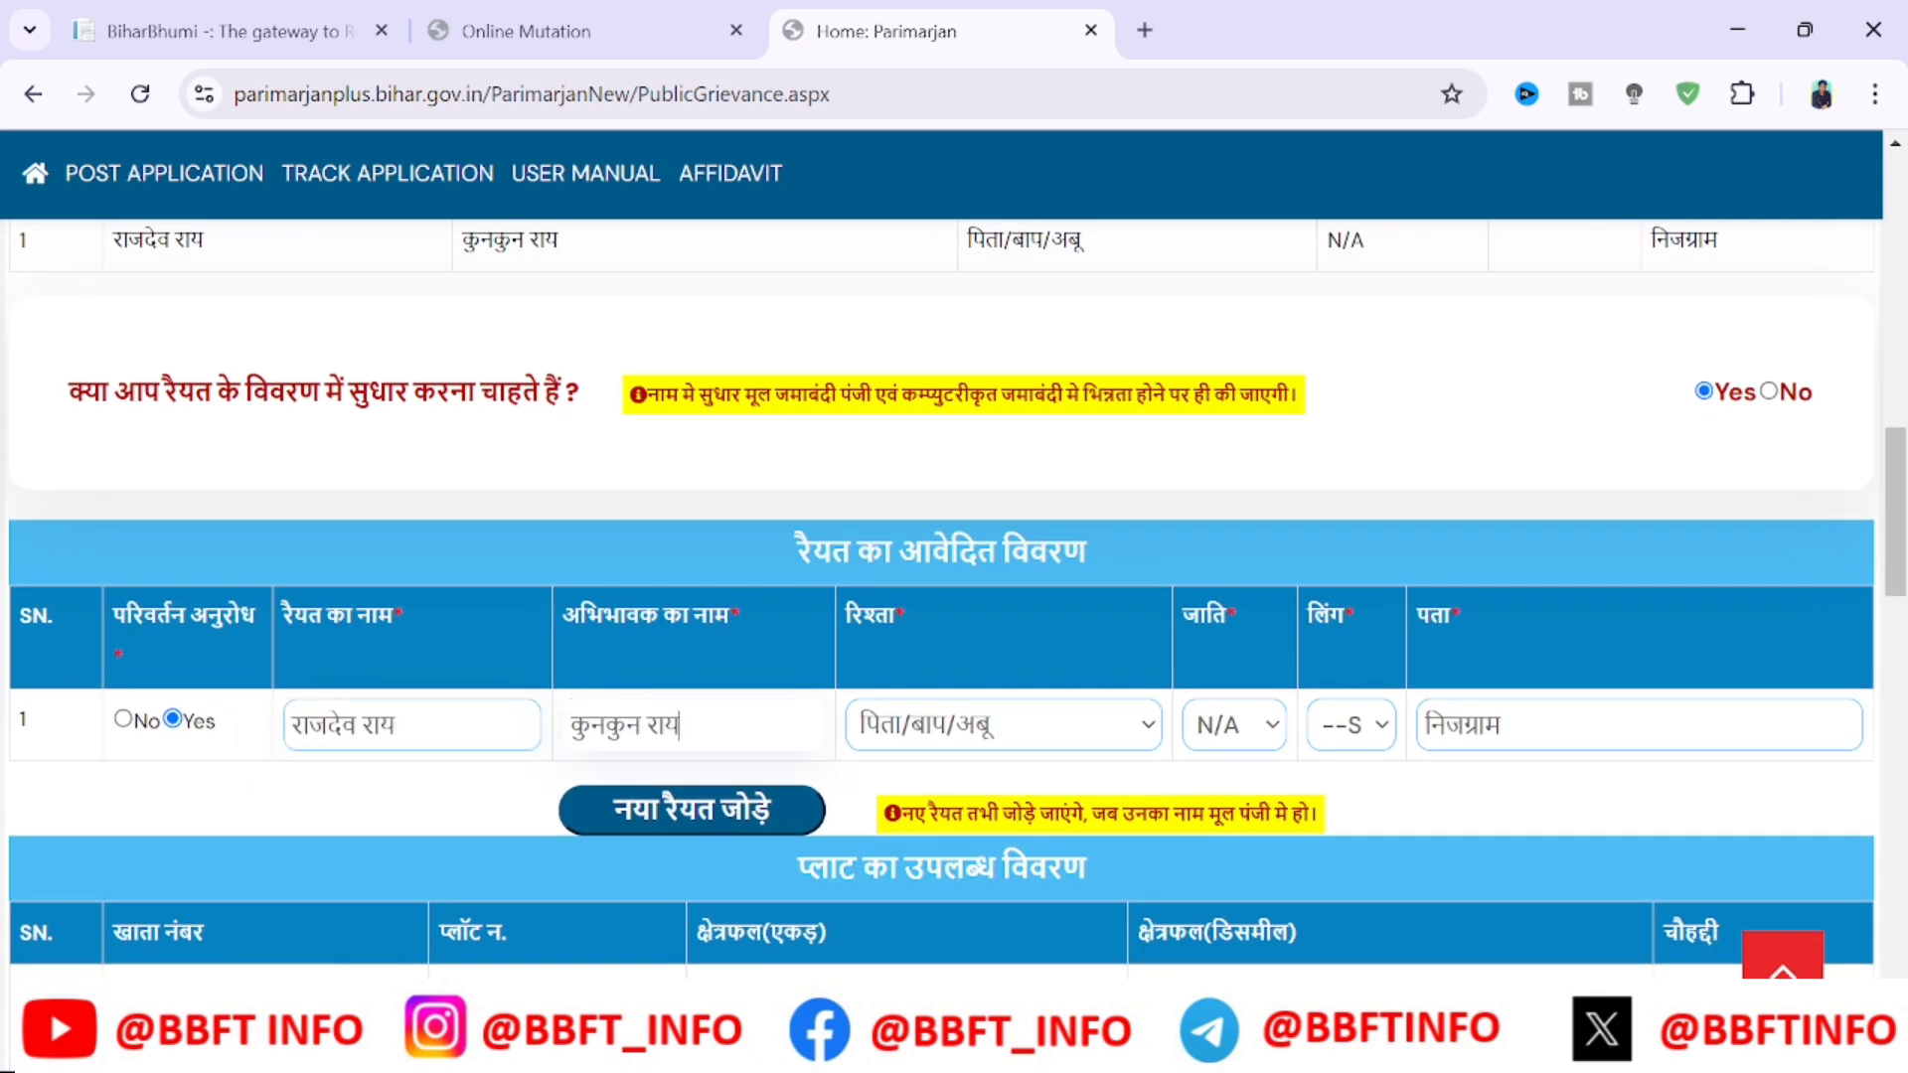
key("BackSpace")
key("BackSpace")
key("BackSpace")
type("KJK")
key("BackSpace")
key("BackSpace")
key("BackSpace")
type("RAY")
Step: Keep relationship पिता/बाप/अबू and caste N/A, leaving gender unchanged
left_click(1073, 747)
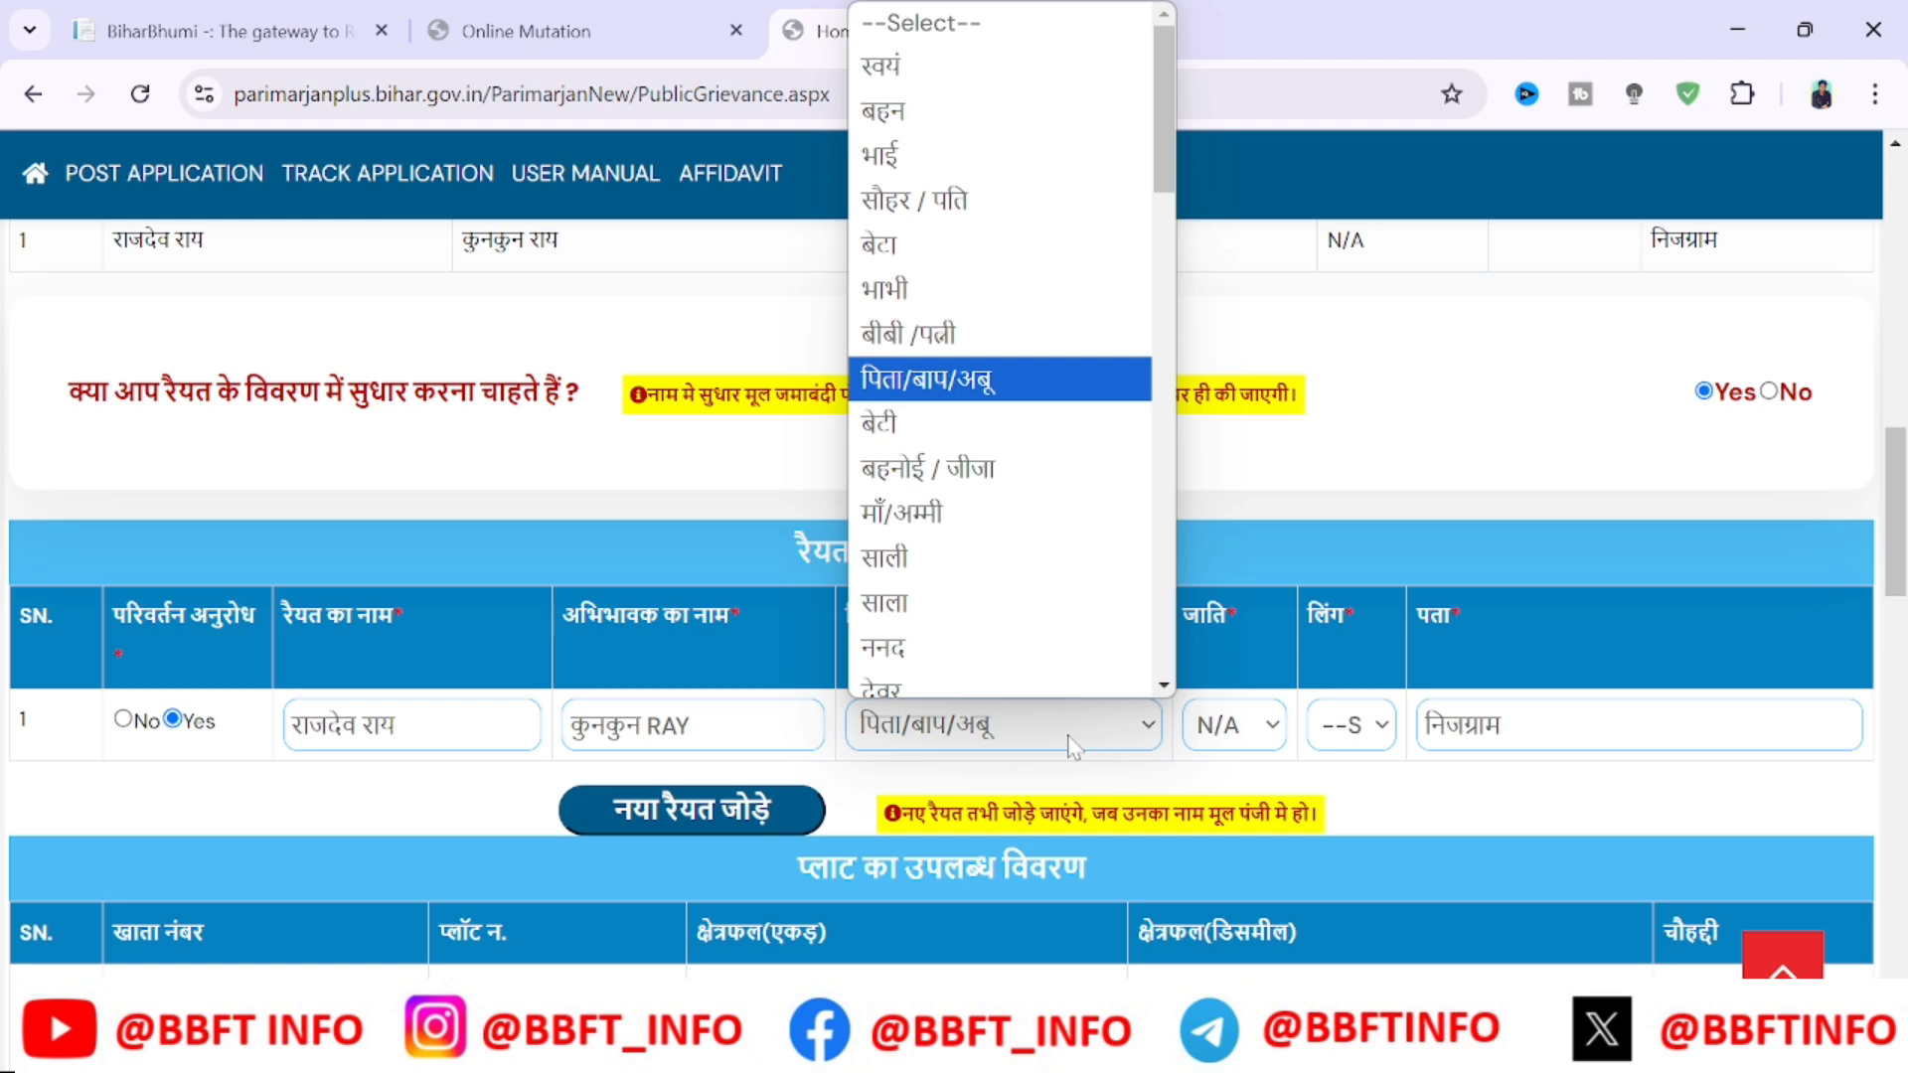
scroll(974, 338, "down", 10)
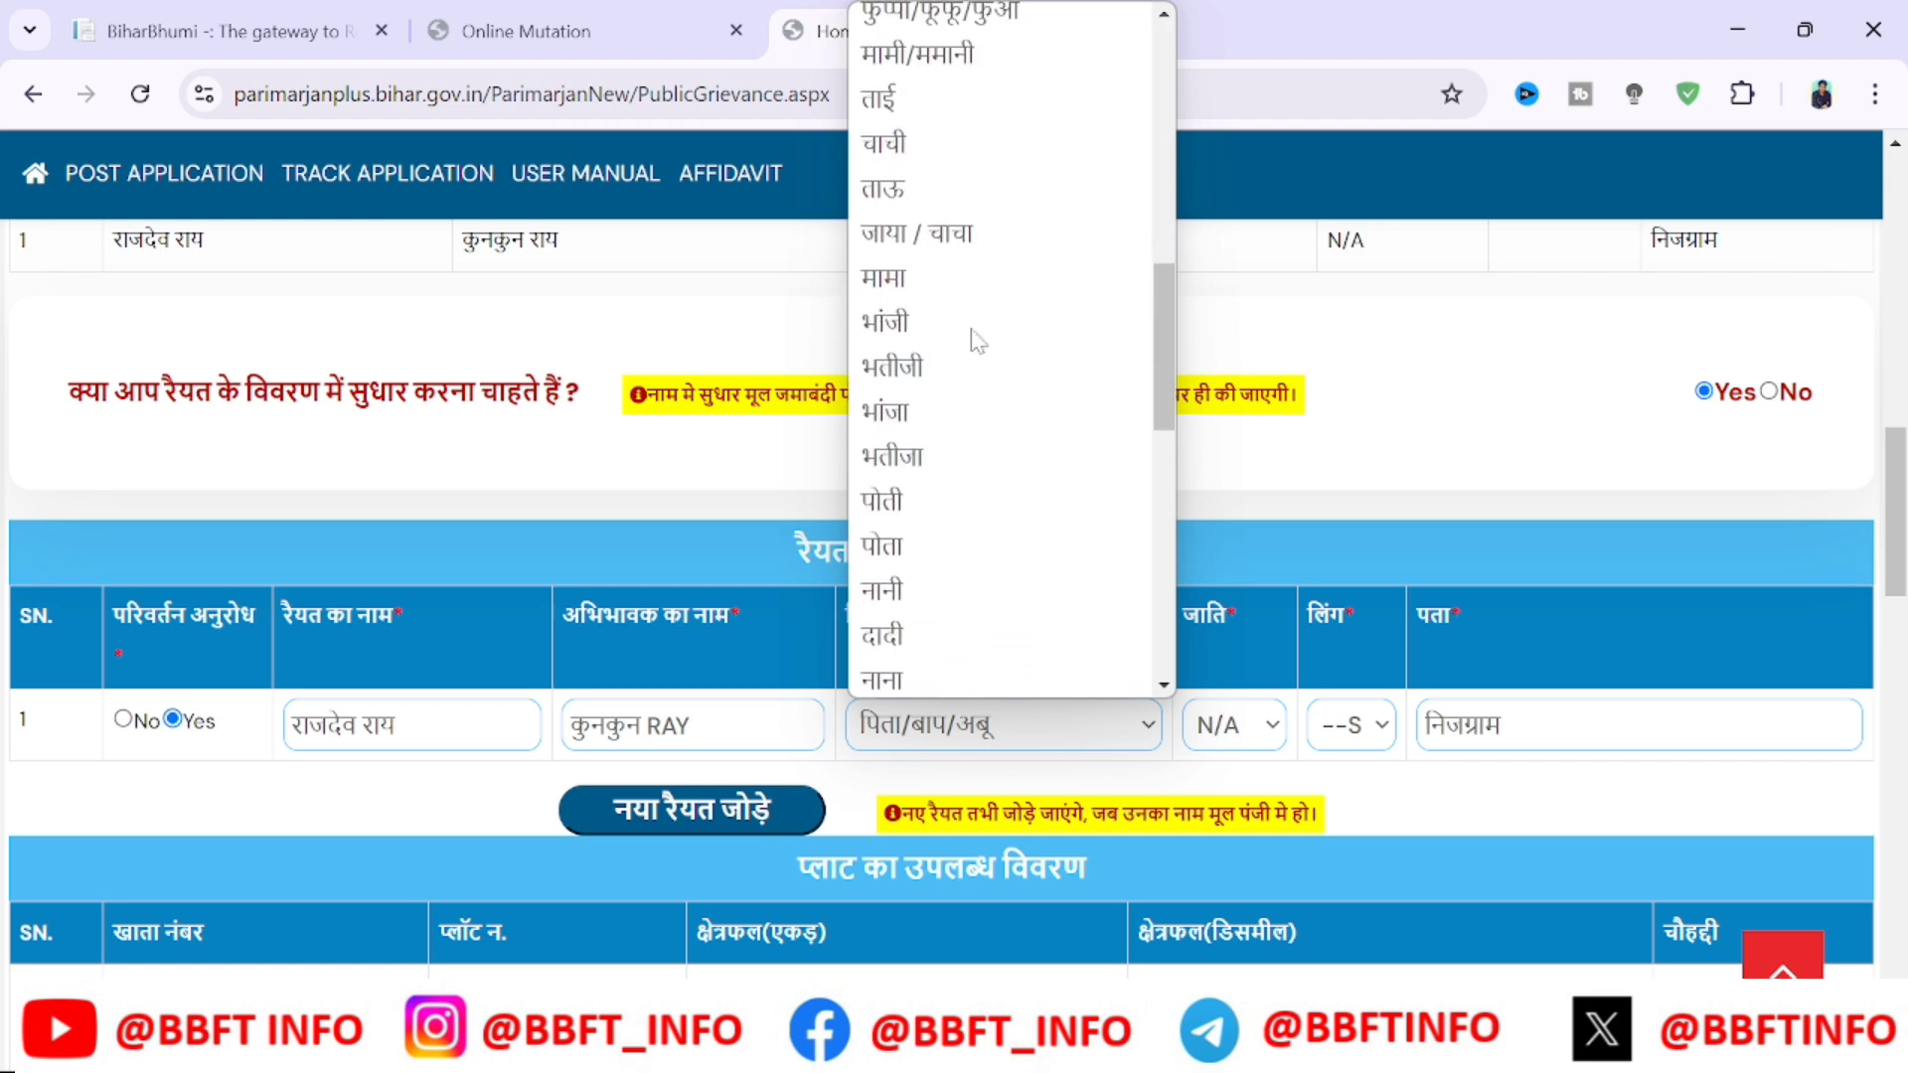
scroll(977, 341, "up", 5)
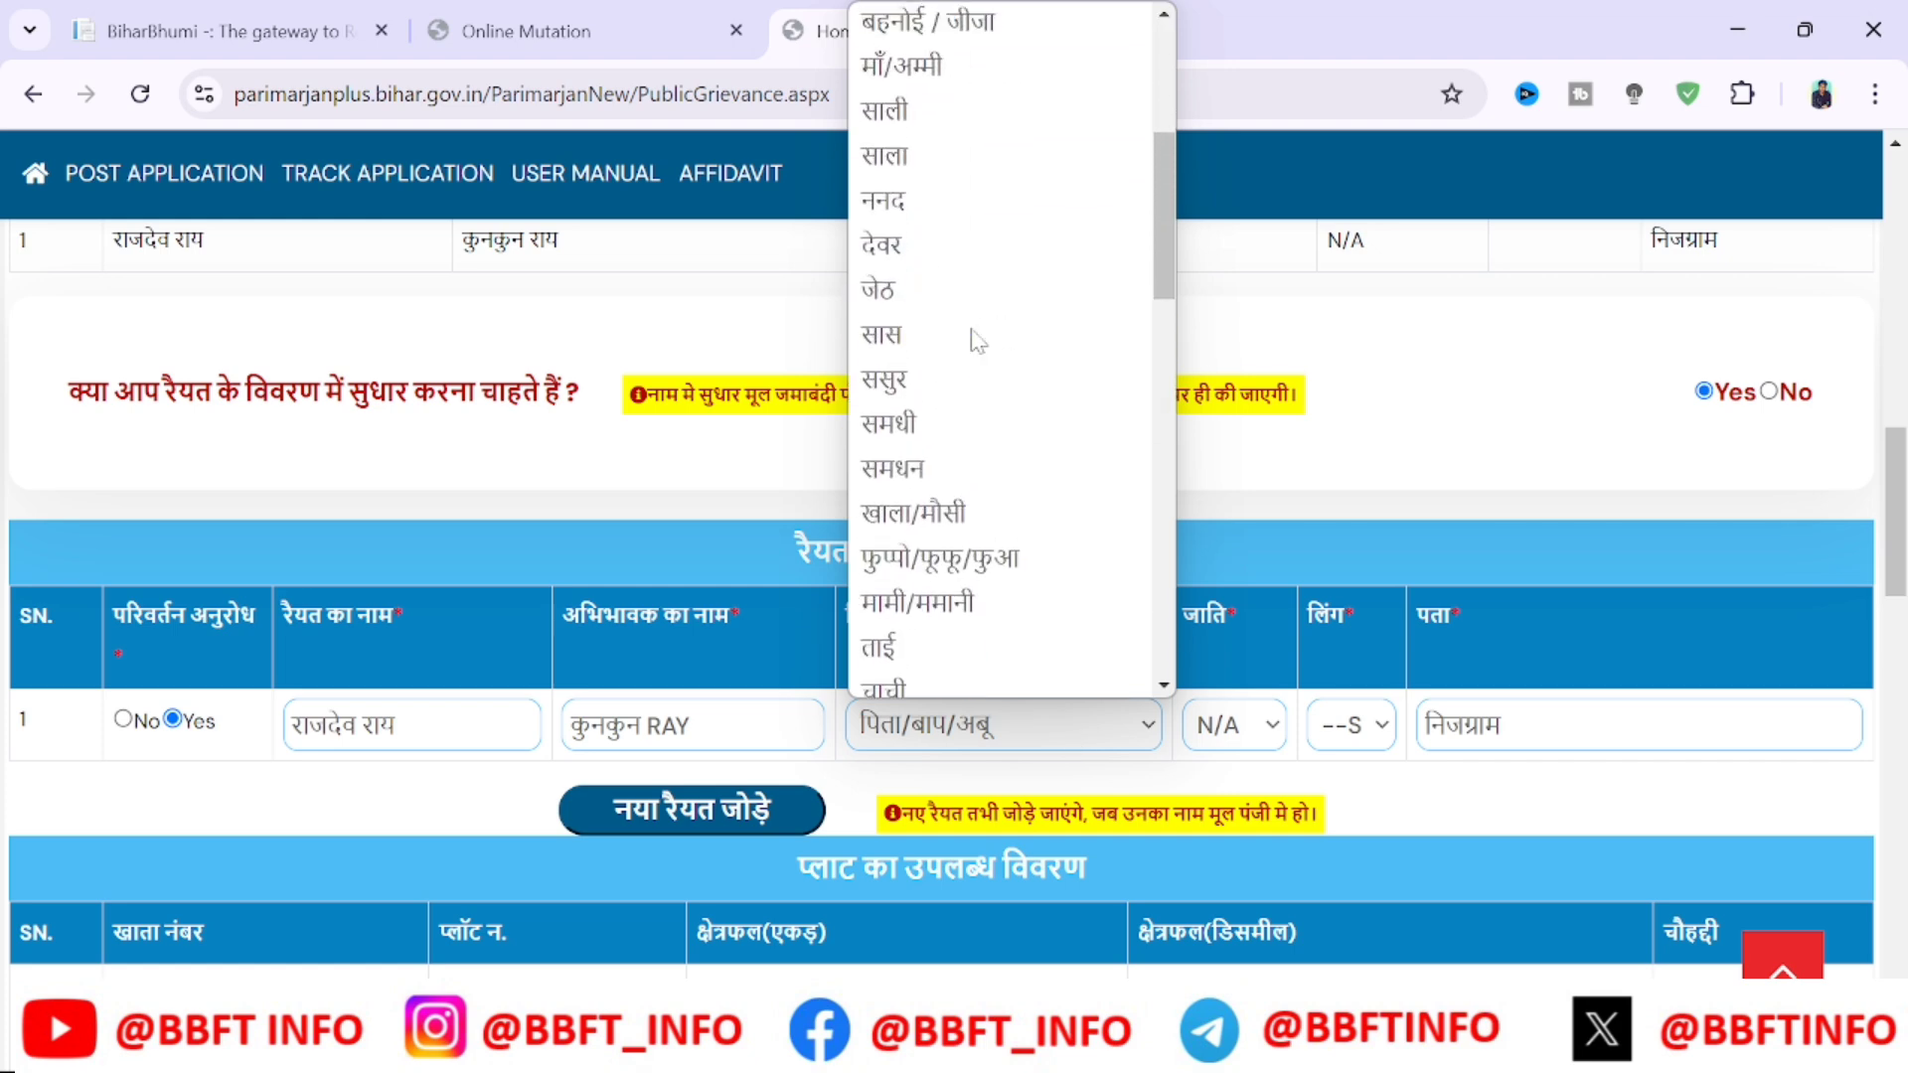
scroll(977, 340, "up", 2)
left_click(944, 303)
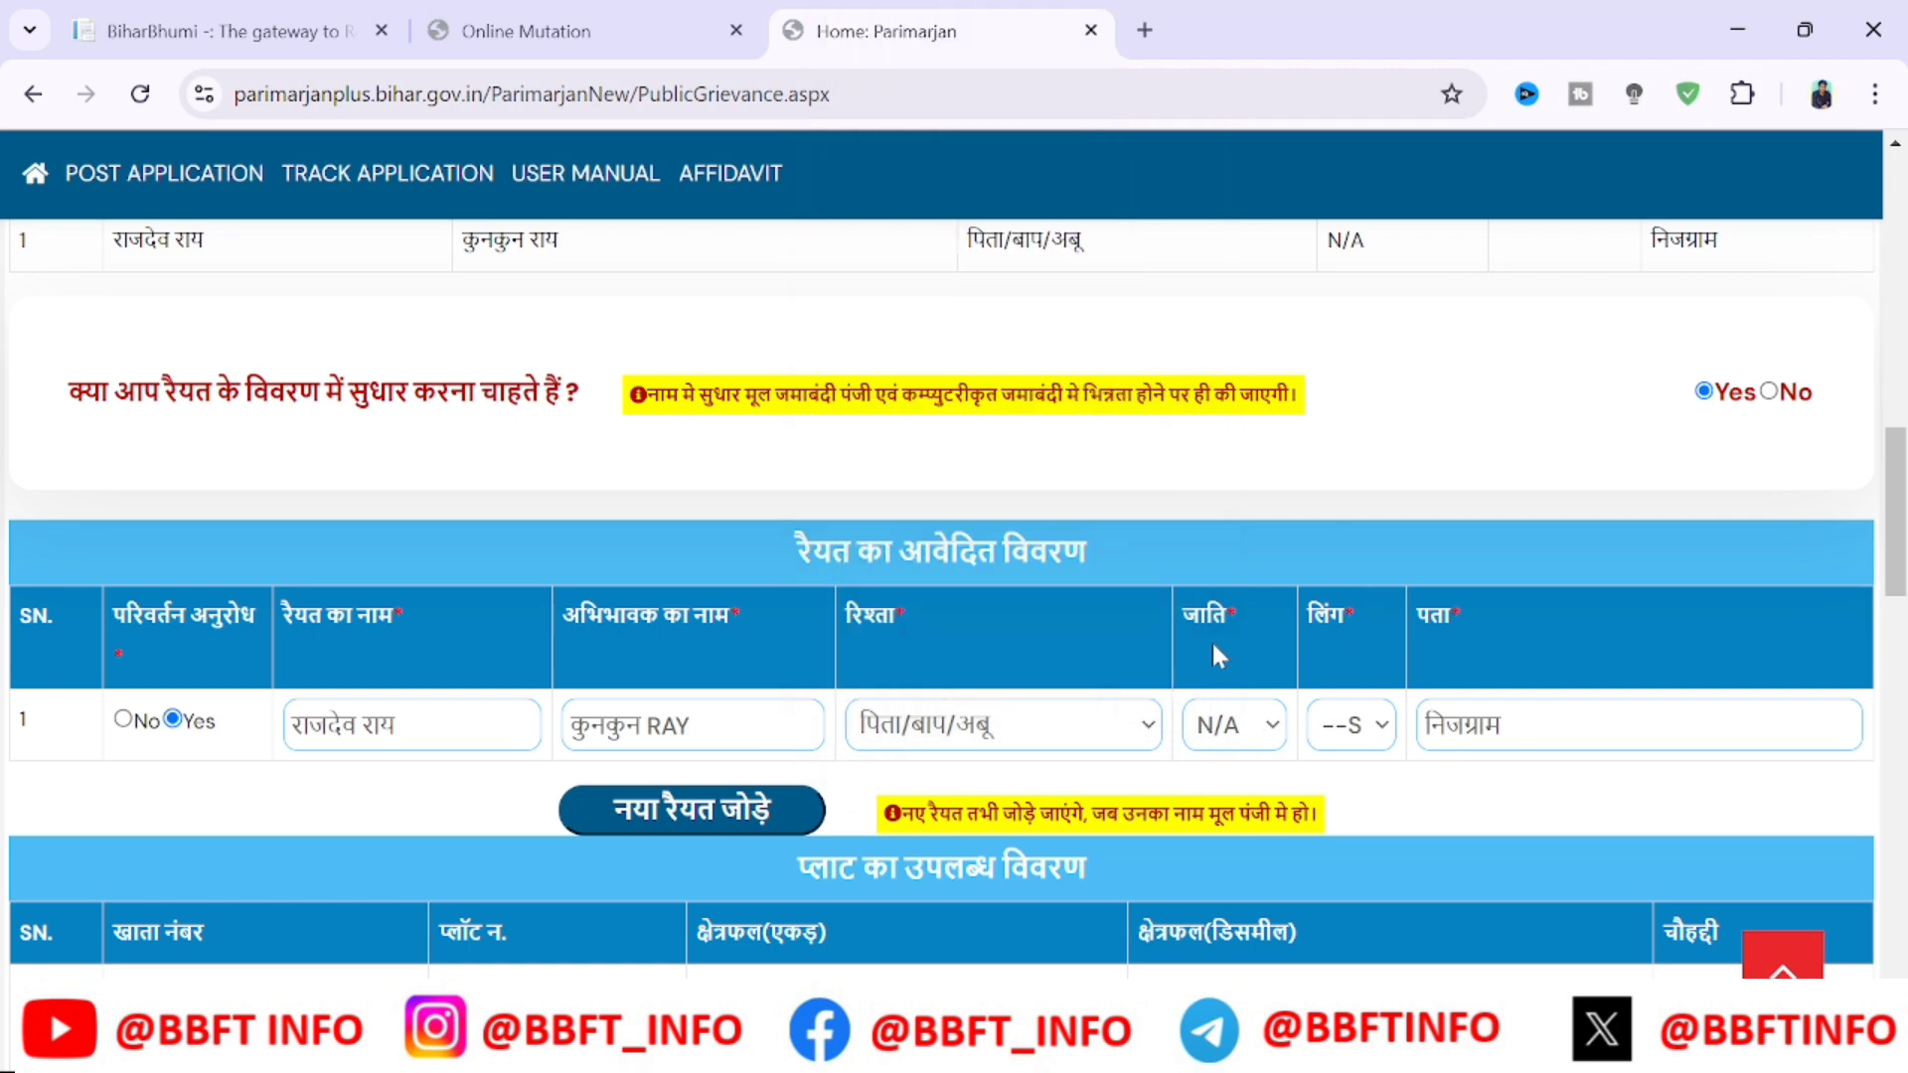
left_click(1233, 723)
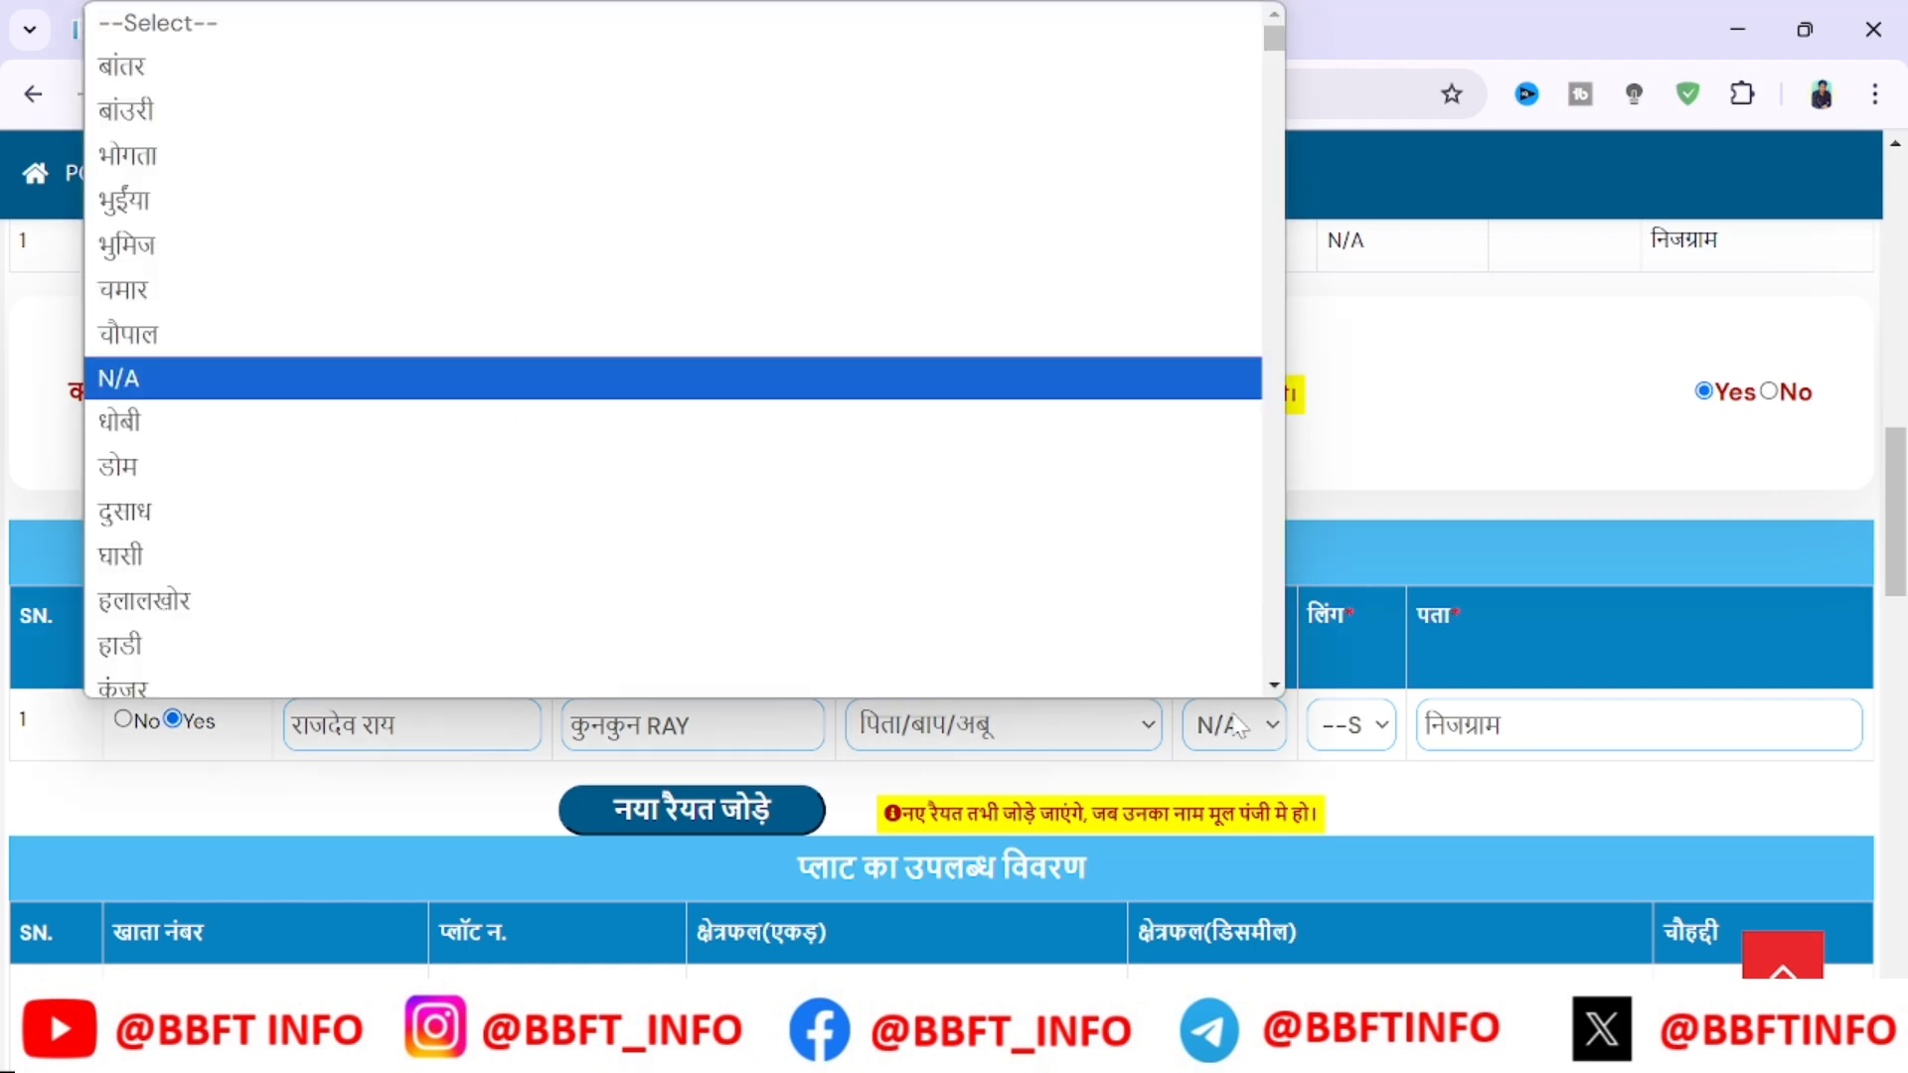
scroll(1163, 644, "down", 10)
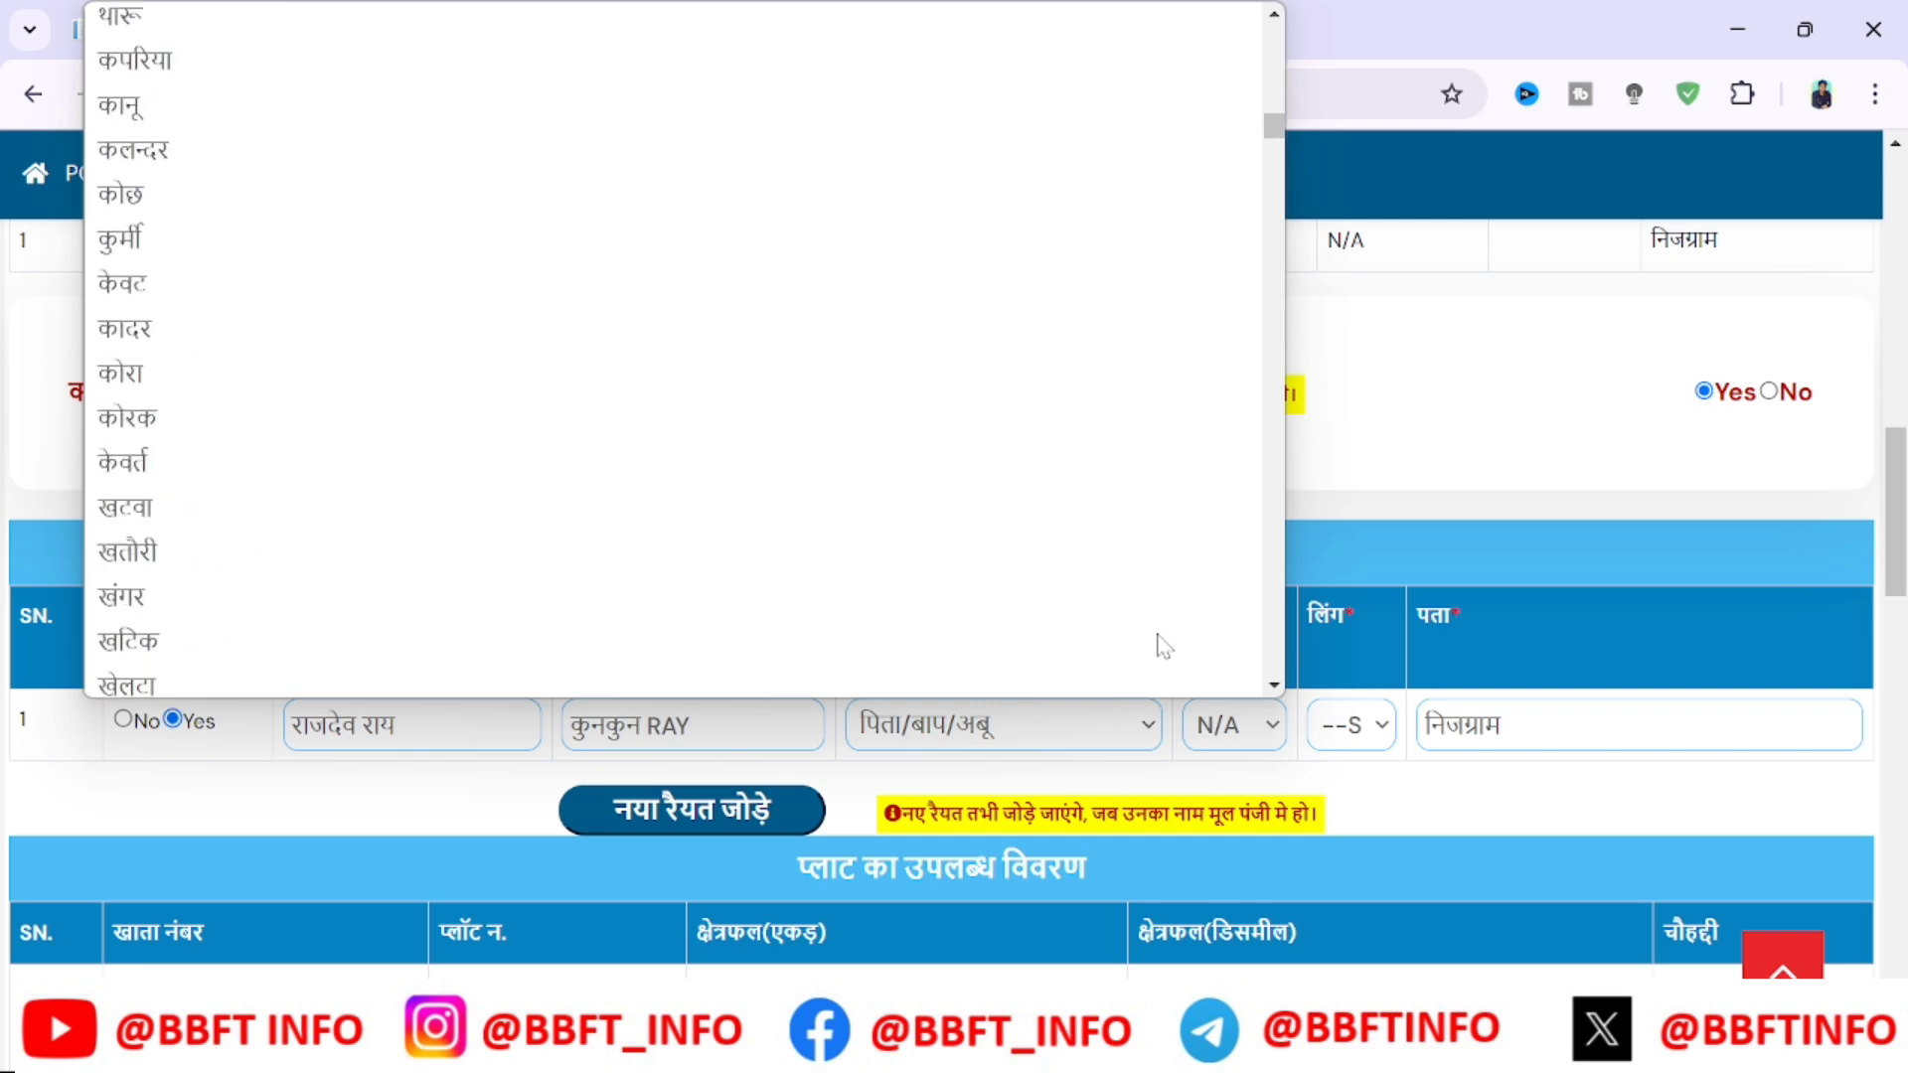
scroll(1163, 644, "up", 4)
left_click(1452, 491)
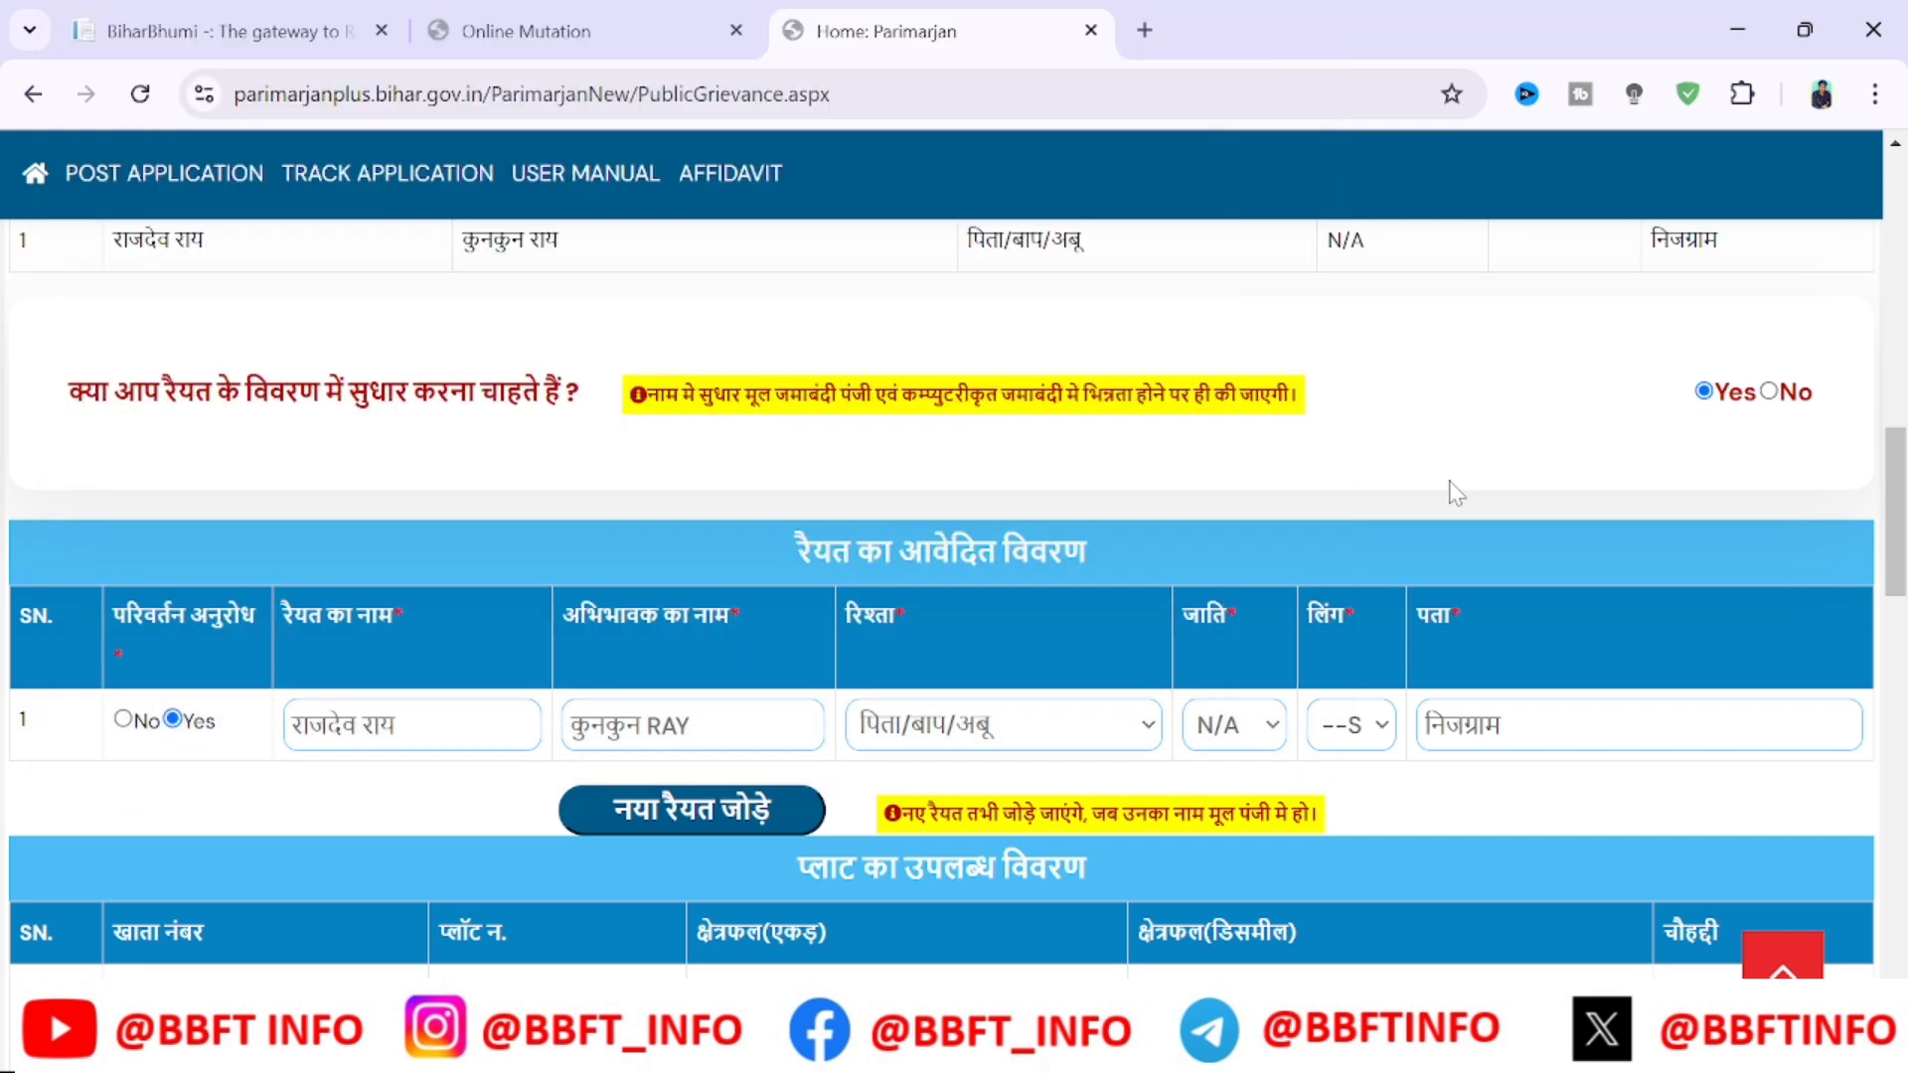
left_click(1363, 746)
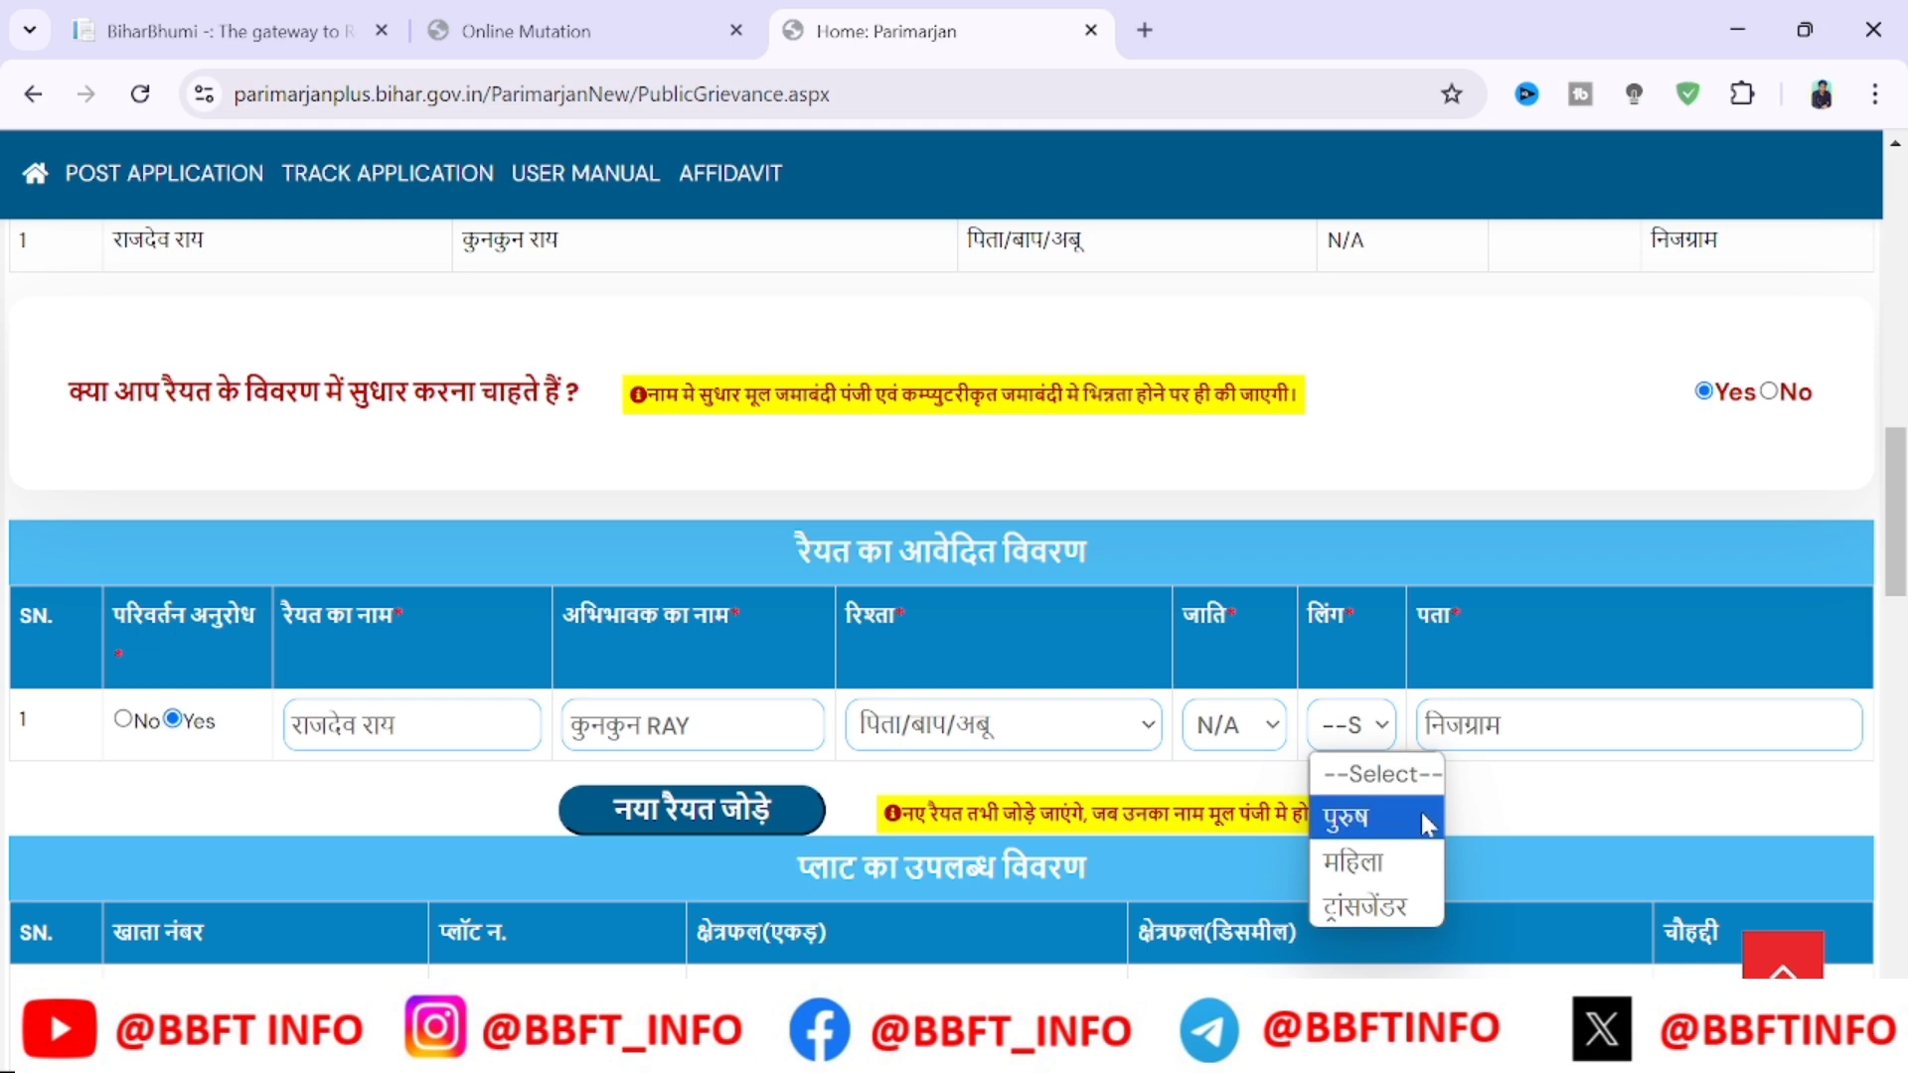
left_click(1476, 809)
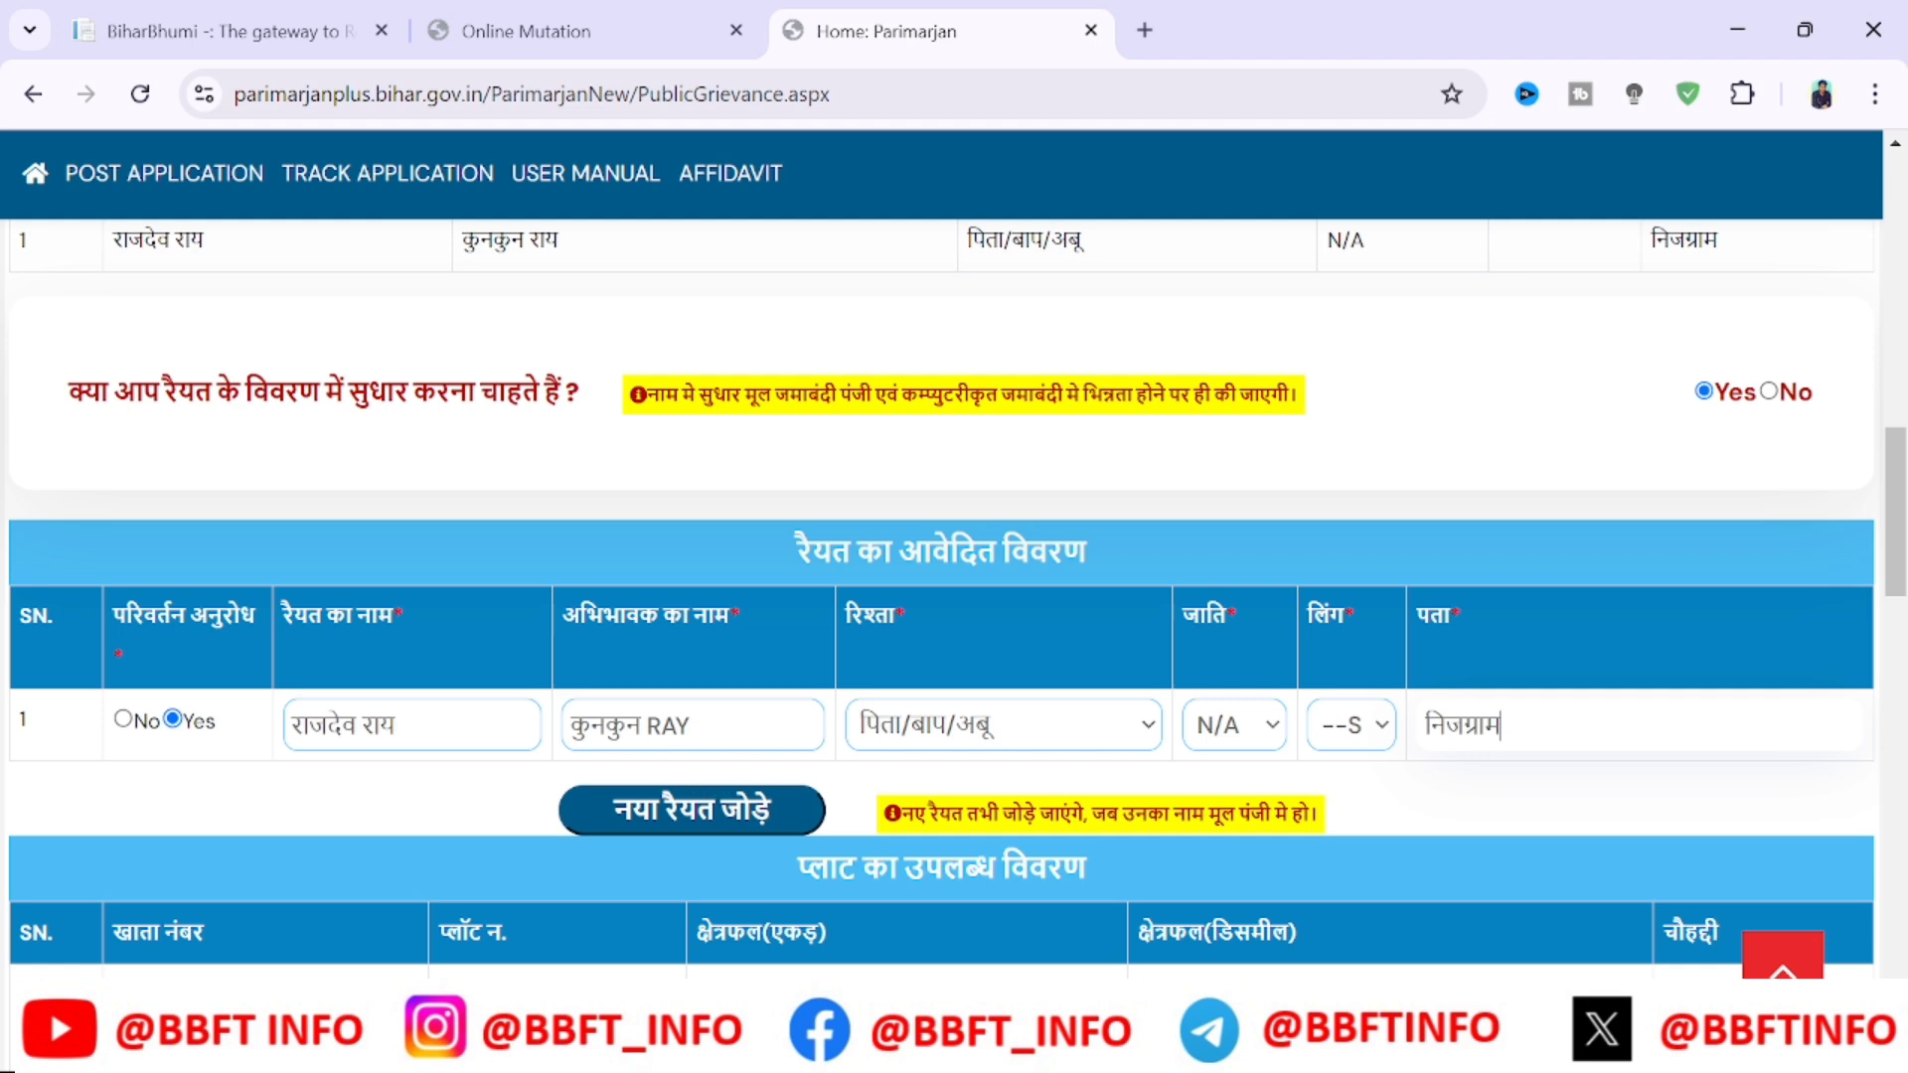
Step: Retype the guardian's surname in Hindi by transliterating RAAYU and committing the suggestion
left_click(698, 726)
key("BackSpace")
key("BackSpace")
key("BackSpace")
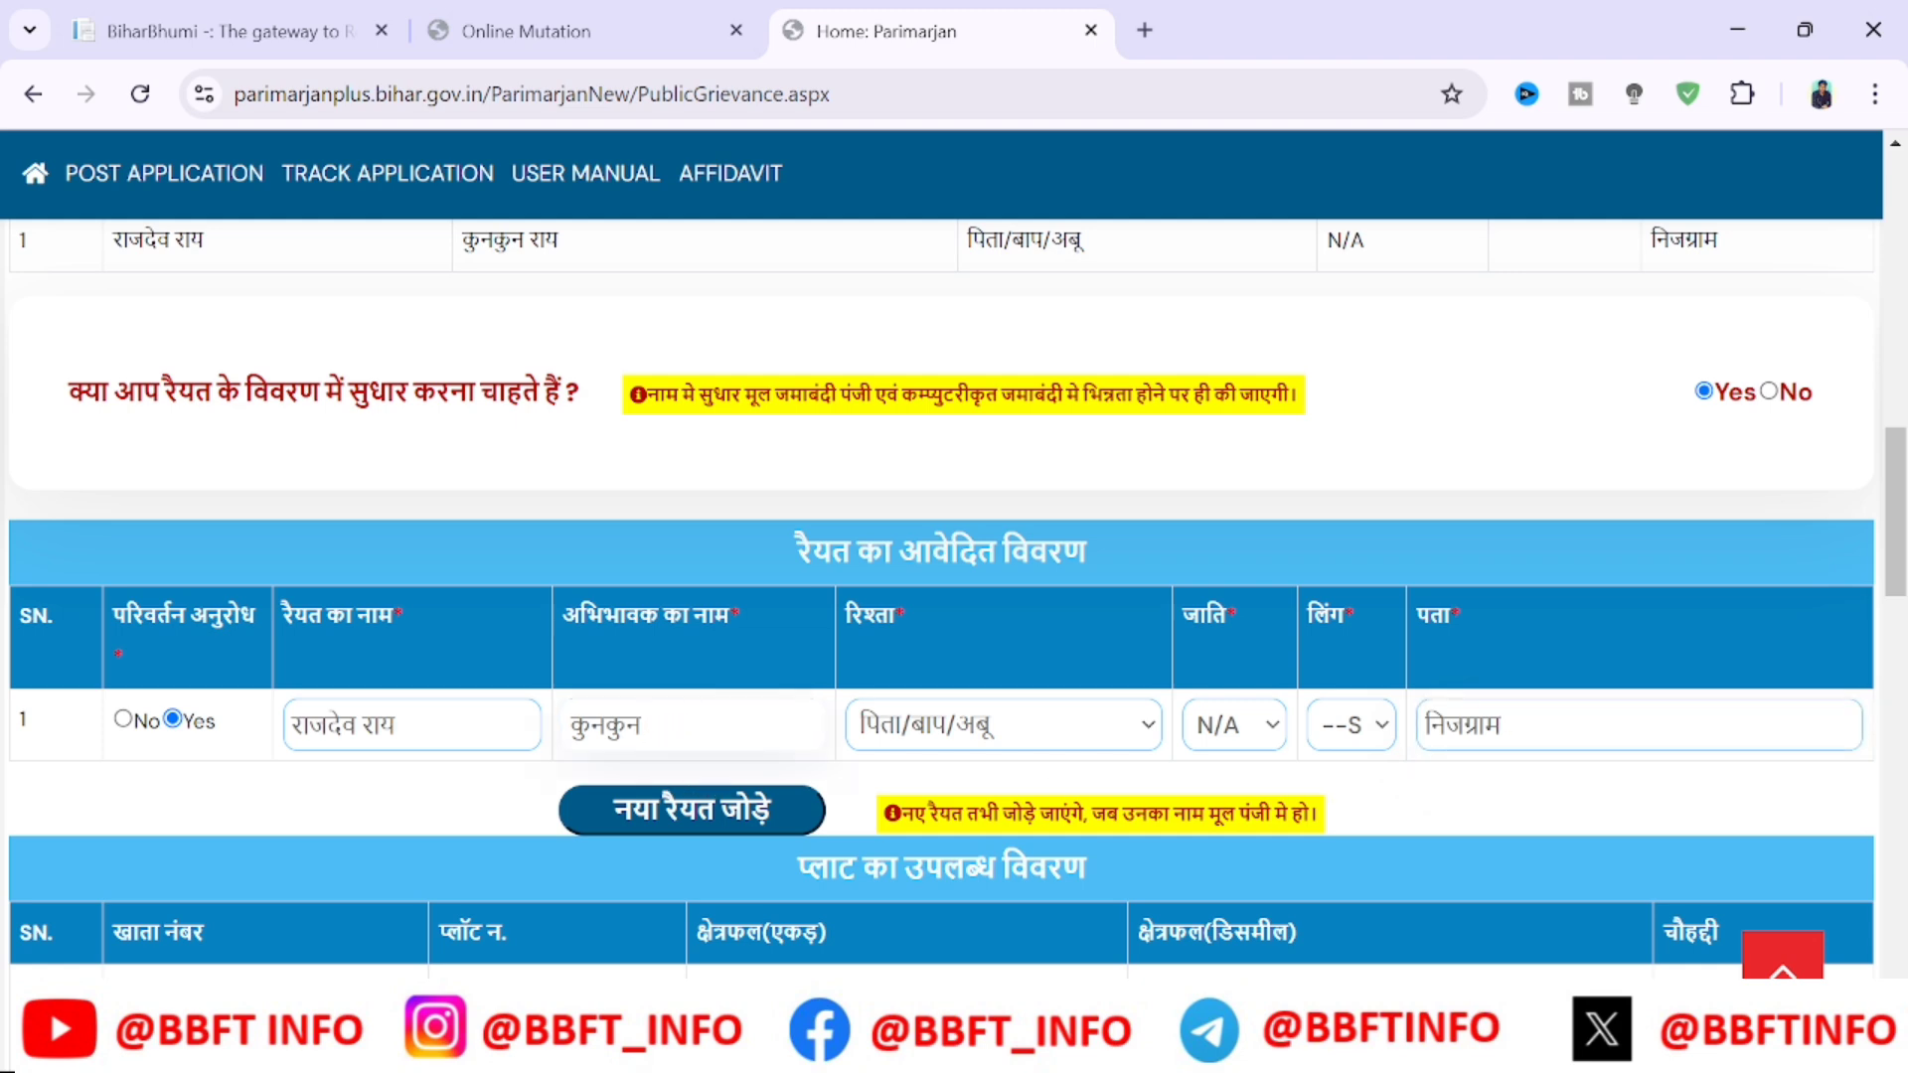
key("super+space")
type("RAAYU")
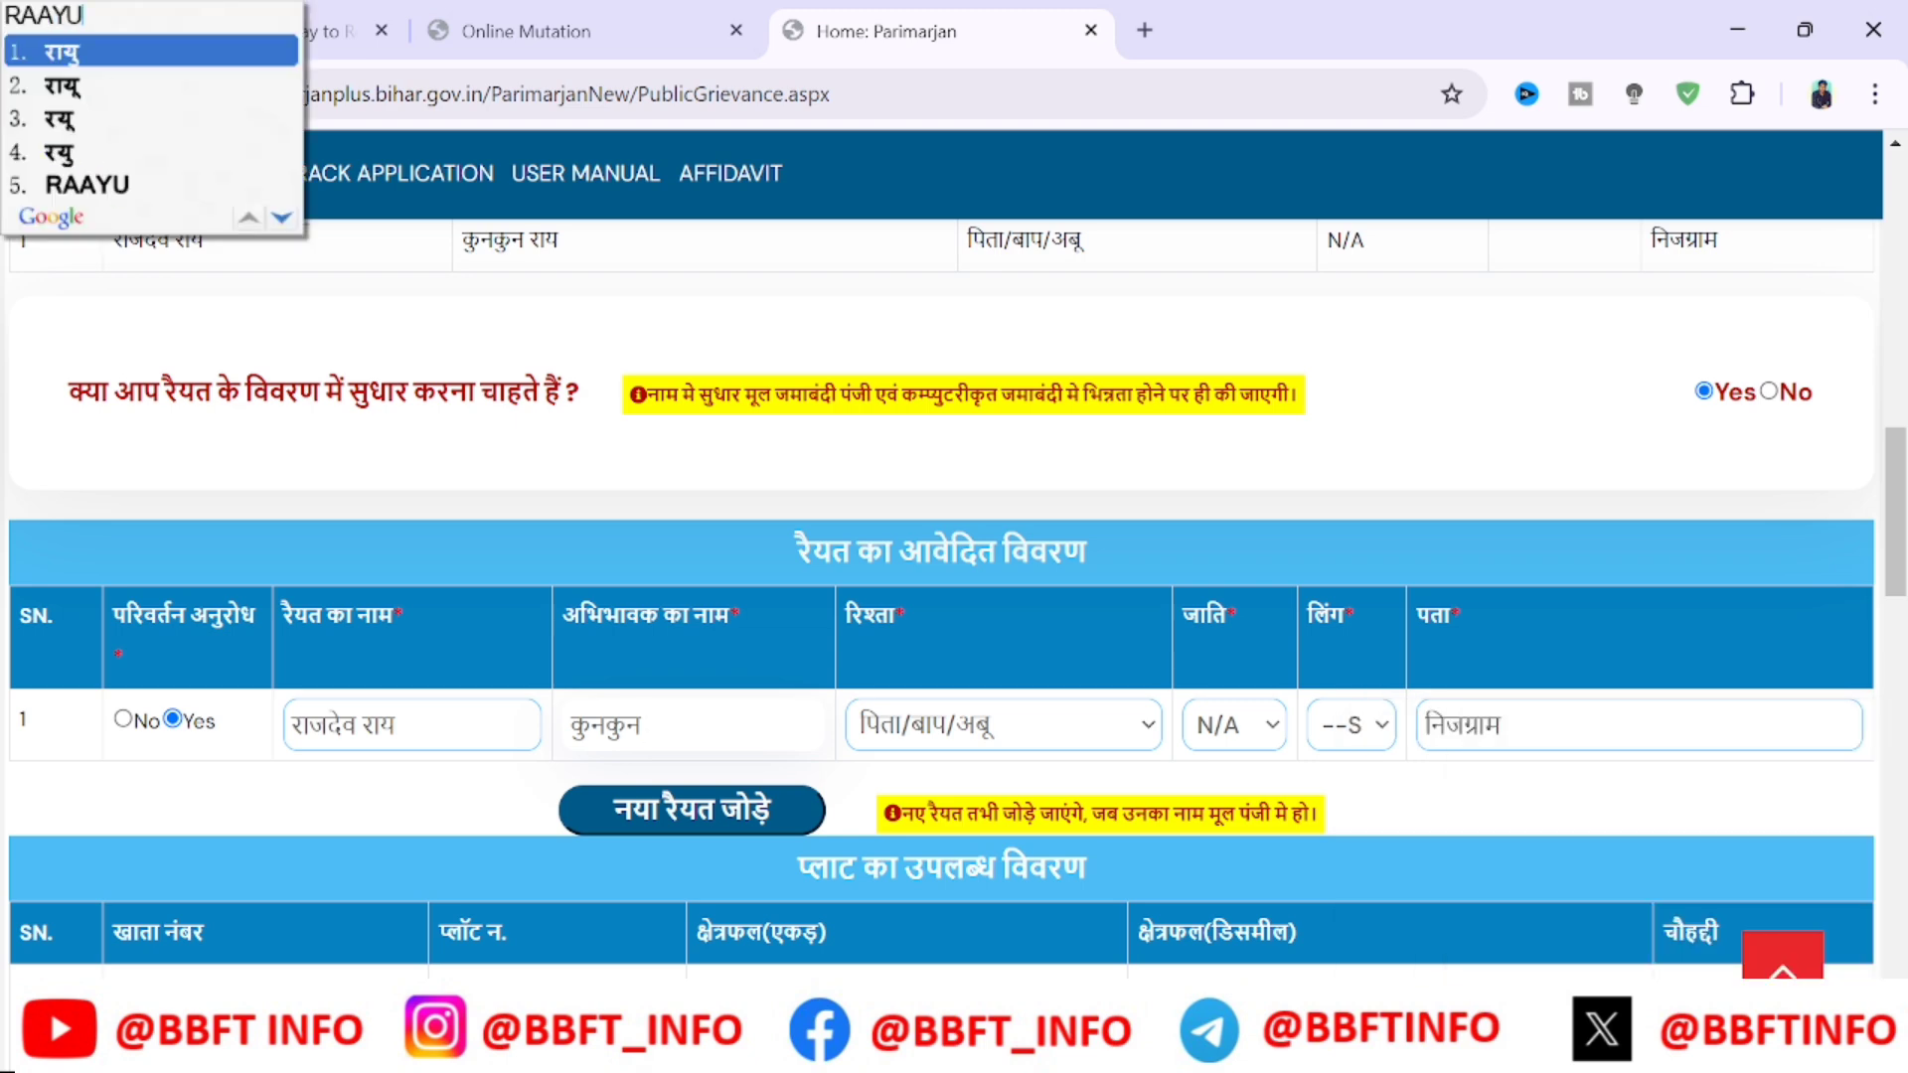
key("BackSpace")
key("space")
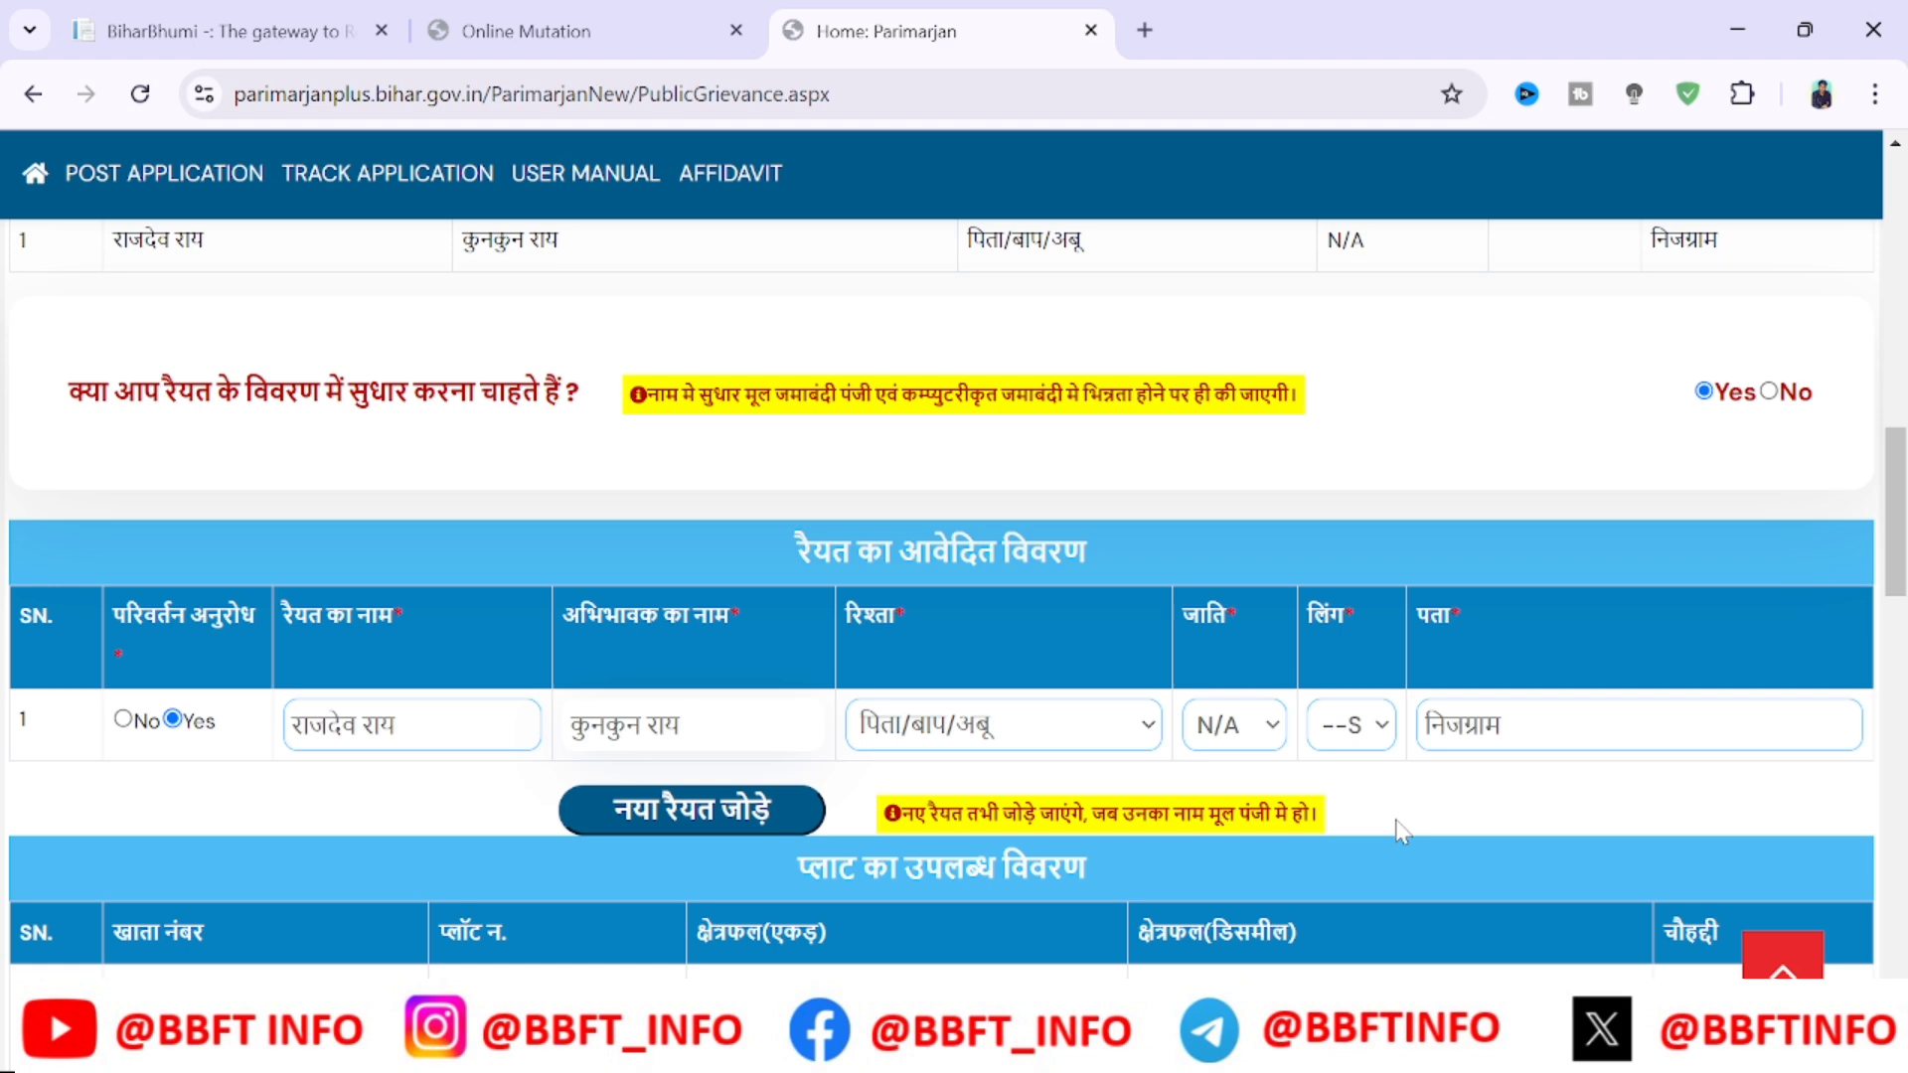
Step: Scroll through the available plot areas and total down to the six-plot applied details table
scroll(1397, 830, "down", 5)
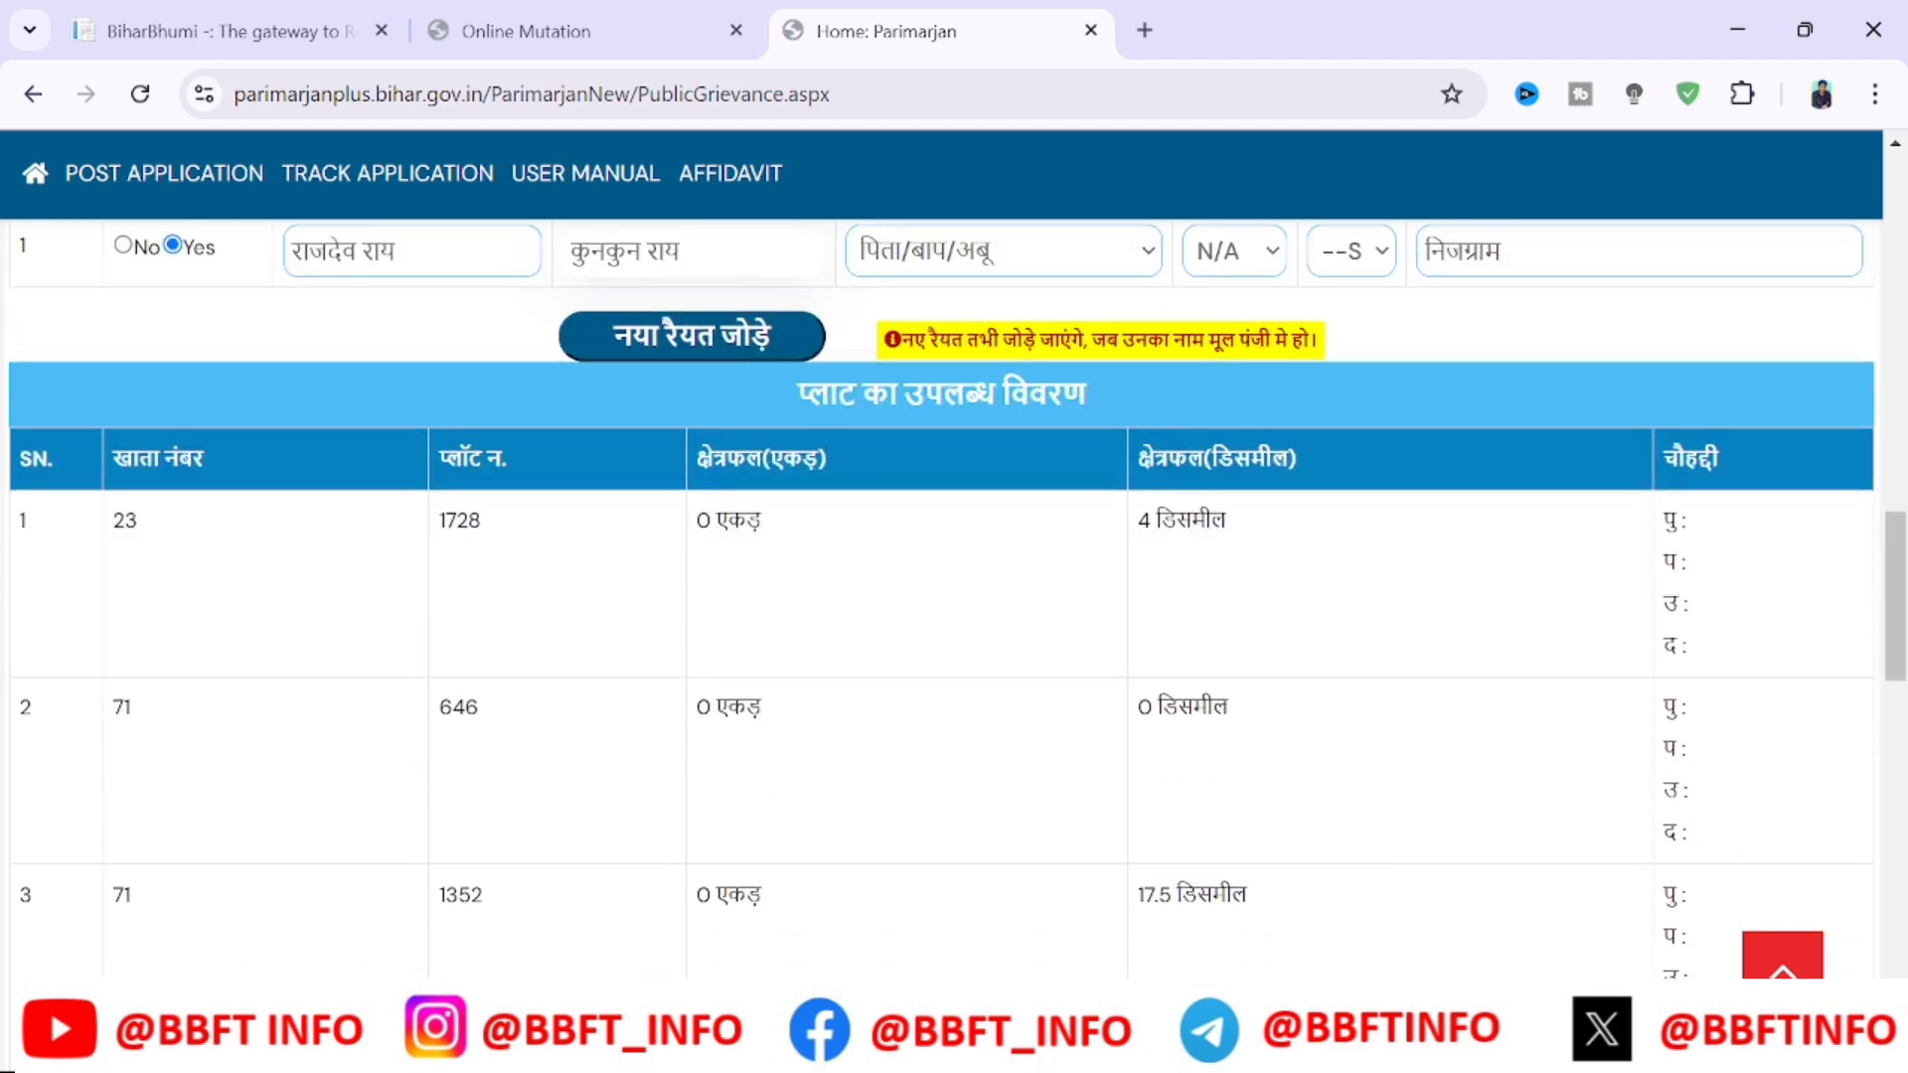
left_click_drag(796, 394, 1105, 394)
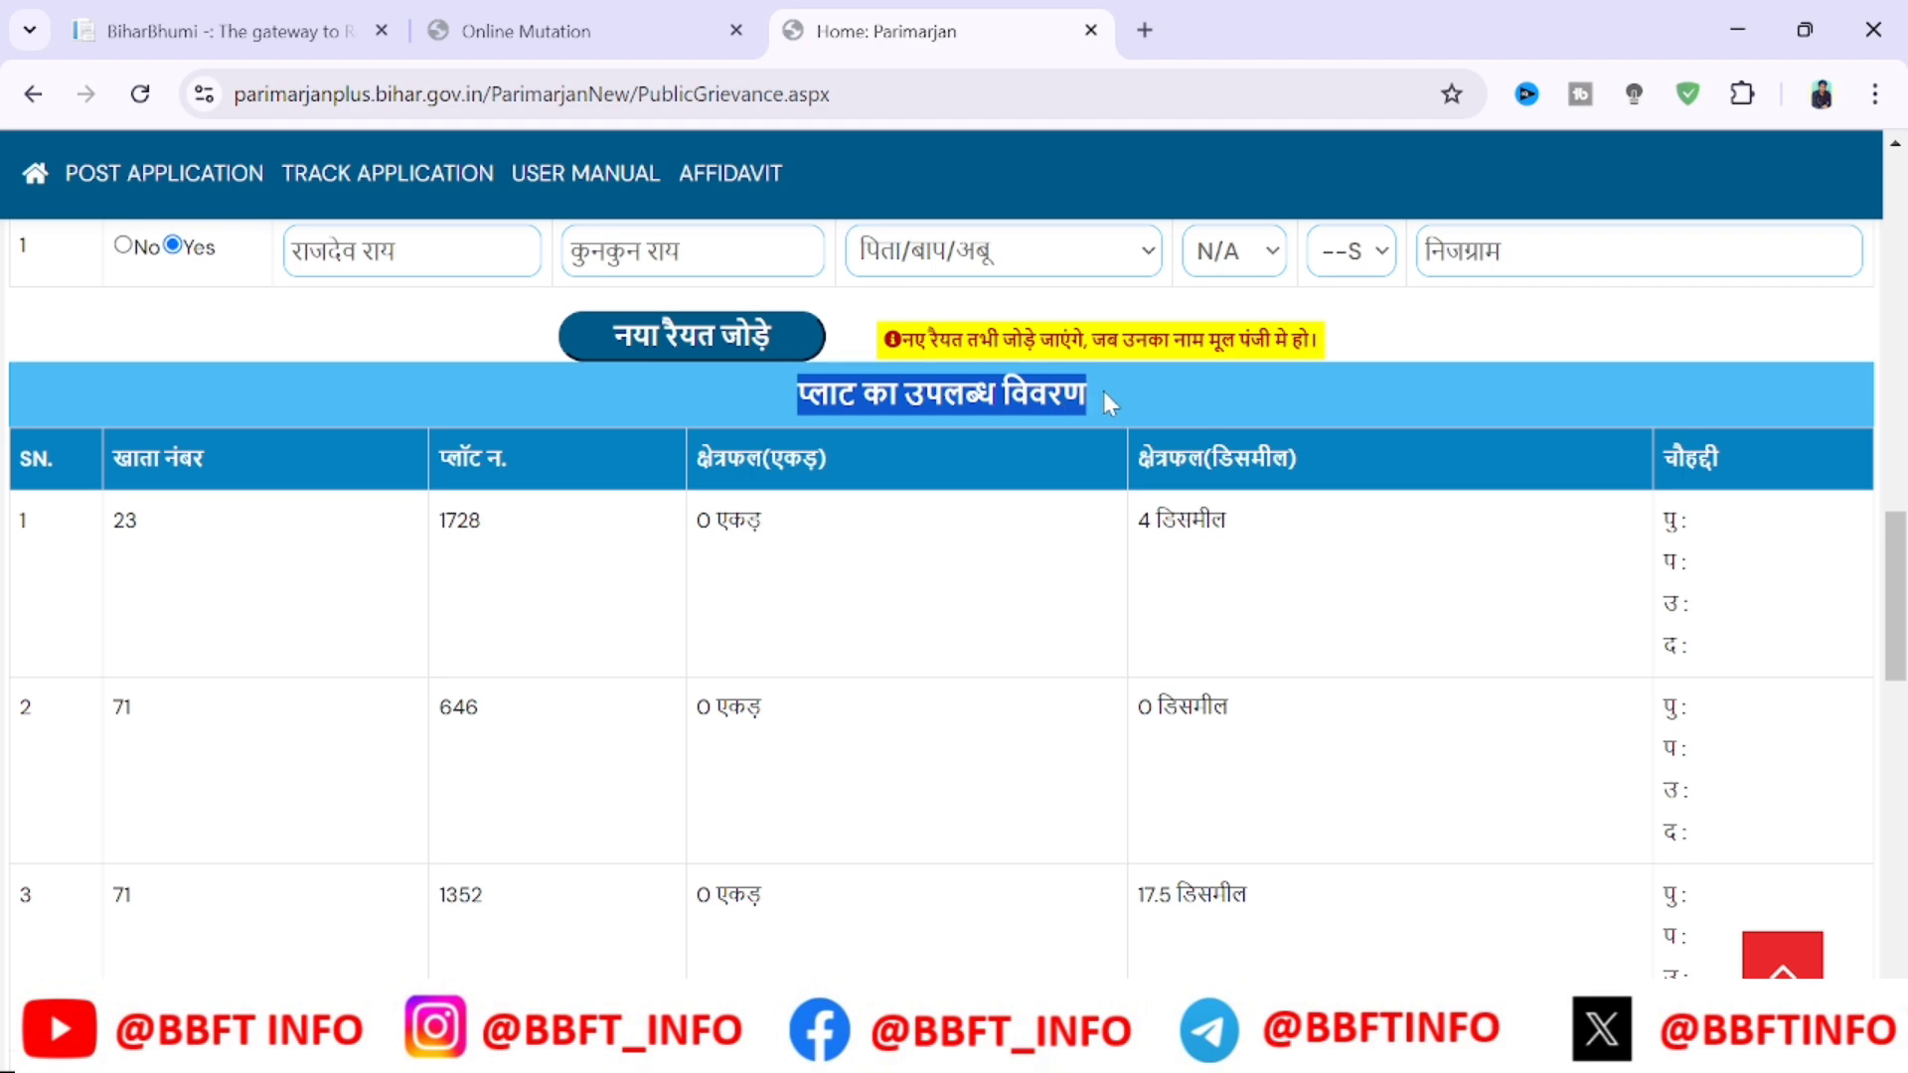
scroll(1107, 395, "down", 3)
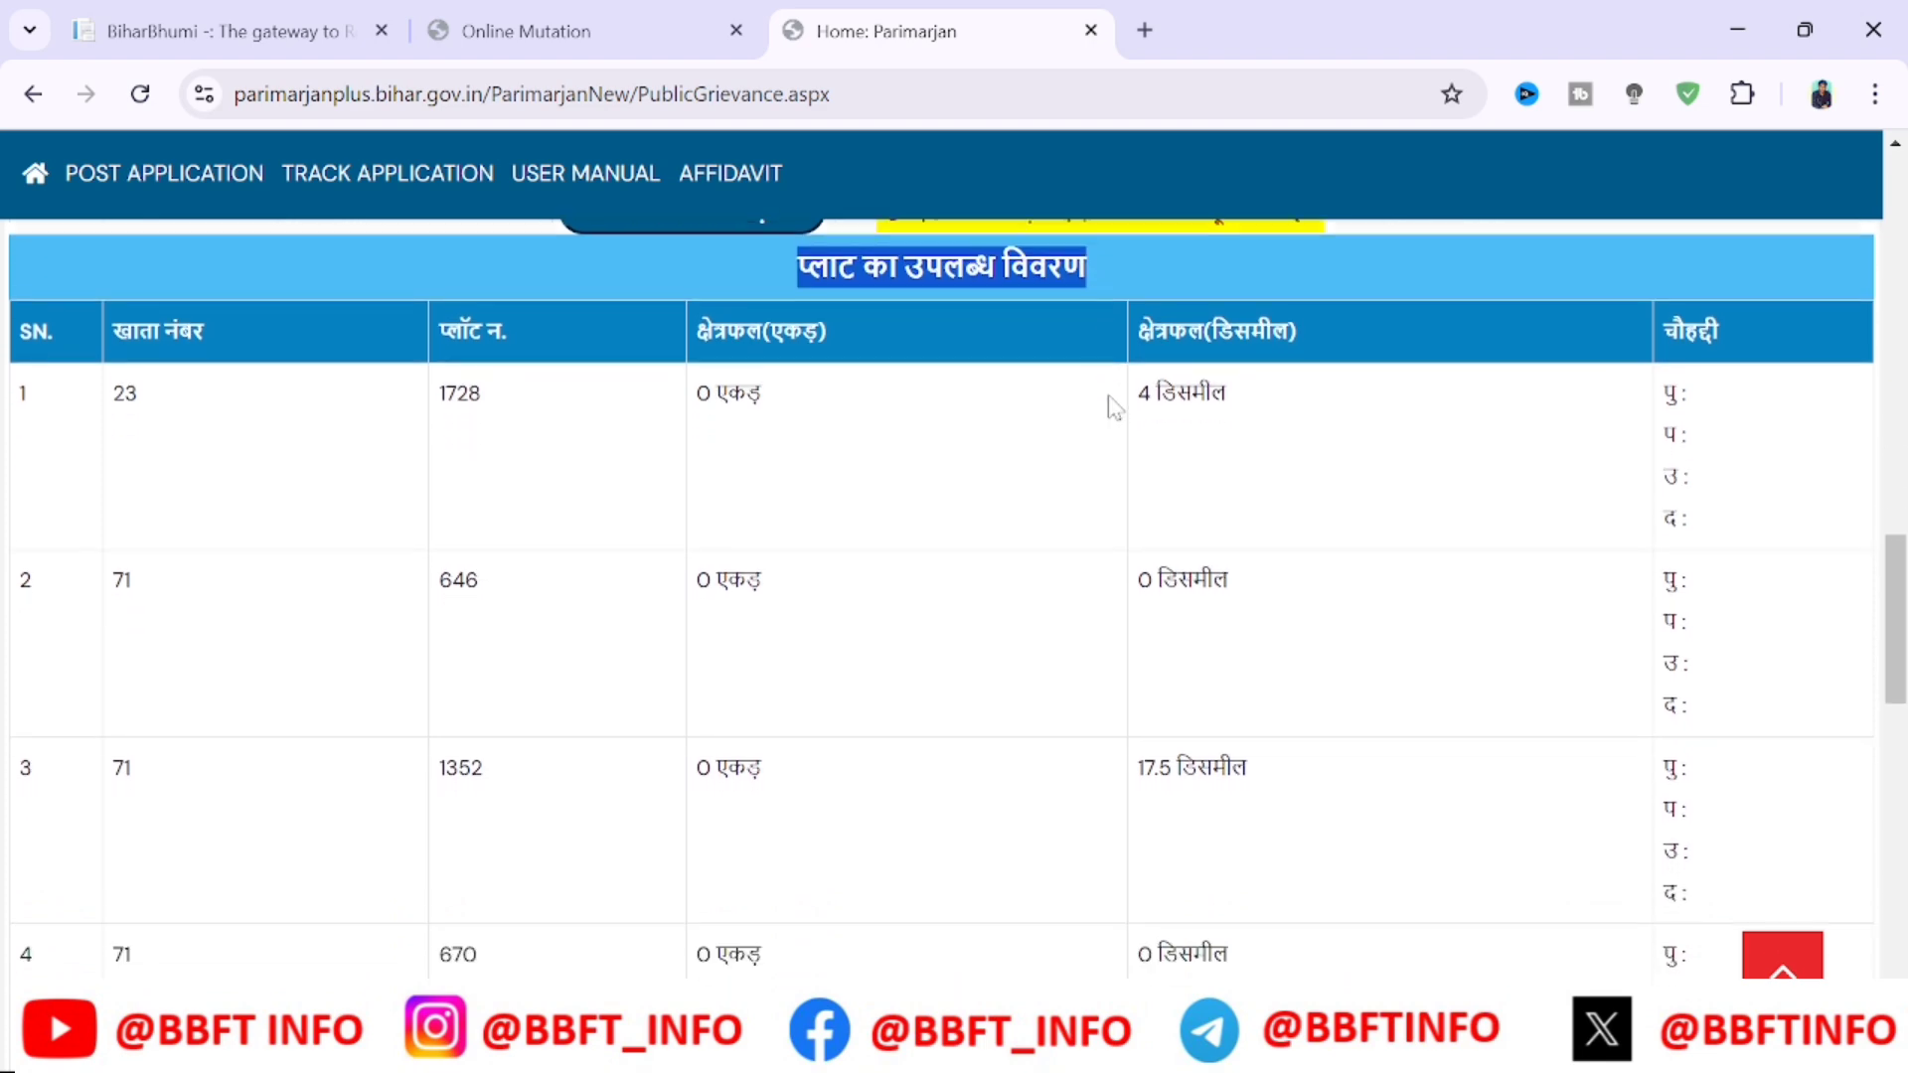
scroll(1115, 406, "down", 1)
scroll(1115, 405, "up", 2)
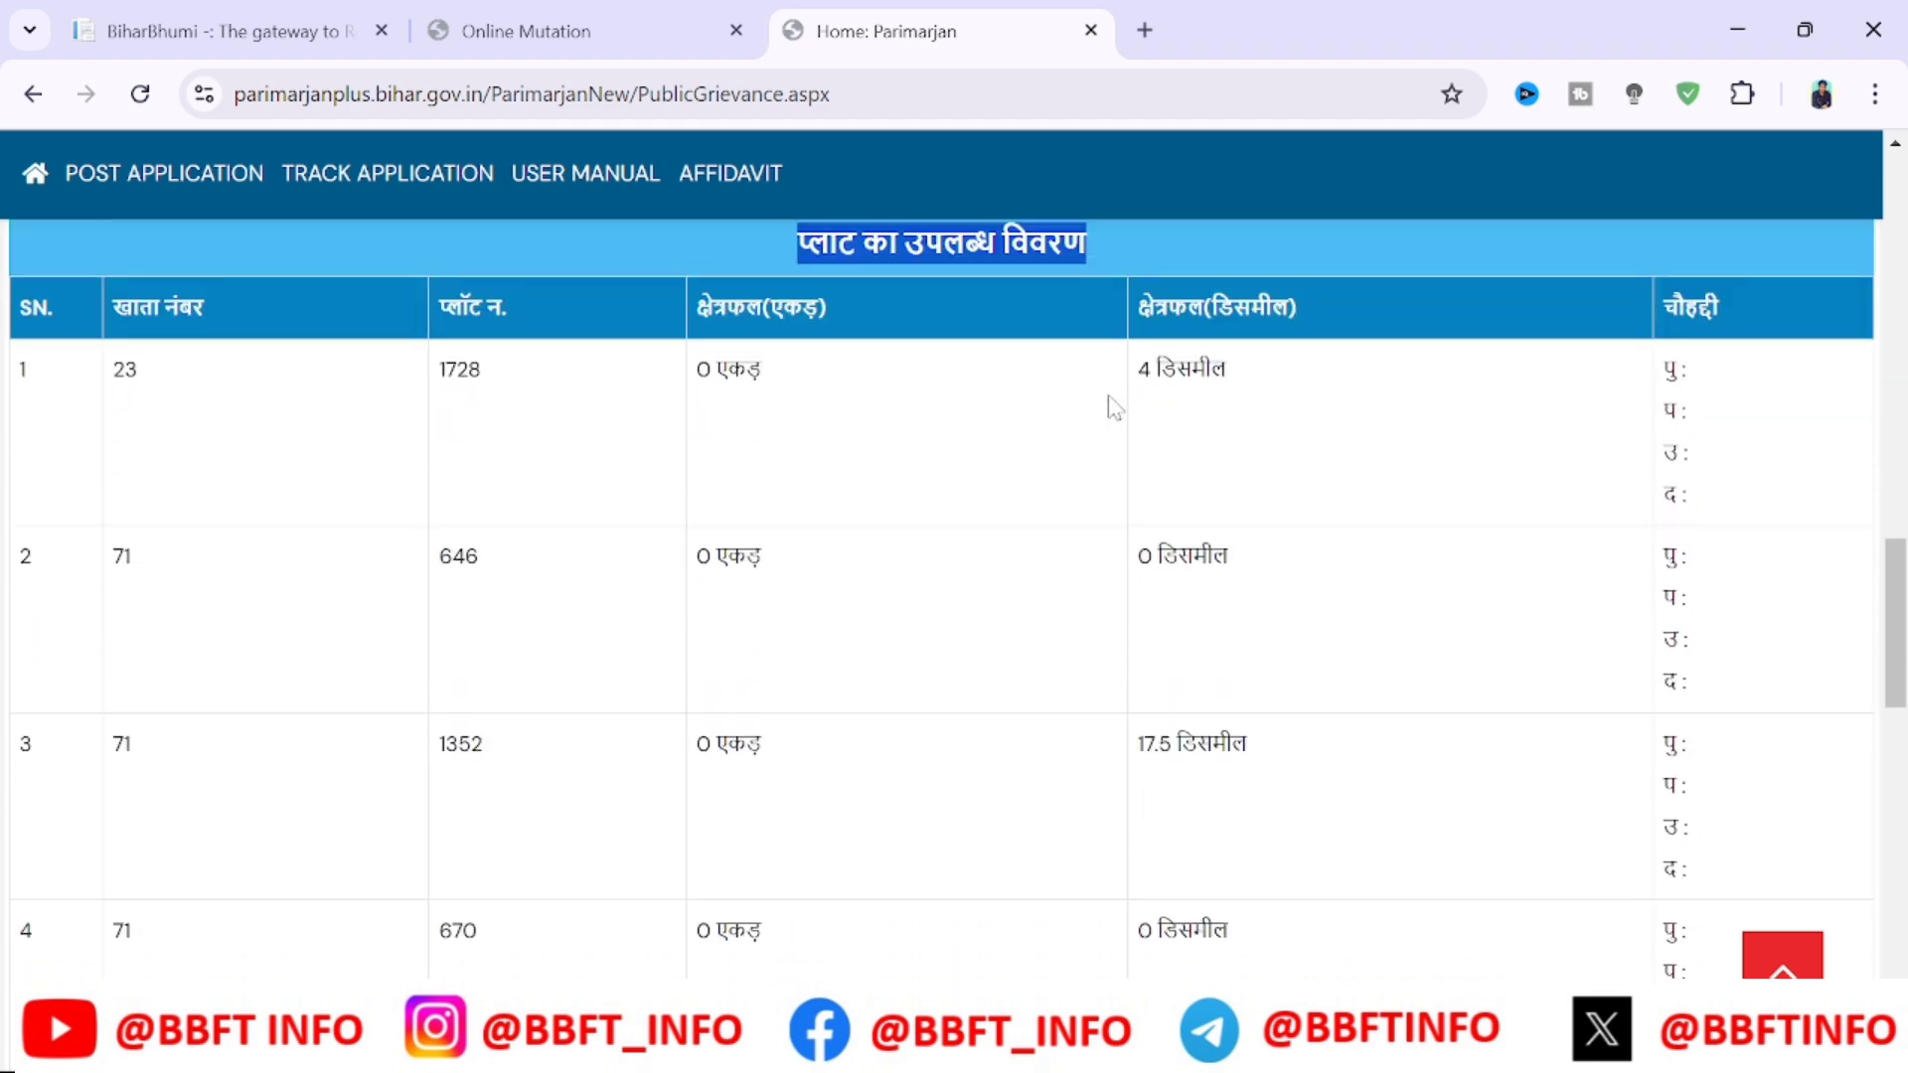
scroll(1115, 405, "down", 3)
scroll(1115, 405, "down", 3)
scroll(1115, 406, "up", 10)
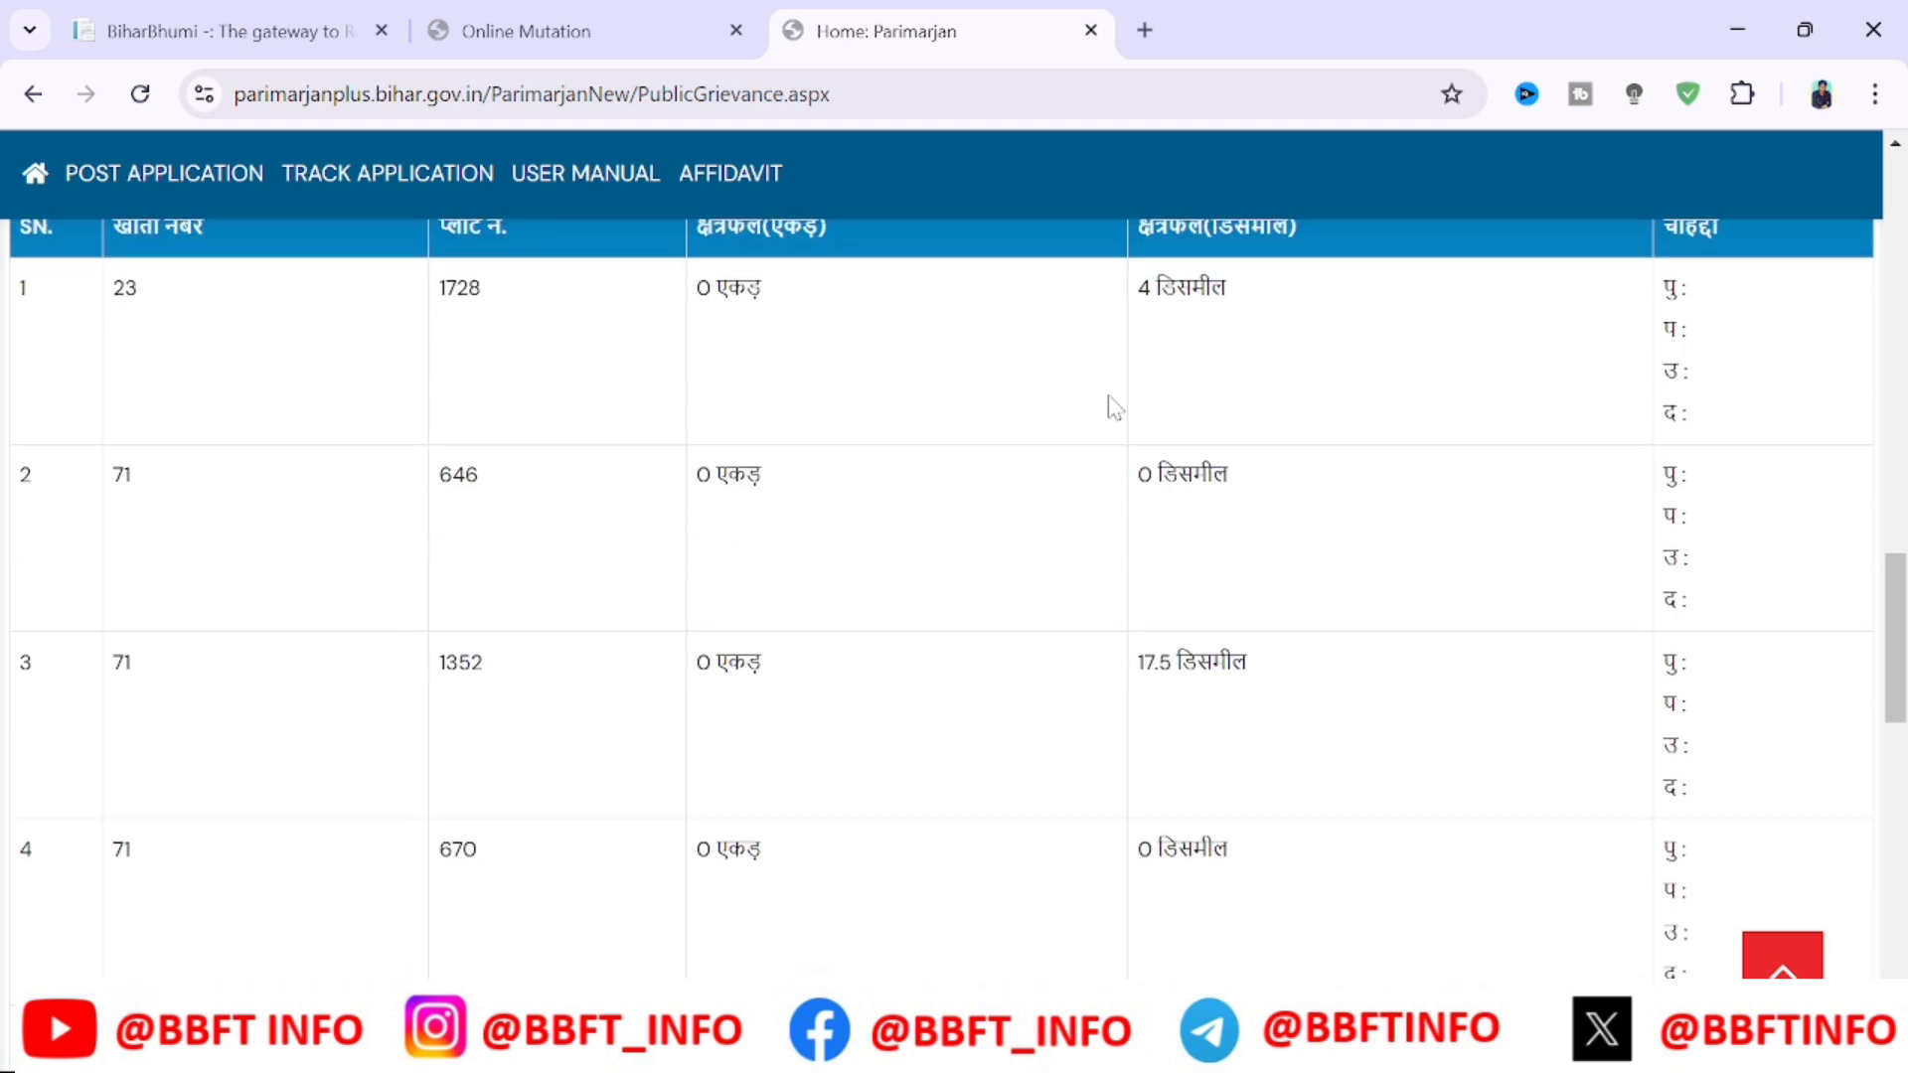
scroll(1115, 406, "down", 3)
scroll(1115, 406, "down", 8)
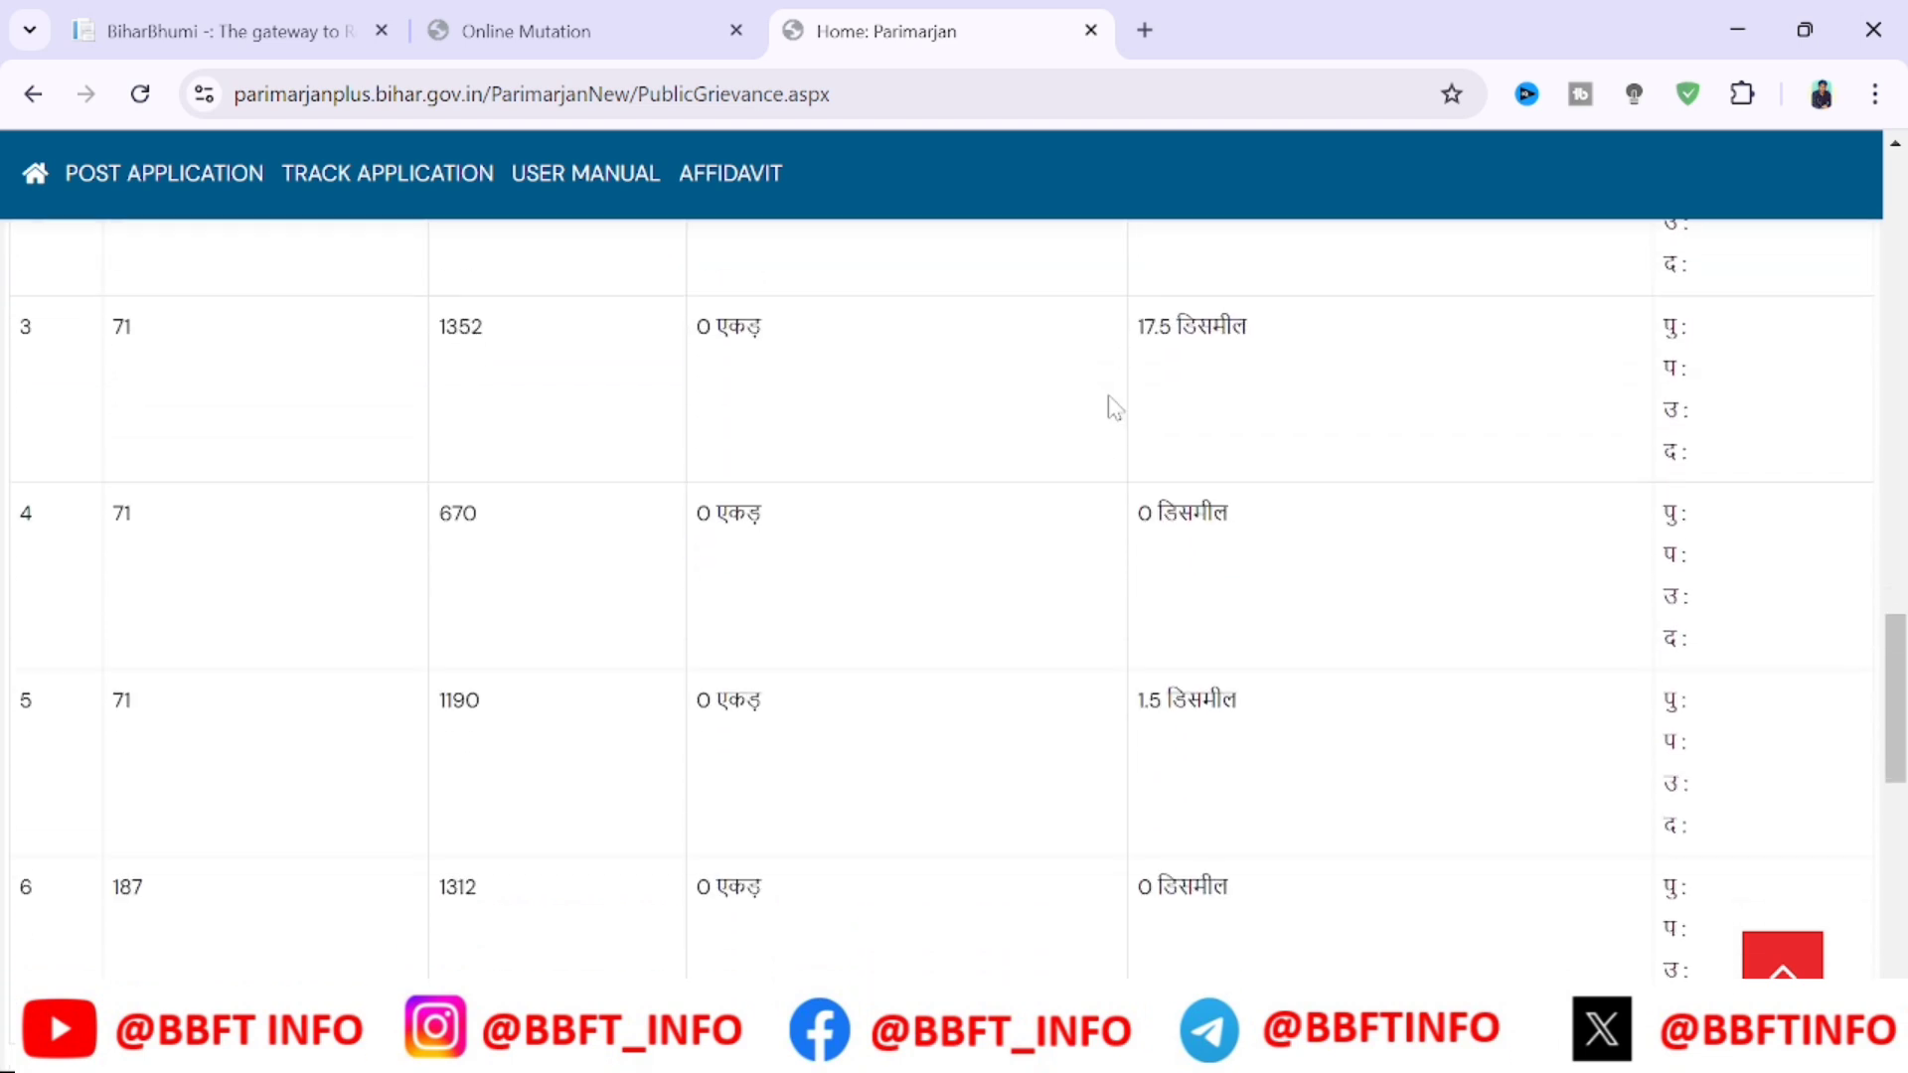
scroll(1375, 661, "down", 1)
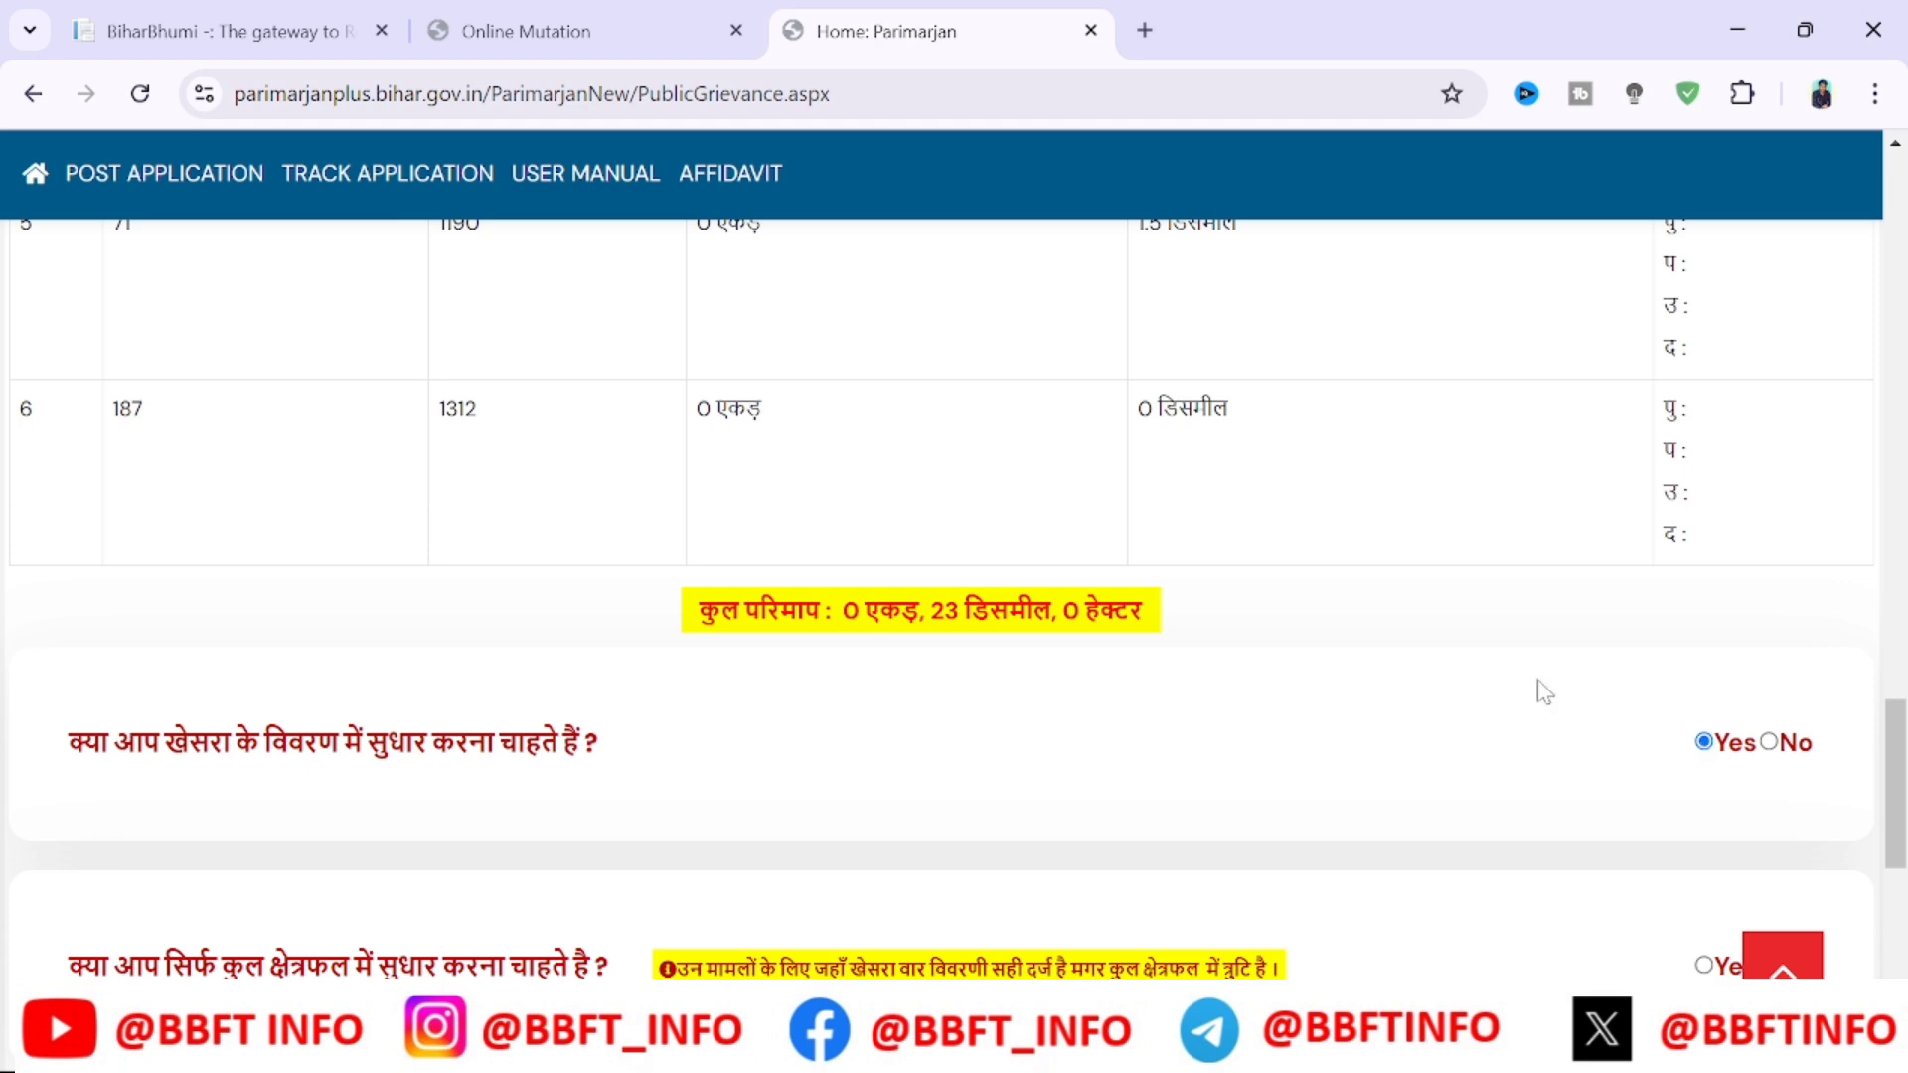
scroll(1542, 691, "down", 2)
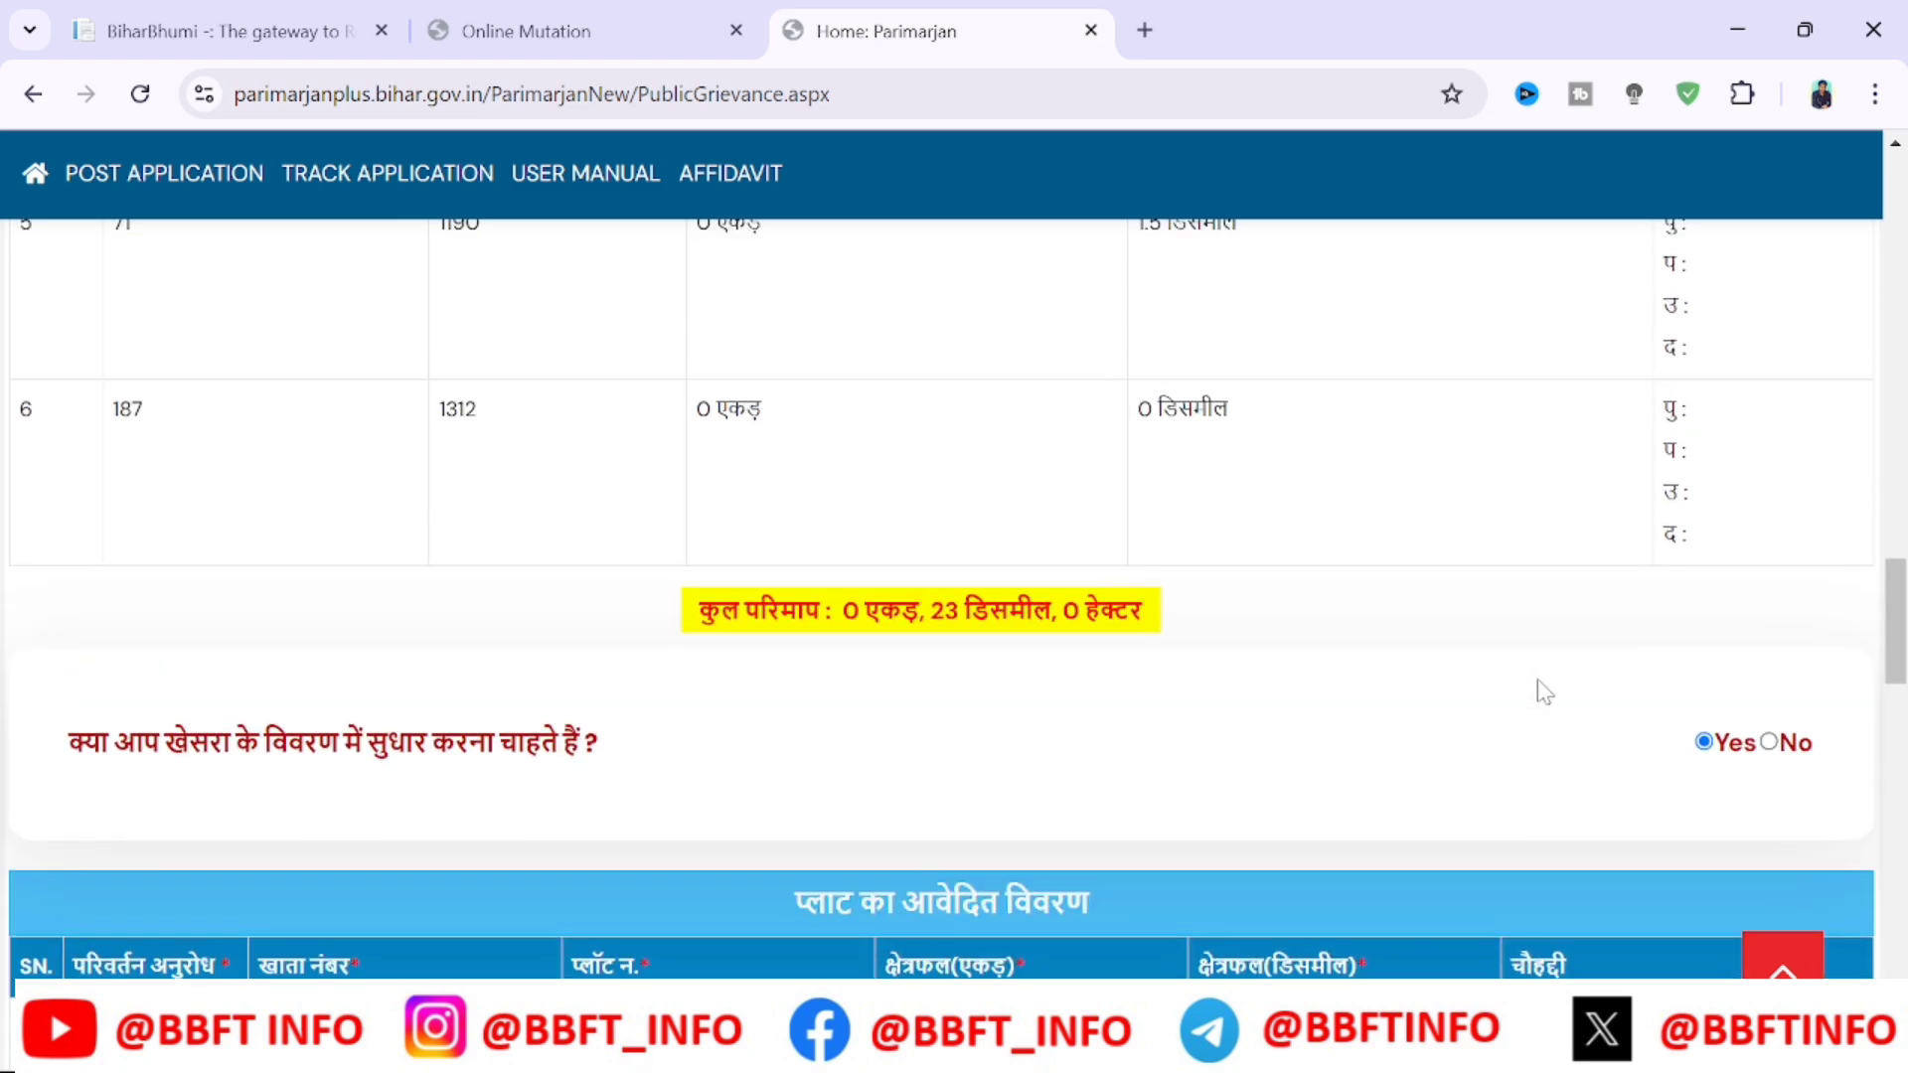
scroll(1542, 691, "down", 5)
scroll(969, 608, "down", 4)
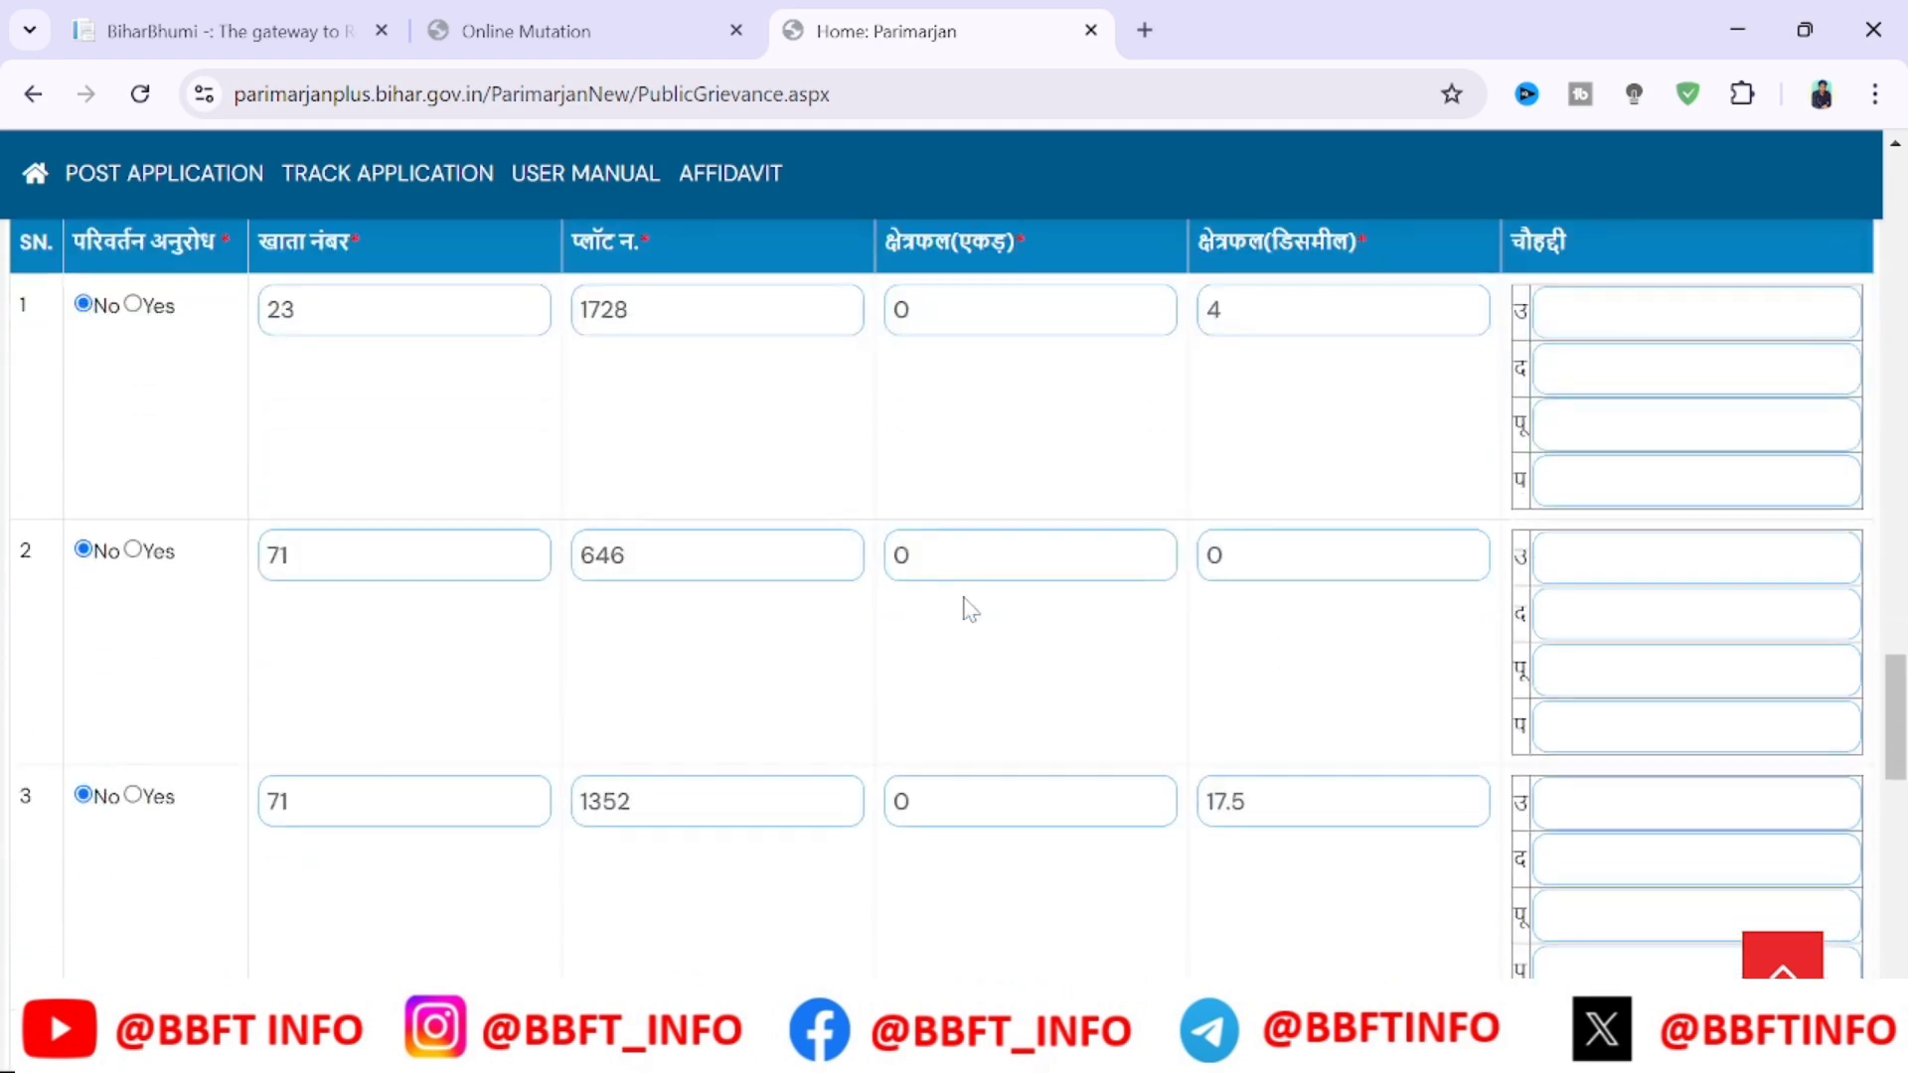
scroll(969, 609, "up", 3)
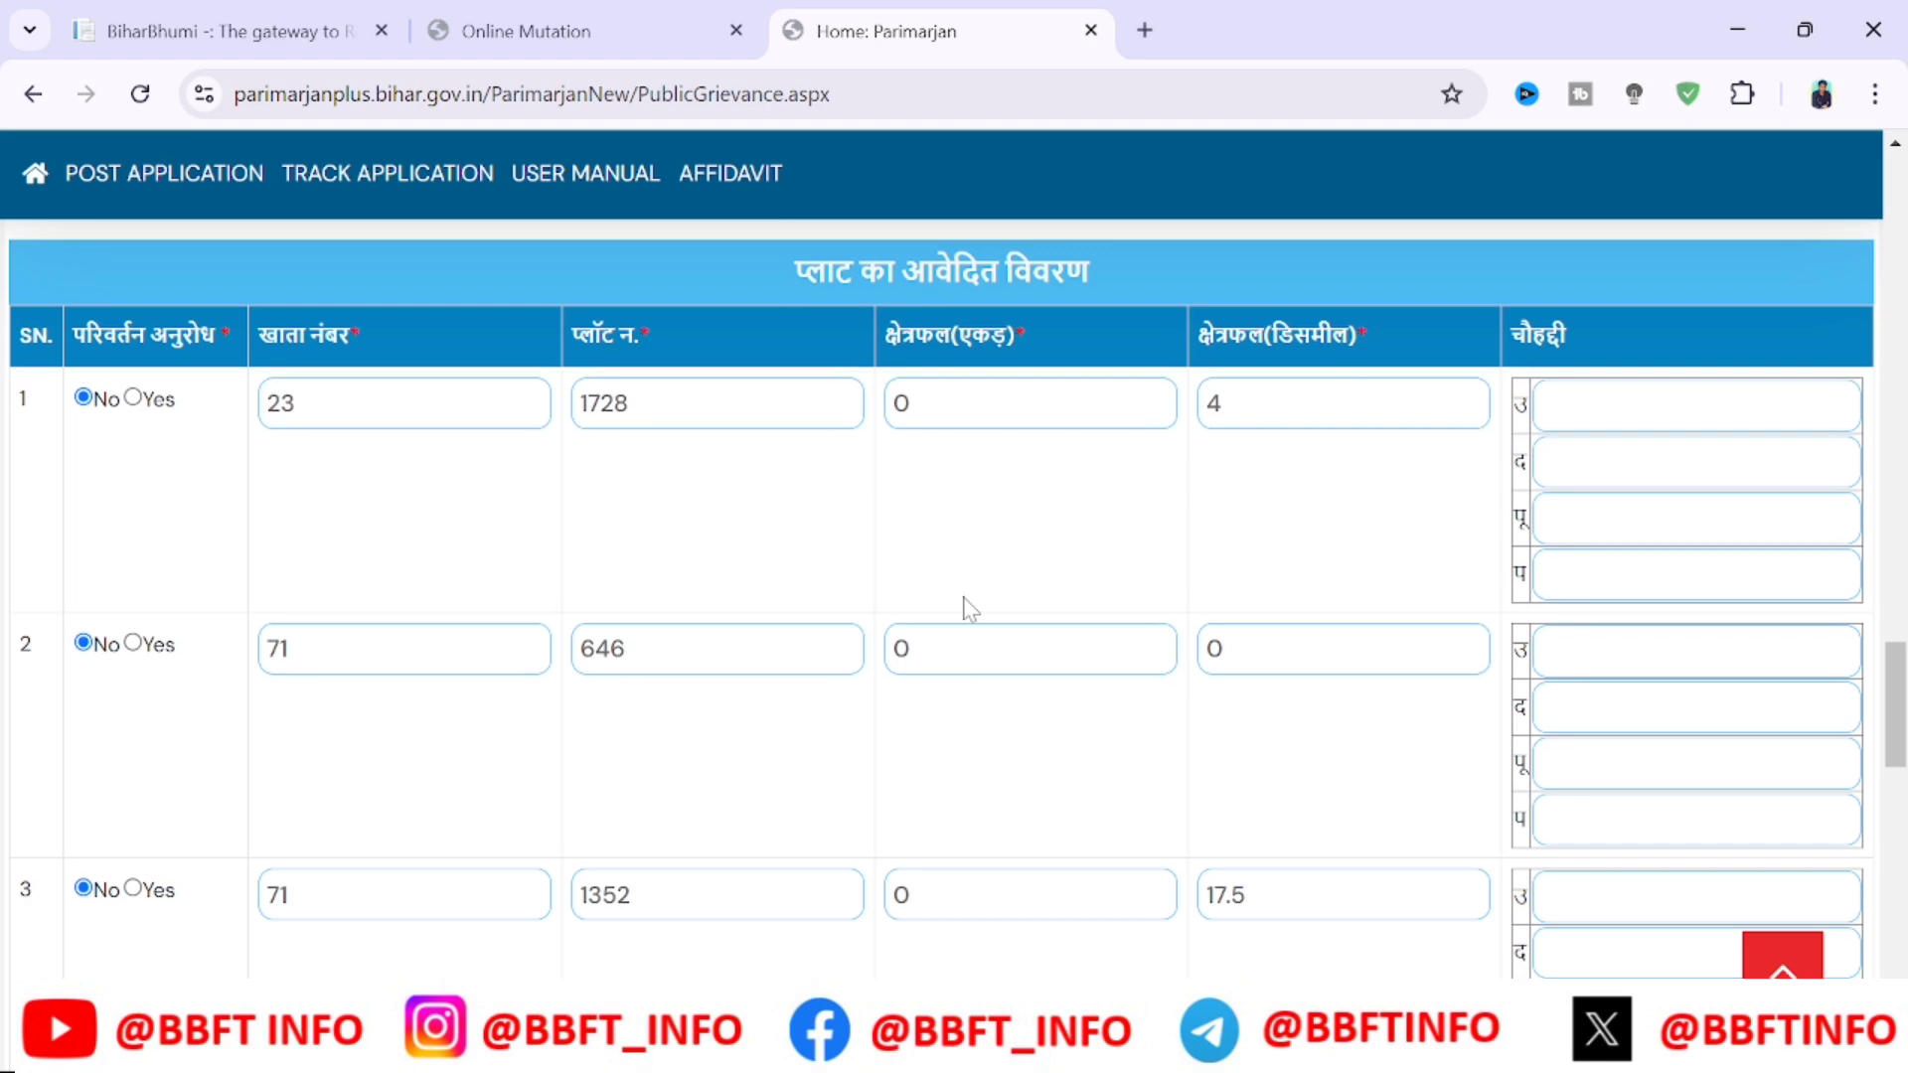
scroll(969, 608, "down", 1)
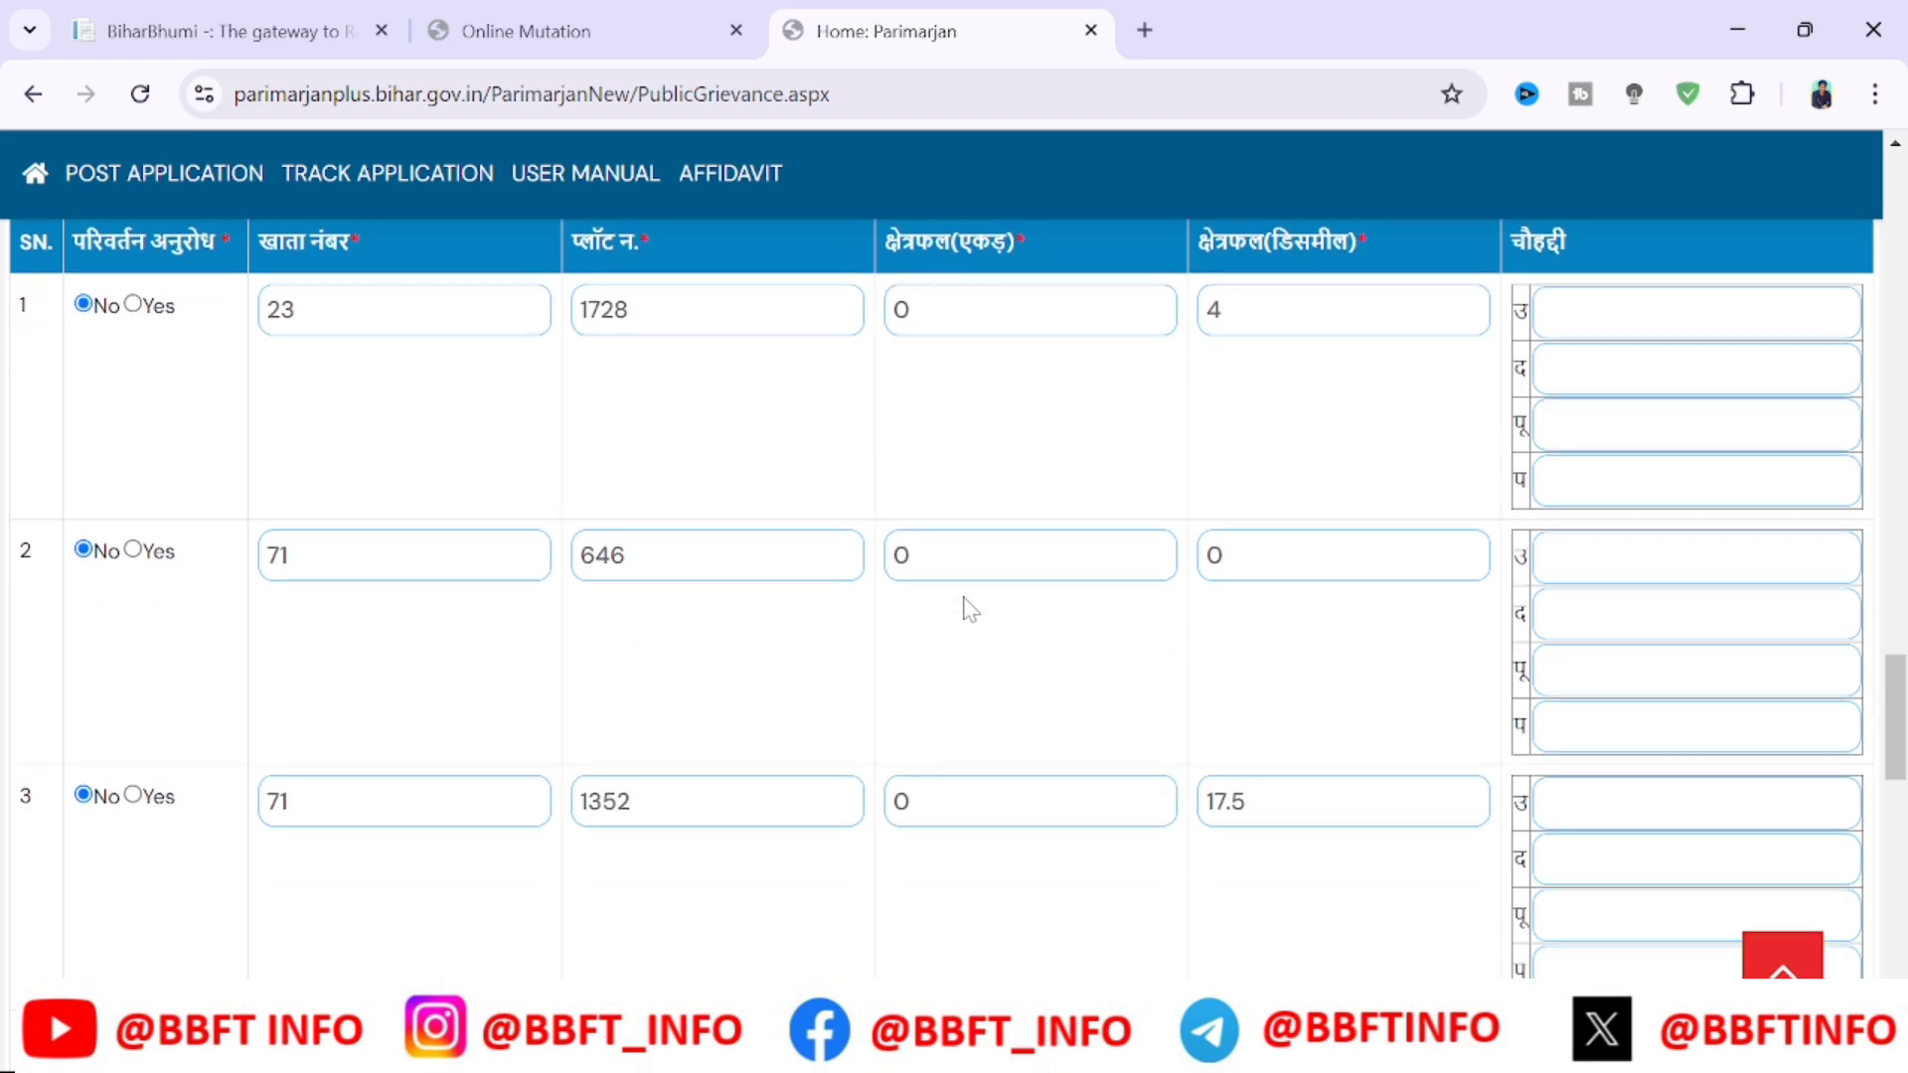
scroll(1081, 497, "down", 1)
scroll(1081, 497, "up", 3)
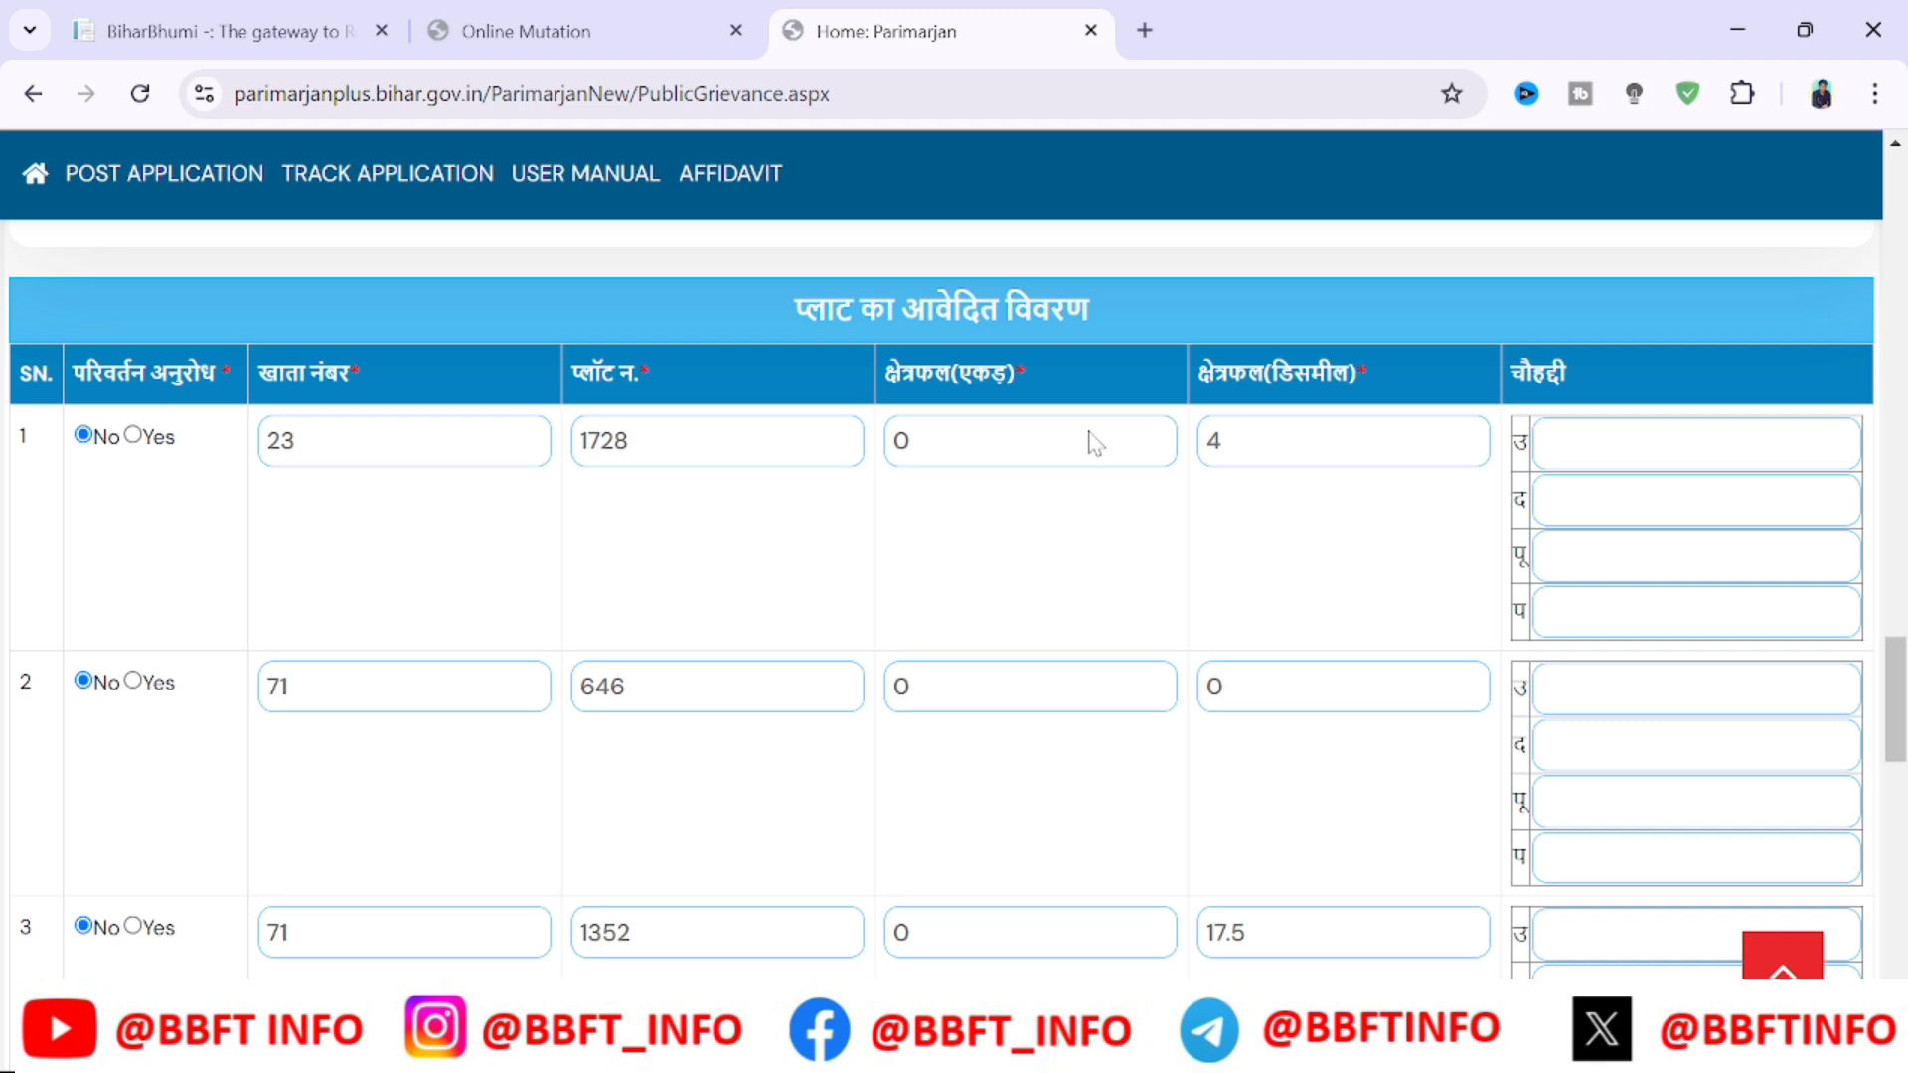
scroll(1198, 558, "down", 2)
scroll(1204, 562, "up", 1)
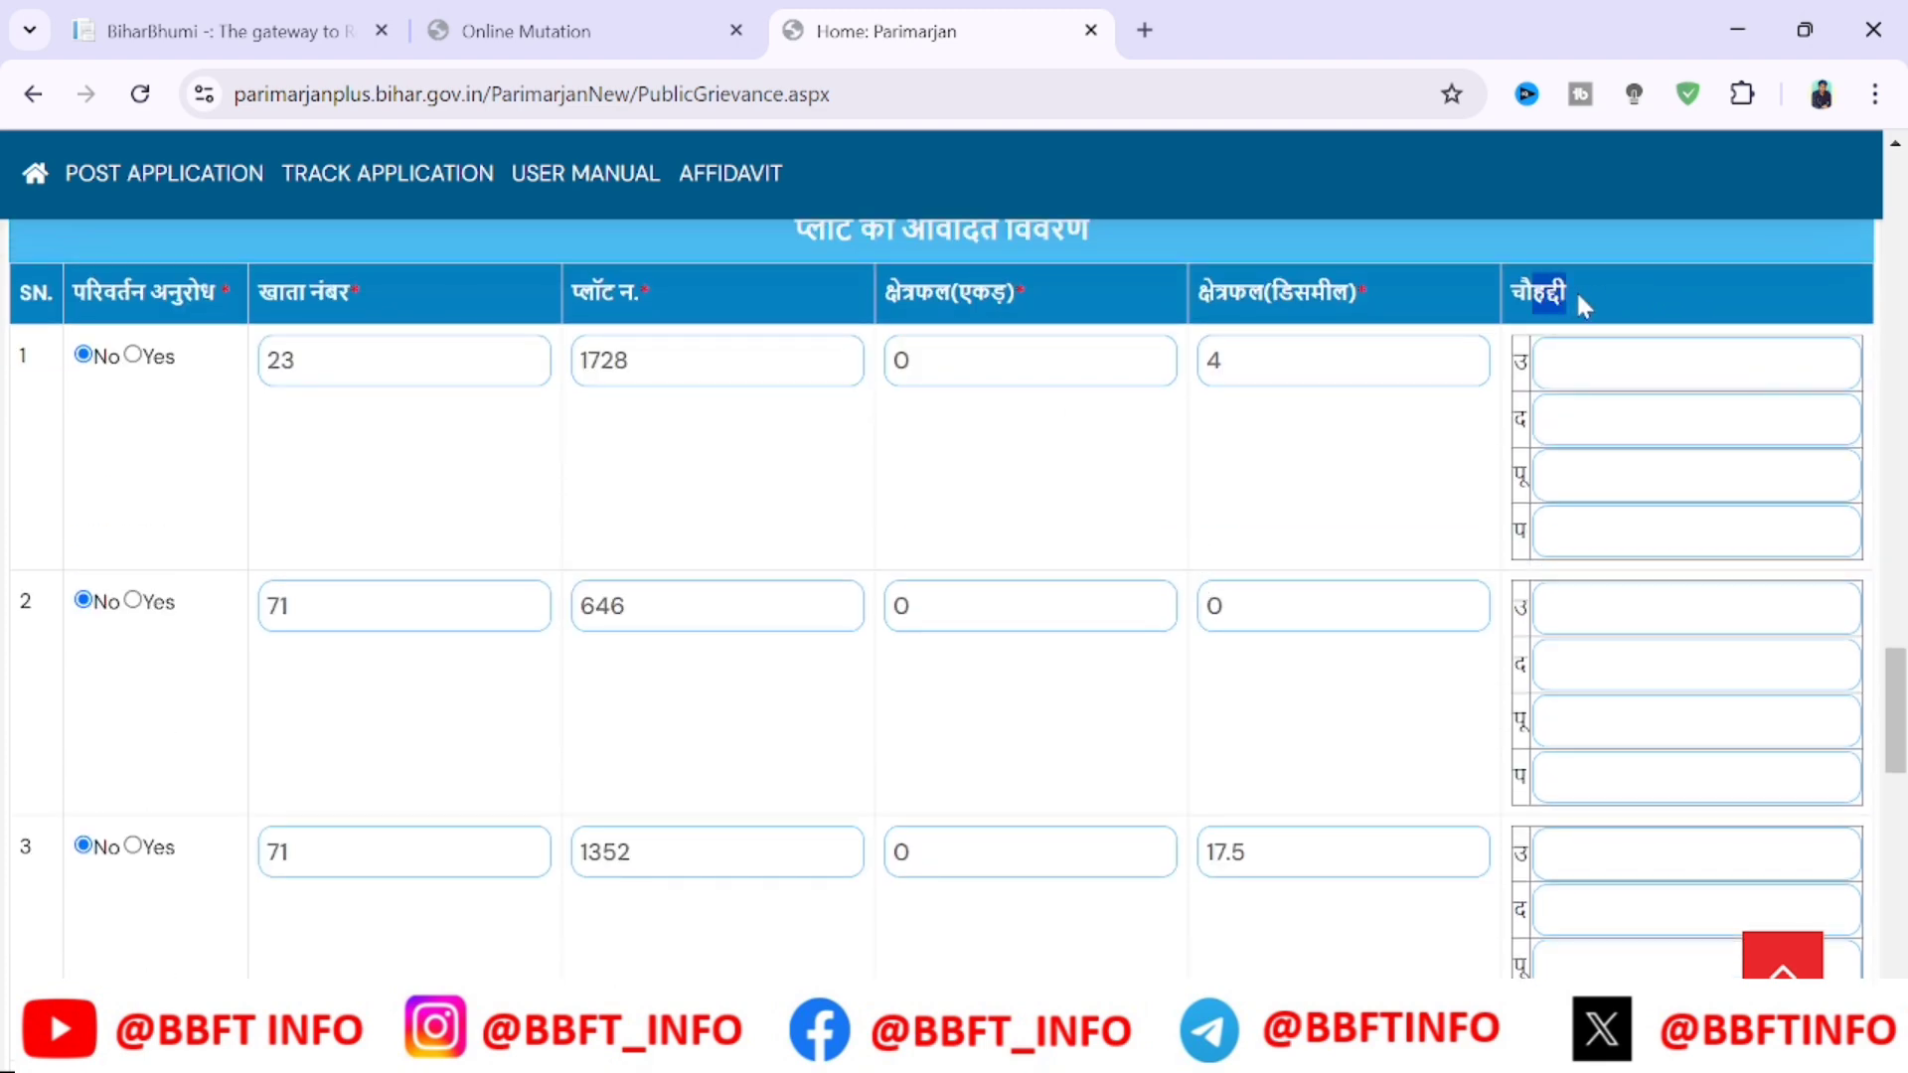
scroll(1617, 478, "down", 8)
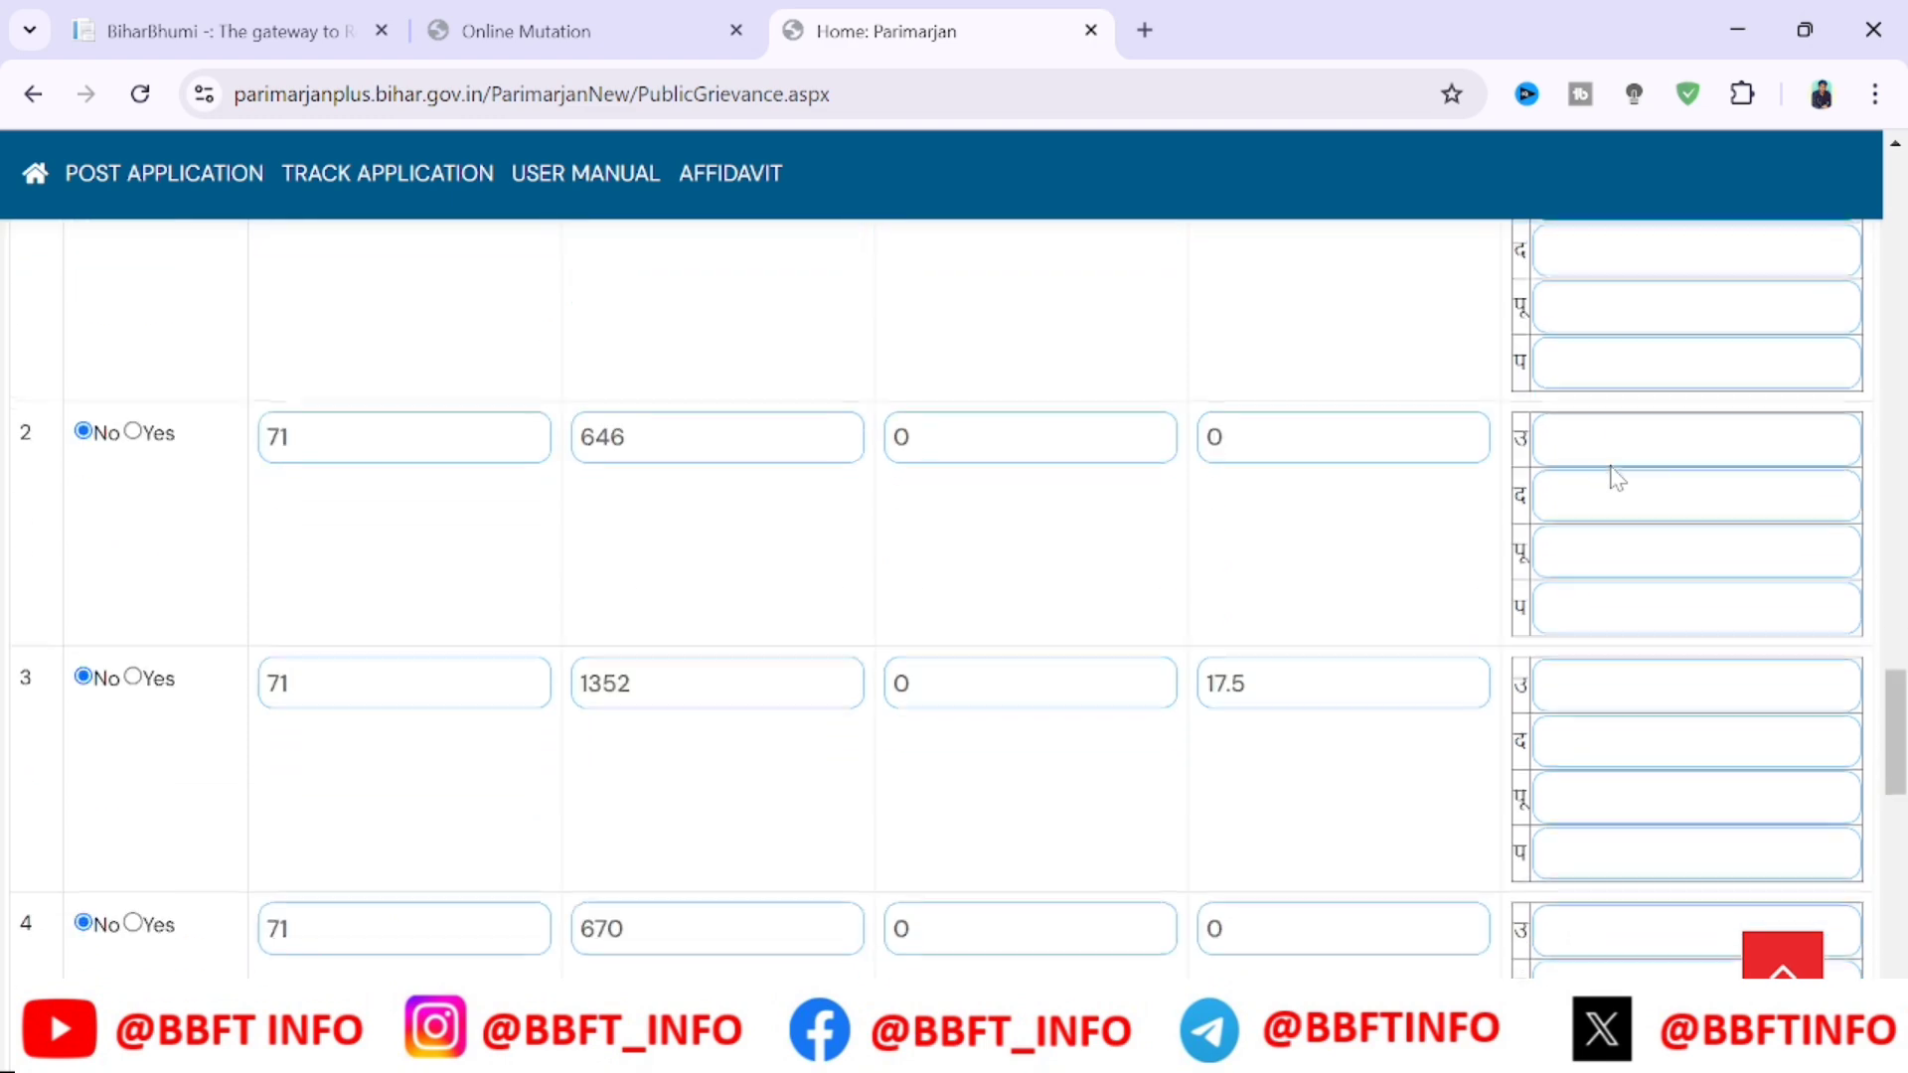
scroll(1617, 478, "up", 12)
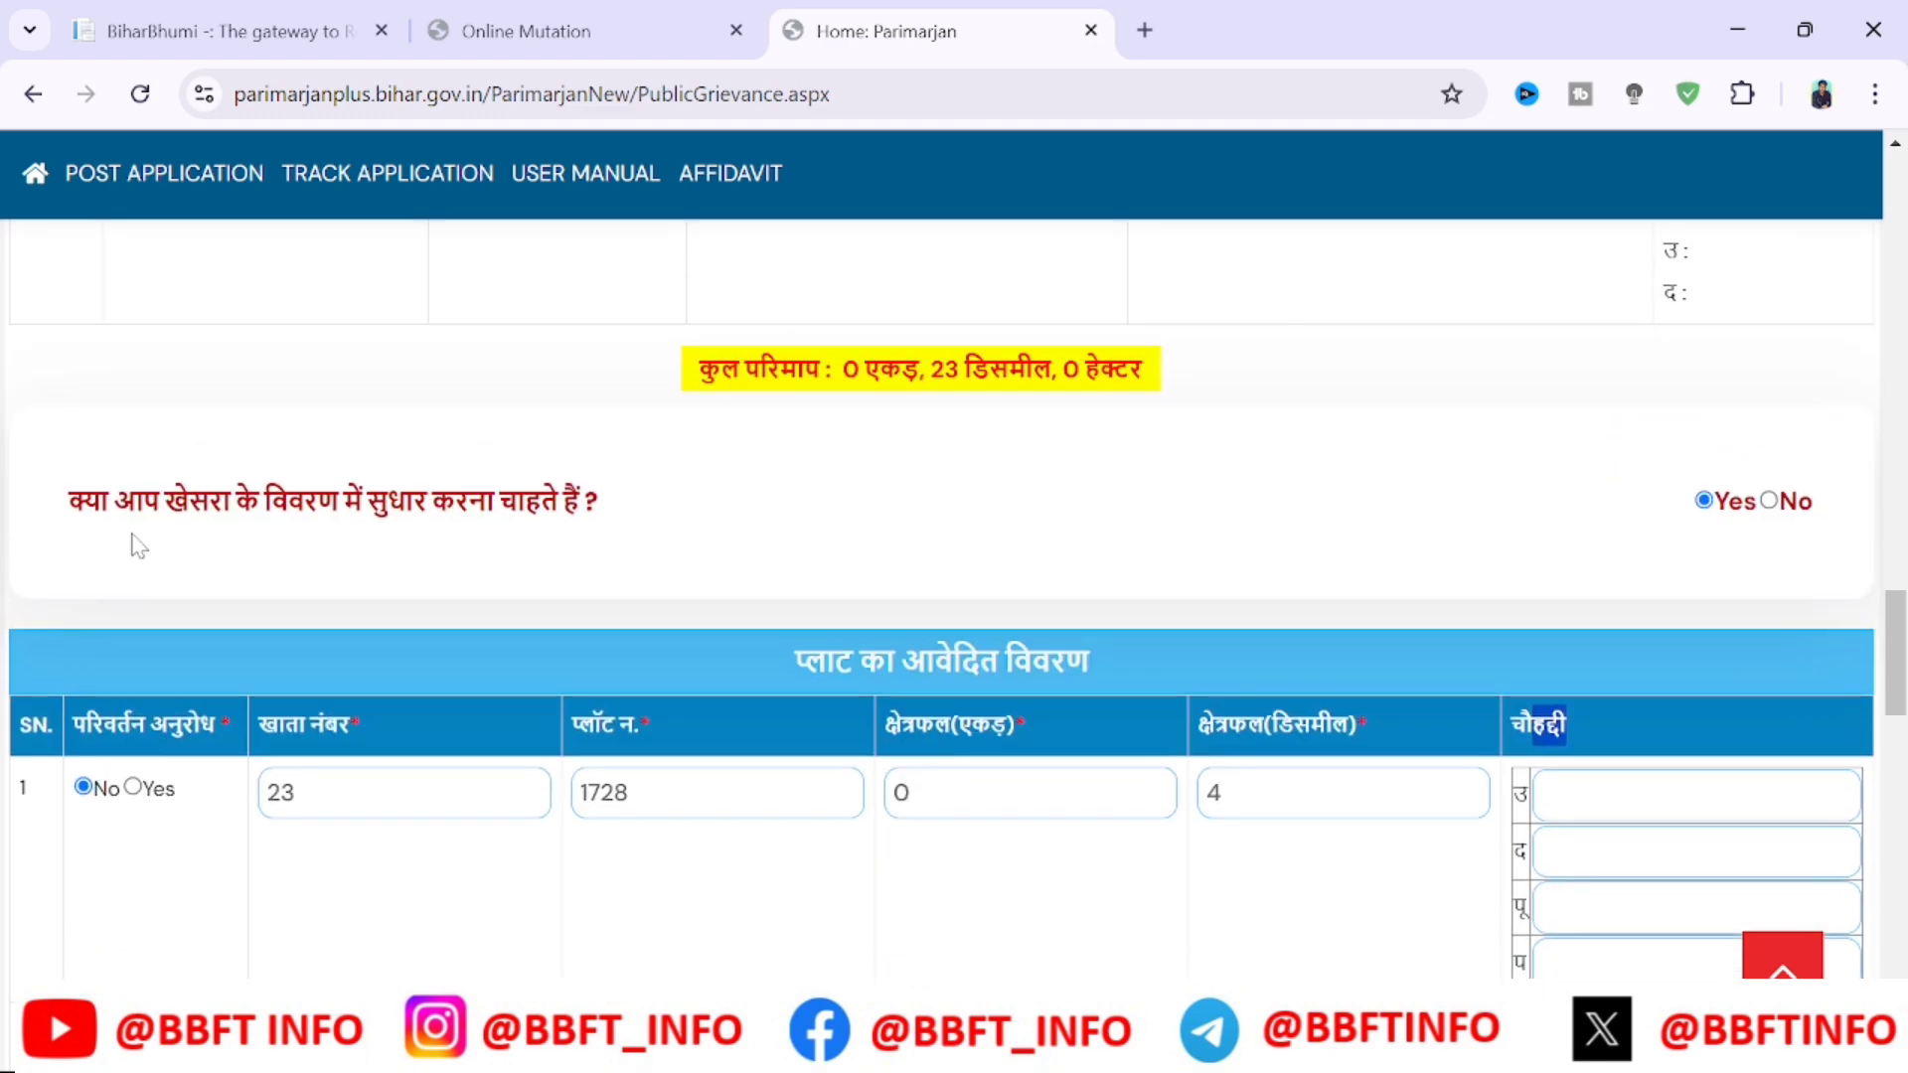
scroll(873, 592, "down", 1)
scroll(873, 592, "down", 12)
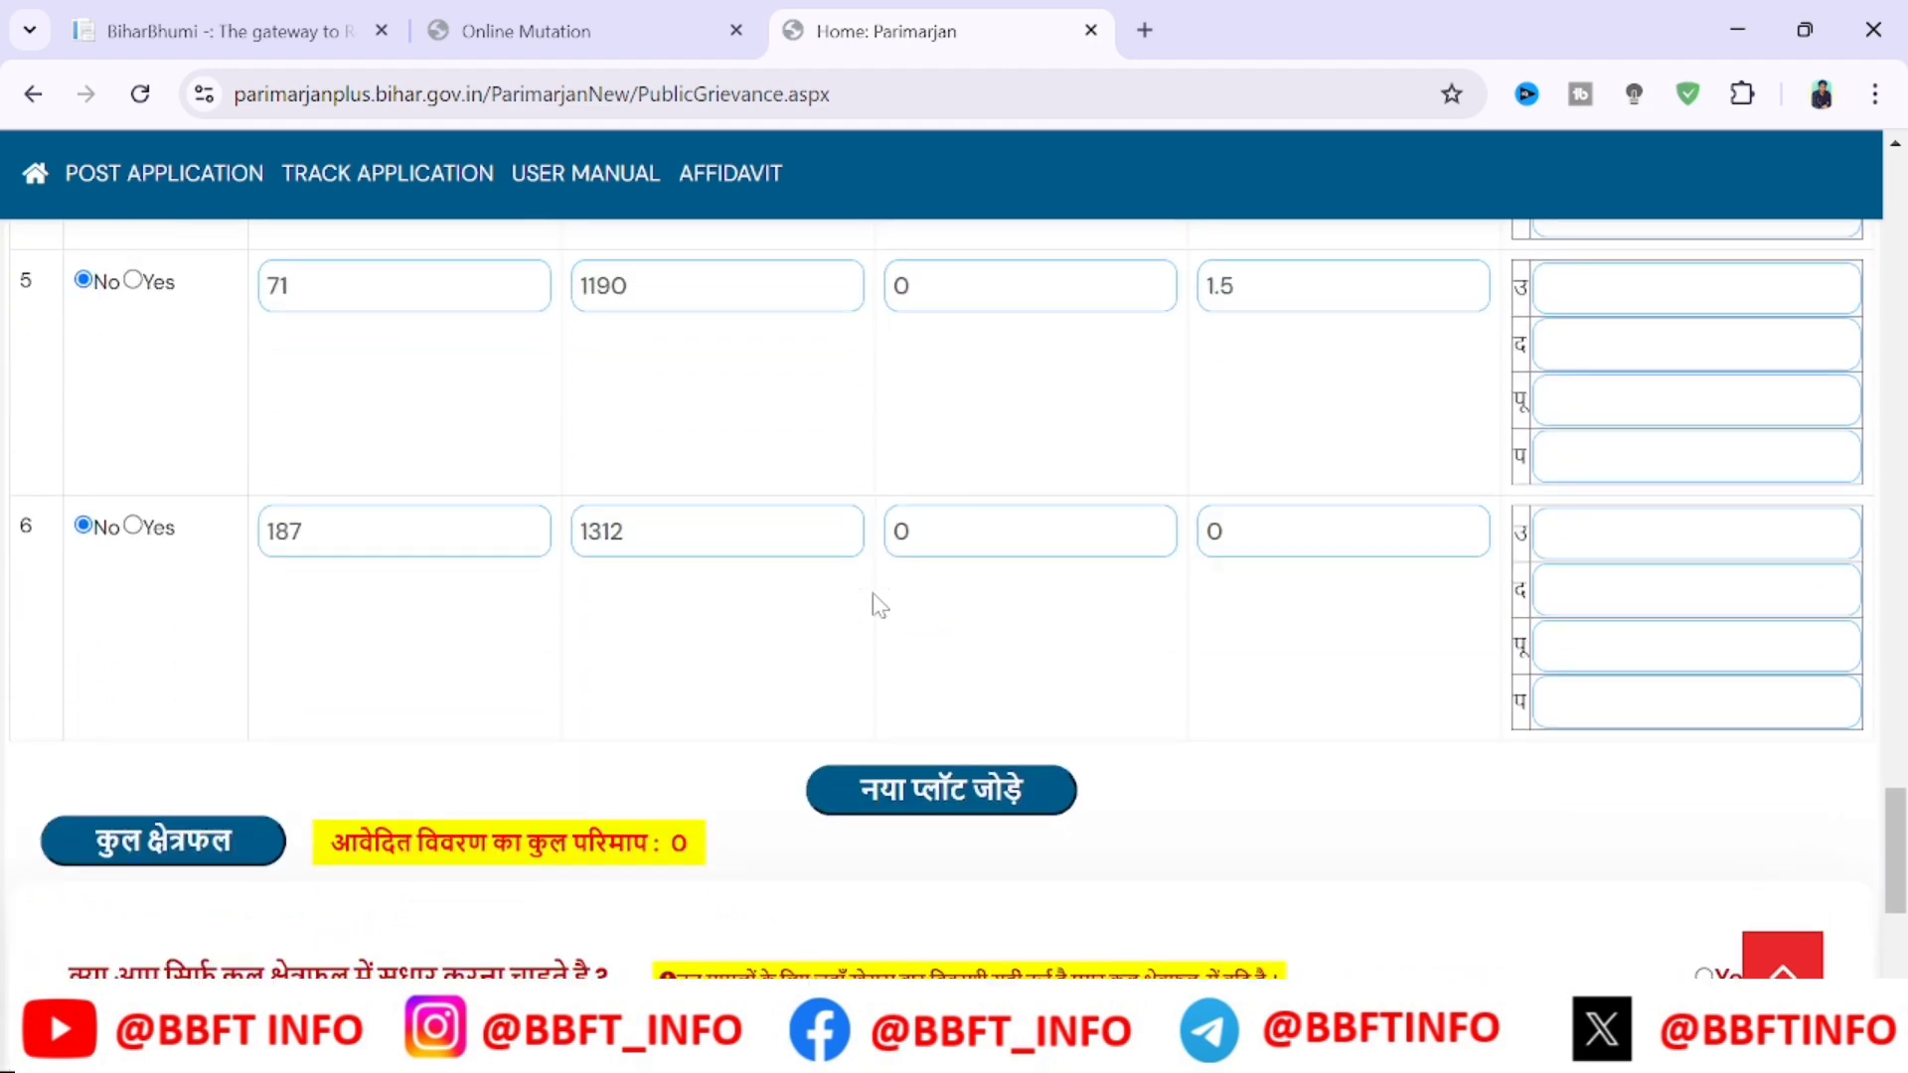
scroll(879, 603, "up", 12)
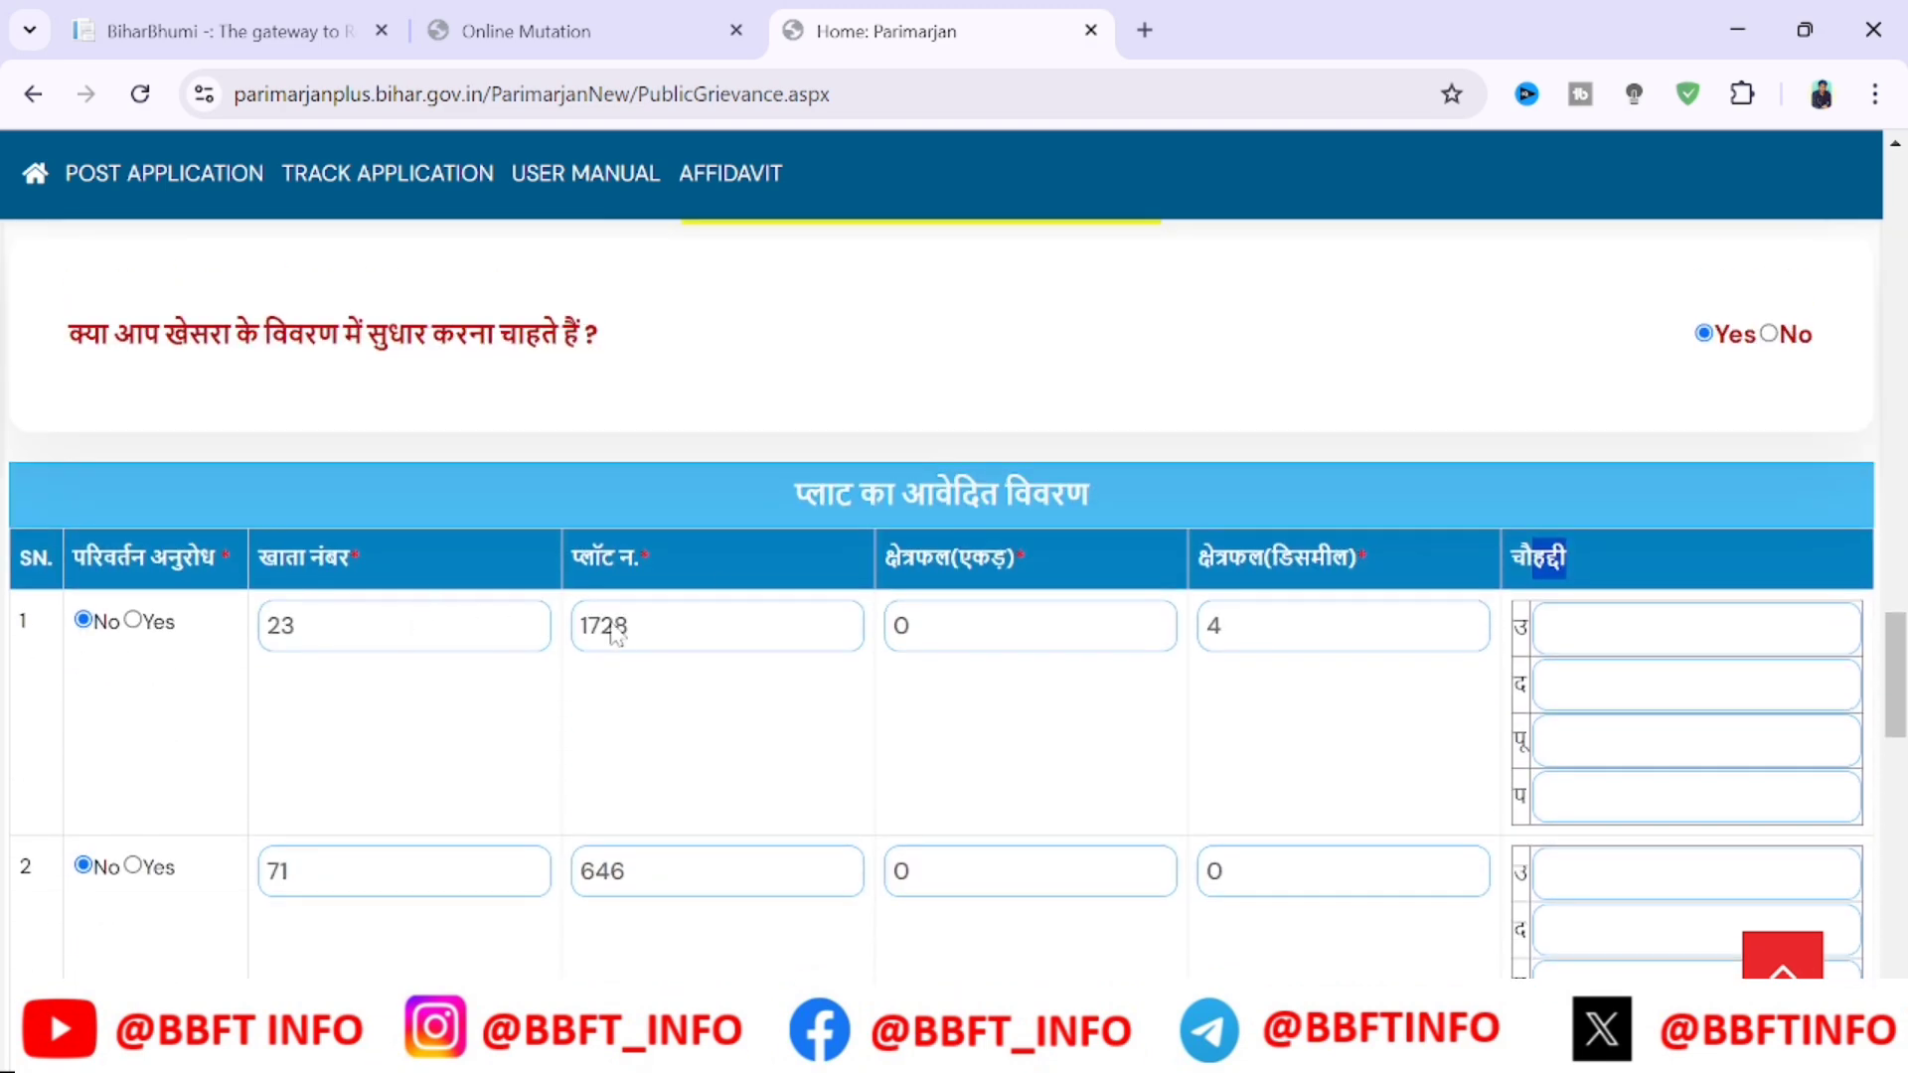
Step: Request a change for plot 1728 and replace its acre area 0 with 1
left_click(133, 621)
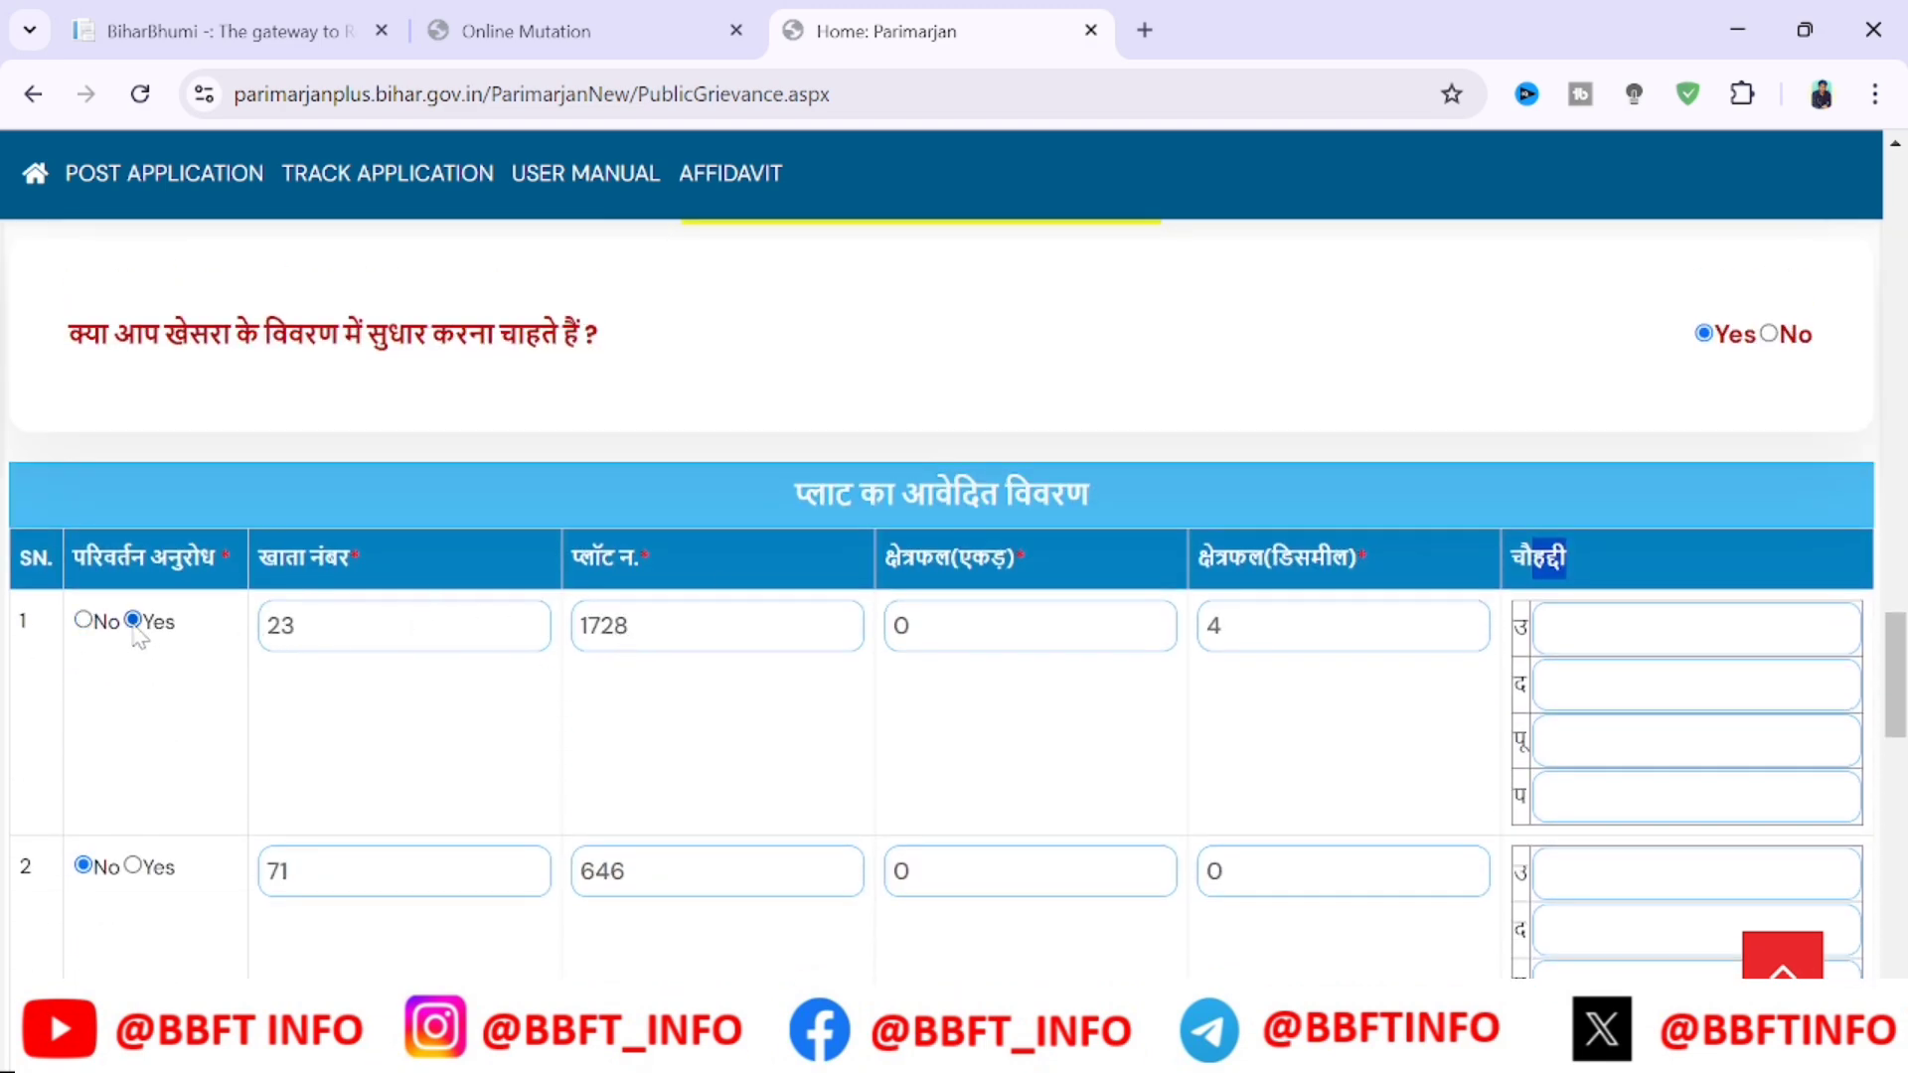
left_click(987, 636)
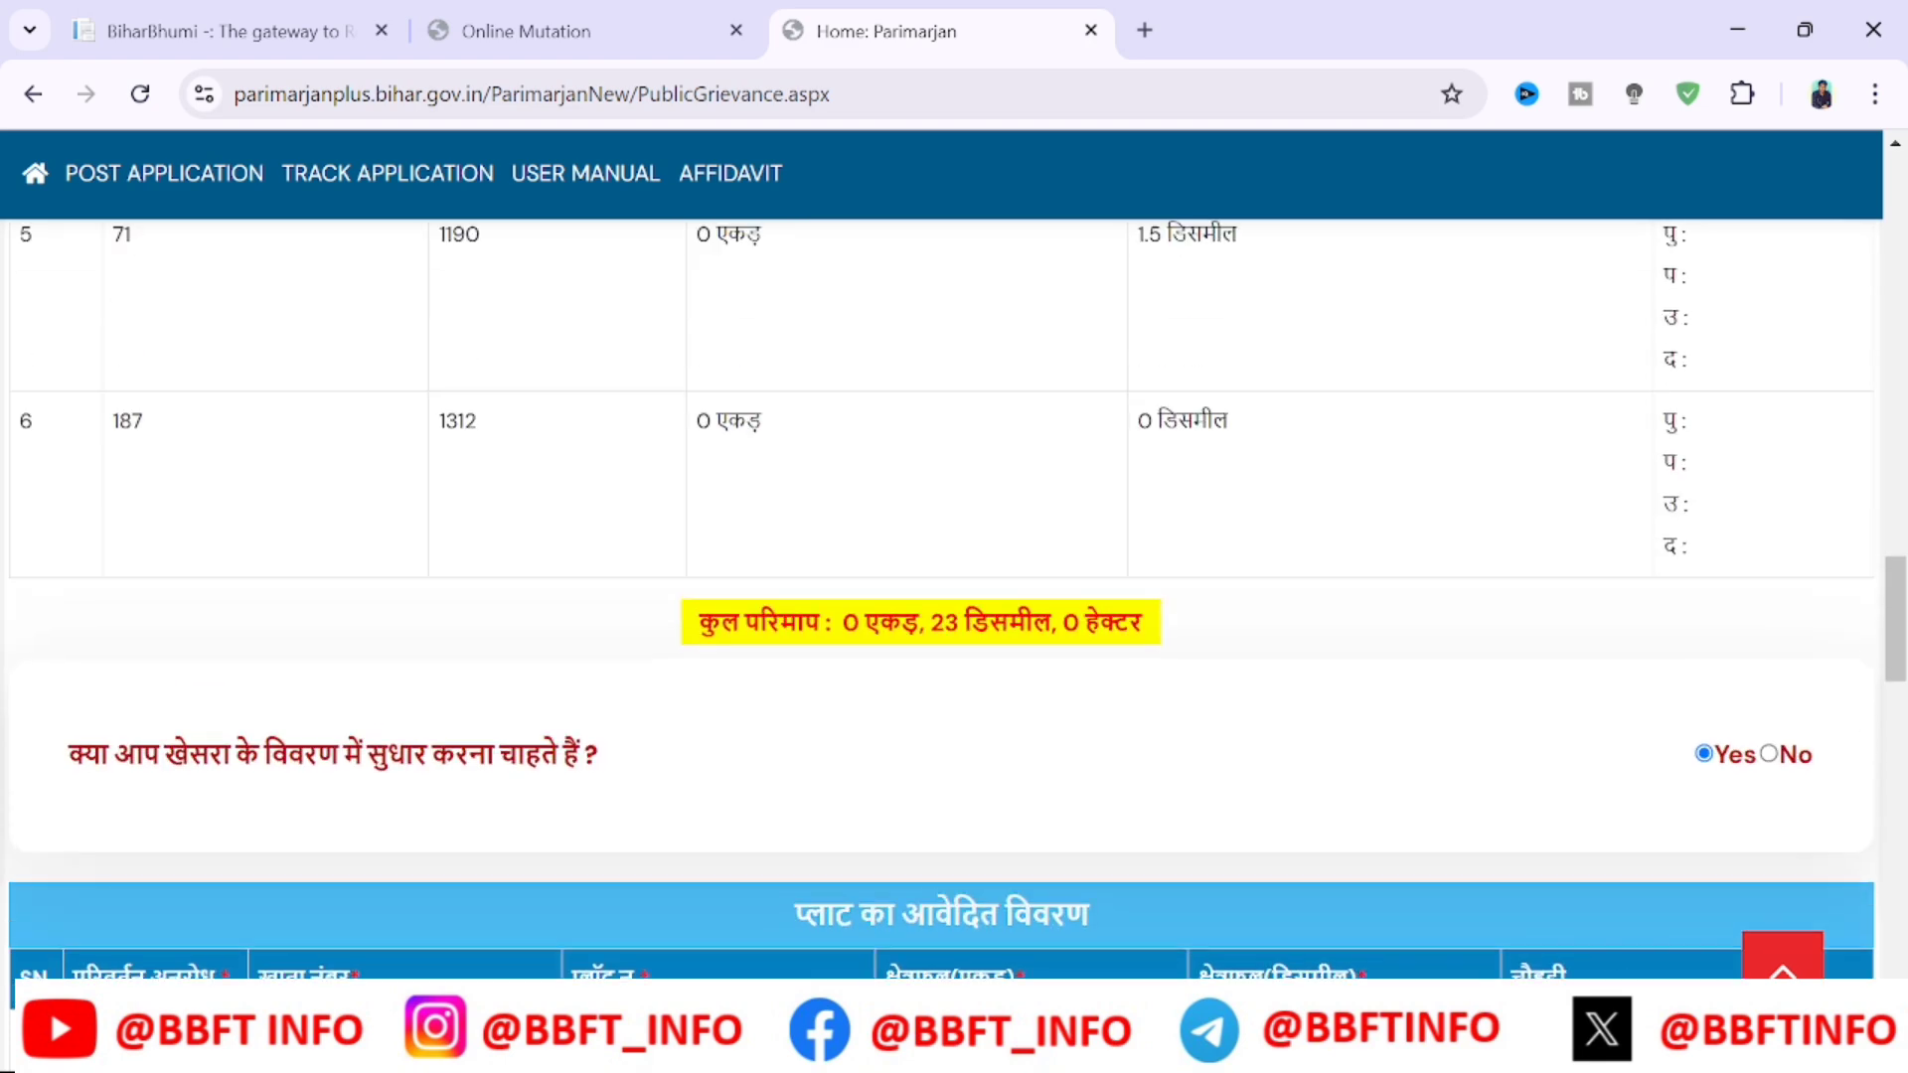
scroll(983, 636, "down", 2)
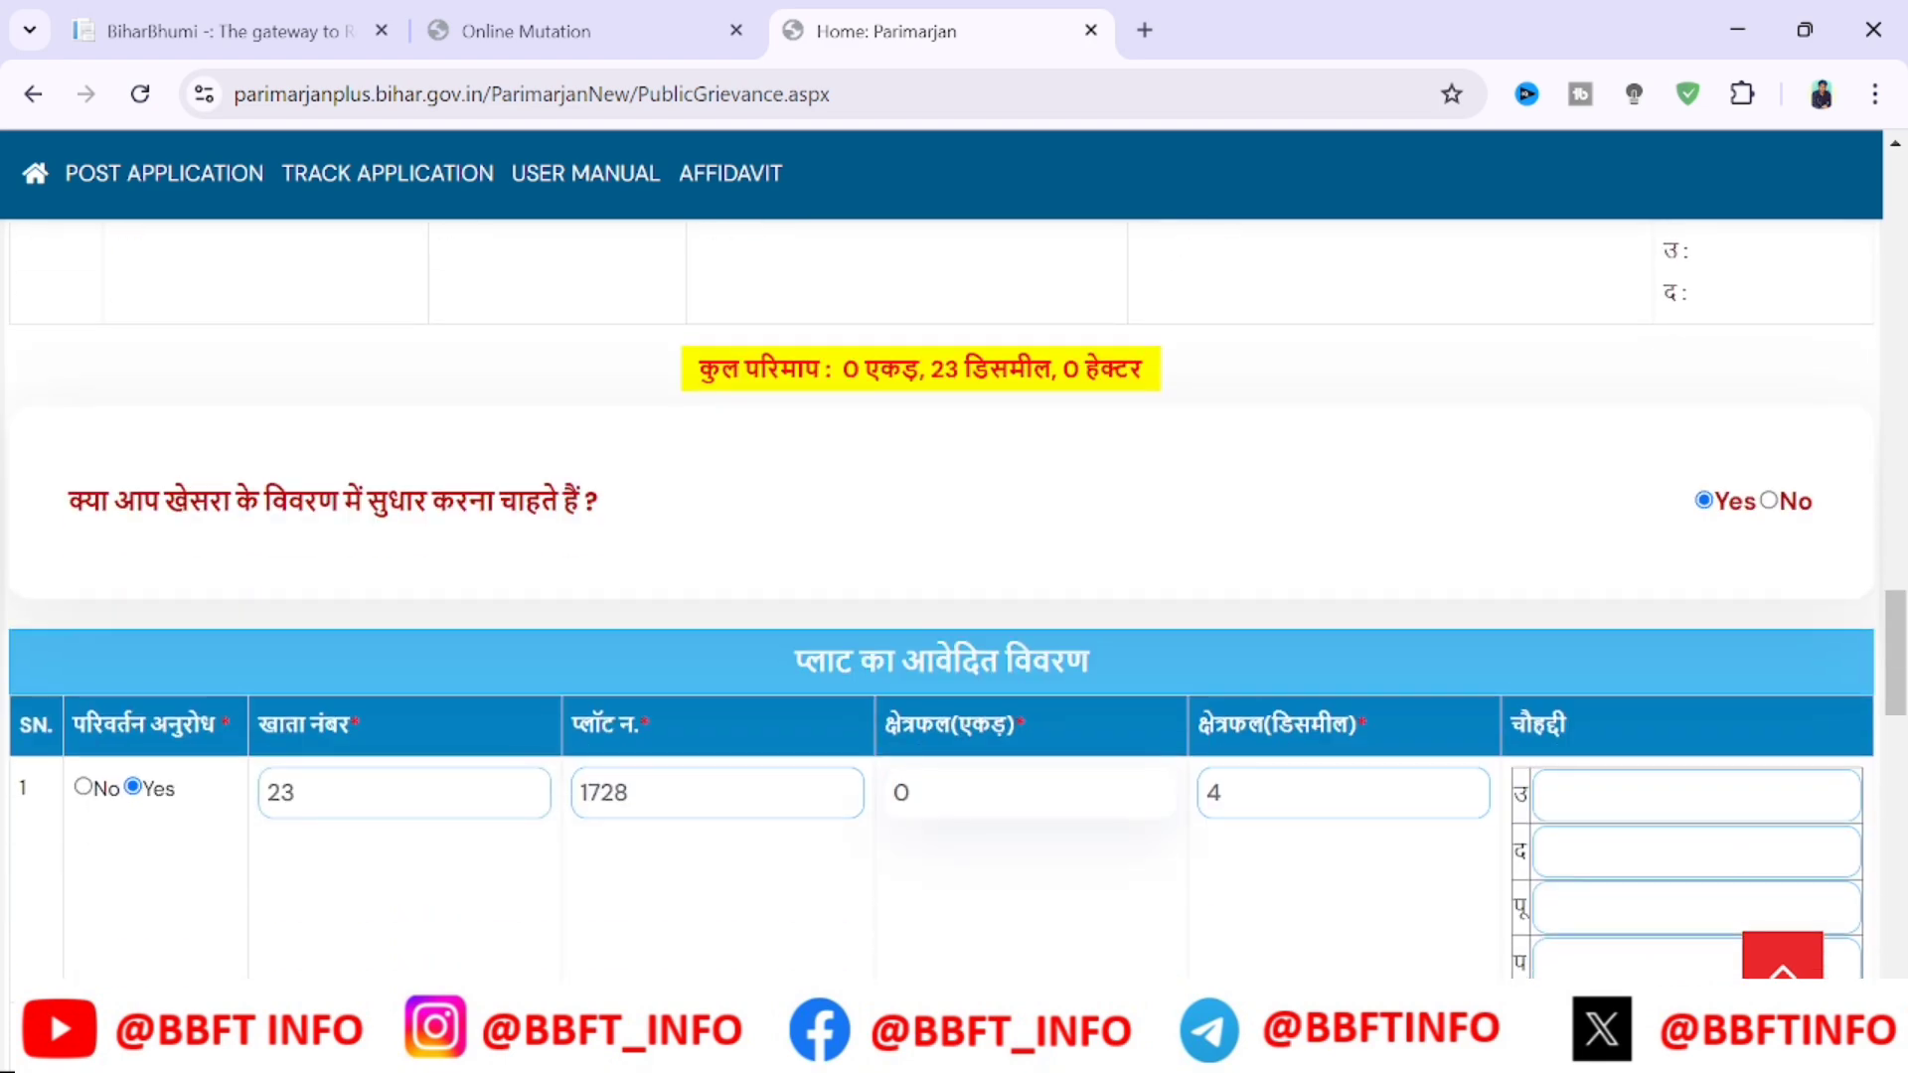
key("BackSpace")
type("1")
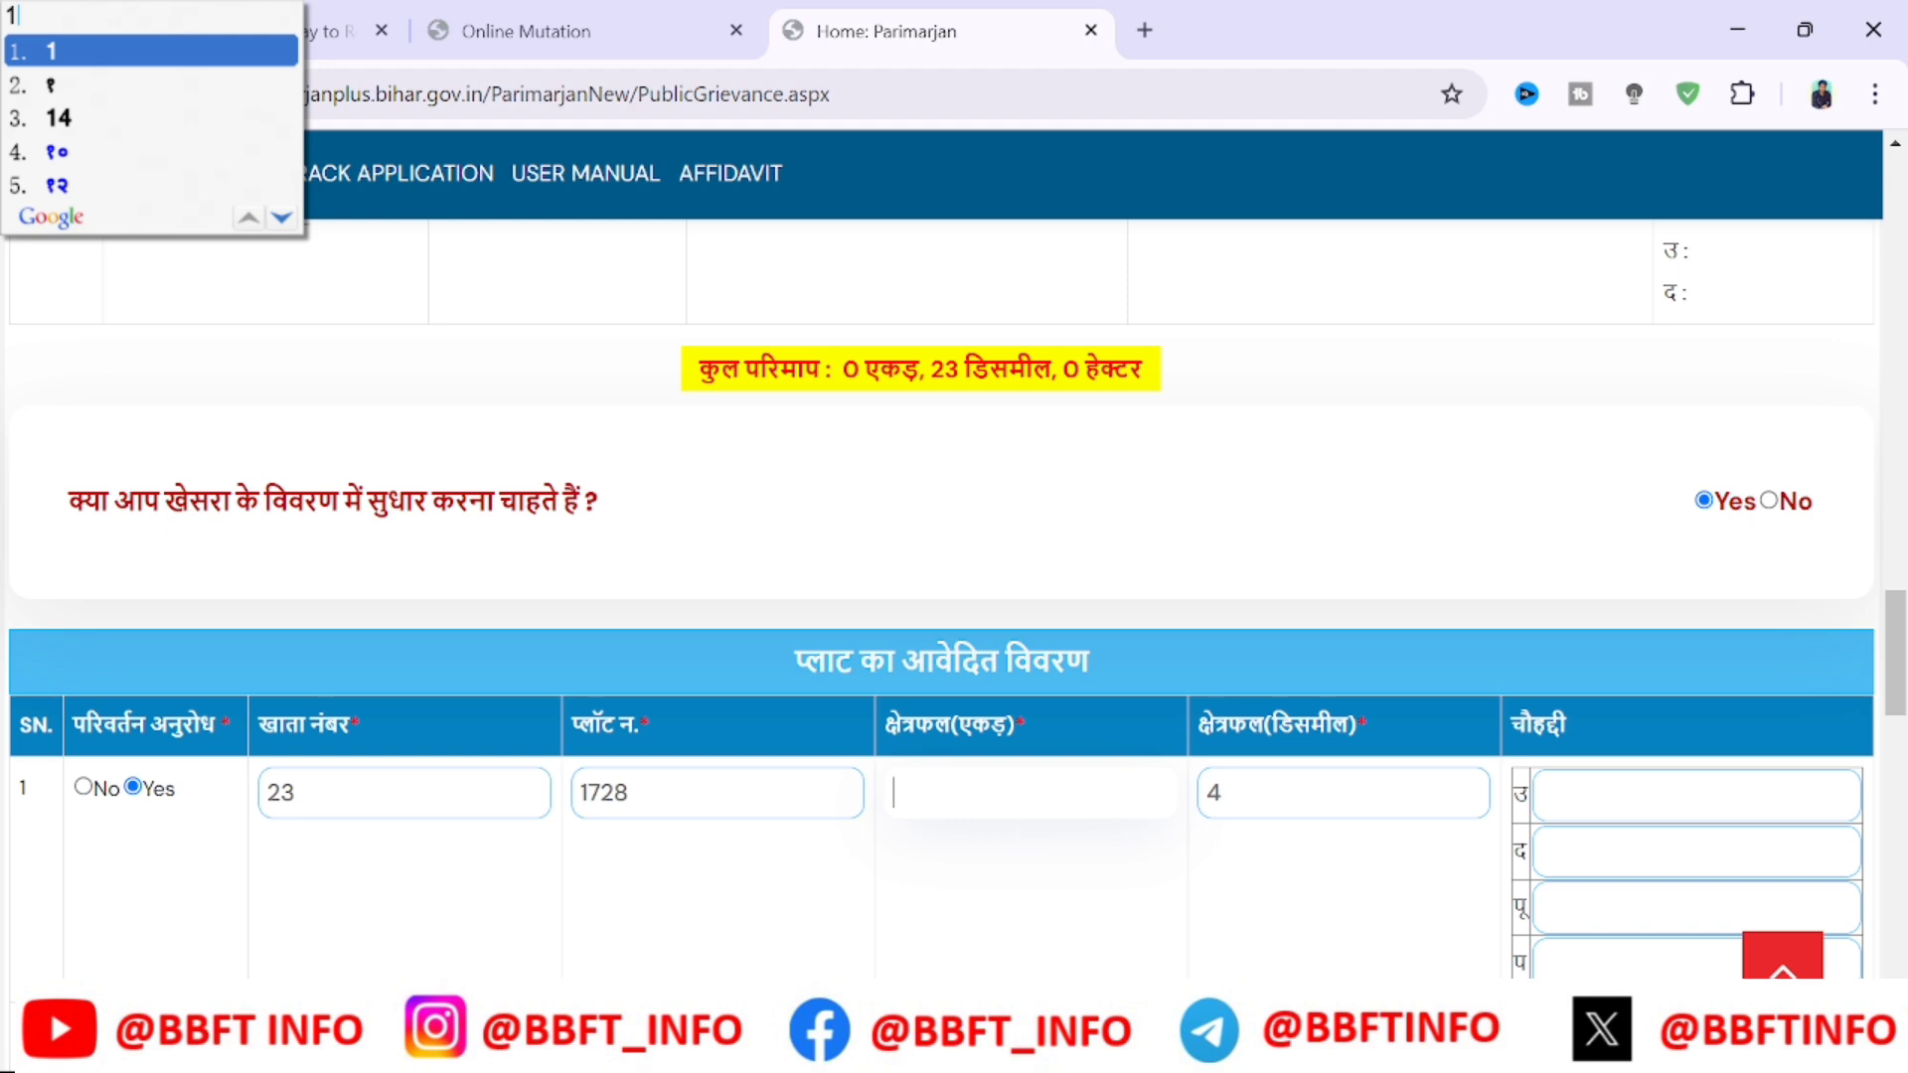
key("BackSpace")
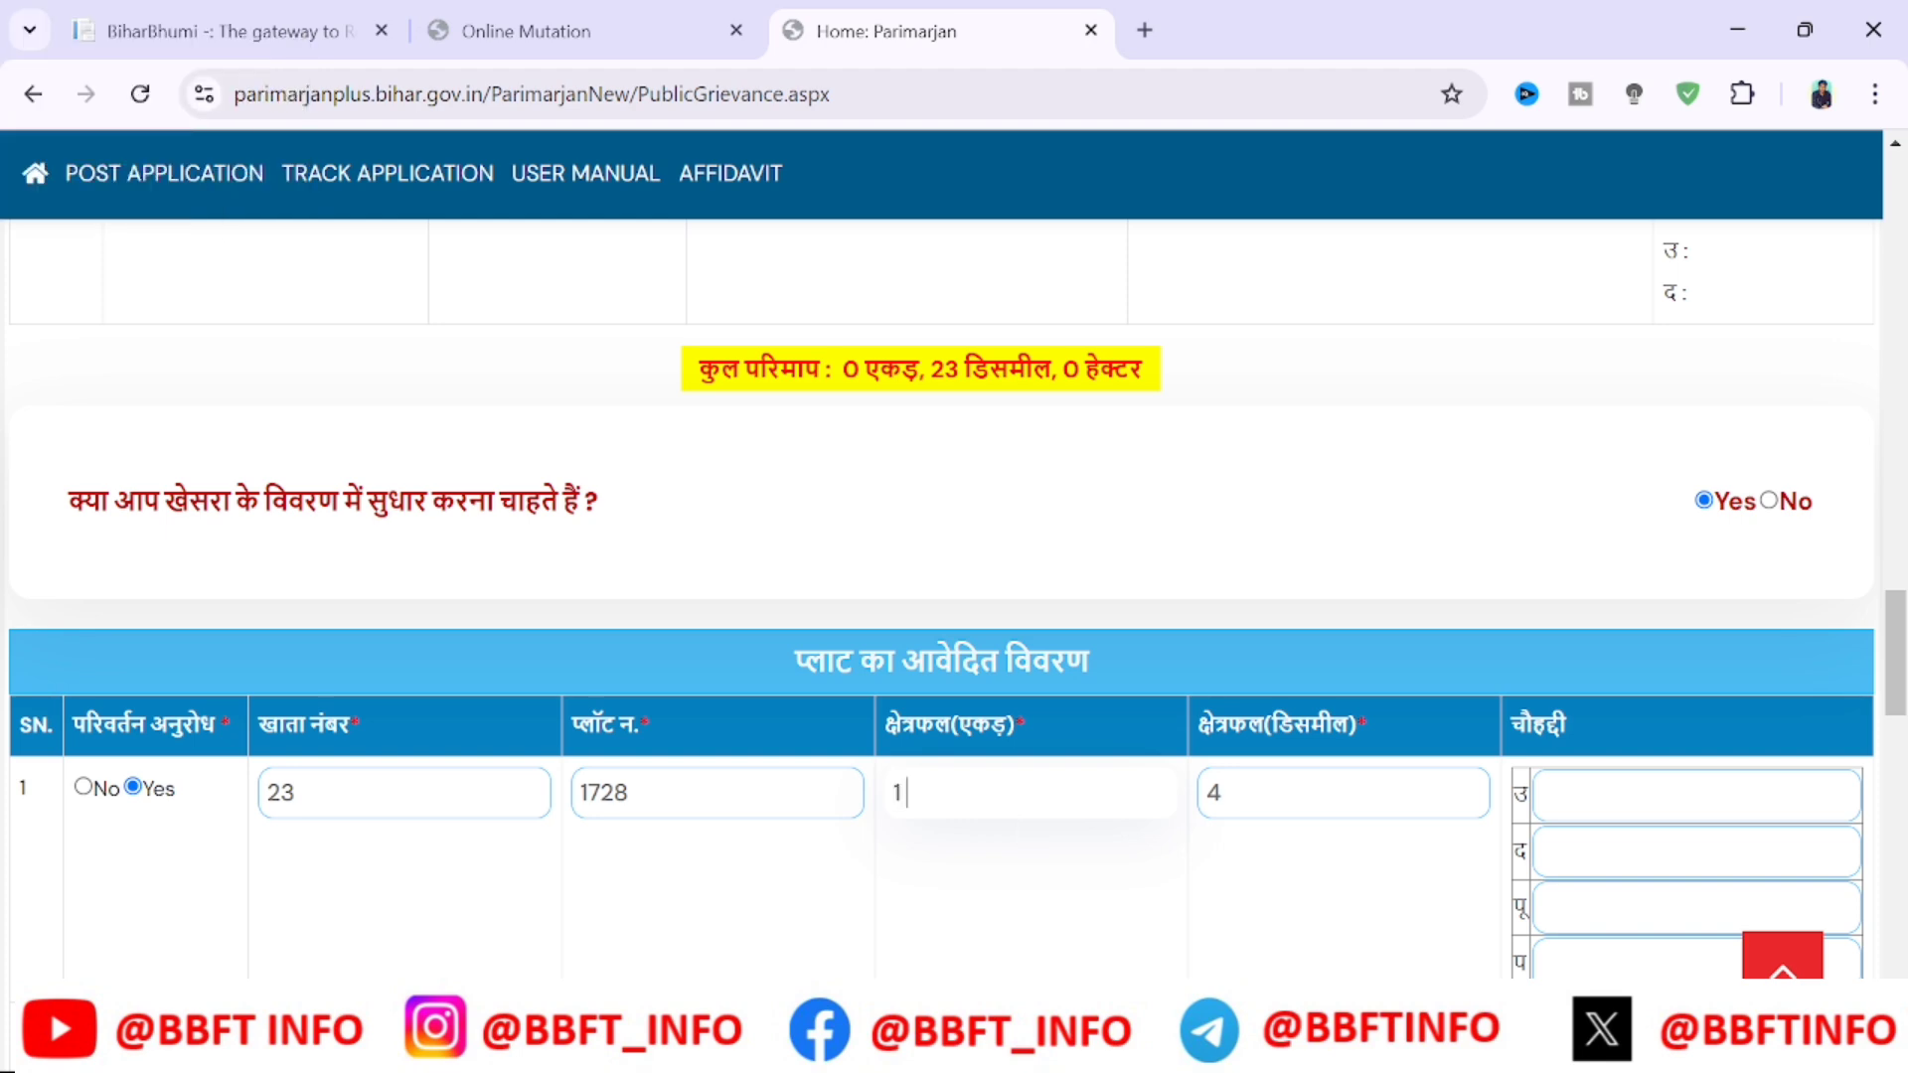
Step: Request a change for the plot 646 row
scroll(1023, 715, "down", 3)
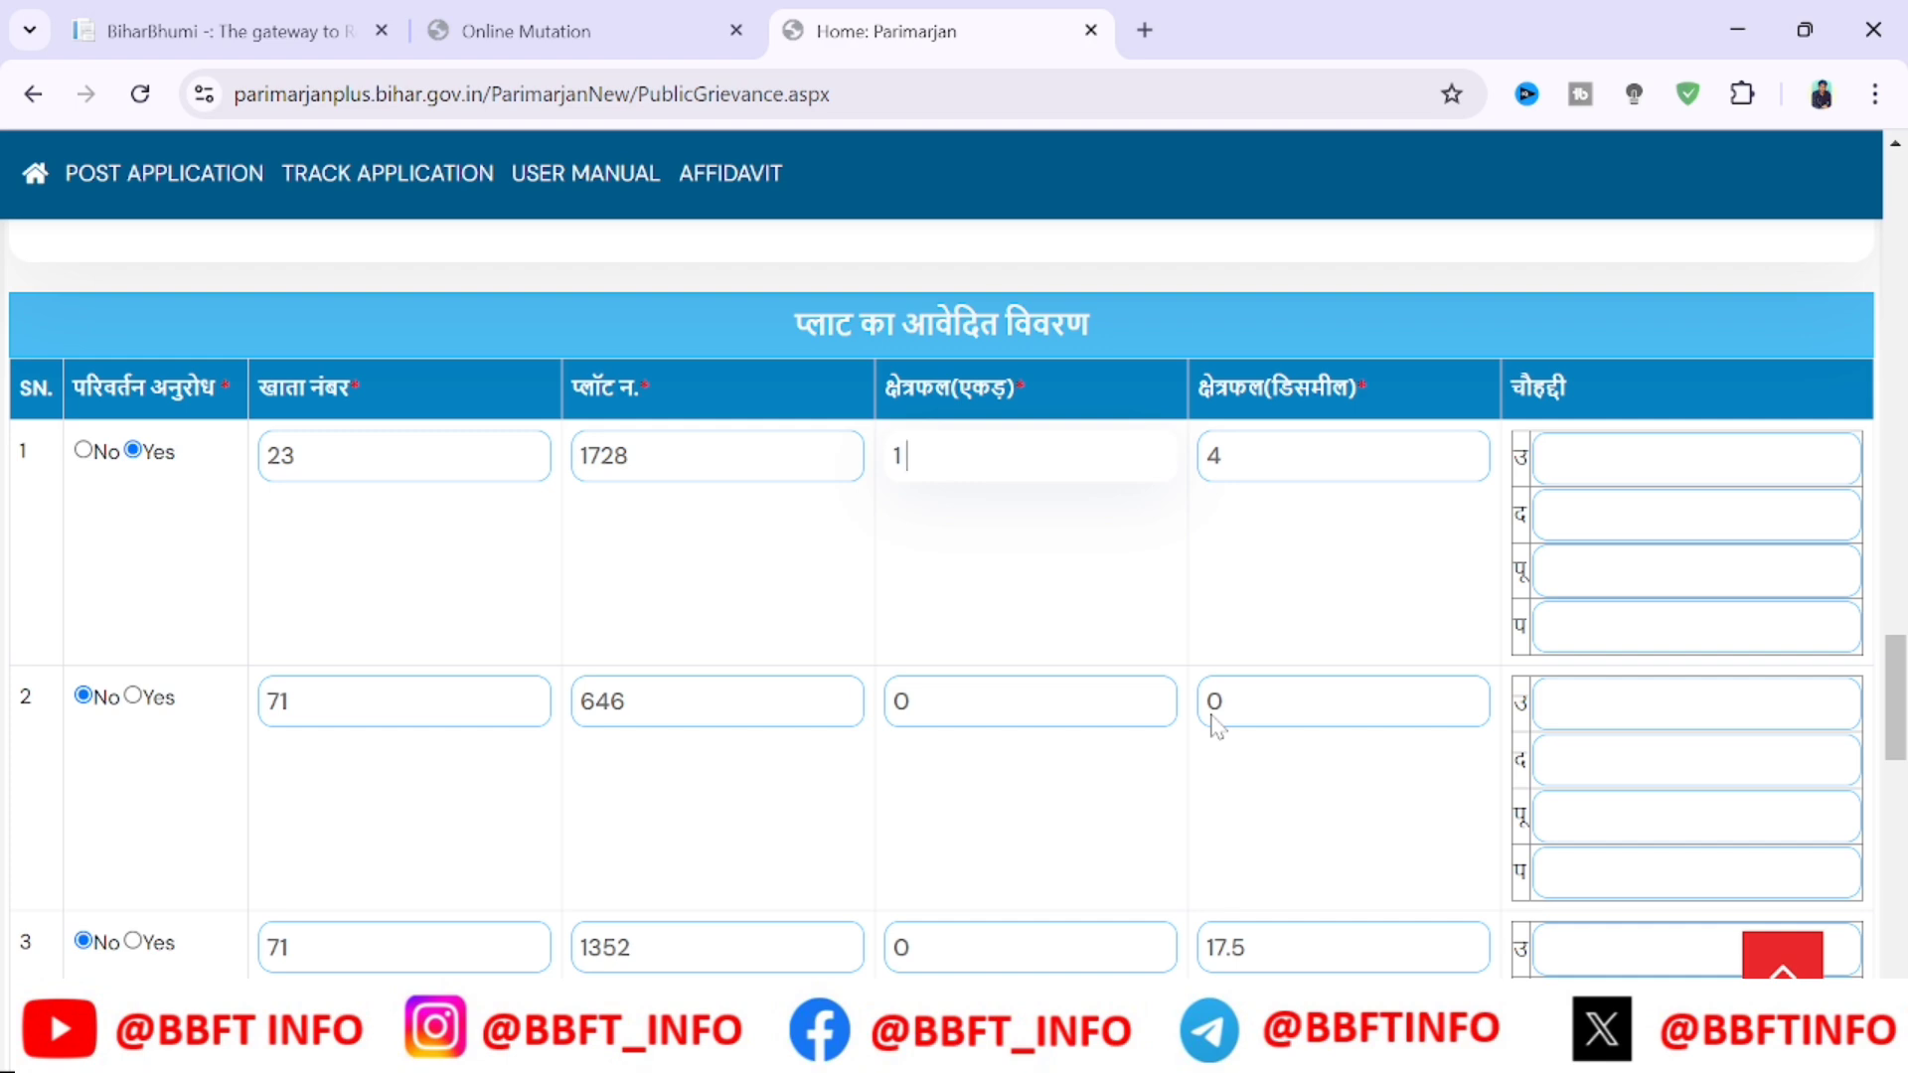
scroll(1215, 729, "down", 1)
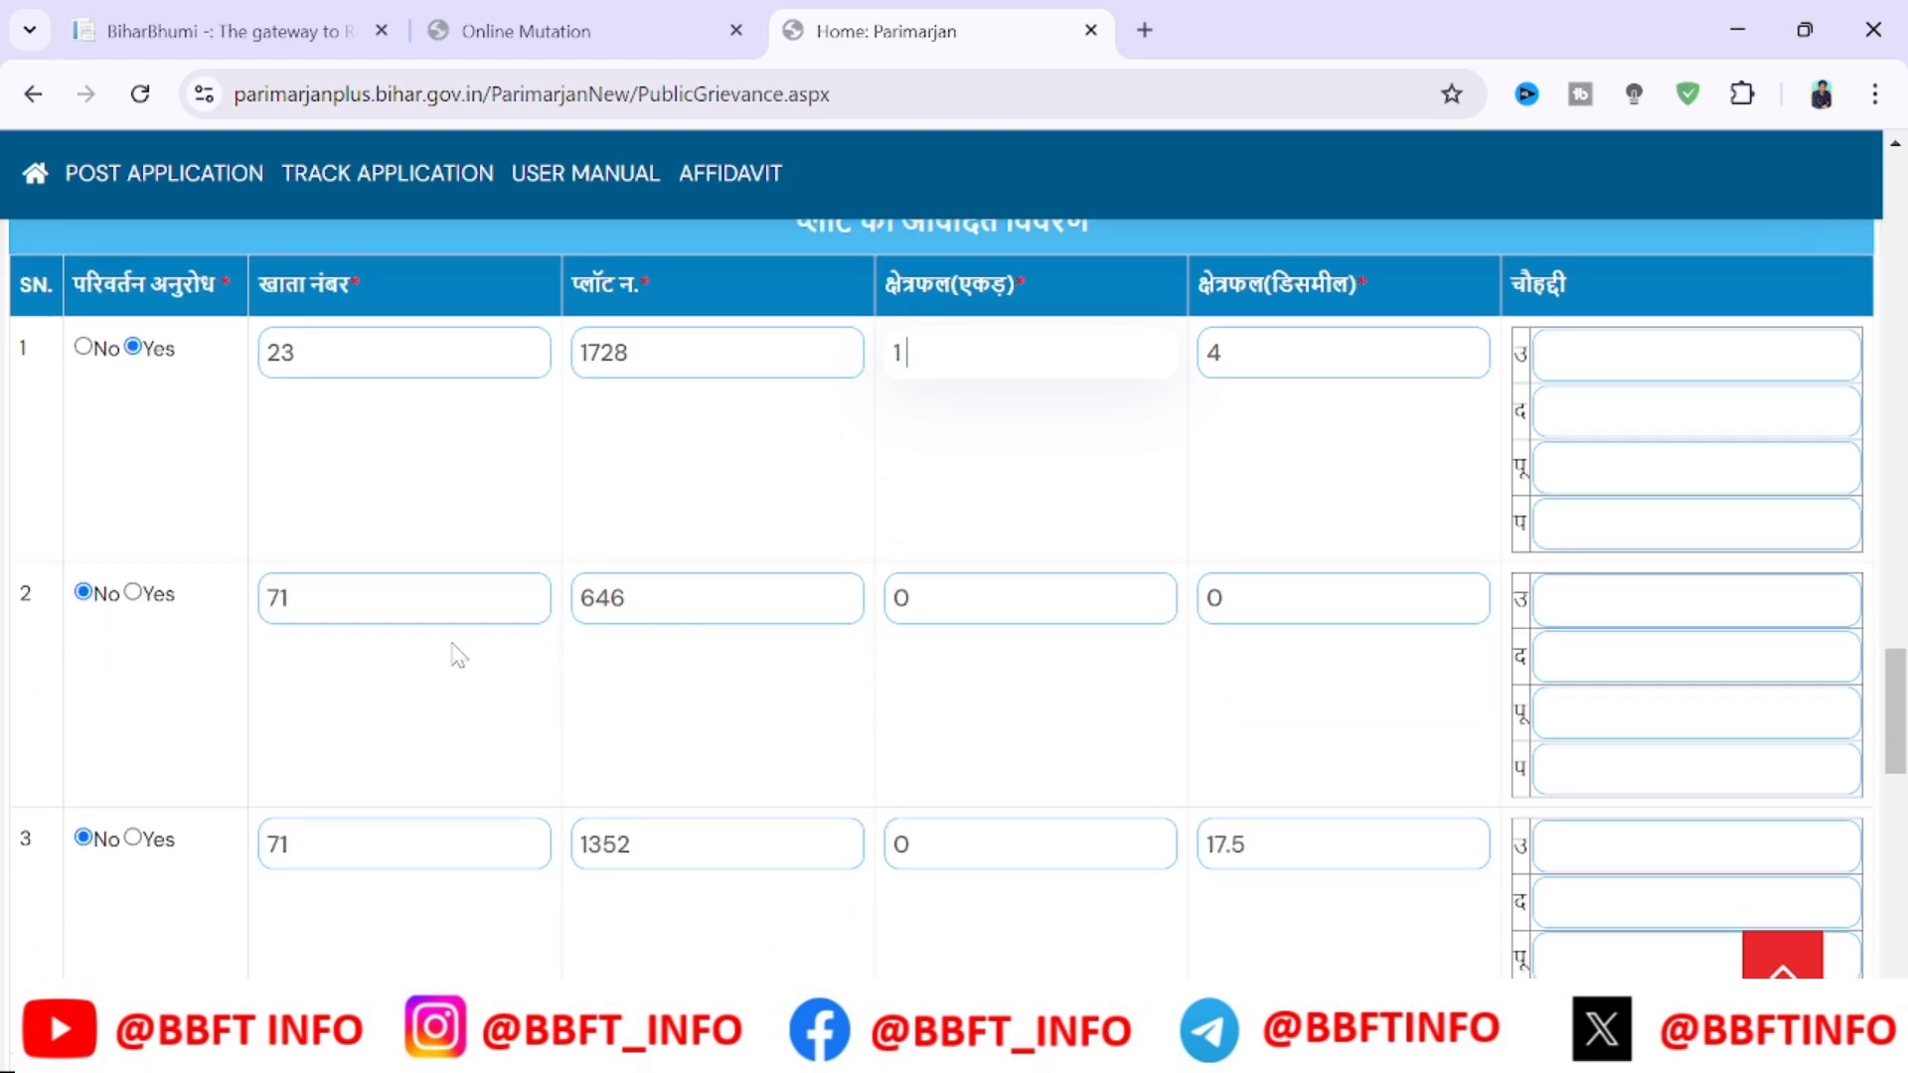
left_click(134, 592)
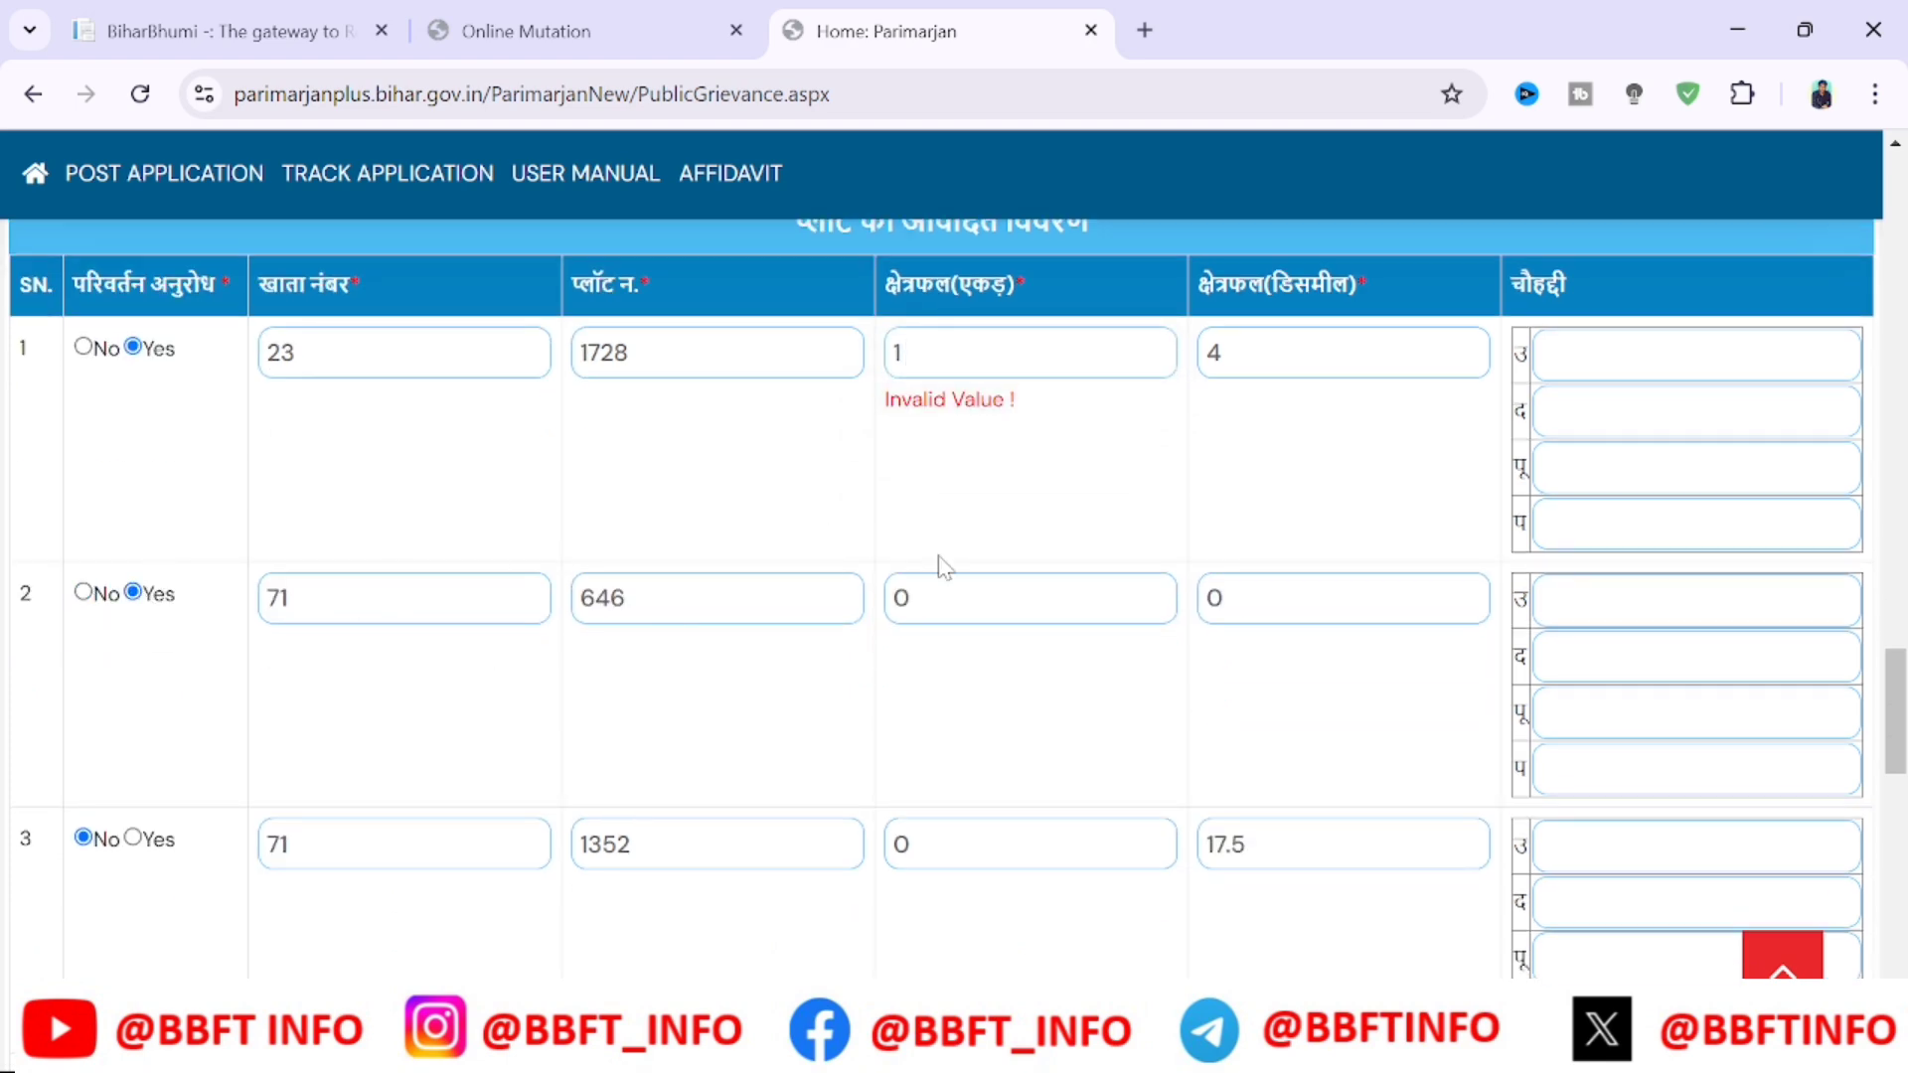
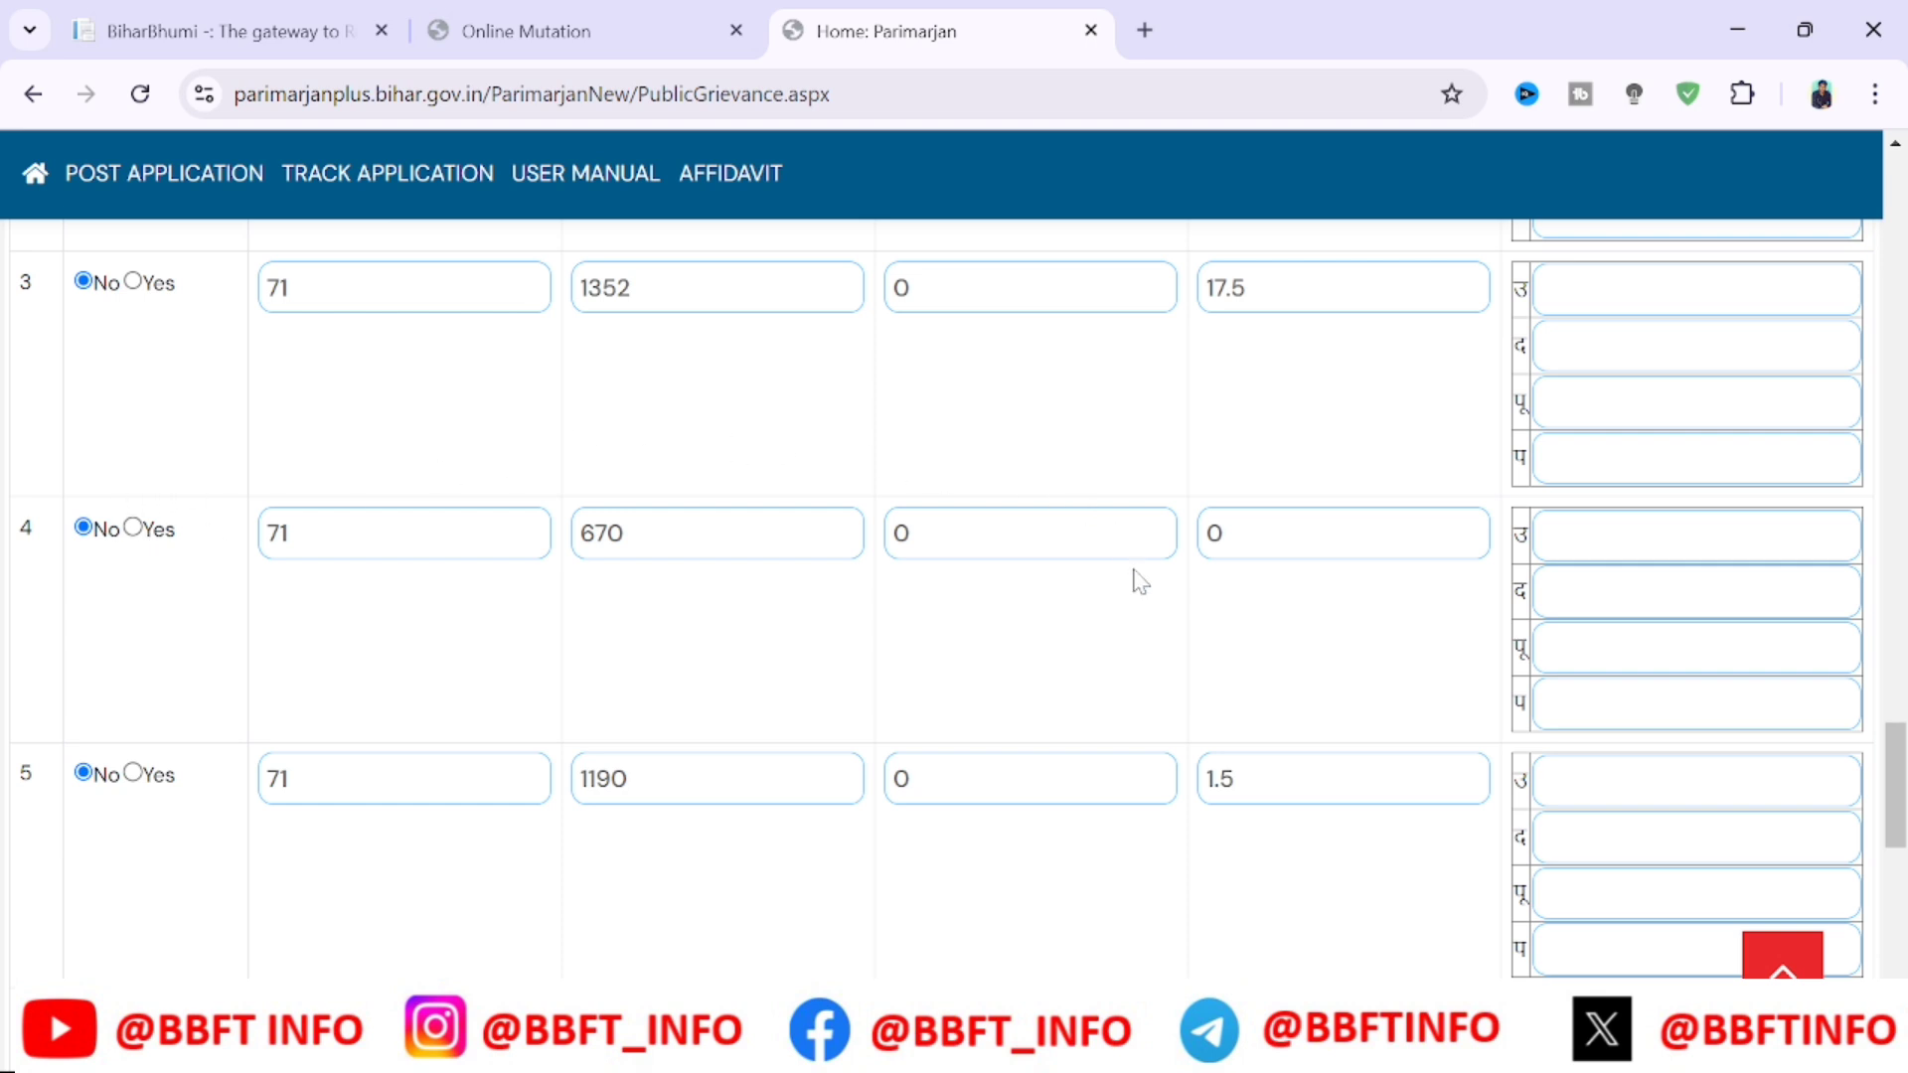
scroll(1140, 581, "up", 5)
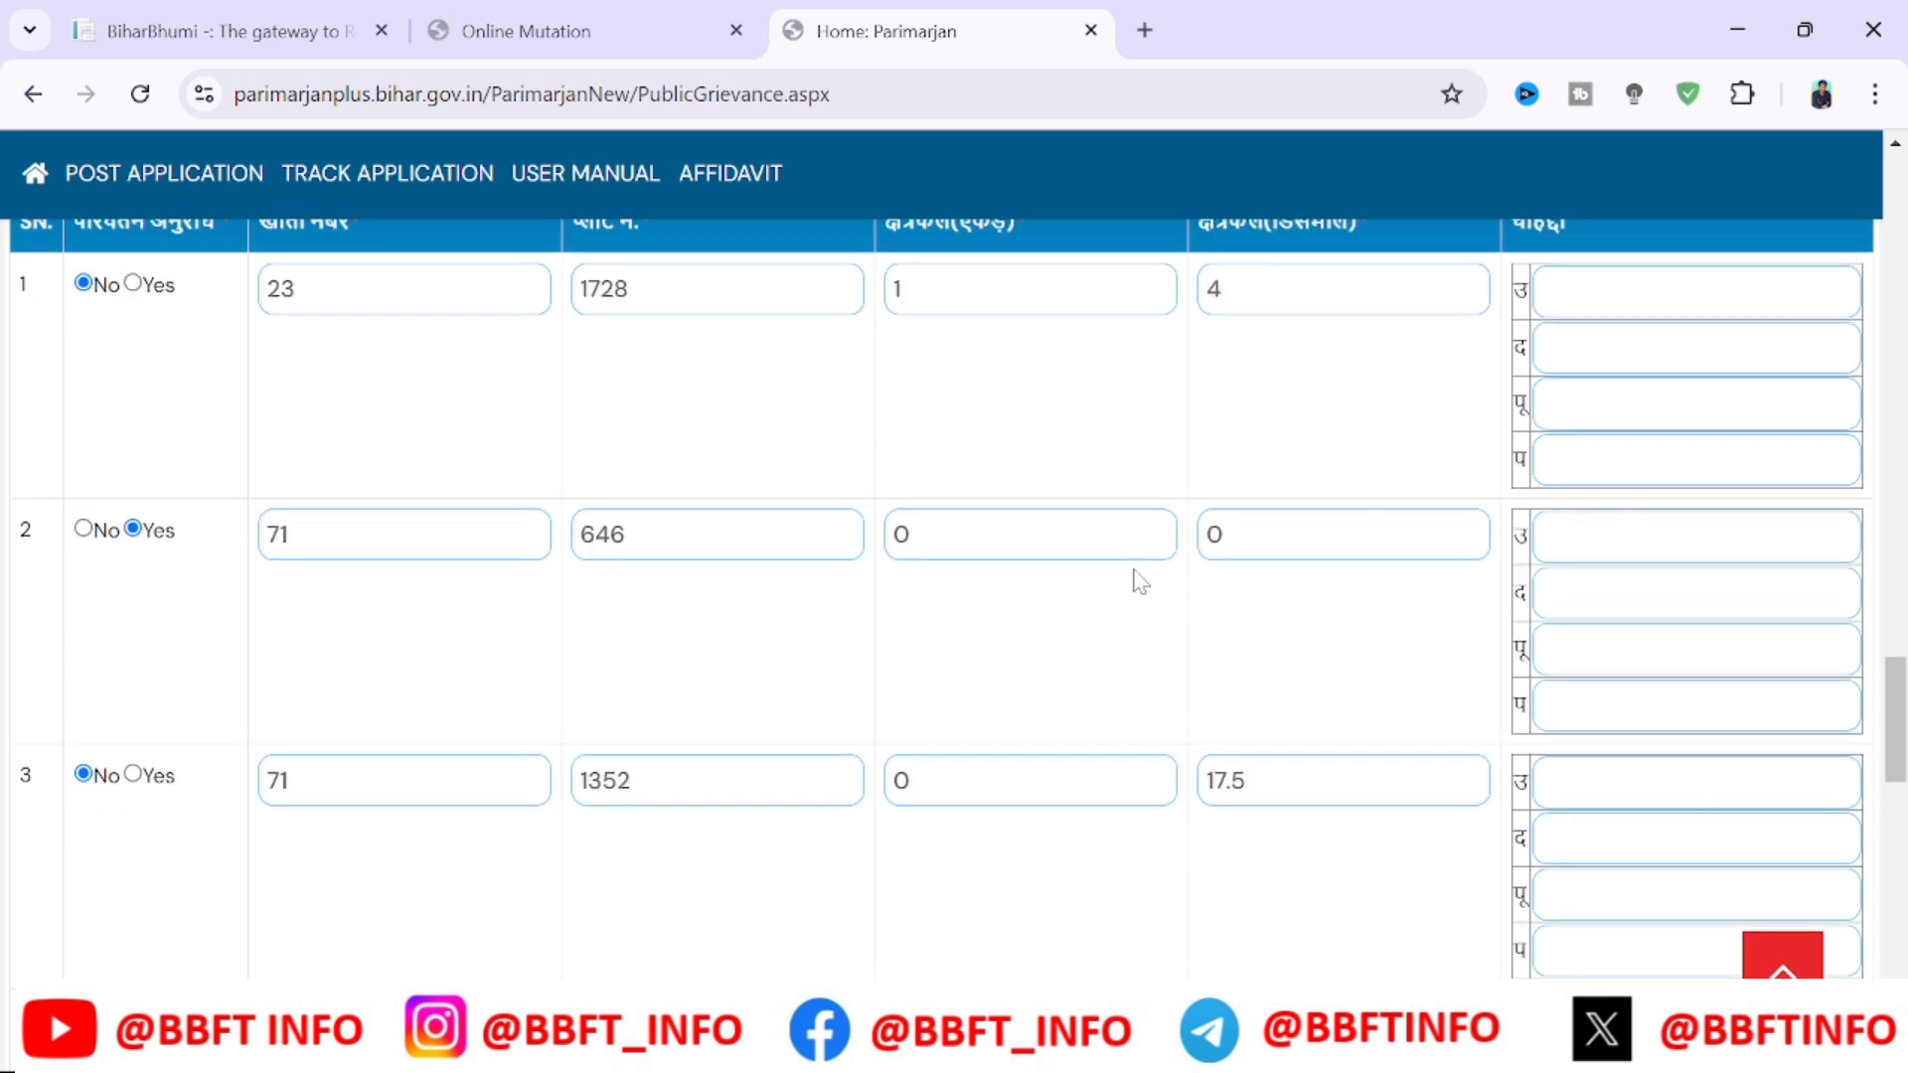
scroll(1140, 581, "down", 7)
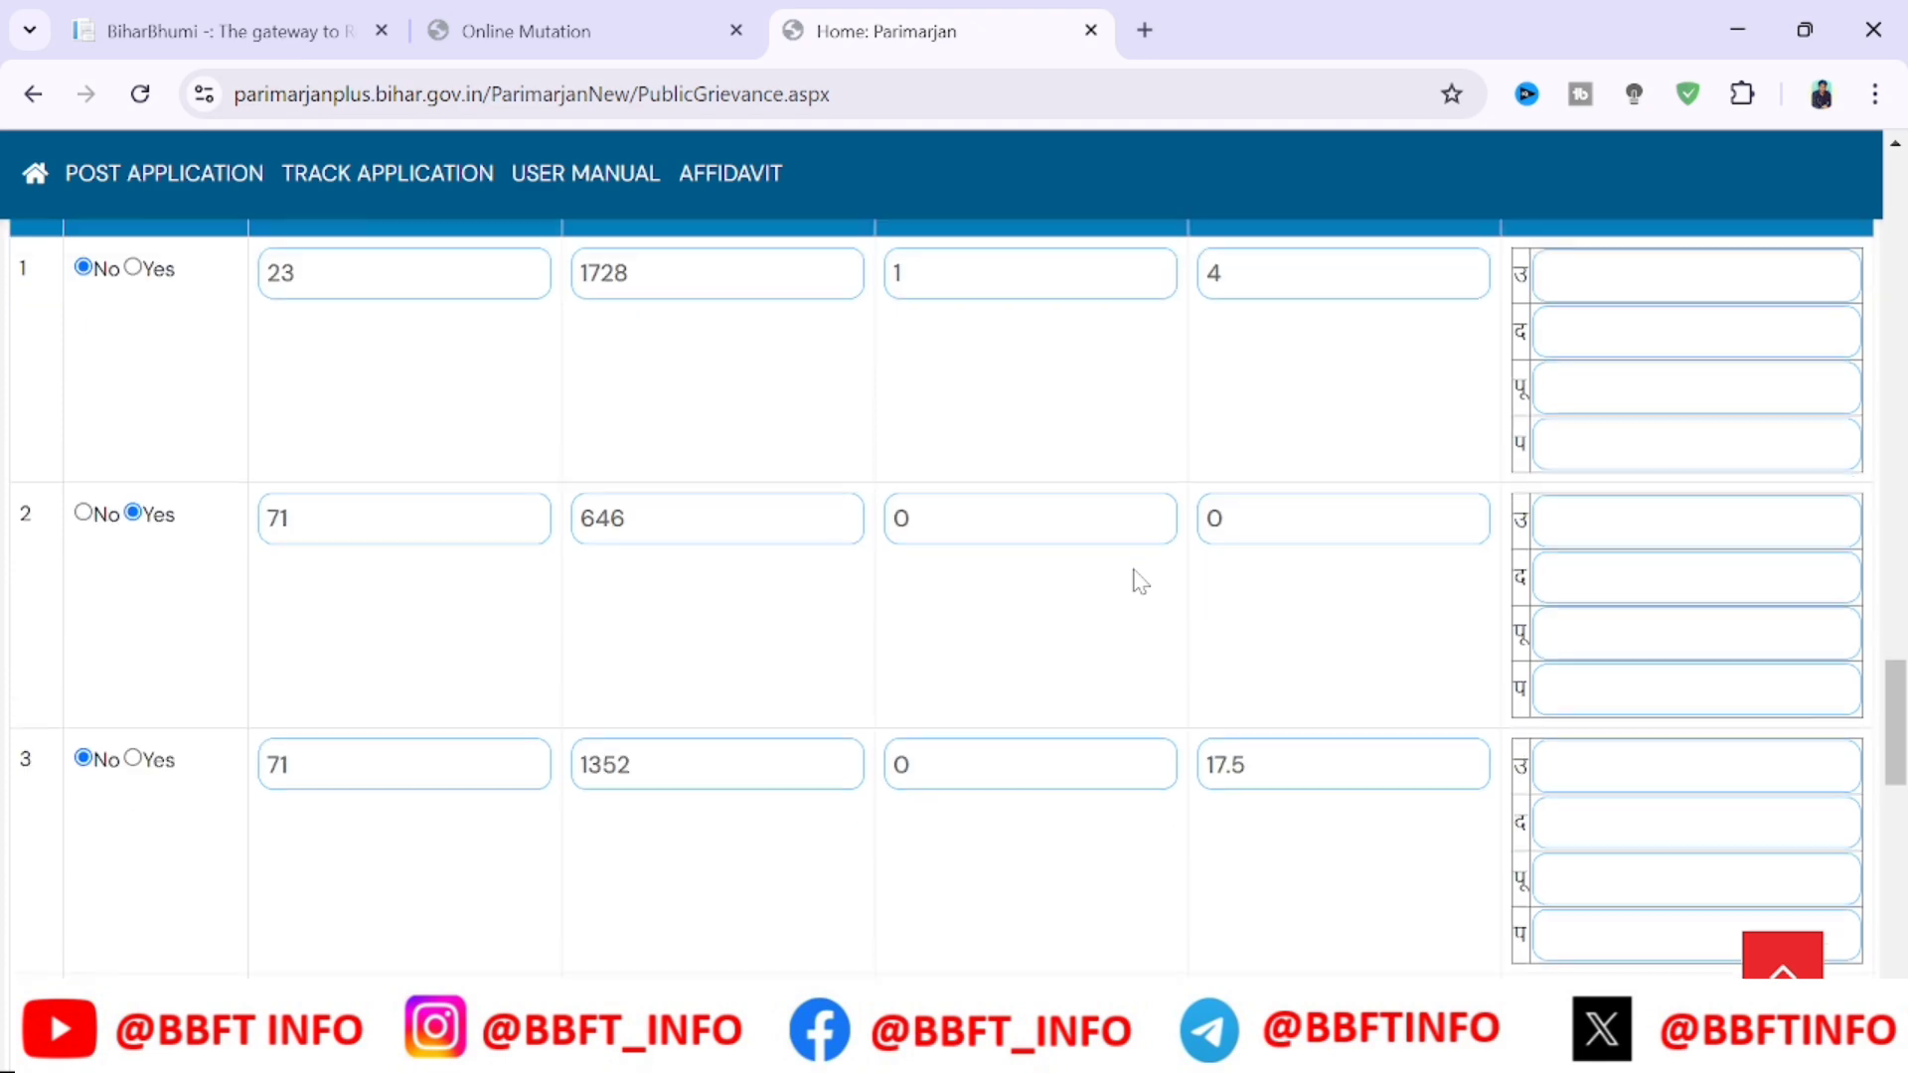
scroll(1140, 582, "down", 6)
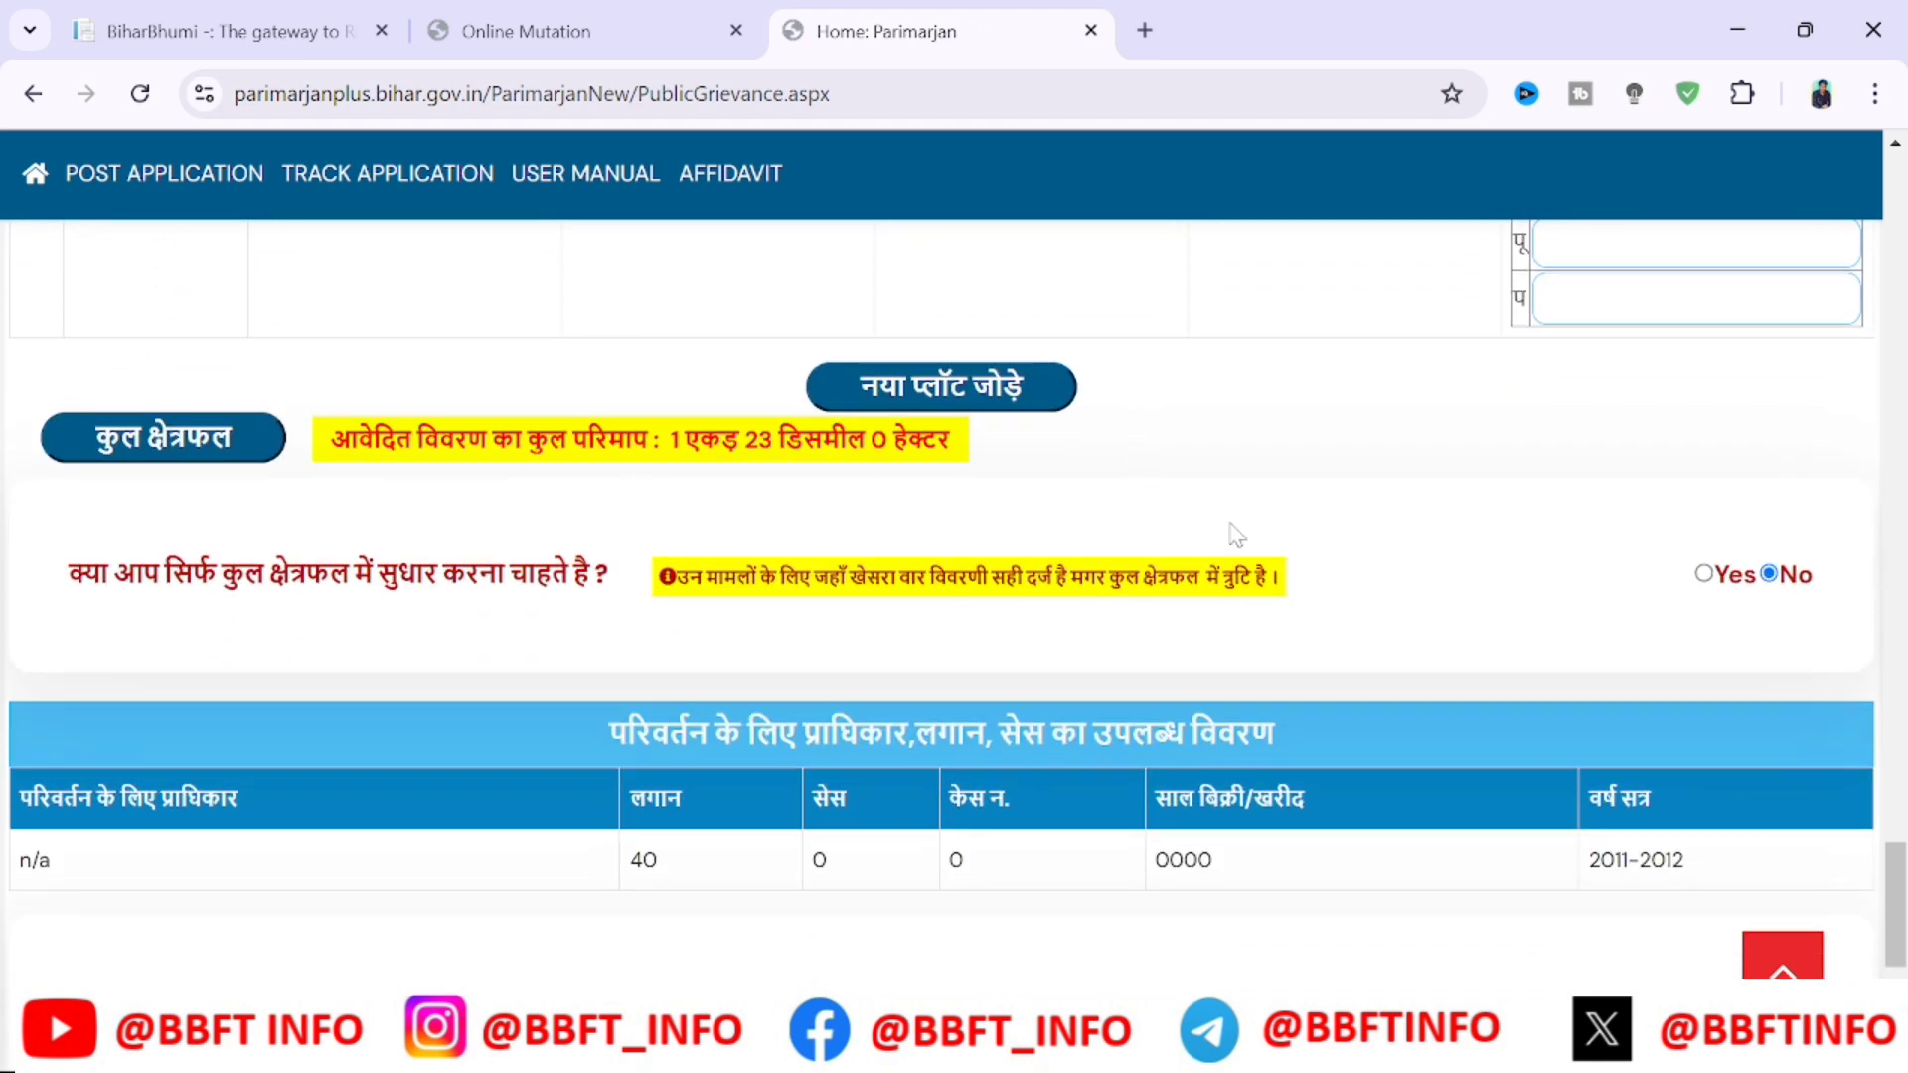
scroll(1166, 613, "down", 1)
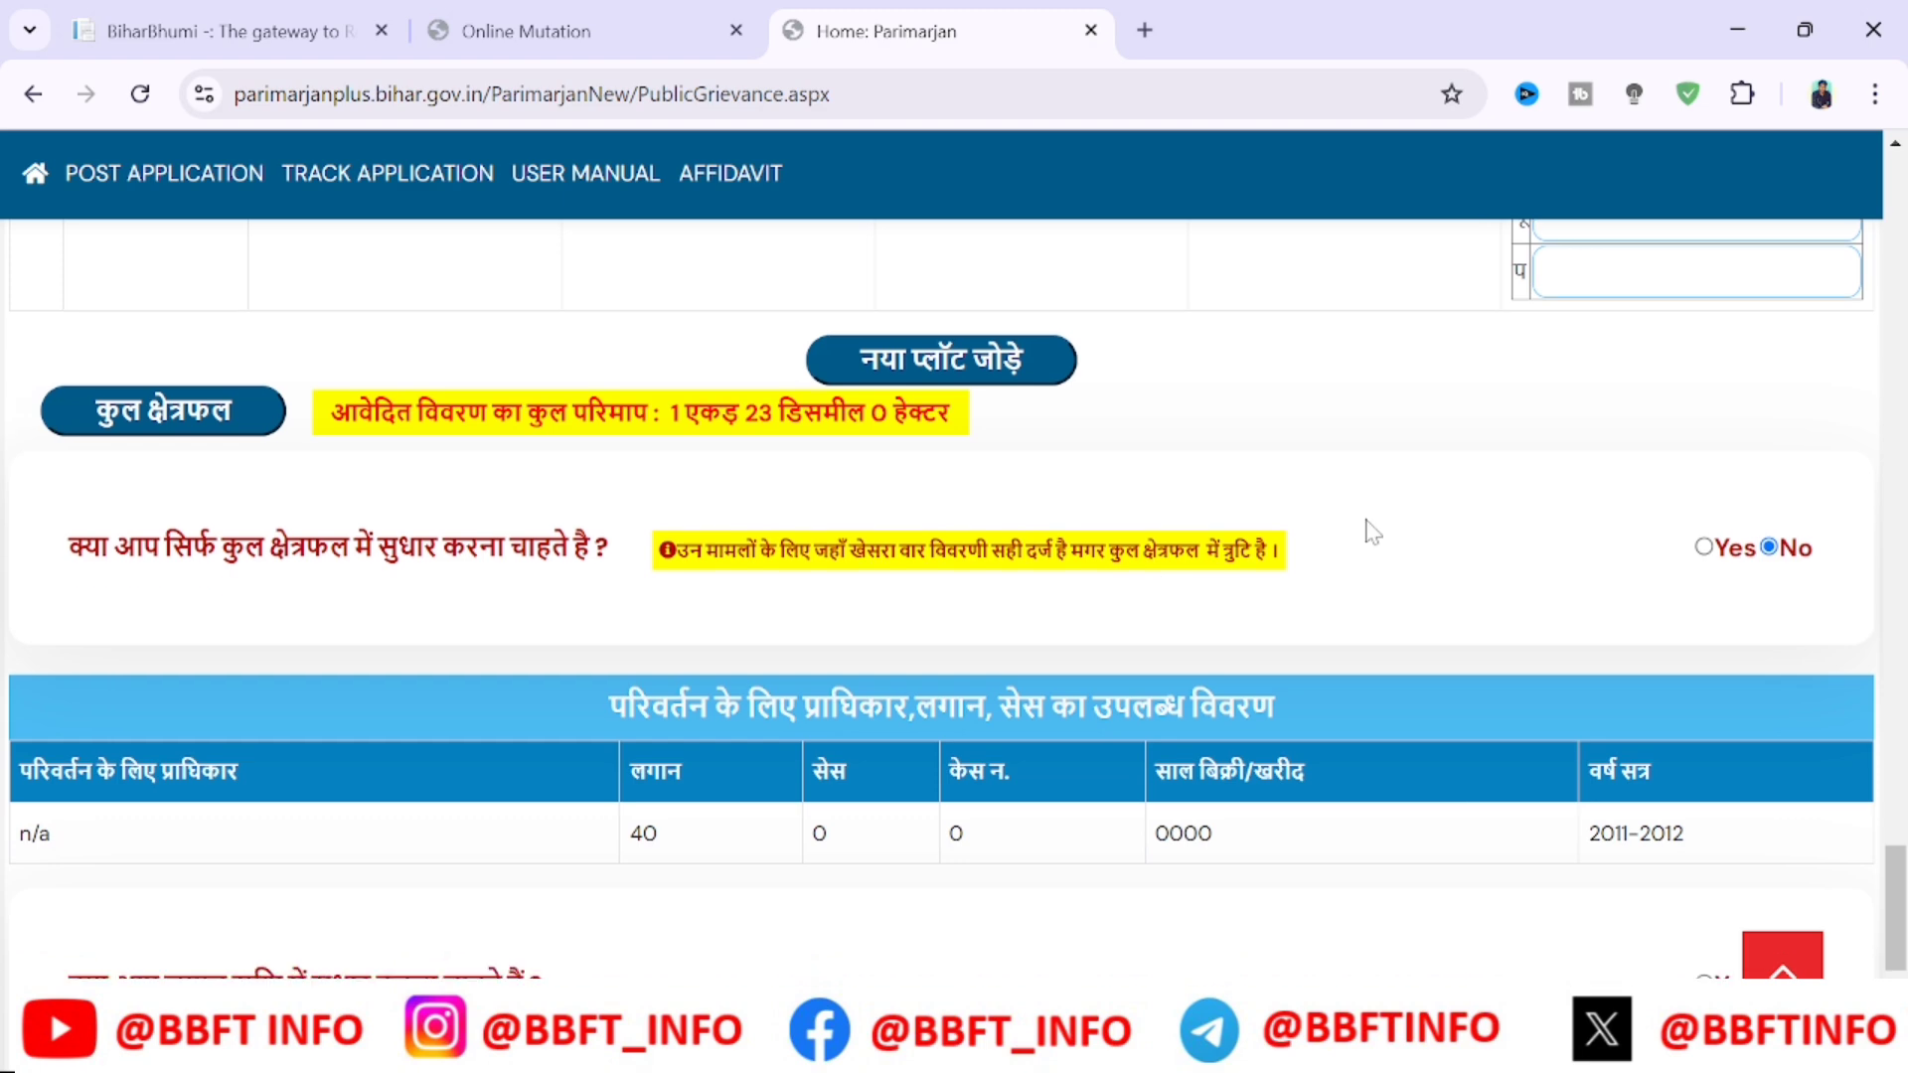
scroll(1371, 531, "up", 8)
scroll(1371, 531, "down", 5)
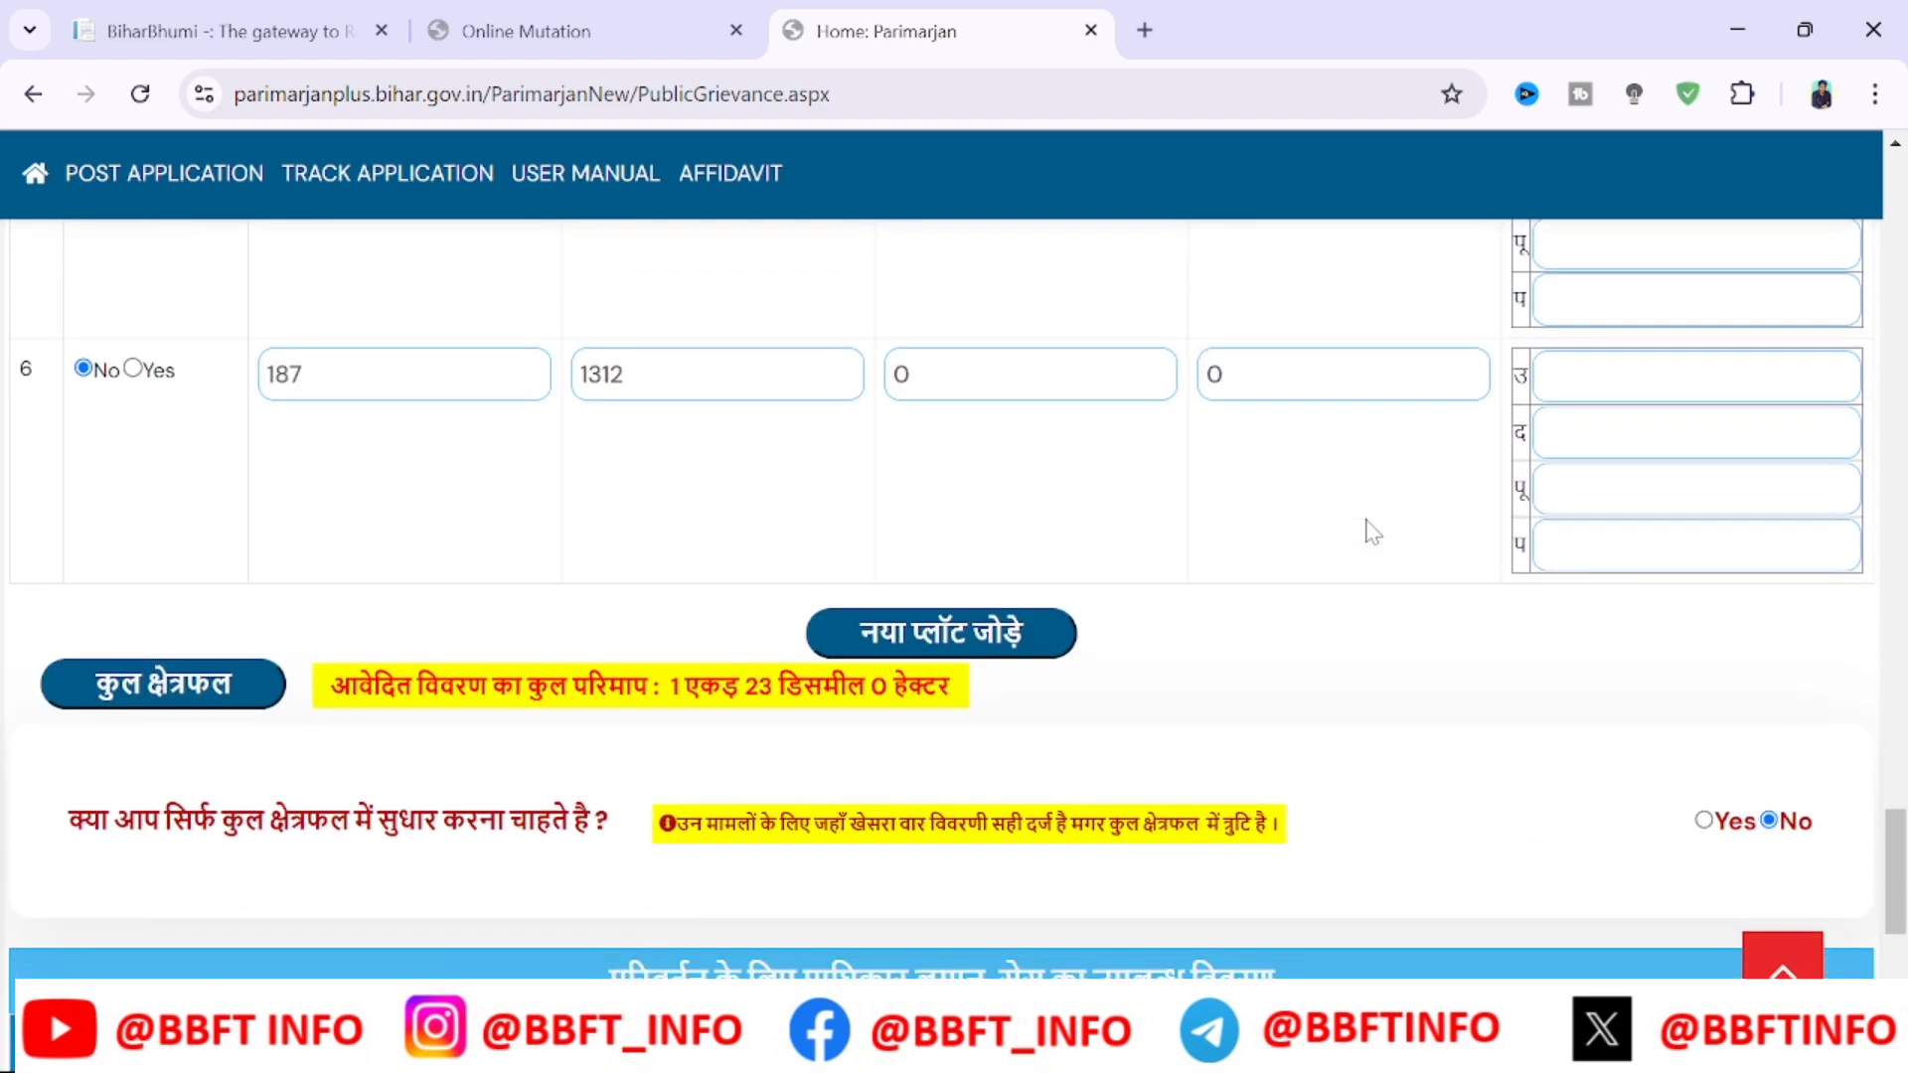
scroll(1371, 532, "down", 3)
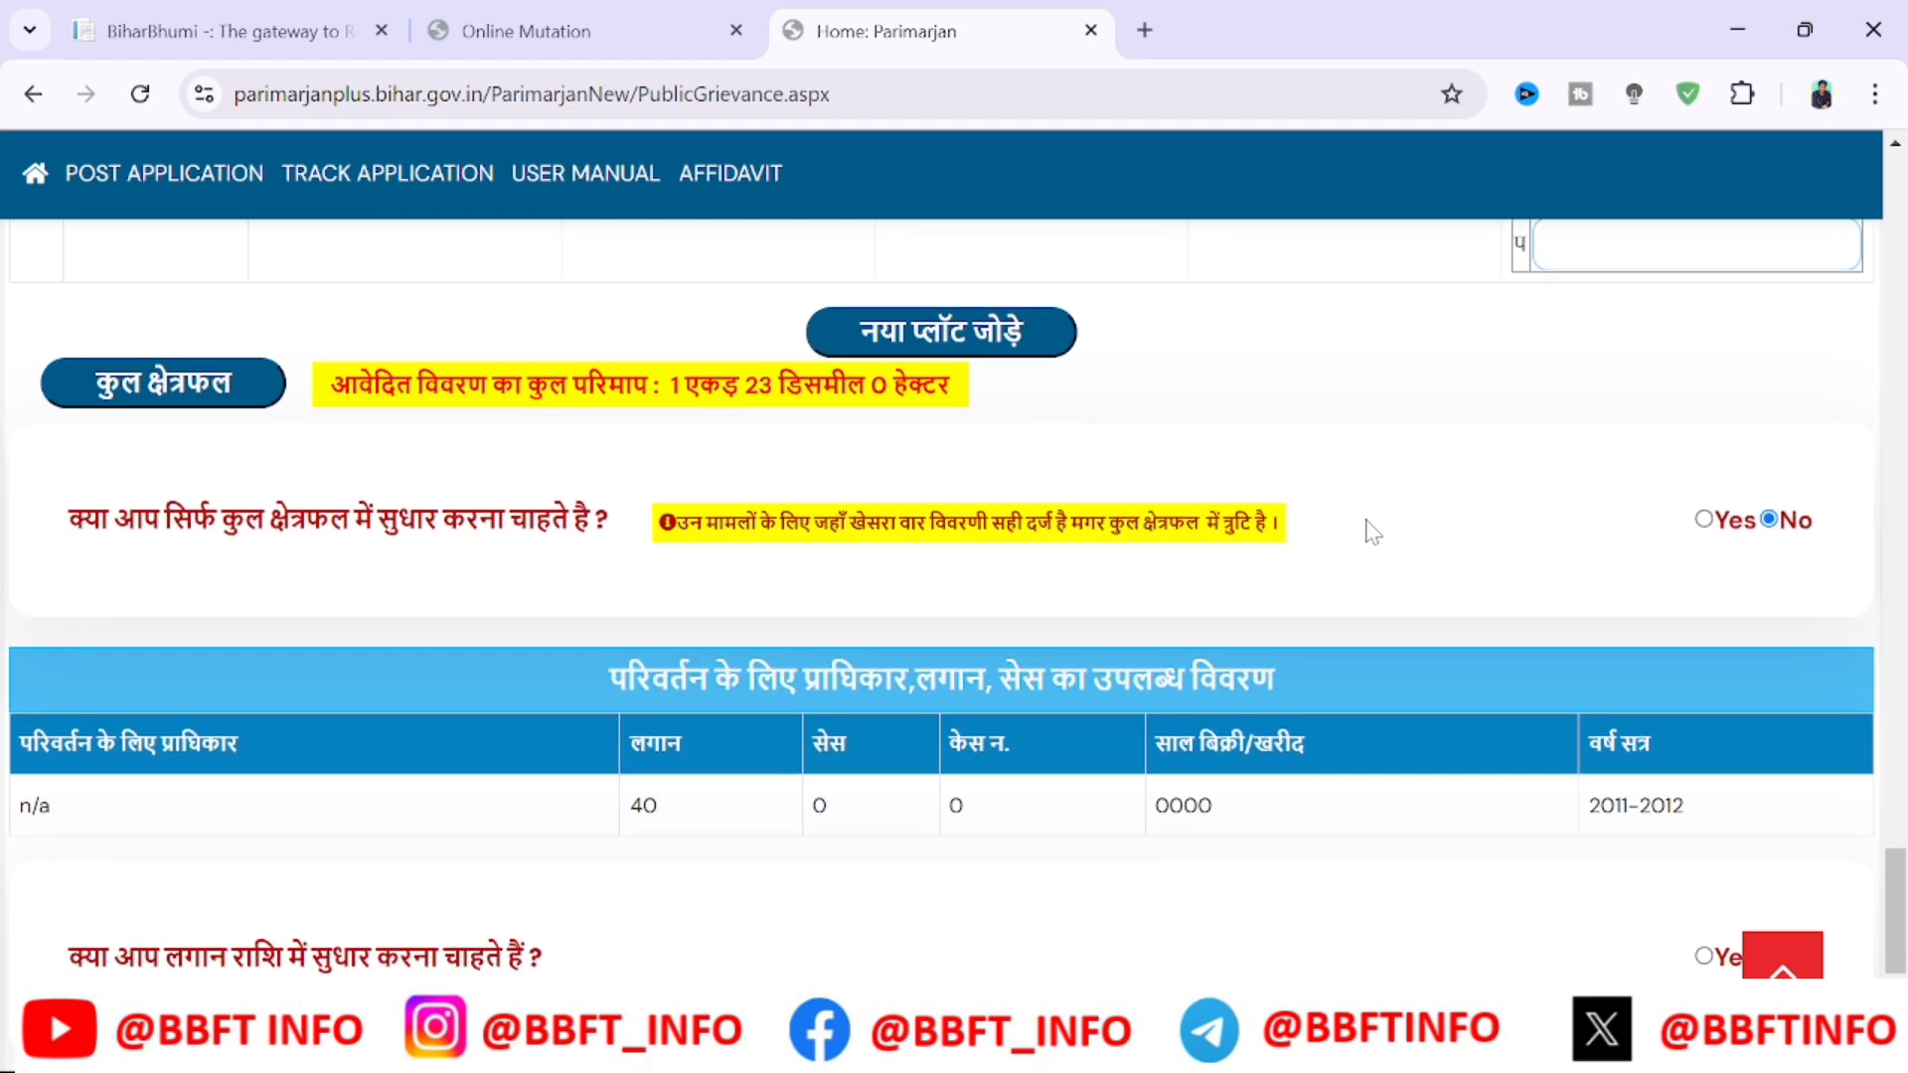
scroll(1365, 521, "down", 3)
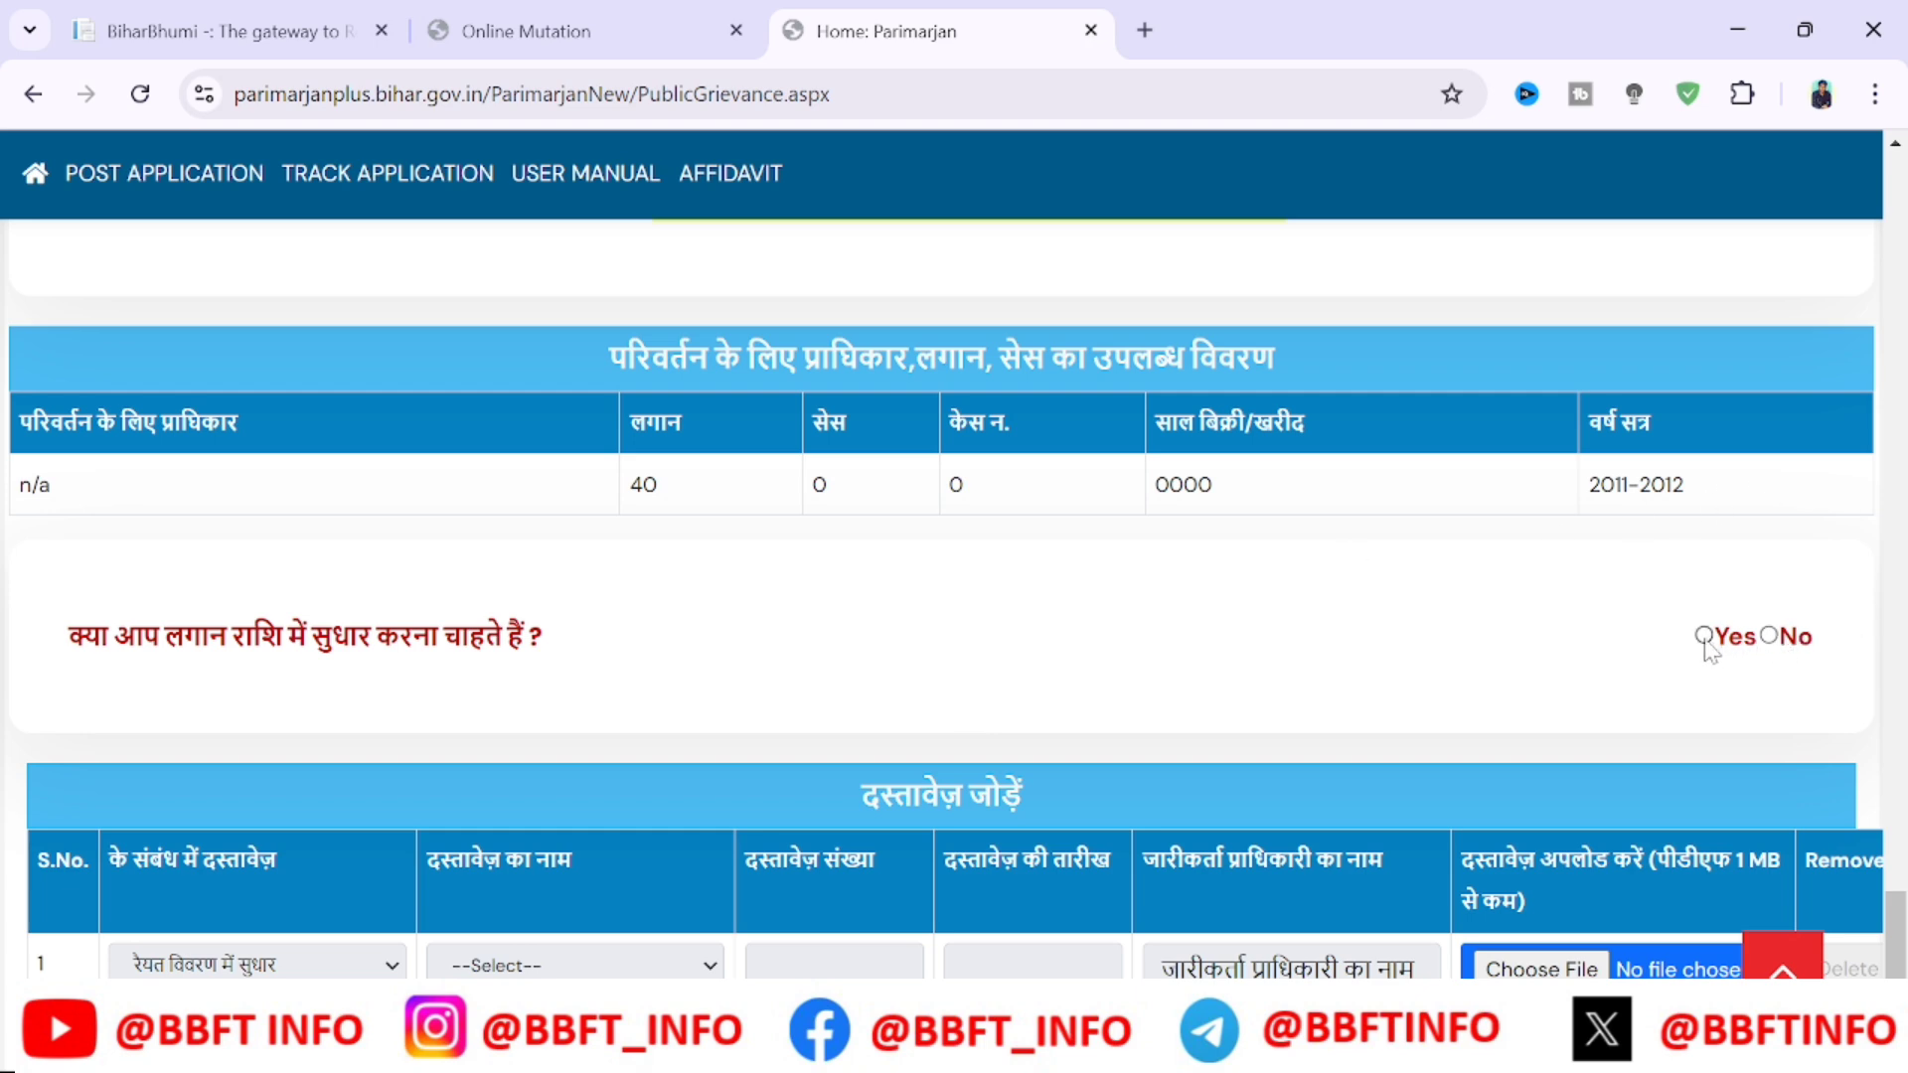
Step: Set row 1's document name to लगान रसीद
scroll(1327, 593, "down", 2)
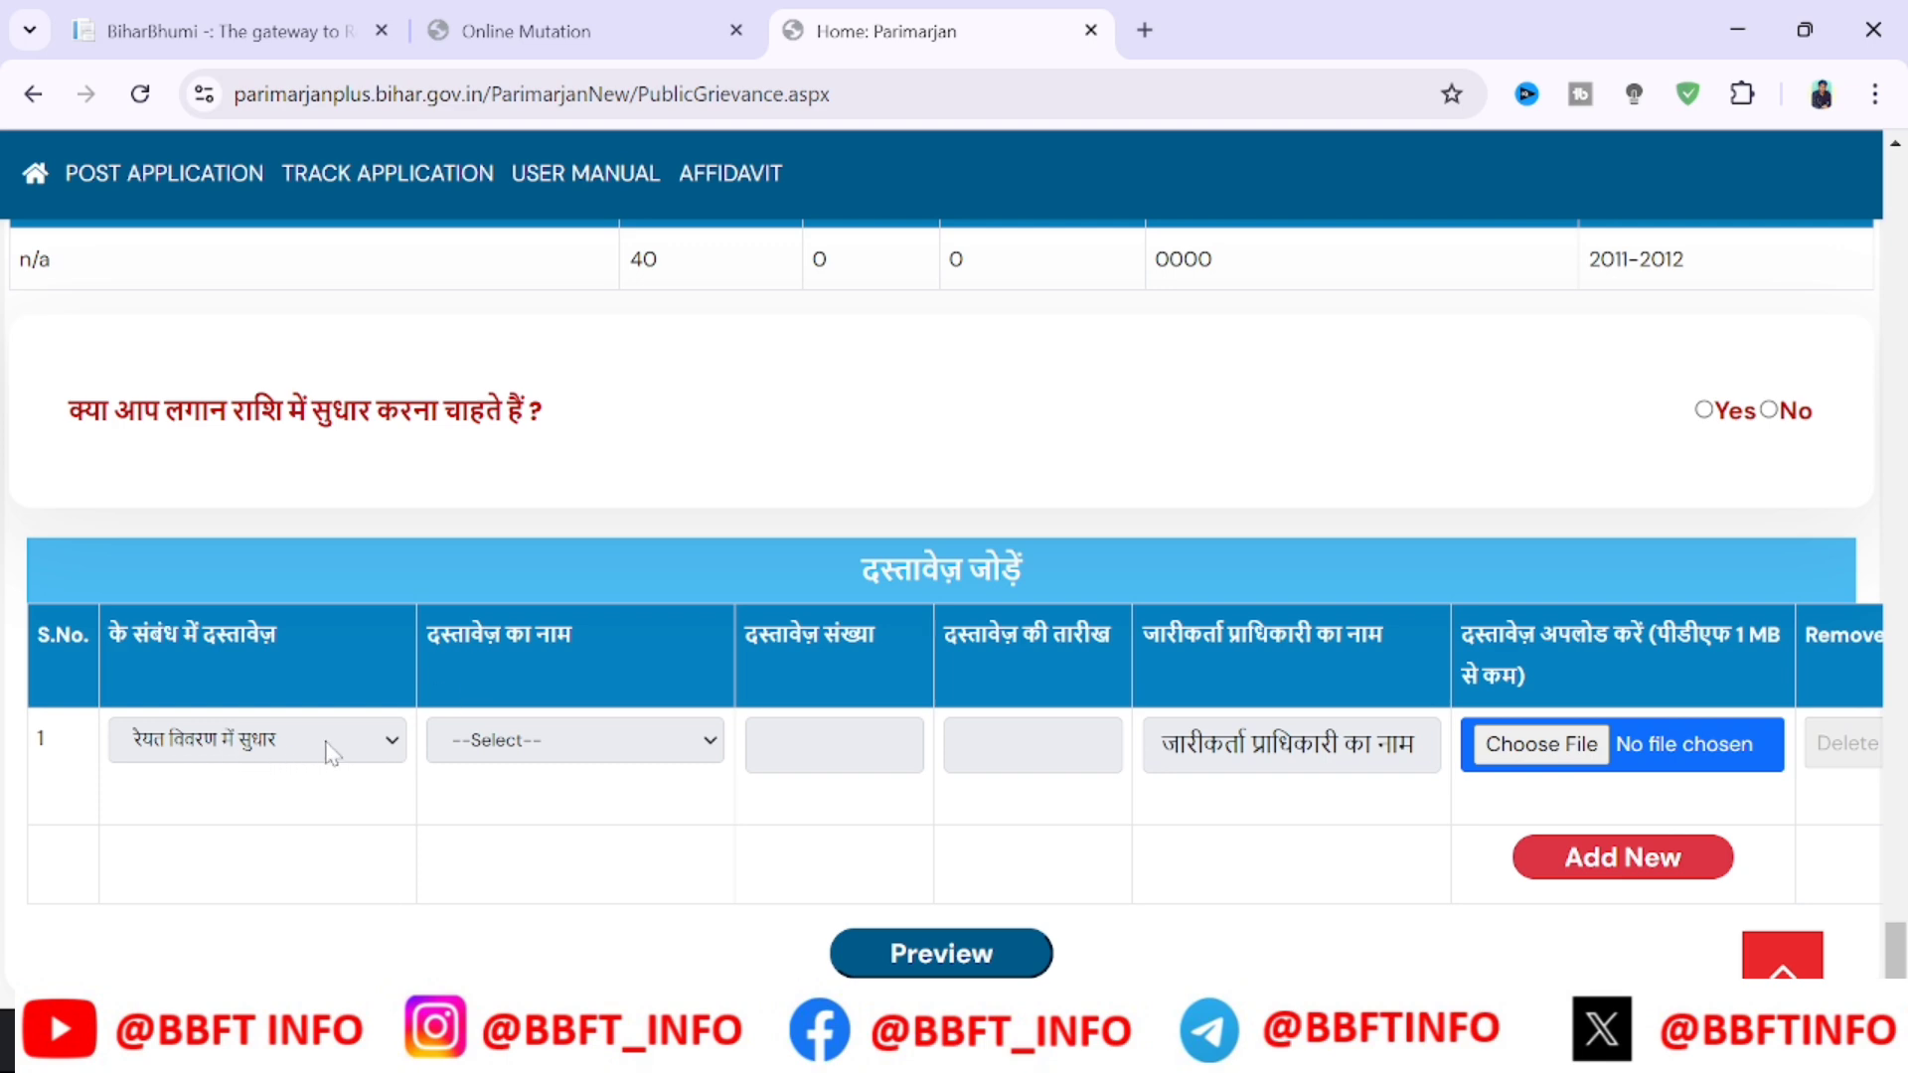
left_click(627, 760)
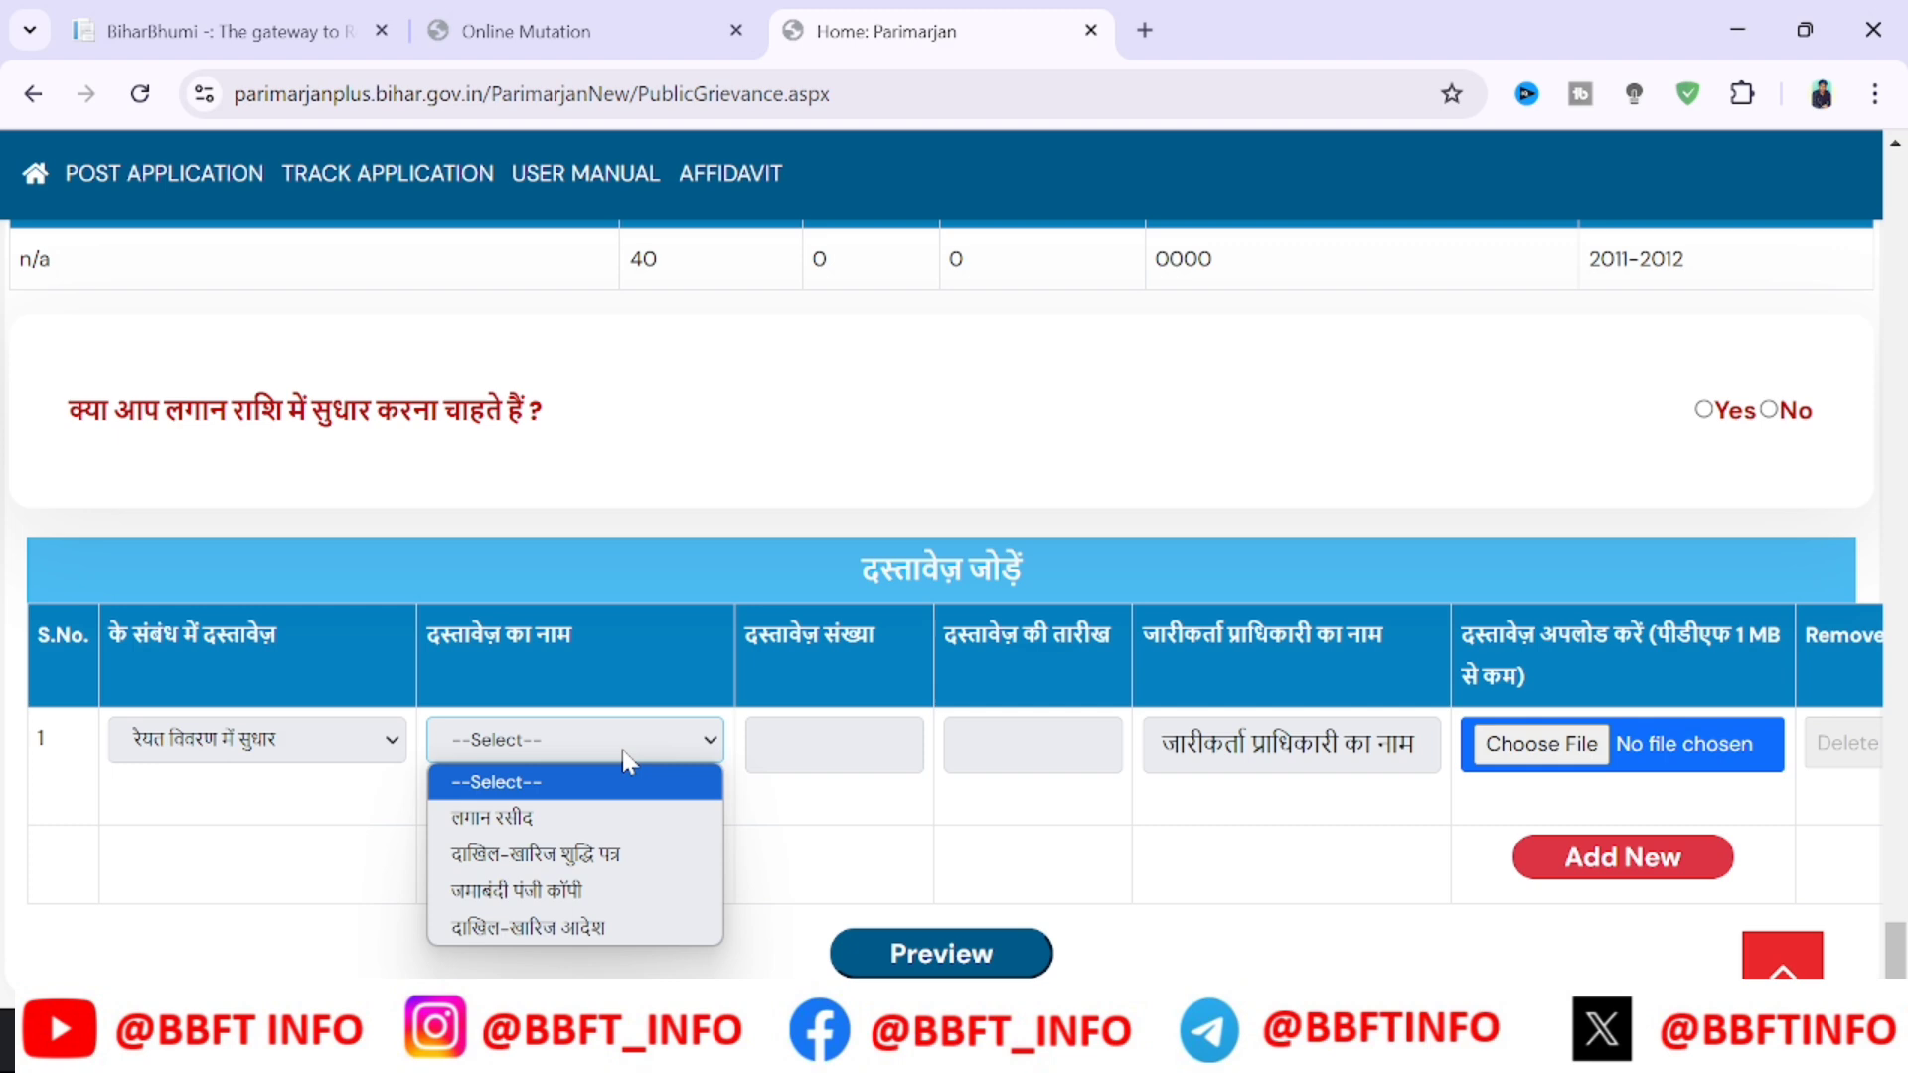
left_click(610, 817)
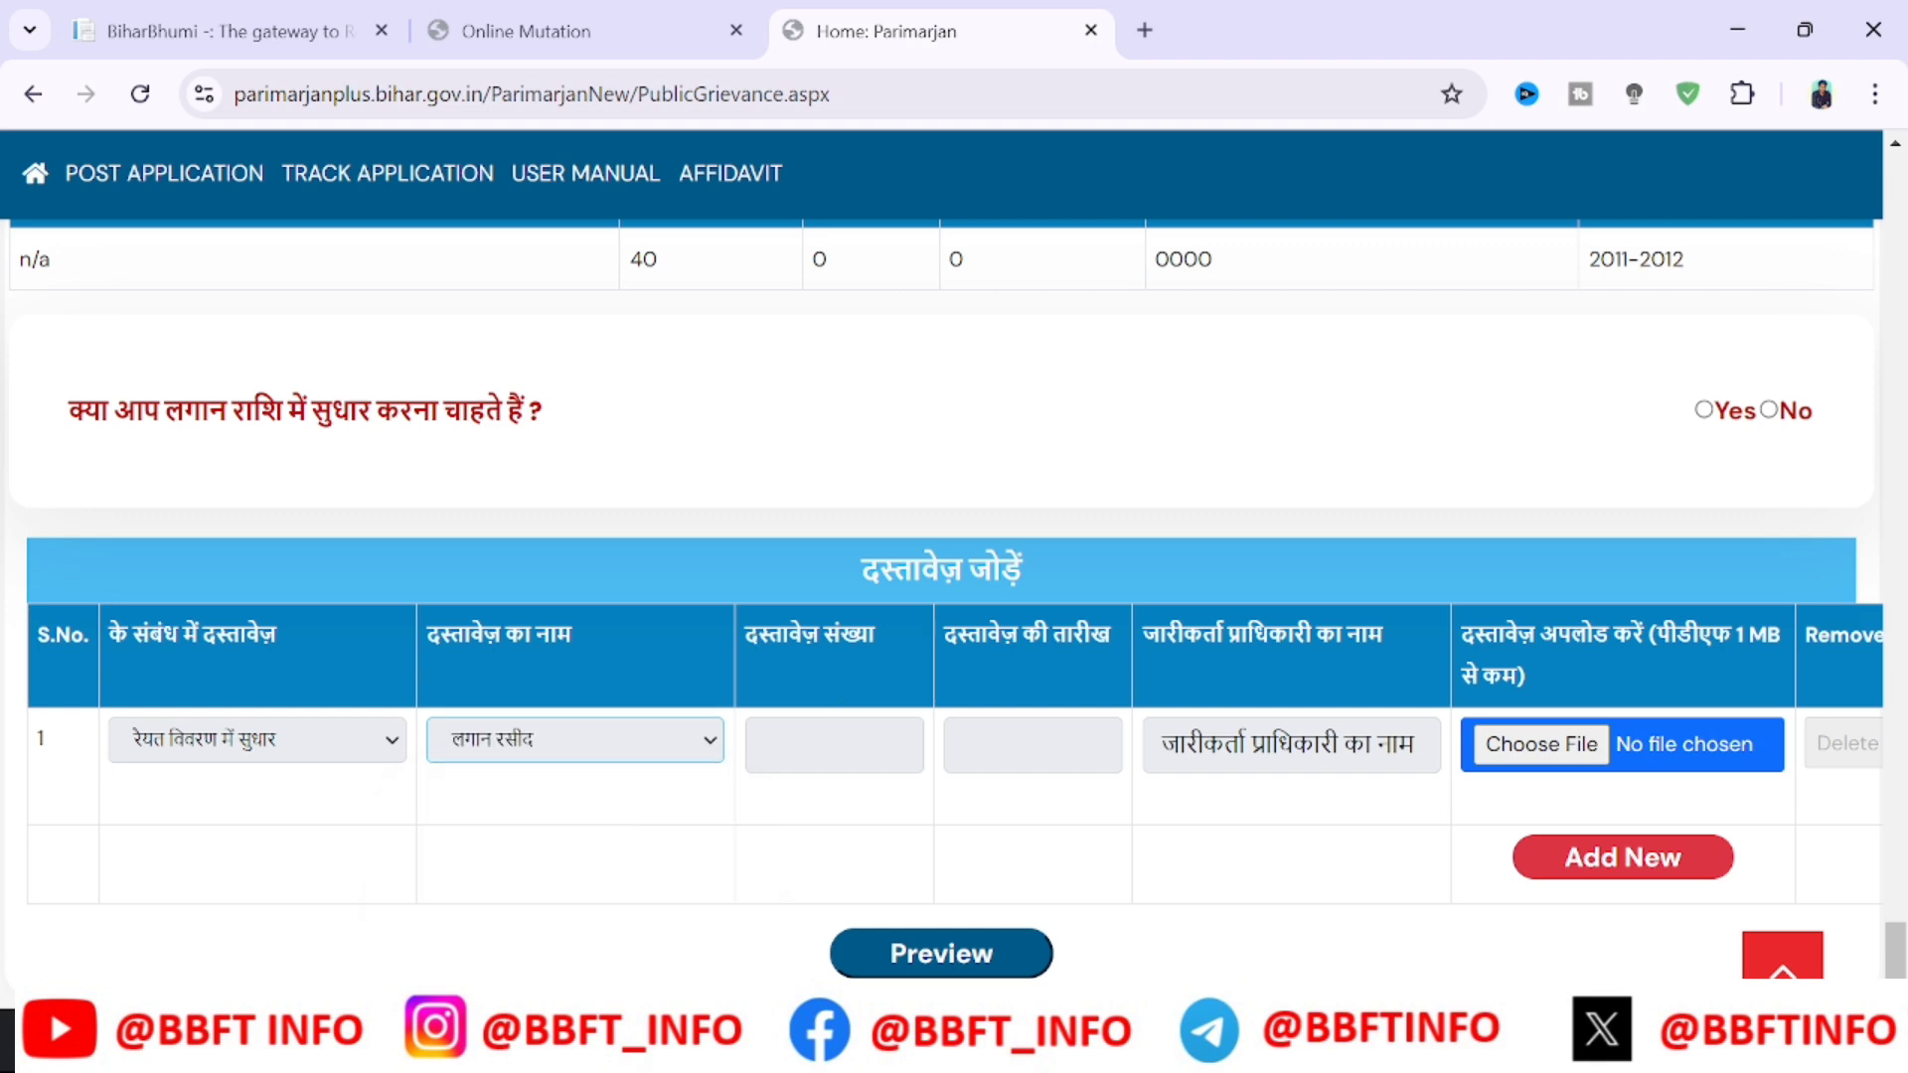
Step: Highlight the document number and date headings and click into row 1's number, date and authority fields
left_click_drag(747, 633, 860, 628)
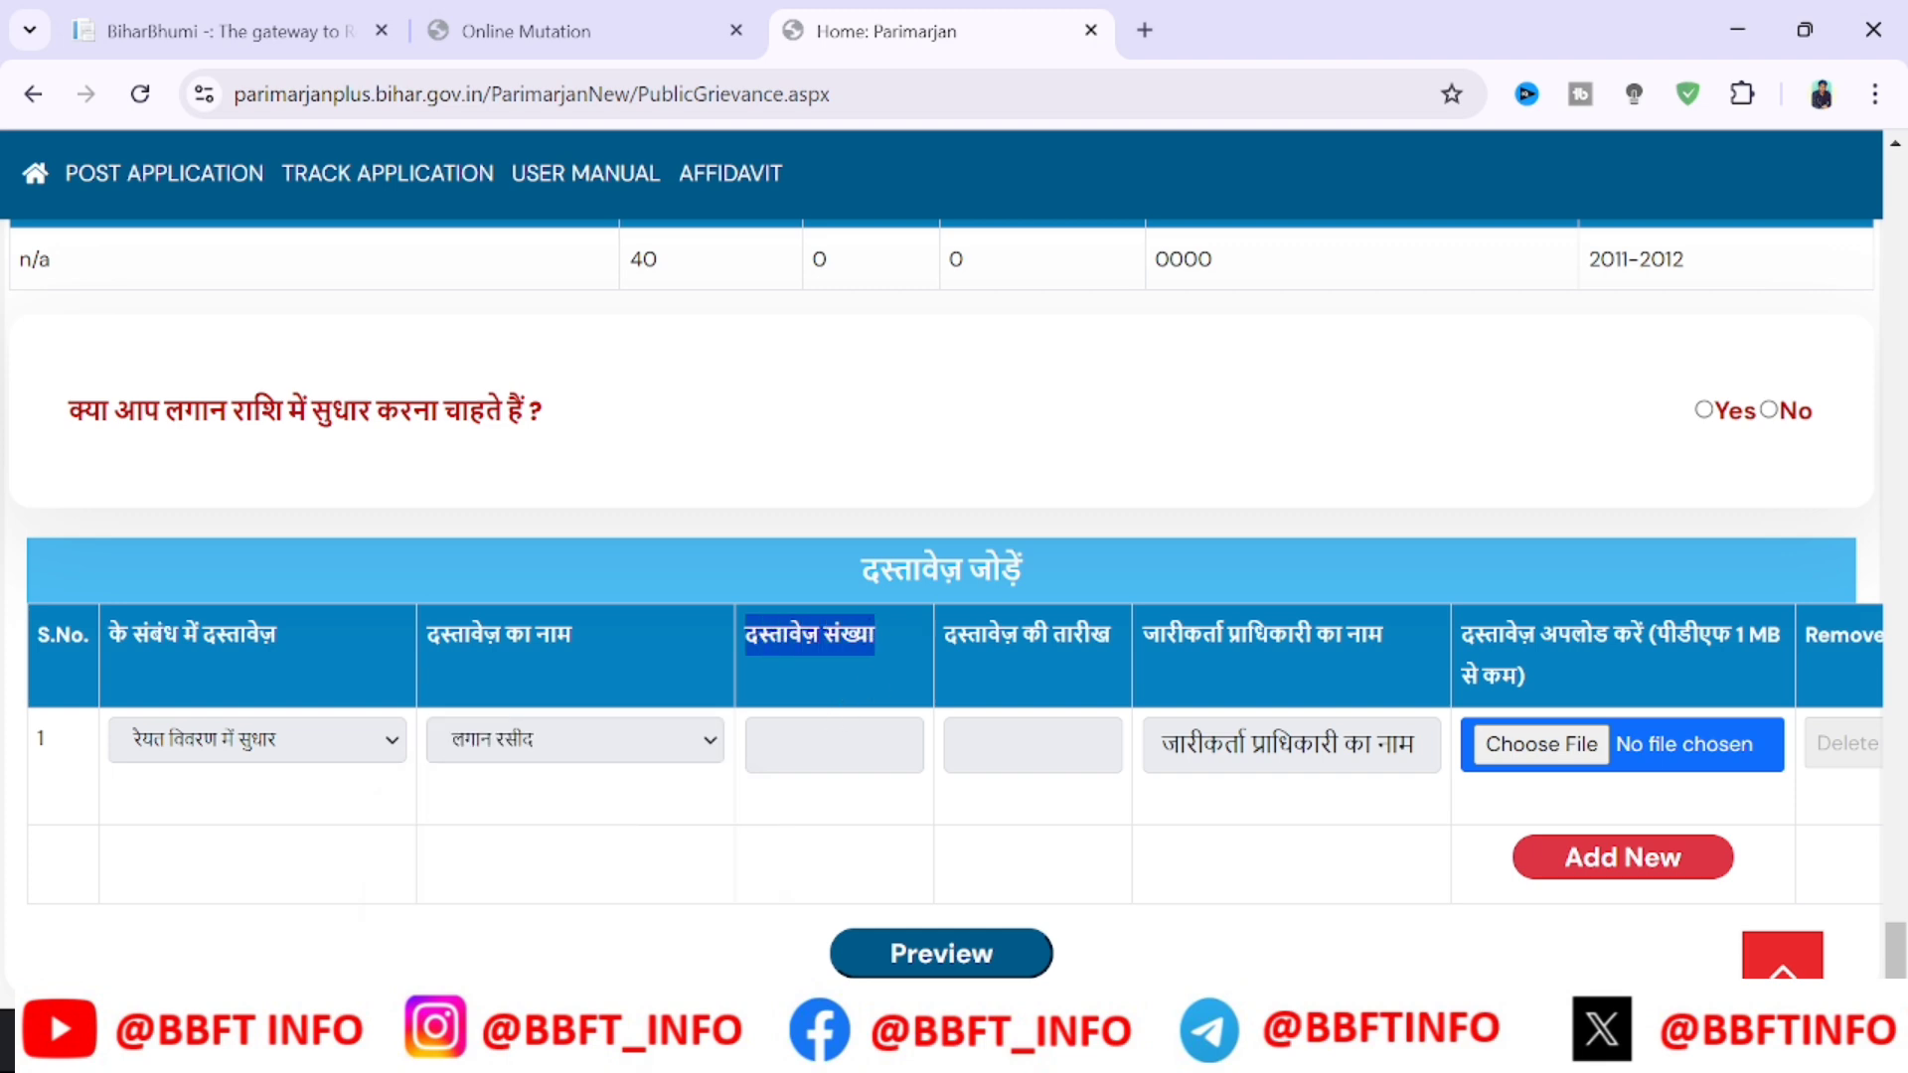
left_click(833, 745)
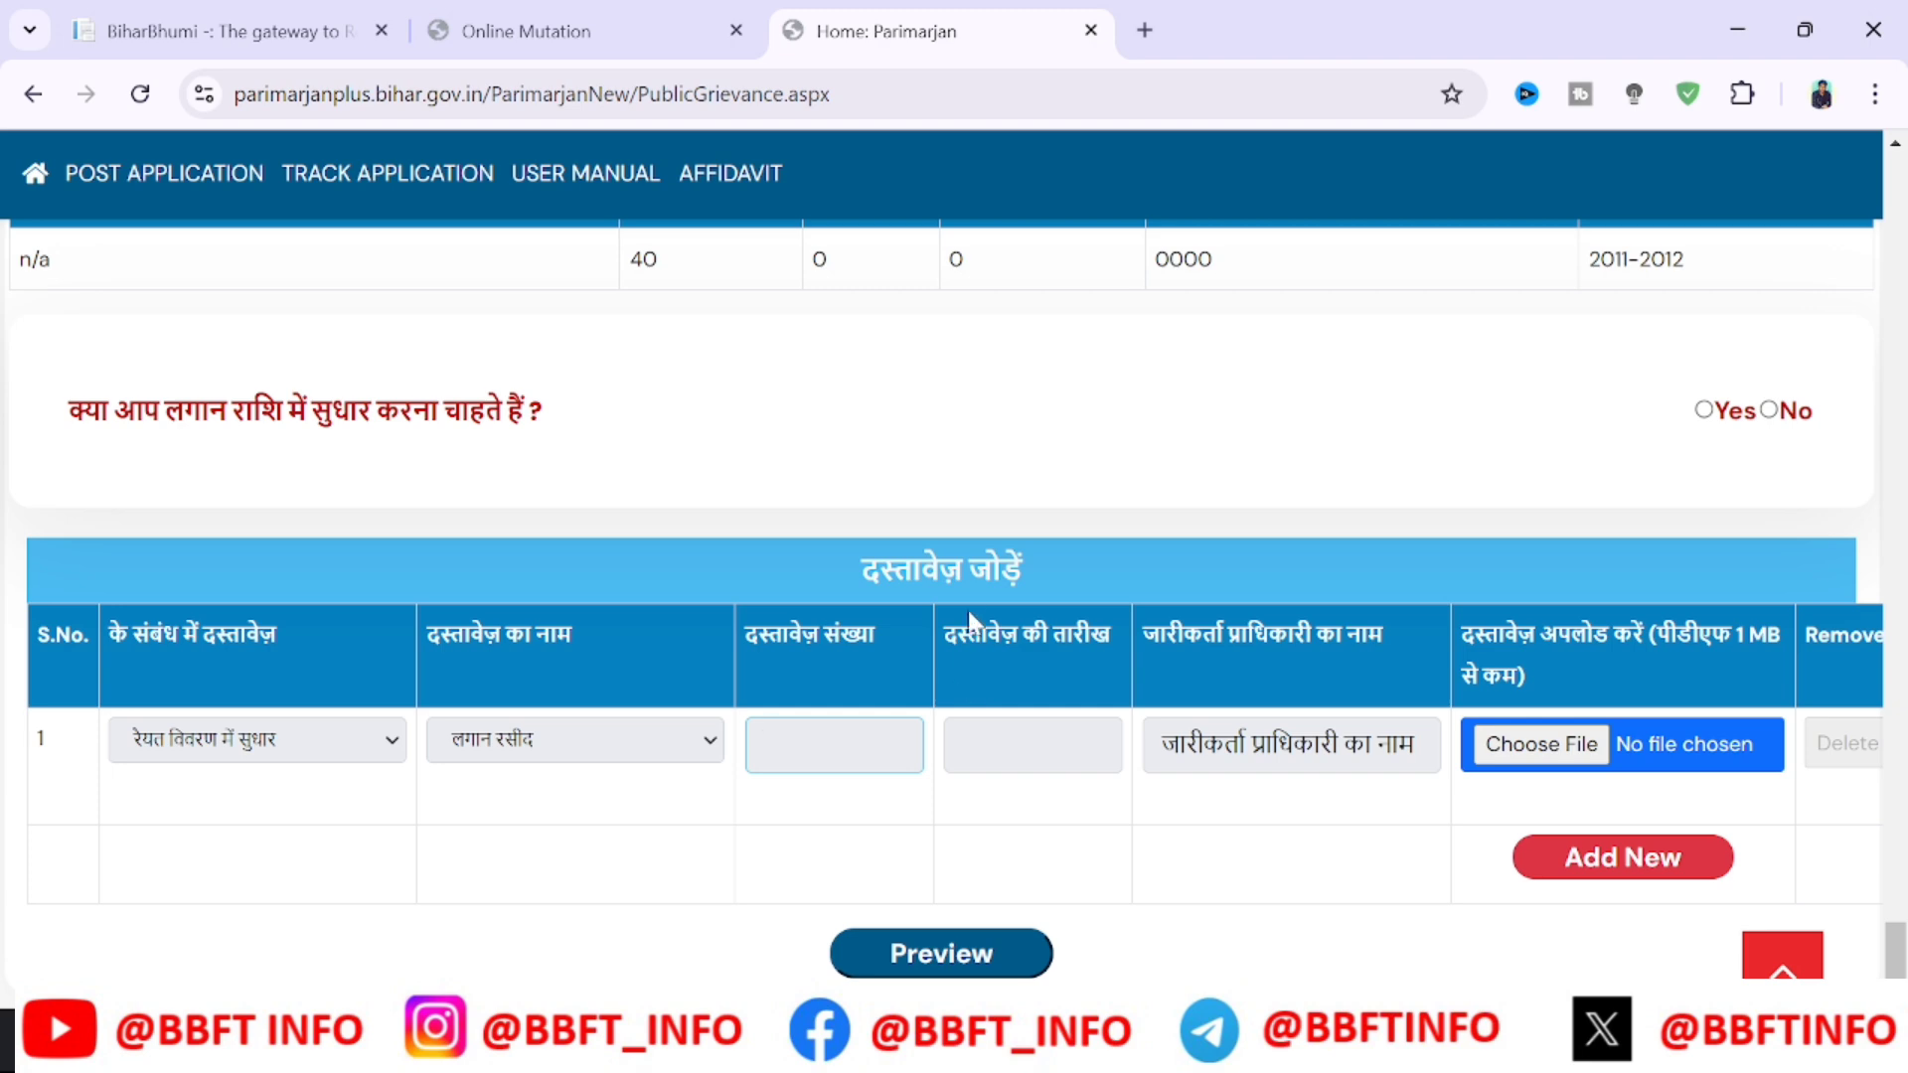
left_click_drag(944, 633, 1091, 636)
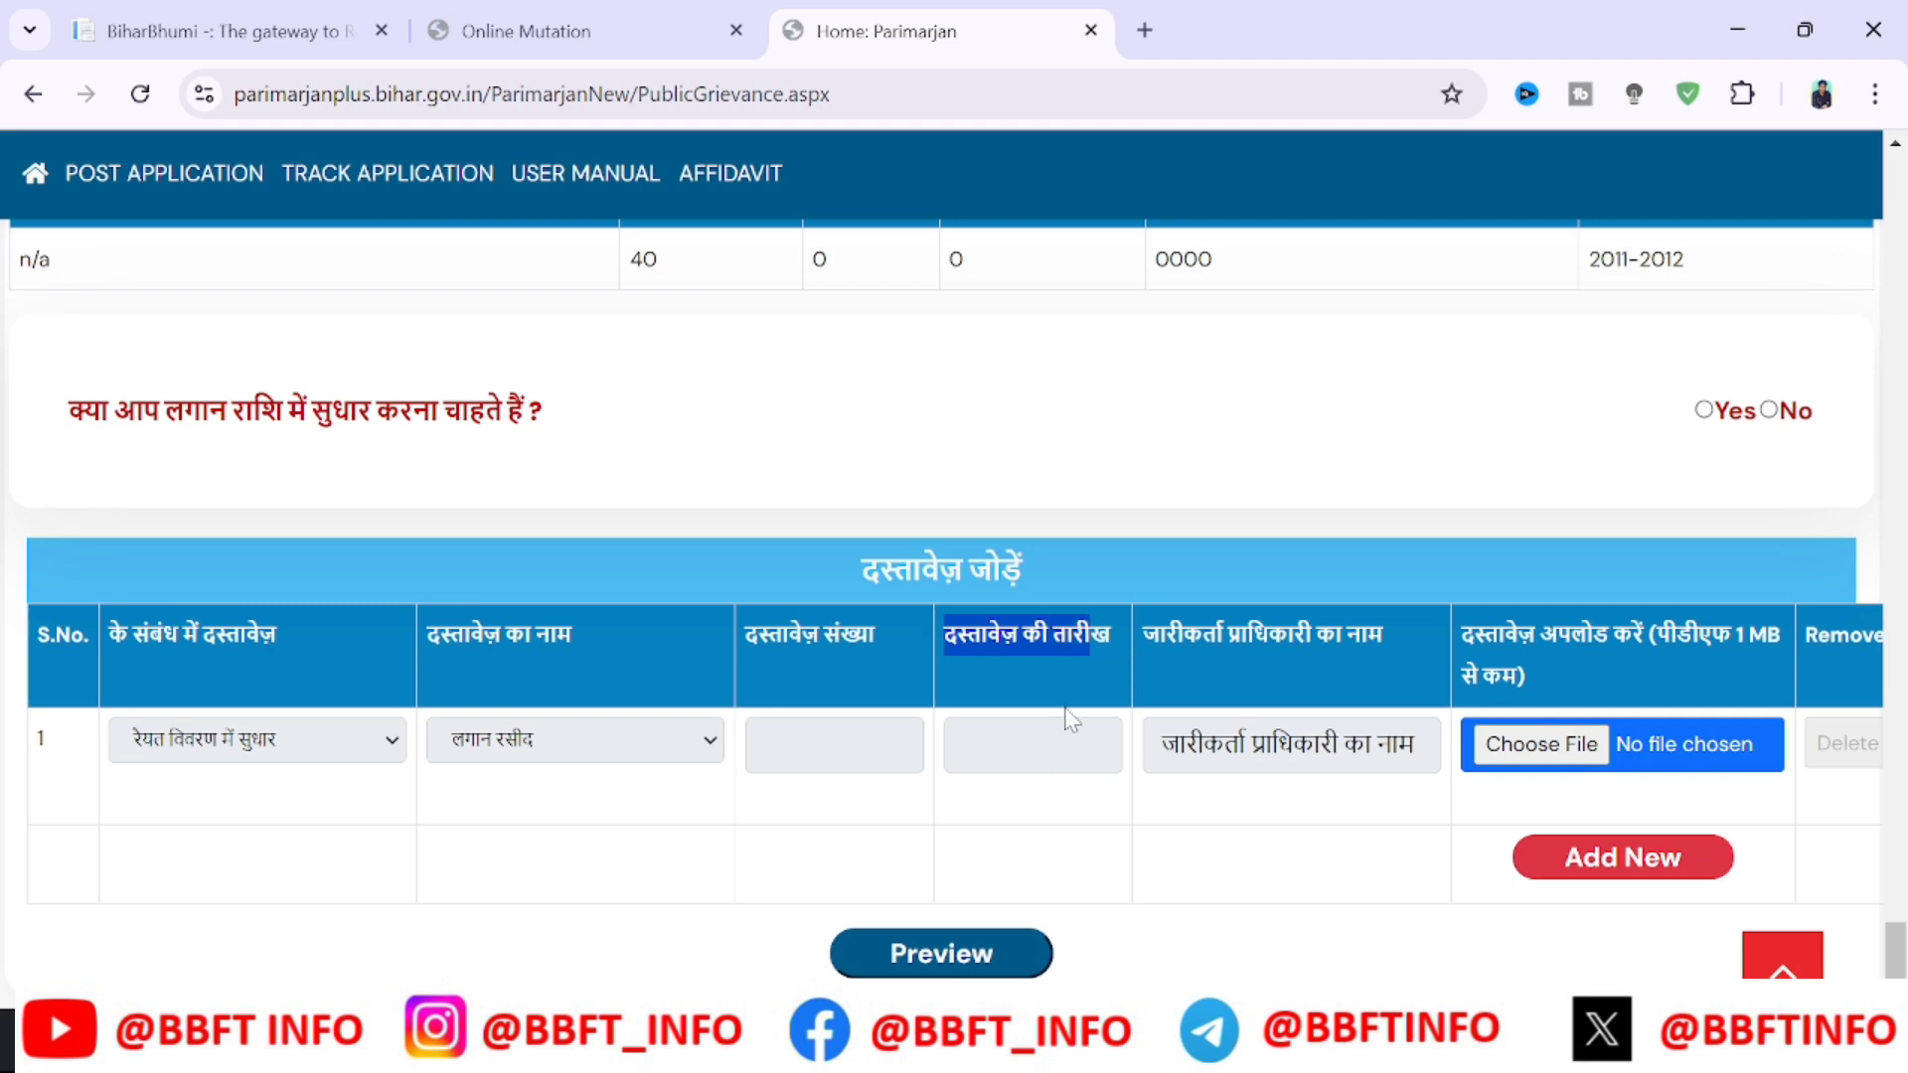
left_click(1043, 743)
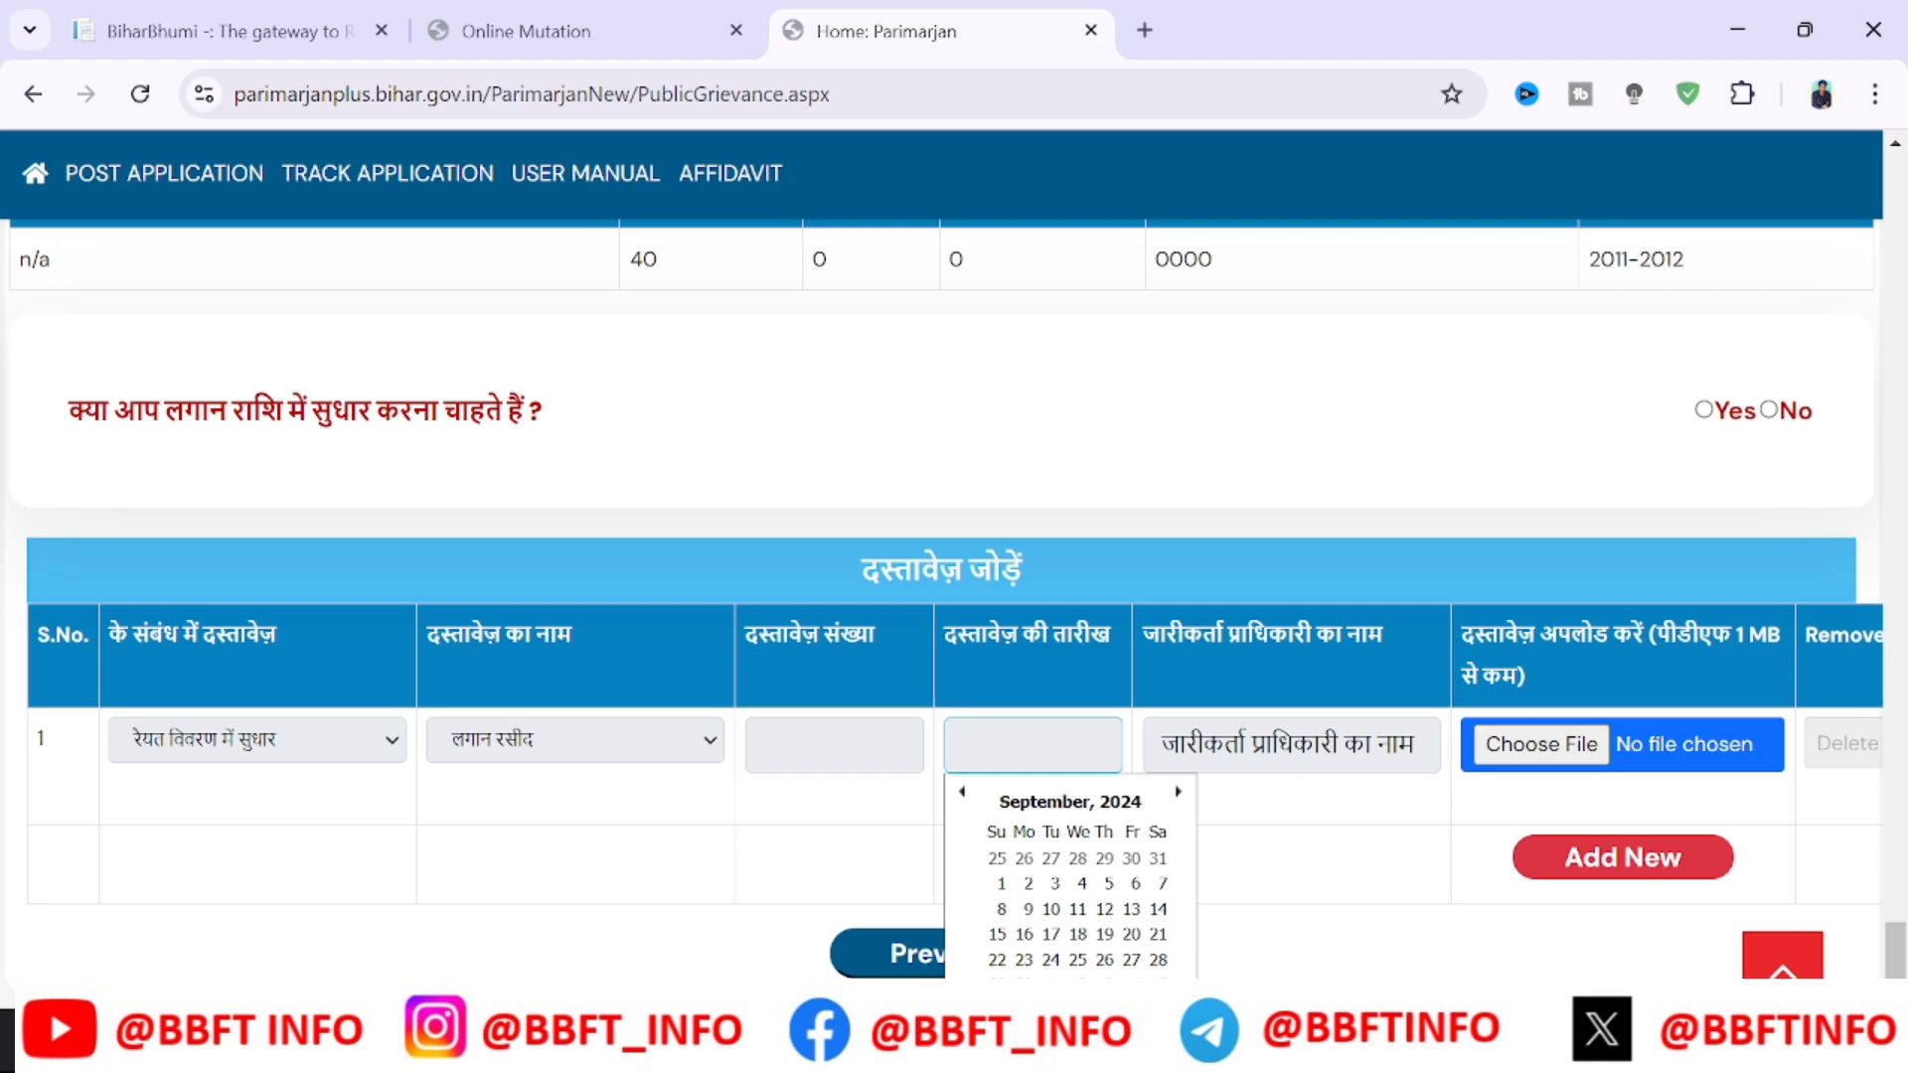
left_click(1302, 745)
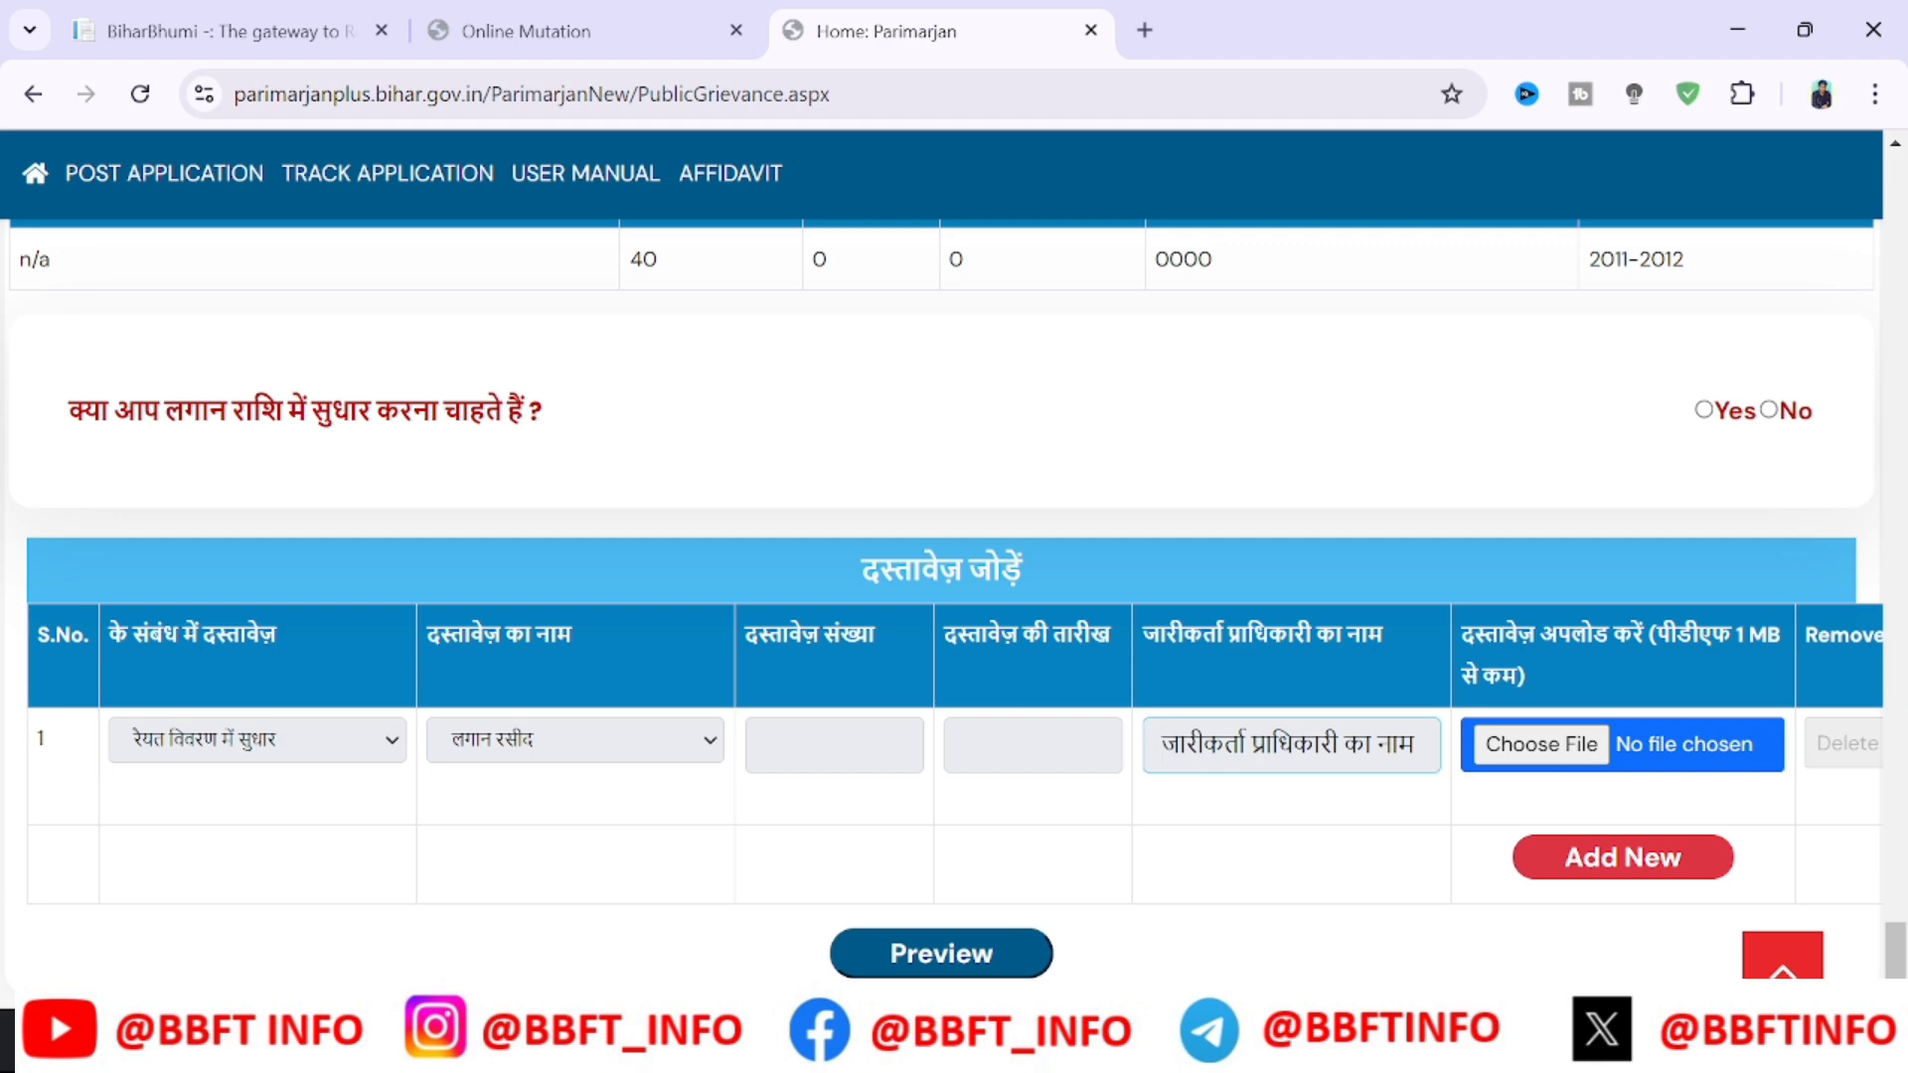
Step: Attach a PDF from Downloads to row 1, then replace the oversized file with the smaller 187.pdf
left_click(1557, 751)
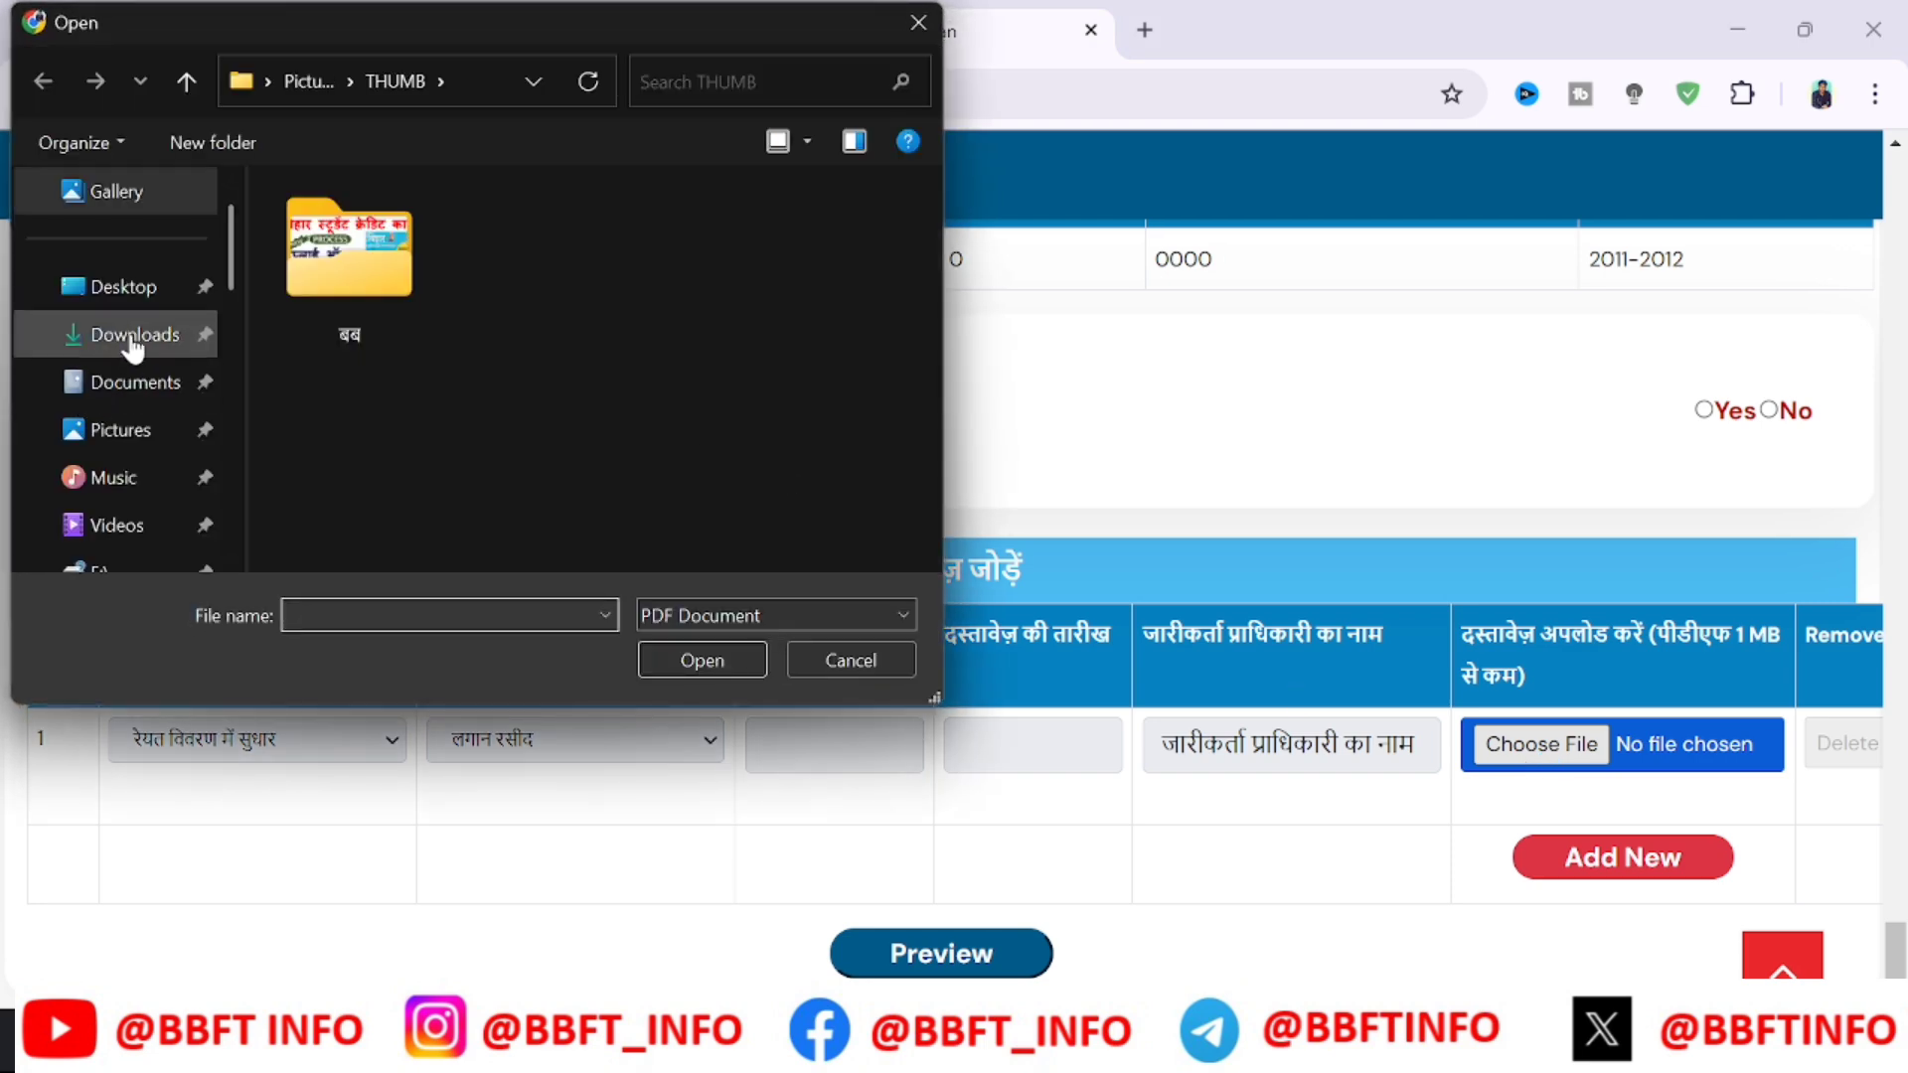
left_click(132, 334)
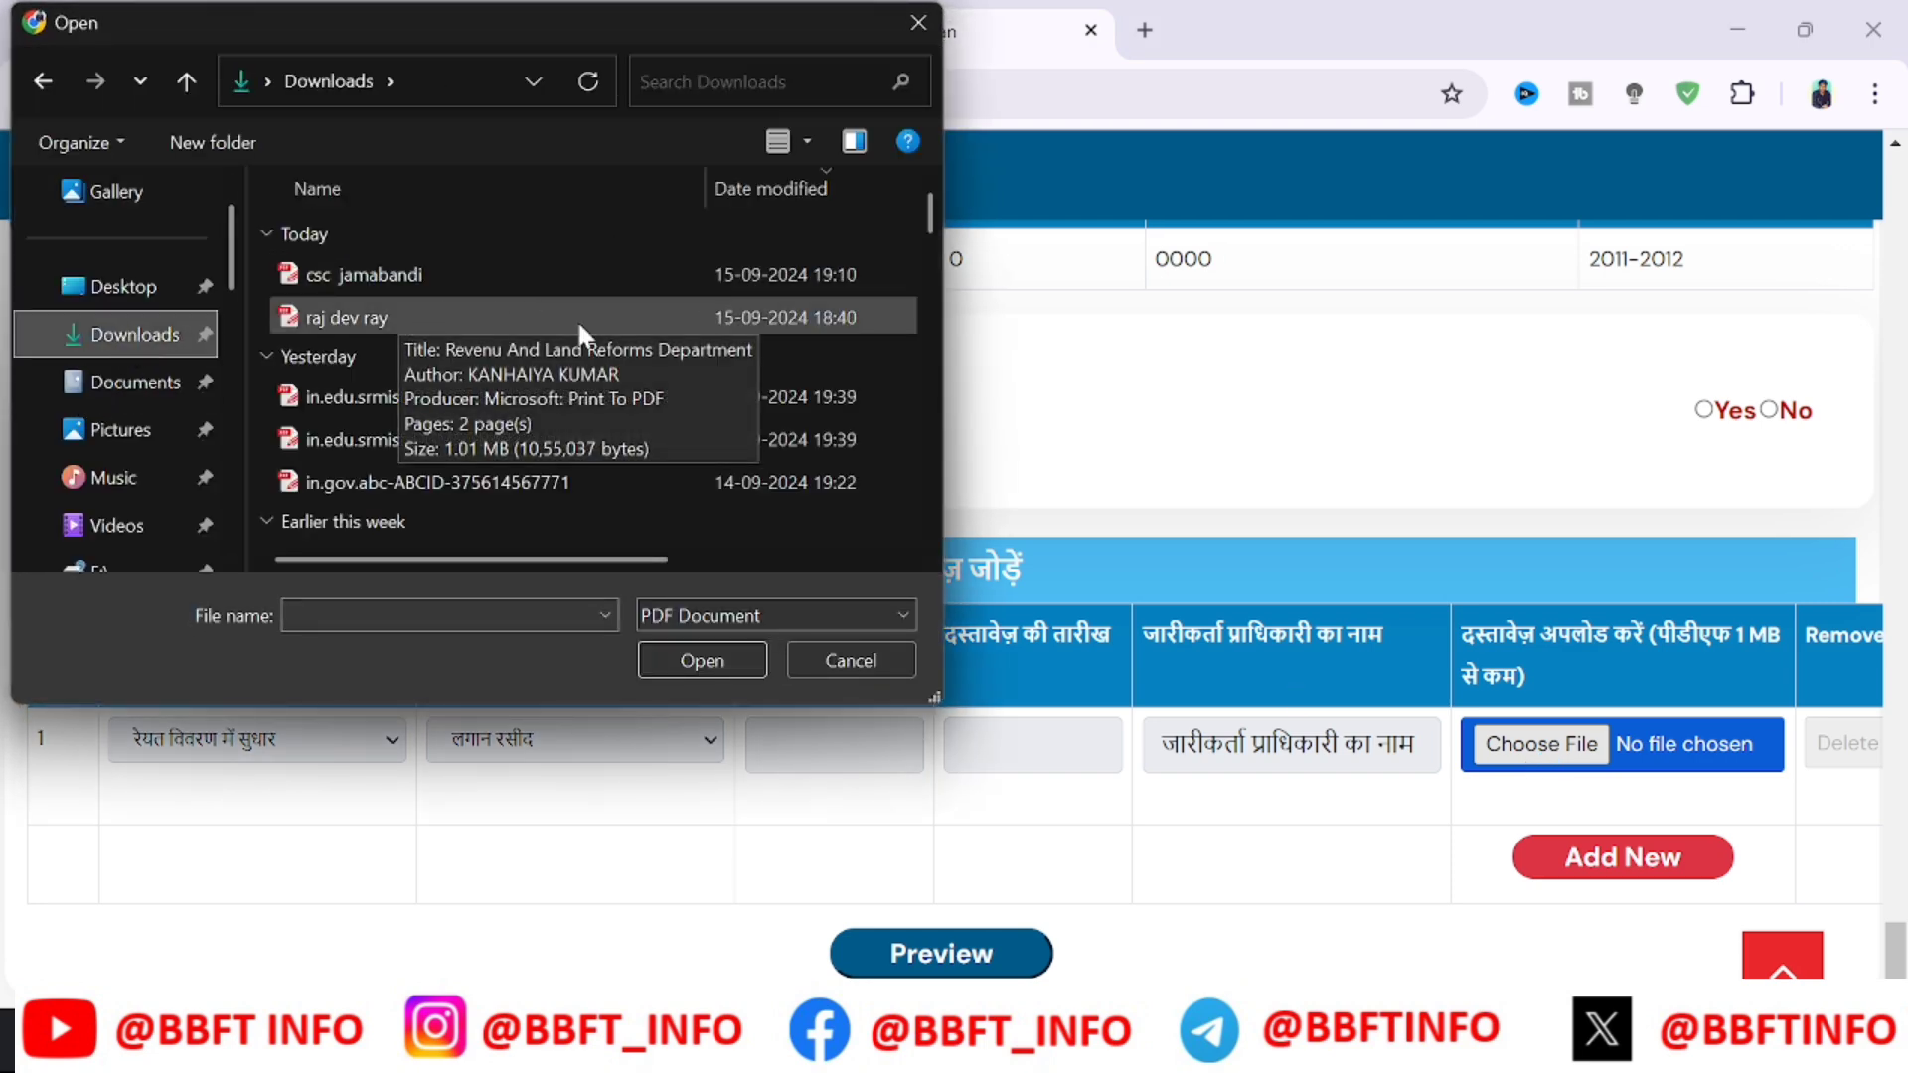
left_click(500, 318)
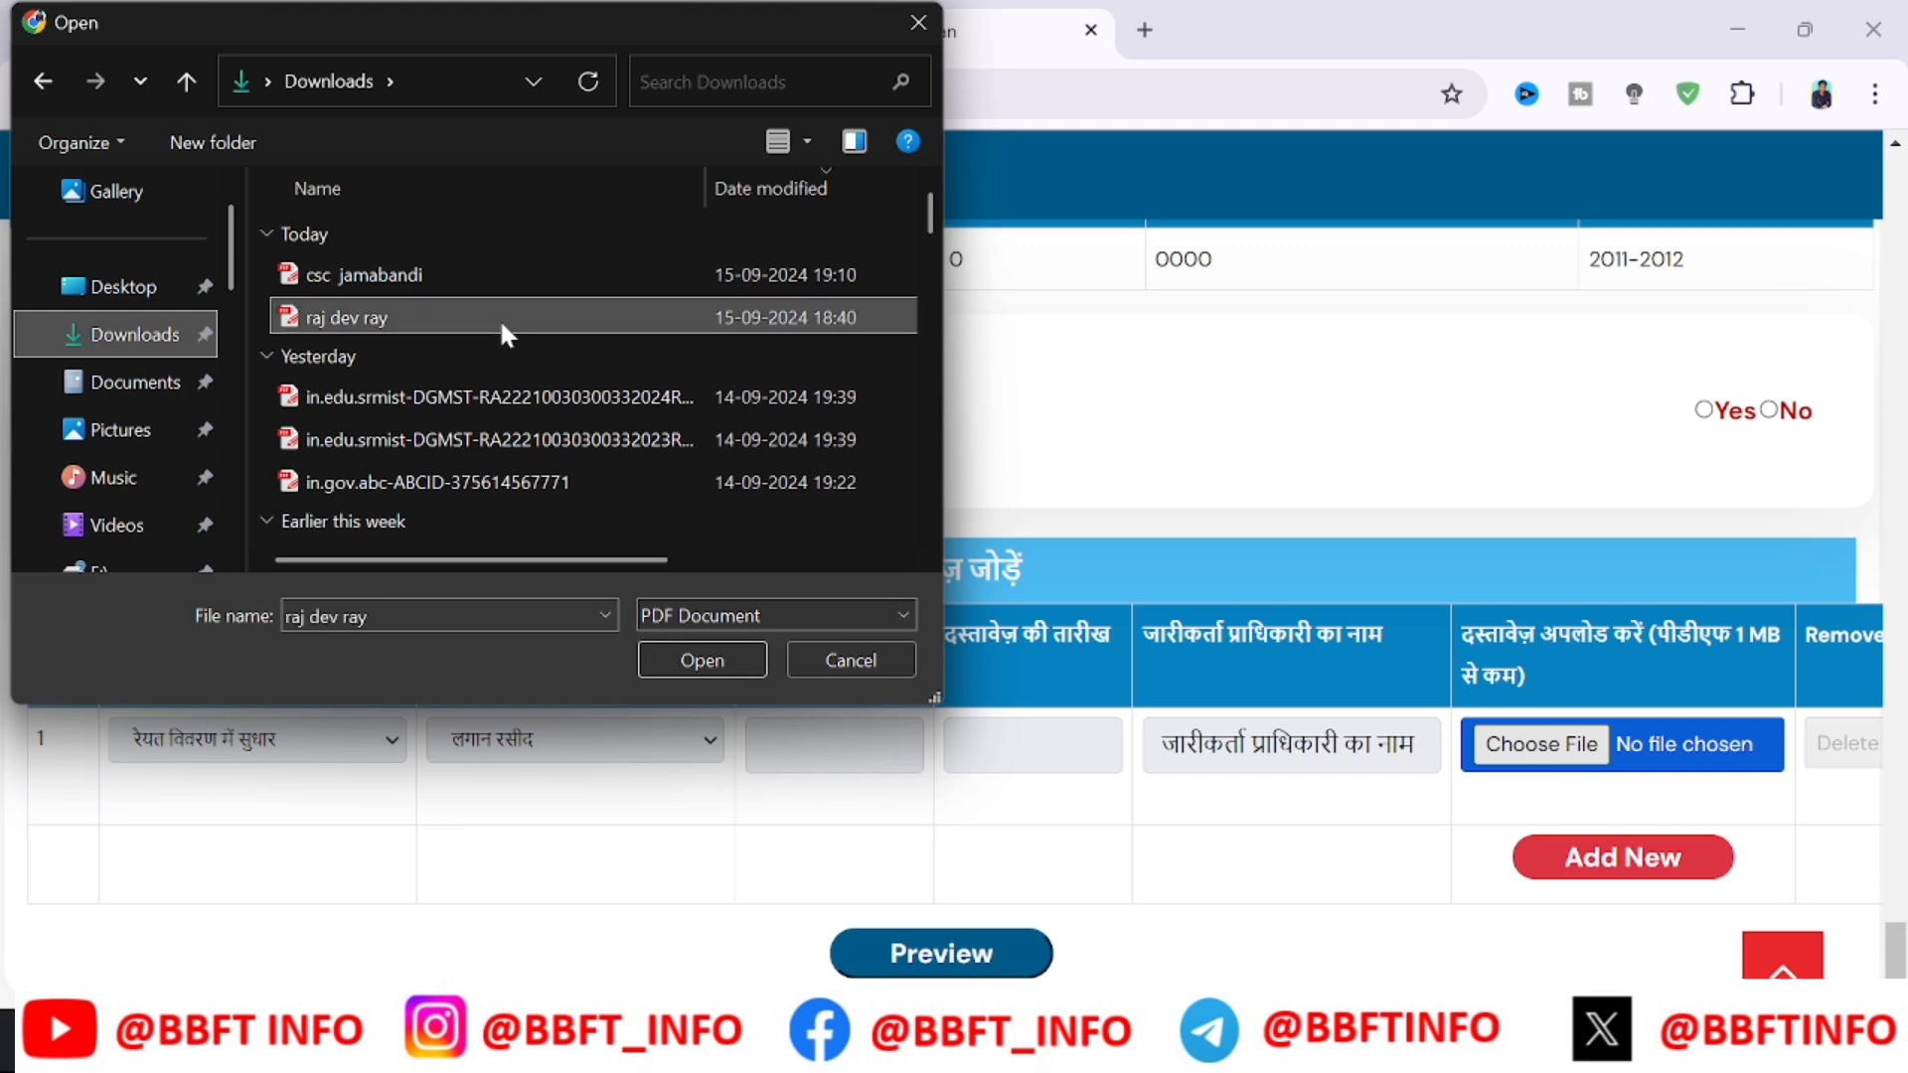
left_click(686, 658)
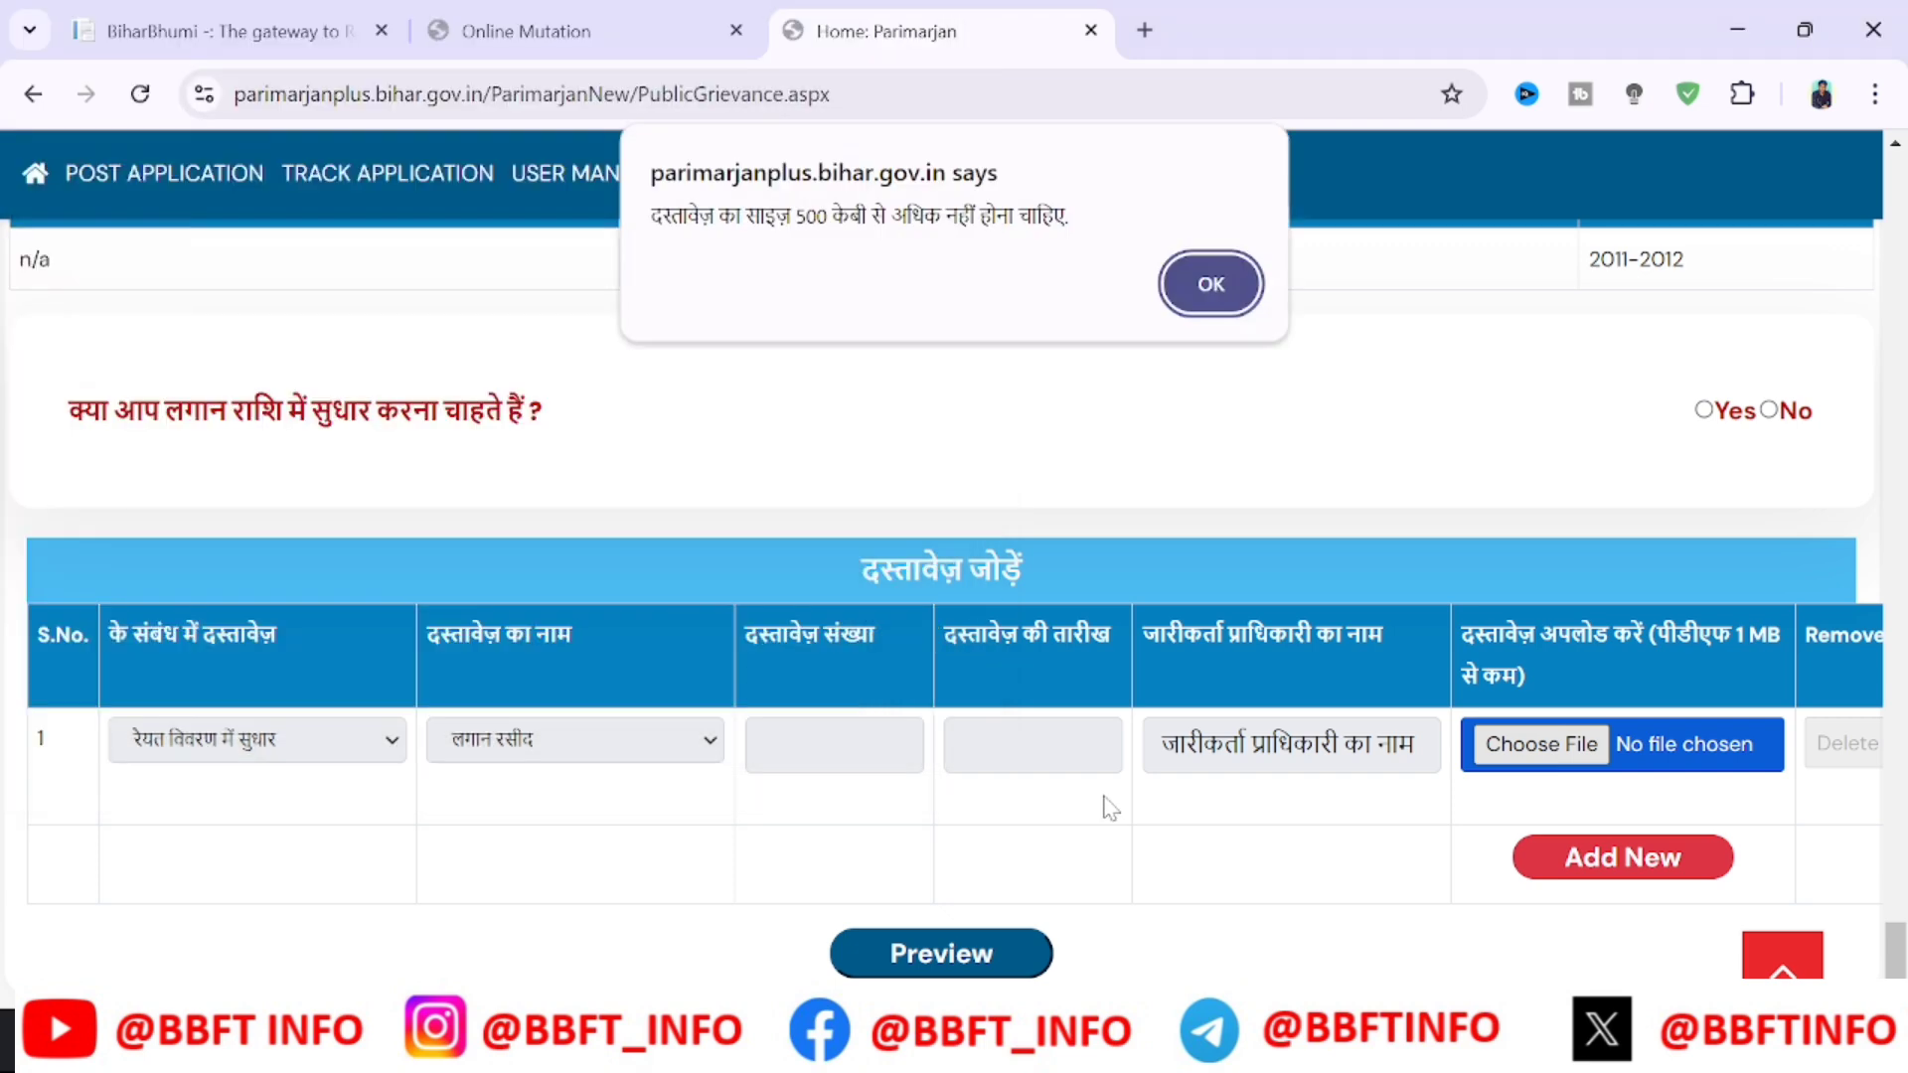
left_click(1184, 289)
left_click(1496, 747)
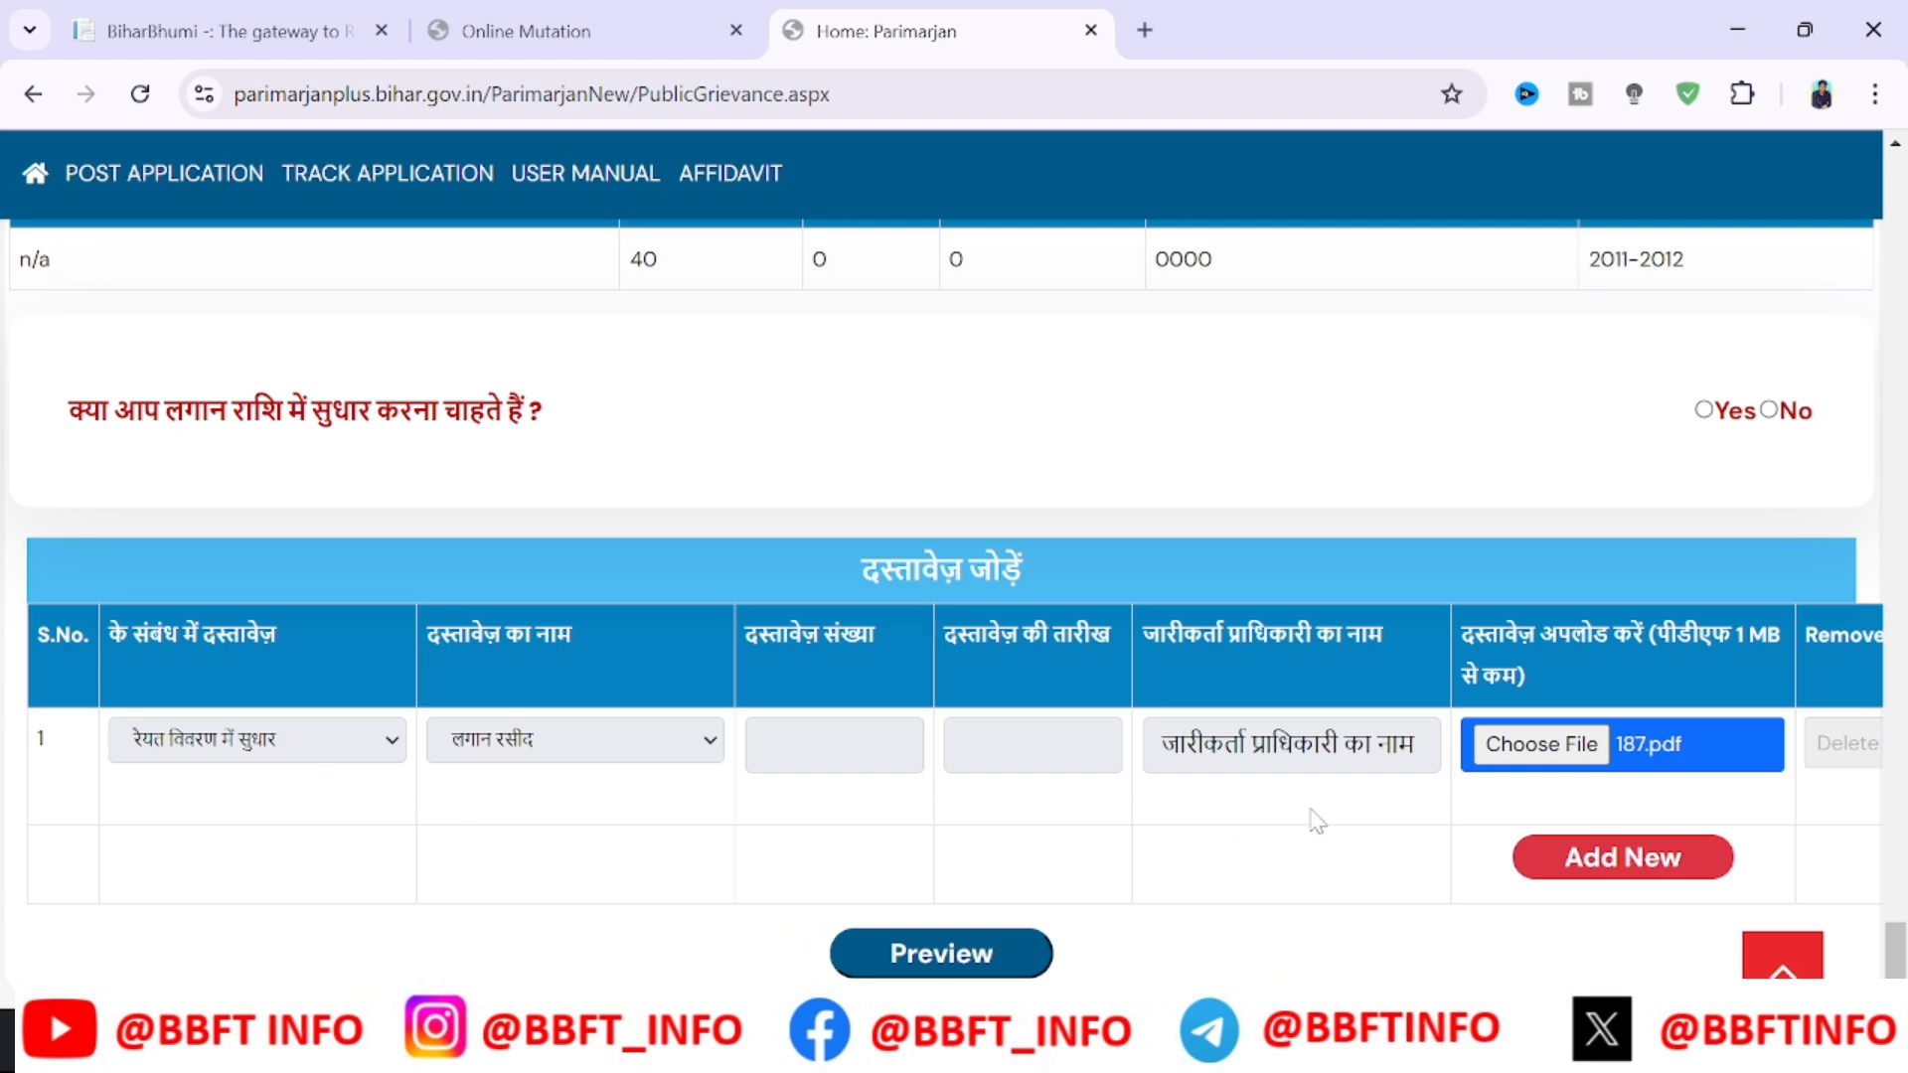
Step: Show the document-type choices for the first document row
scroll(1312, 820, "up", 6)
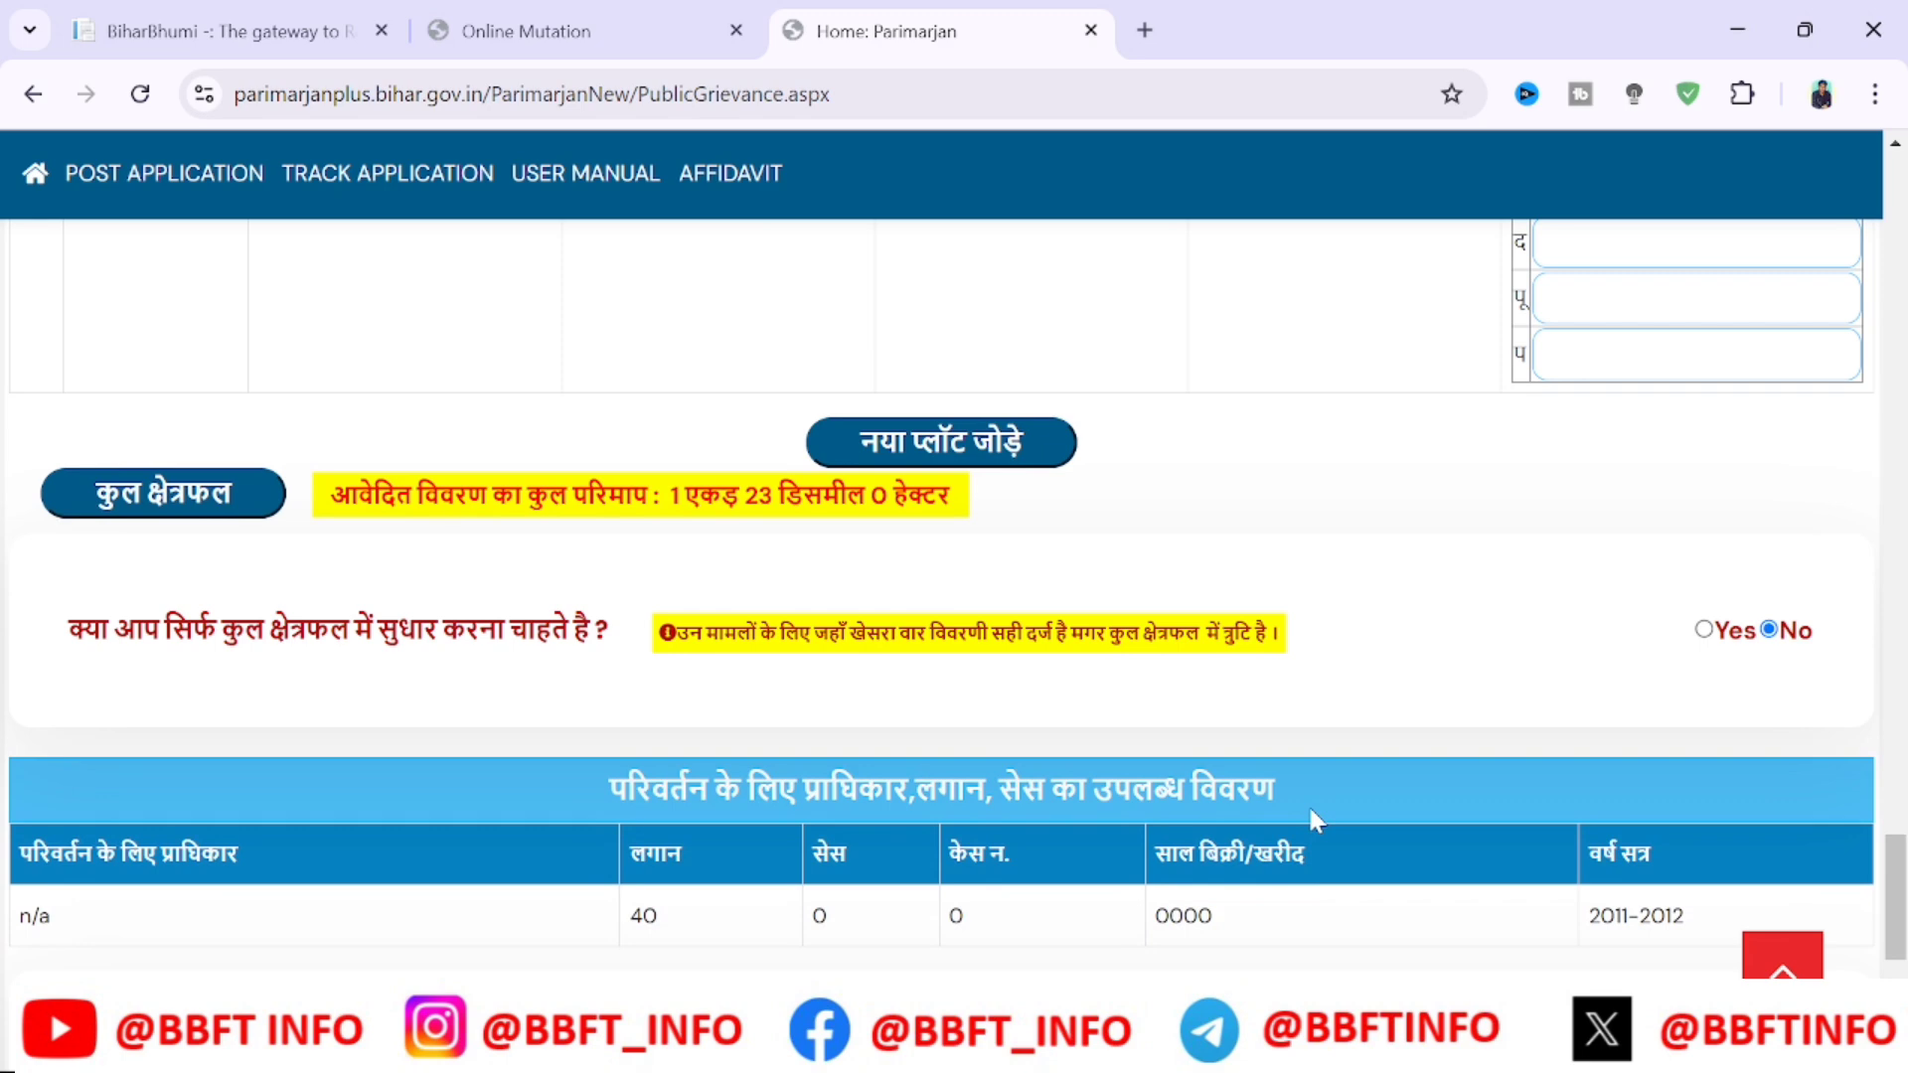
scroll(1310, 810, "down", 5)
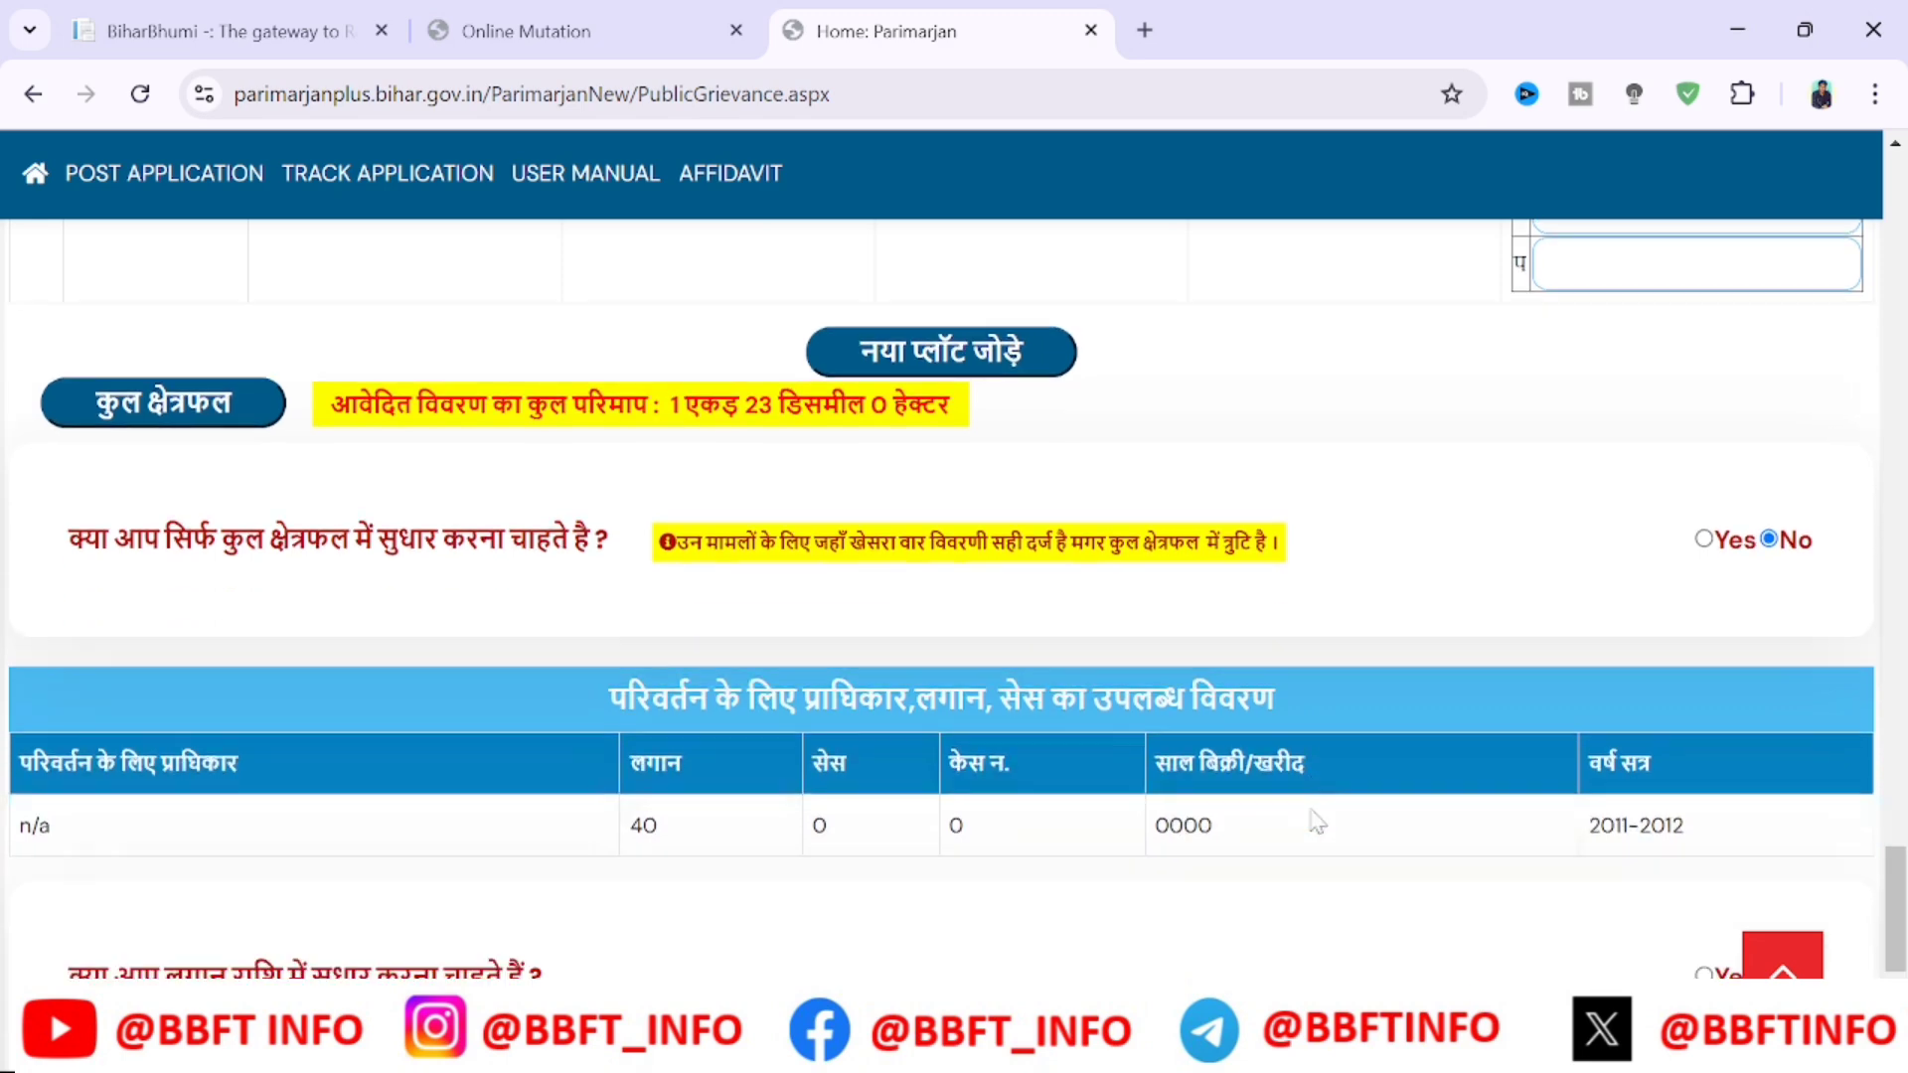
left_click(361, 842)
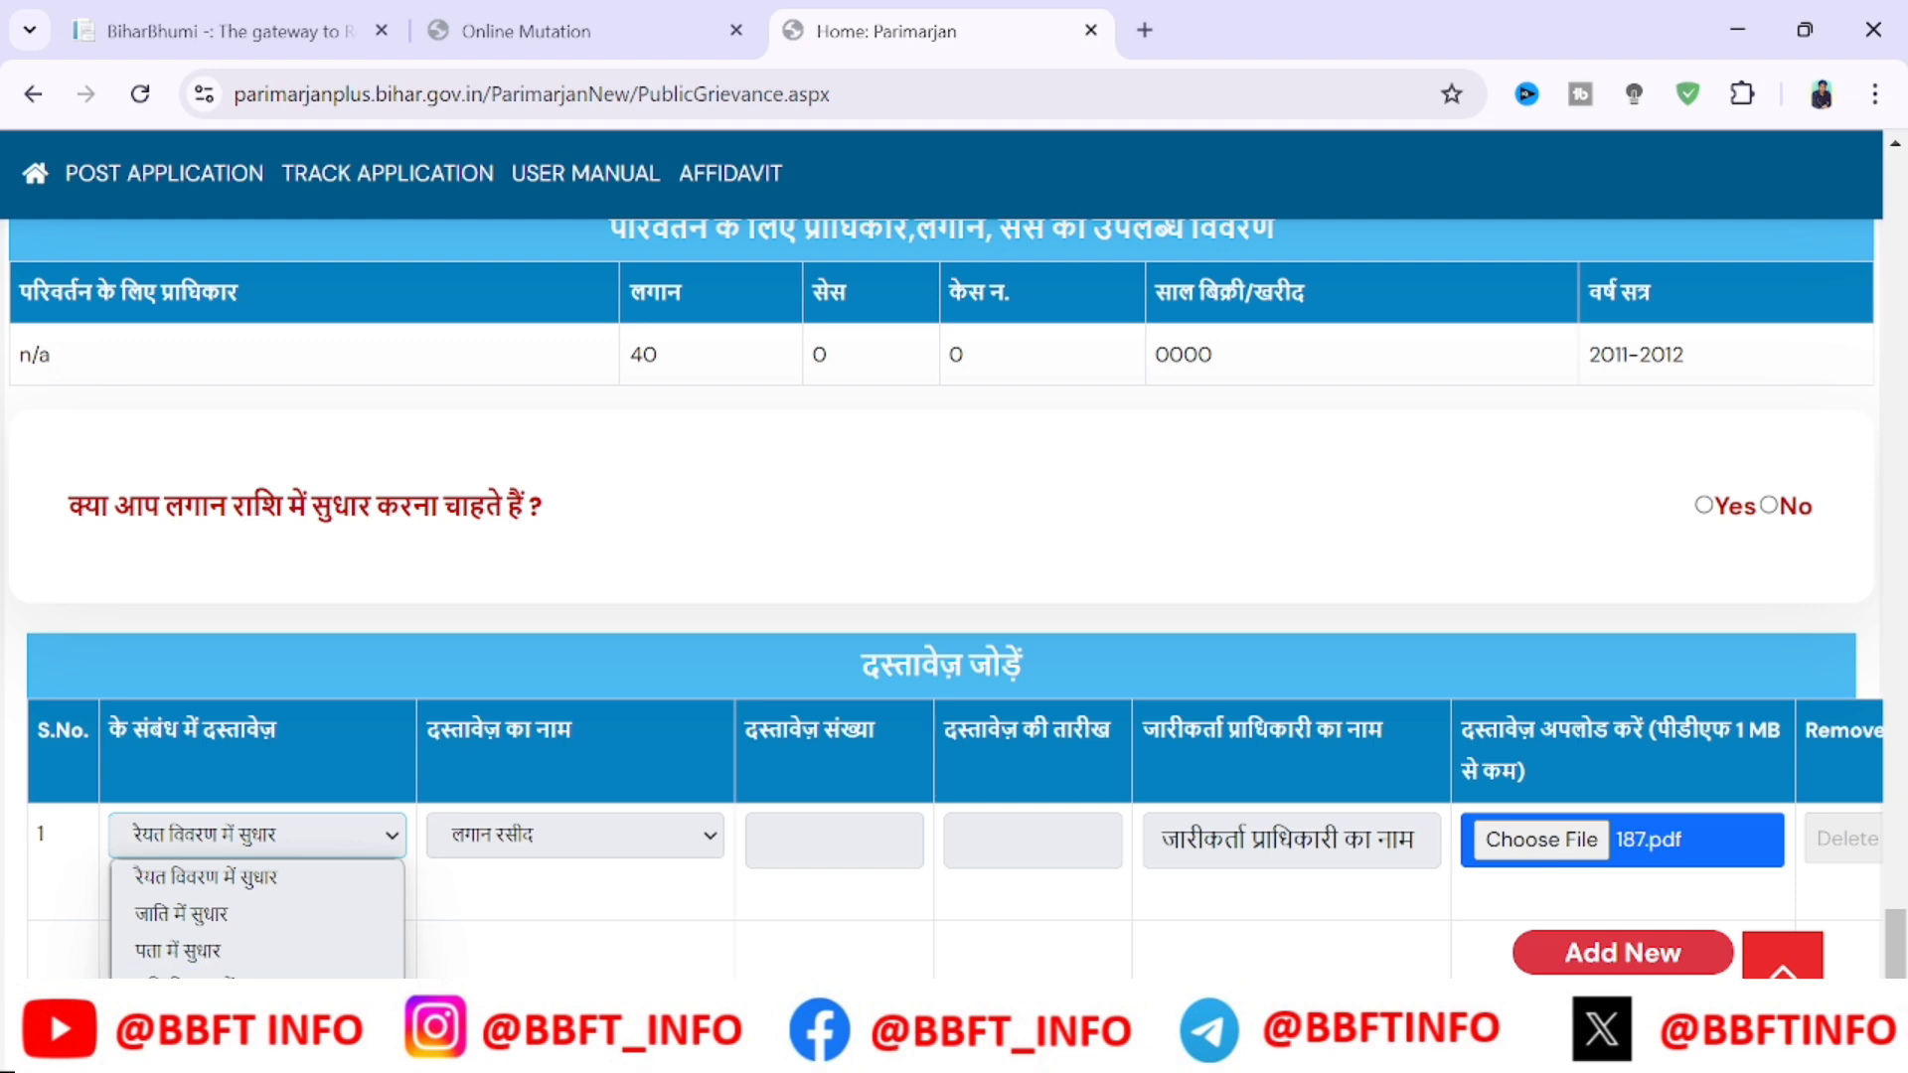
Step: Try जाति में सुधार, then set row 1's subject to पता में सुधार
left_click(243, 915)
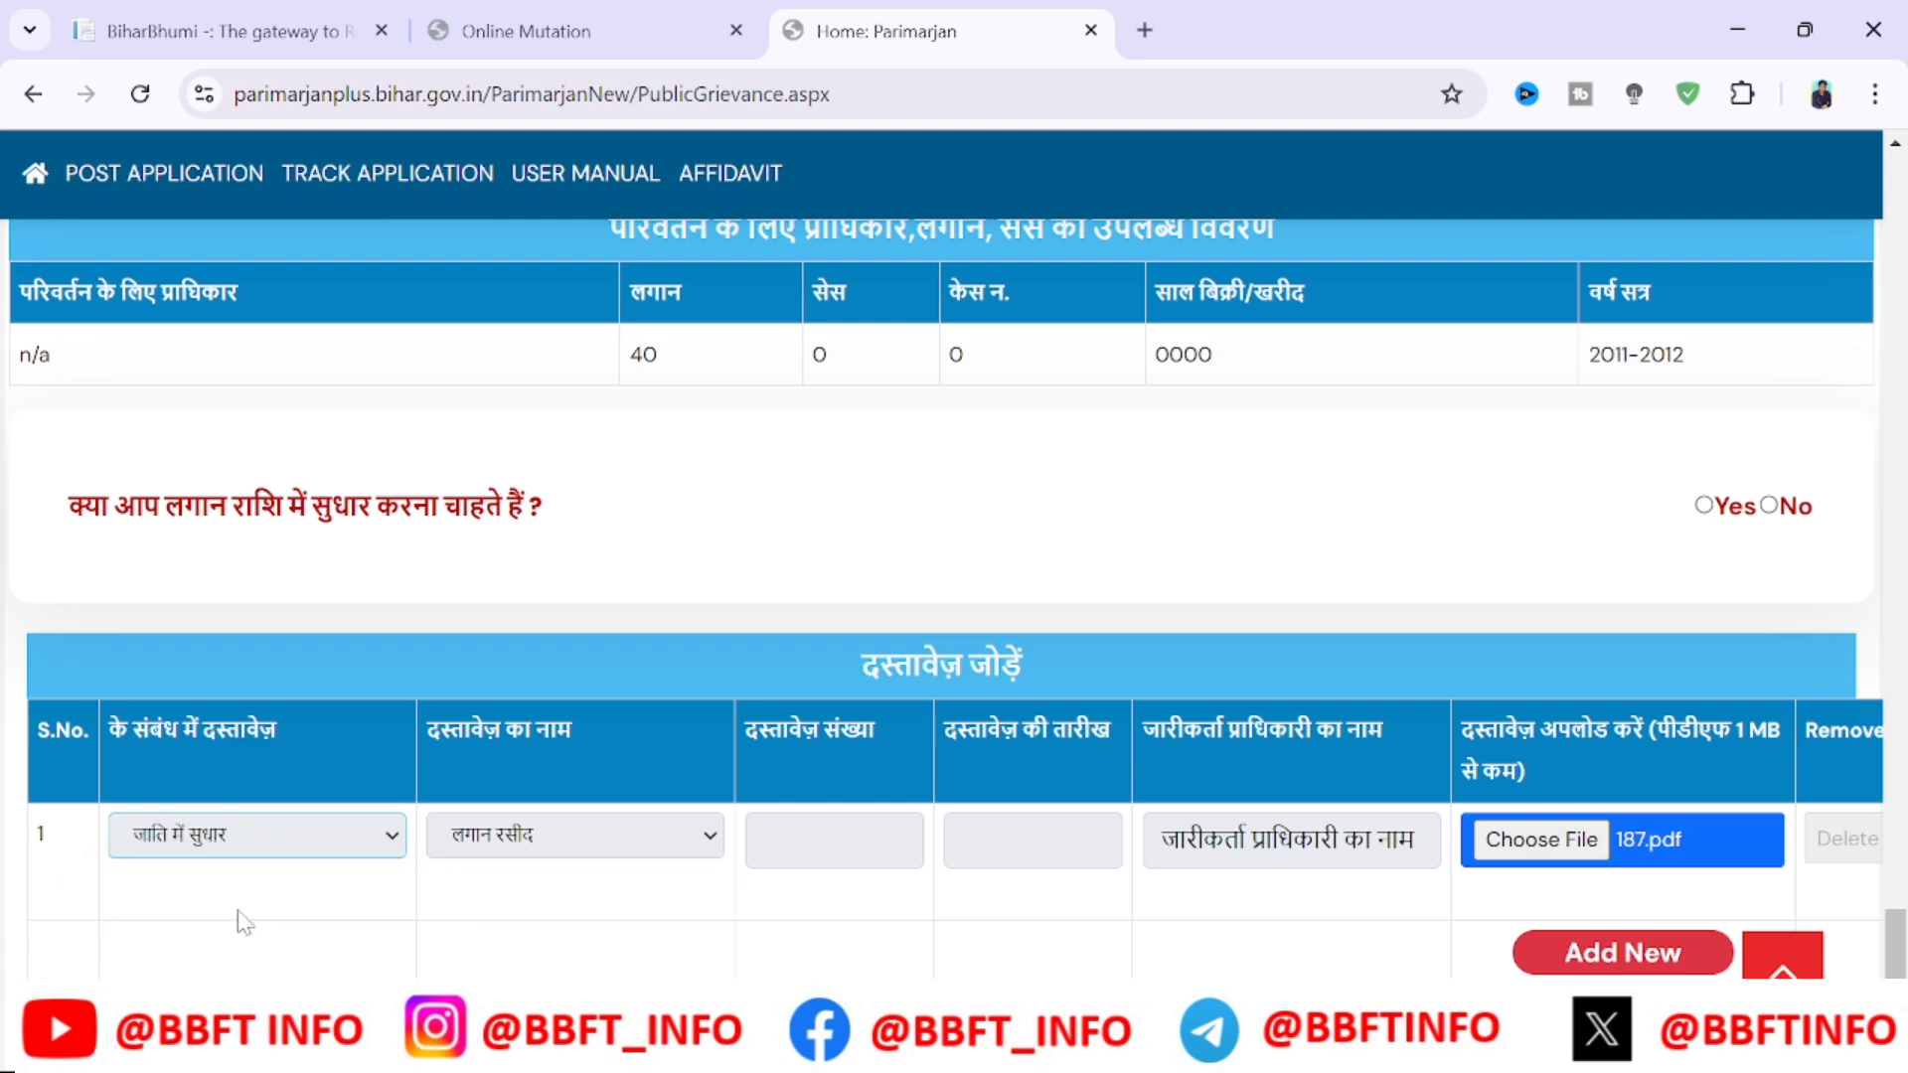
left_click(582, 850)
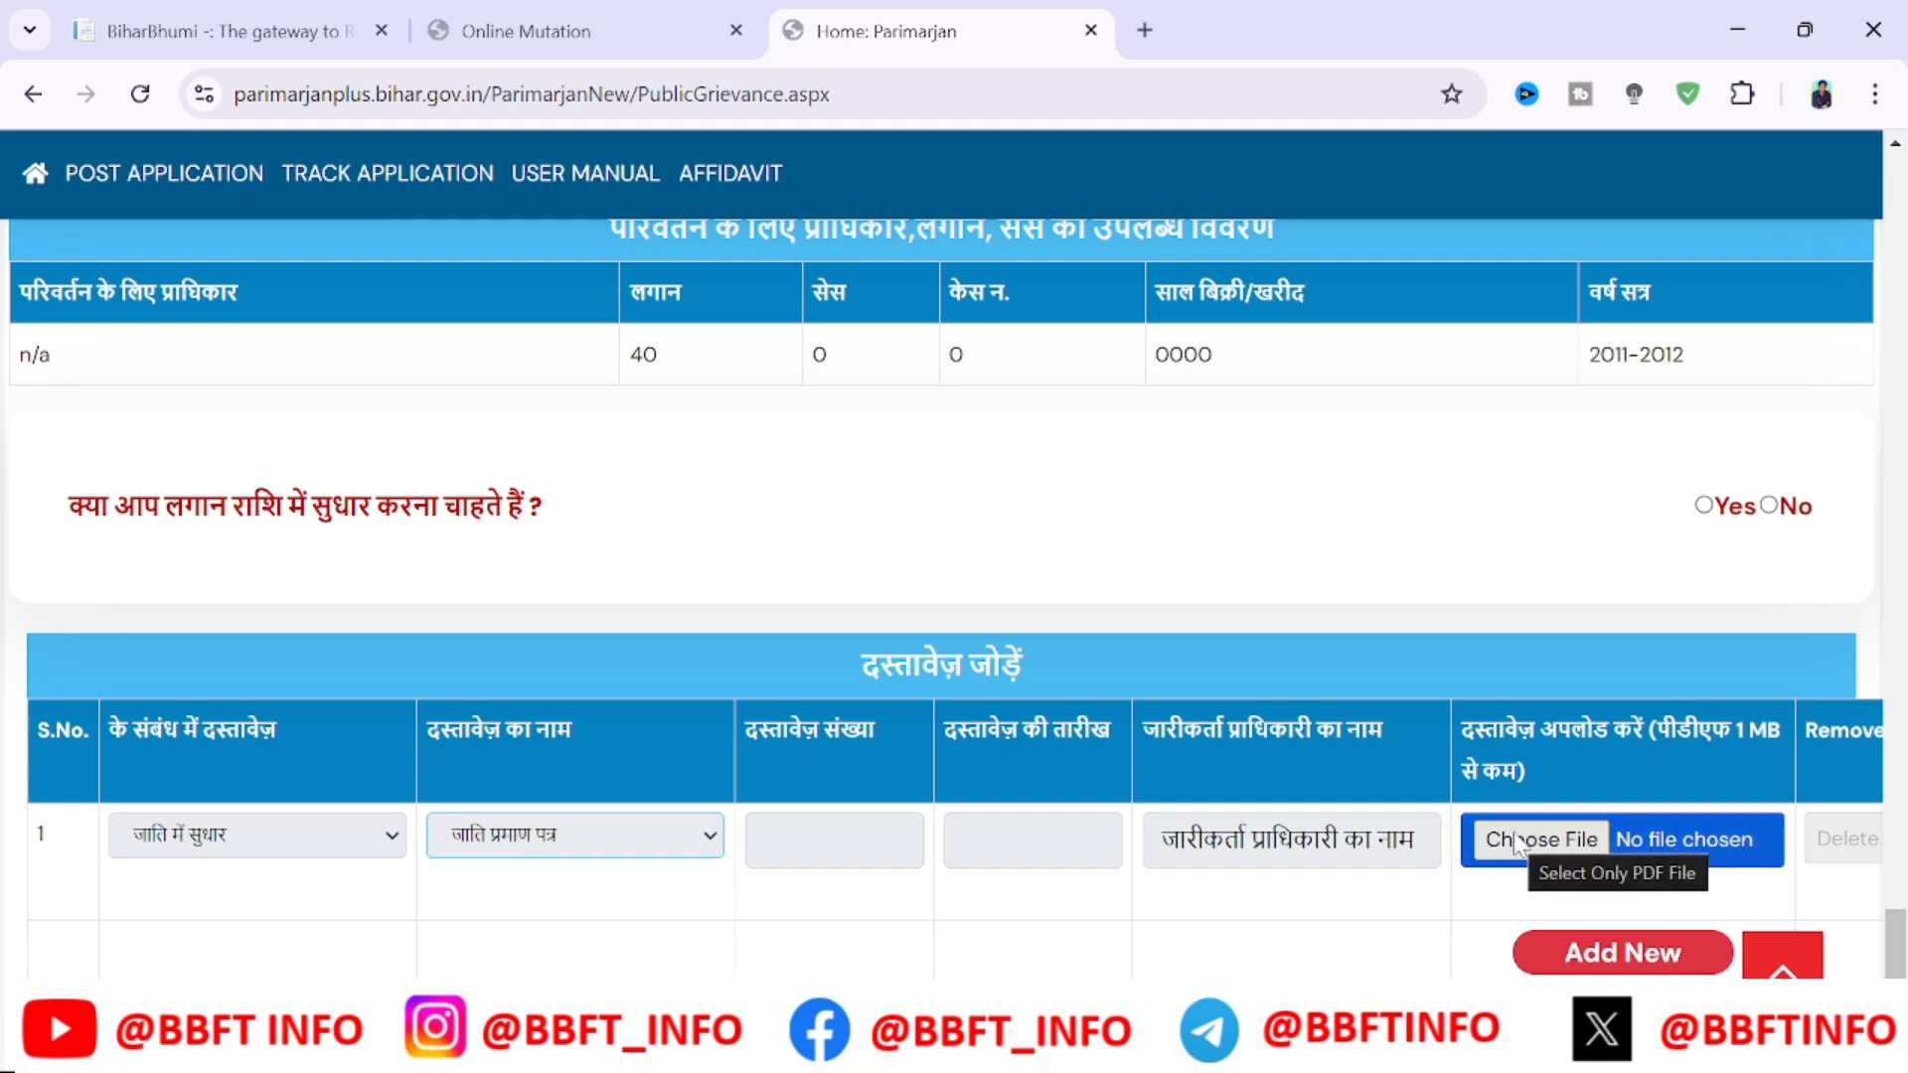
left_click(215, 840)
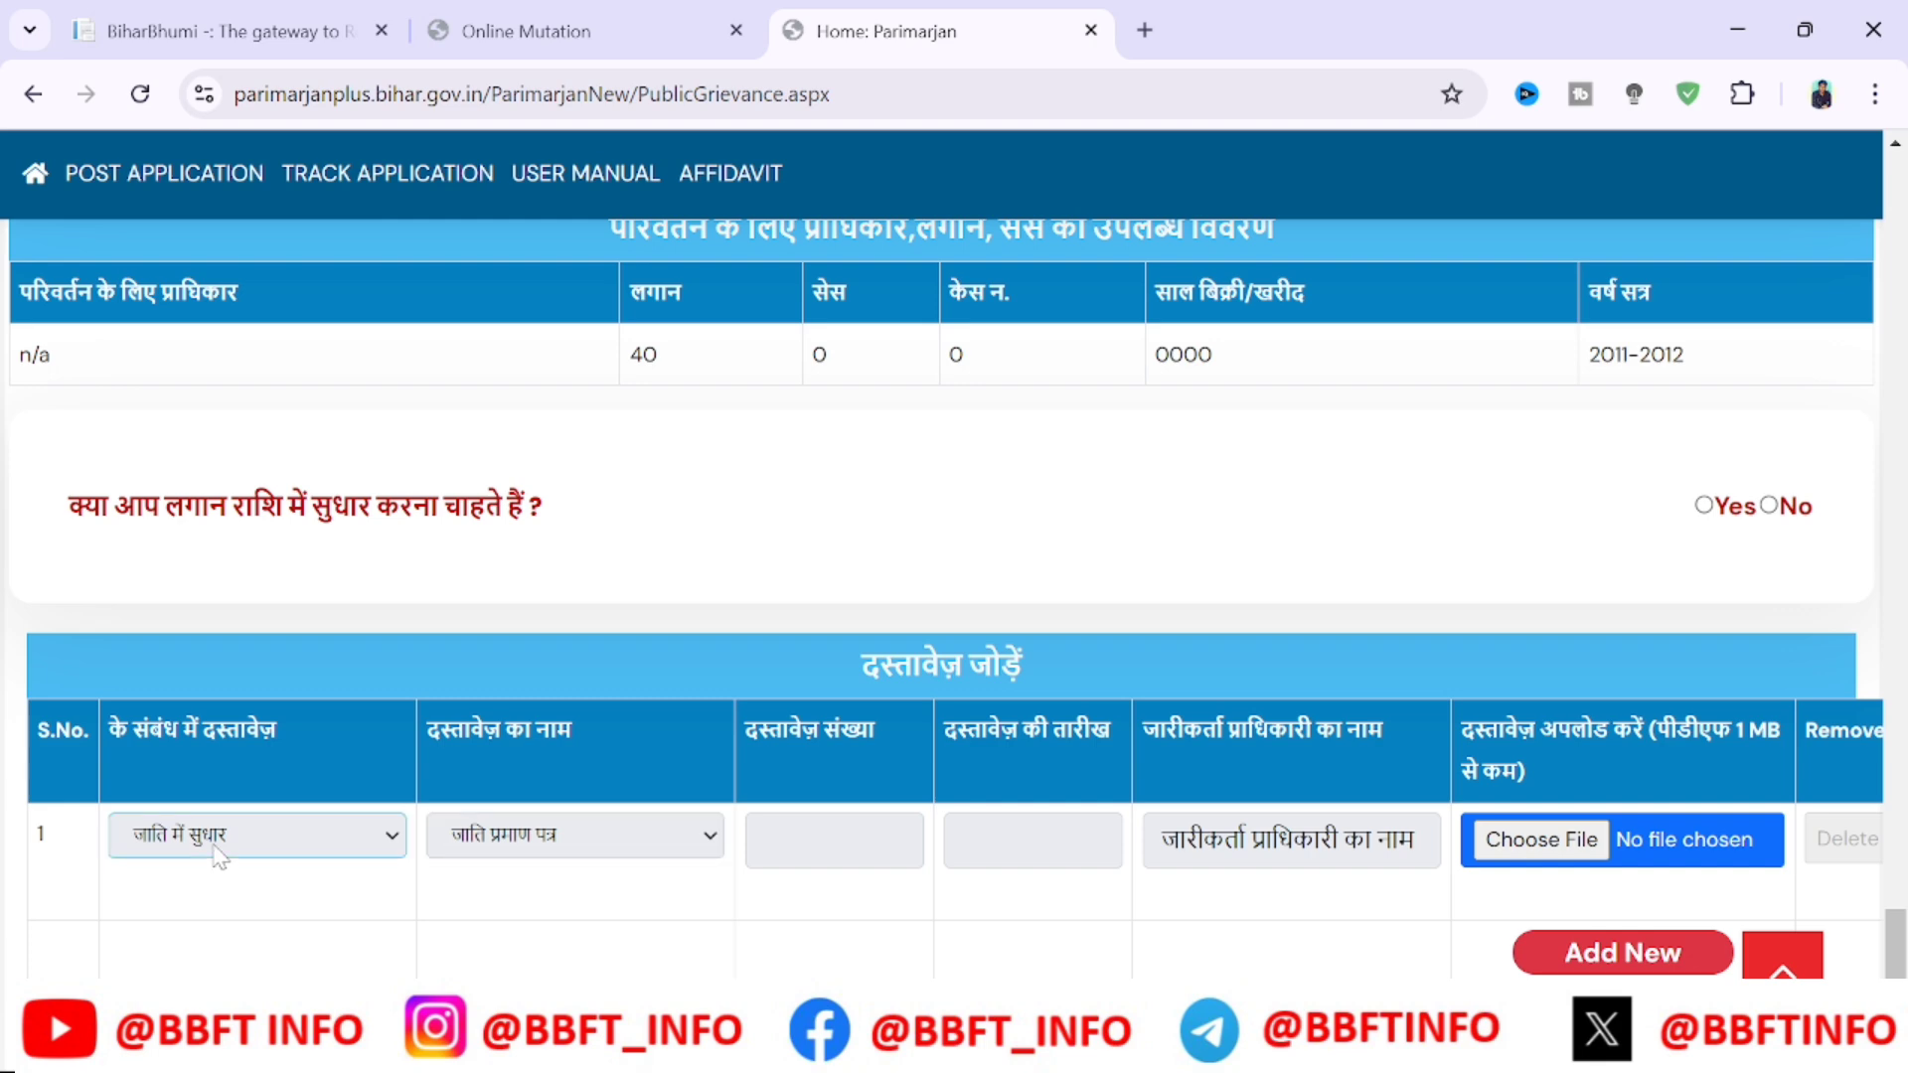
left_click(219, 942)
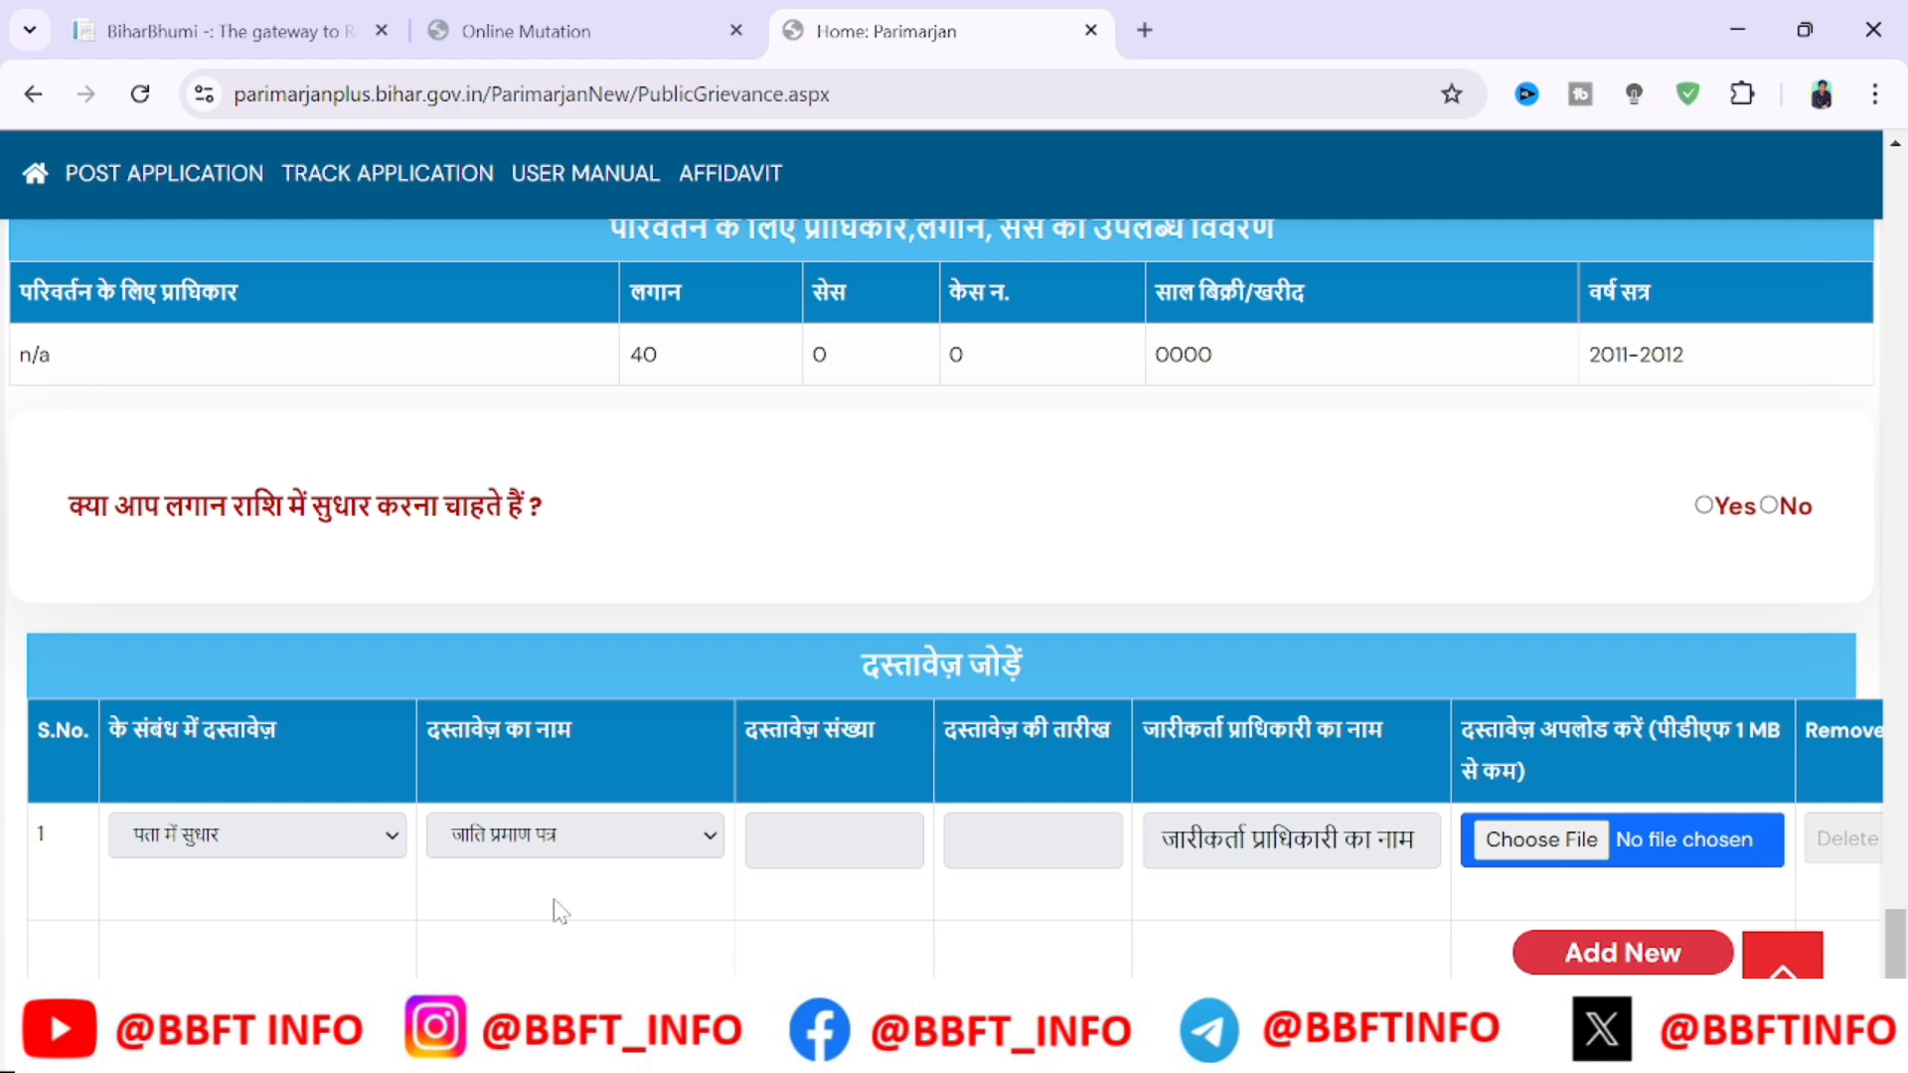
Step: Set row 1's document name to आधार कार्ड
left_click(655, 847)
left_click(654, 846)
left_click(655, 847)
left_click(654, 840)
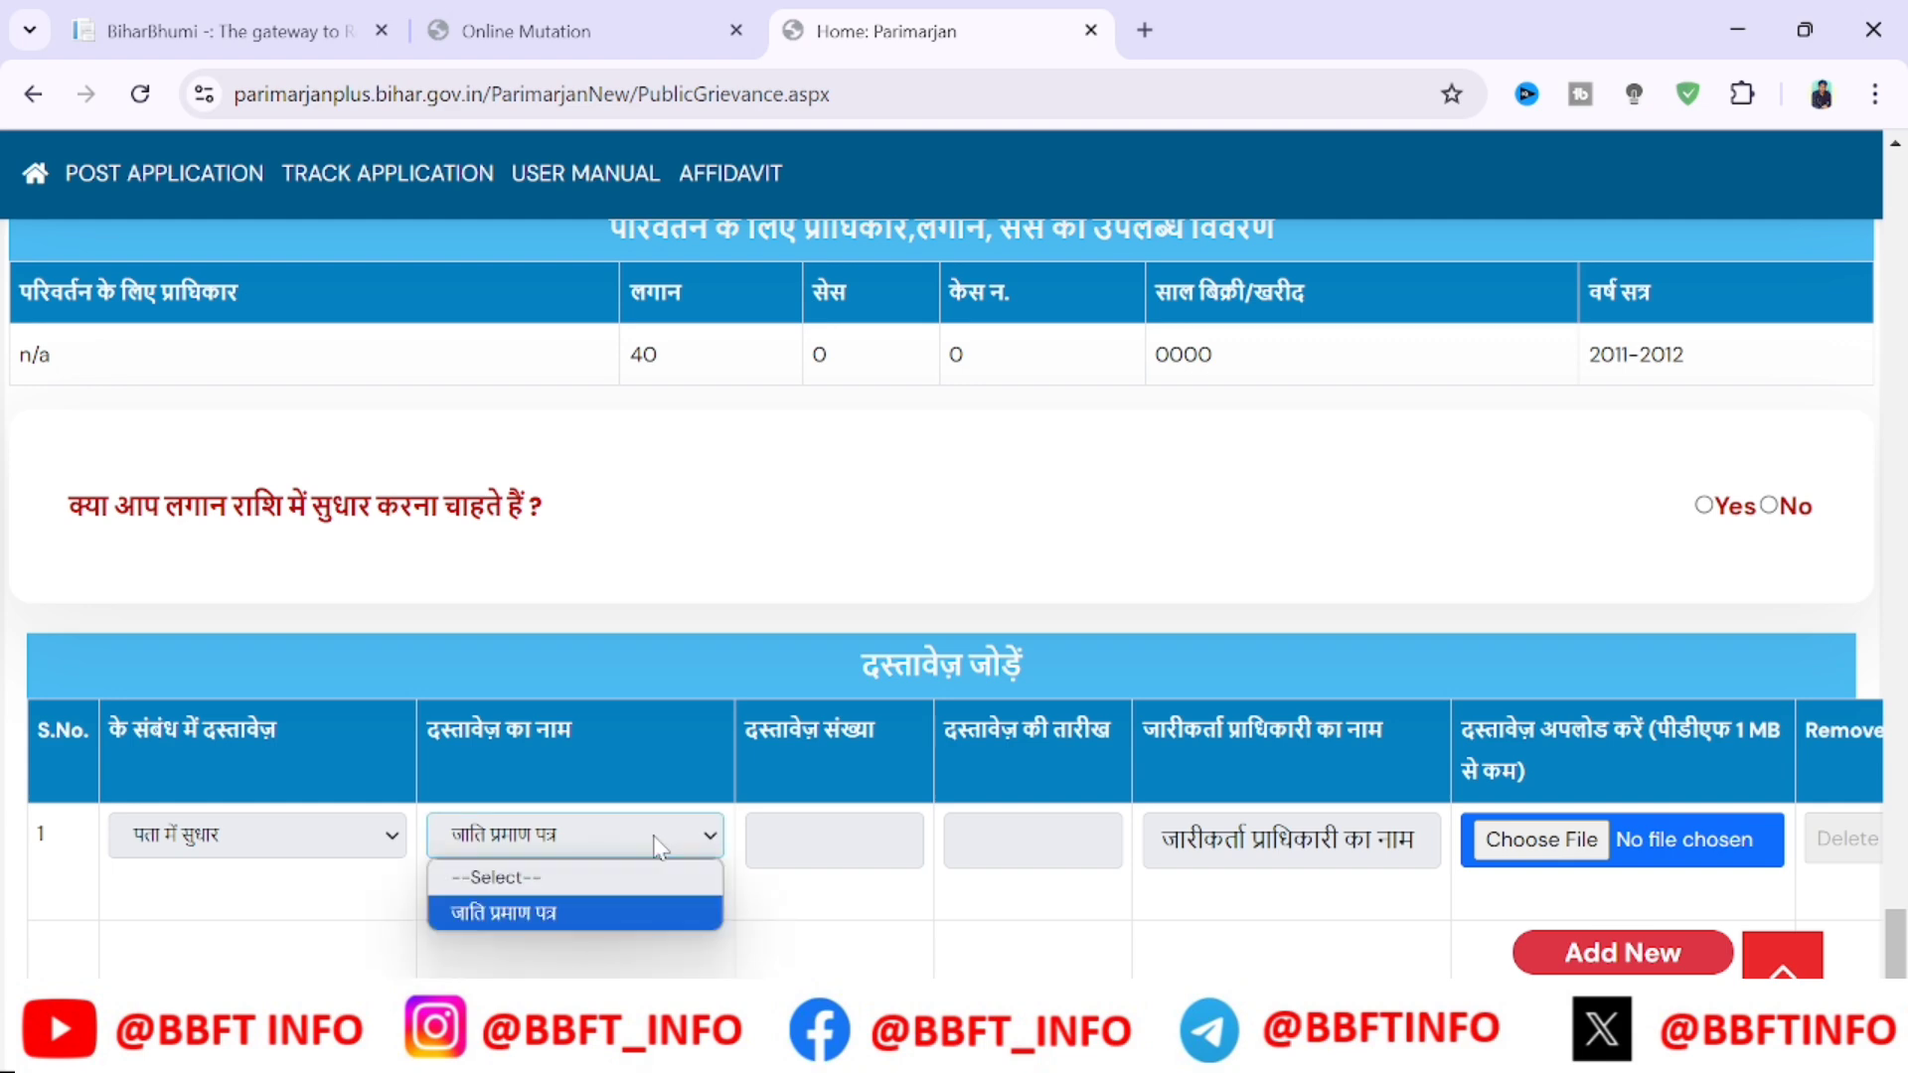
left_click(655, 840)
left_click(655, 840)
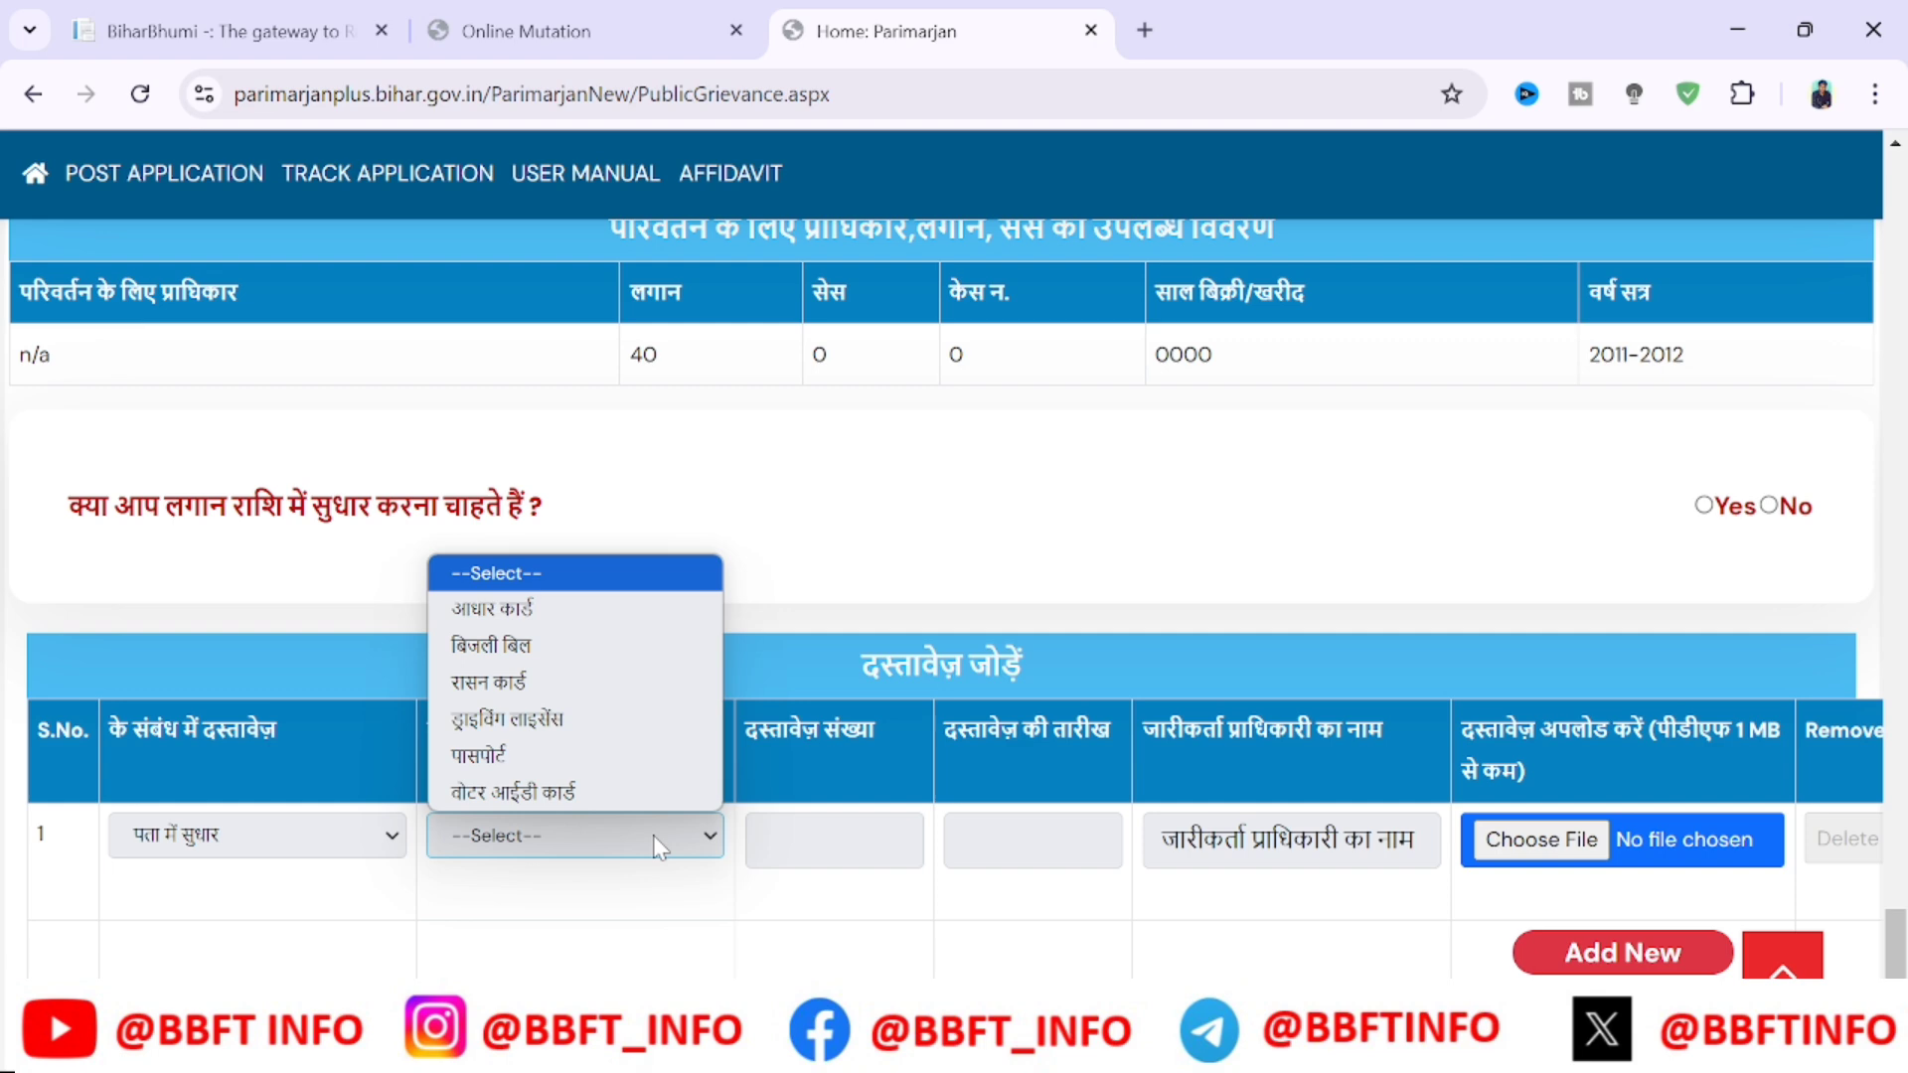
left_click(538, 616)
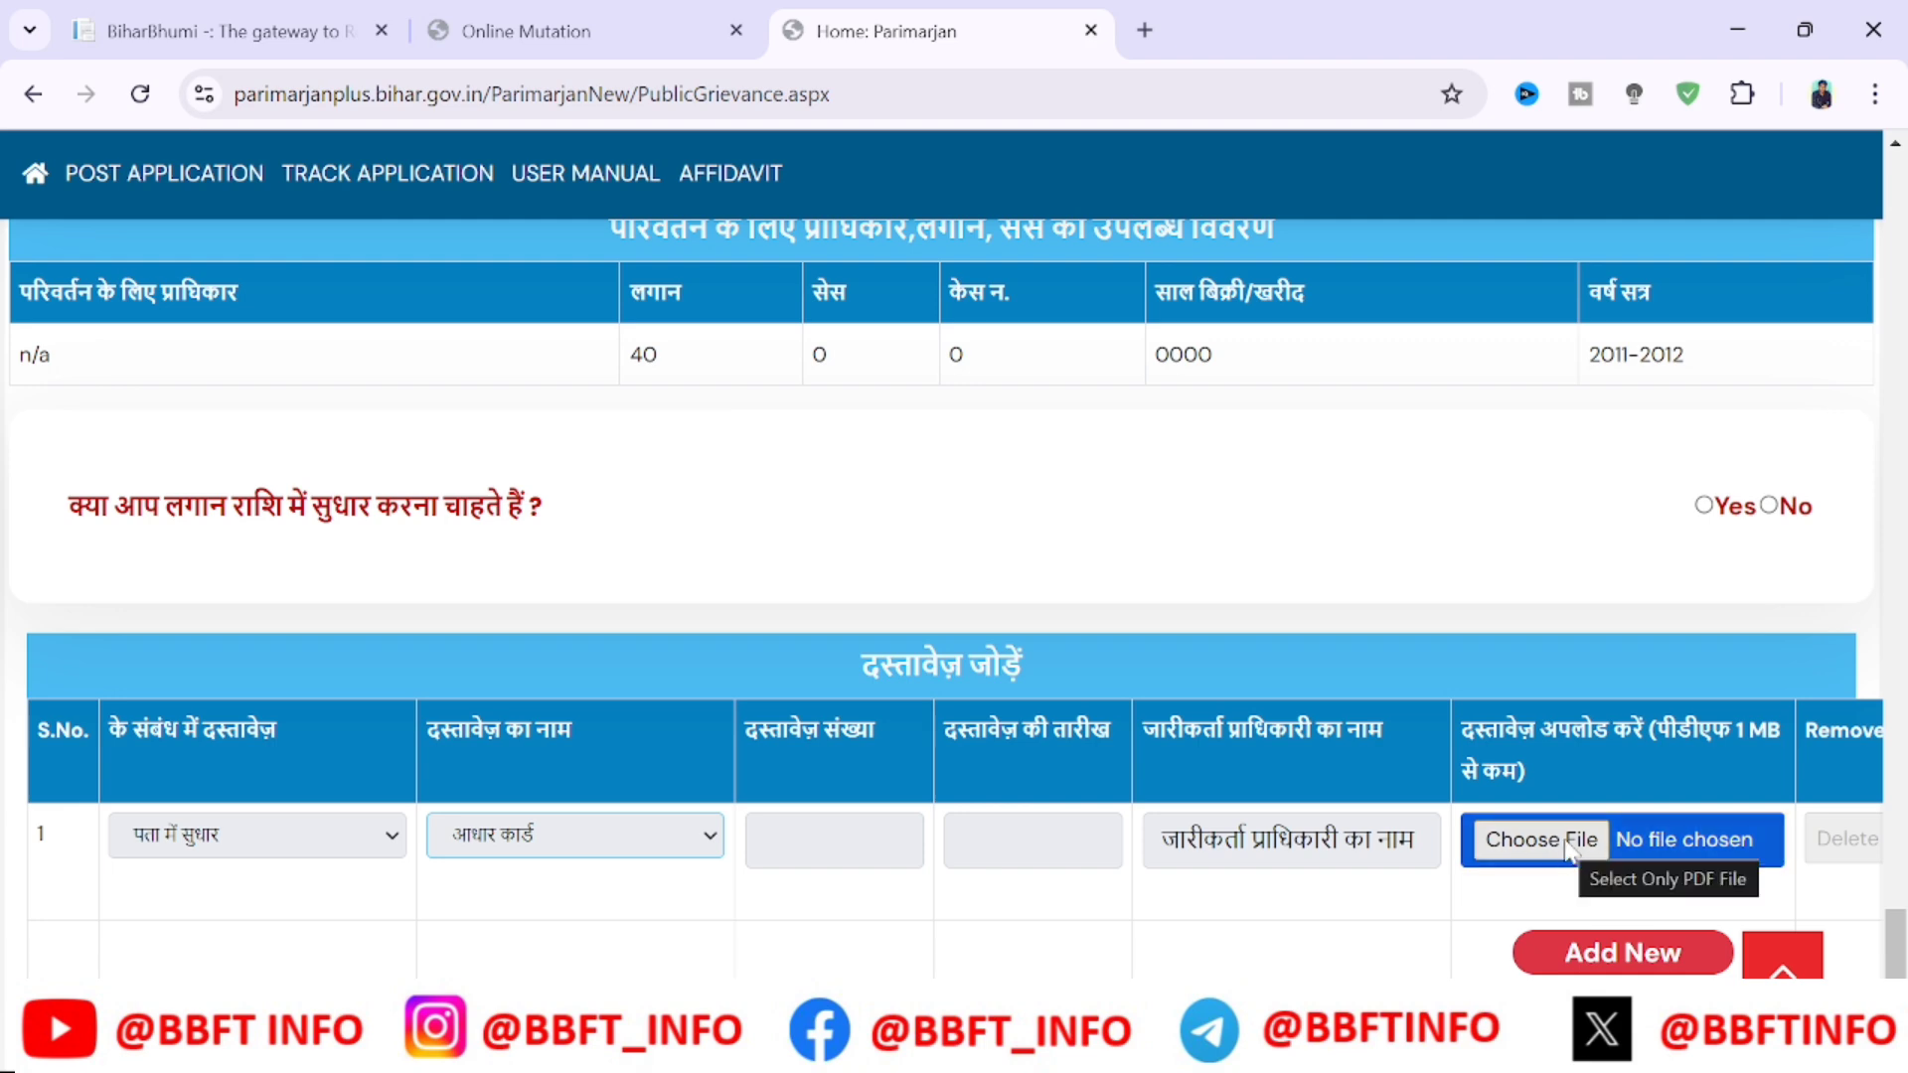
Step: Try the subjects भूमि विवरण में सुधार and लगान में सुधार, checking their document names, and pick लगान रसीद
left_click(244, 830)
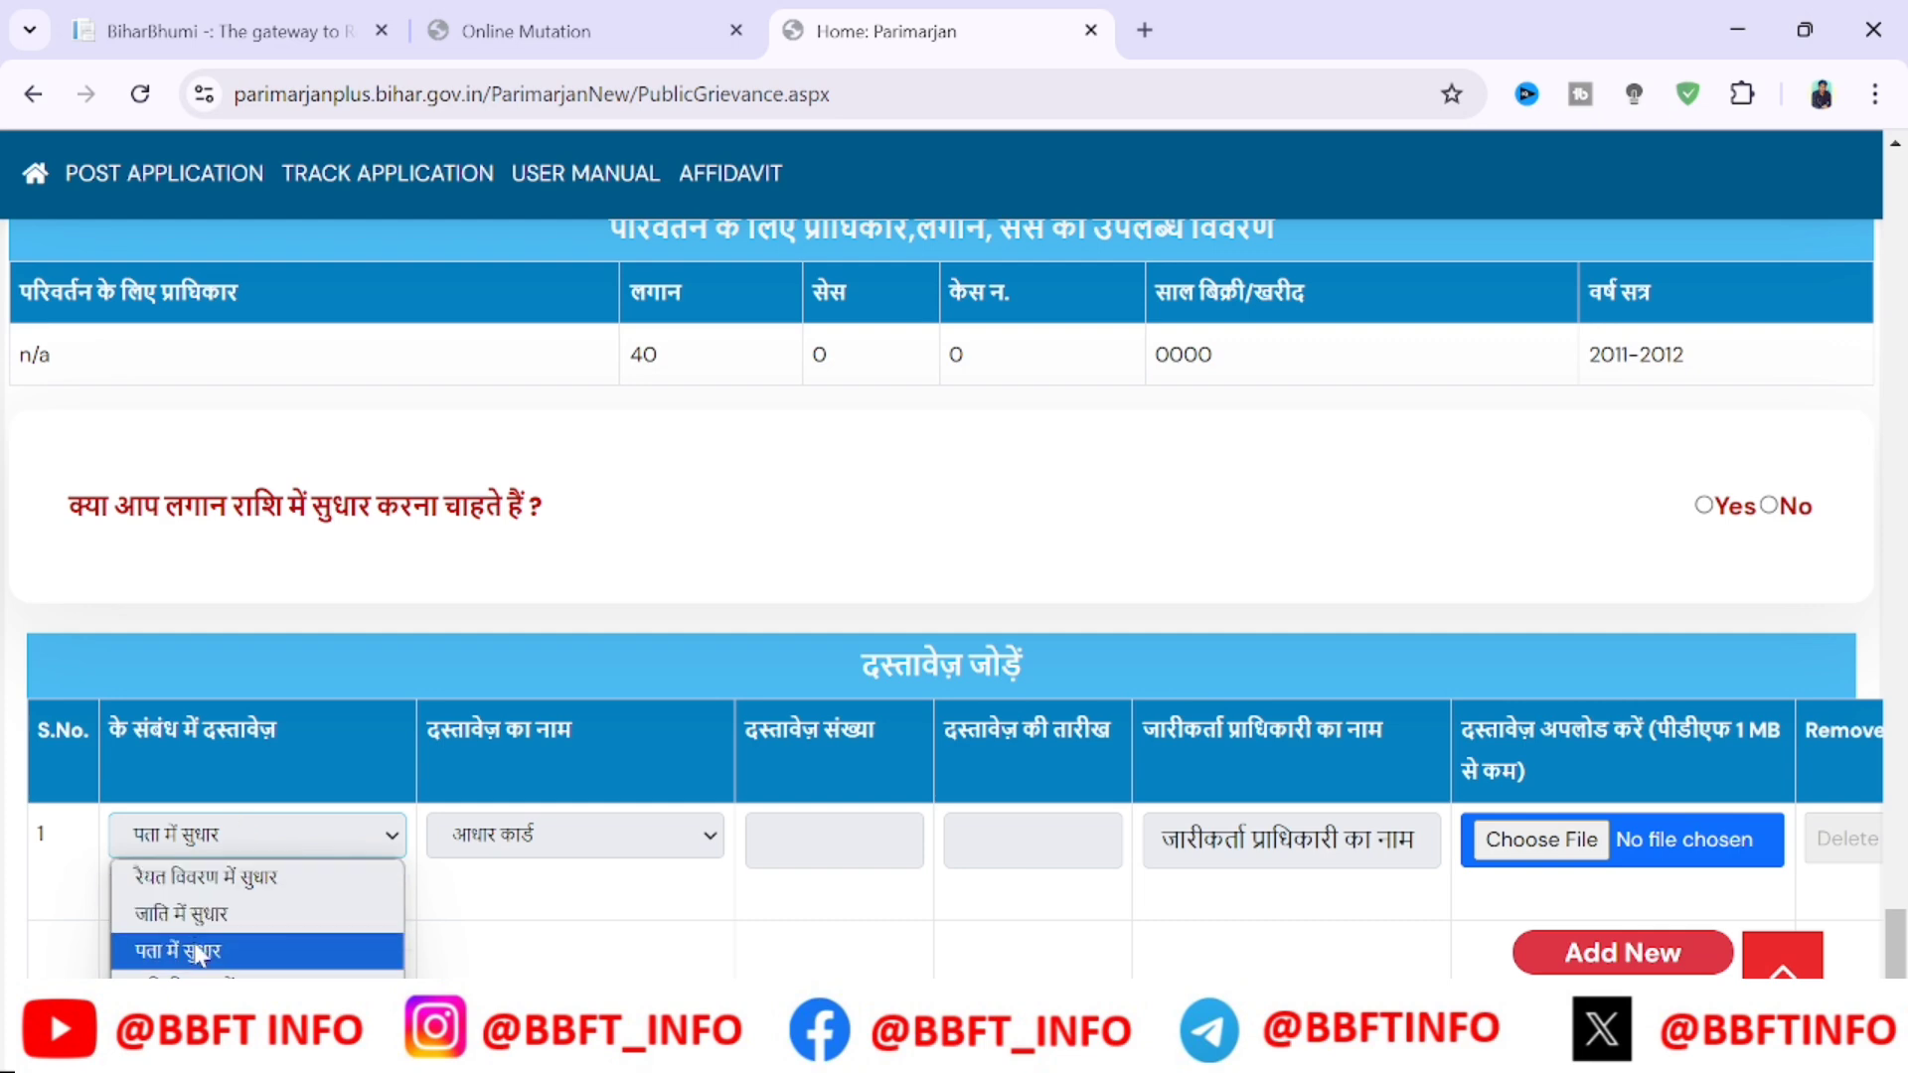
left_click(288, 979)
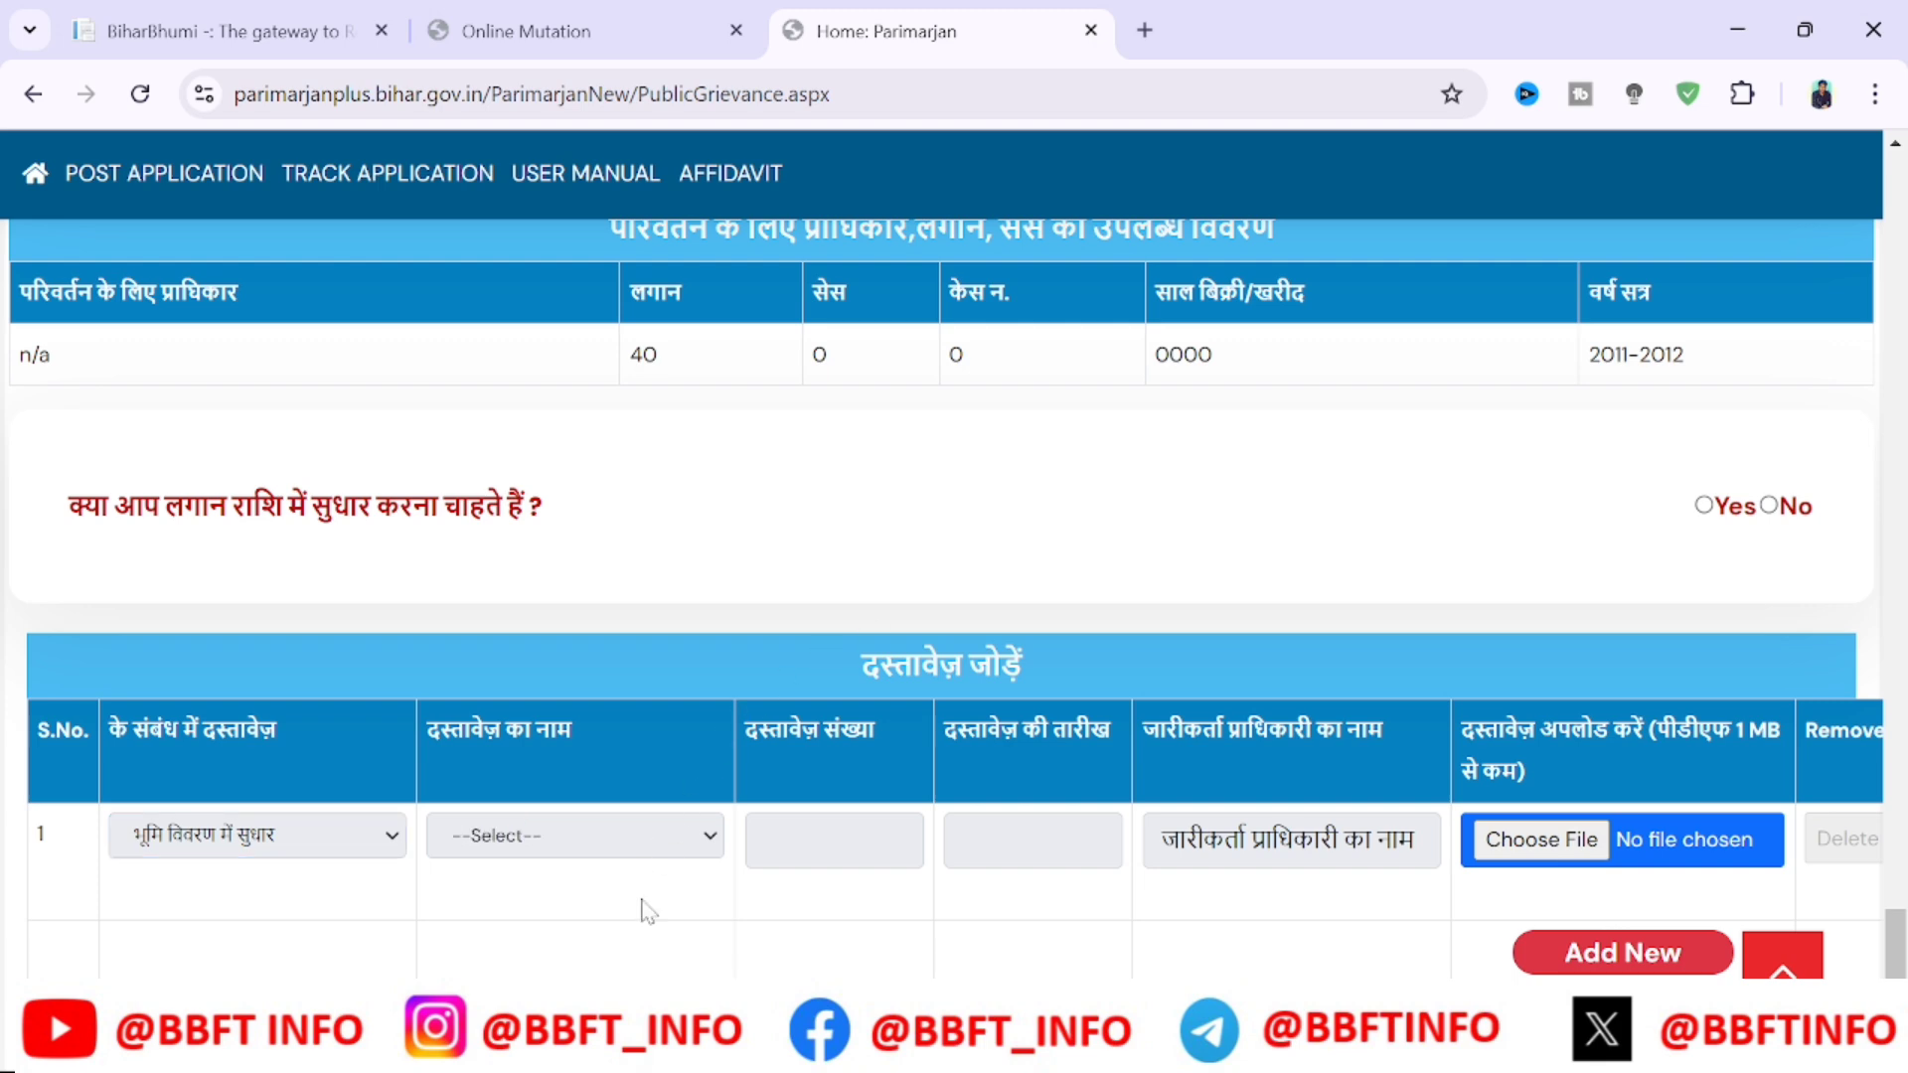
left_click(608, 838)
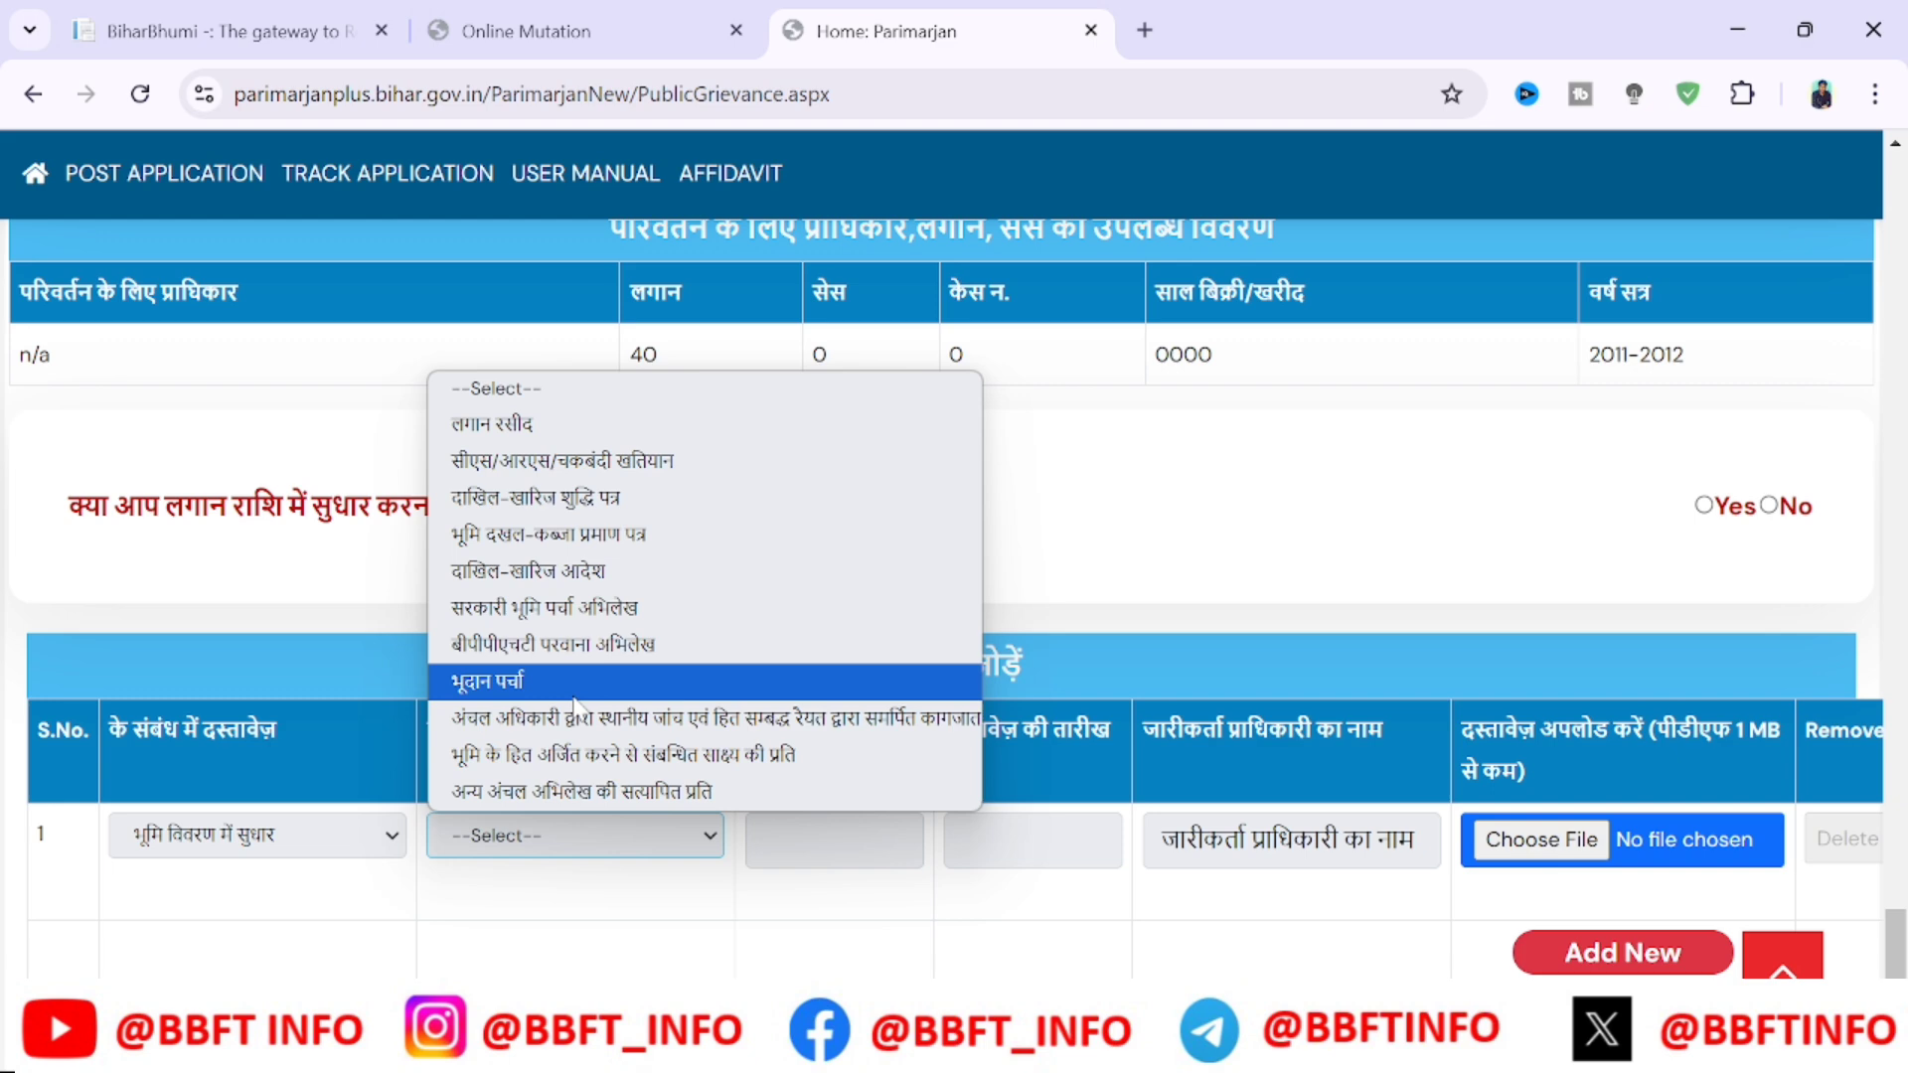
left_click(627, 974)
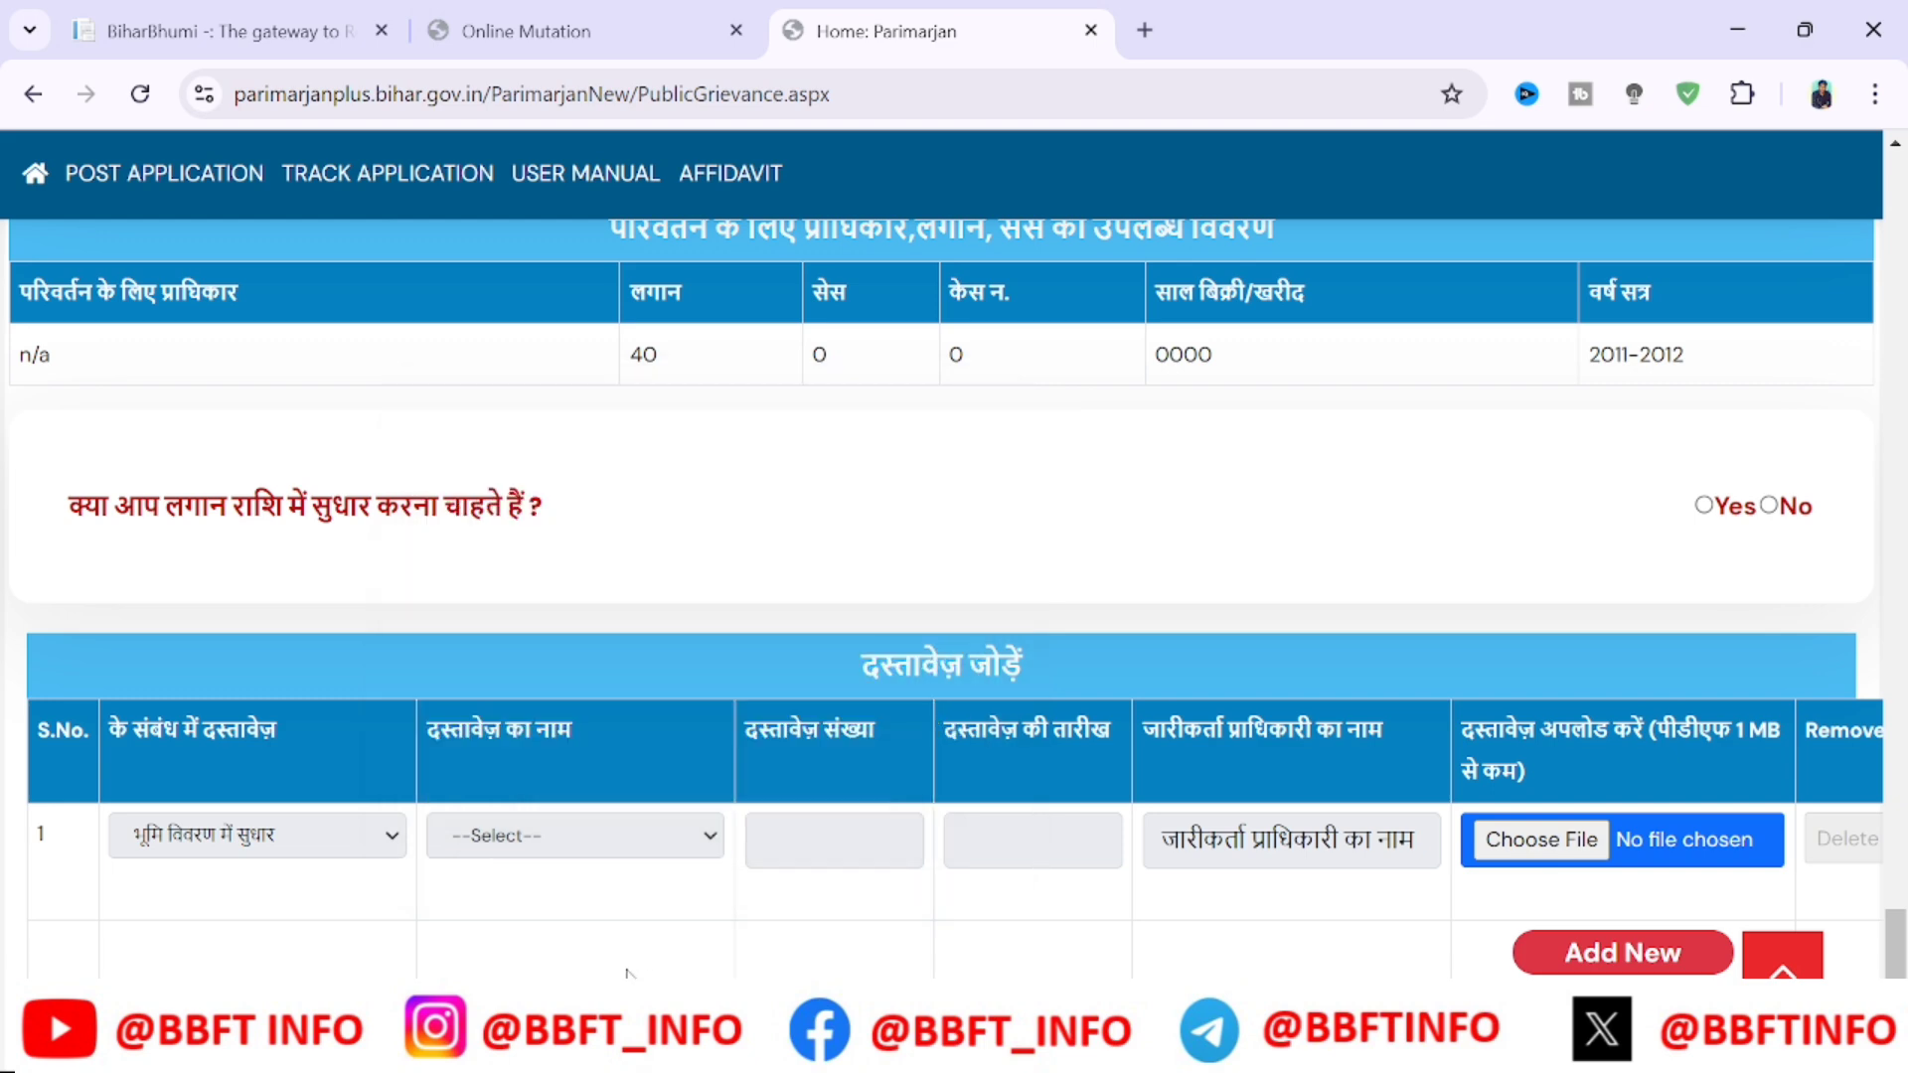
left_click(322, 847)
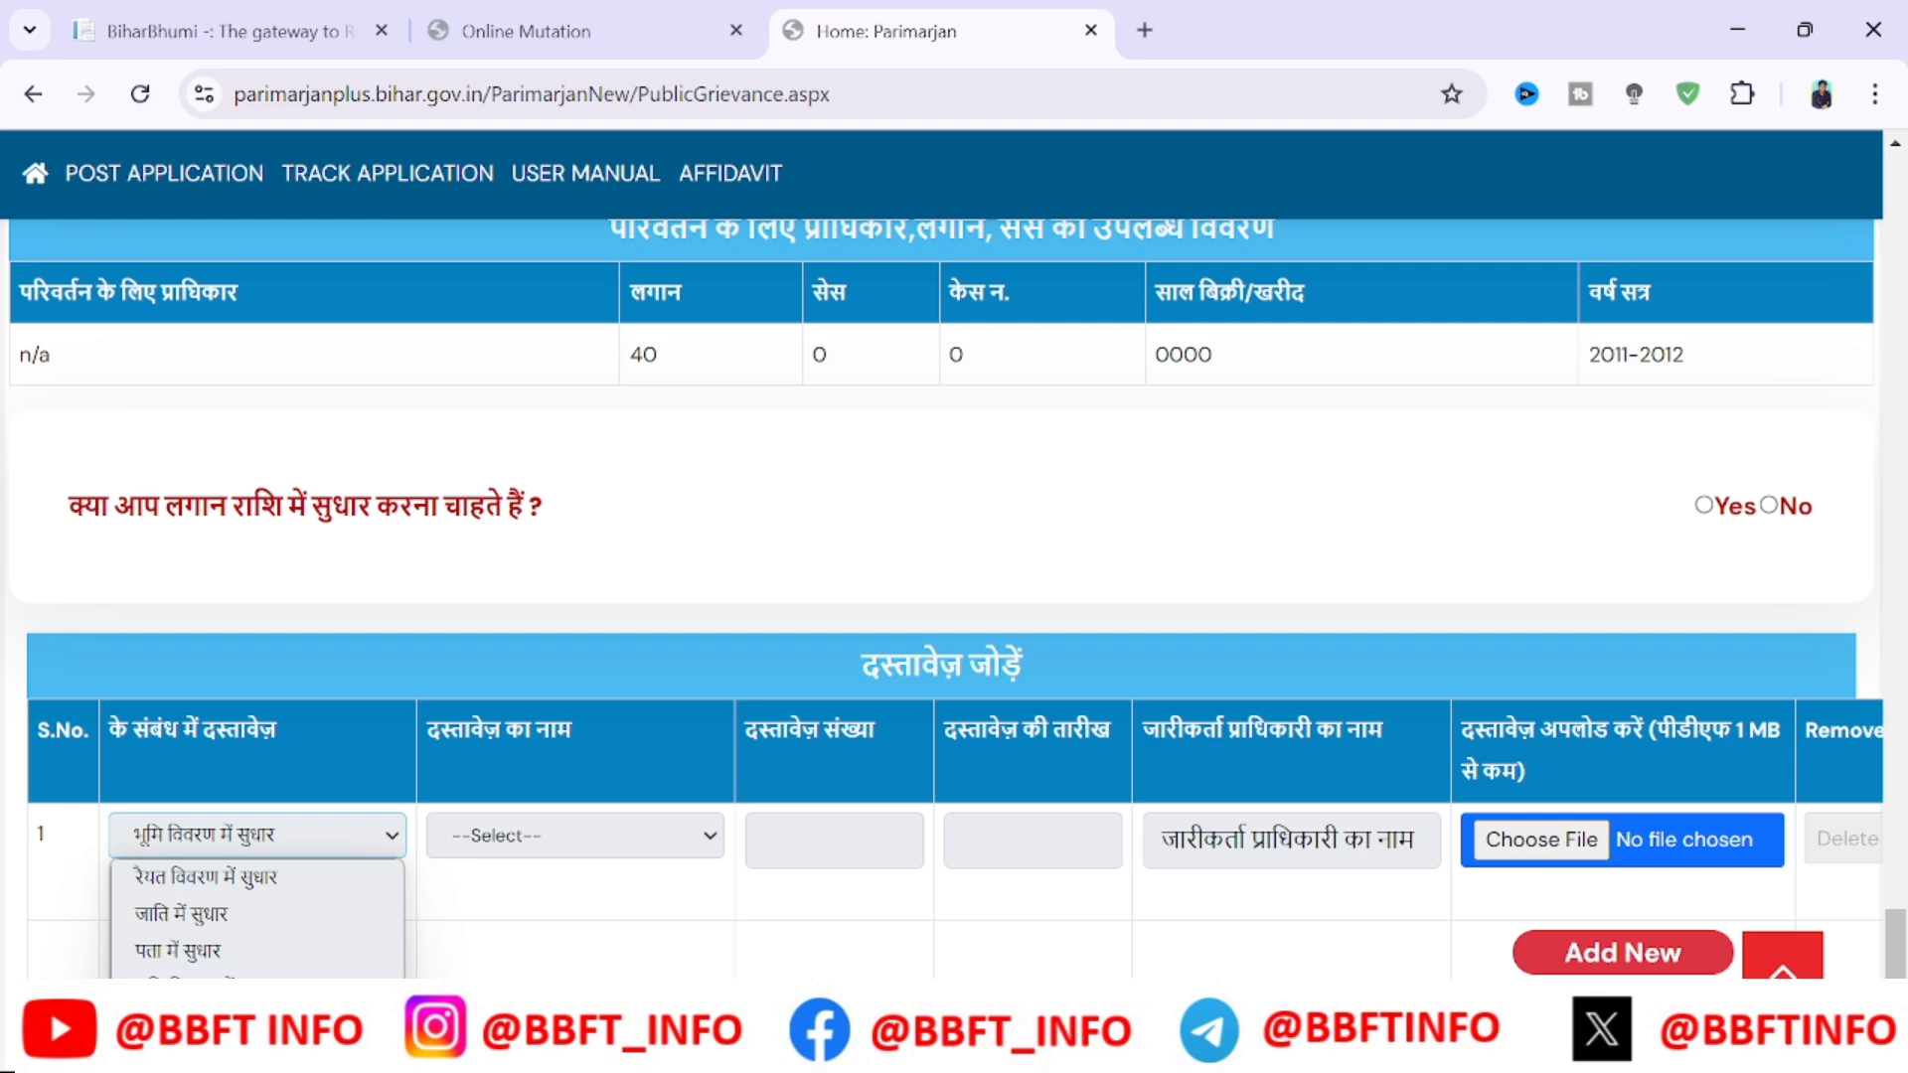
left_click(298, 1025)
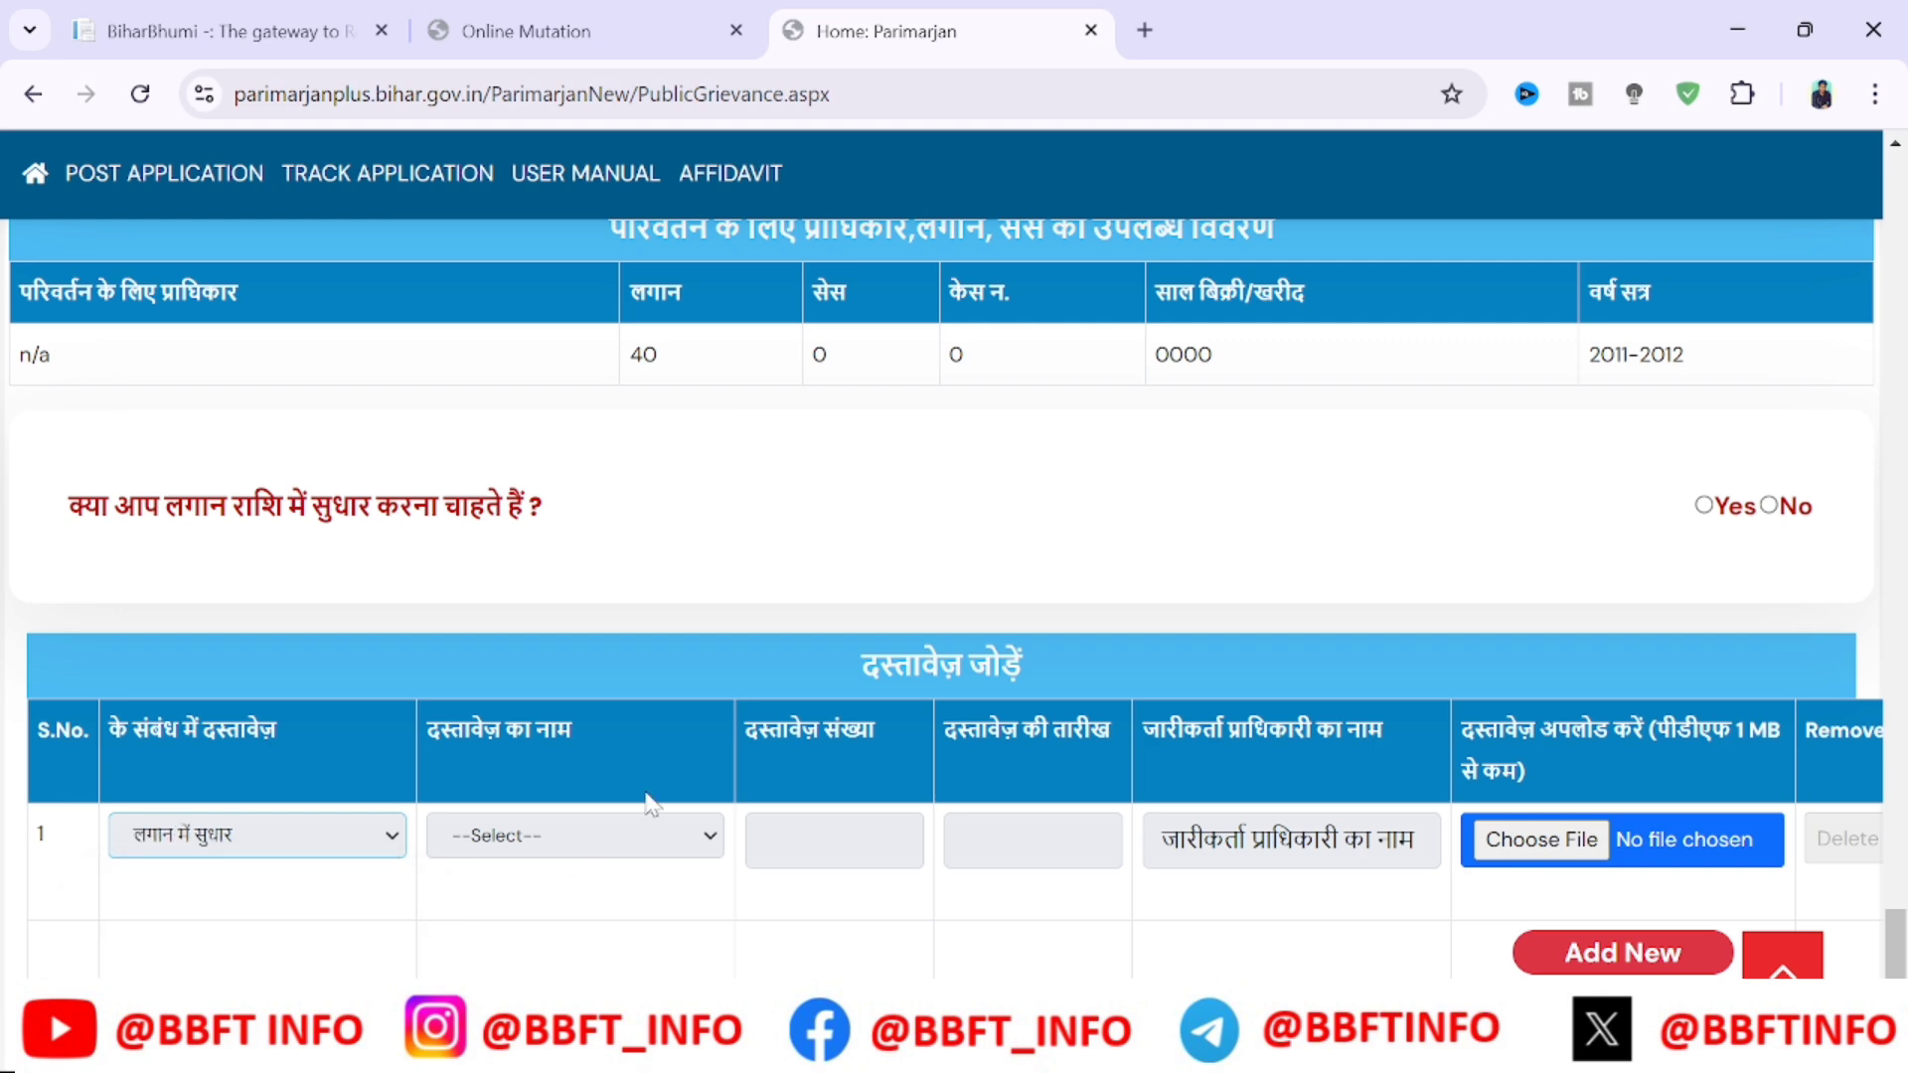
left_click(636, 838)
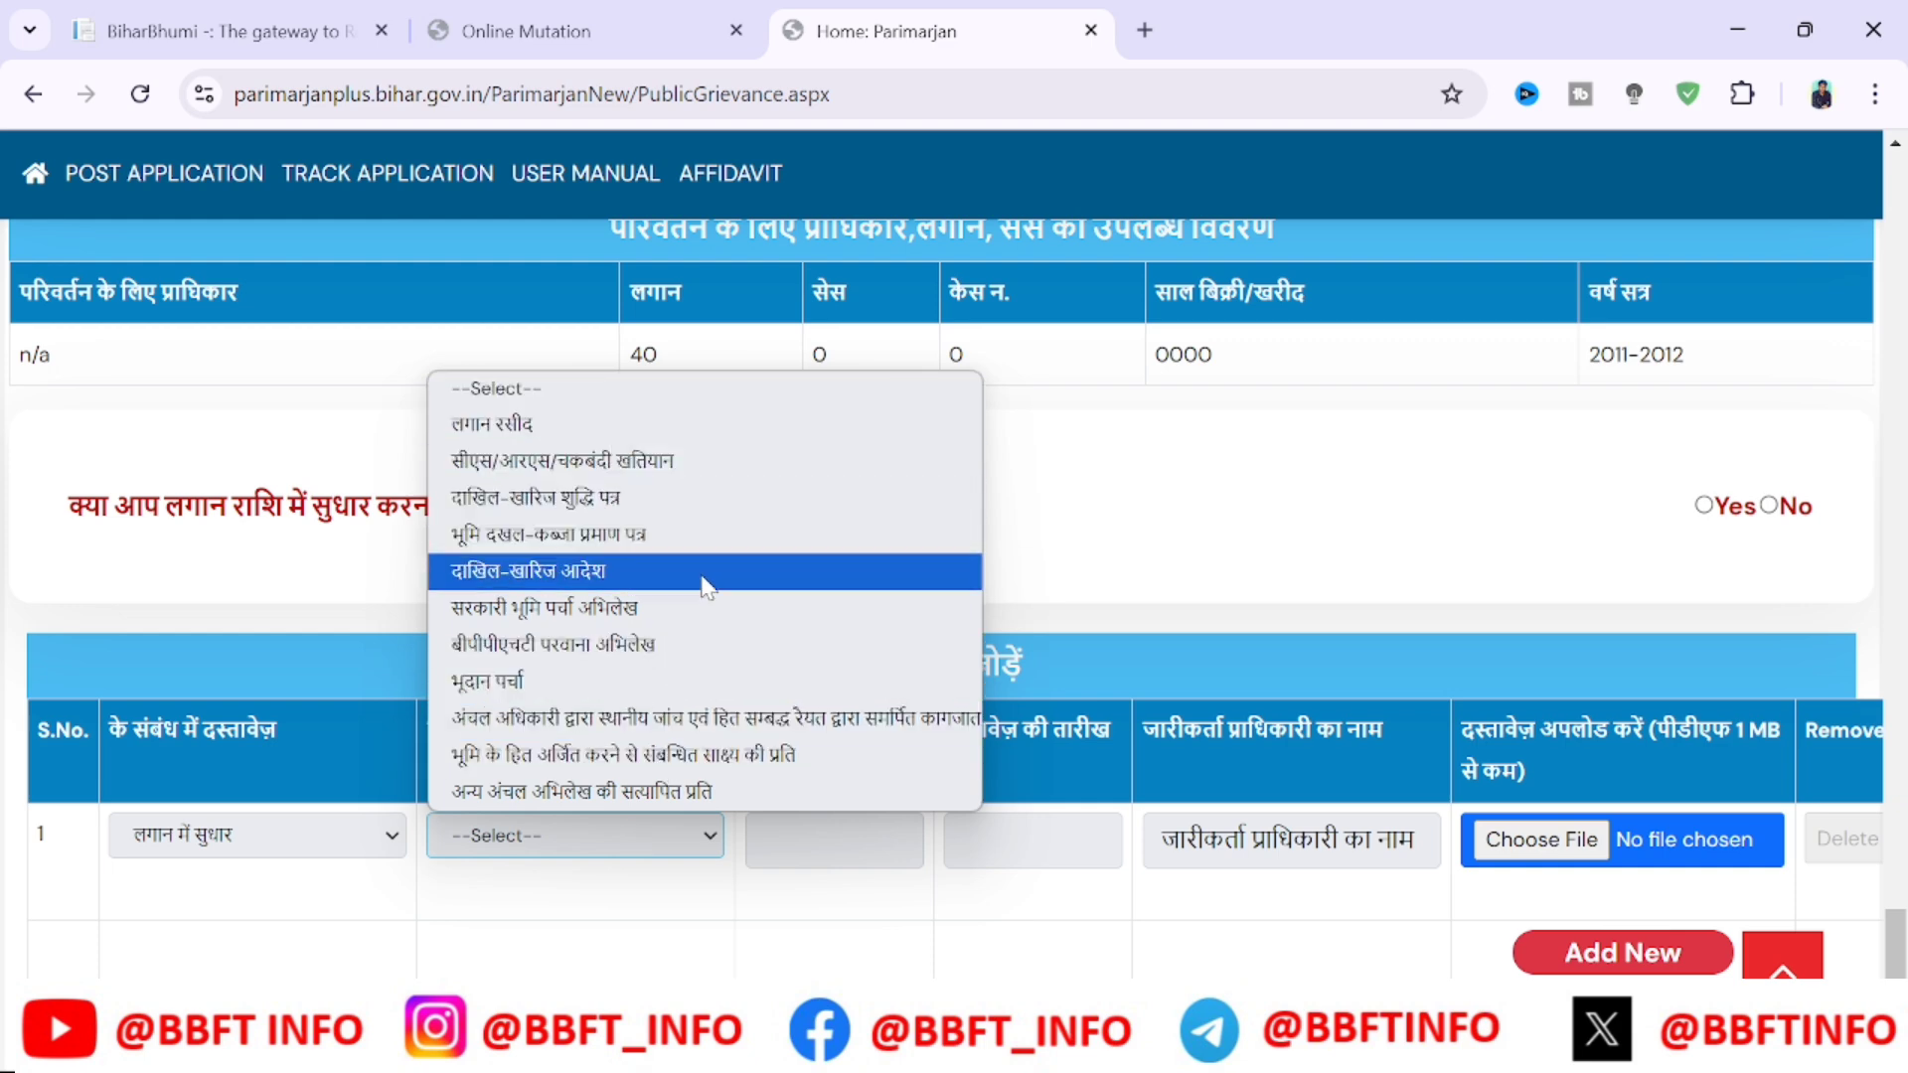
left_click(695, 467)
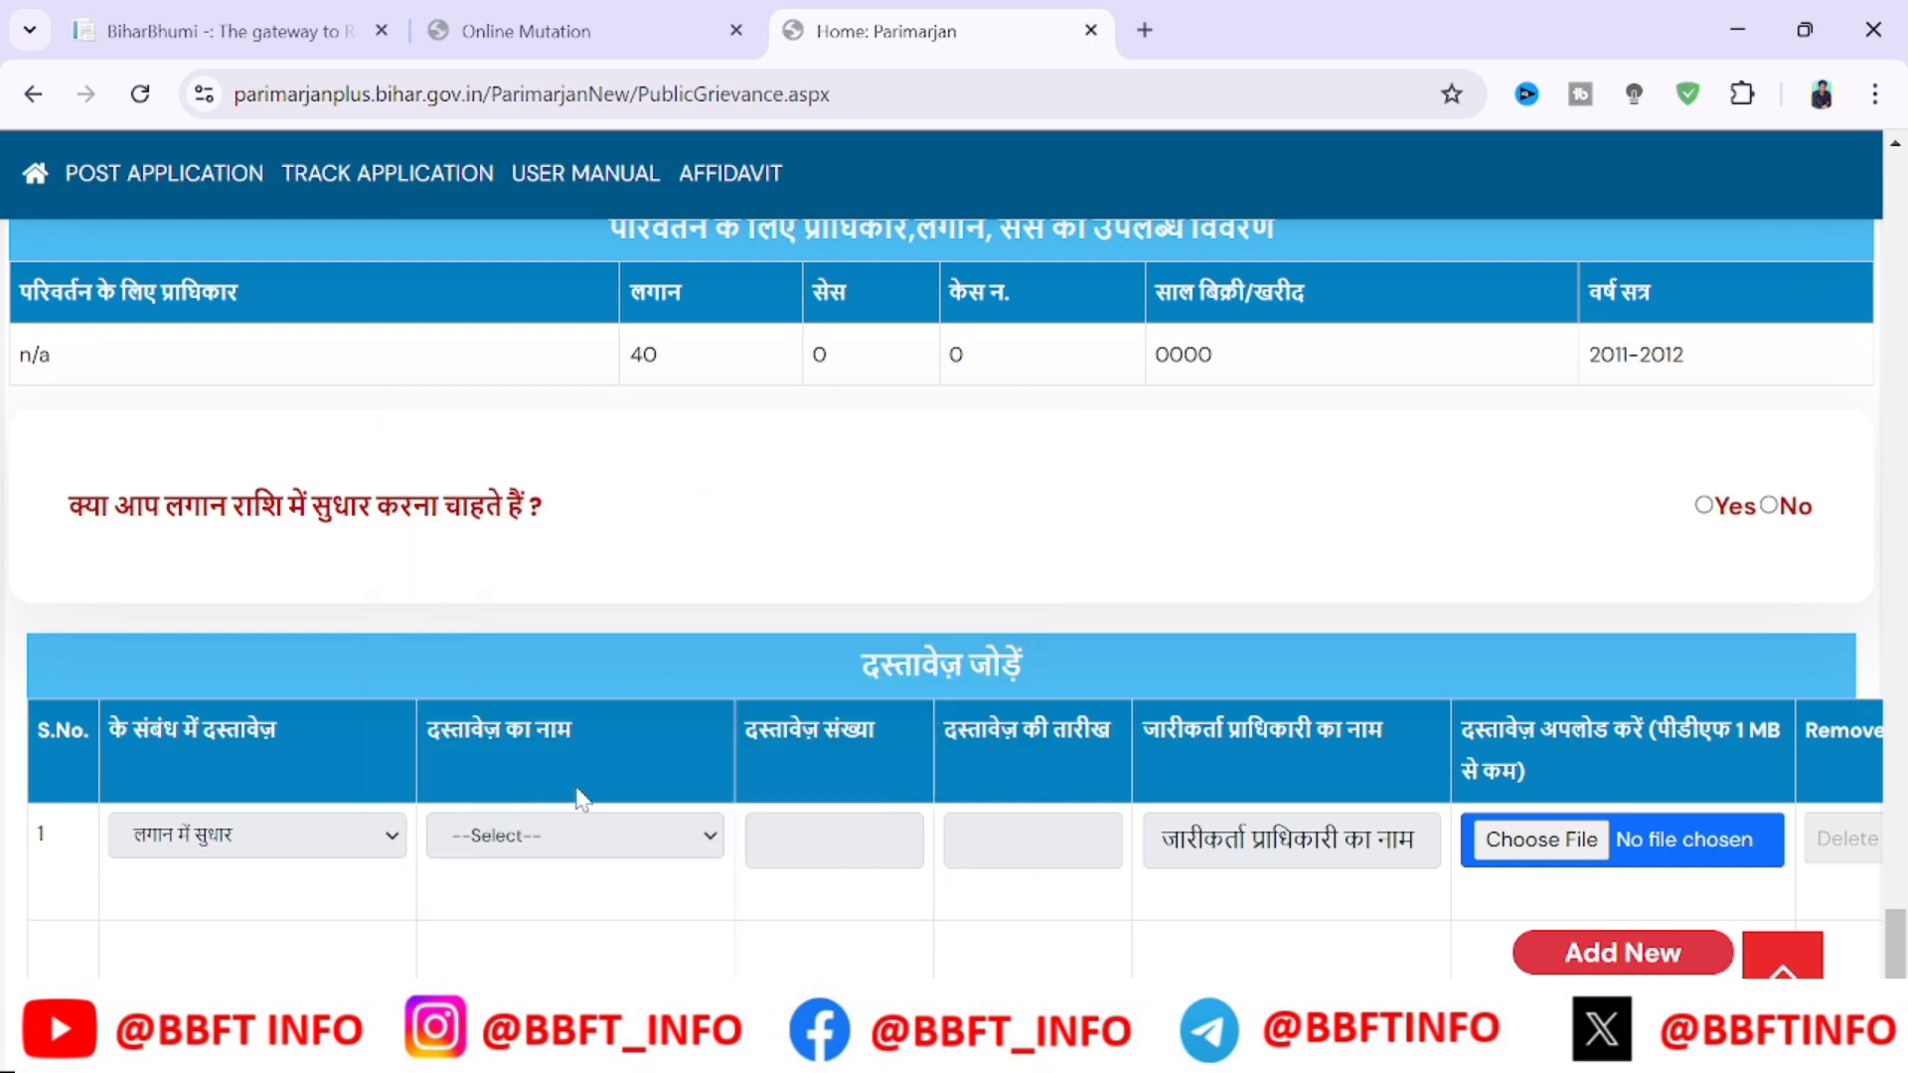
left_click(547, 830)
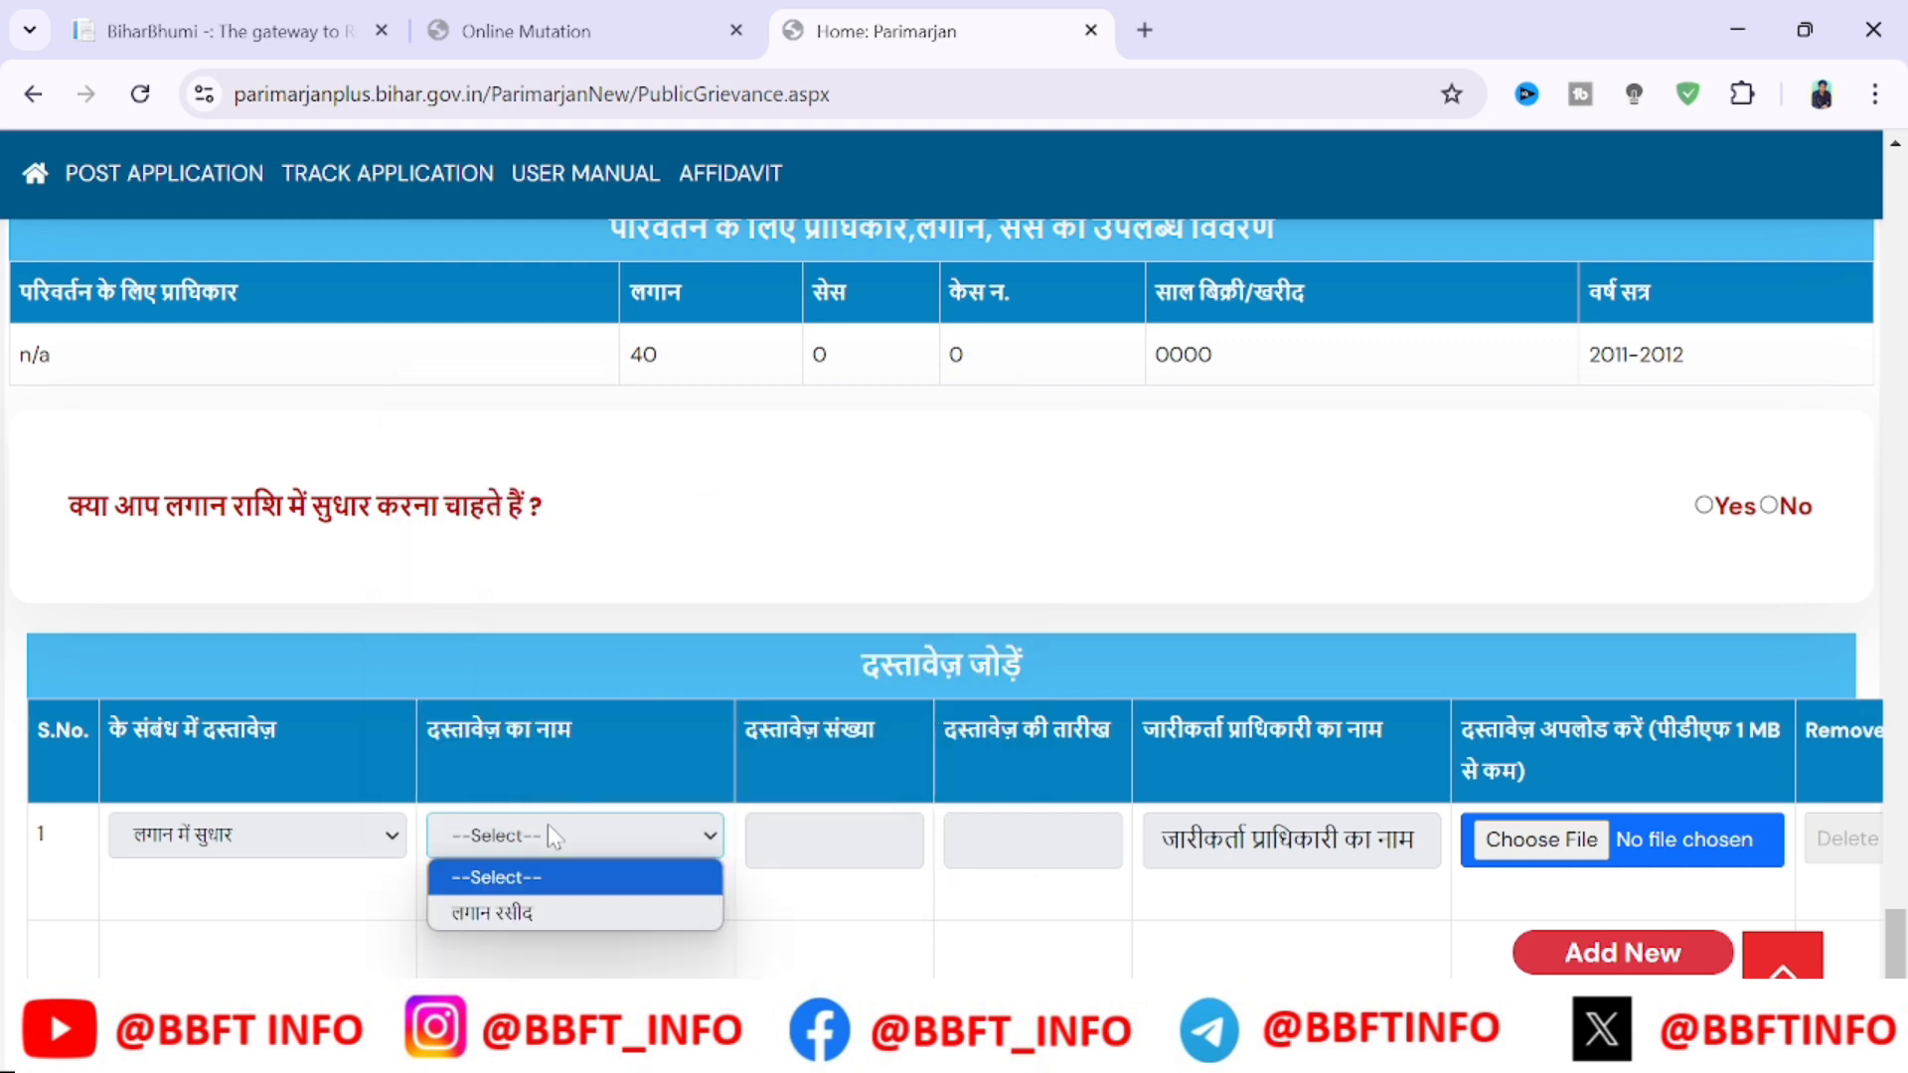
left_click(531, 914)
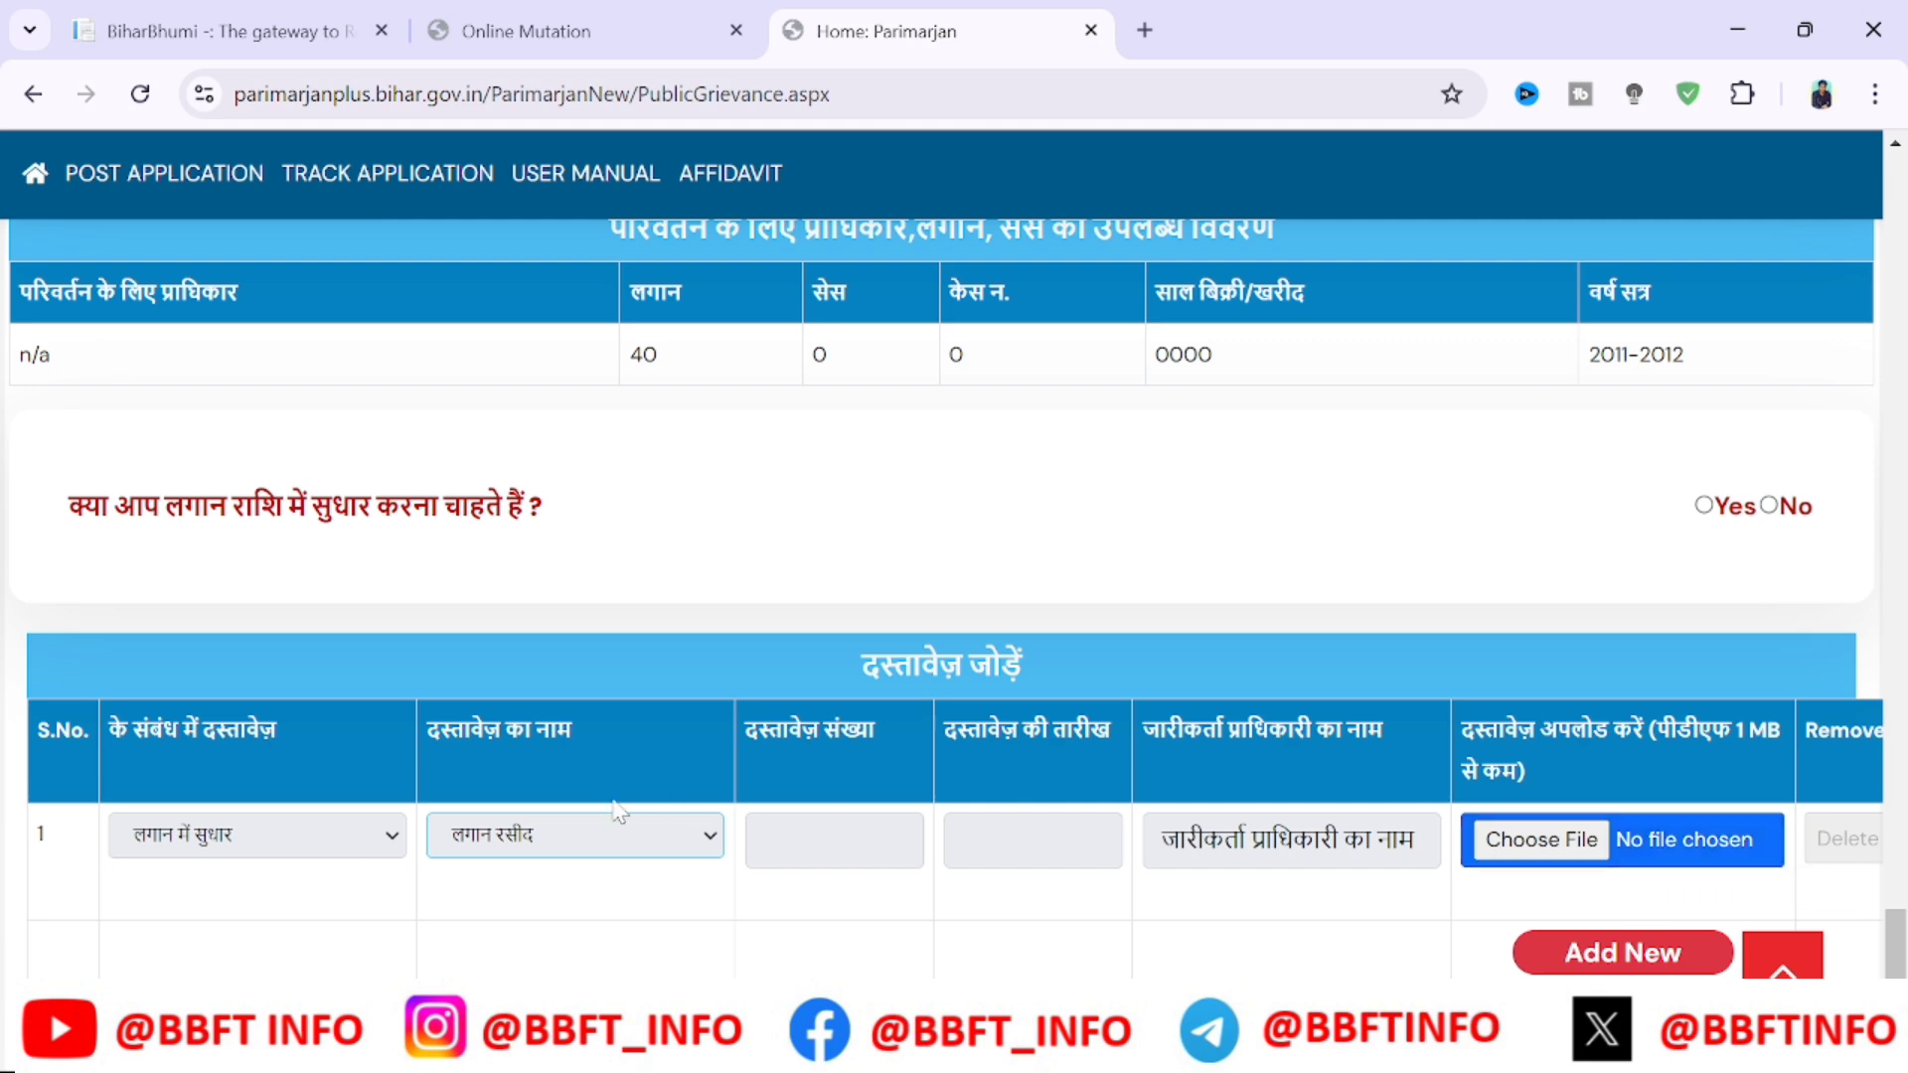
Step: Switch the subject back to रैयत विवरण में सुधार, keeping लगान रसीद as the document name
left_click(365, 842)
left_click(227, 874)
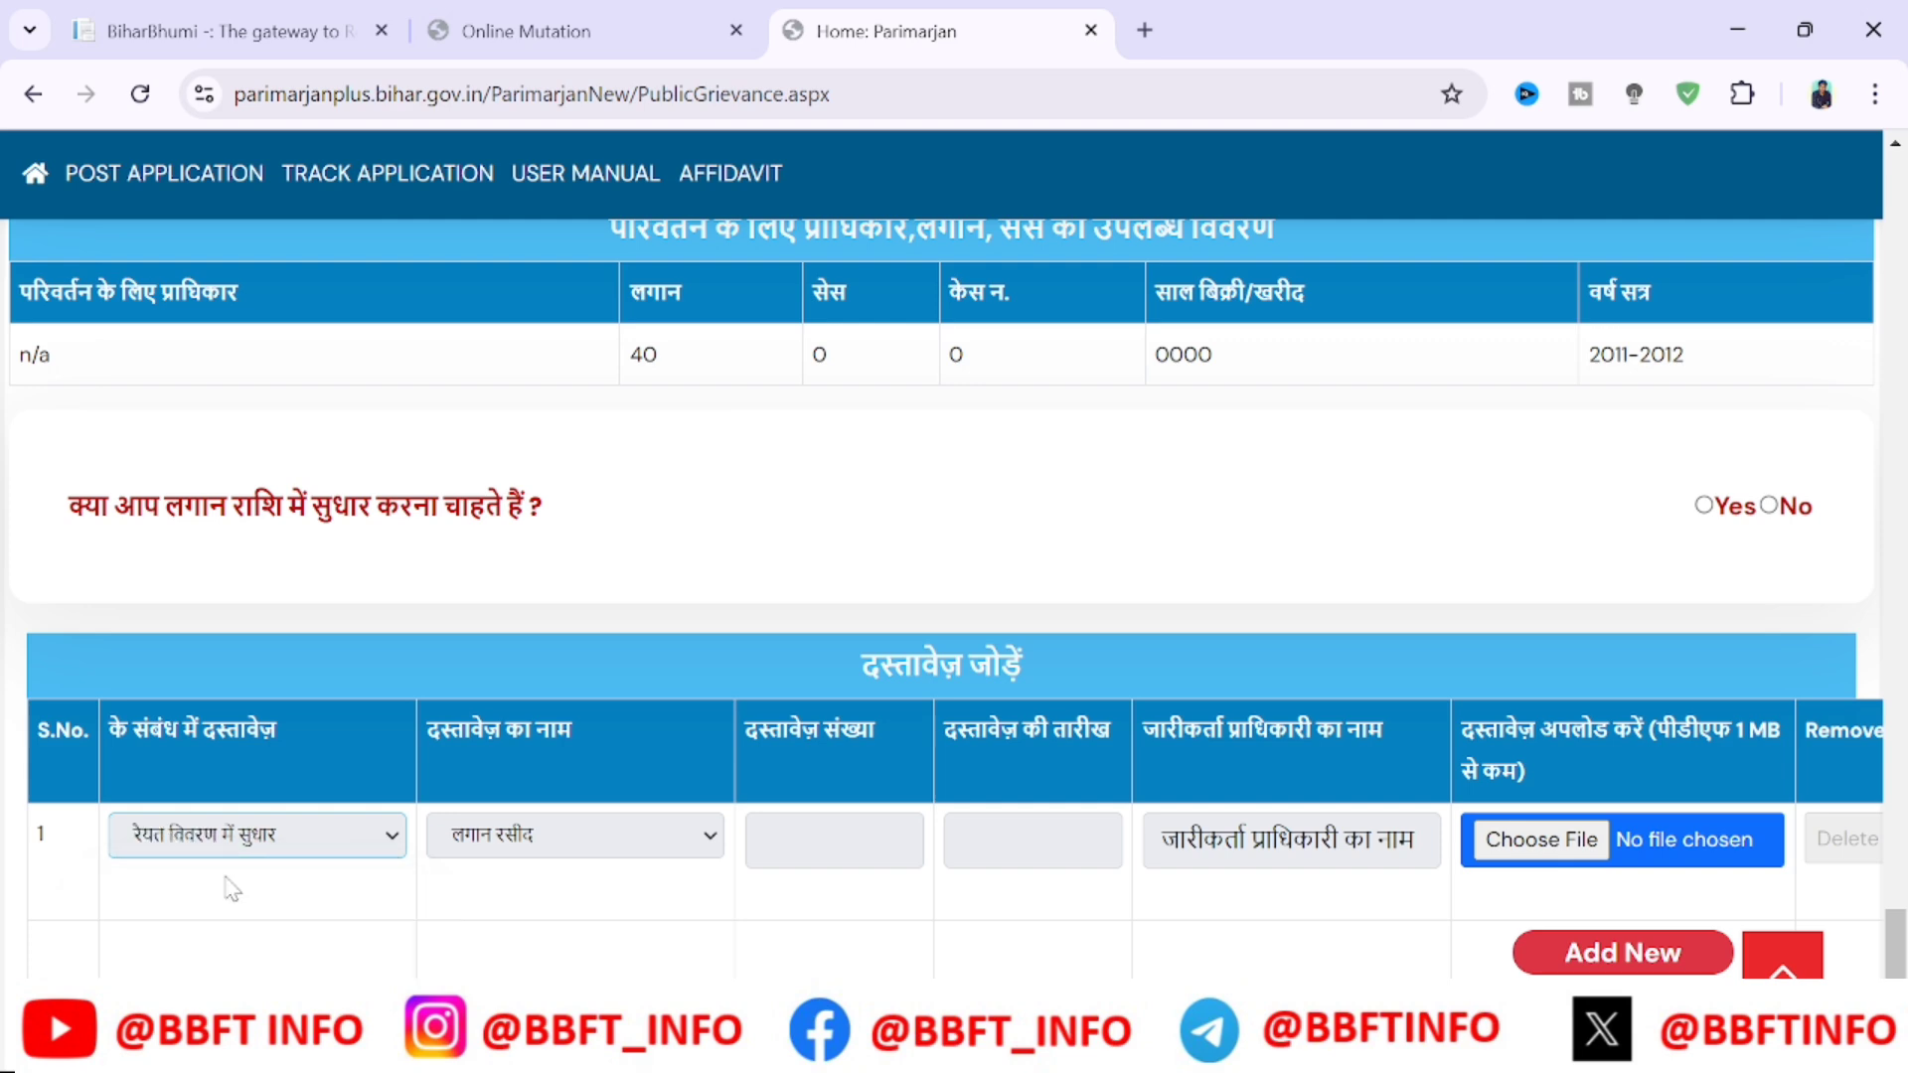
left_click(564, 850)
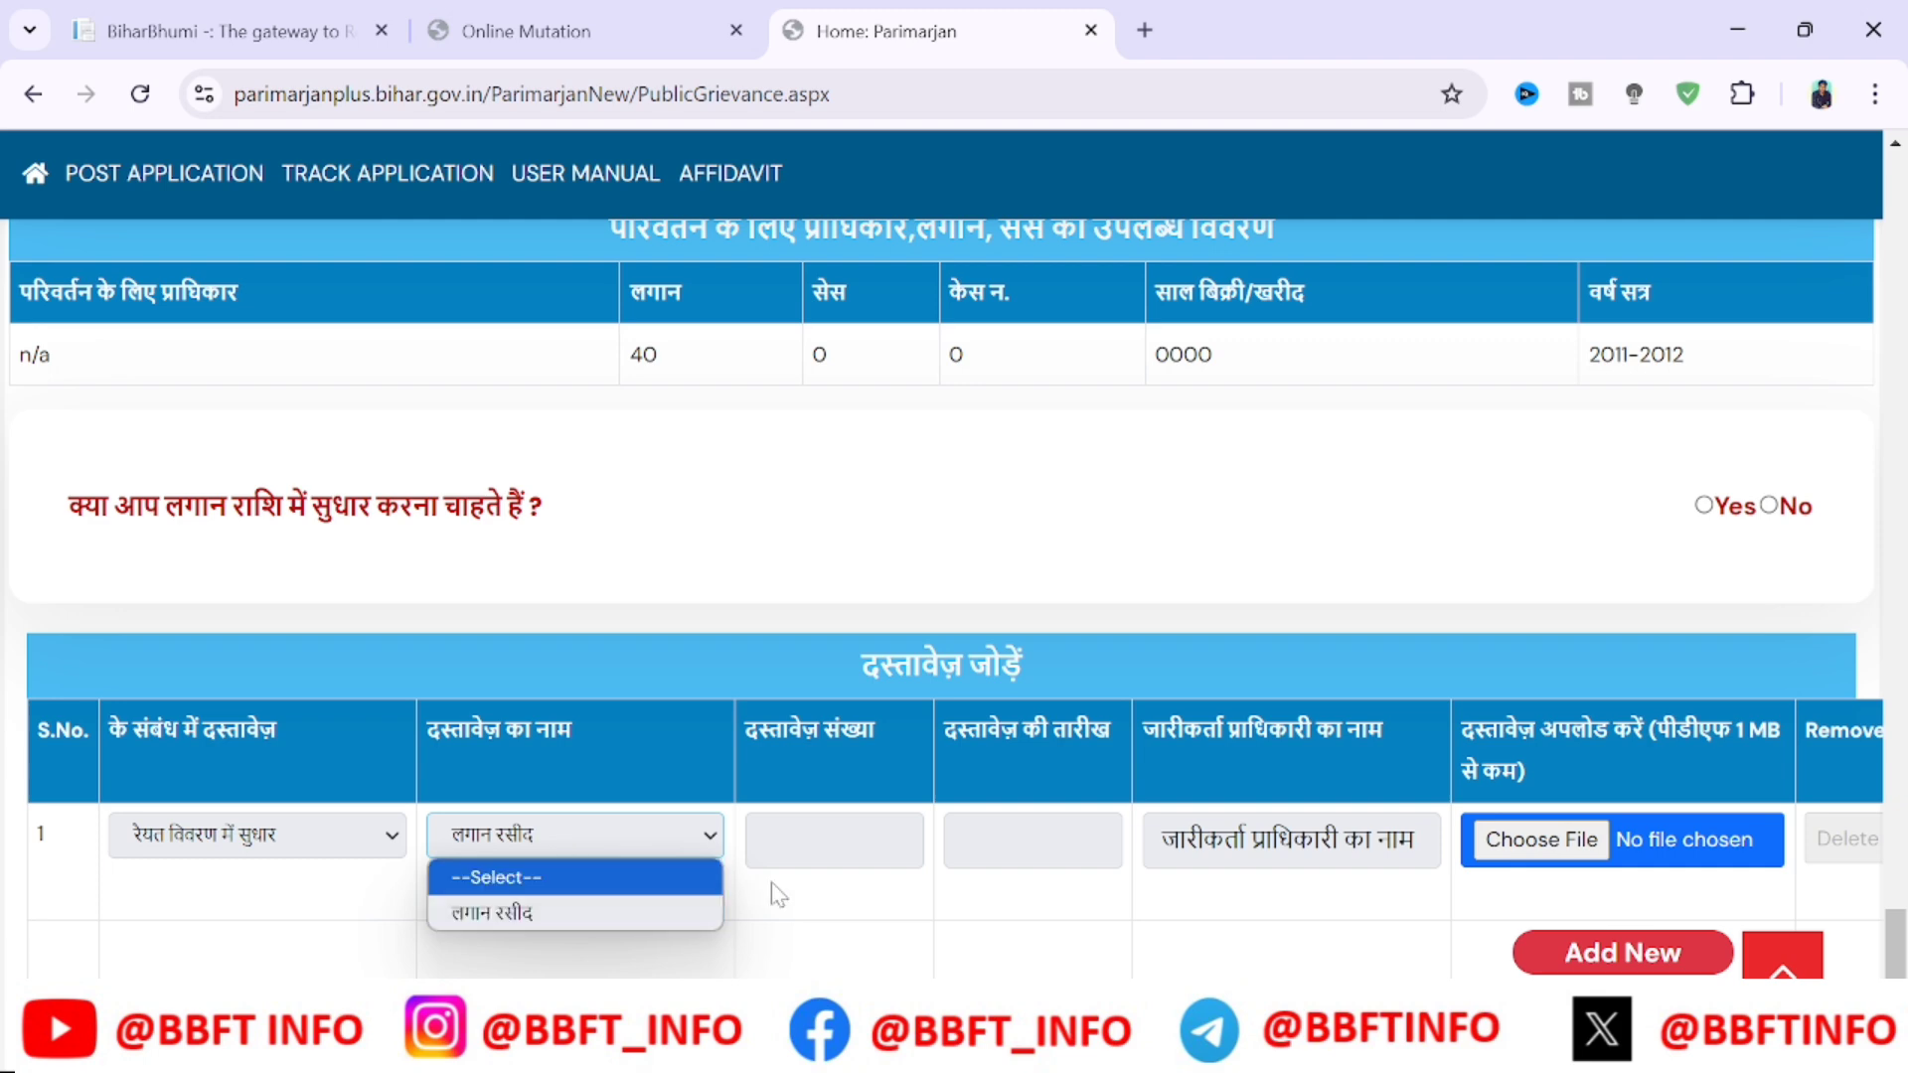
left_click(874, 947)
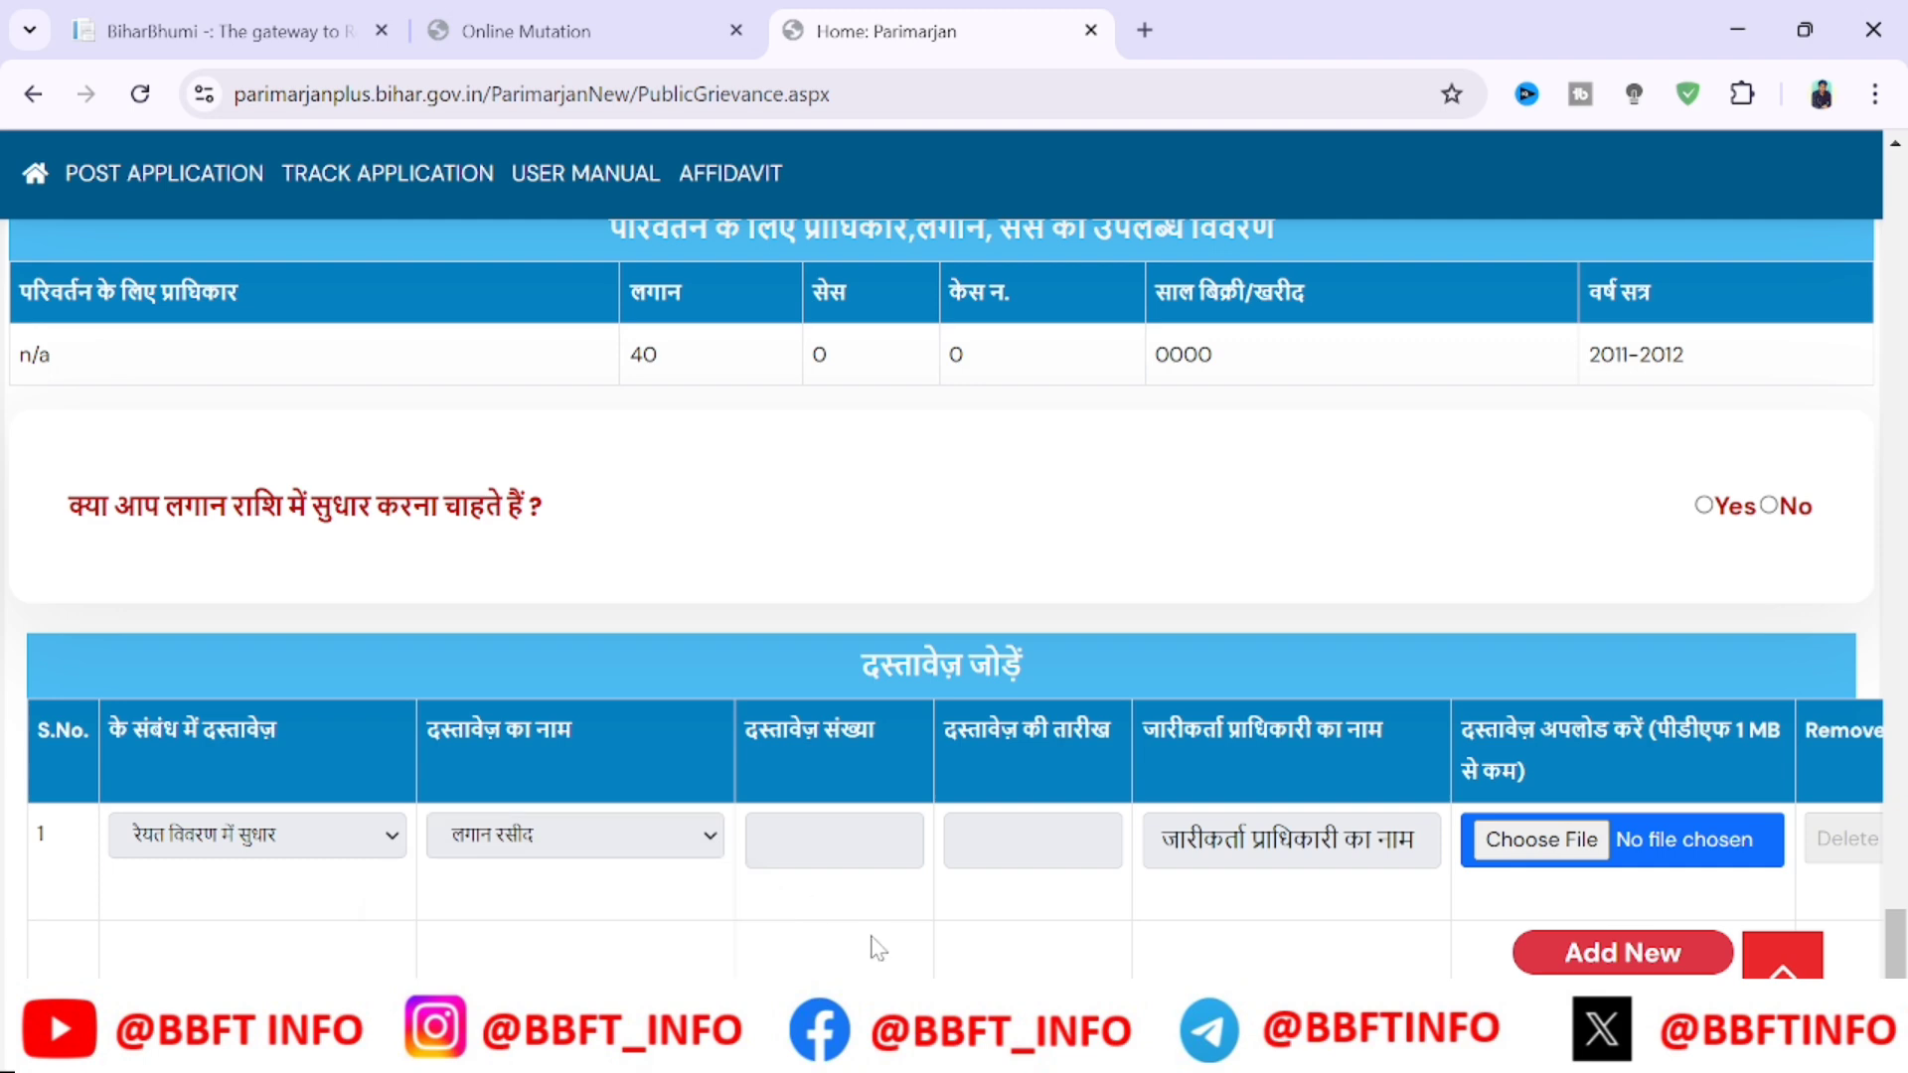
left_click(547, 834)
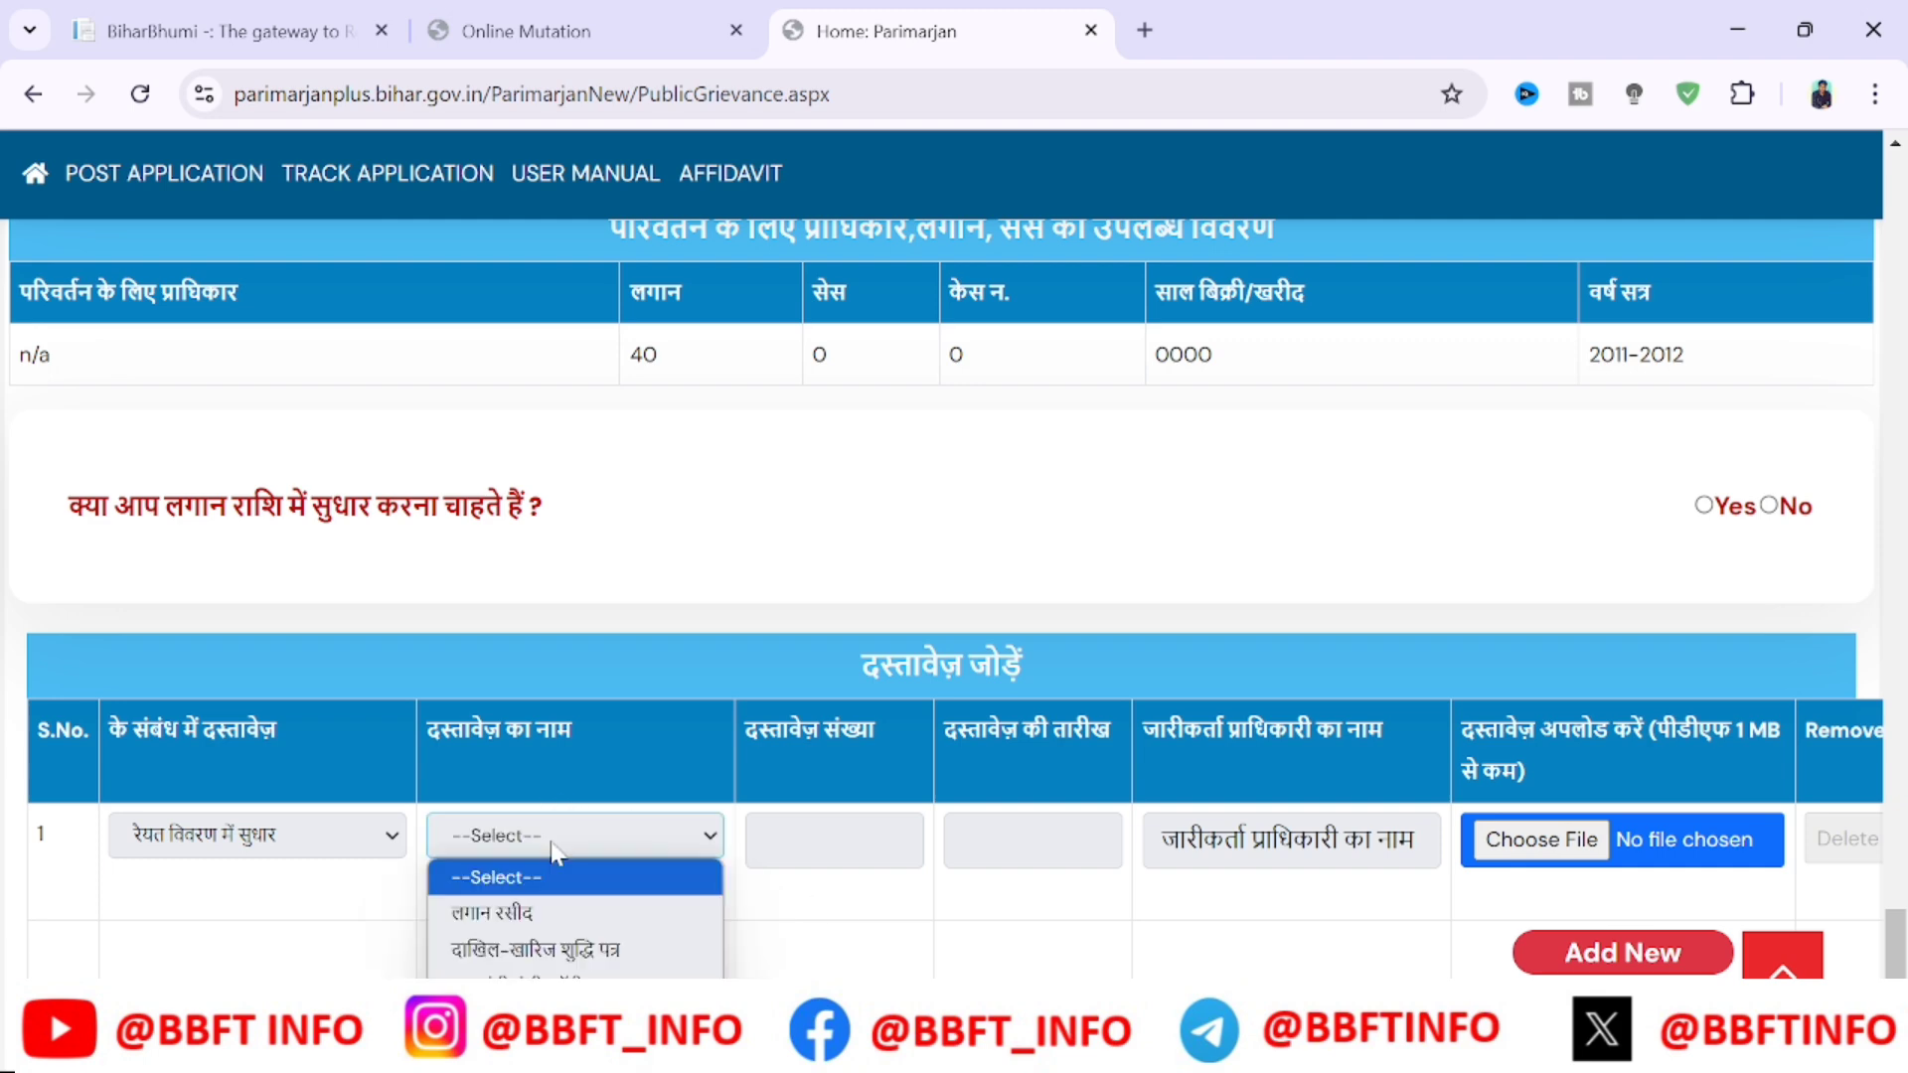
left_click(497, 922)
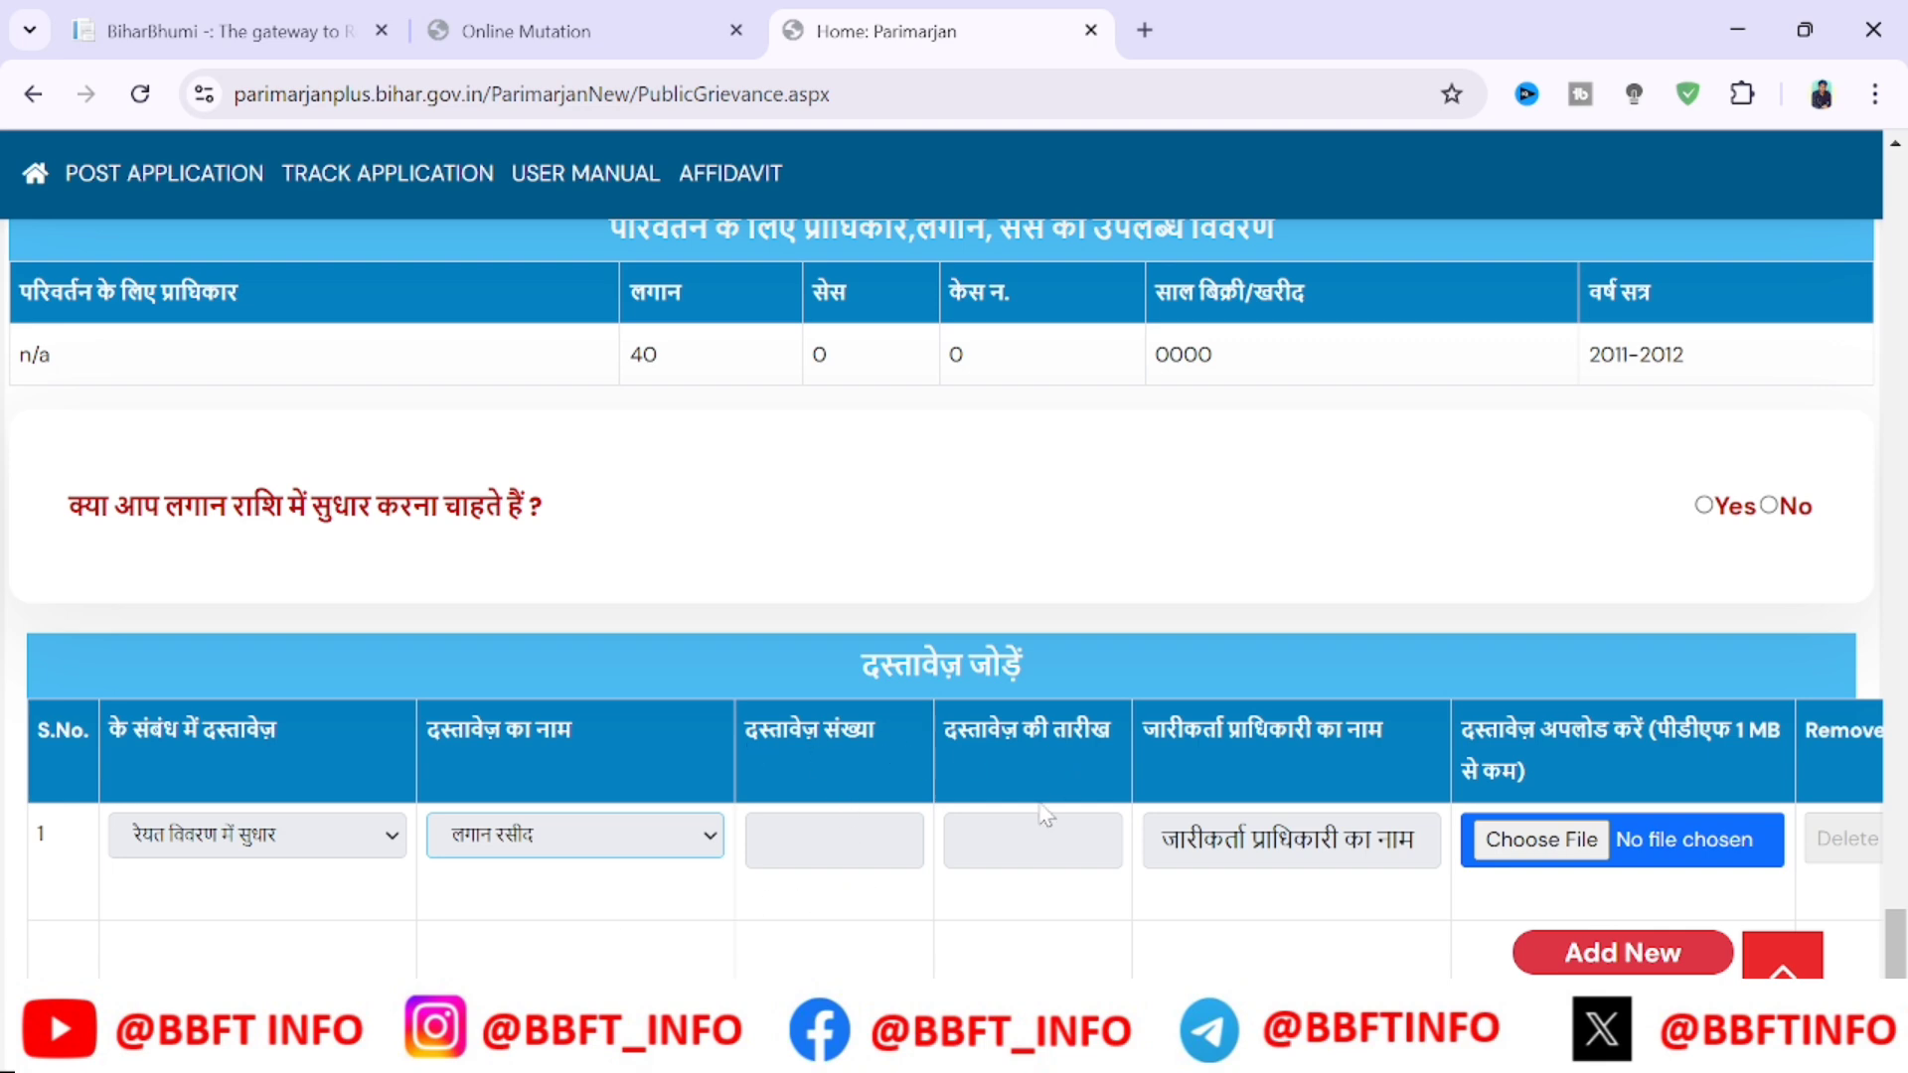
Step: Enter document number 767676, fix the keyboard language, and pick a September 2024 document date
left_click(835, 841)
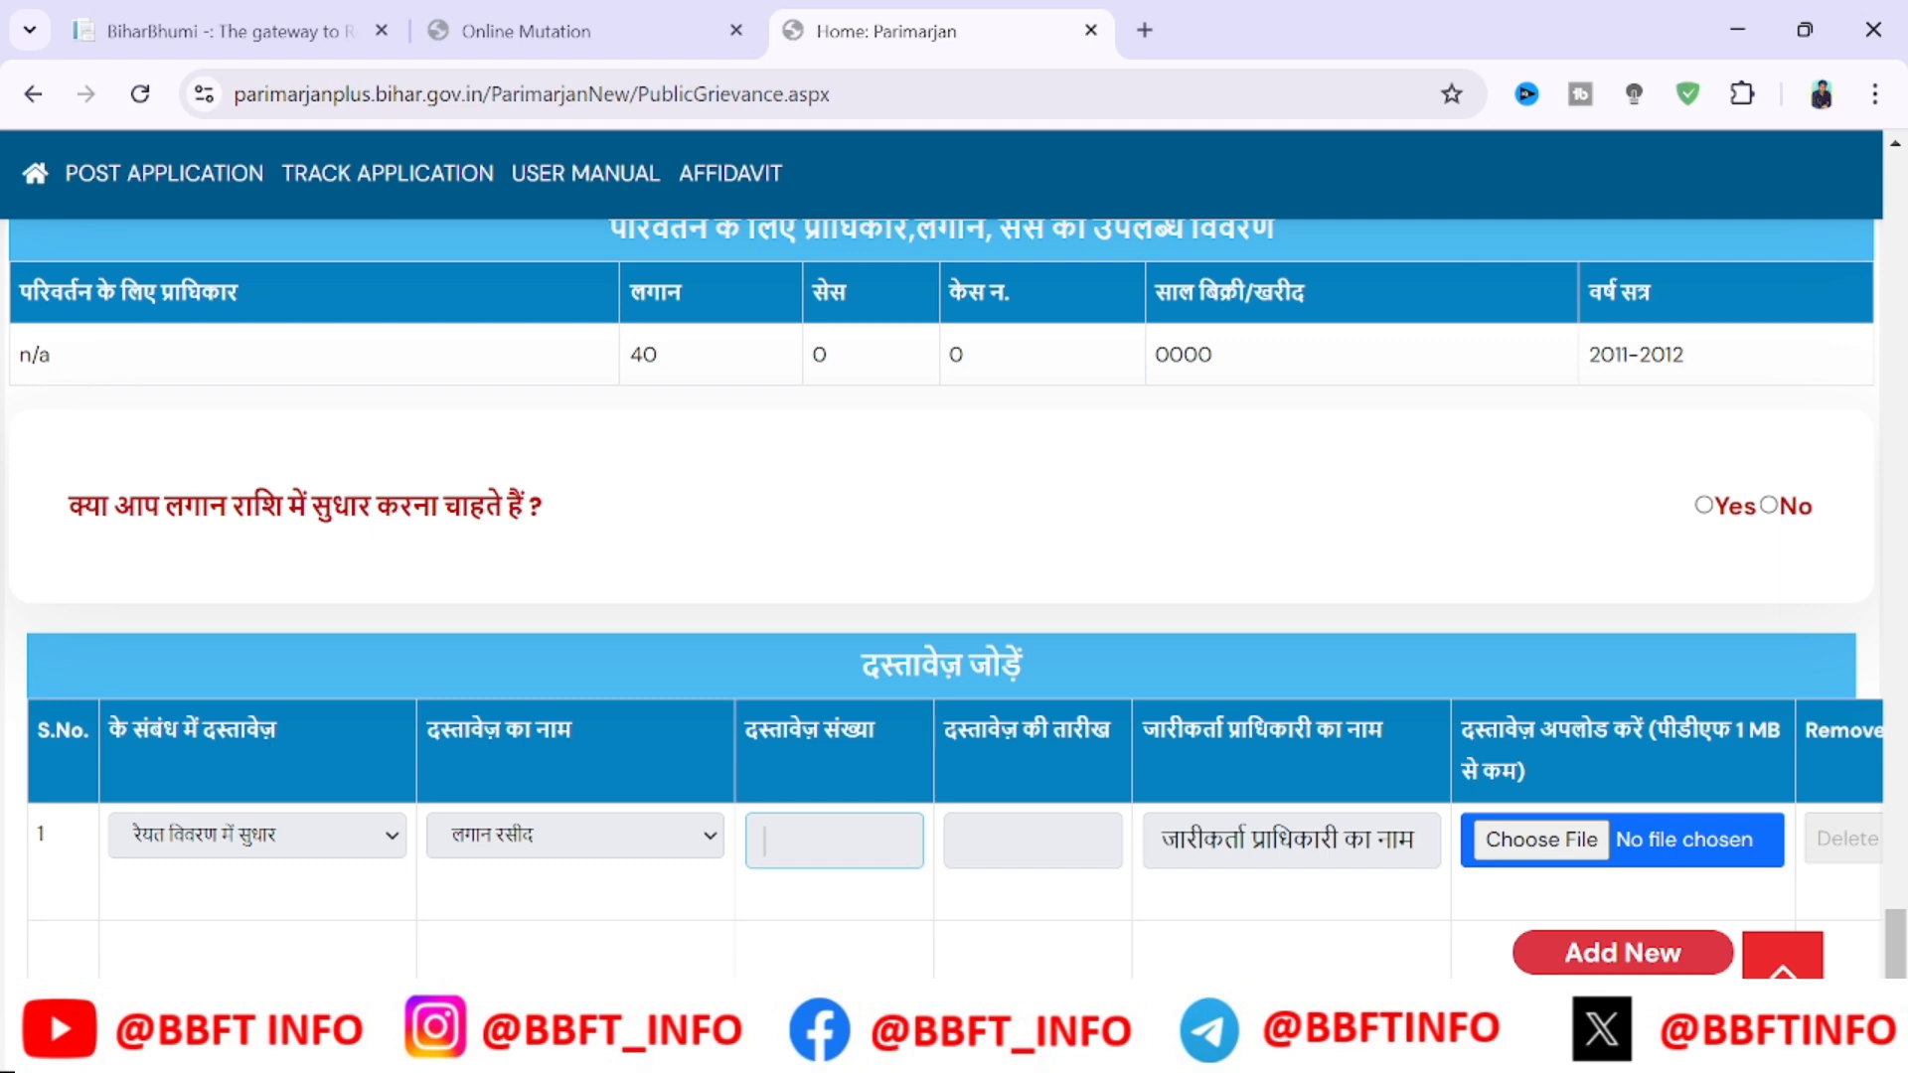
type("767676")
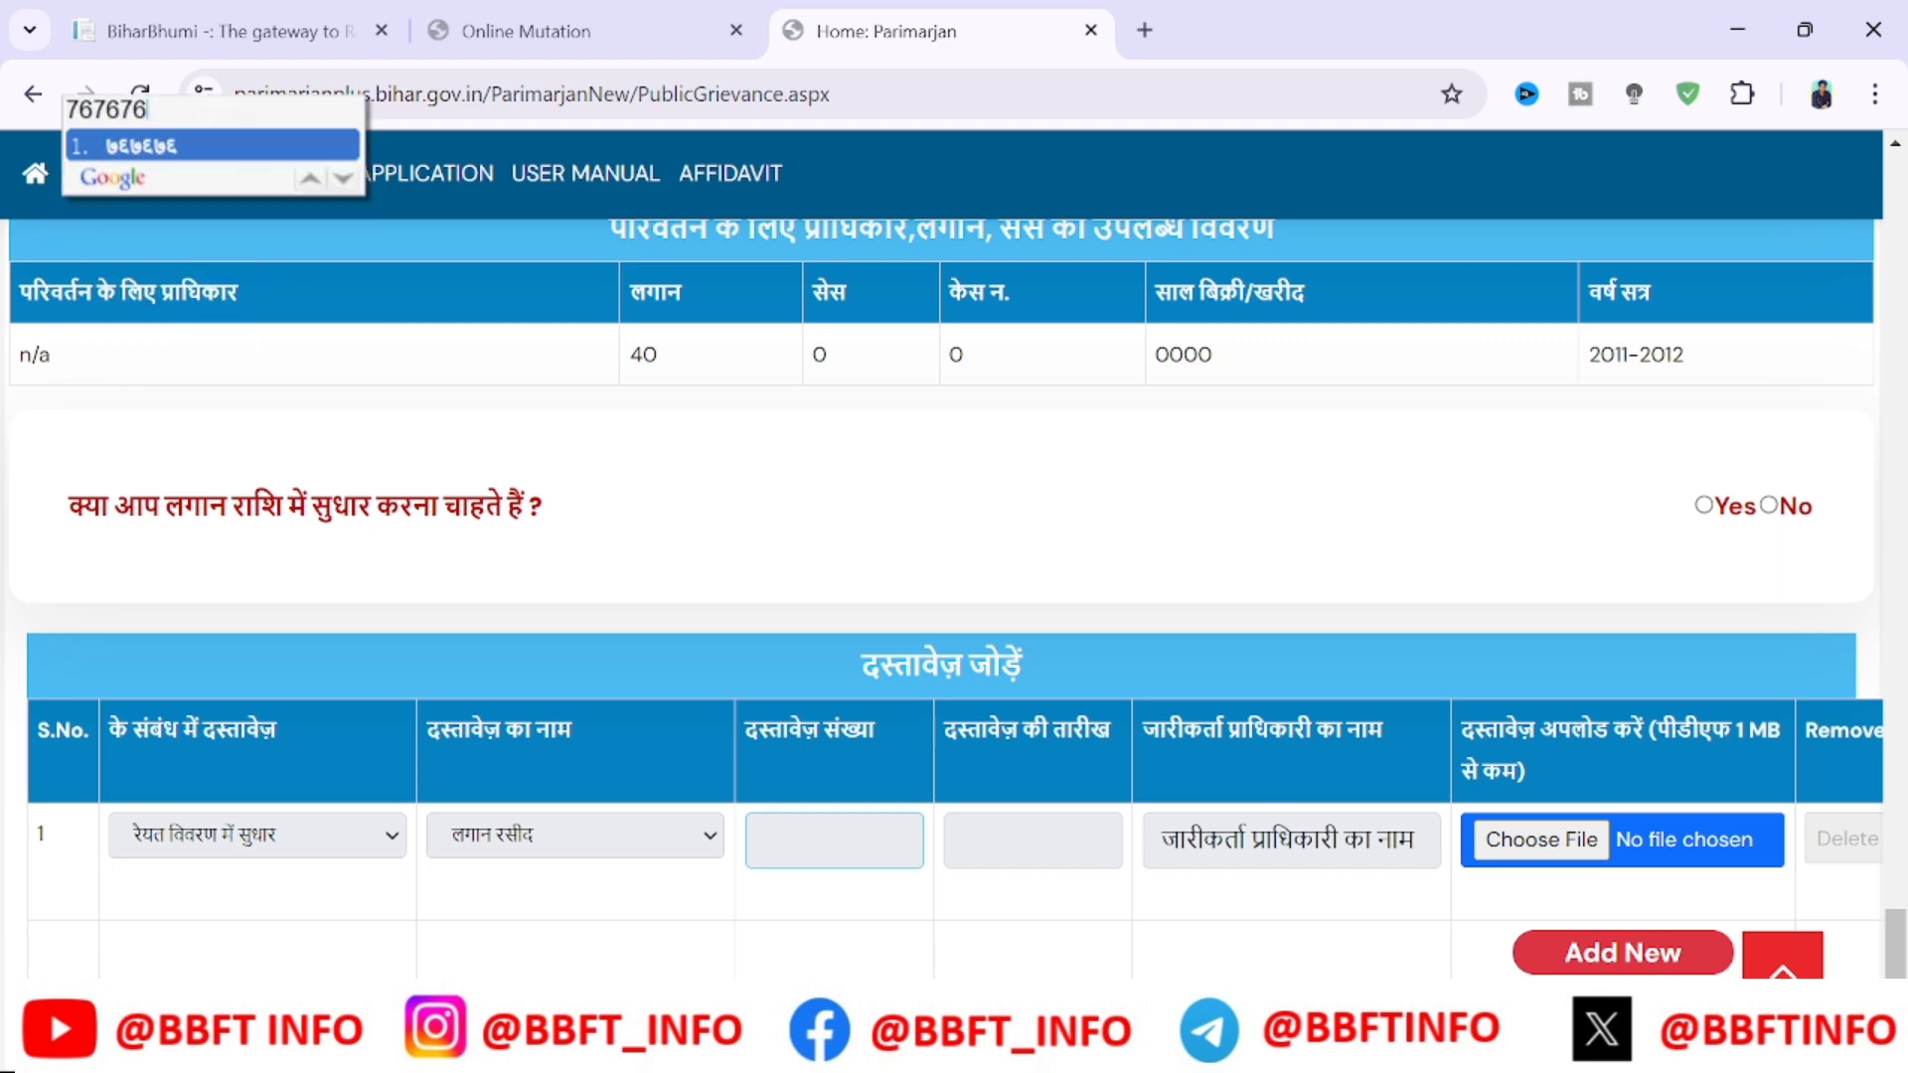
key("BackSpace")
key("BackSpace")
key("BackSpace")
key("BackSpace")
key("BackSpace")
key("BackSpace")
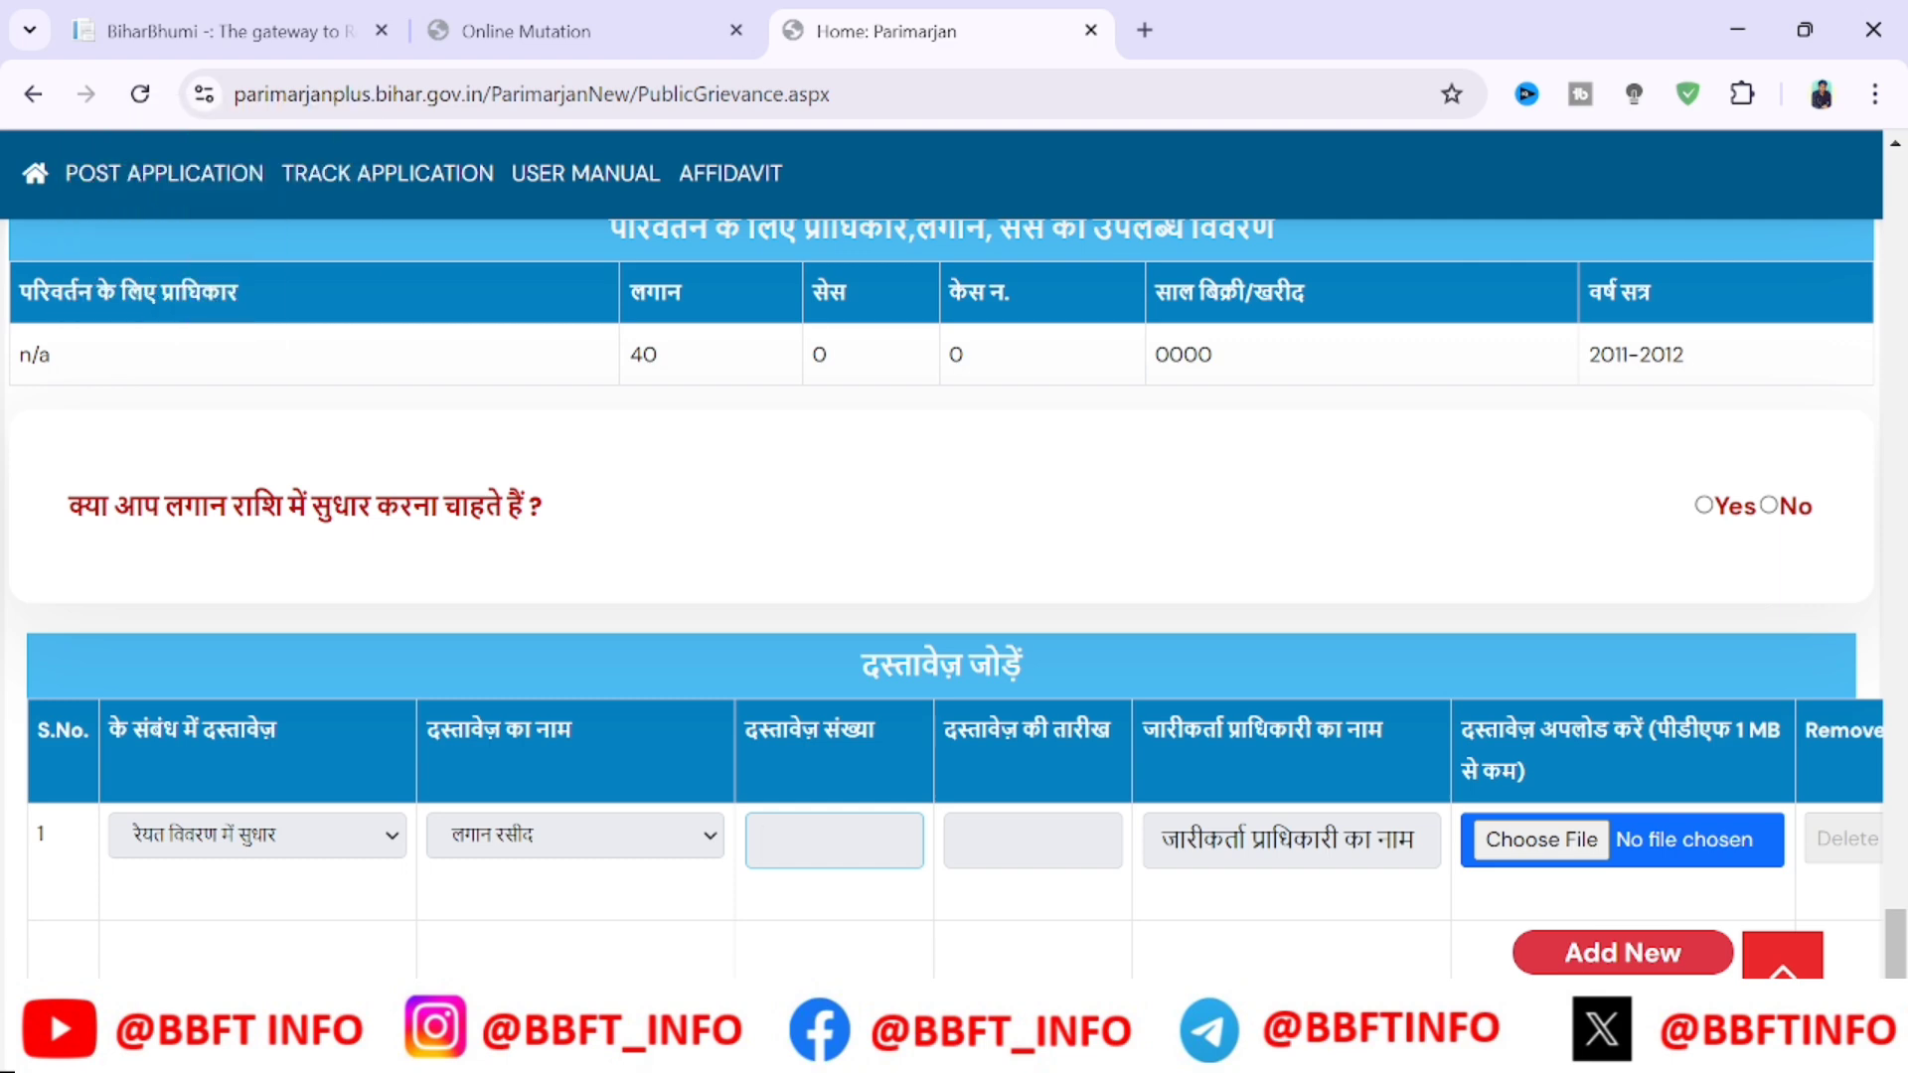
key("super+space")
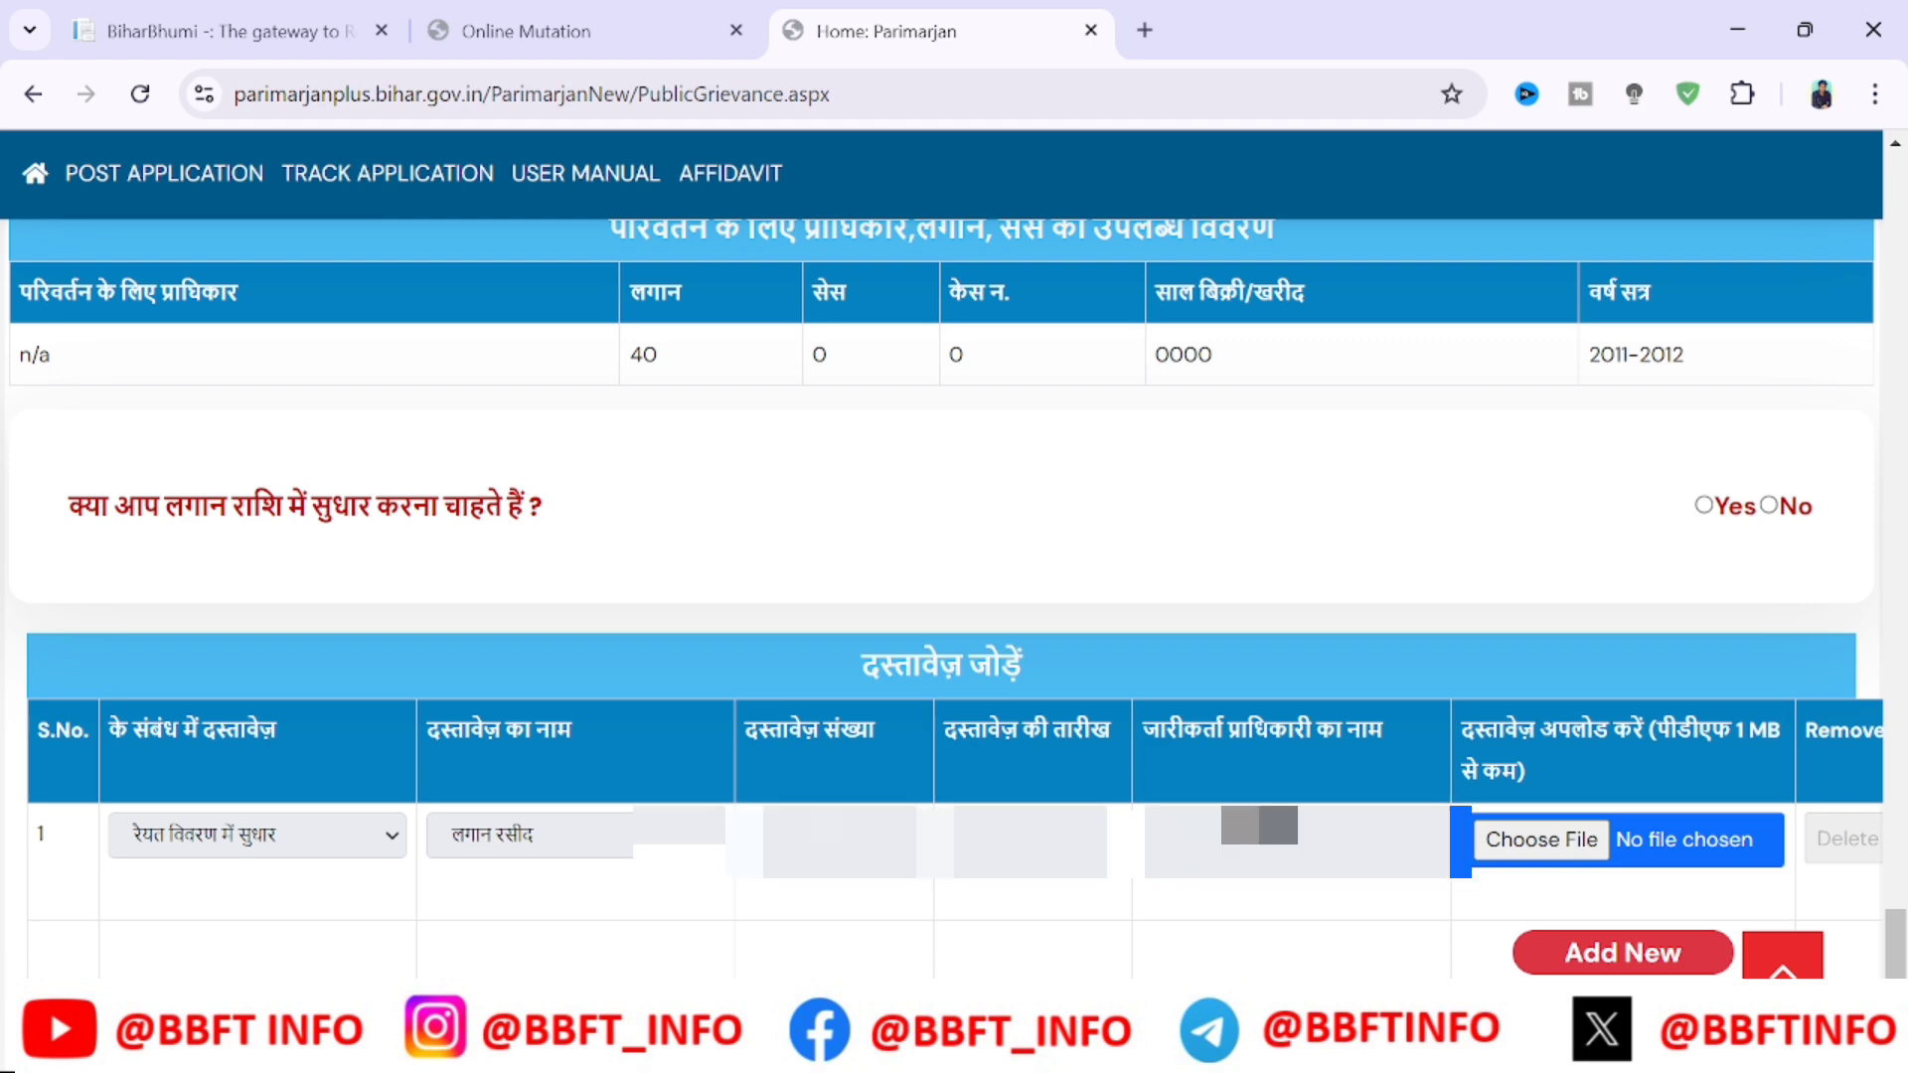
left_click(1013, 833)
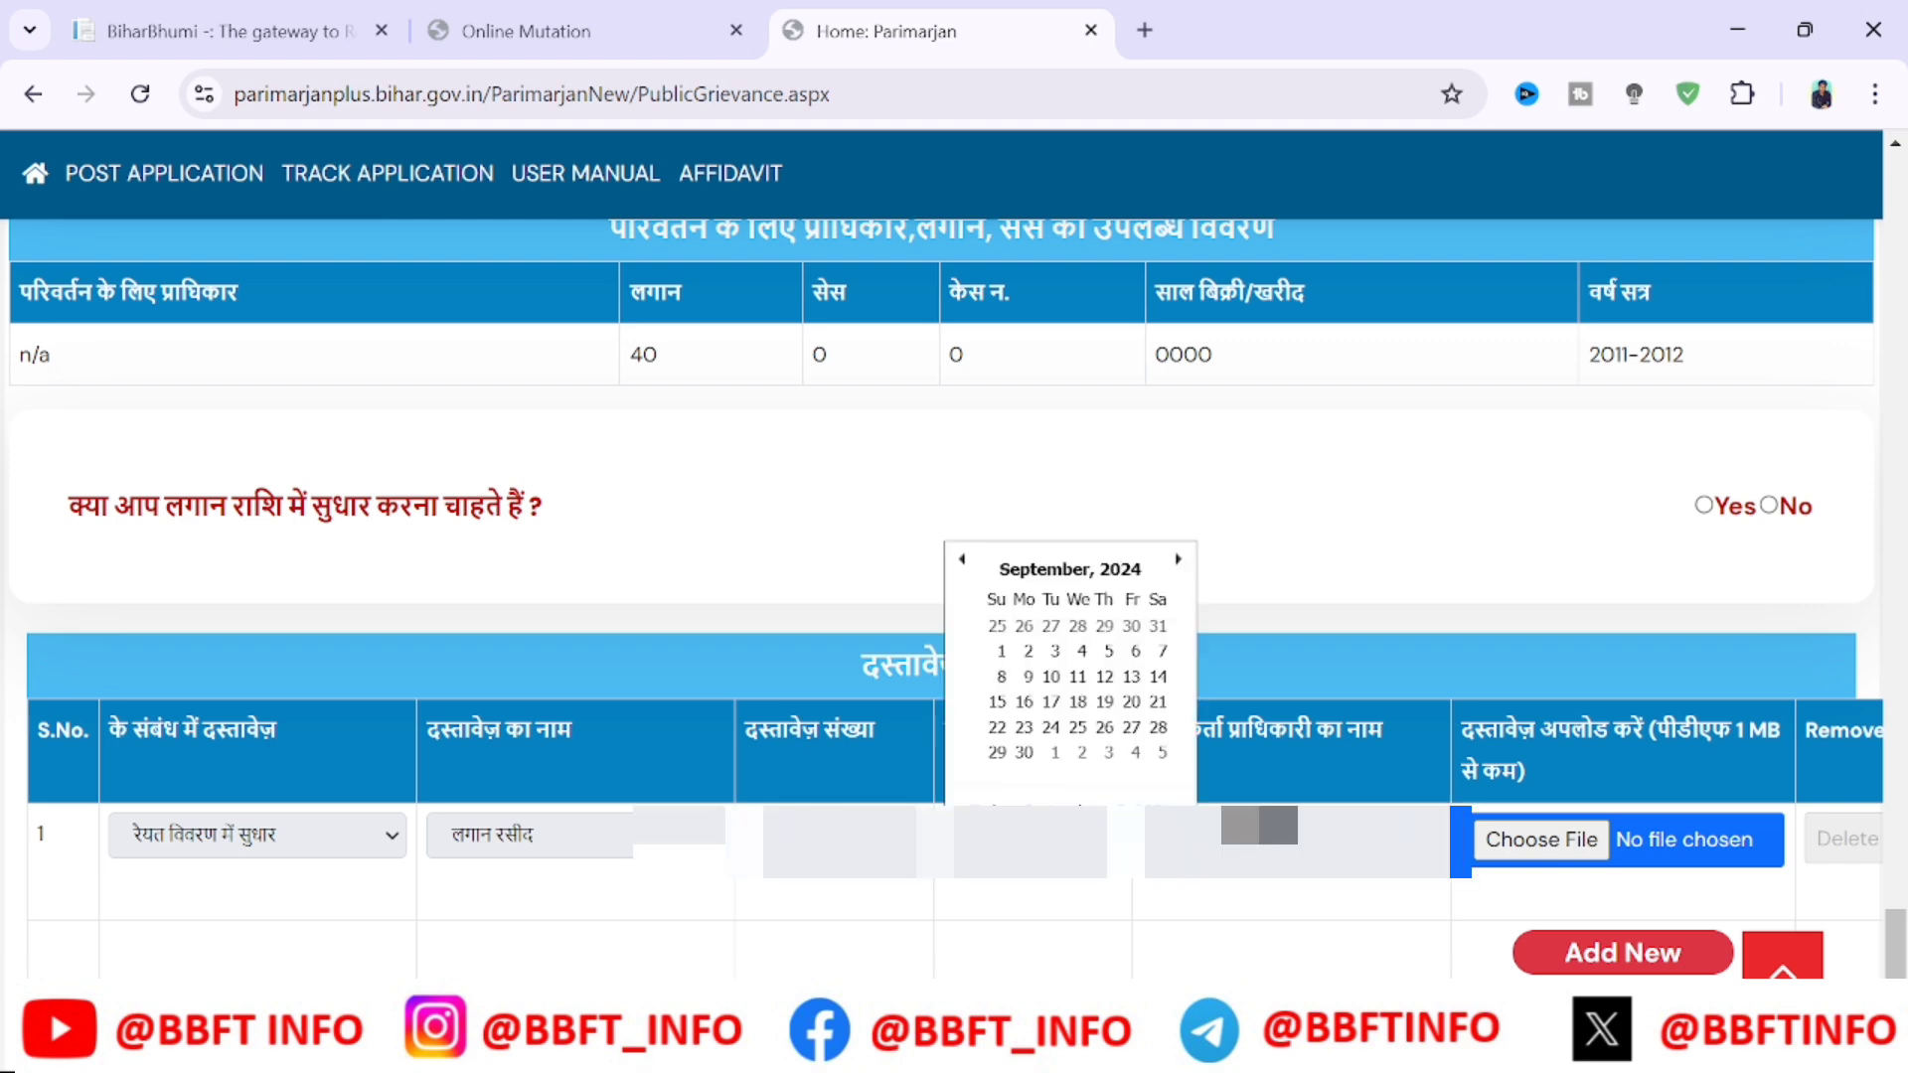
left_click(1072, 686)
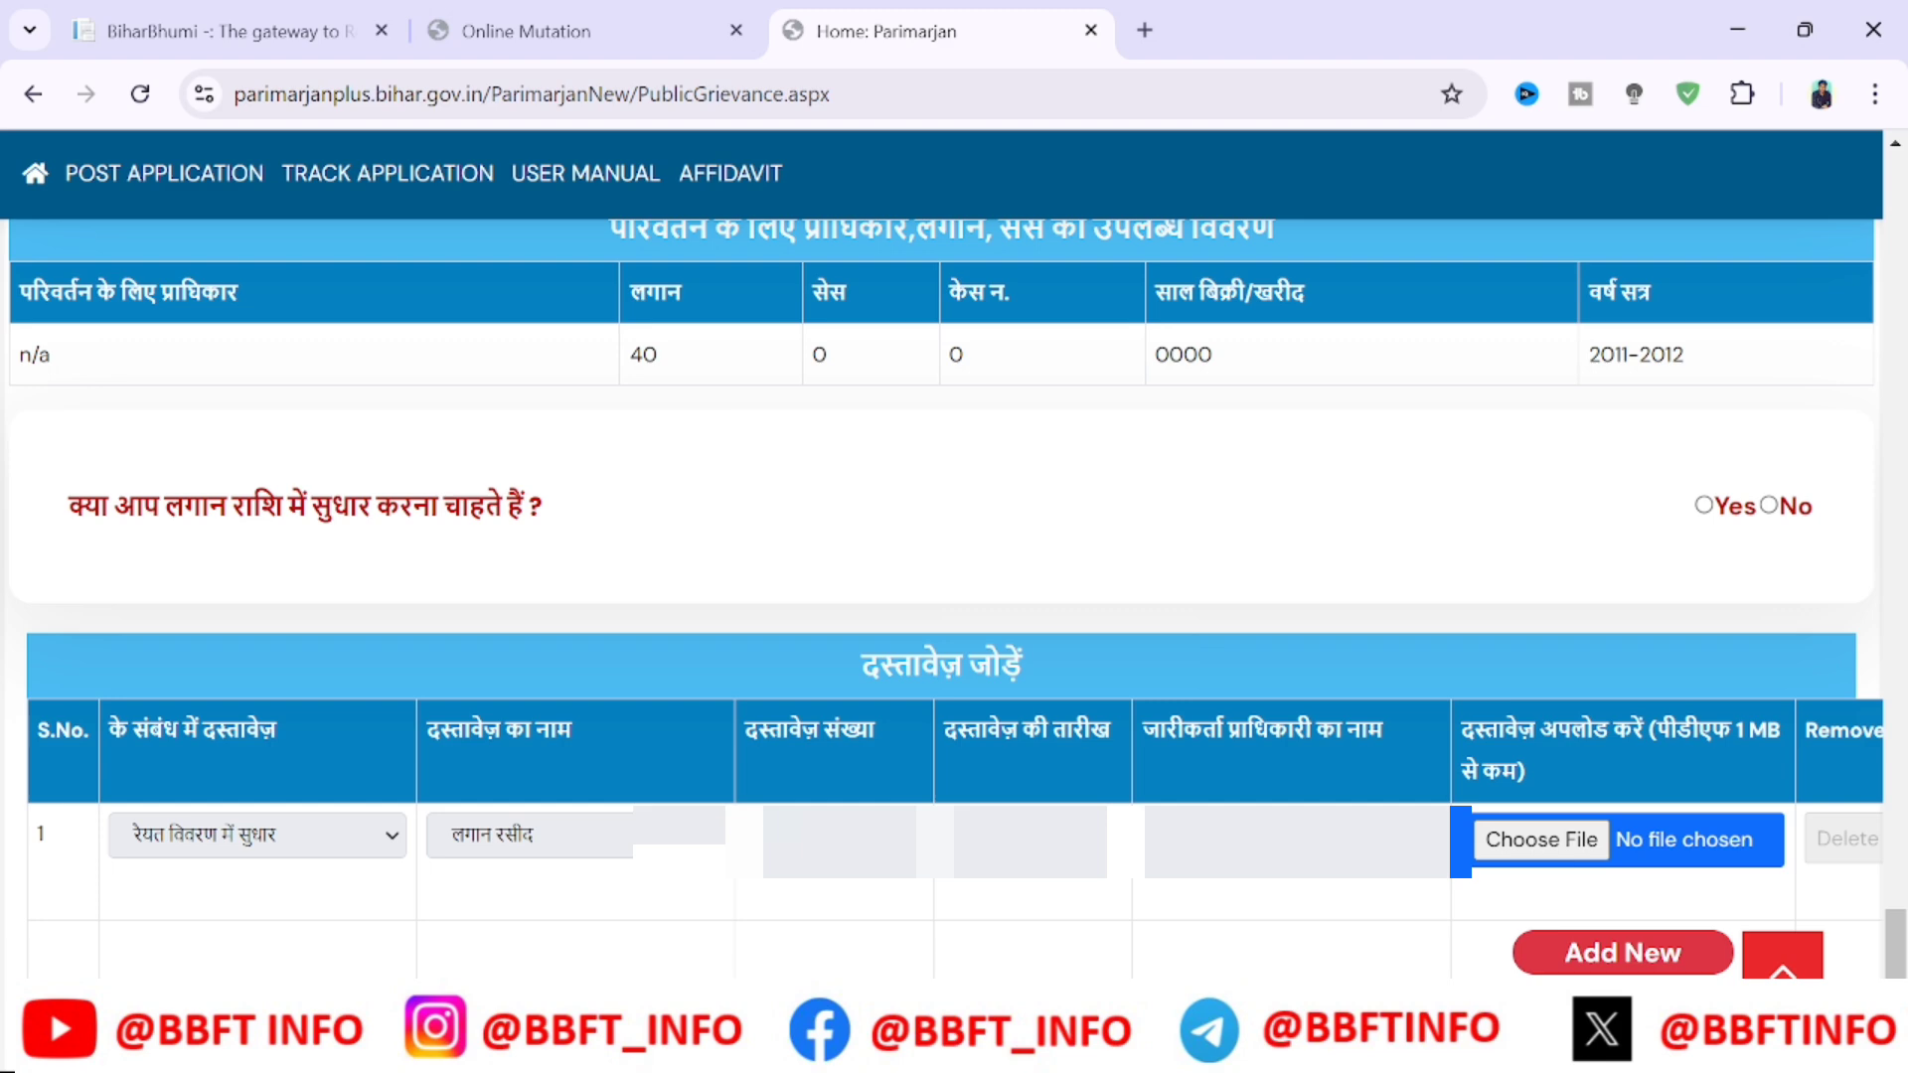
Step: Attach the PDF to the लगान रसीद row and scroll the preview to the affidavit upload heading
left_click(1540, 840)
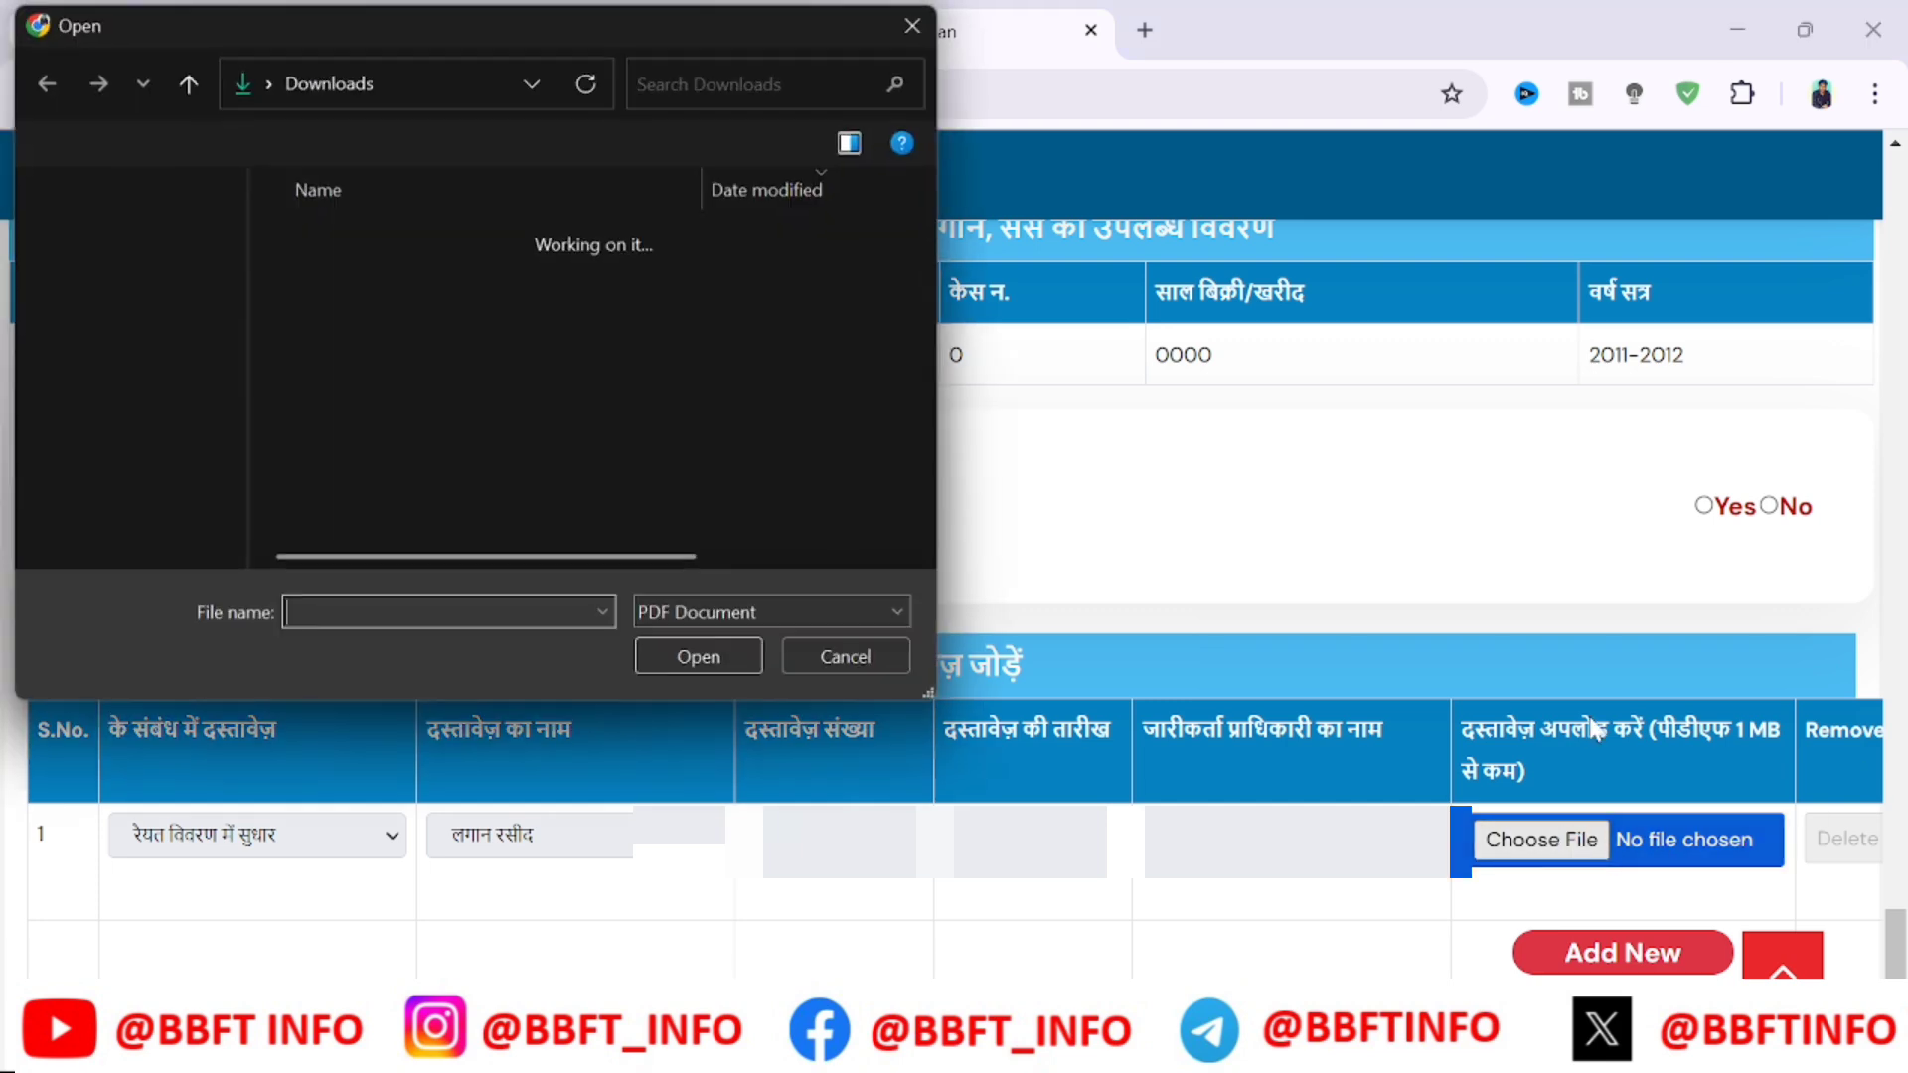
scroll(449, 428, "down", 3)
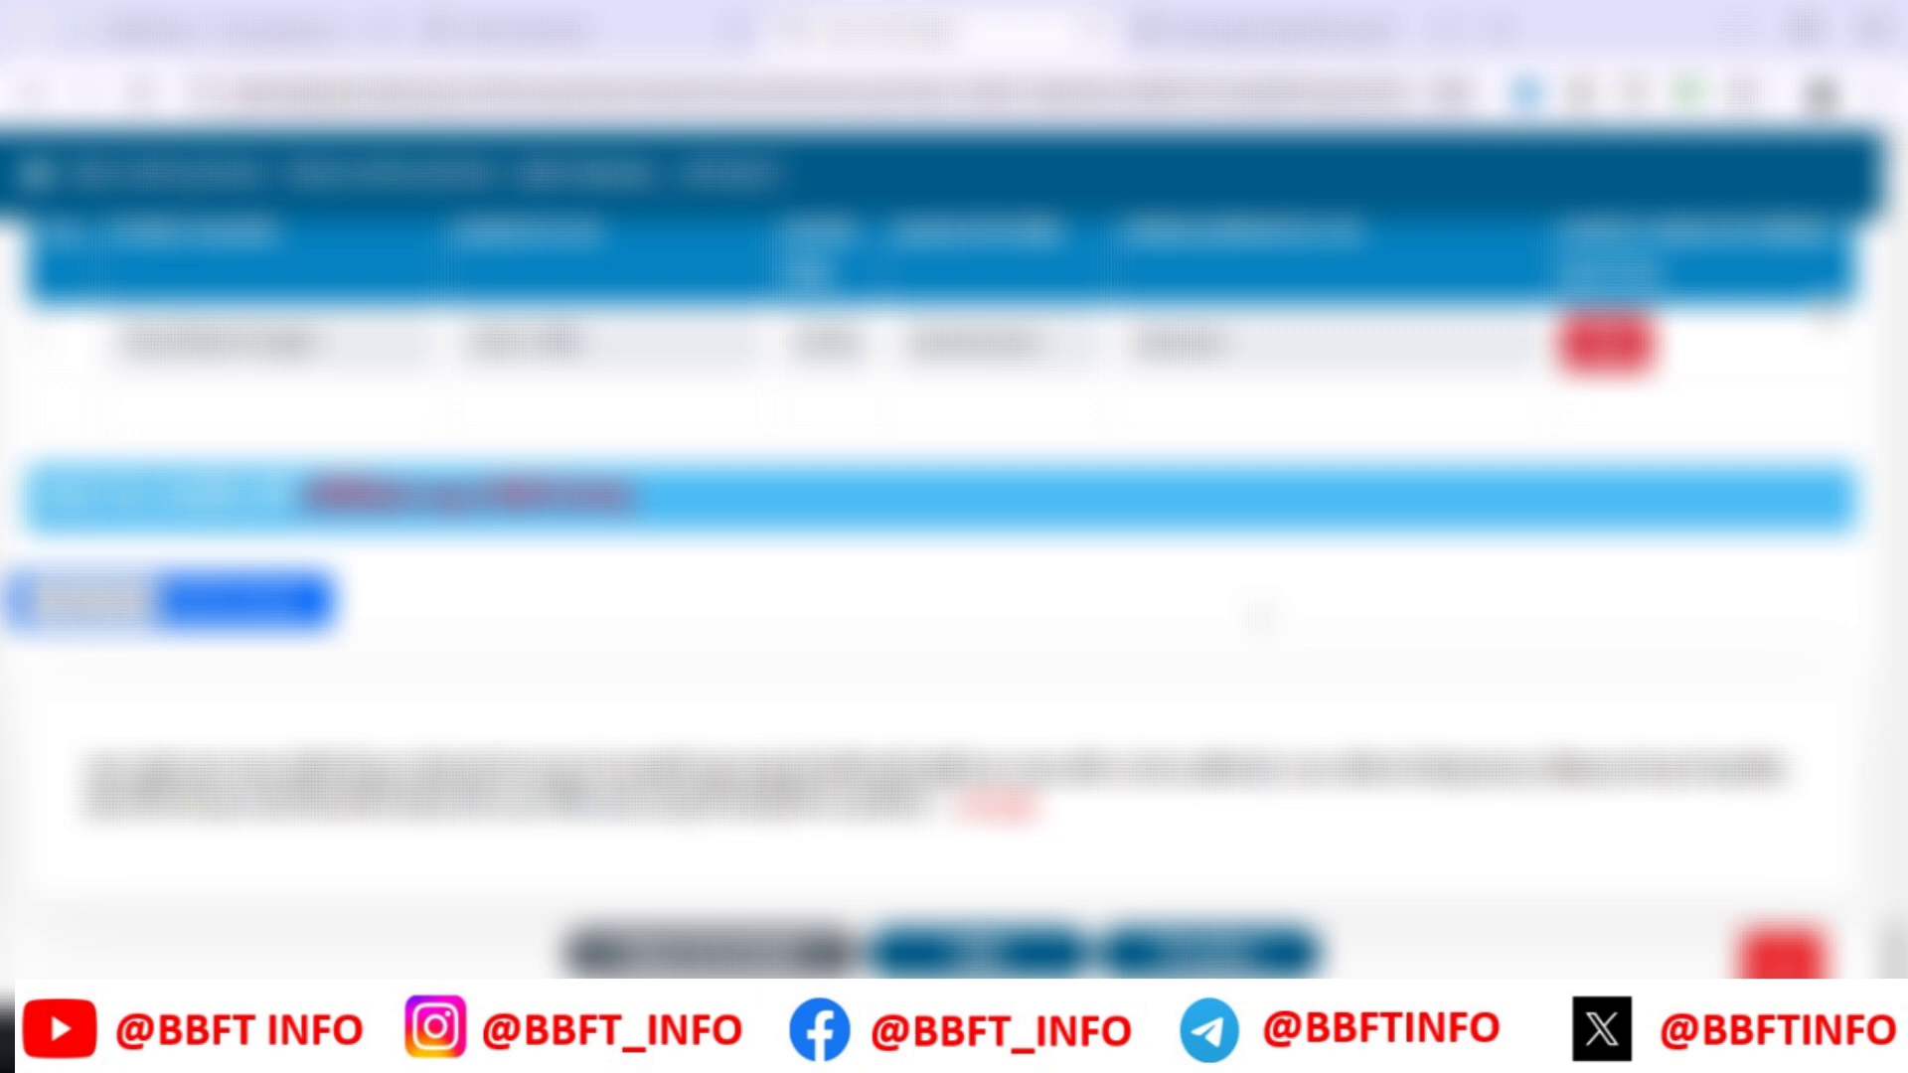
scroll(1257, 616, "up", 15)
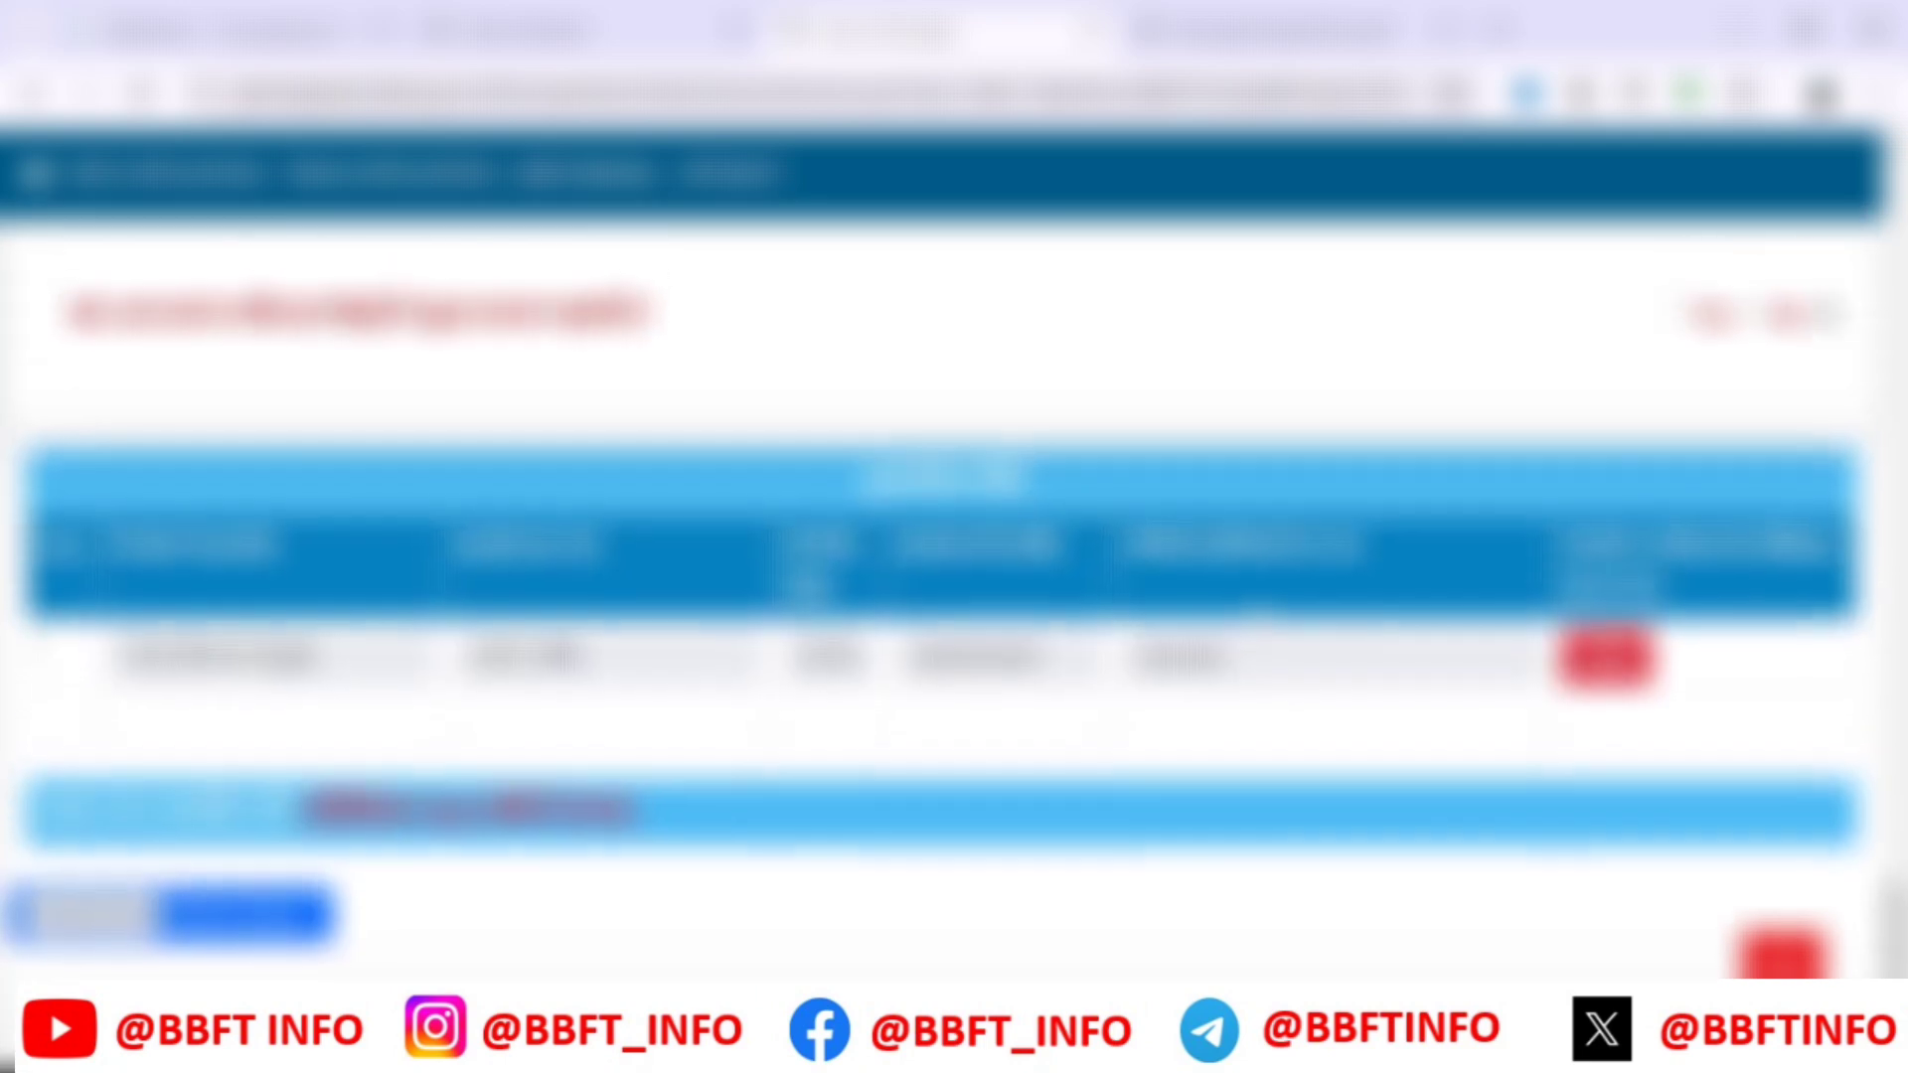
scroll(1257, 616, "up", 15)
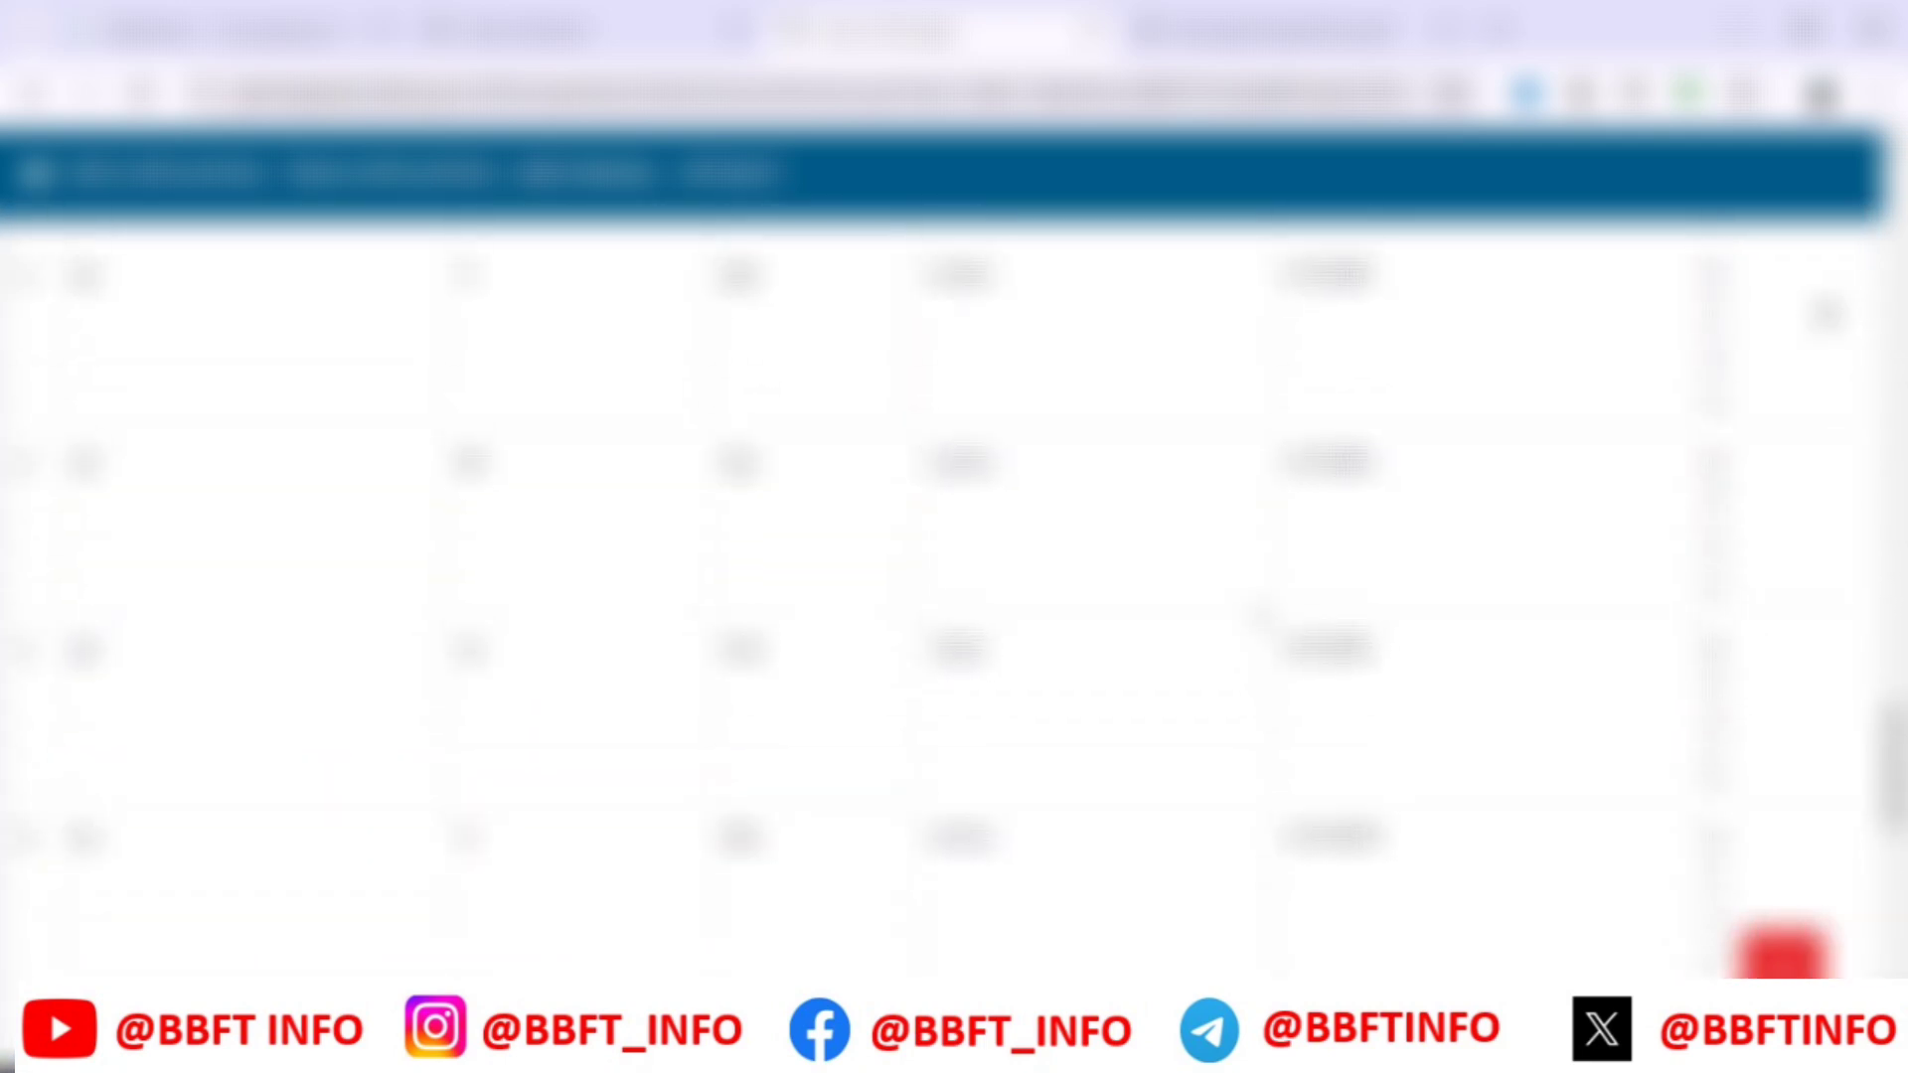
scroll(1257, 616, "up", 15)
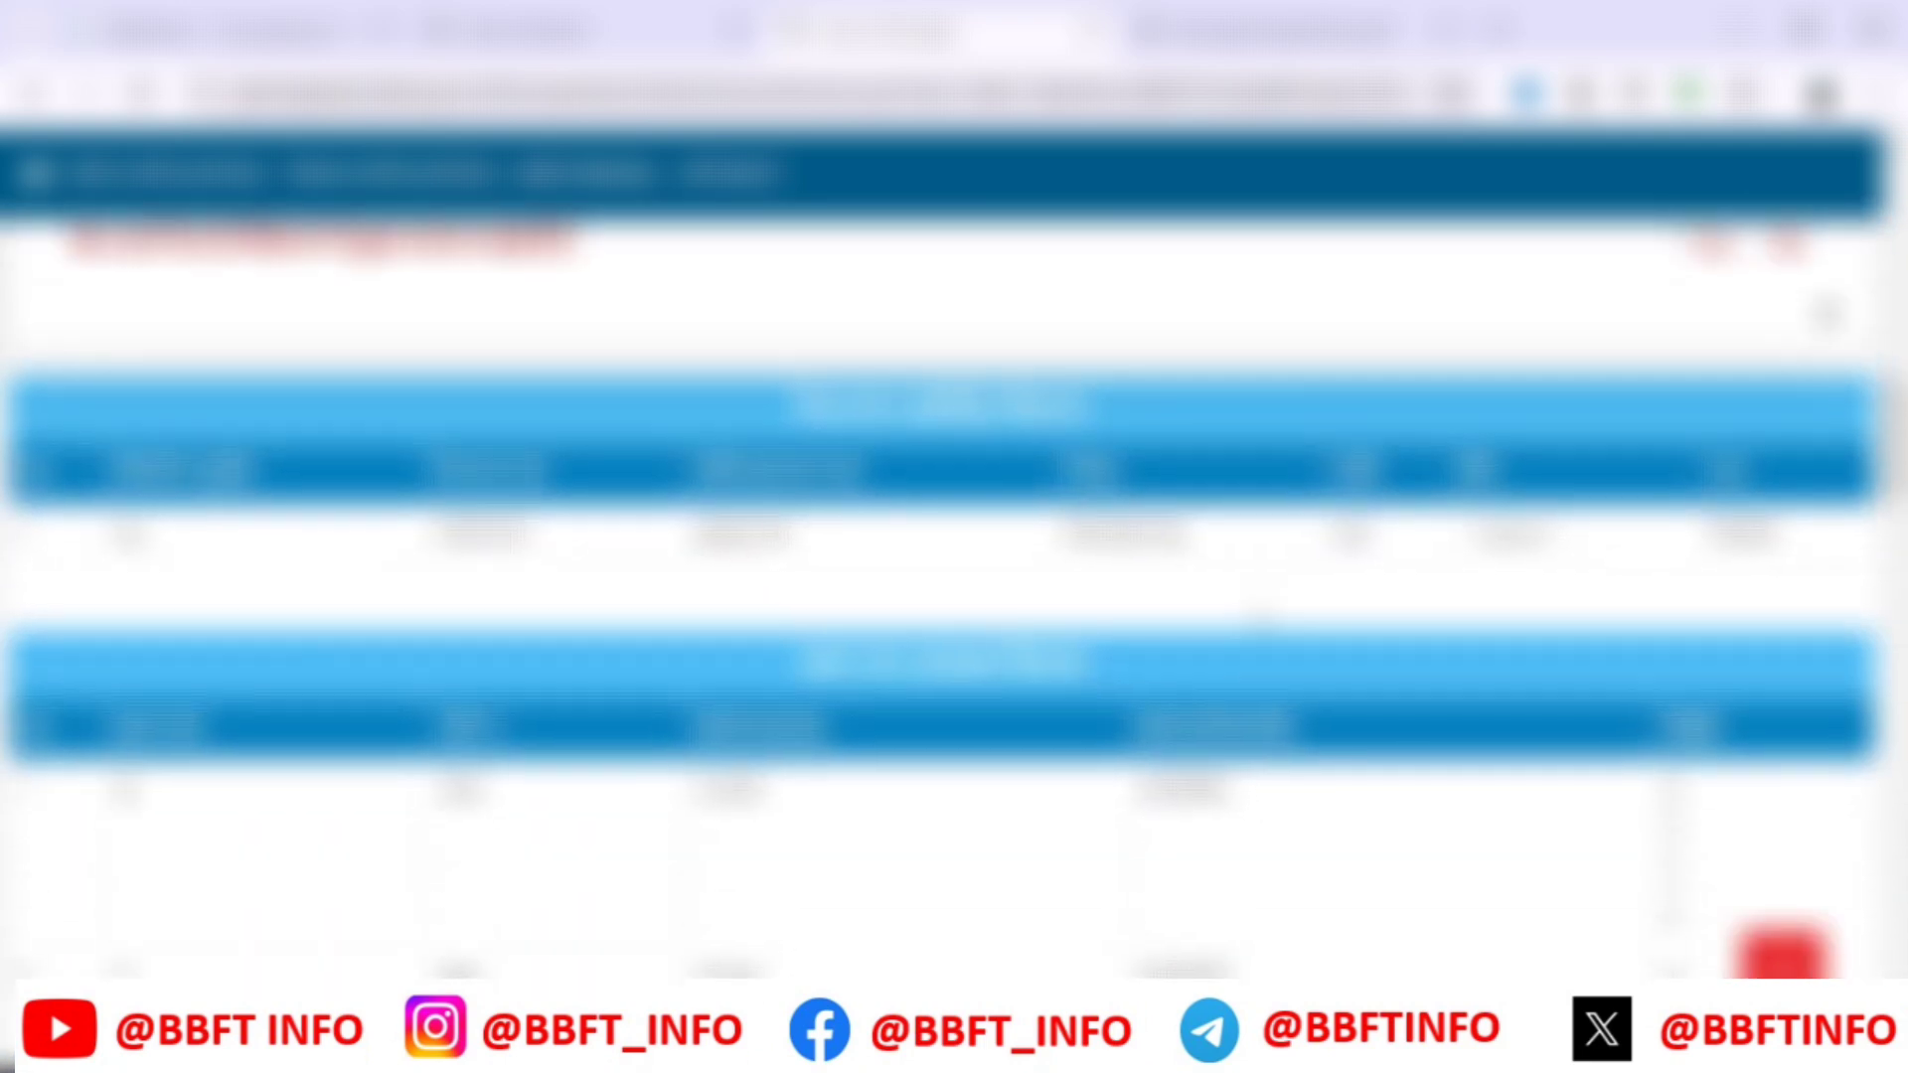
scroll(1257, 616, "down", 7)
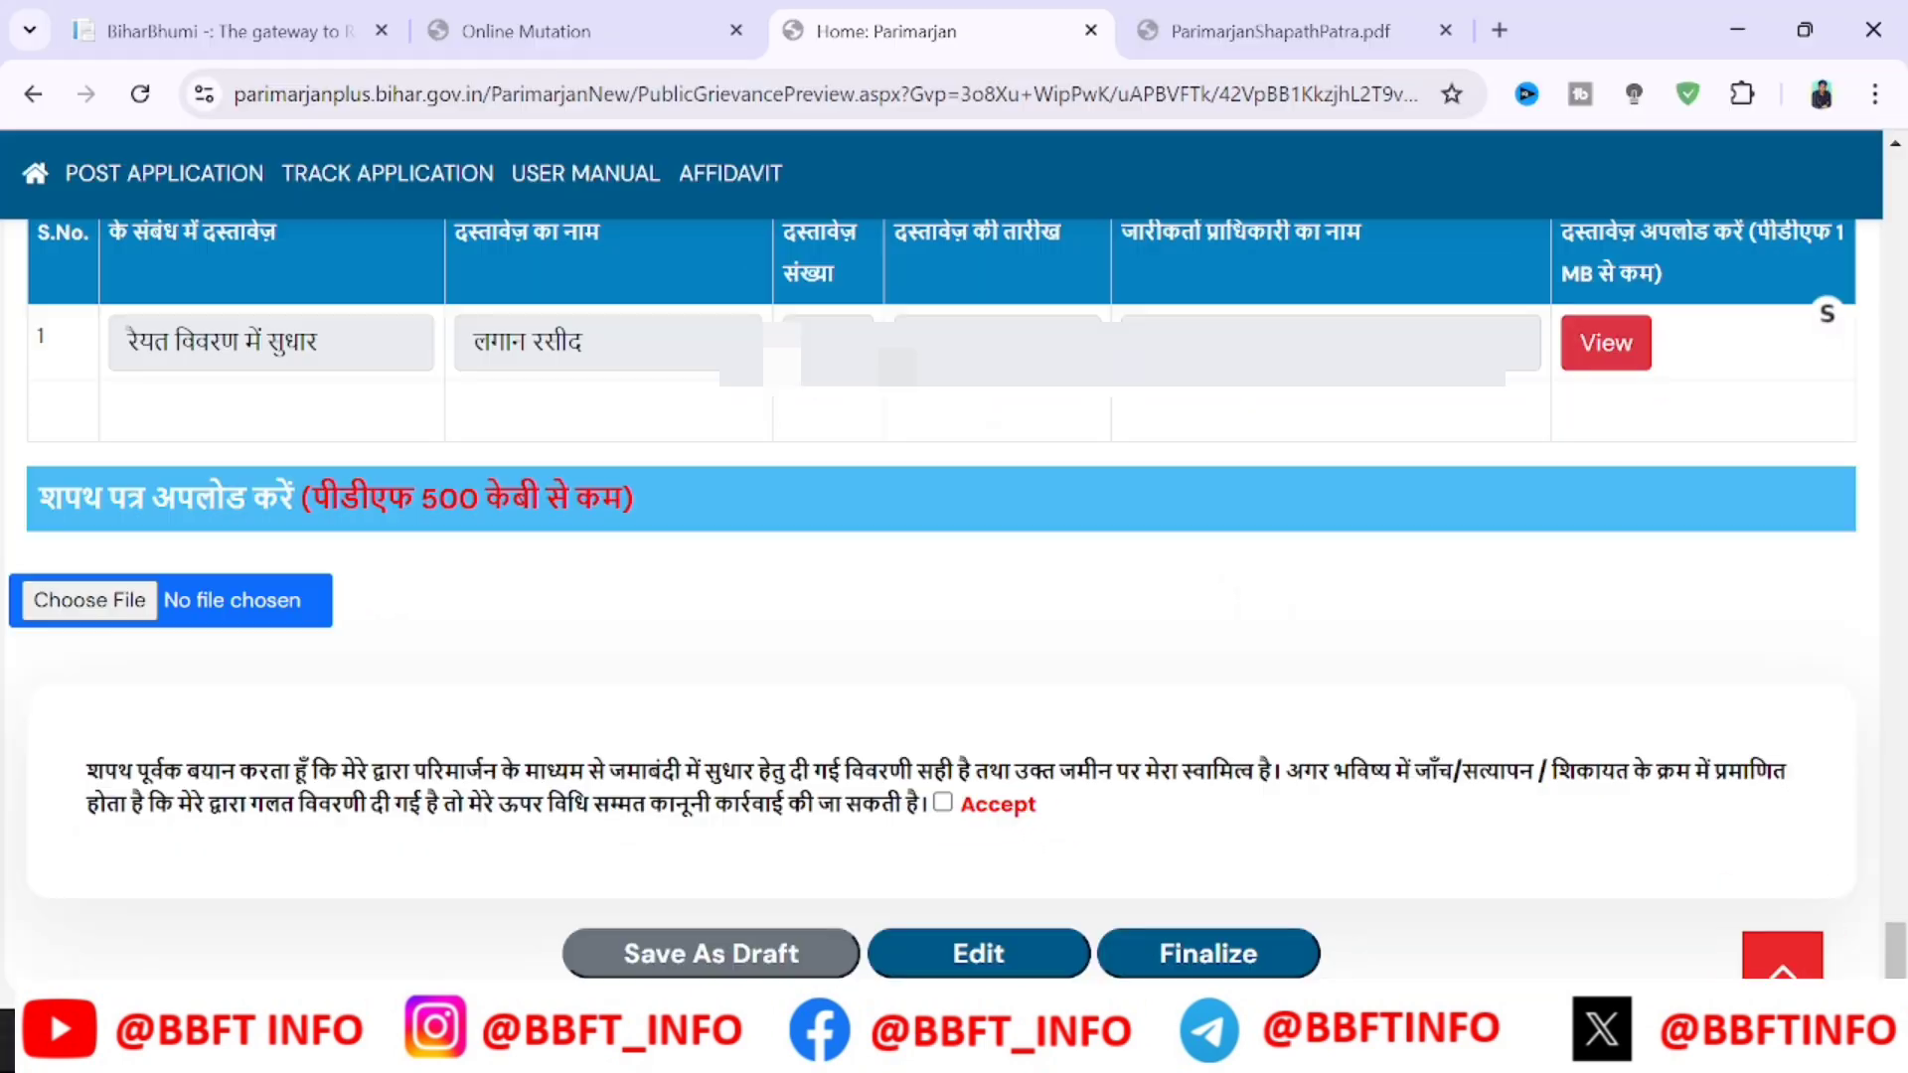
left_click_drag(39, 498, 301, 499)
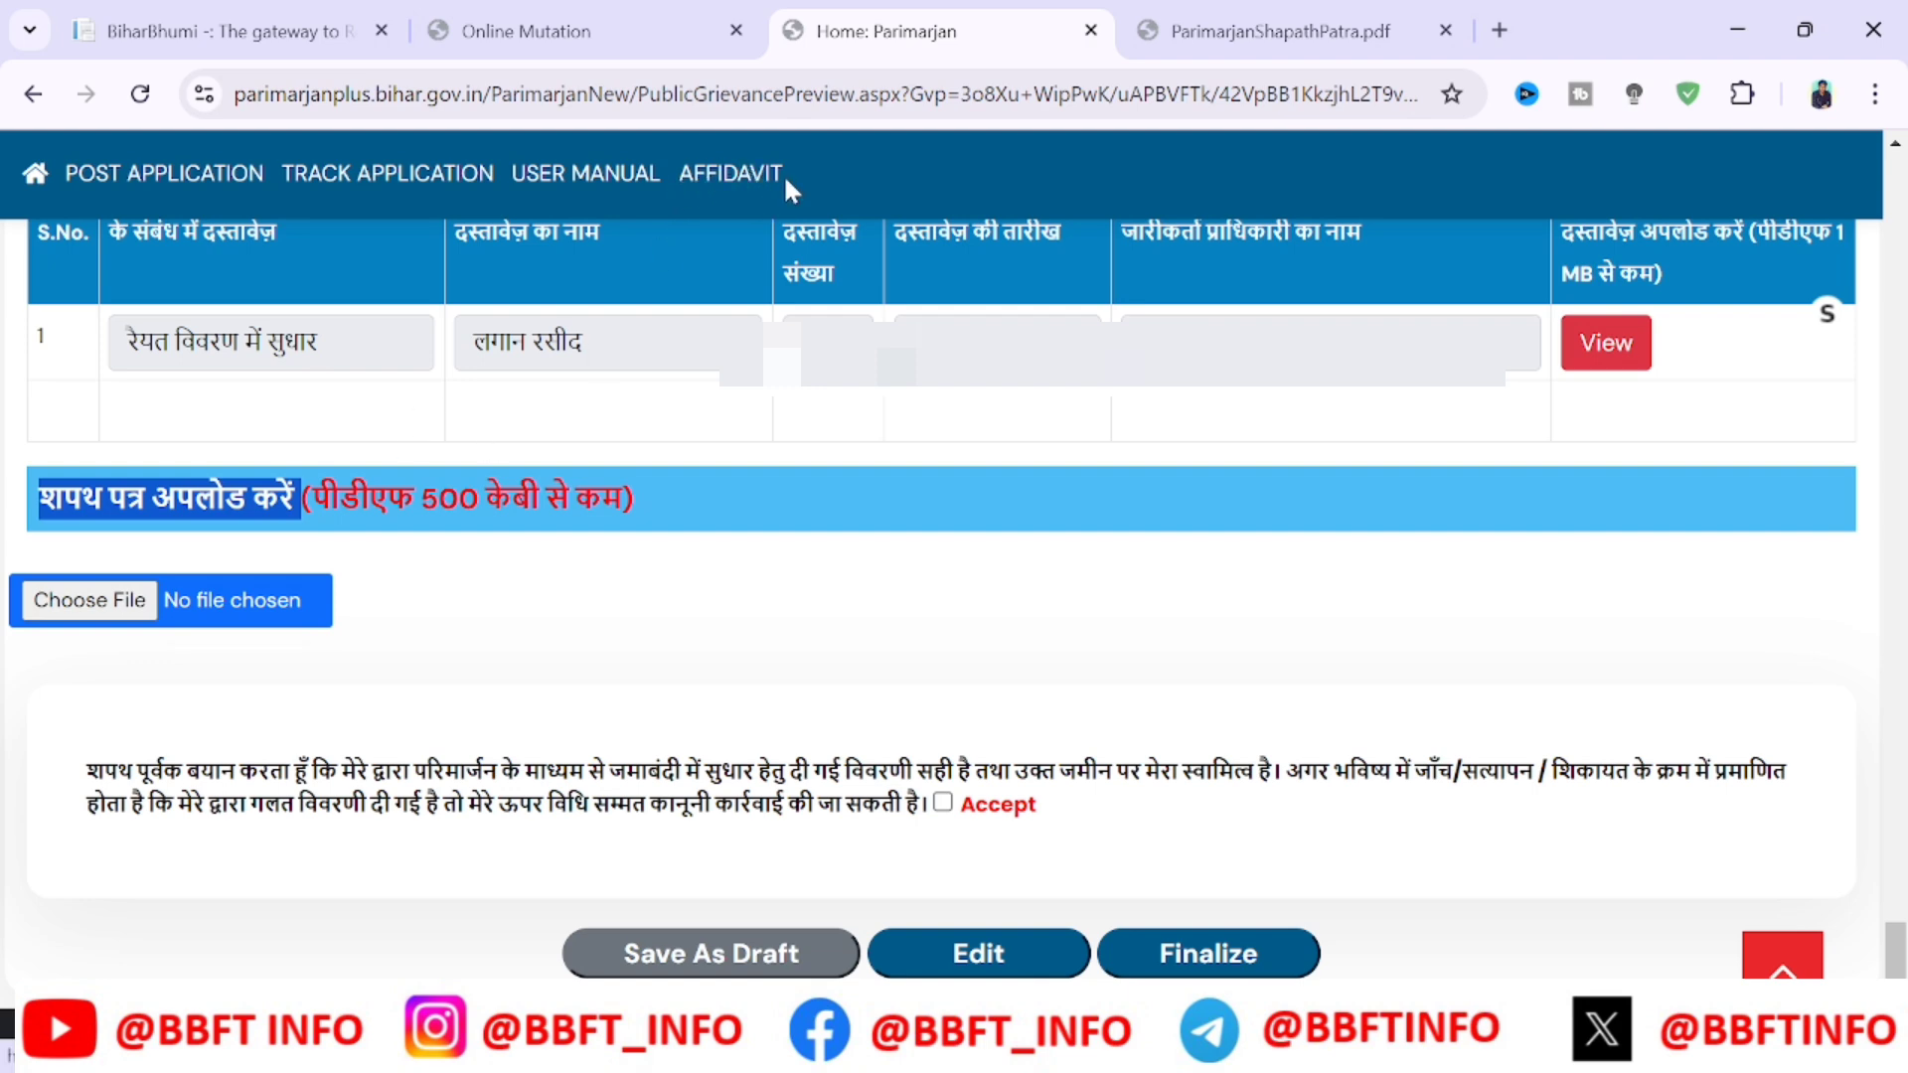
Step: Switch to the ParimarjanShapathPatra.pdf tab to view the blank affidavit form
left_click(1206, 2)
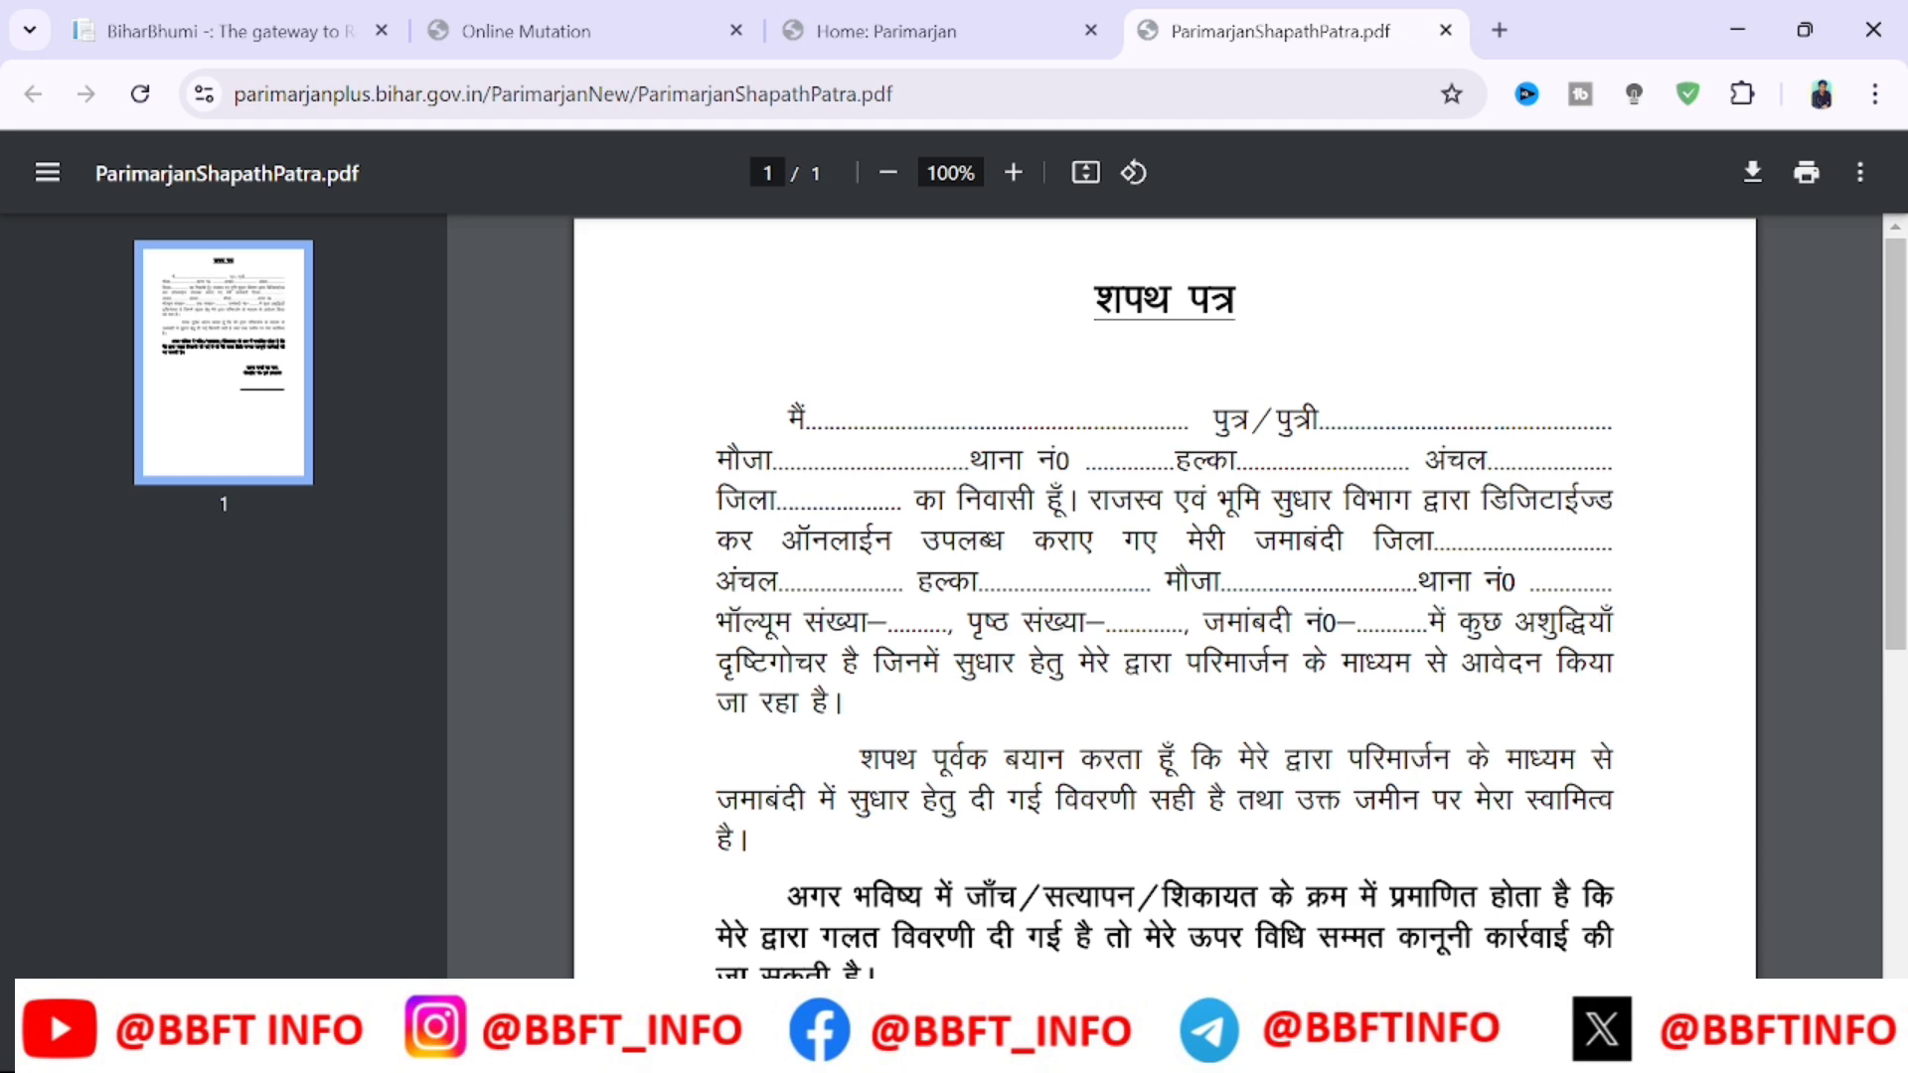
Step: Scroll through the affidavit form to its signature block, then return to the Parimarjan preview
scroll(1163, 596, "down", 1)
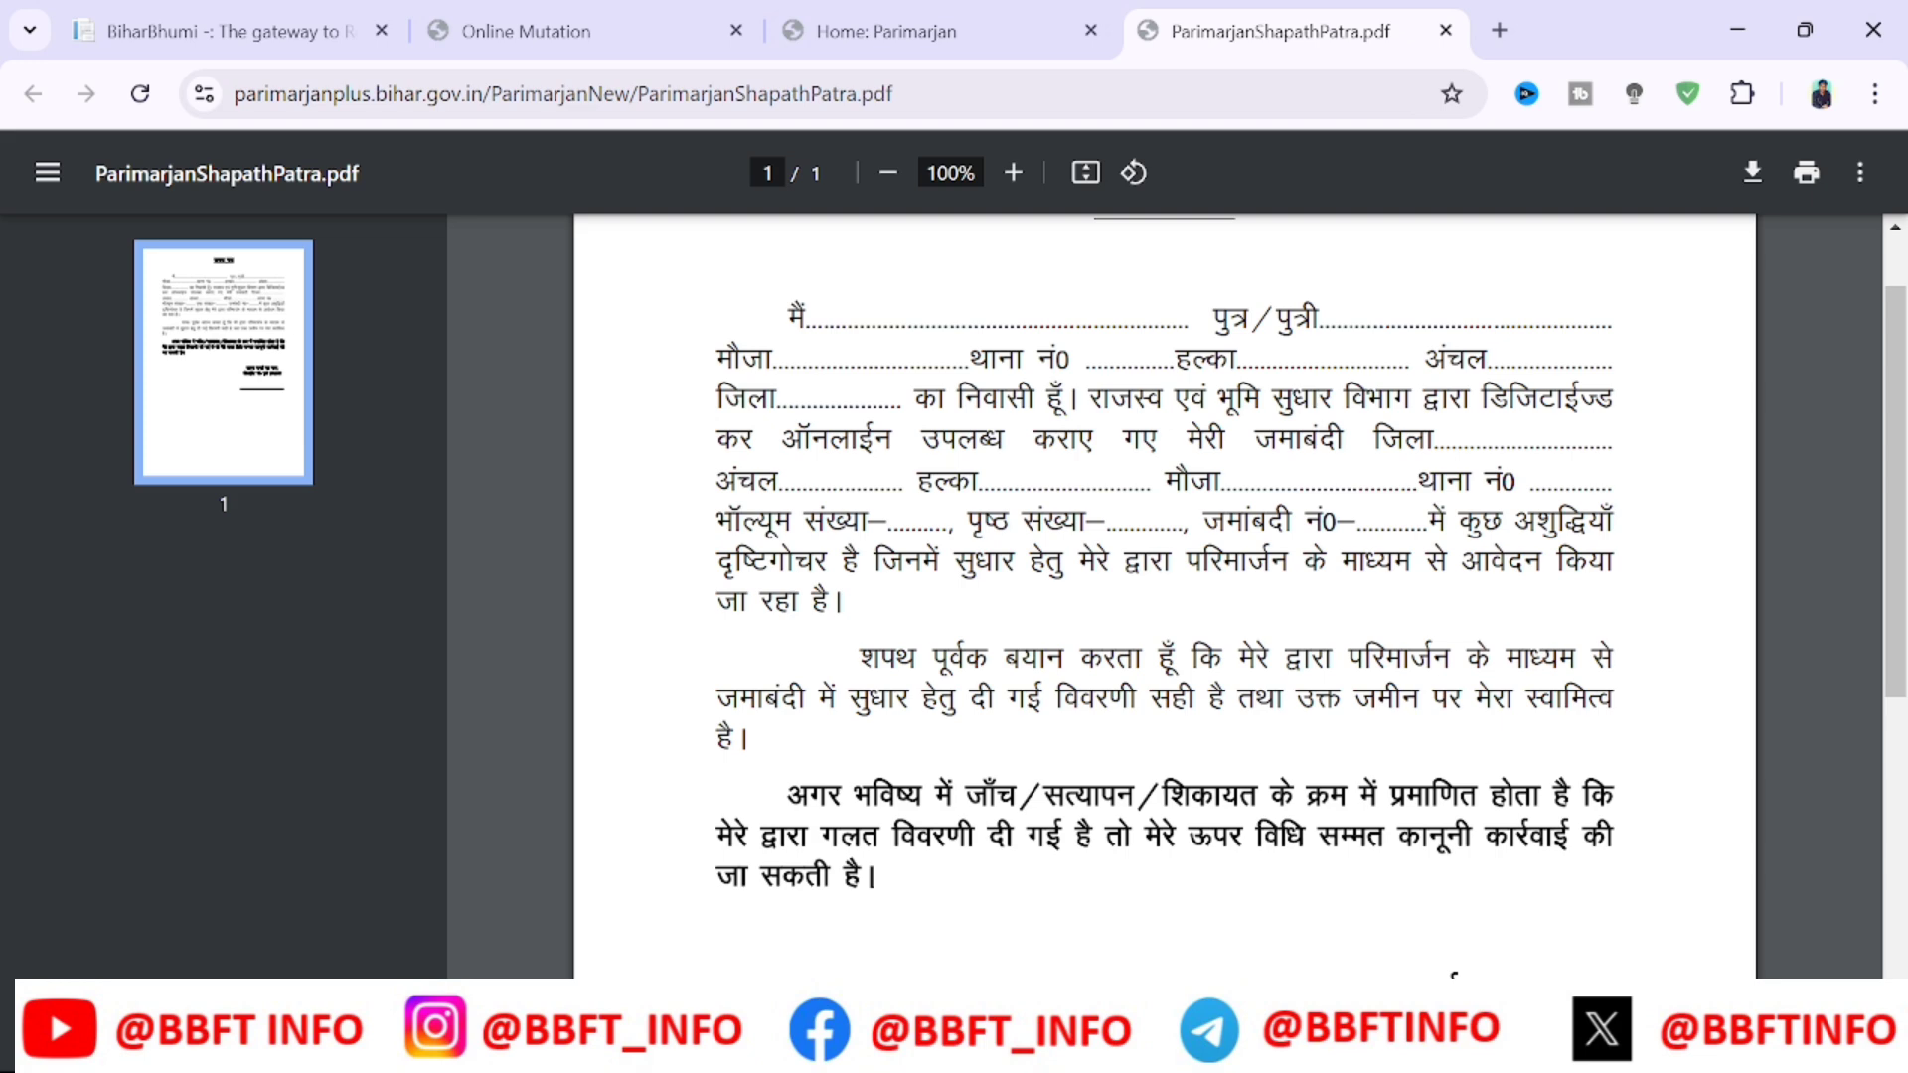
scroll(1431, 720, "down", 4)
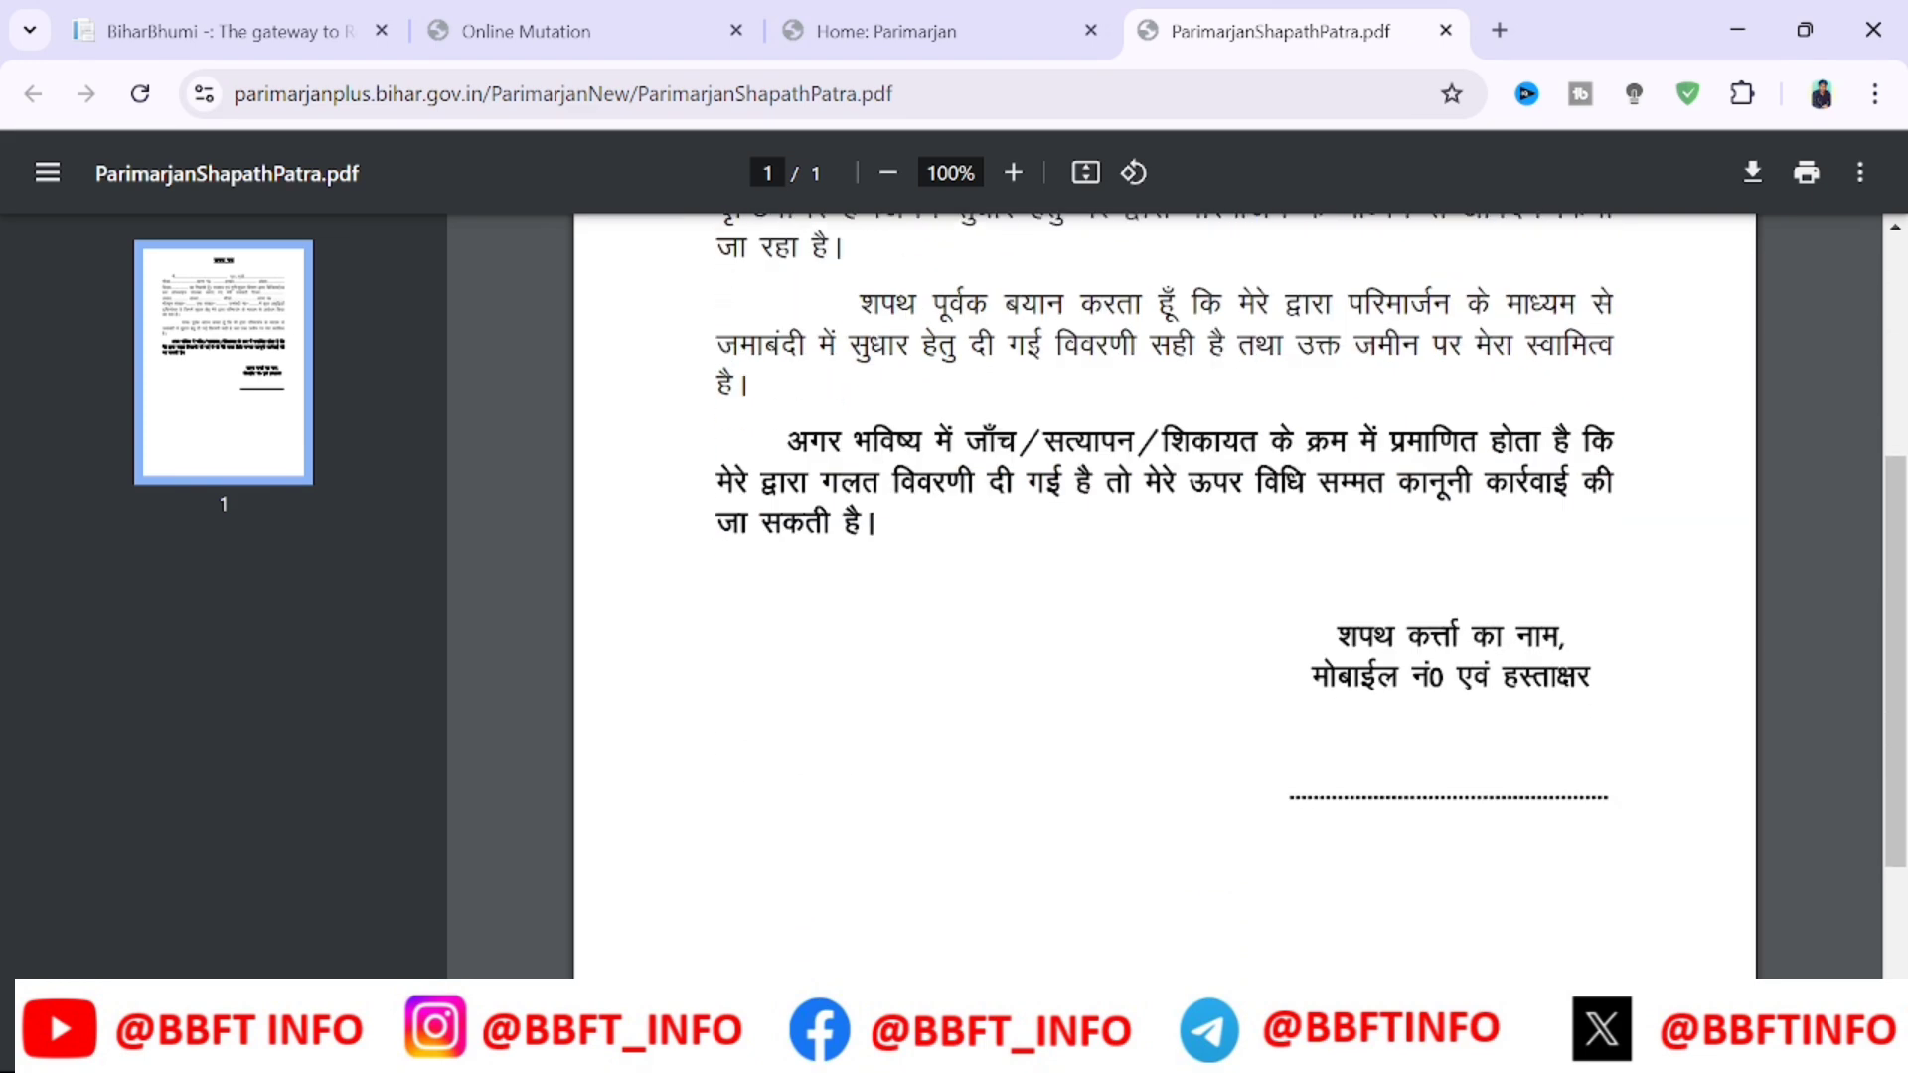
scroll(1162, 596, "down", 3)
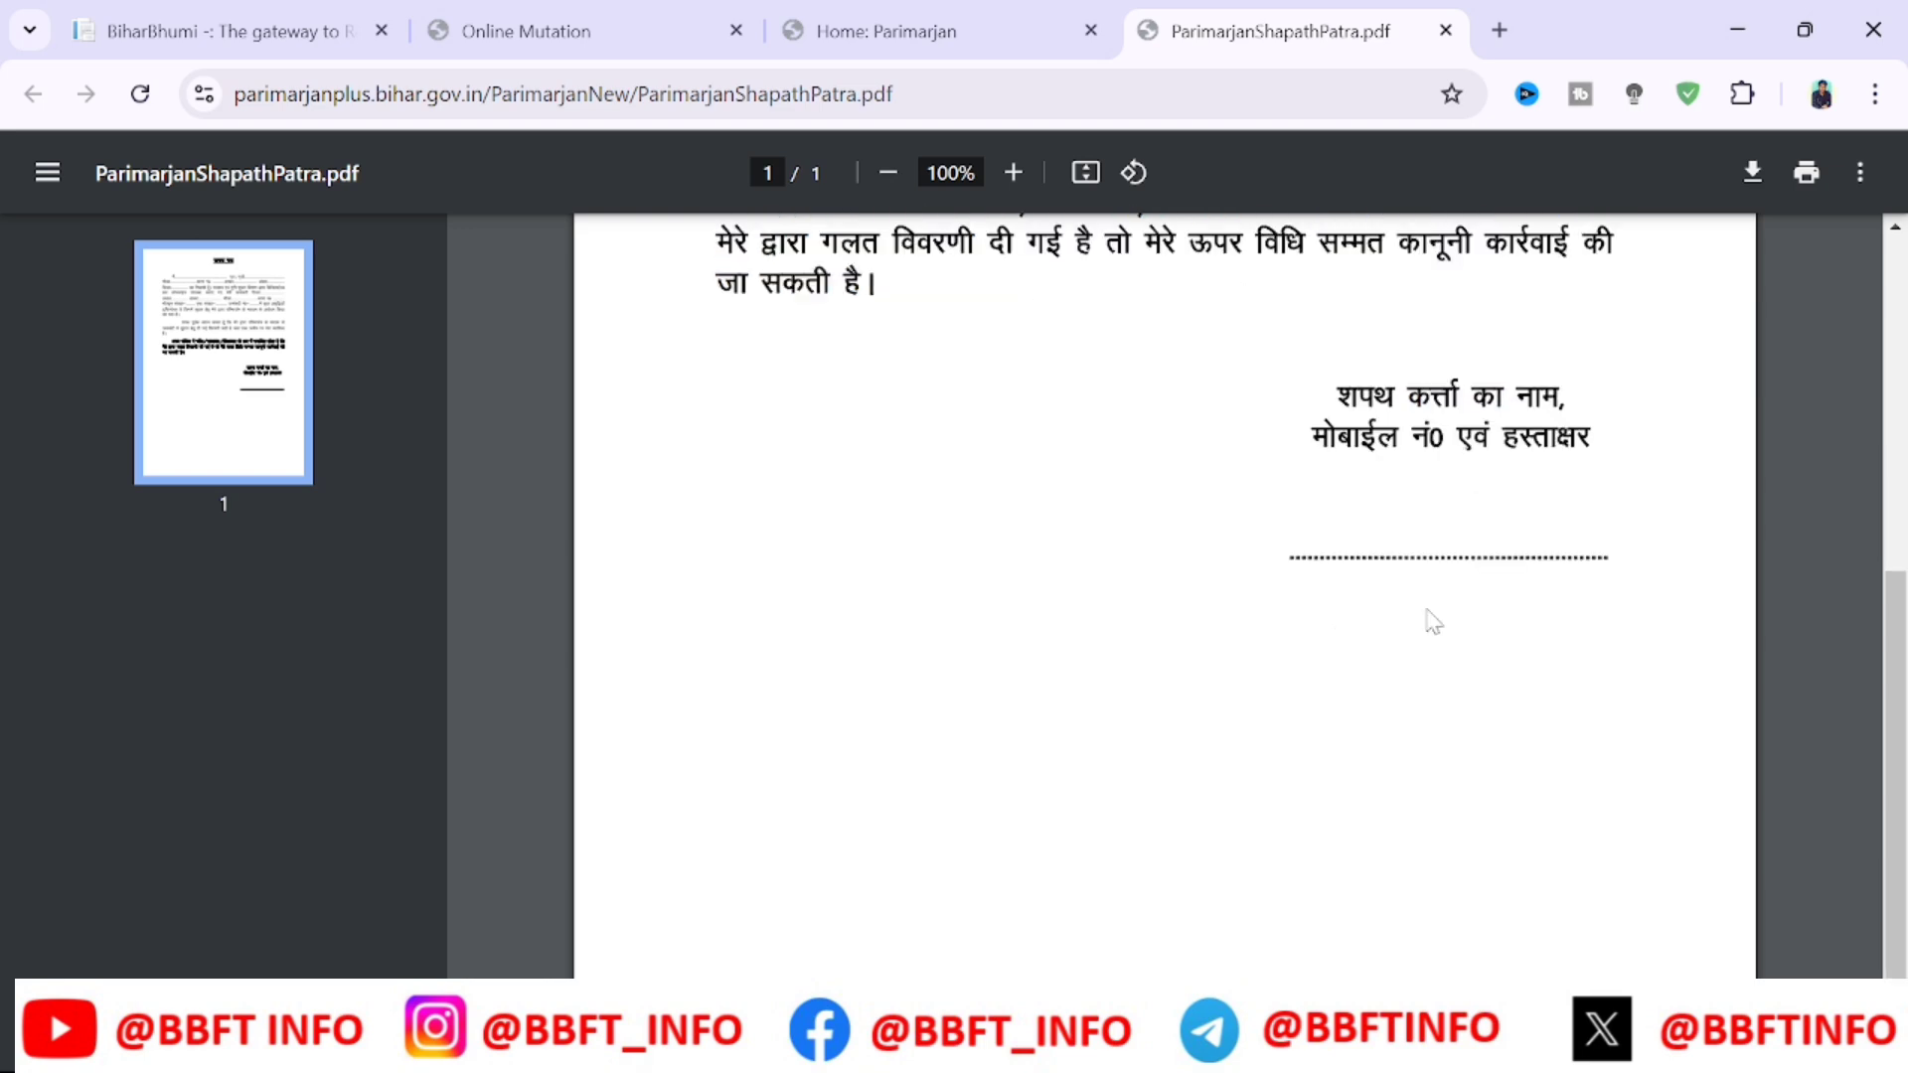
scroll(1431, 621, "up", 5)
scroll(1162, 597, "up", 3)
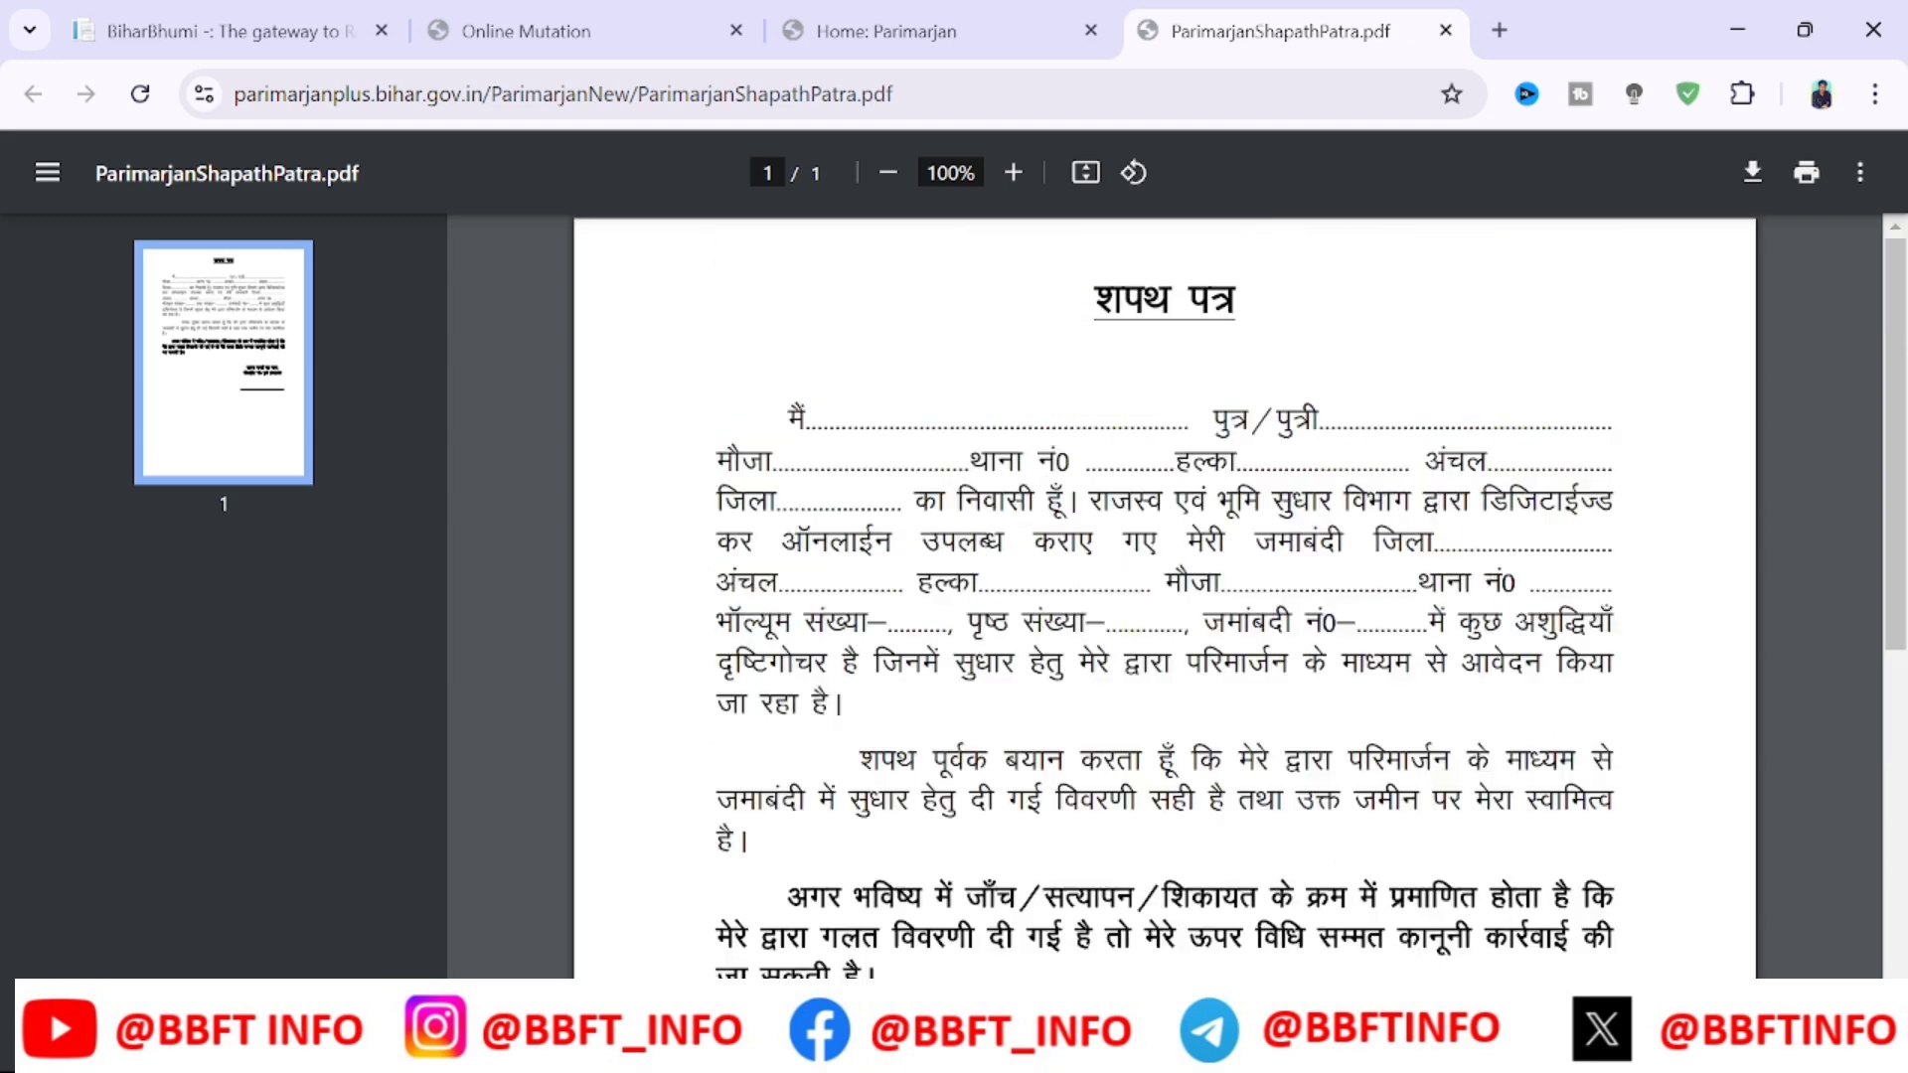
left_click(900, 35)
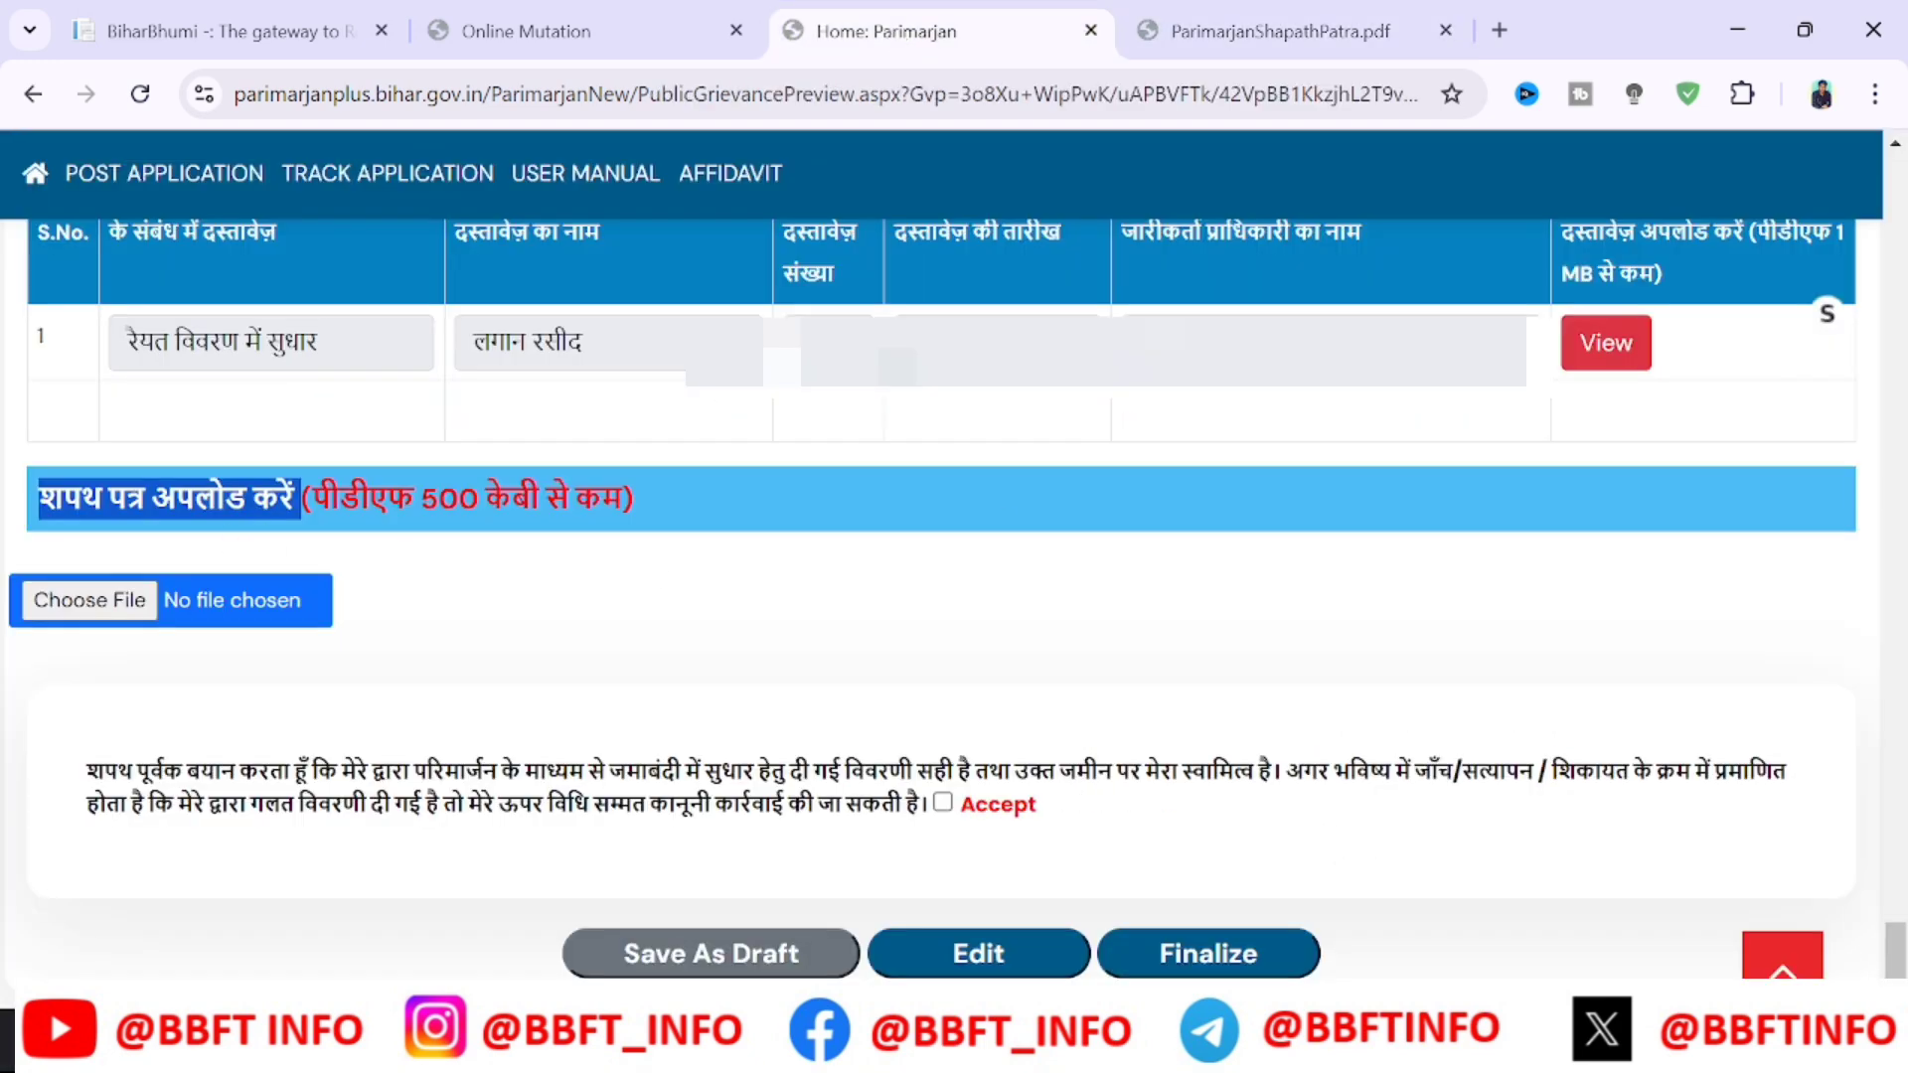
Step: Attach the csc jamabandi PDF as the affidavit upload
left_click(123, 600)
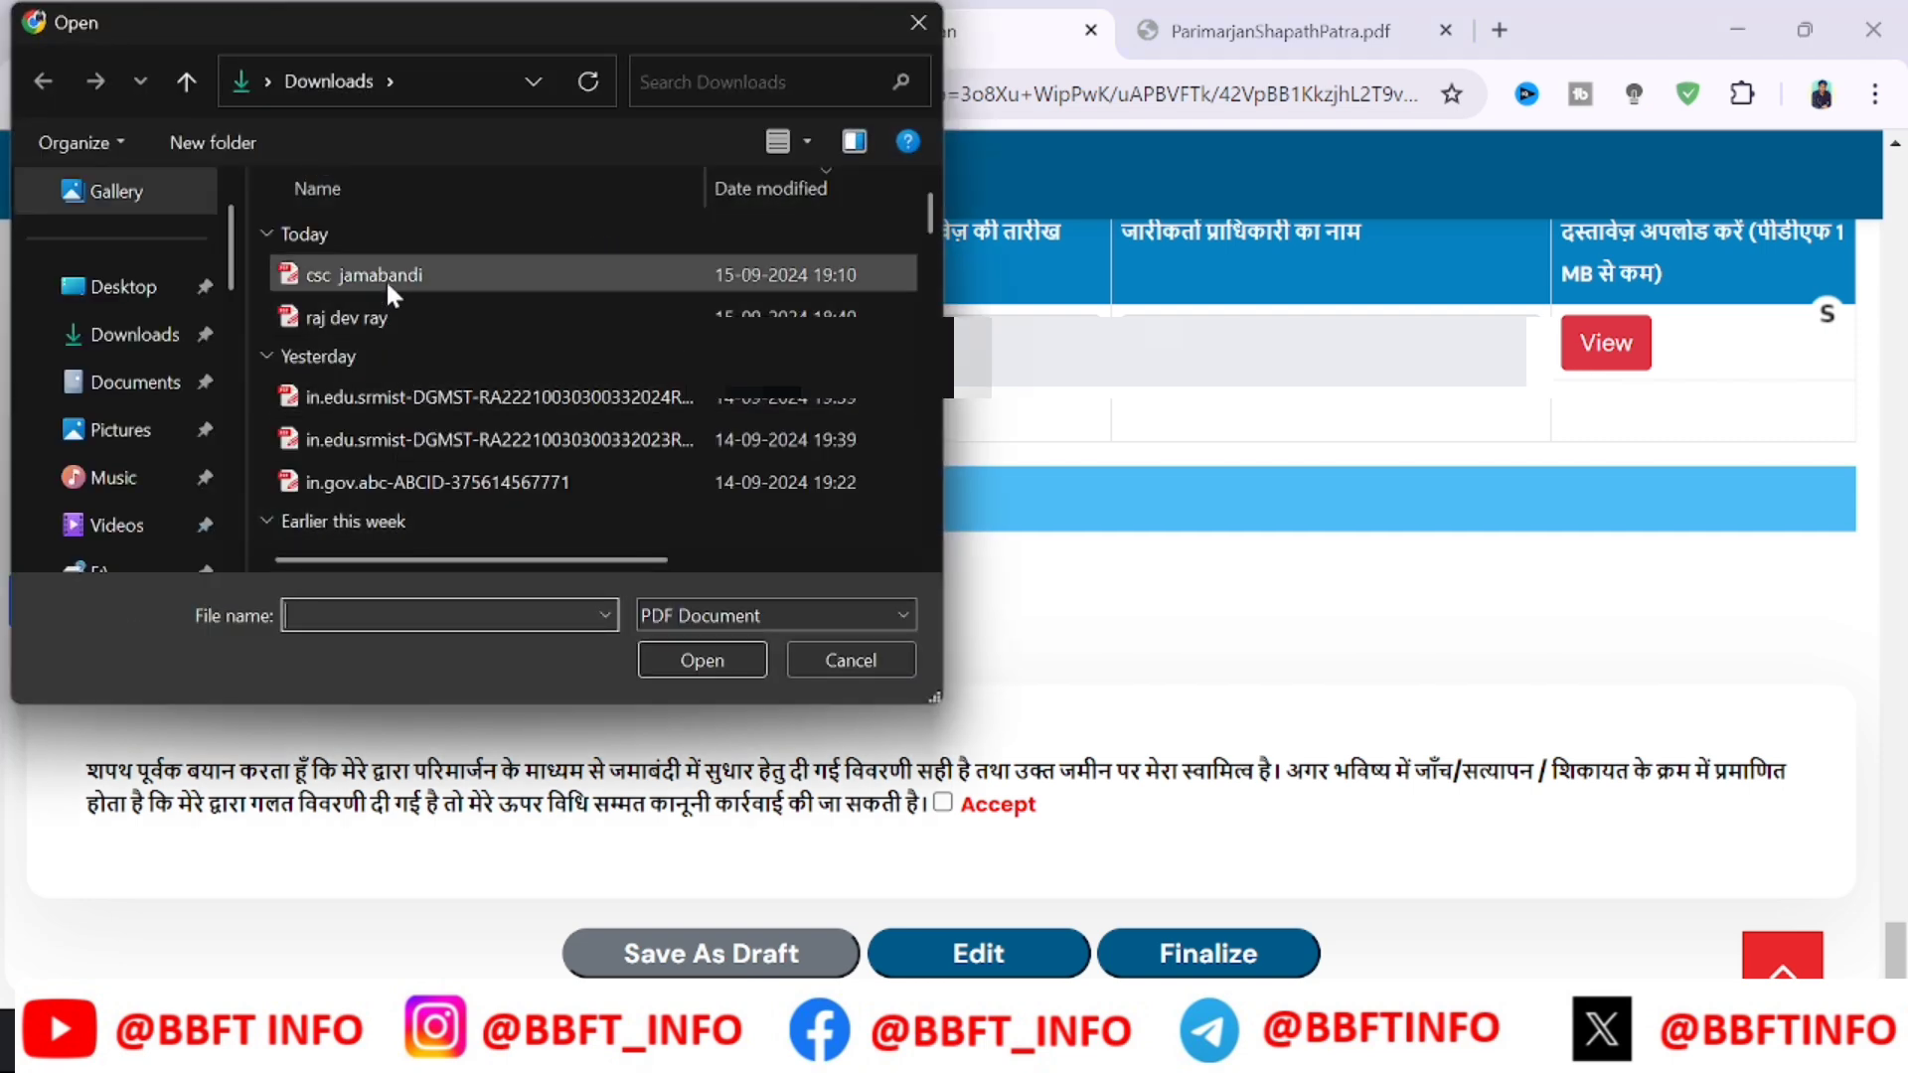
left_click(388, 284)
left_click(707, 648)
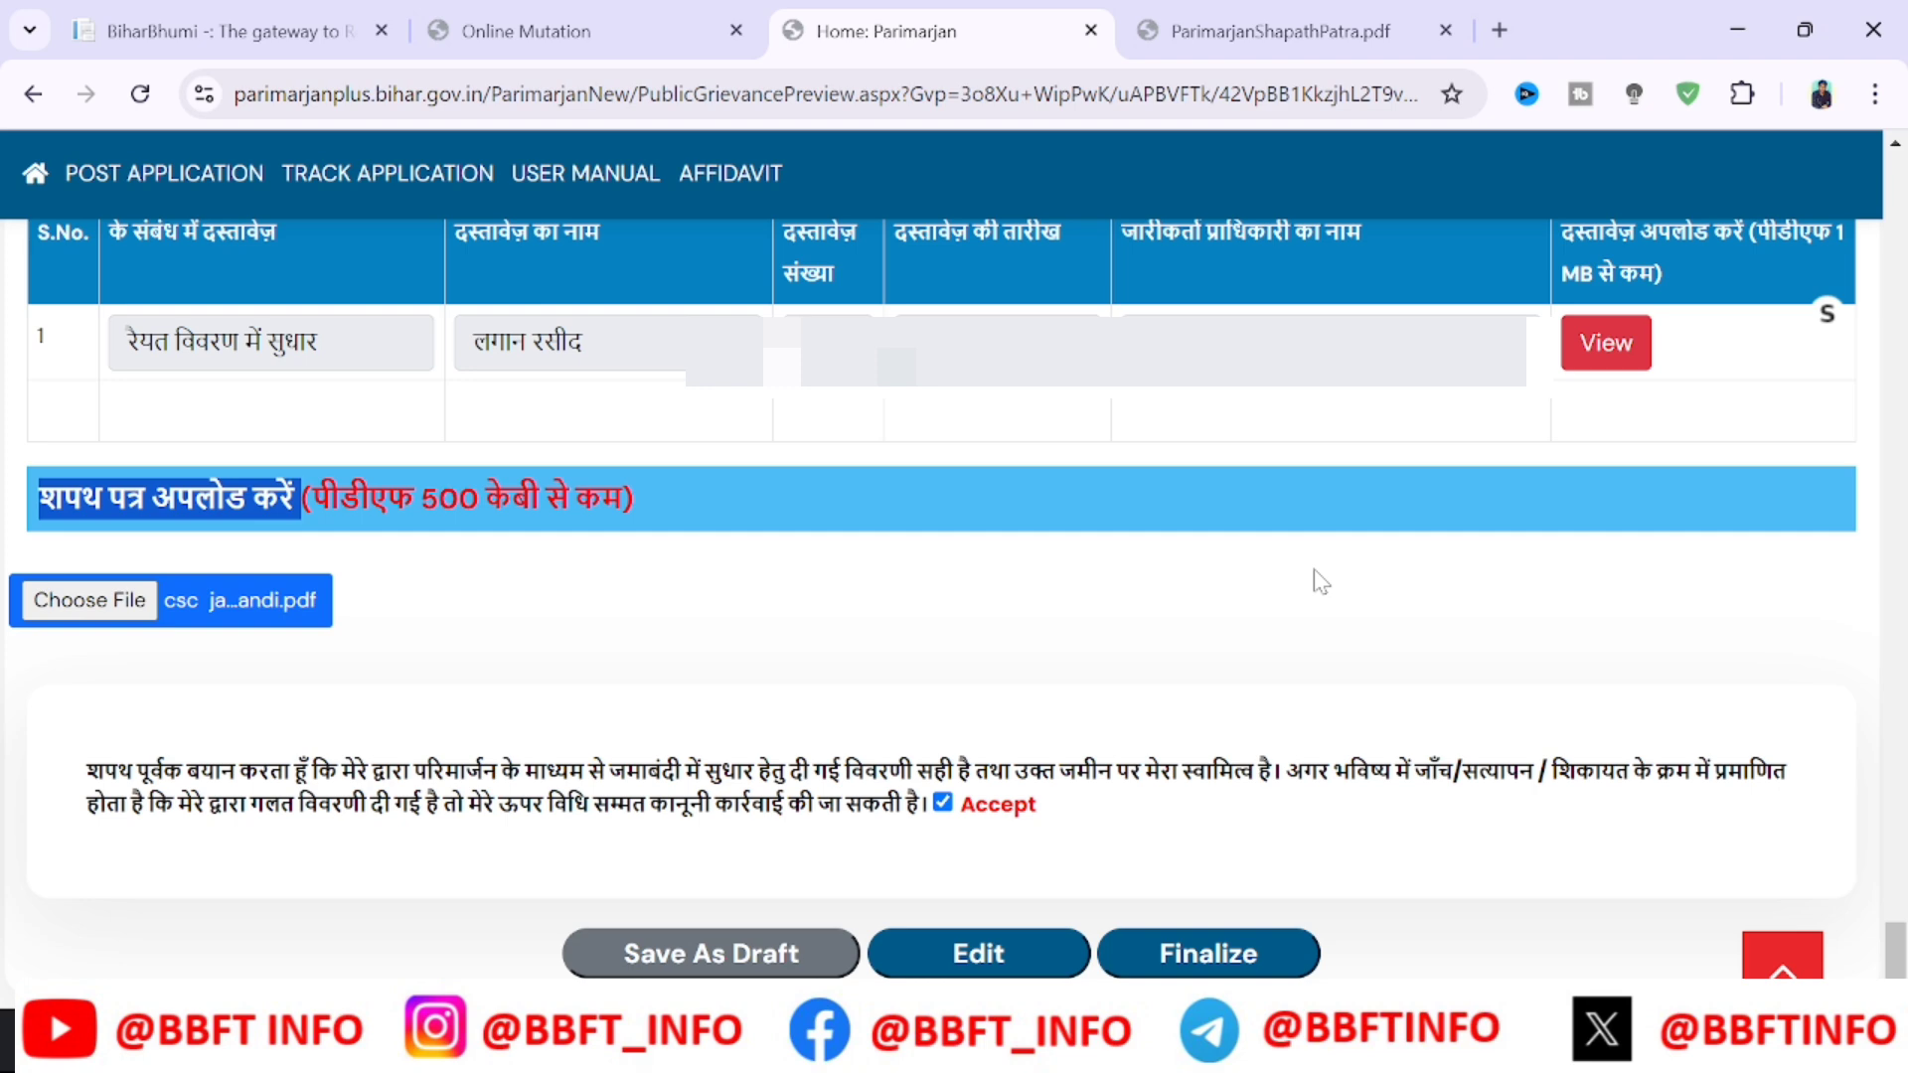
scroll(1314, 576, "up", 5)
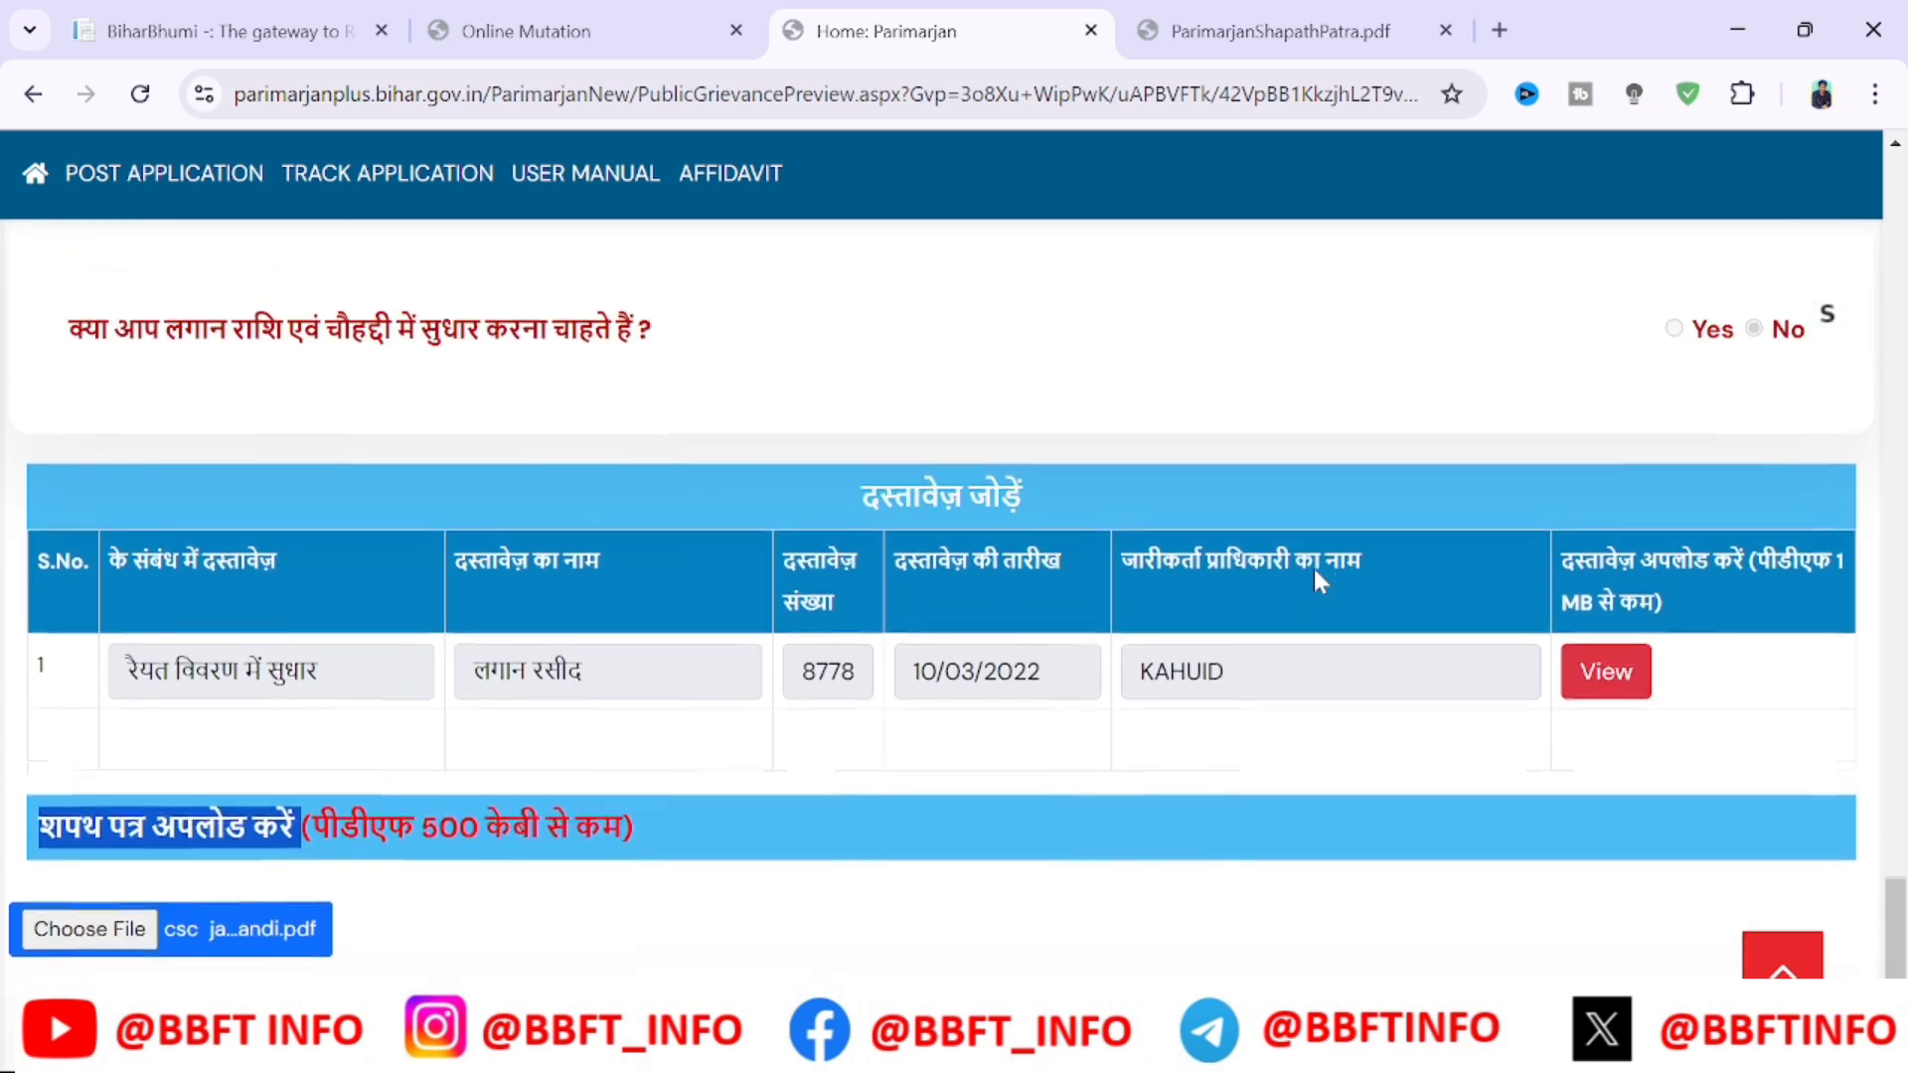
scroll(1313, 576, "down", 2)
scroll(1314, 576, "down", 3)
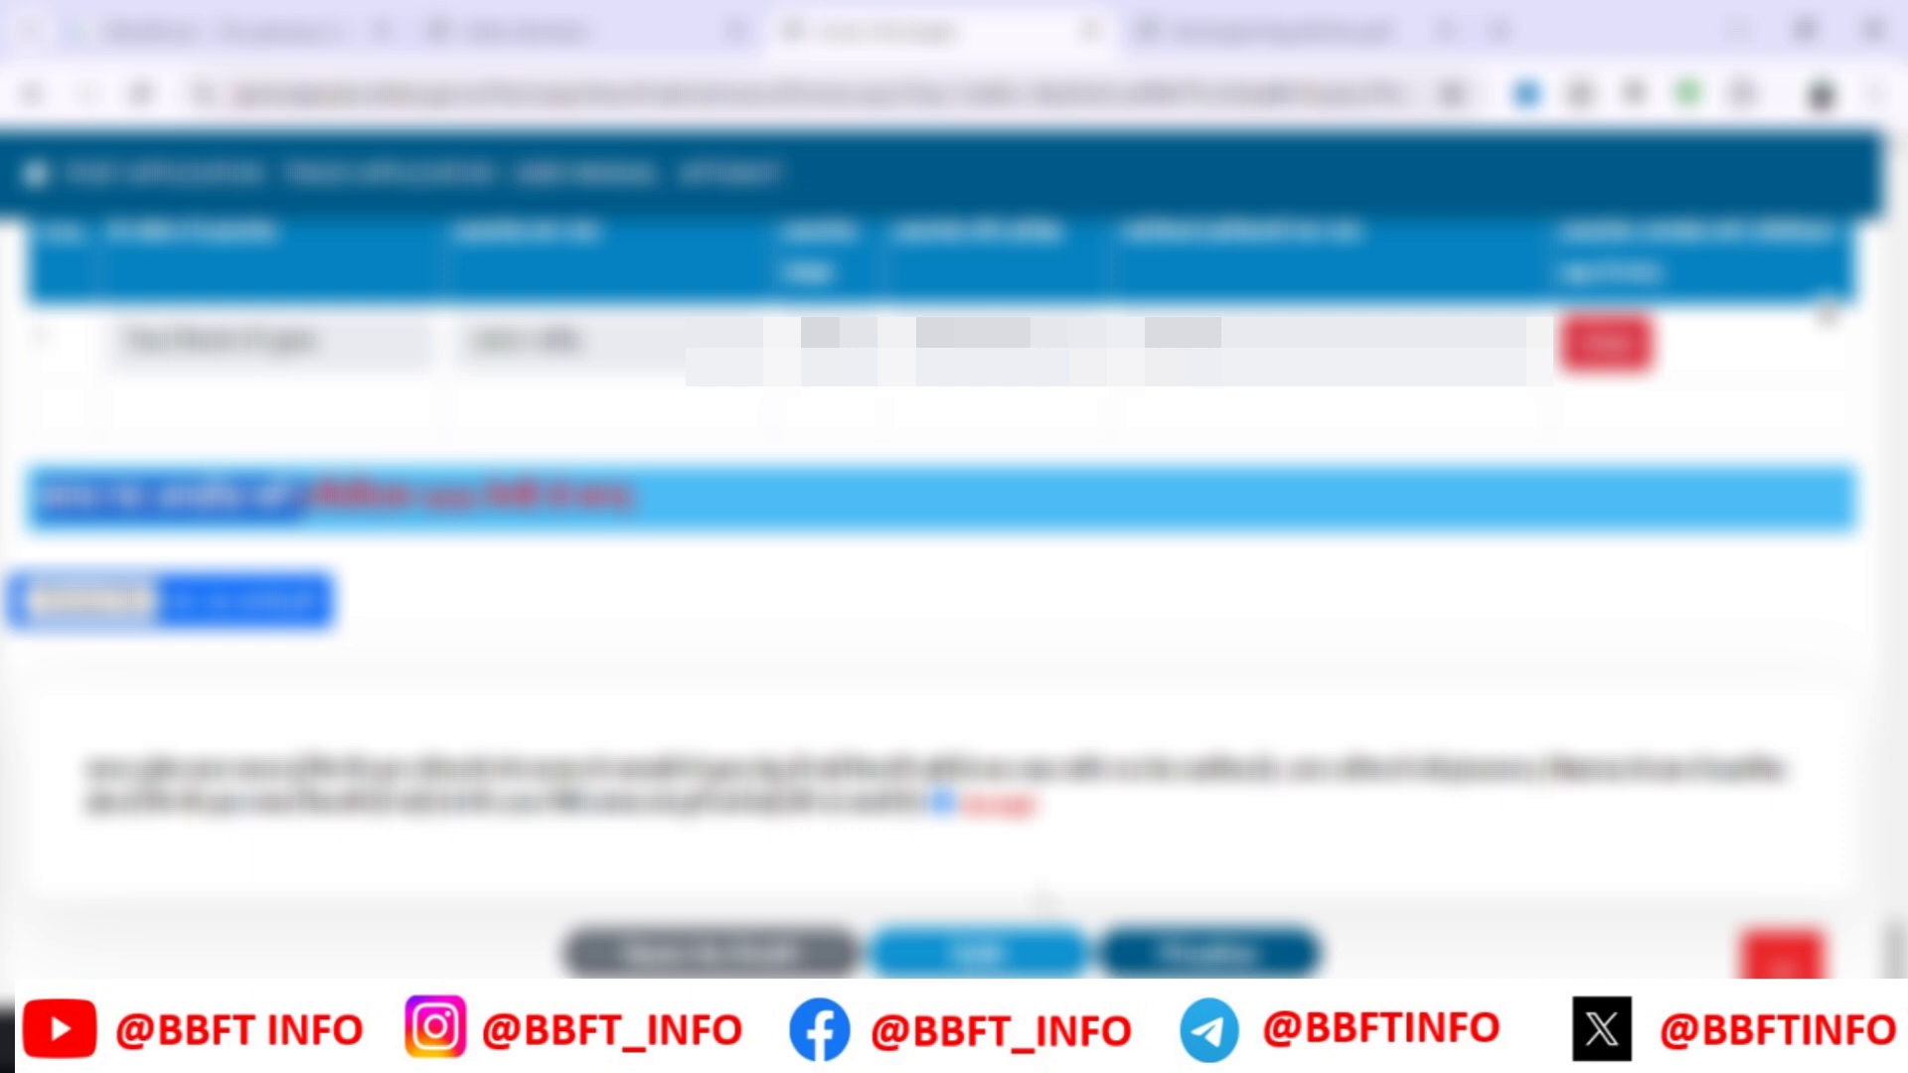
scroll(1190, 719, "up", 7)
scroll(1190, 719, "up", 10)
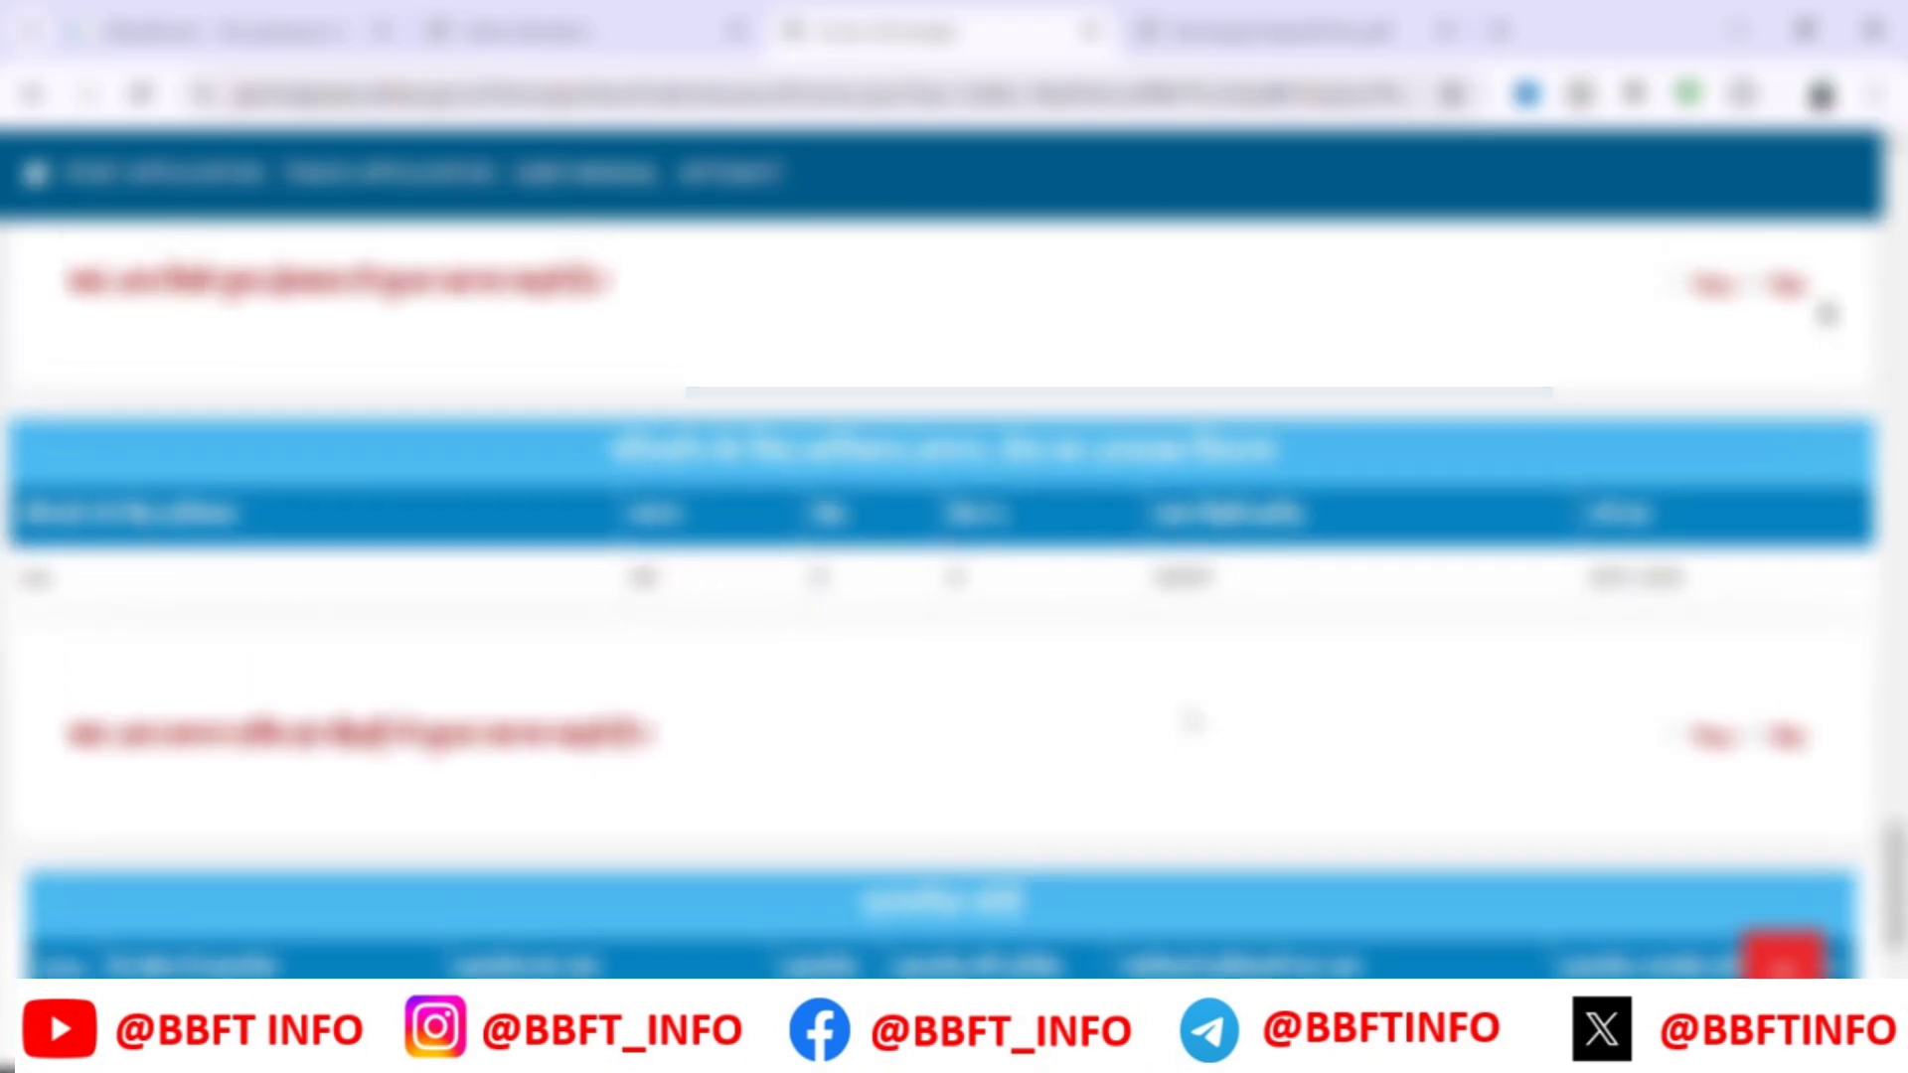
scroll(1190, 719, "up", 8)
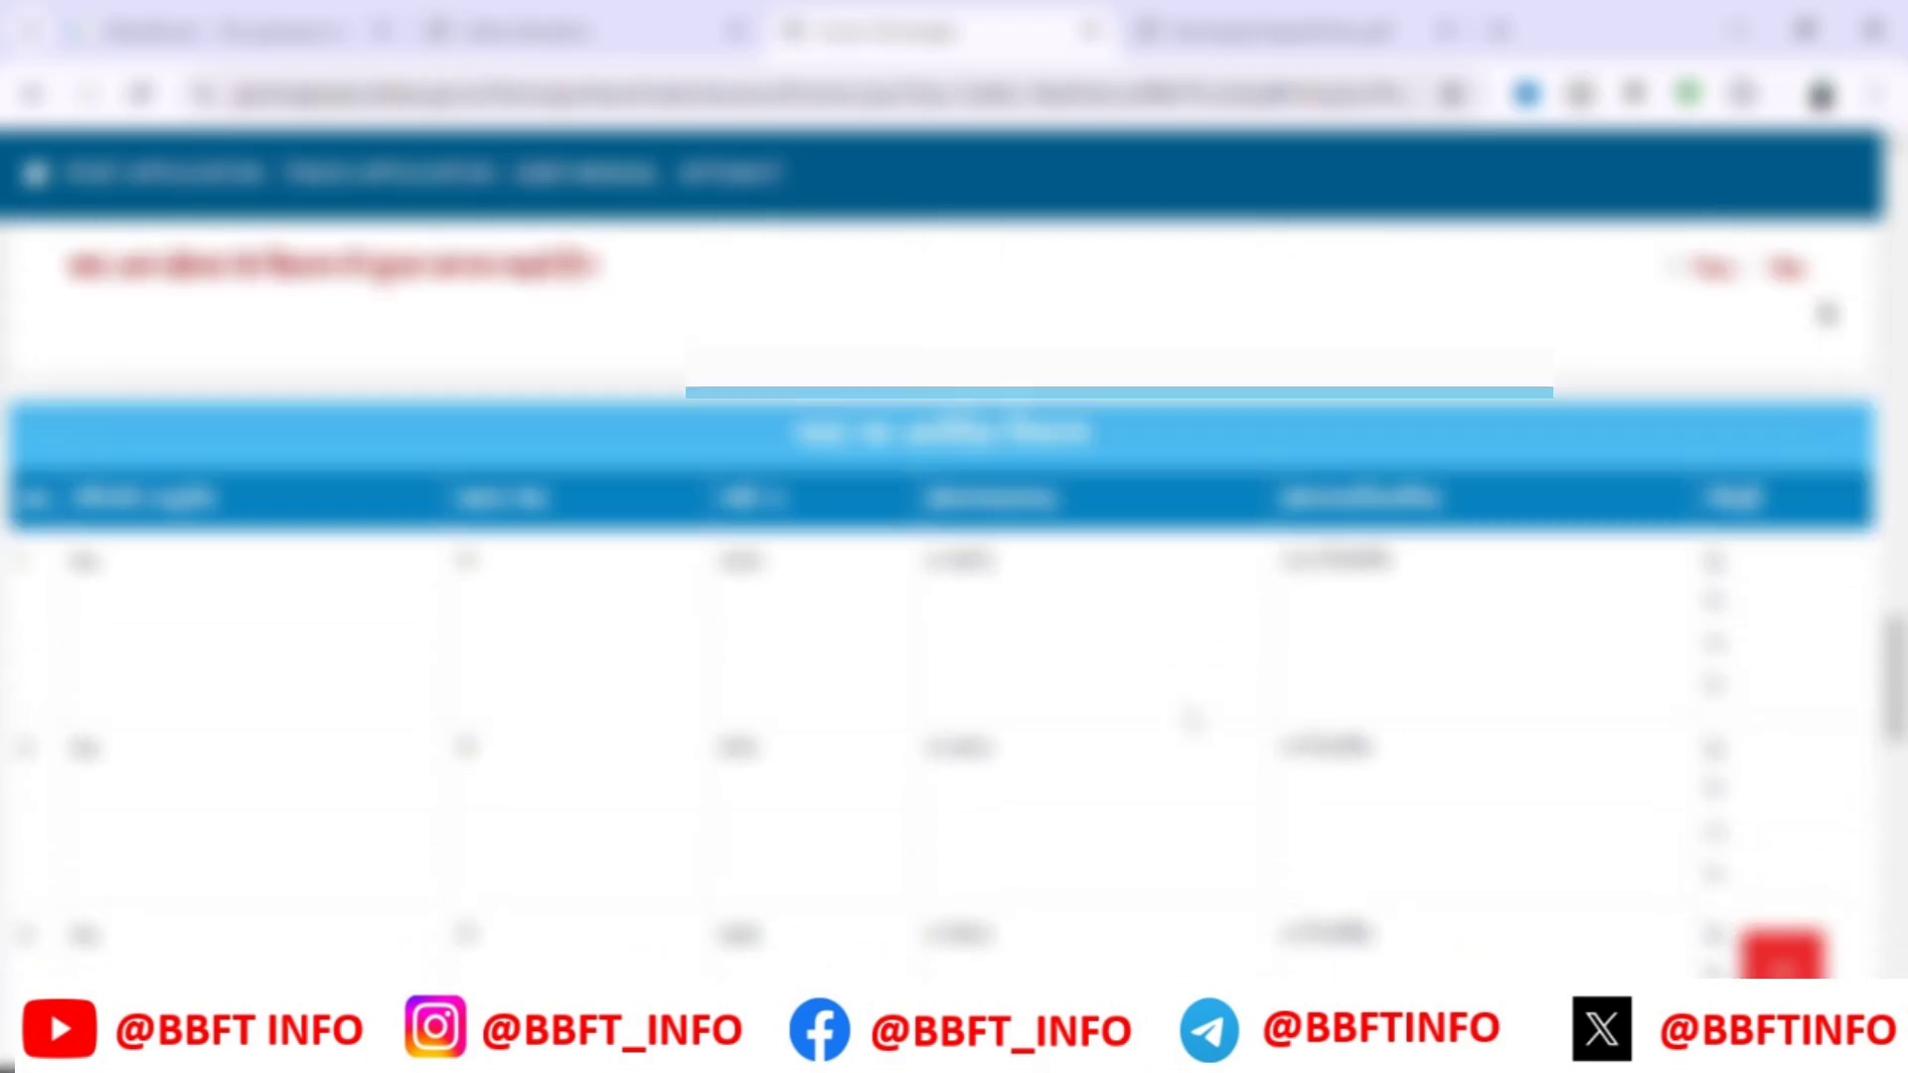
scroll(1190, 719, "down", 15)
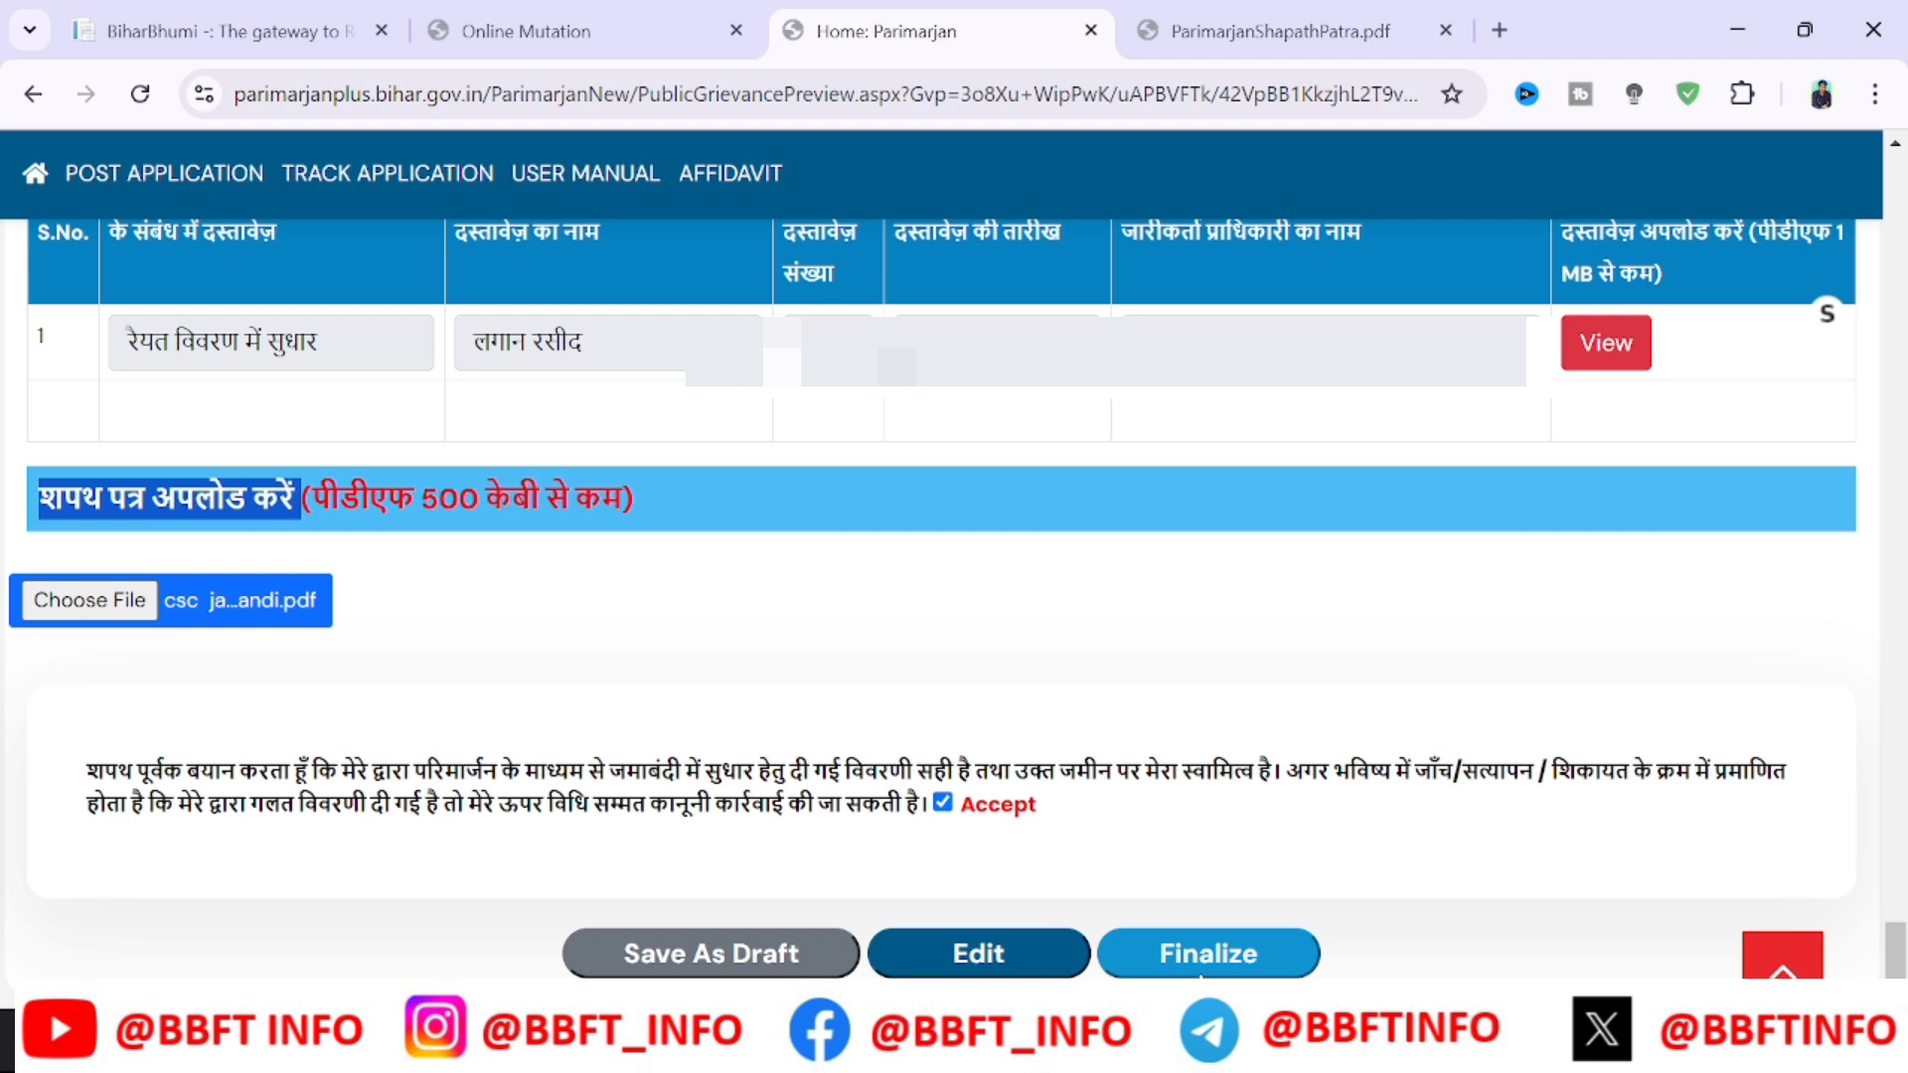
Step: Open the Track Application page and put the cursor in the आवेदन संख्या (application number) field
left_click(437, 189)
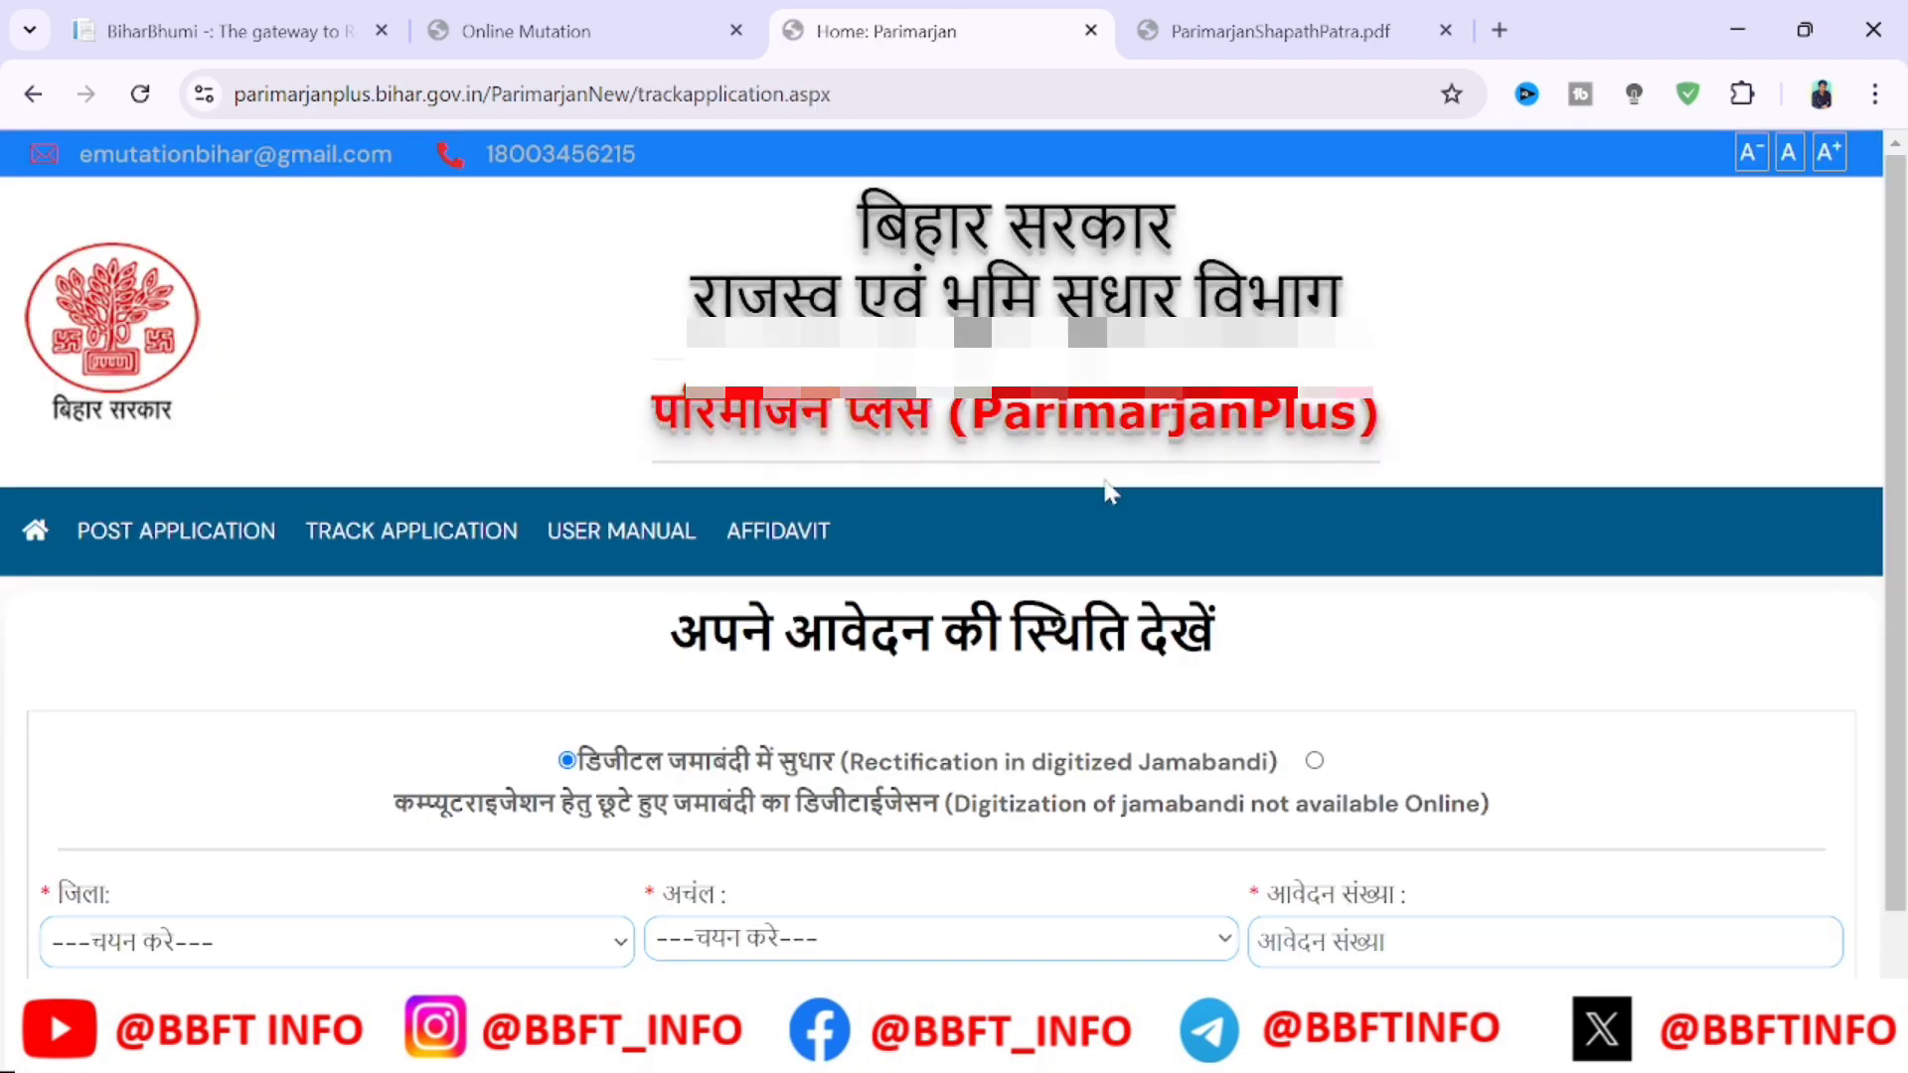
scroll(1282, 785, "down", 2)
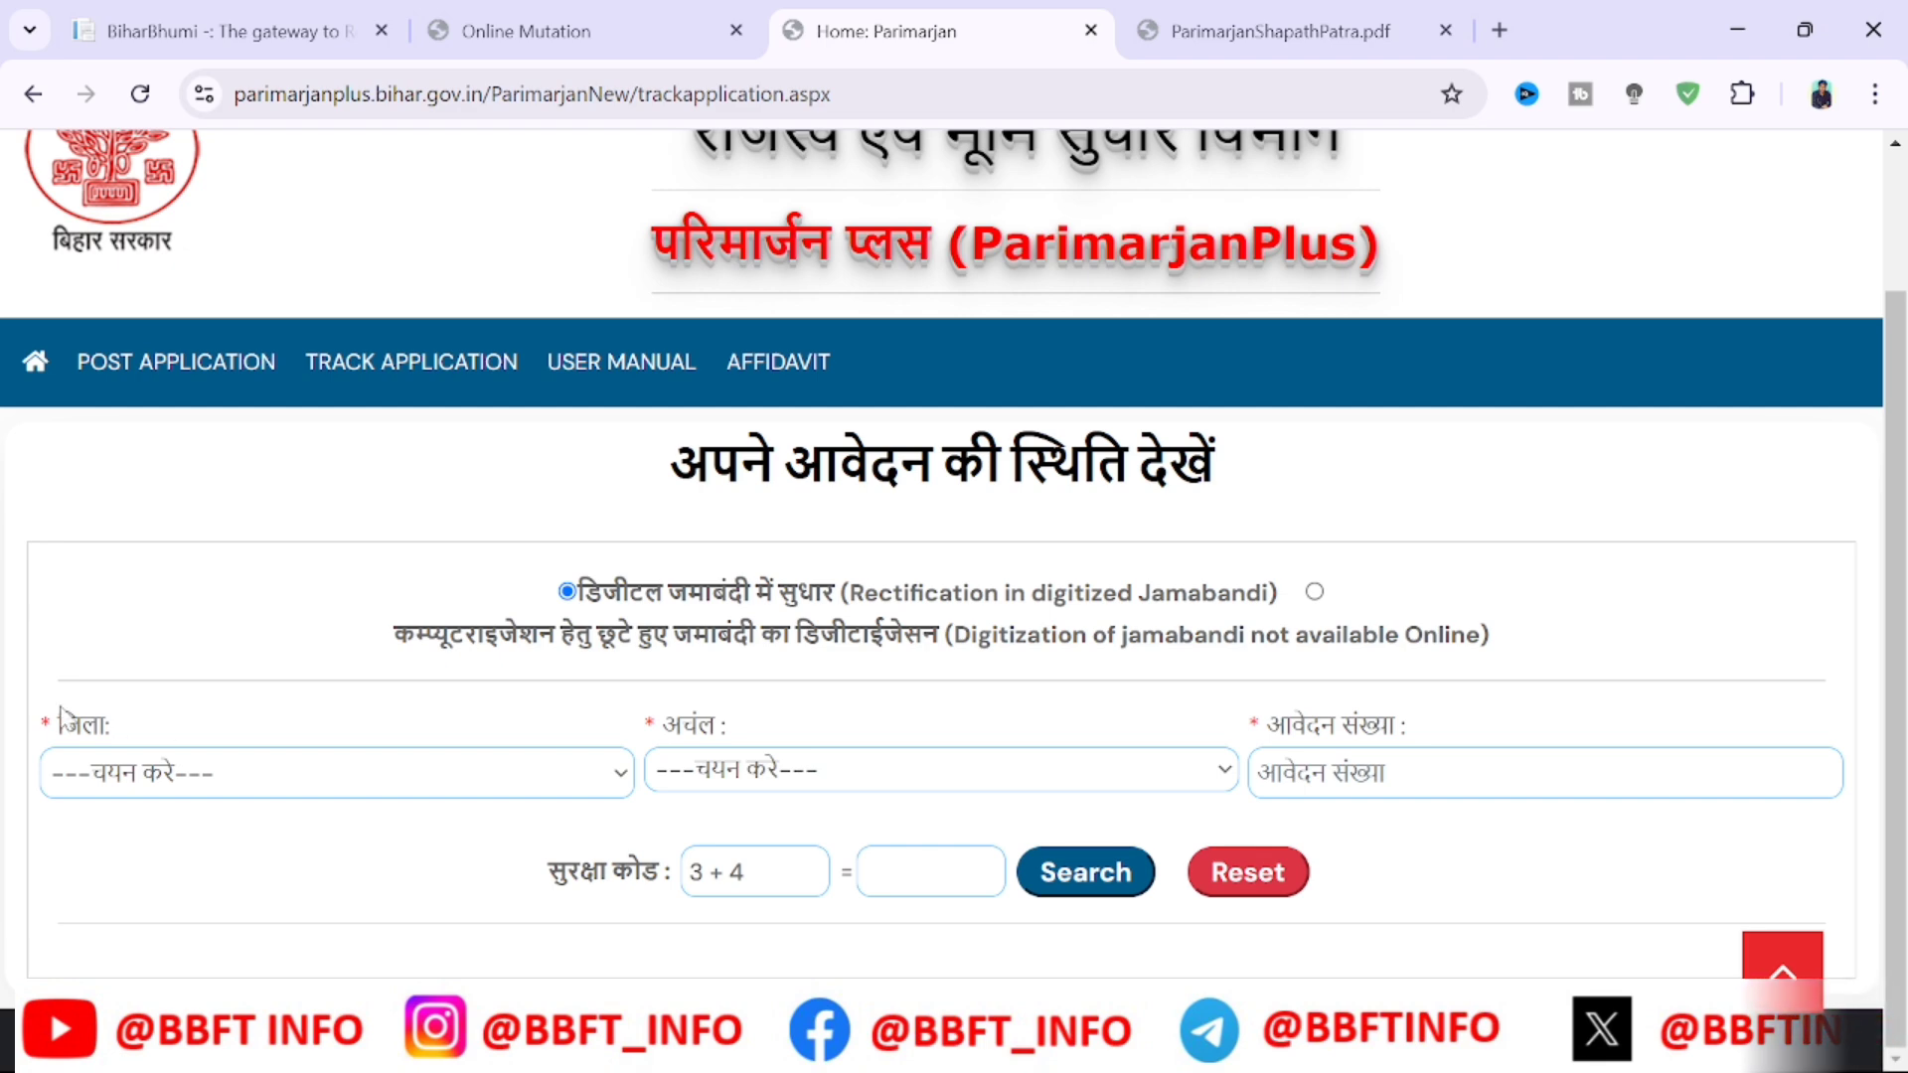
left_click_drag(59, 728, 422, 684)
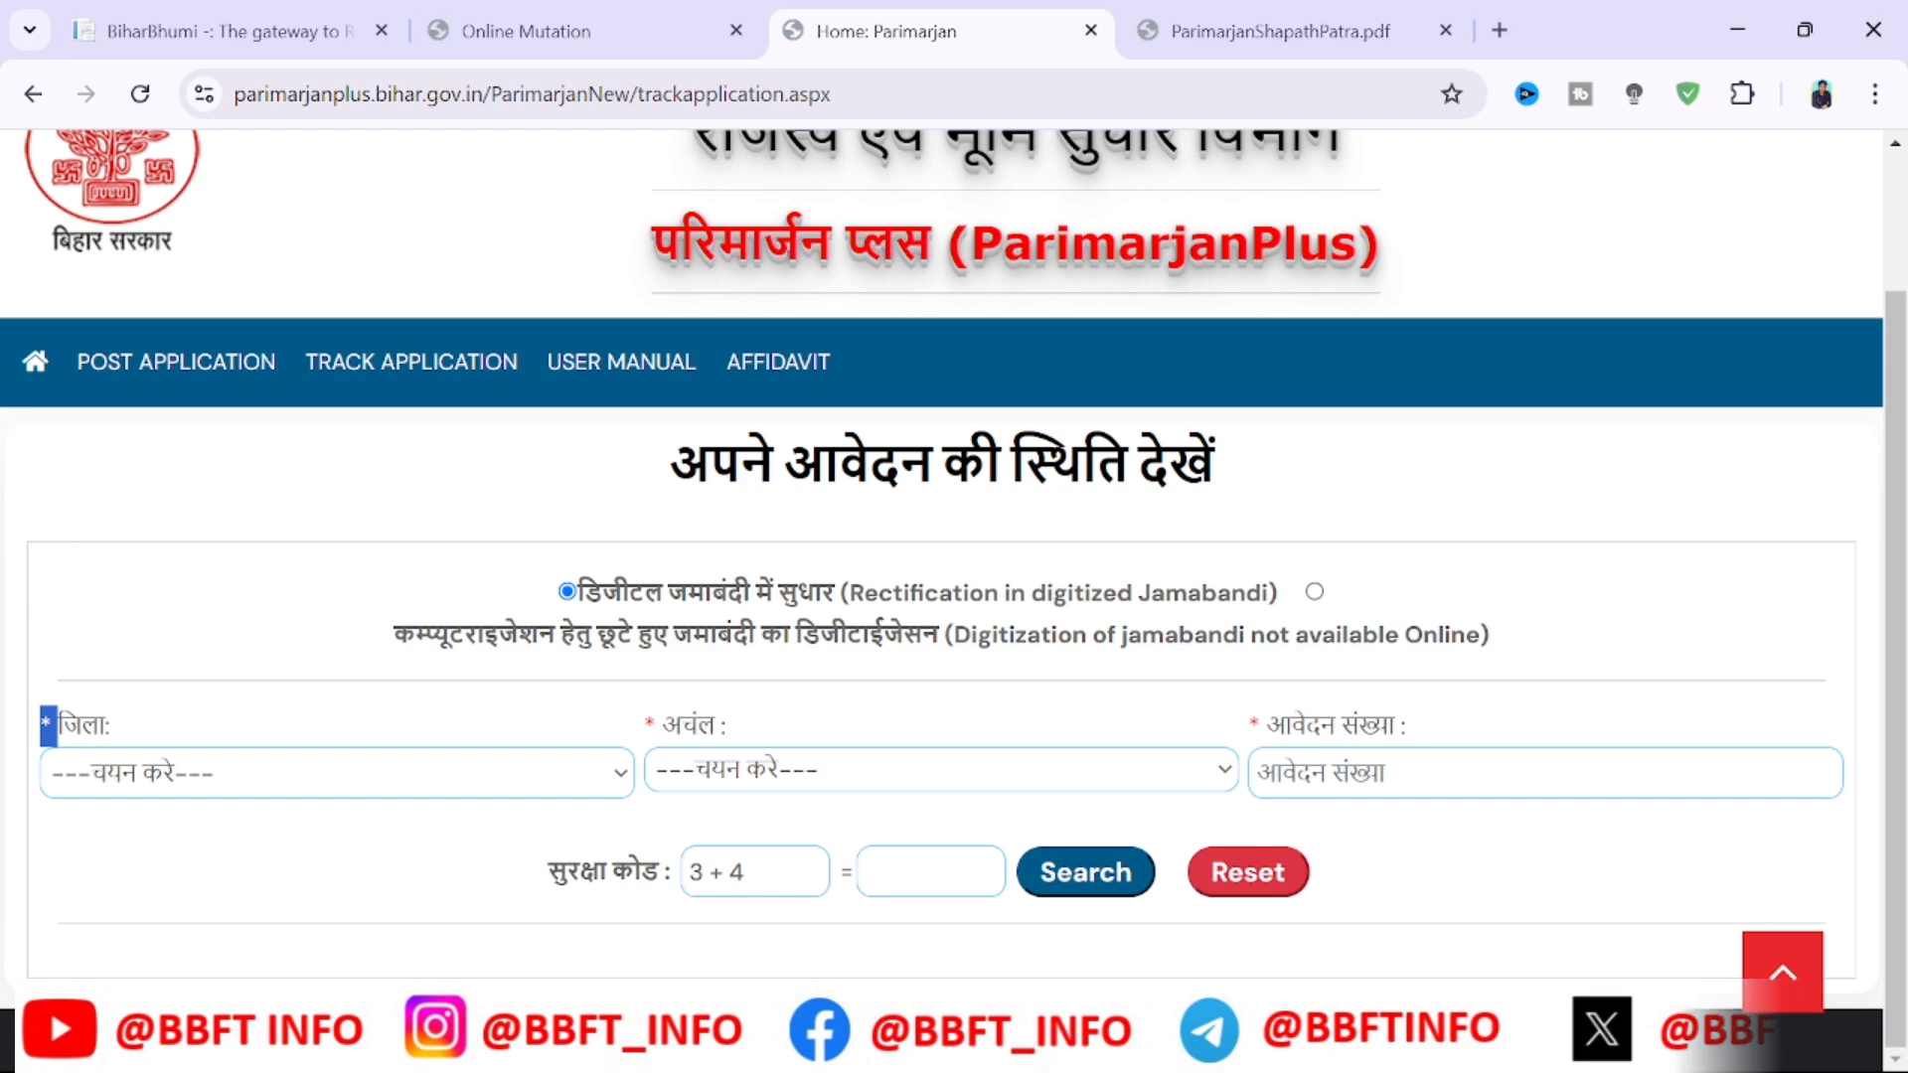
left_click(1391, 773)
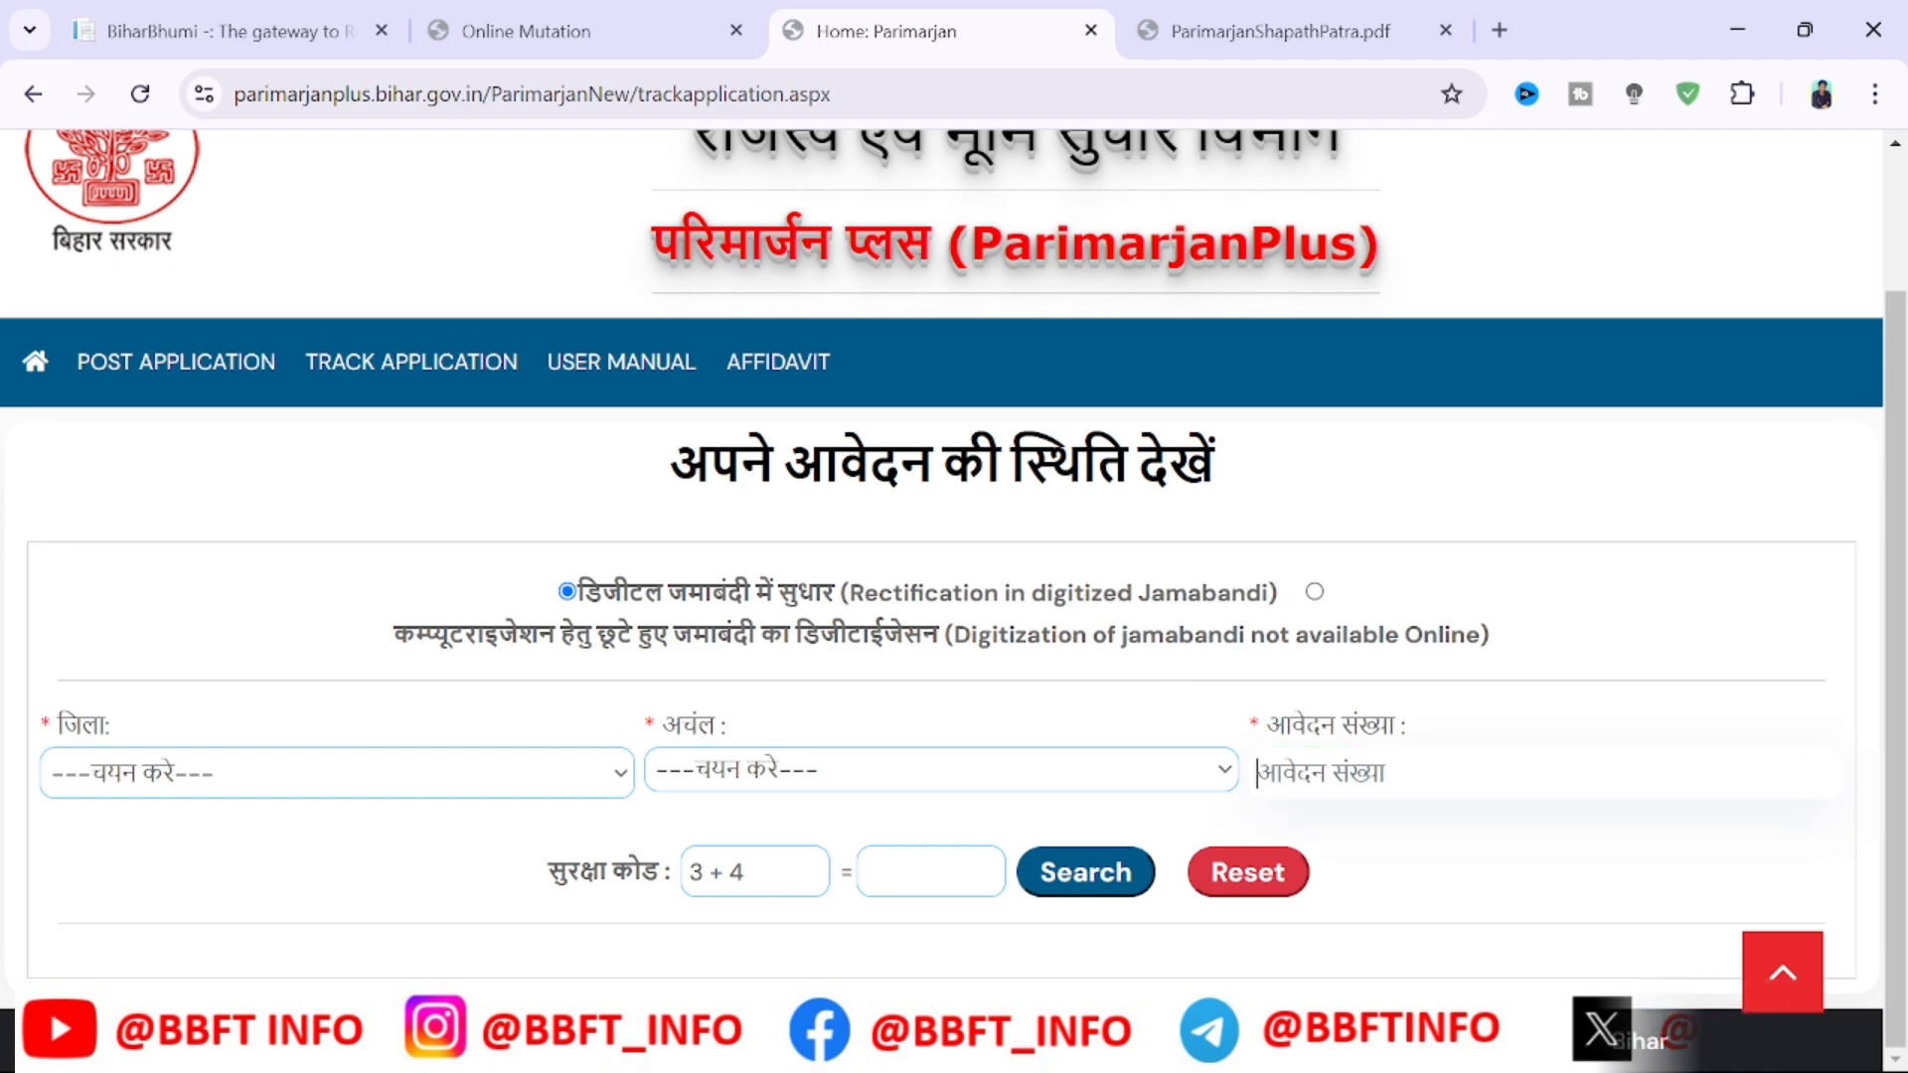